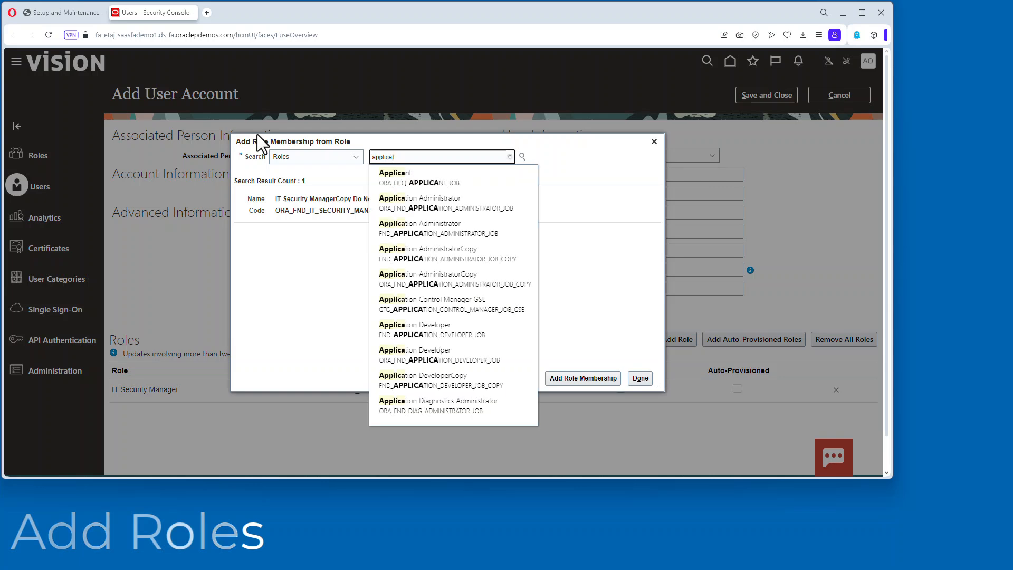
# Add the Application Implementation Consultant role to the new user account from the role search.
pyautogui.click(445, 279)
pyautogui.click(594, 379)
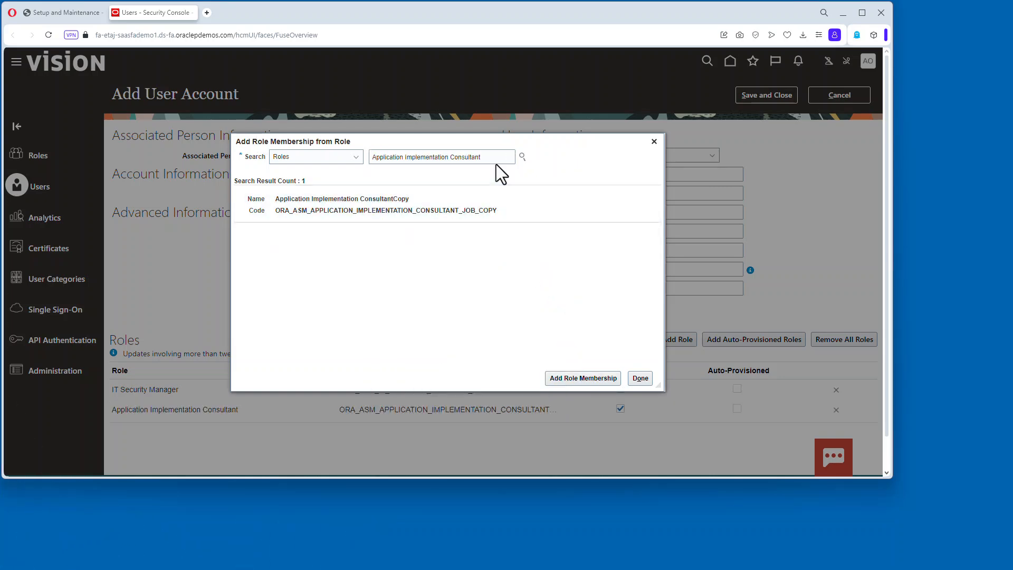
# Search roles for "empl" and add the Employee role to the user account.
pyautogui.moveTo(494, 158); pyautogui.dragTo(268, 141)
pyautogui.write('emplo')
pyautogui.click(422, 180)
pyautogui.click(604, 379)
# Search roles for "human" and add the Human Capital Management Integration Specialist role.
pyautogui.moveTo(409, 159); pyautogui.dragTo(352, 143)
pyautogui.write('human')
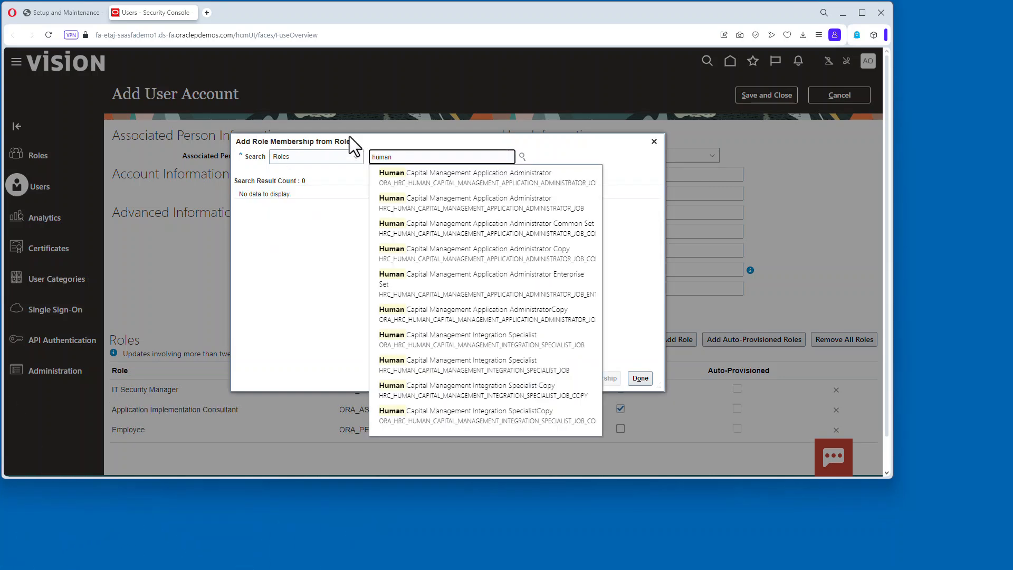
pyautogui.click(495, 355)
# Search roles for "product", add the matching role, and close the role membership dialog.
pyautogui.write('pr')
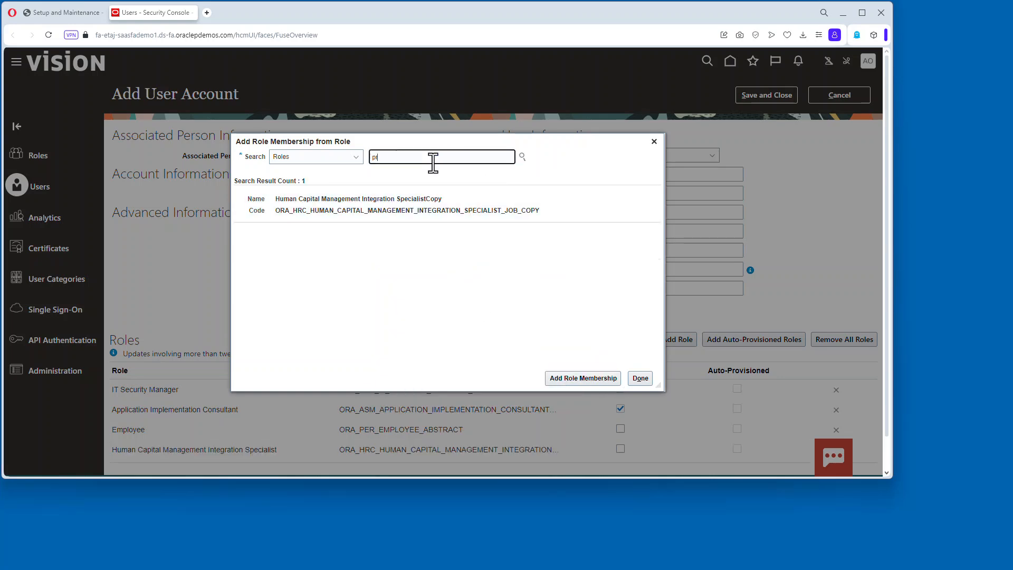
pyautogui.write('oduct')
pyautogui.click(441, 234)
pyautogui.click(583, 378)
pyautogui.click(640, 379)
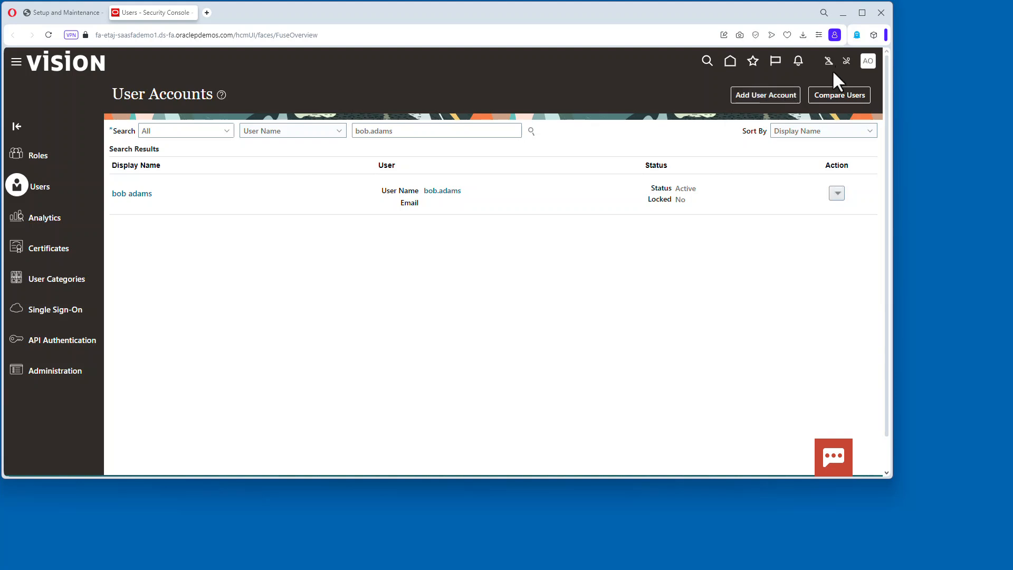
# Sign out of the application and confirm the single sign-off.
pyautogui.click(872, 61)
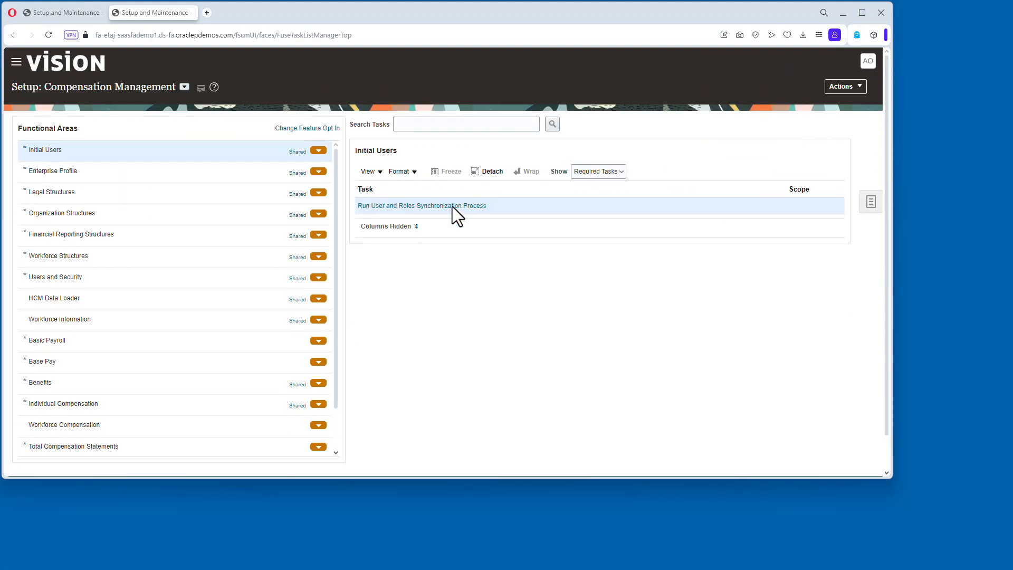
pyautogui.click(867, 61)
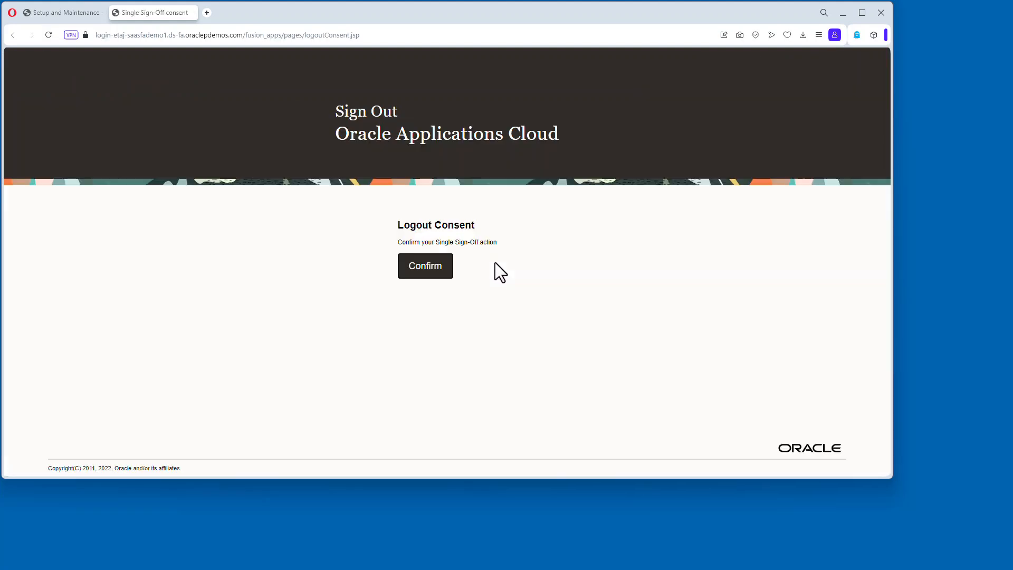
pyautogui.click(428, 265)
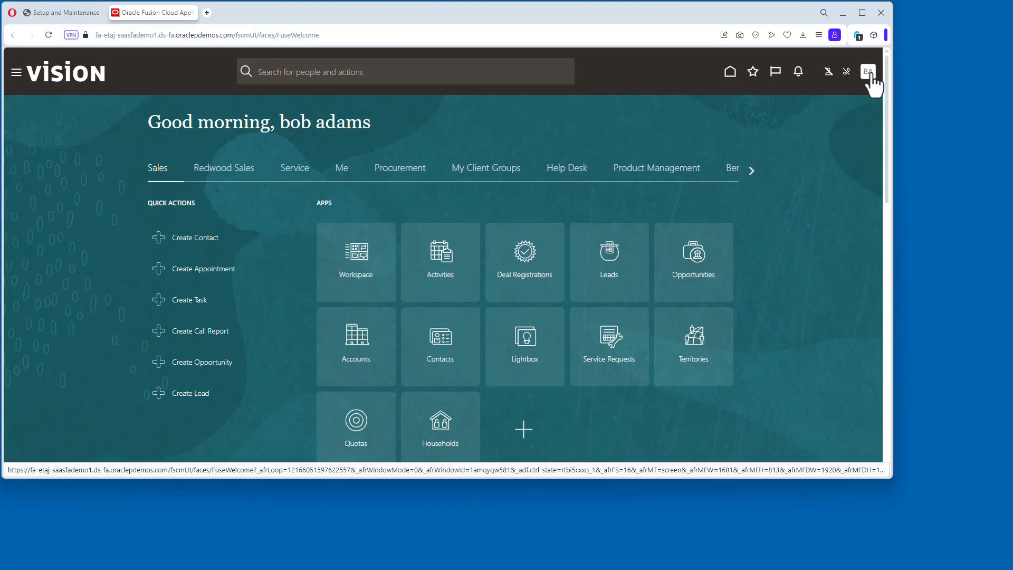
# As the new user, open Setup and Maintenance and search tasks for "rapid".
pyautogui.click(867, 74)
pyautogui.click(671, 226)
pyautogui.click(878, 204)
pyautogui.click(769, 208)
pyautogui.click(267, 127)
pyautogui.write('rapid')
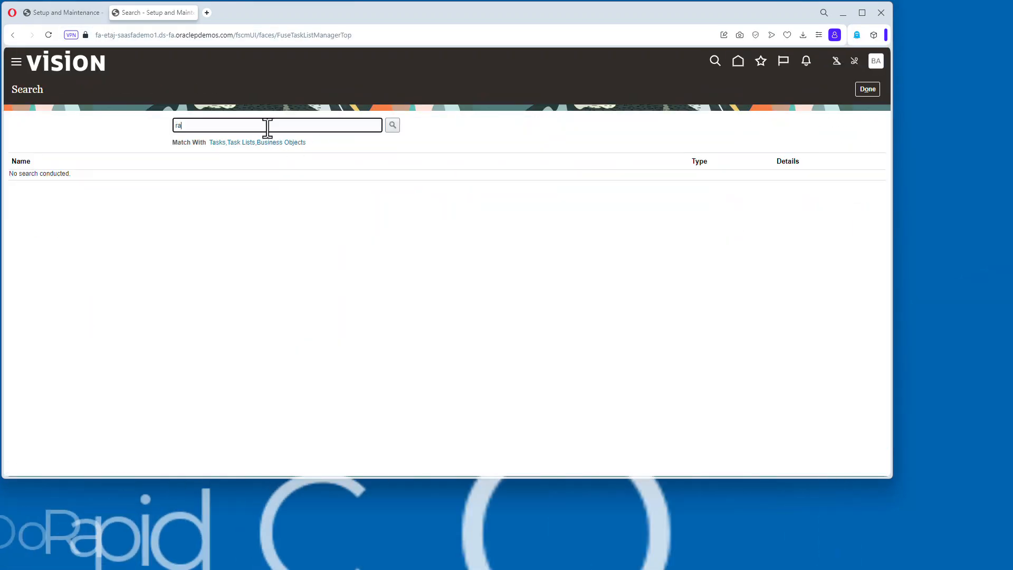
pyautogui.click(391, 127)
# Run Upload Chart of Accounts from the Define Common Financials Configuration for Rapid Implementation list, uploading SU-COA.zip and submitting.
pyautogui.click(93, 210)
pyautogui.click(63, 174)
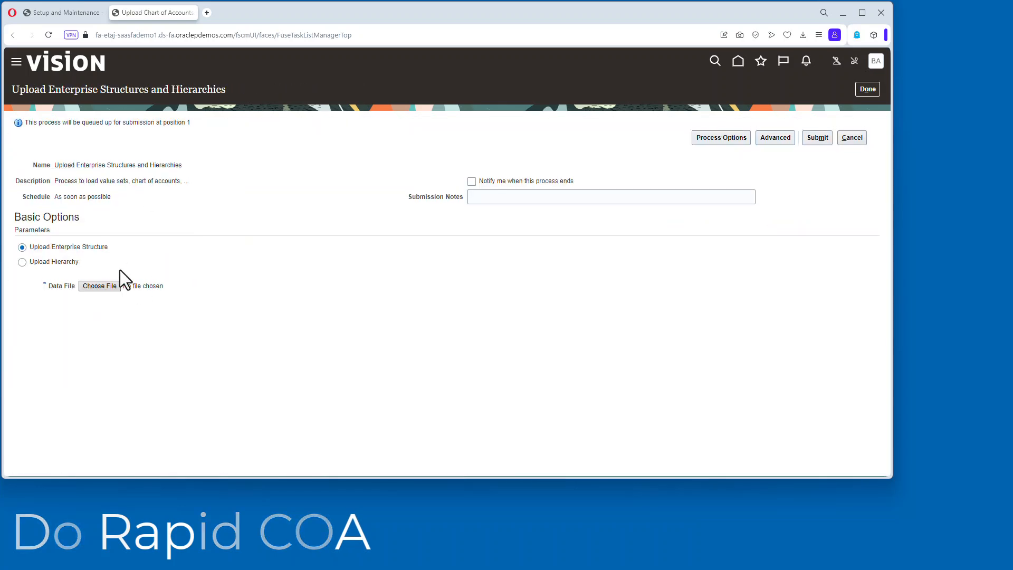
pyautogui.click(101, 286)
pyautogui.click(127, 243)
pyautogui.click(499, 380)
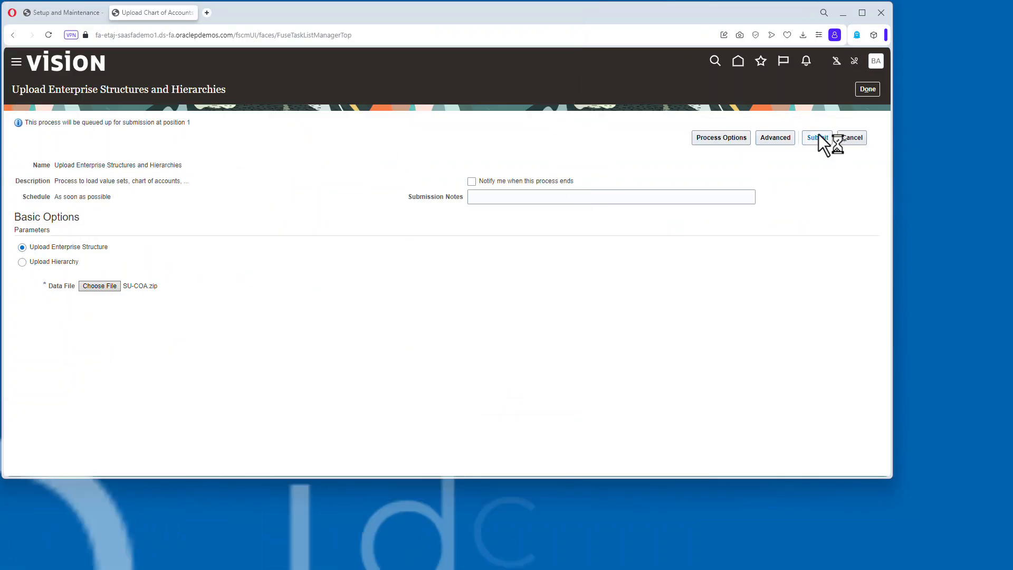
pyautogui.click(818, 135)
pyautogui.click(818, 217)
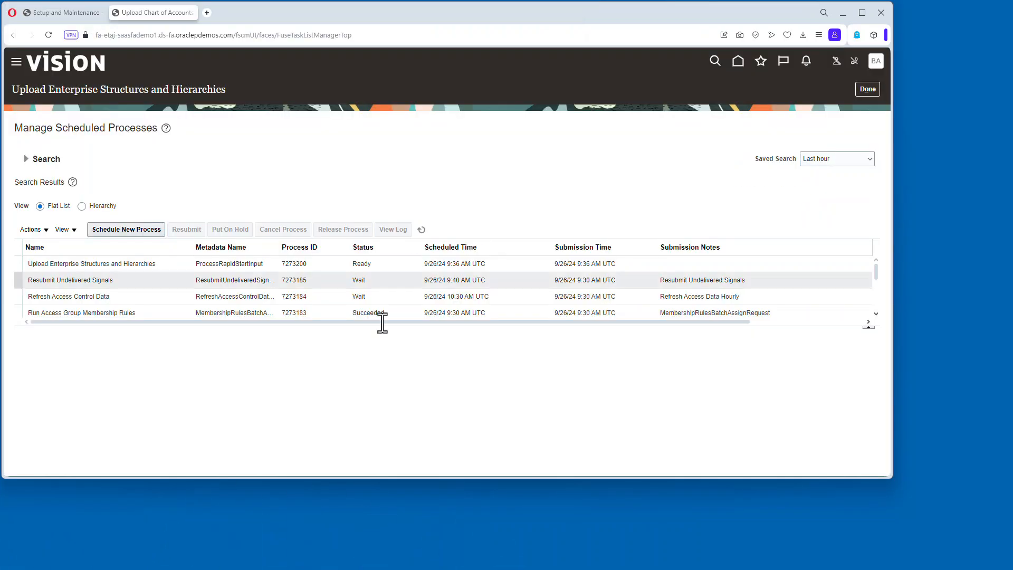
# Refresh the scheduled processes list and check the status of the Upload Enterprise Structures and Hierarchies process.
pyautogui.click(422, 229)
pyautogui.click(421, 230)
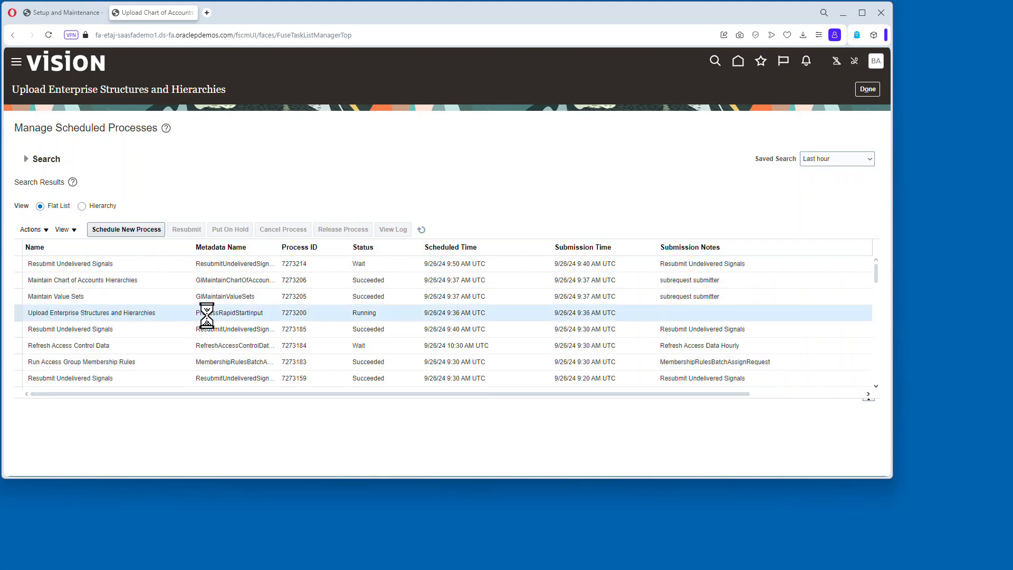
pyautogui.click(422, 230)
pyautogui.click(396, 315)
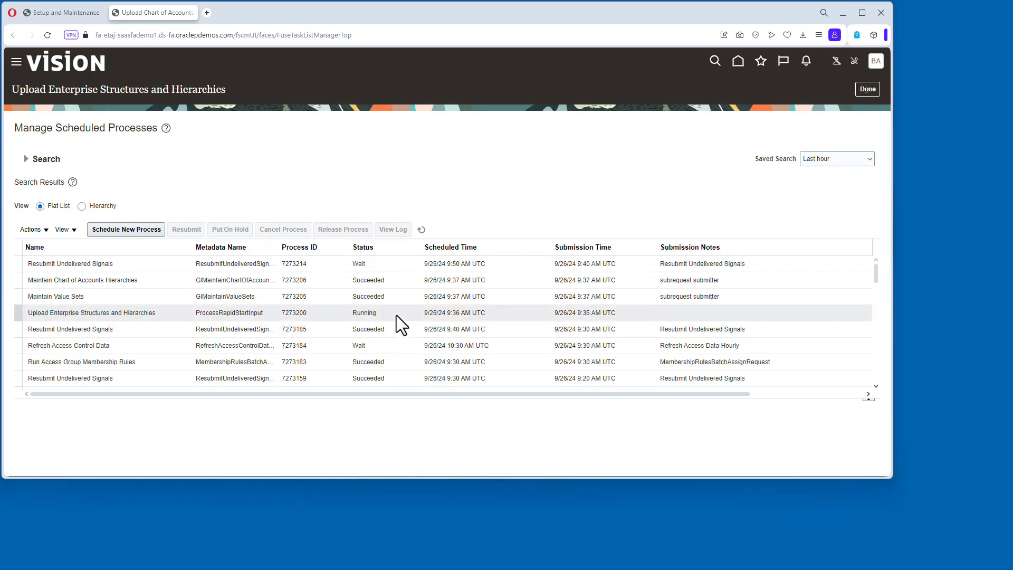
pyautogui.click(422, 230)
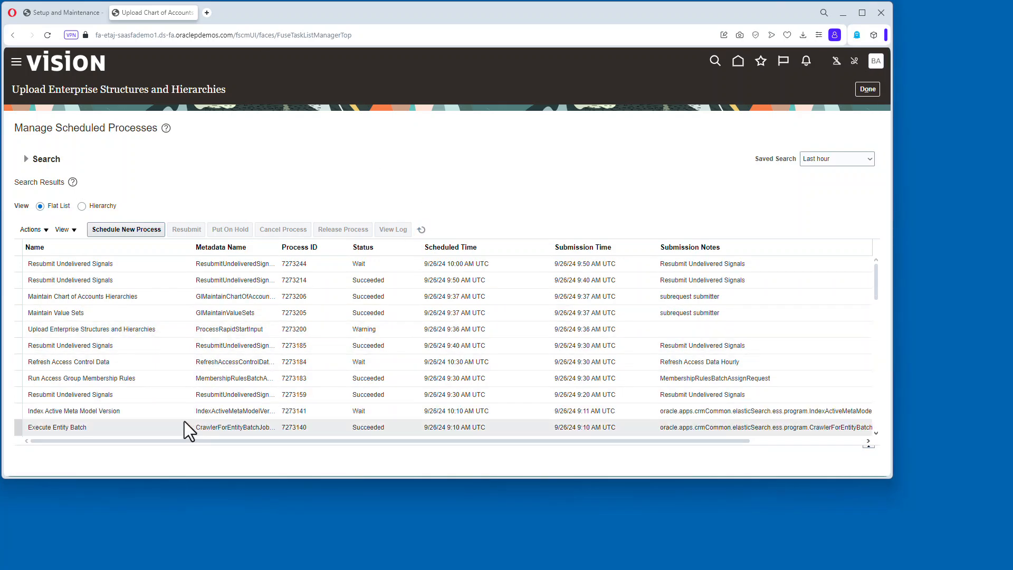
pyautogui.scroll(-10, 348, 331)
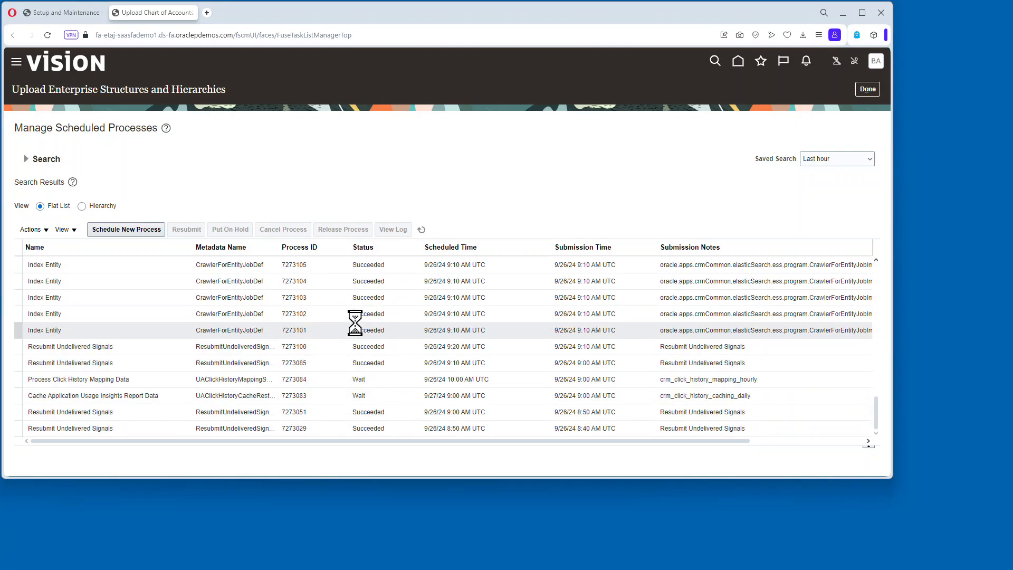
pyautogui.scroll(10, 416, 383)
pyautogui.click(376, 329)
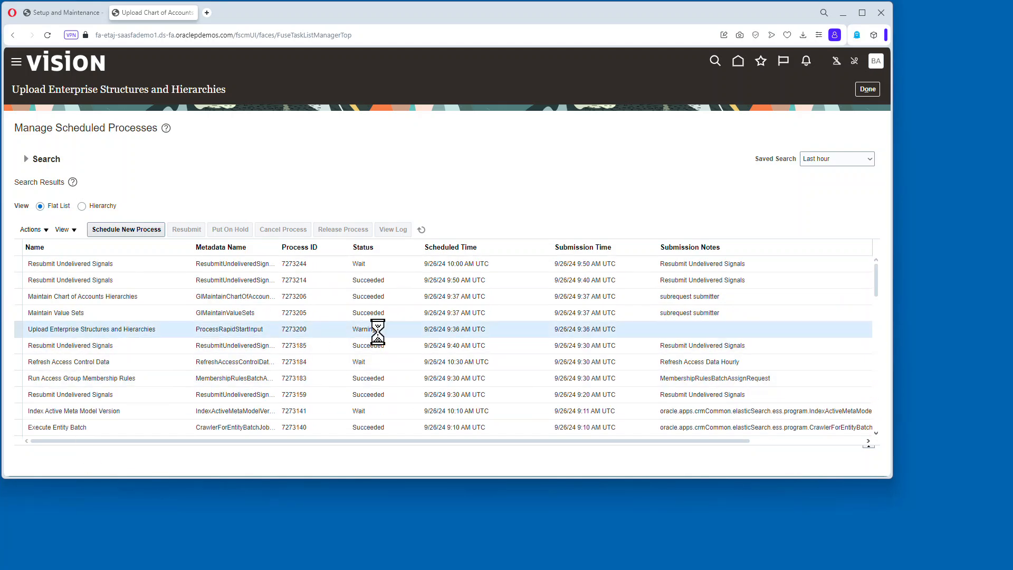
pyautogui.click(421, 230)
pyautogui.click(165, 329)
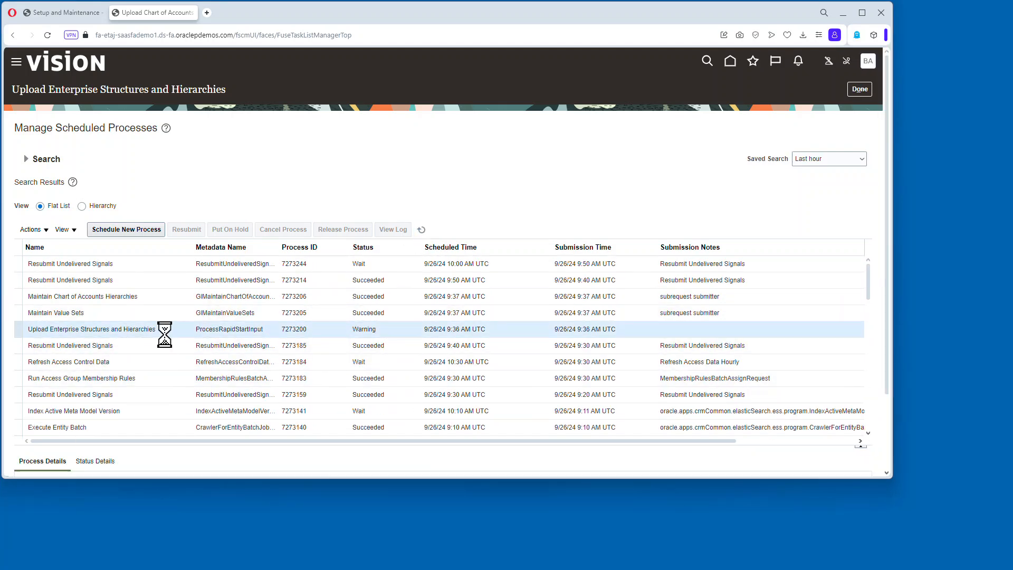
# Return to the task list and submit Upload Ledger, Legal Entities, and Business Units with the SU-ORGS.zip data file.
pyautogui.click(860, 89)
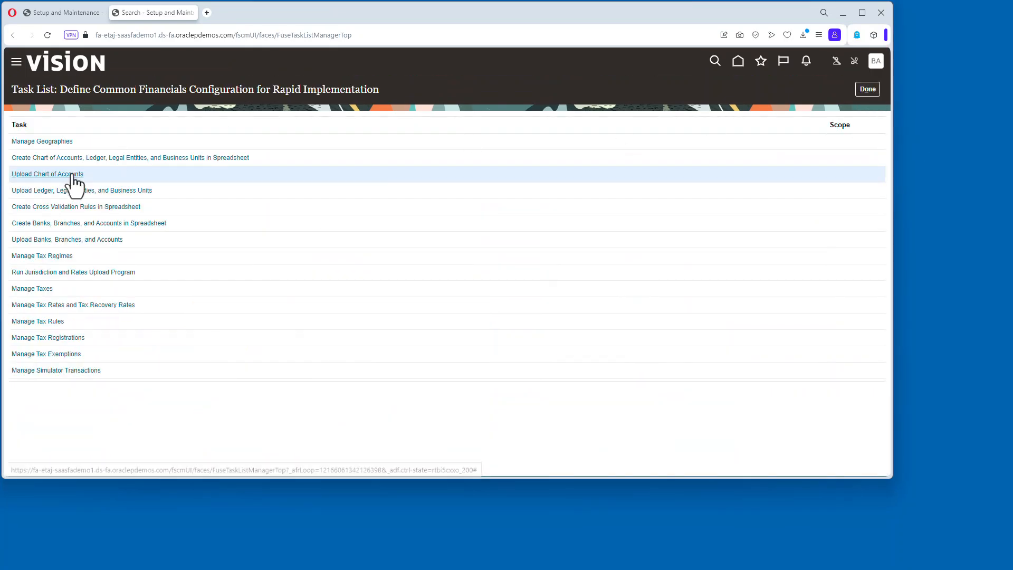
pyautogui.click(73, 190)
pyautogui.click(821, 138)
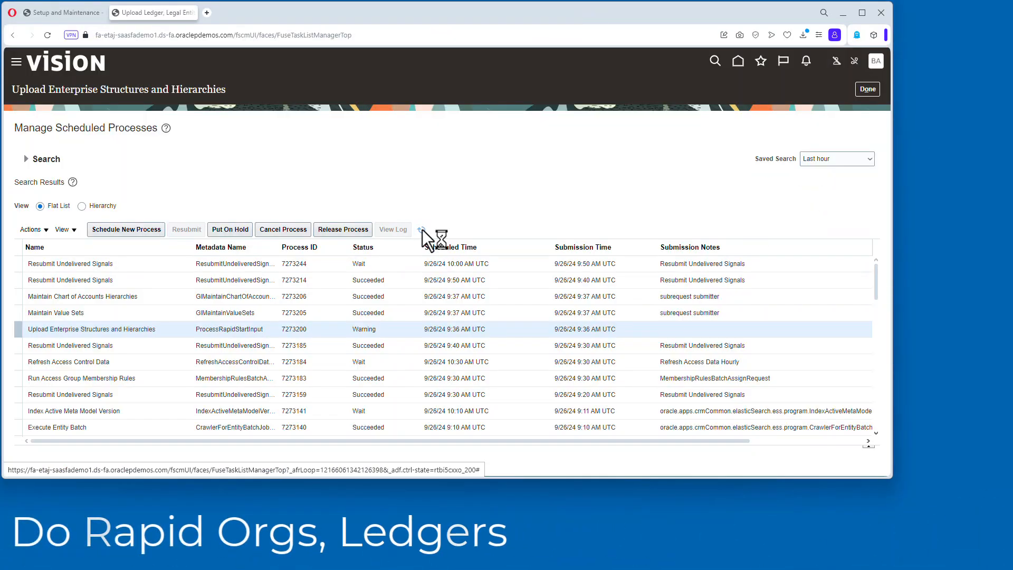
# Refresh the scheduled processes list and select the upload process to review its status.
pyautogui.click(422, 230)
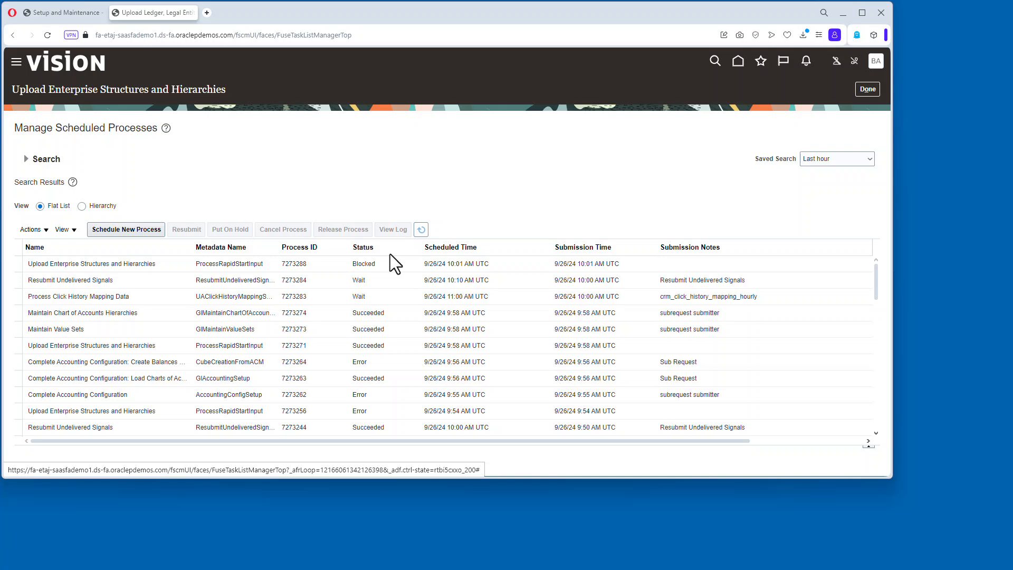
pyautogui.click(421, 229)
pyautogui.click(397, 263)
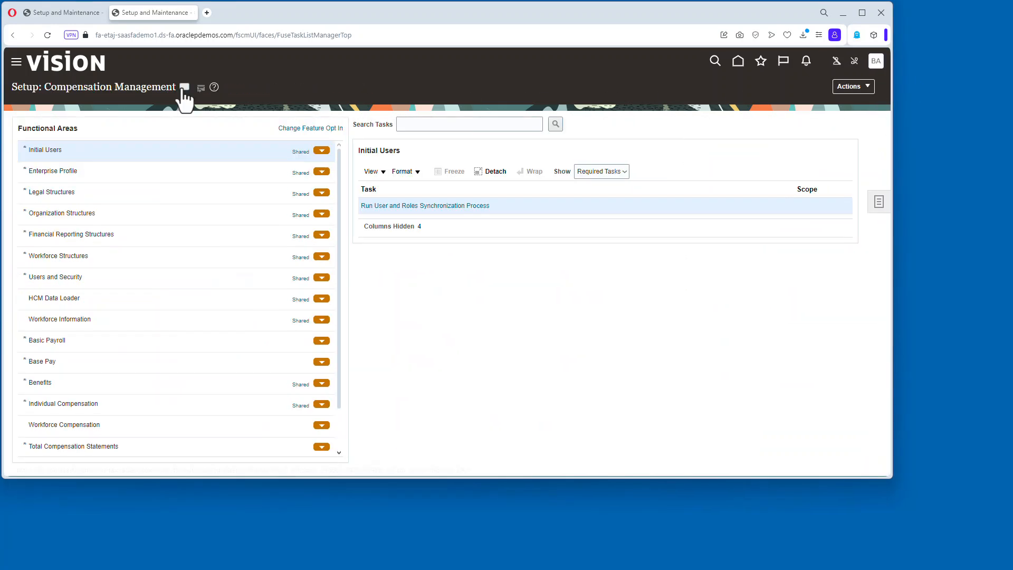
# Open the Financials setup offering and its Legal Structures functional area.
pyautogui.click(184, 88)
pyautogui.click(226, 156)
pyautogui.click(64, 192)
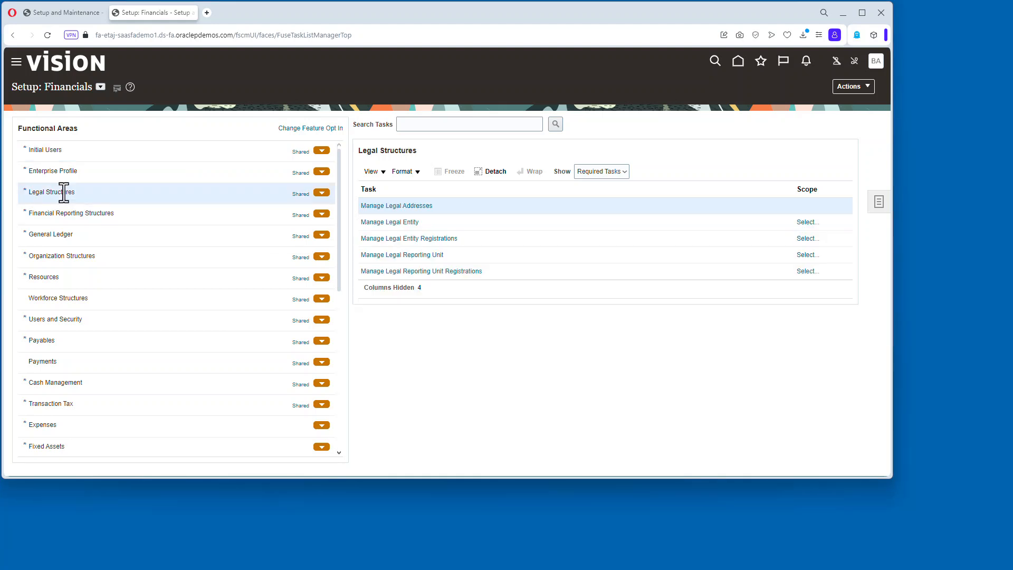
# Set SUPER UNIVERSITY as the legal entity scope for Manage Legal Entity, then cancel out of its edit page.
pyautogui.click(415, 224)
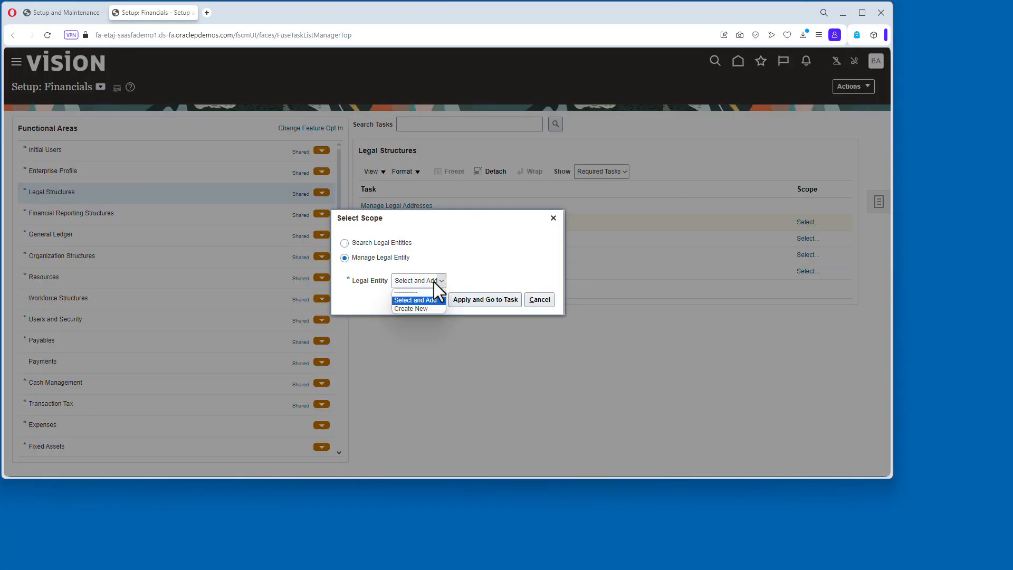
pyautogui.click(476, 300)
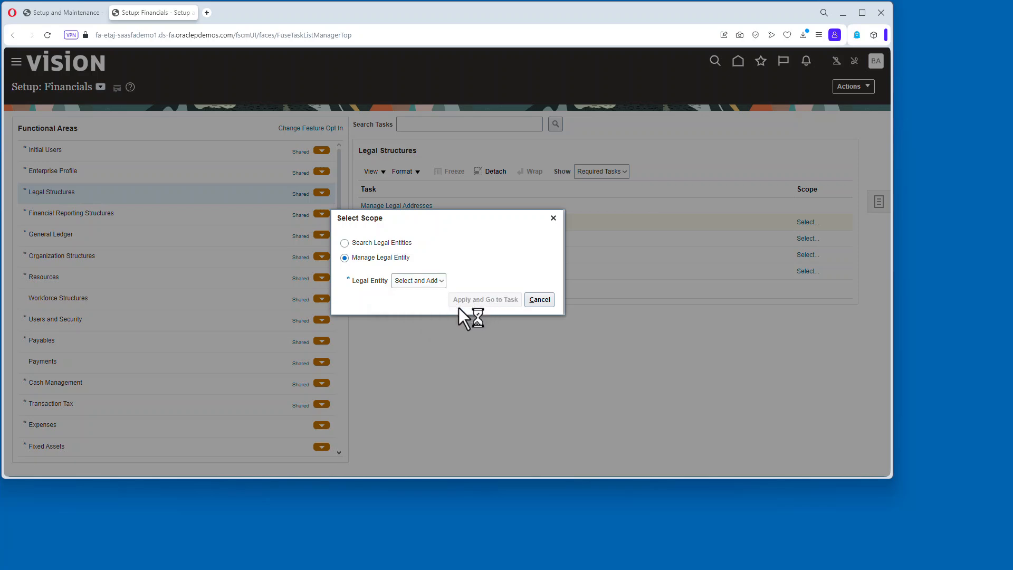
pyautogui.scroll(-10, 543, 395)
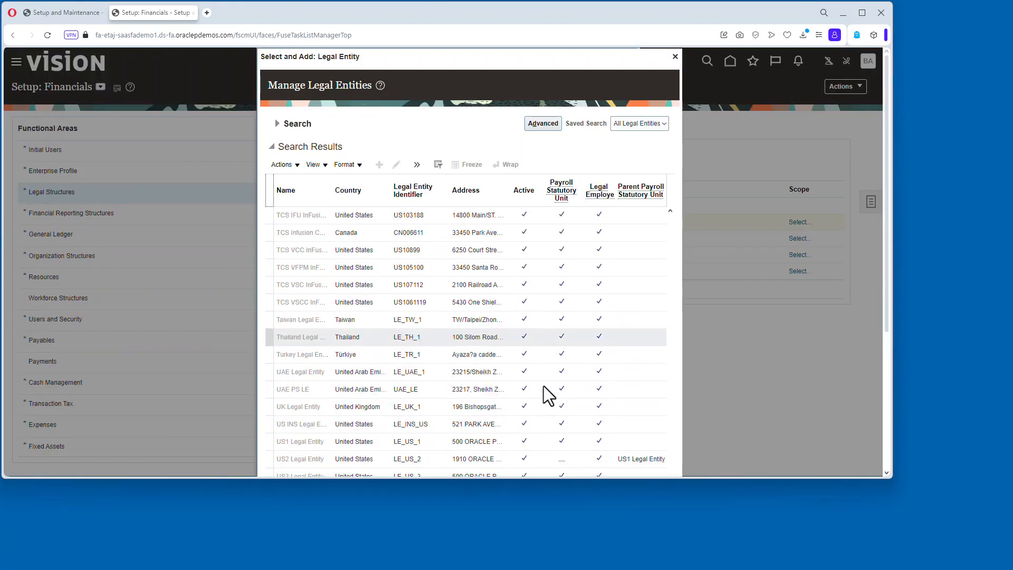
pyautogui.click(297, 445)
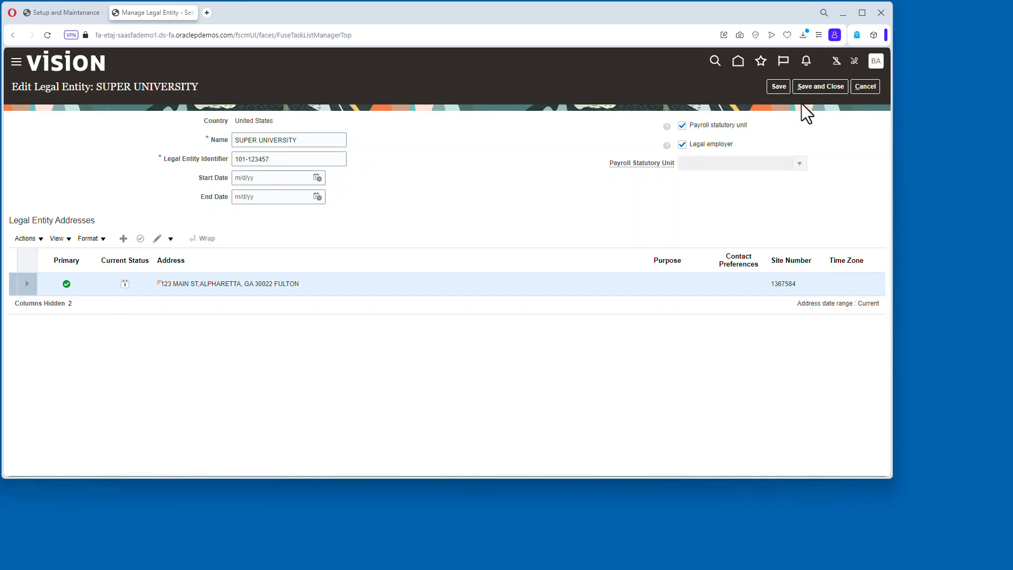
pyautogui.click(865, 86)
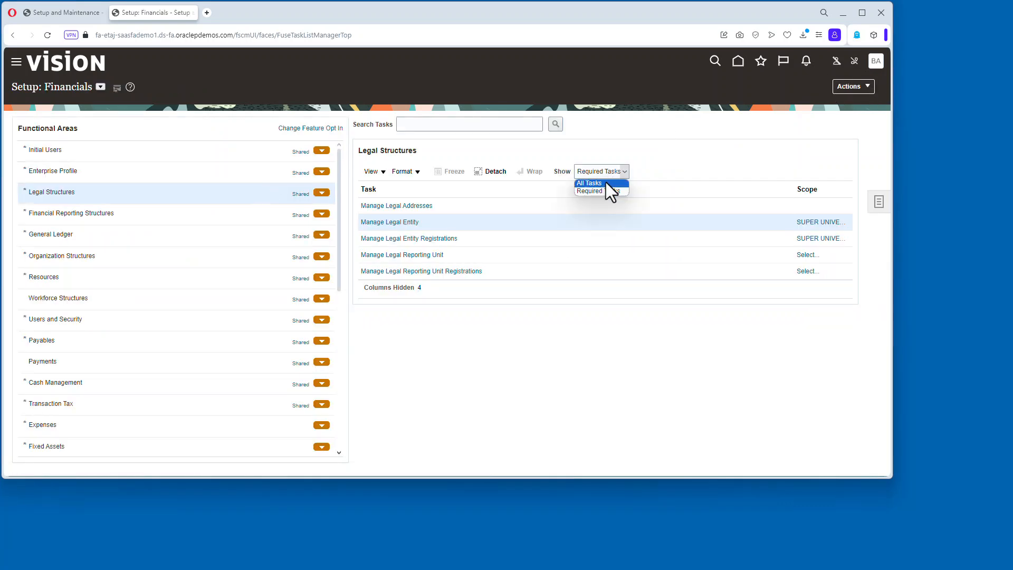
# Show all tasks and open Manage Legal Entity HCM Information scoped to SUPER UNIVERSITY.
pyautogui.click(606, 183)
pyautogui.click(800, 264)
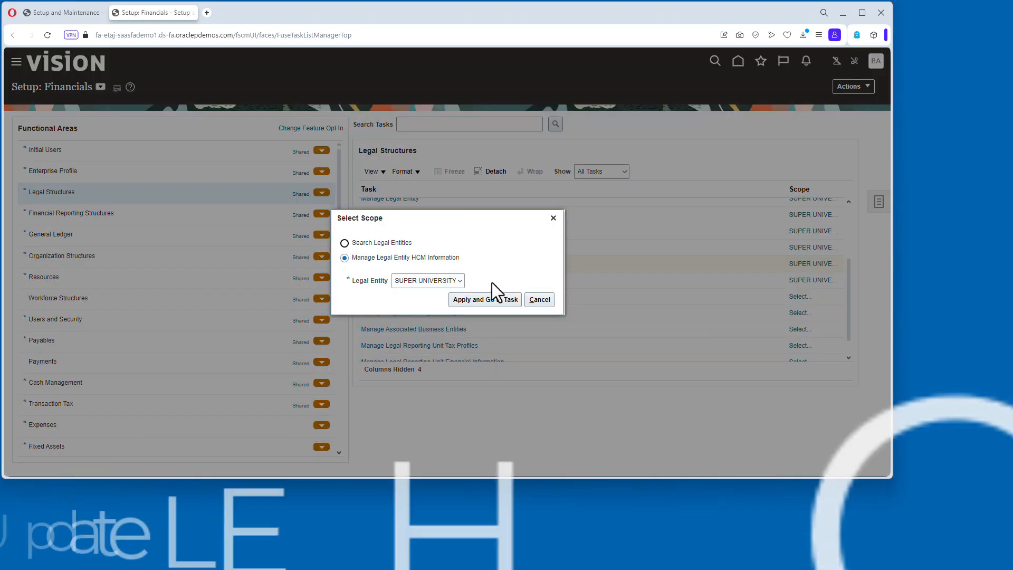
pyautogui.click(494, 299)
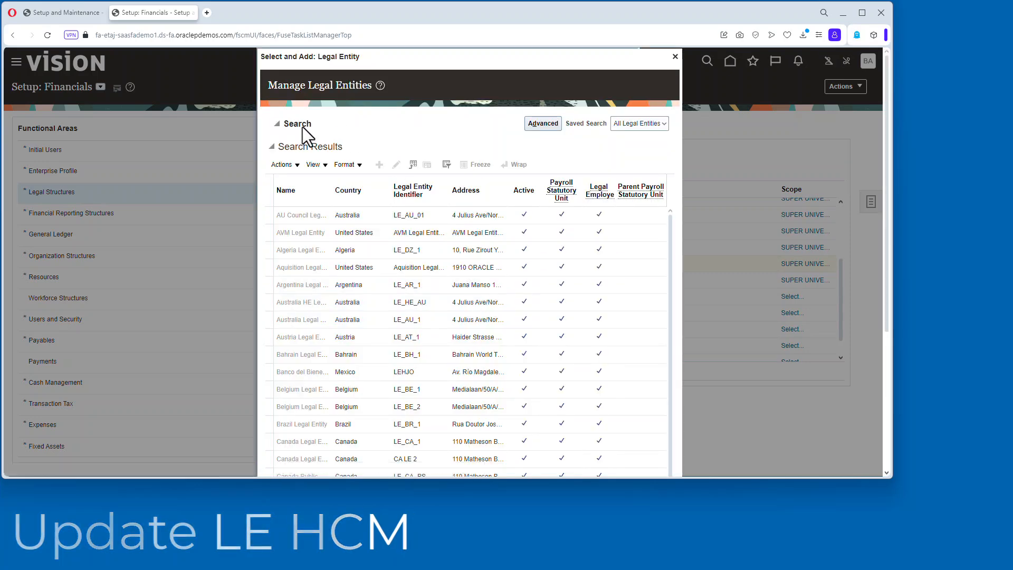
pyautogui.click(299, 126)
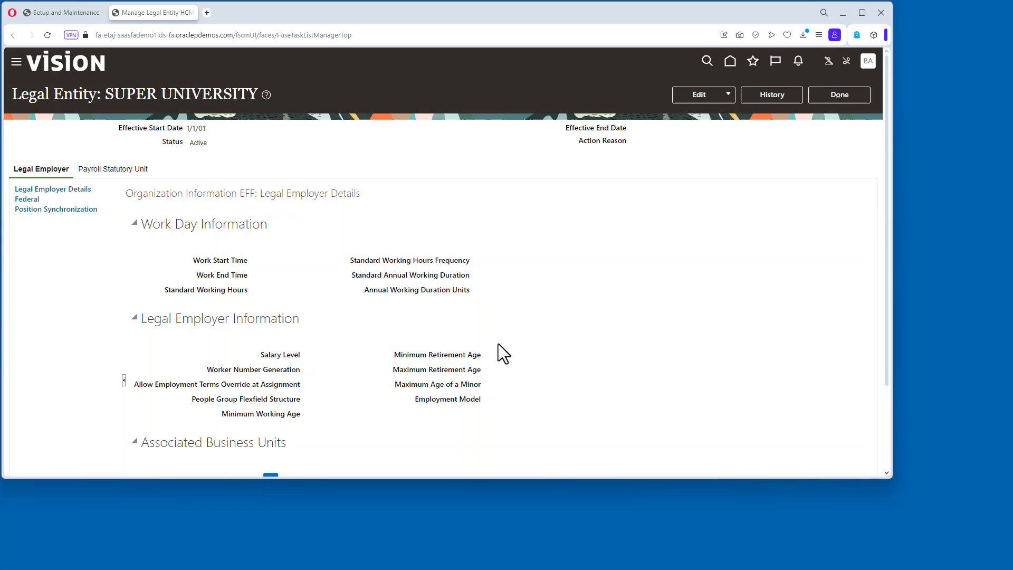
# Correct SUPER UNIVERSITY's Payroll Statutory Unit details, setting Associated Legislative Data Group to US Legislative Data Group, and submit.
pyautogui.click(709, 94)
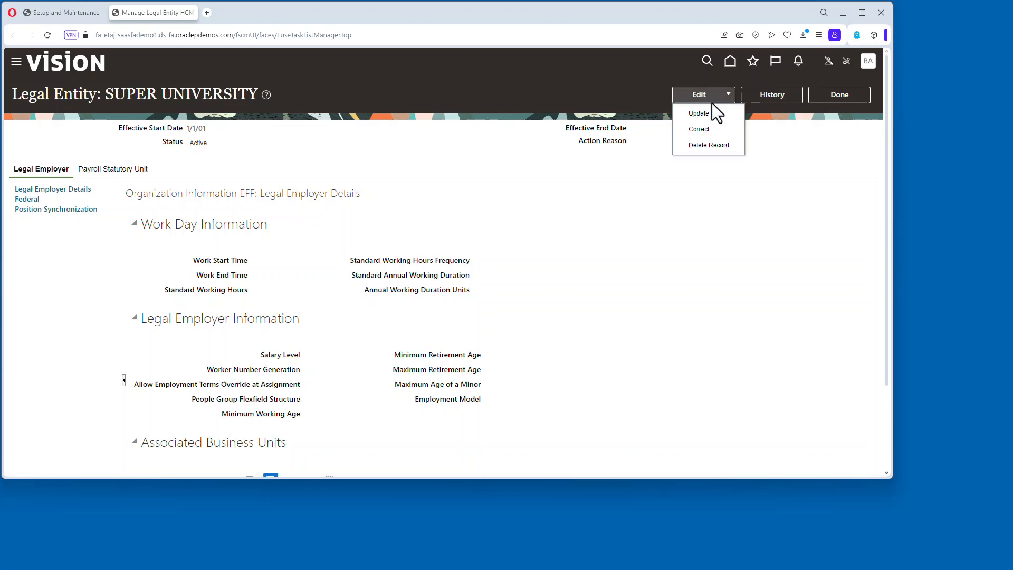
pyautogui.click(723, 128)
pyautogui.click(130, 169)
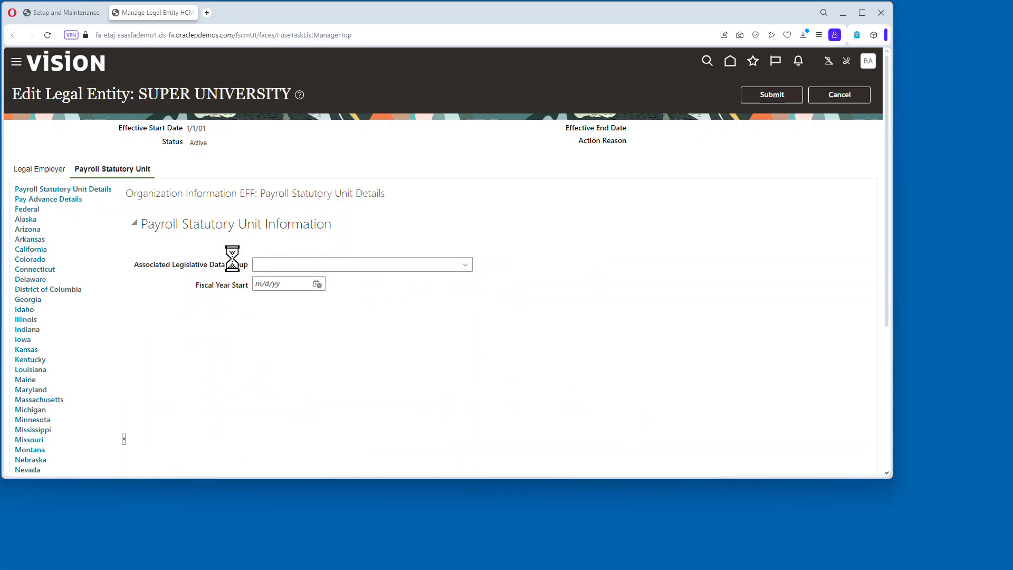
pyautogui.click(468, 264)
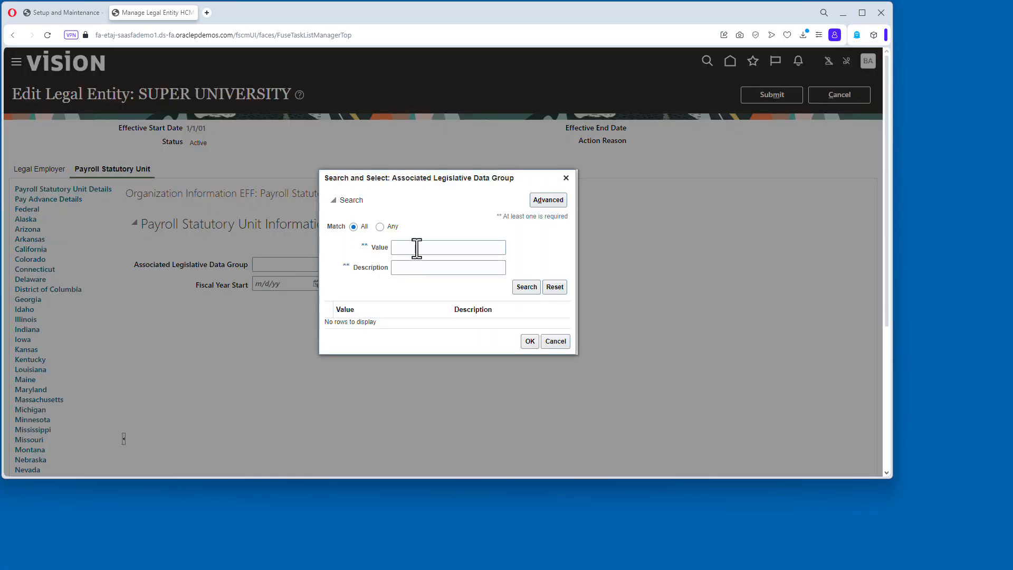
pyautogui.write('US')
pyautogui.press('Return')
pyautogui.click(529, 346)
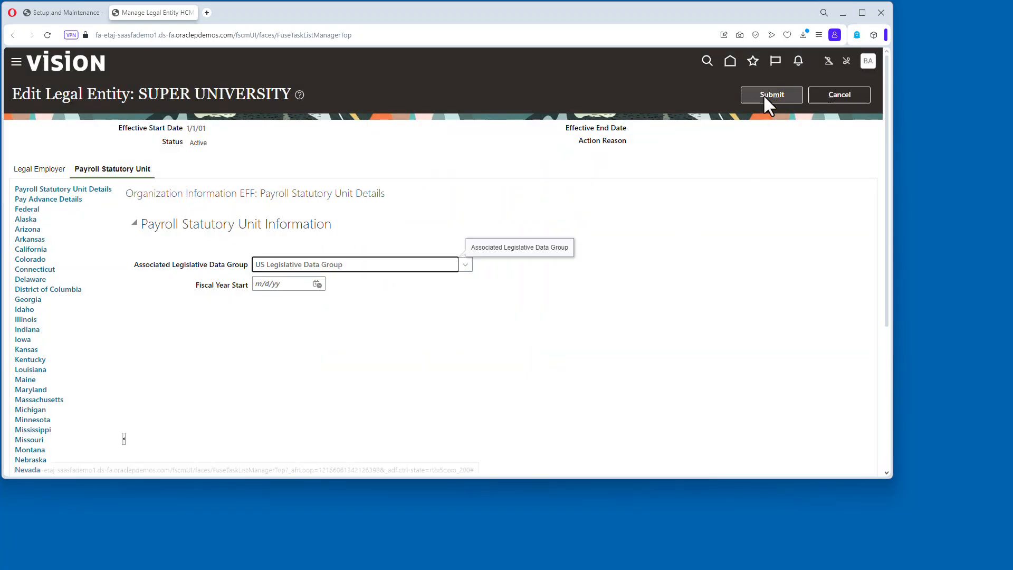
pyautogui.click(770, 94)
pyautogui.click(519, 276)
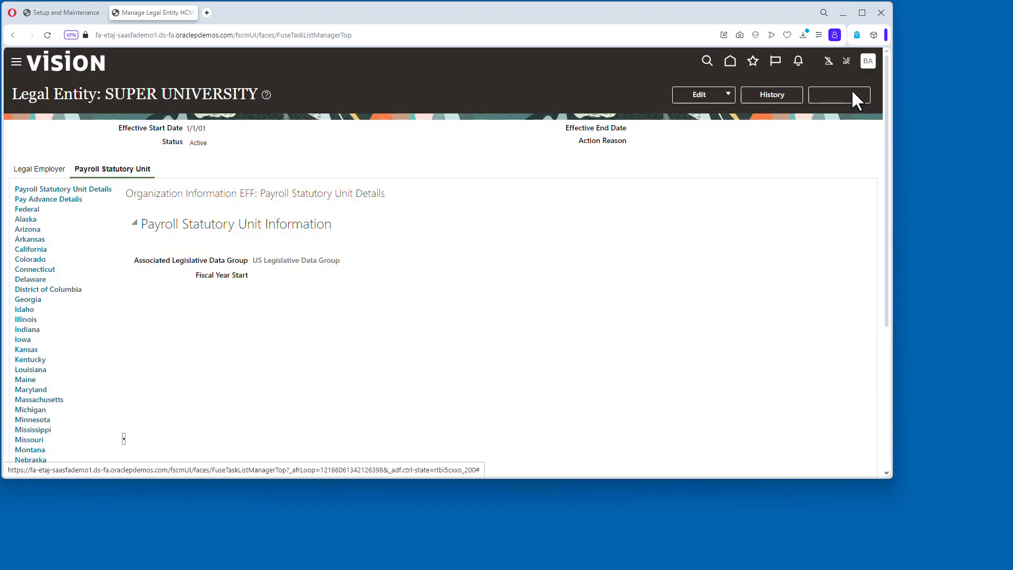
# Return to the Financials setup and review the primary ledgers filtered by super in Manage Primary Ledgers.
pyautogui.click(852, 93)
pyautogui.click(166, 228)
pyautogui.click(417, 205)
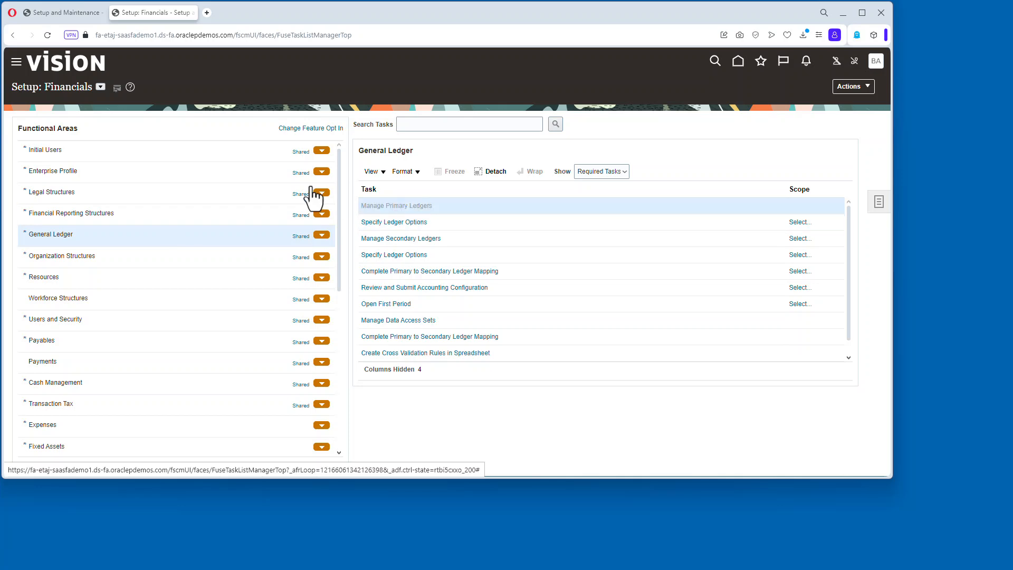
pyautogui.click(81, 144)
pyautogui.write('super')
pyautogui.press('Return')
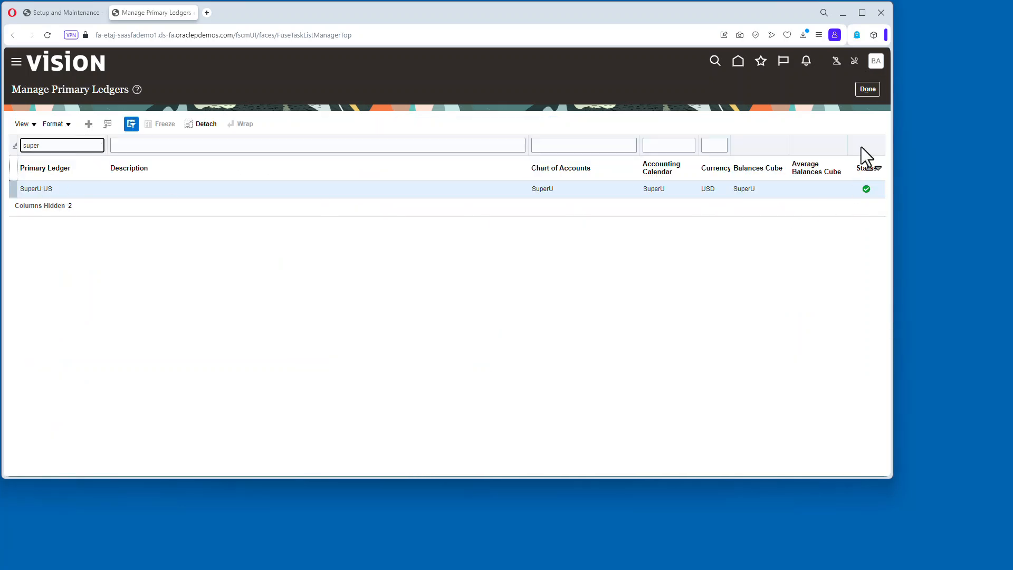
pyautogui.click(867, 89)
# Set SuperU US as the primary ledger scope for Specify Ledger Options, open the task, and save and close it.
pyautogui.click(401, 221)
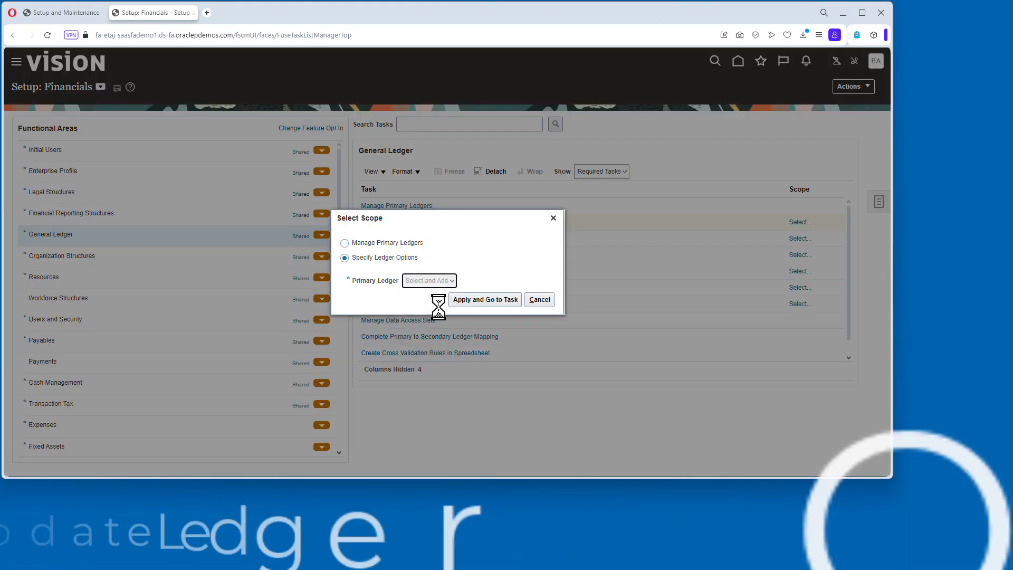
pyautogui.click(495, 298)
pyautogui.write('super')
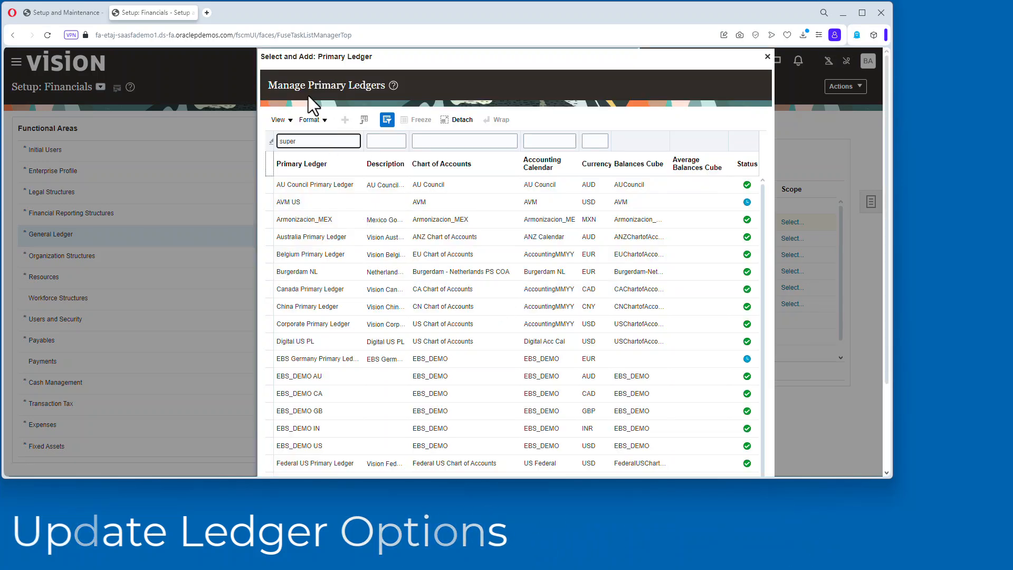
pyautogui.press('Return')
pyautogui.click(289, 306)
pyautogui.click(296, 341)
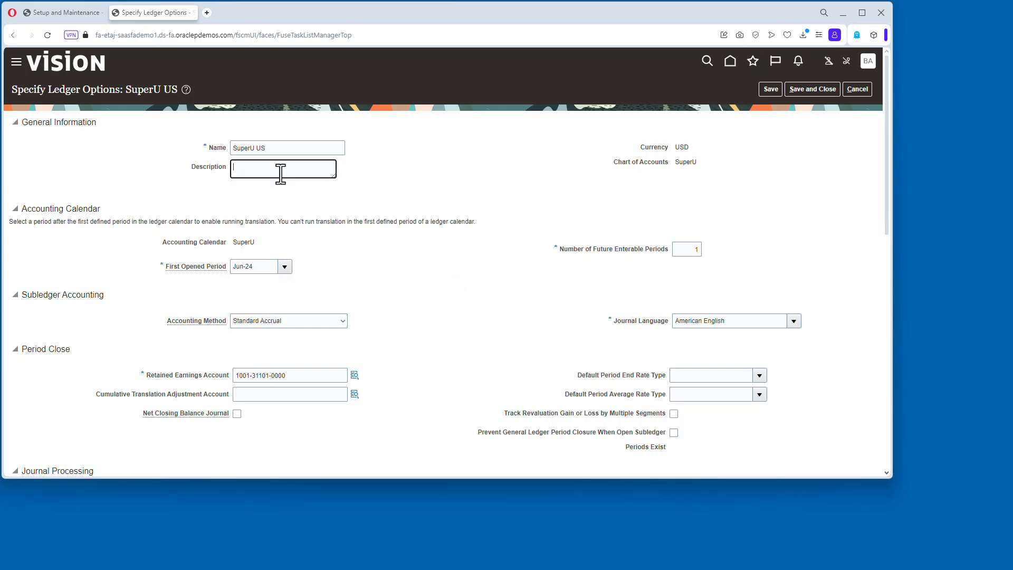
pyautogui.click(825, 88)
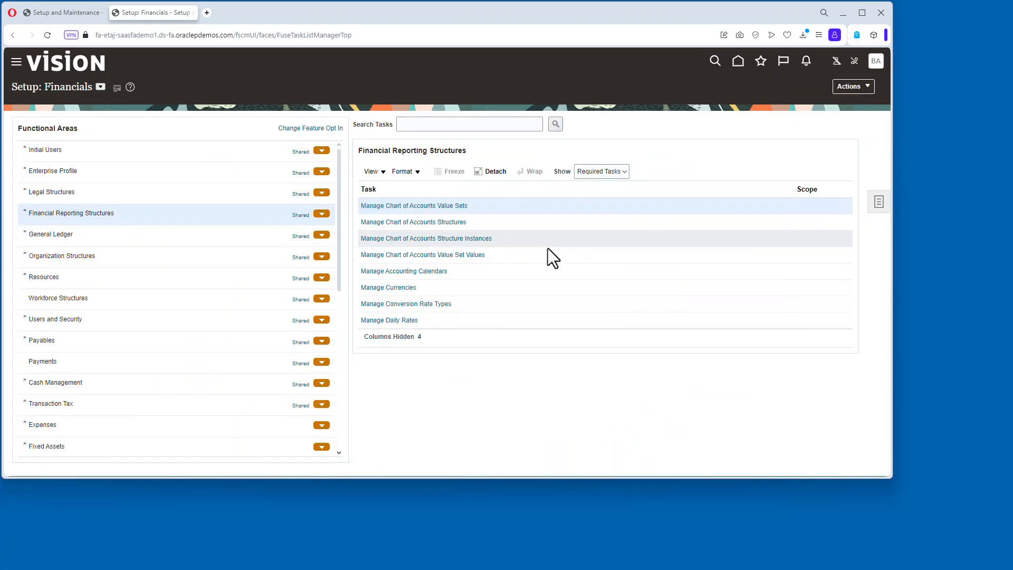
# Find the SuperU accounting calendar and extend it by adding another year of periods.
pyautogui.click(403, 272)
pyautogui.click(73, 141)
pyautogui.write('super')
pyautogui.press('Return')
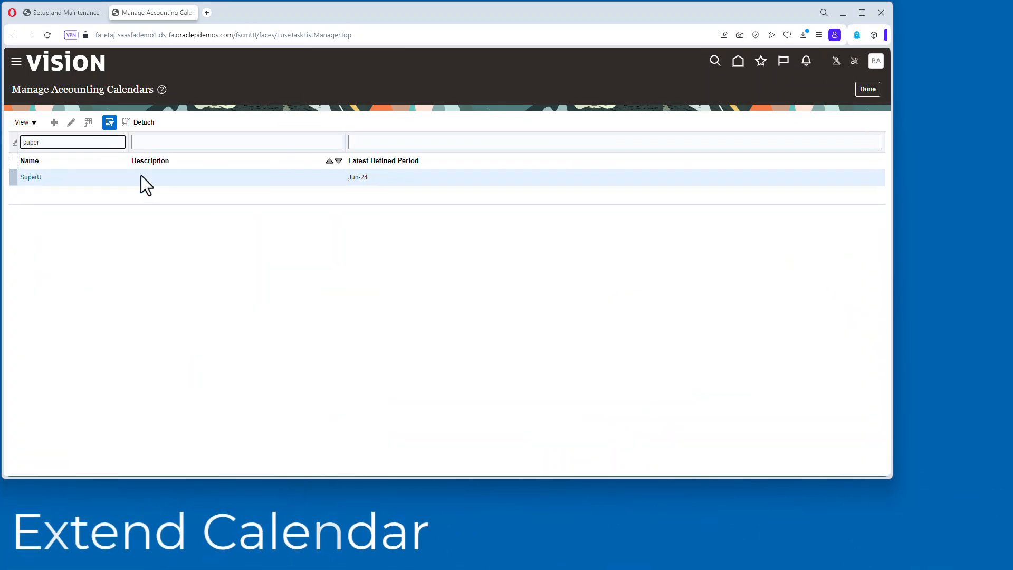
pyautogui.click(29, 178)
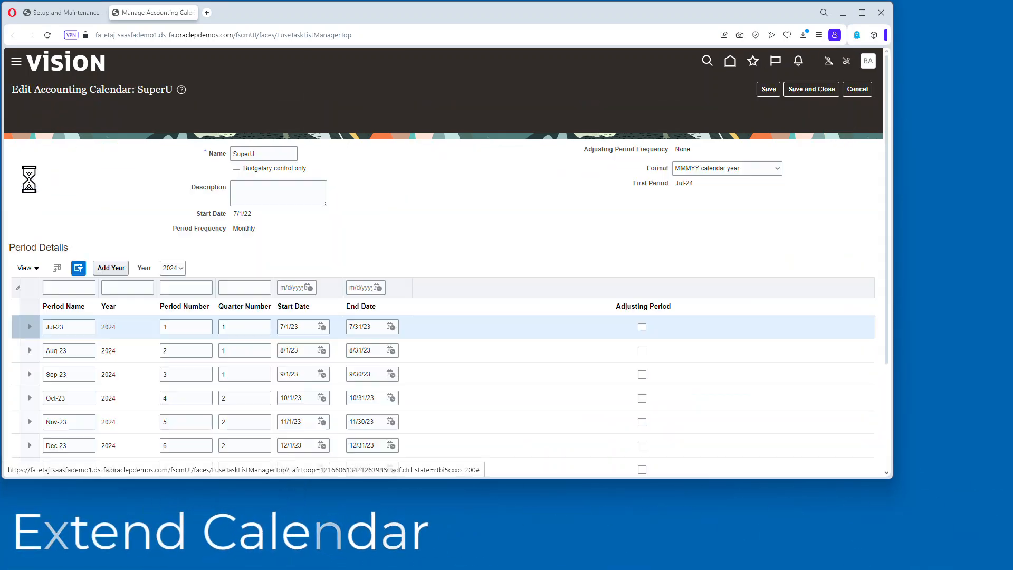
pyautogui.click(203, 240)
pyautogui.scroll(-3, 348, 164)
pyautogui.scroll(3, 348, 164)
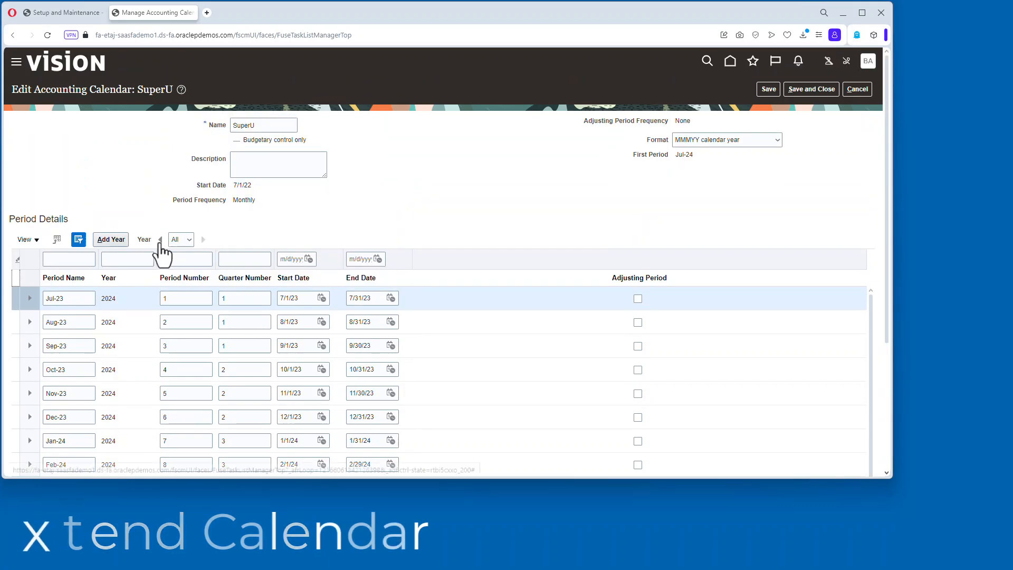
pyautogui.click(161, 241)
pyautogui.click(161, 240)
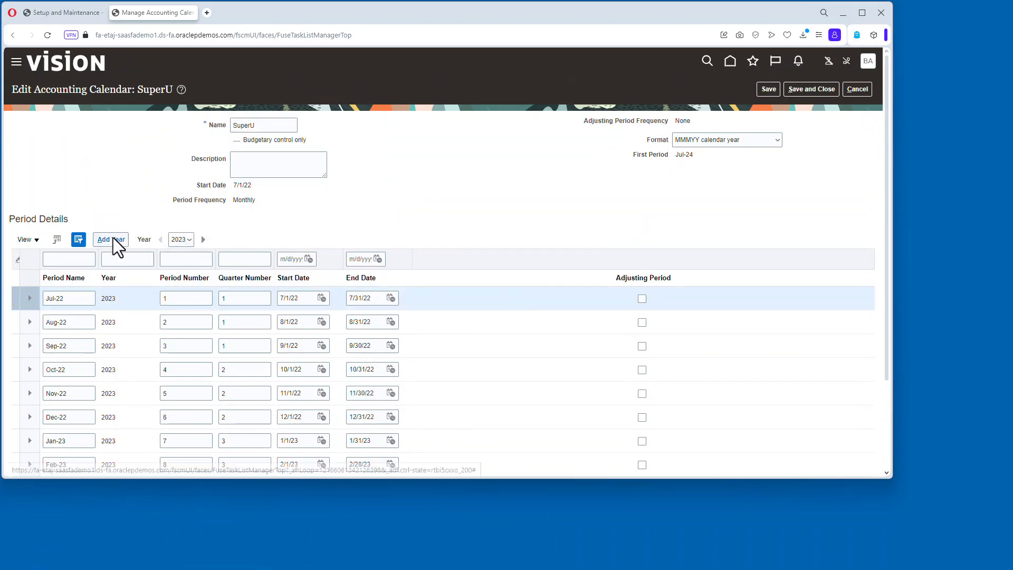
pyautogui.click(857, 88)
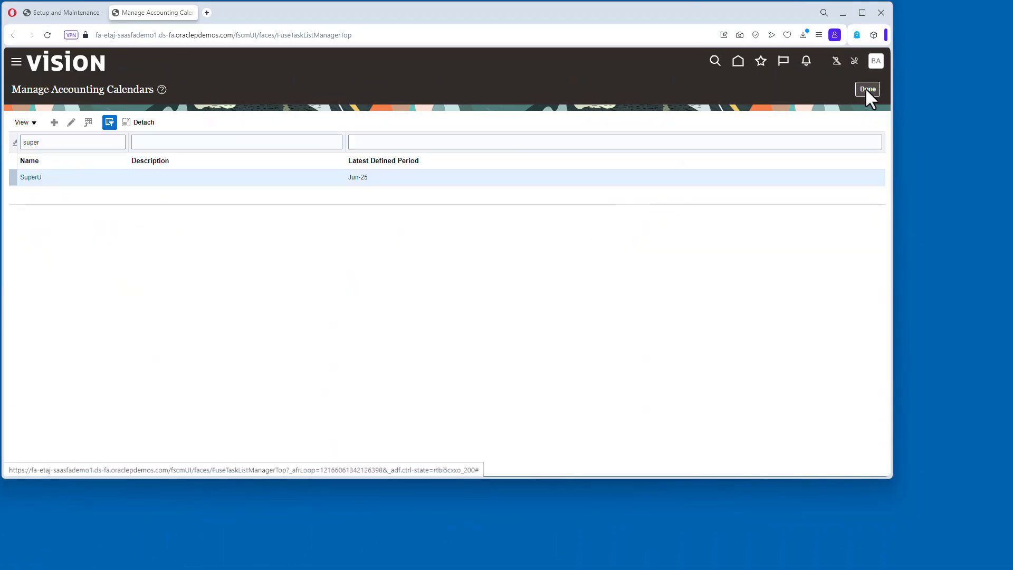
pyautogui.click(865, 88)
# Open Manage Chart of Accounts Structures and search the General Ledger module's key flexfields.
pyautogui.click(105, 255)
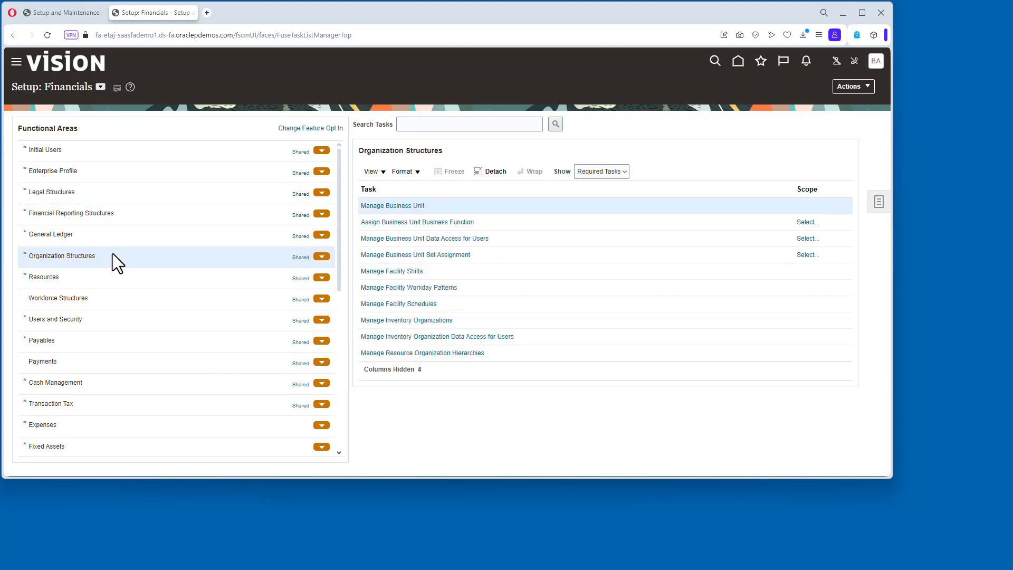
pyautogui.click(105, 213)
pyautogui.click(401, 222)
pyautogui.click(274, 168)
pyautogui.click(148, 311)
pyautogui.click(840, 187)
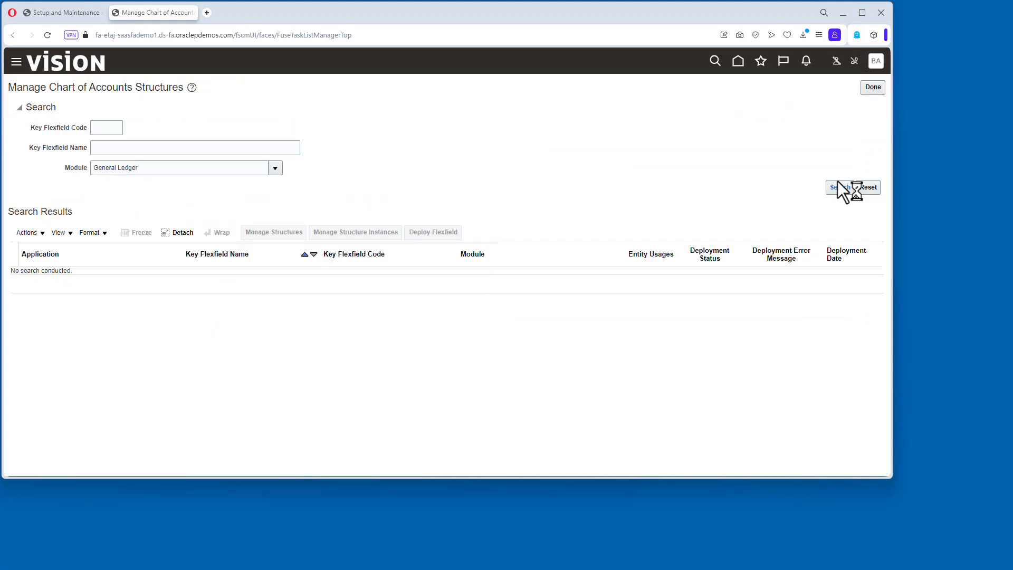
# Open the SuperU chart of accounts structure to review its segments, then cancel out.
pyautogui.click(283, 236)
pyautogui.click(145, 134)
pyautogui.write('super')
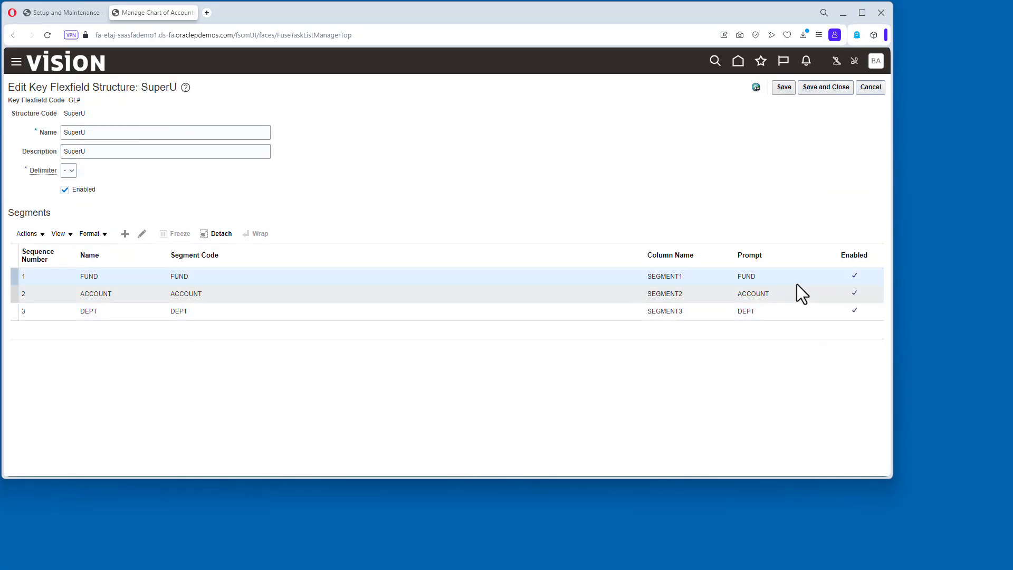
pyautogui.click(871, 88)
pyautogui.click(875, 87)
pyautogui.click(873, 88)
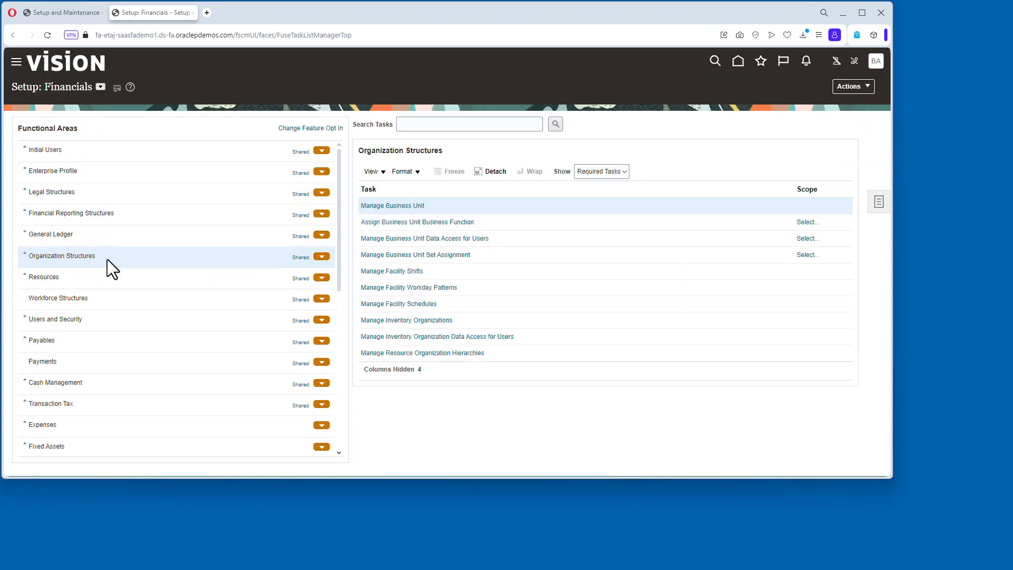
# Open Manage Business Units, search business units by the name super, and return to setup.
pyautogui.click(414, 206)
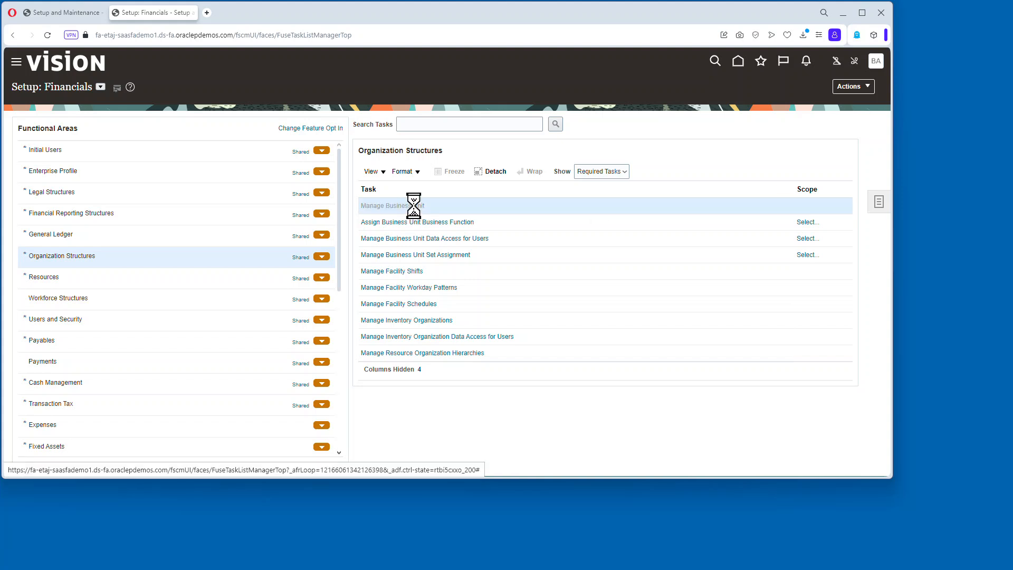
pyautogui.click(98, 152)
pyautogui.write('super')
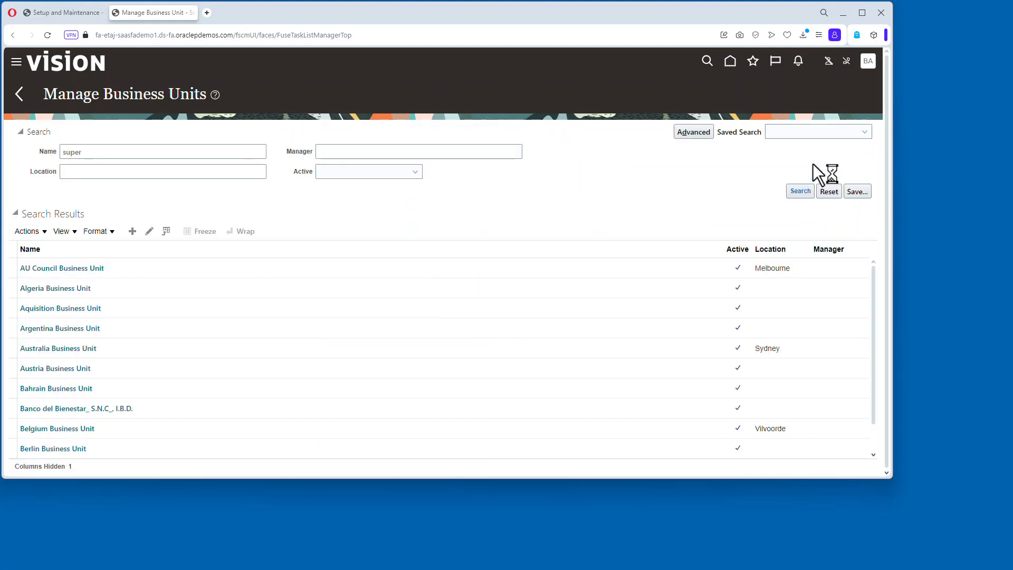
pyautogui.click(876, 61)
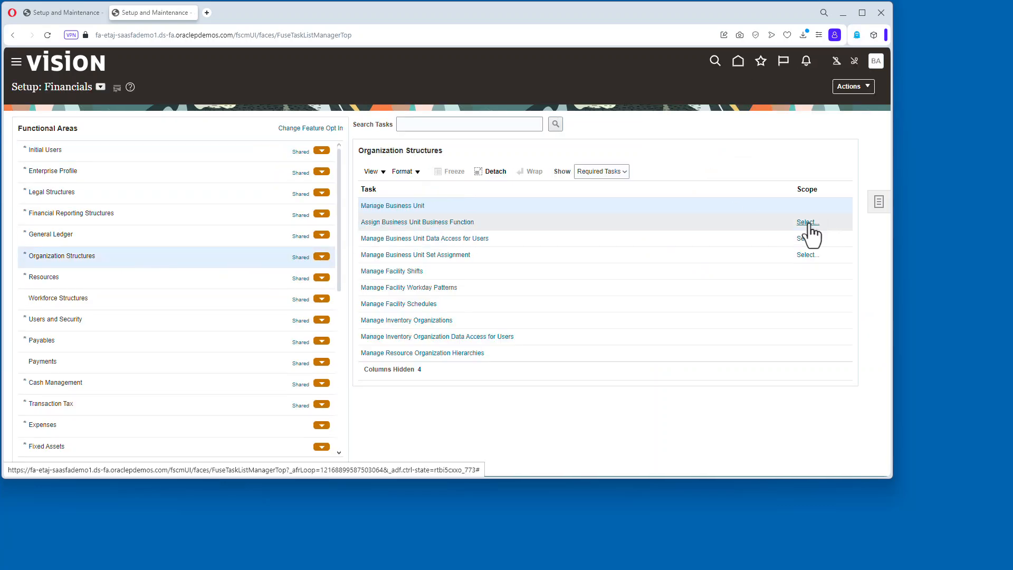
# Scope Assign Business Unit Business Function to SUPER UNIVERSITY, save its business functions and acknowledge the legal entity warning.
pyautogui.click(813, 224)
pyautogui.click(487, 299)
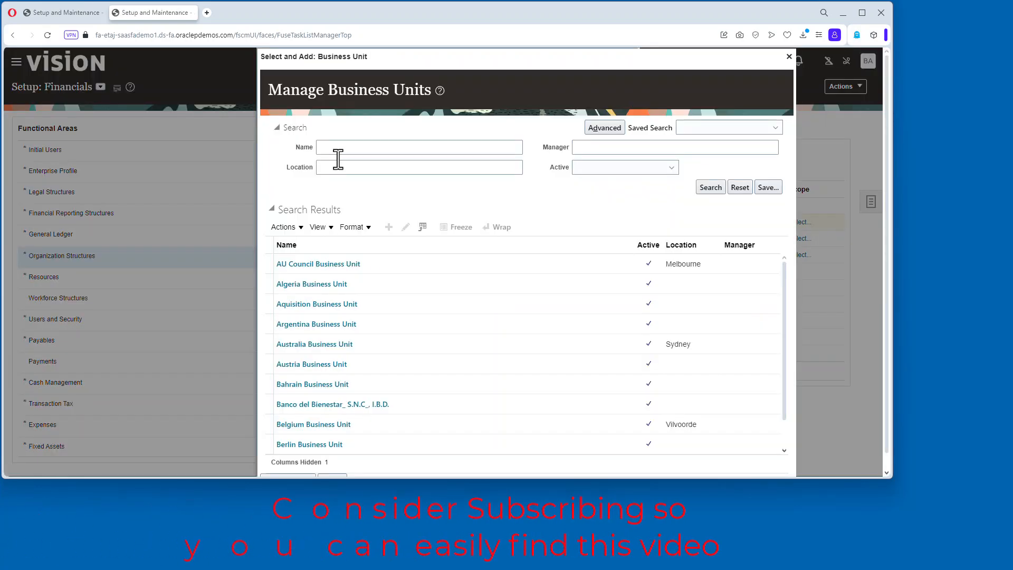
pyautogui.click(337, 150)
pyautogui.write('super')
pyautogui.click(708, 183)
pyautogui.click(377, 304)
pyautogui.click(287, 437)
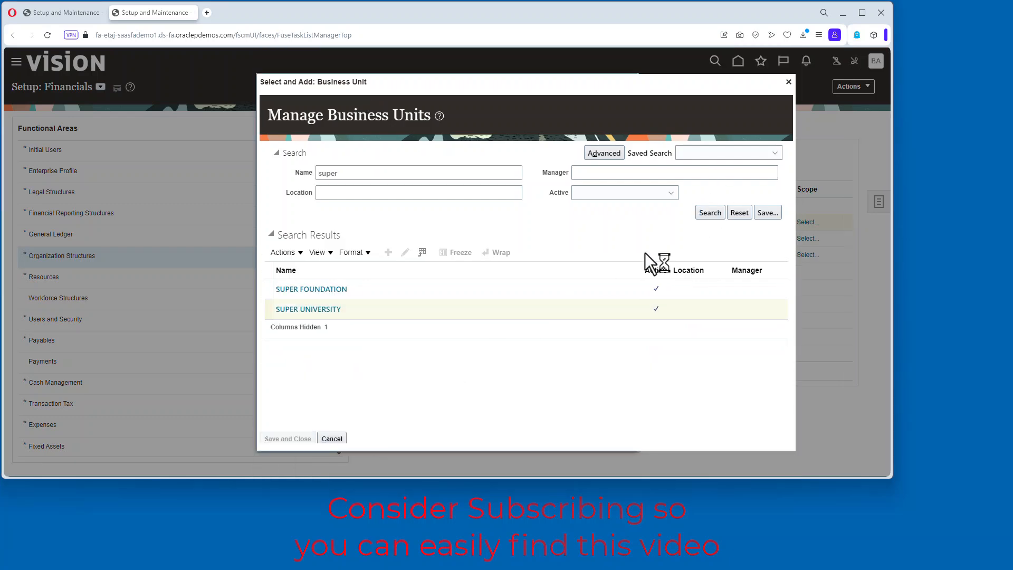
pyautogui.click(636, 186)
pyautogui.click(786, 96)
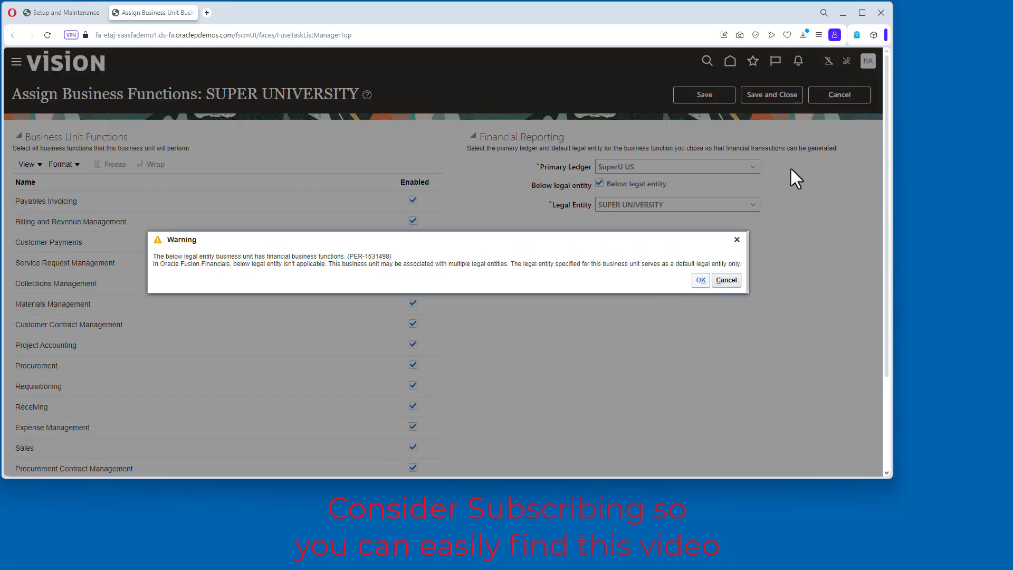
pyautogui.click(701, 281)
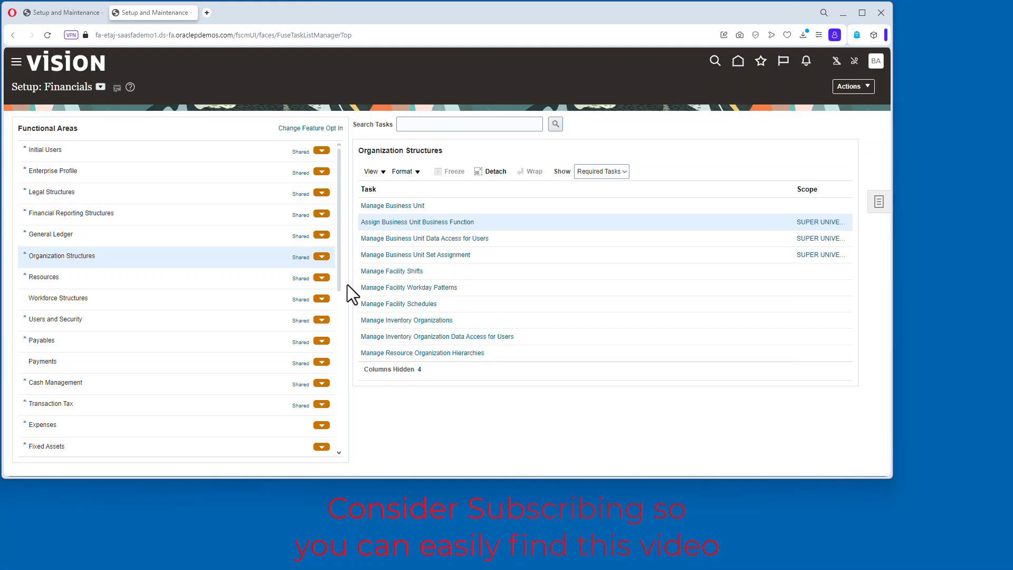
# Open Manage Users under Users and Security and search for the person by last and first name.
pyautogui.click(188, 317)
pyautogui.click(394, 305)
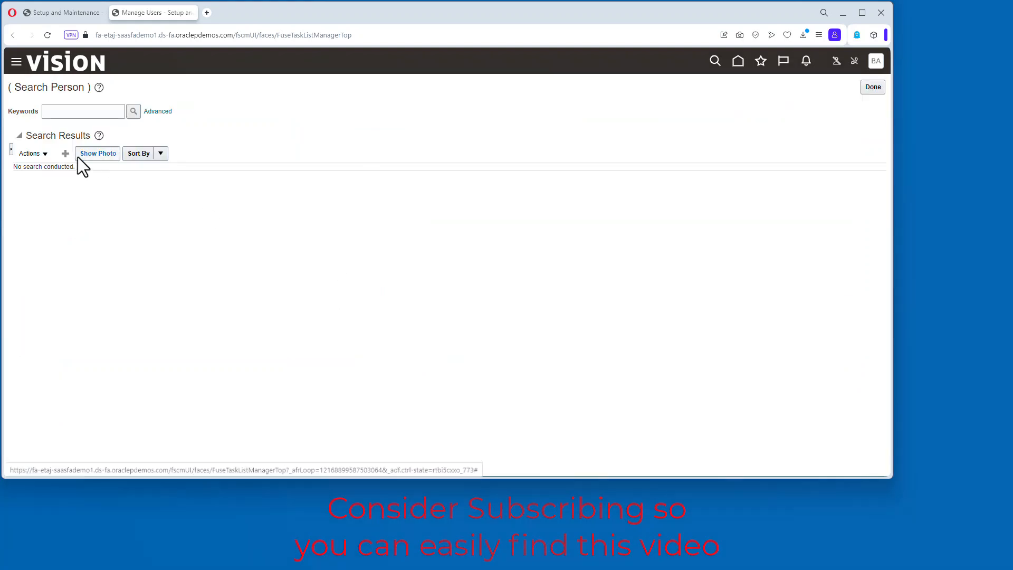
pyautogui.click(75, 109)
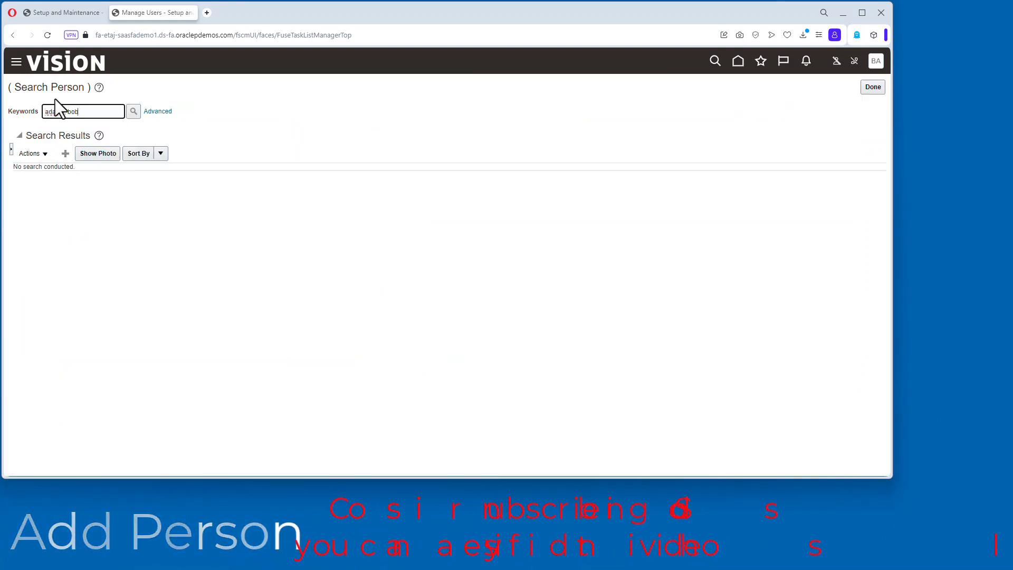
pyautogui.click(133, 111)
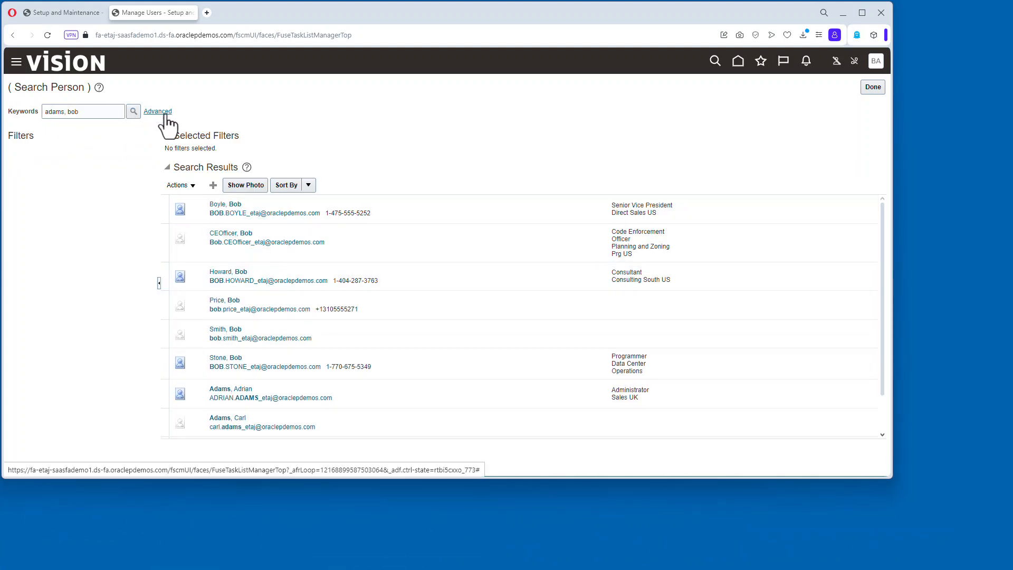
# Create a user with the person's last name, first name and e-mail, linking their existing user account.
pyautogui.click(215, 189)
pyautogui.click(175, 153)
pyautogui.write('adams')
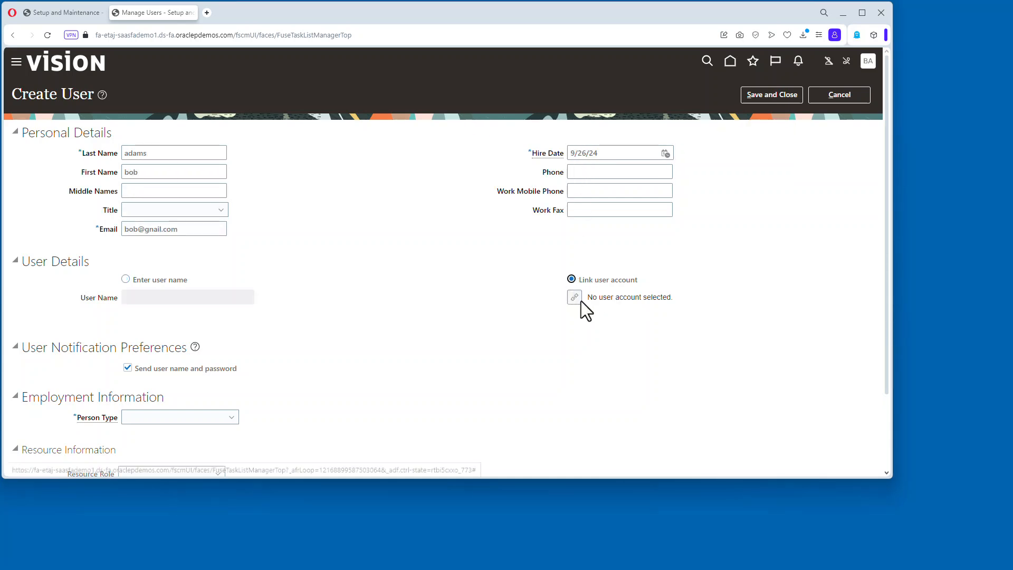
pyautogui.click(577, 299)
pyautogui.write('bob.ad')
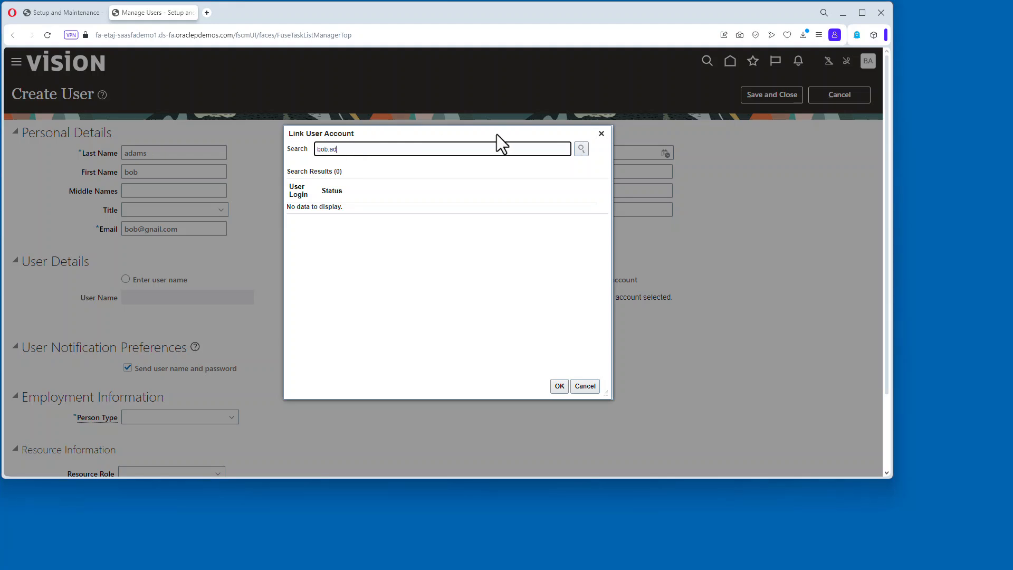
pyautogui.click(581, 149)
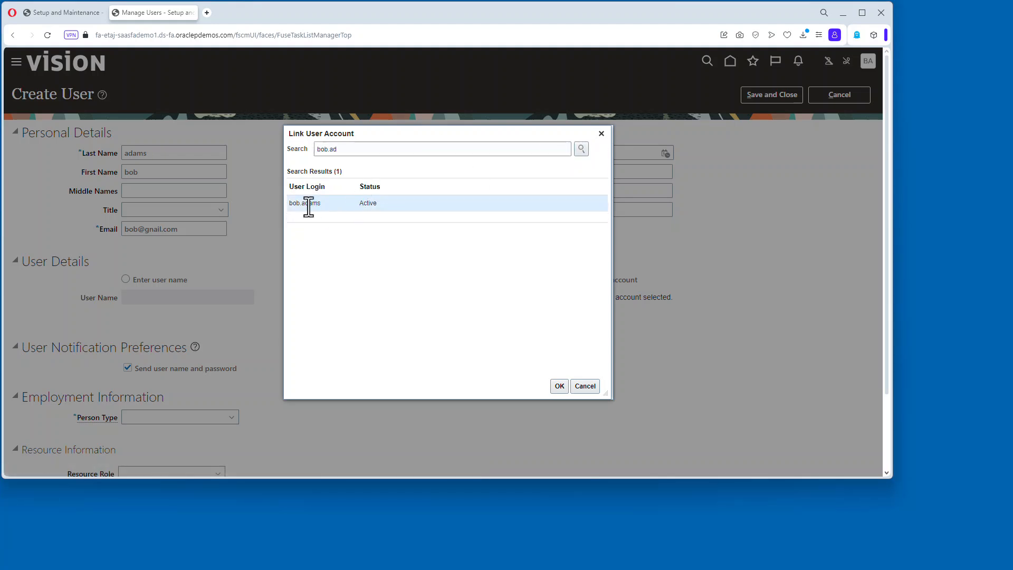
pyautogui.click(559, 385)
# Set the user's person type to Employee and legal employer and business unit to SUPER UNIVERSITY.
pyautogui.scroll(-1, 213, 389)
pyautogui.click(211, 416)
pyautogui.click(186, 197)
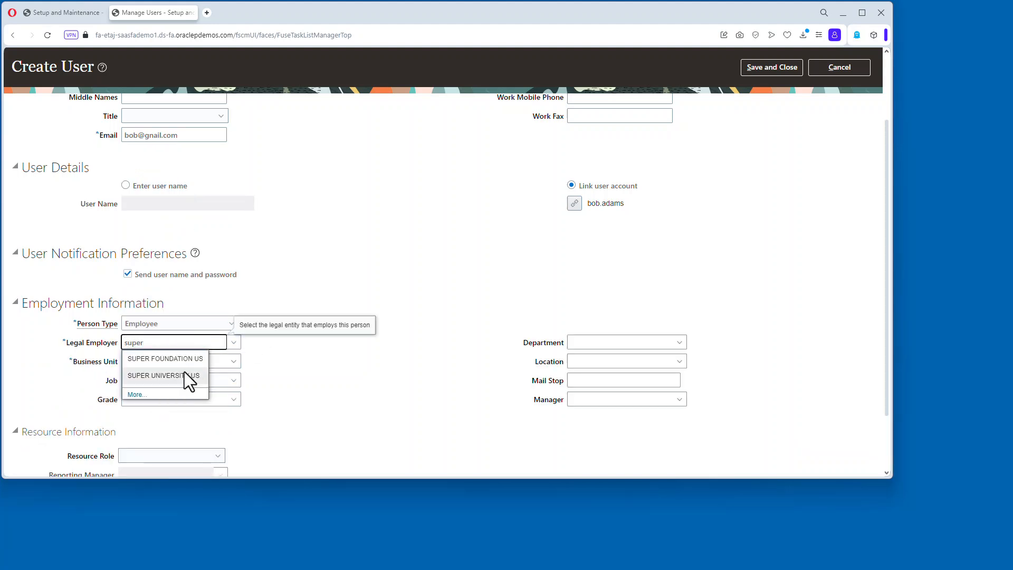
pyautogui.click(176, 371)
pyautogui.press('Down')
pyautogui.press('Down')
pyautogui.press('Return')
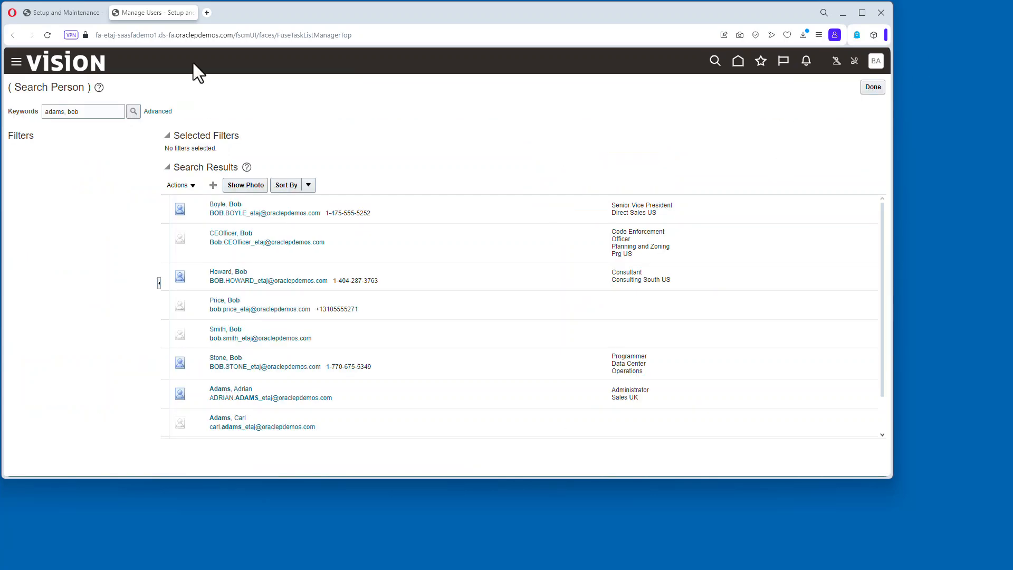
pyautogui.click(135, 112)
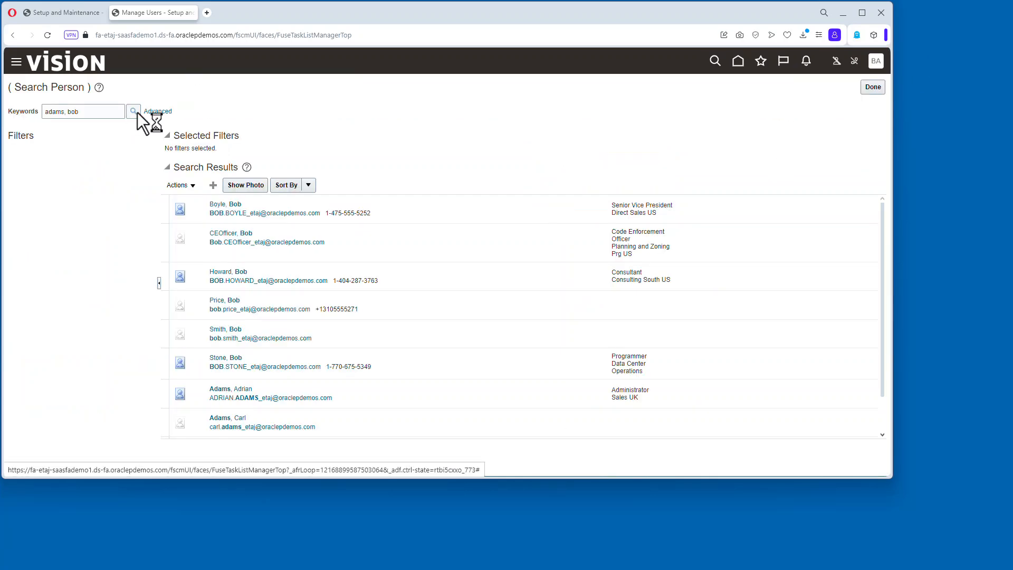
pyautogui.click(217, 226)
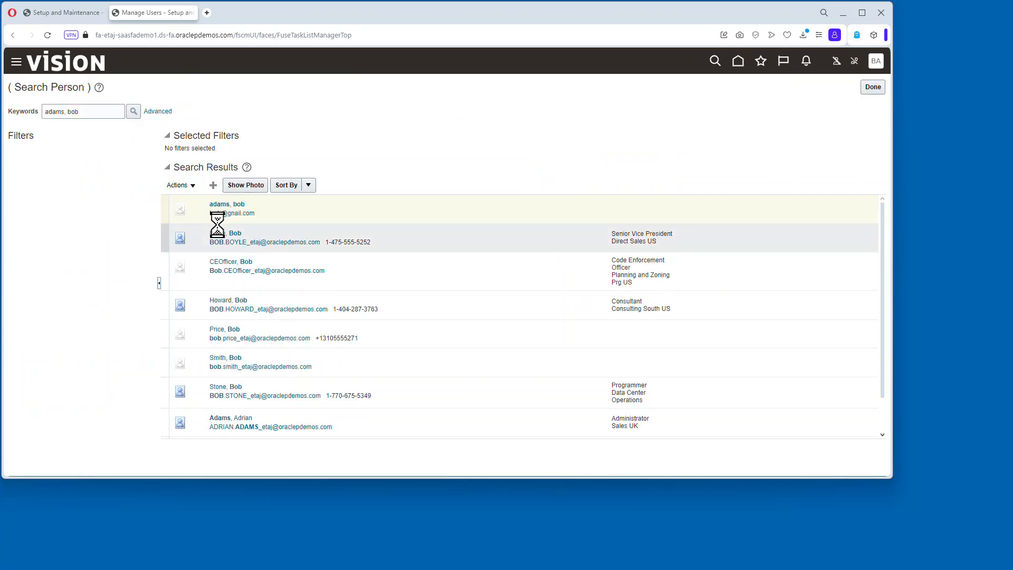
pyautogui.click(142, 360)
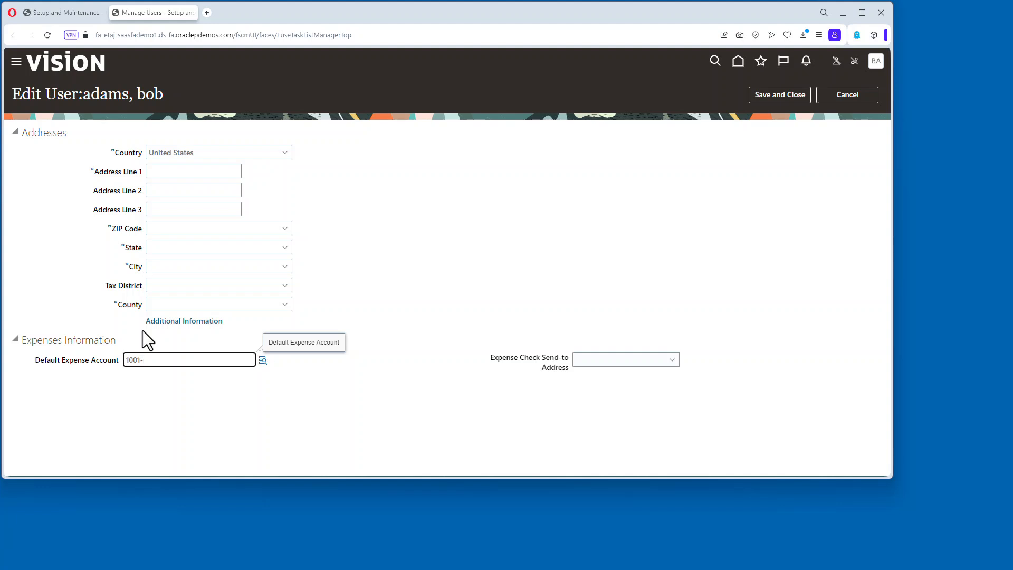
pyautogui.write('1001-67101-0000')
pyautogui.click(263, 359)
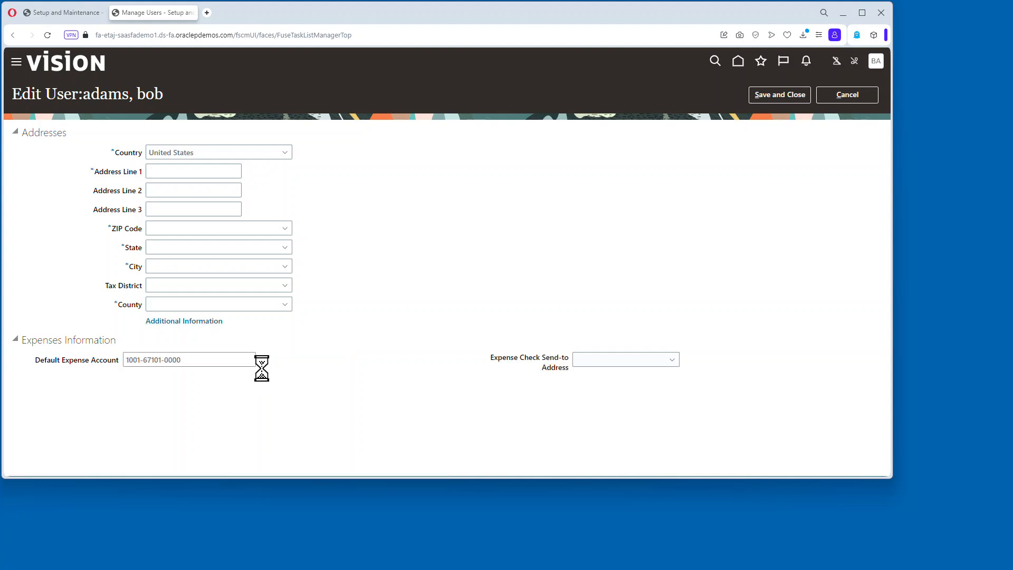
pyautogui.click(520, 312)
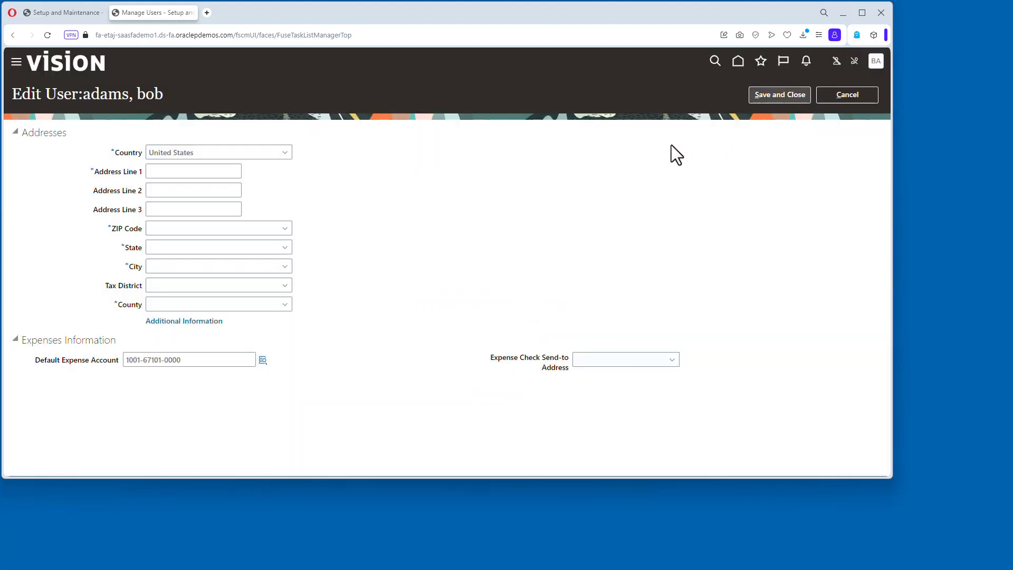
pyautogui.click(779, 94)
# Copy the person number from the user's printed history report, then save and close the user.
pyautogui.click(220, 204)
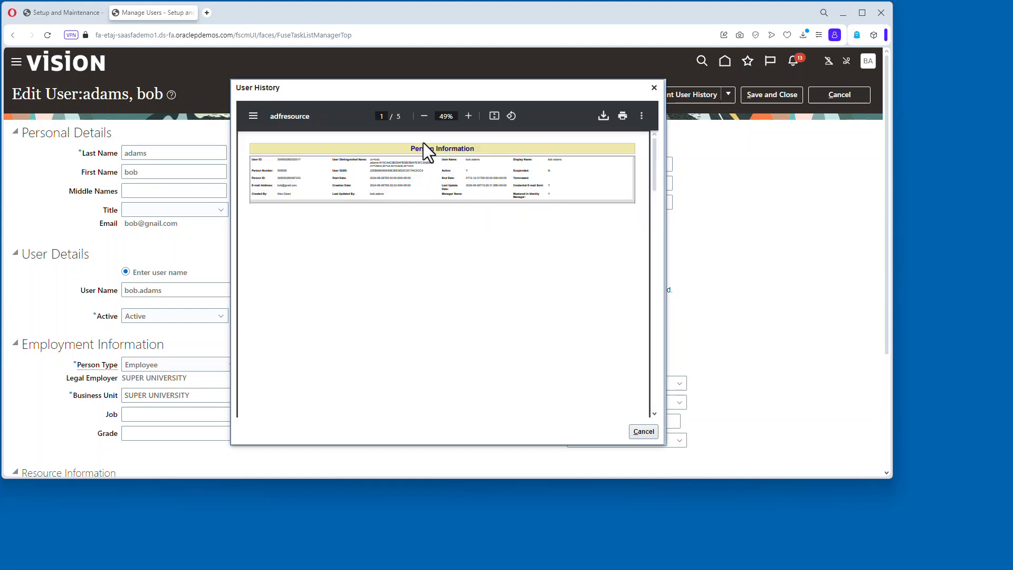
pyautogui.click(468, 116)
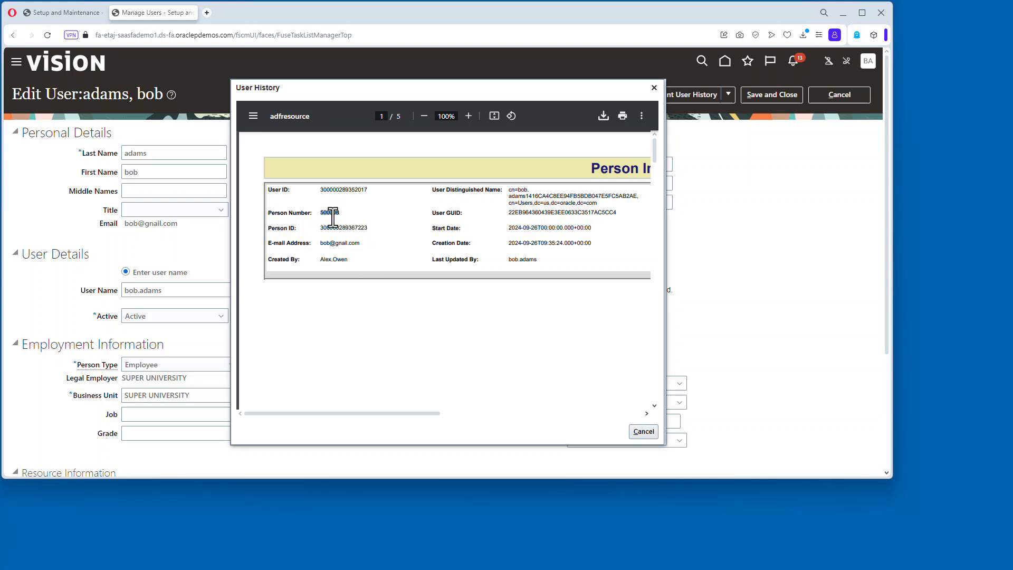
pyautogui.rightClick(332, 217)
pyautogui.click(359, 224)
pyautogui.click(643, 431)
pyautogui.click(784, 97)
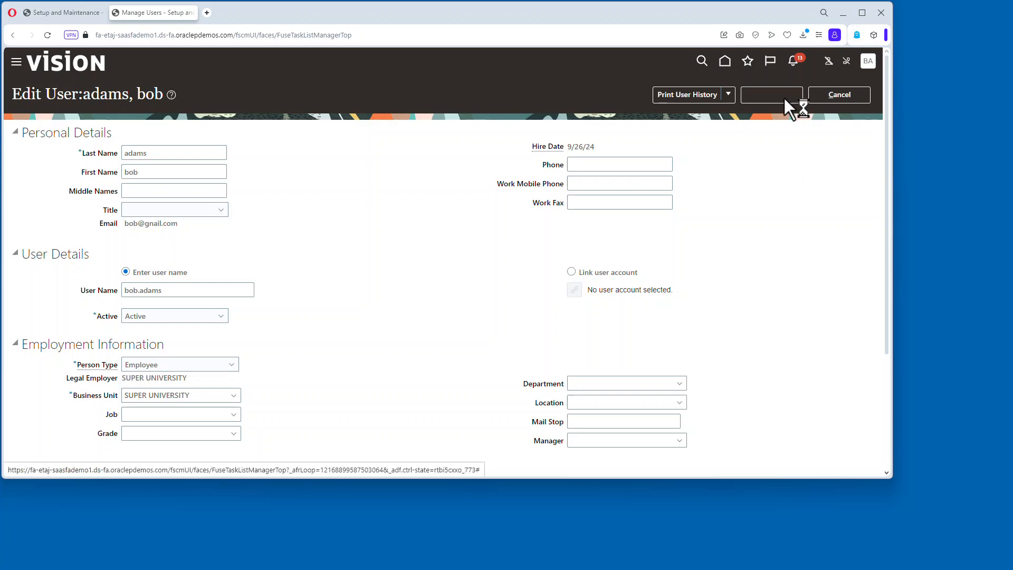
# Replace the old person number throughout User.dat with the copied person number and save the file.
pyautogui.hotkey('alt', 'Tab')
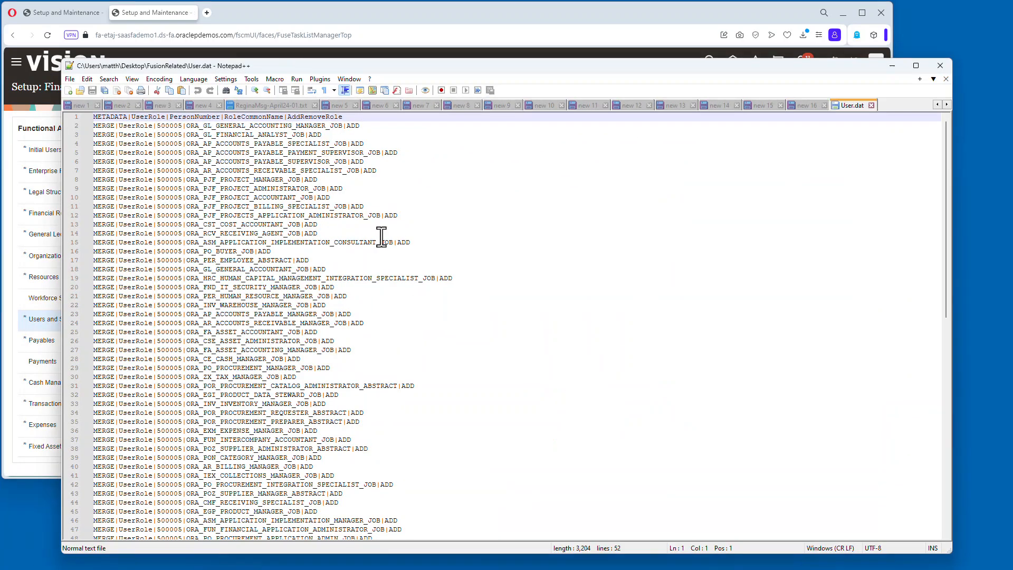
pyautogui.doubleClick(170, 127)
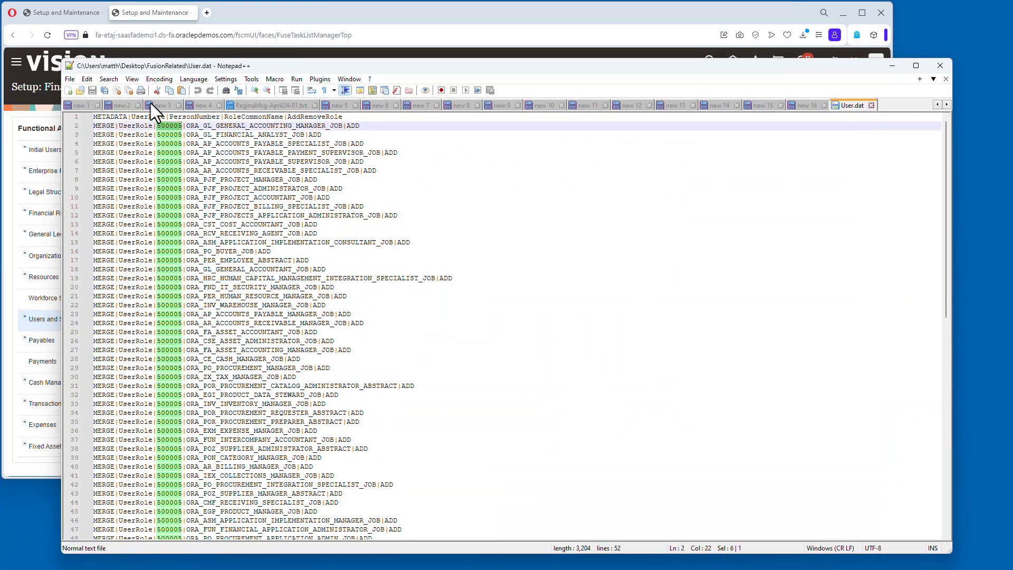
pyautogui.hotkey('ctrl', 'f')
pyautogui.click(292, 183)
pyautogui.moveTo(336, 212); pyautogui.dragTo(259, 205)
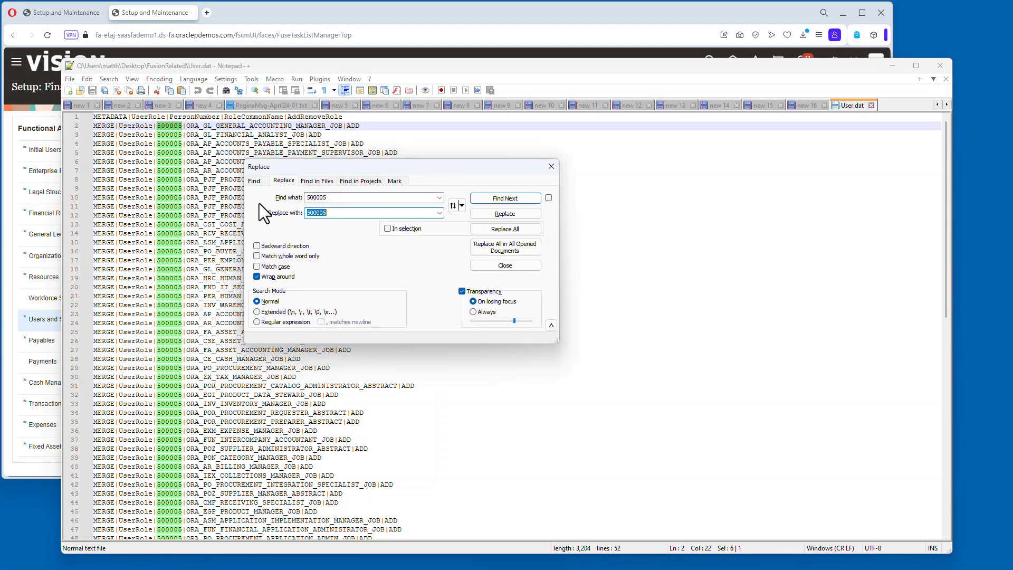
pyautogui.write('500008')
pyautogui.click(523, 230)
pyautogui.click(551, 167)
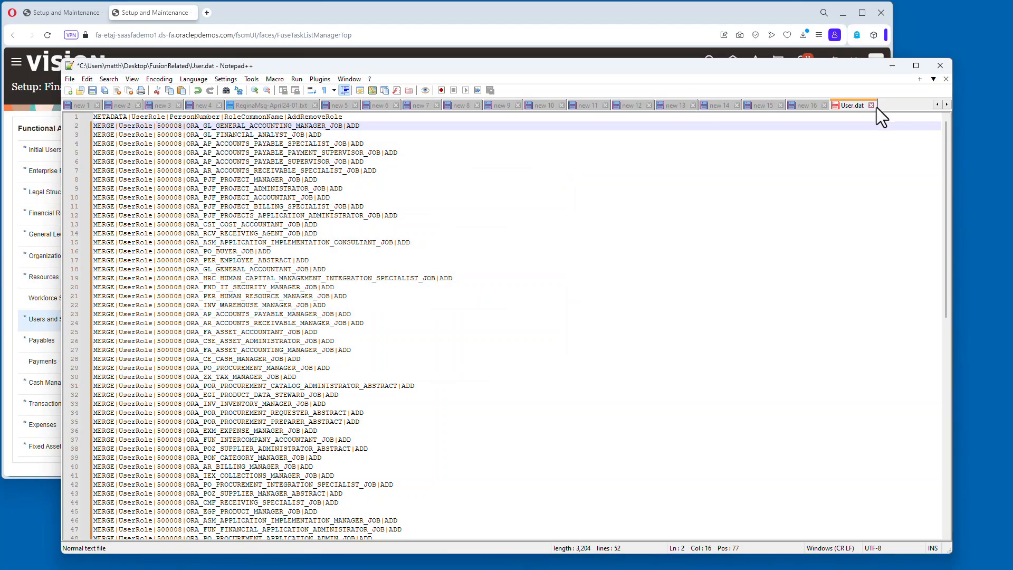
pyautogui.click(871, 105)
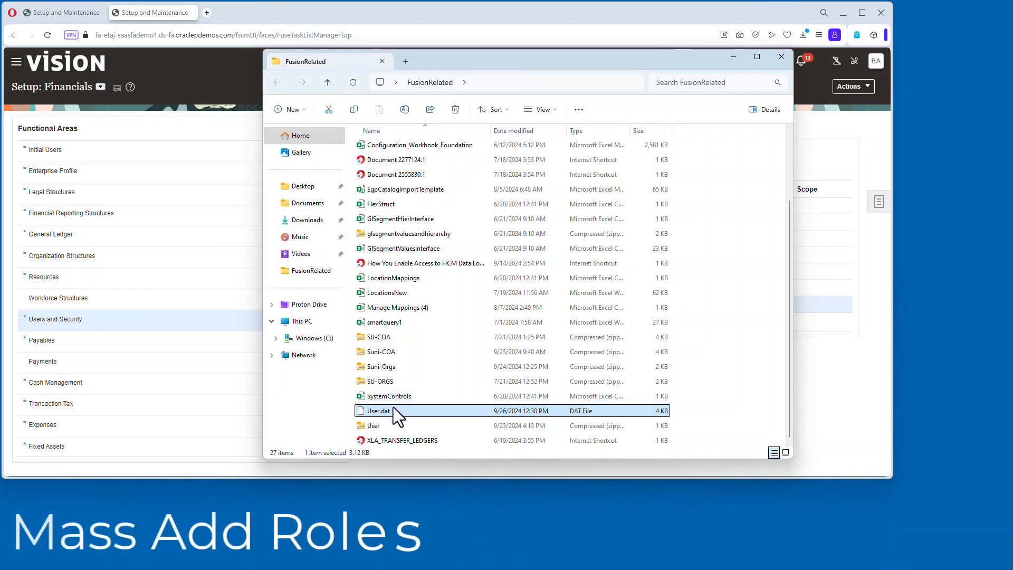
# Add the edited User.dat file into the User zip archive.
pyautogui.moveTo(393, 411); pyautogui.dragTo(384, 422)
pyautogui.click(494, 245)
pyautogui.click(734, 57)
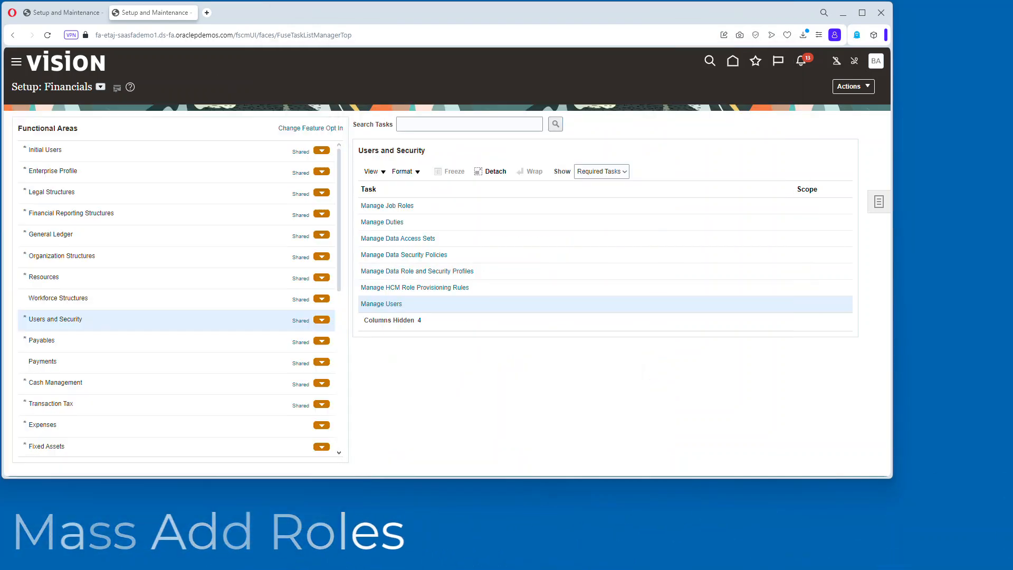
# Open Import and Load Data under Data Exchange in My Client Groups and start a file import.
pyautogui.click(16, 62)
pyautogui.click(53, 215)
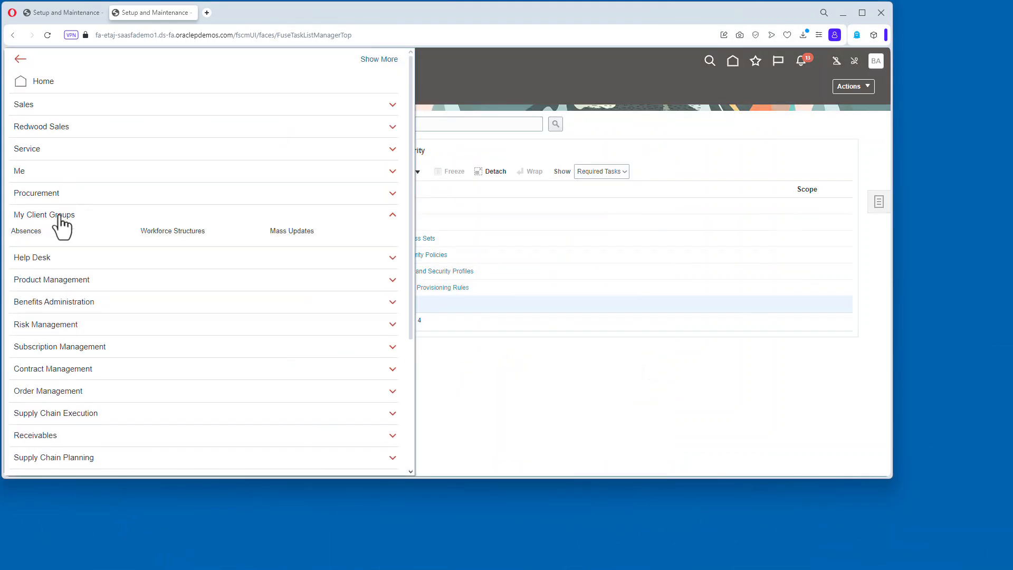
pyautogui.click(56, 254)
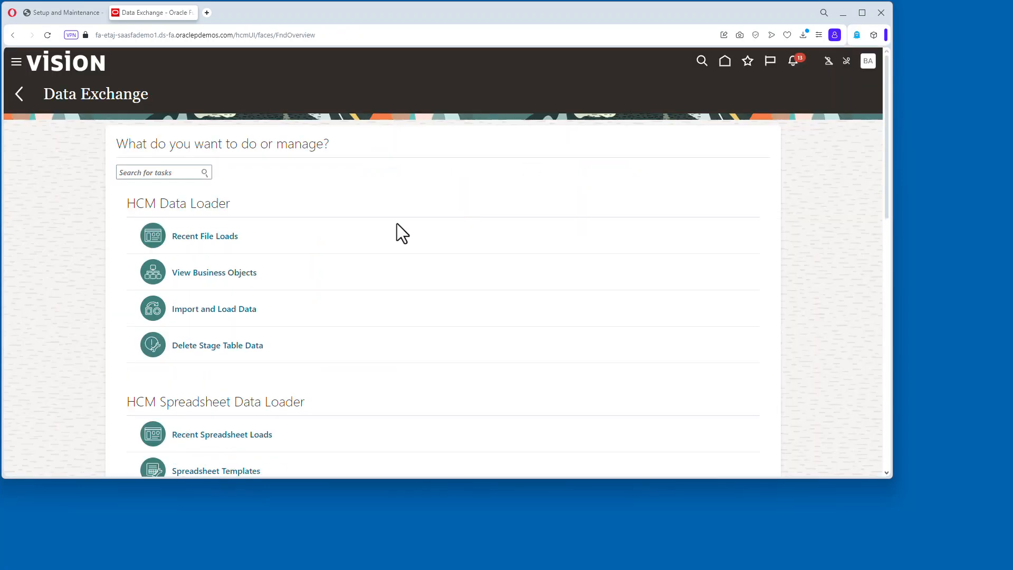
pyautogui.click(393, 303)
pyautogui.click(865, 99)
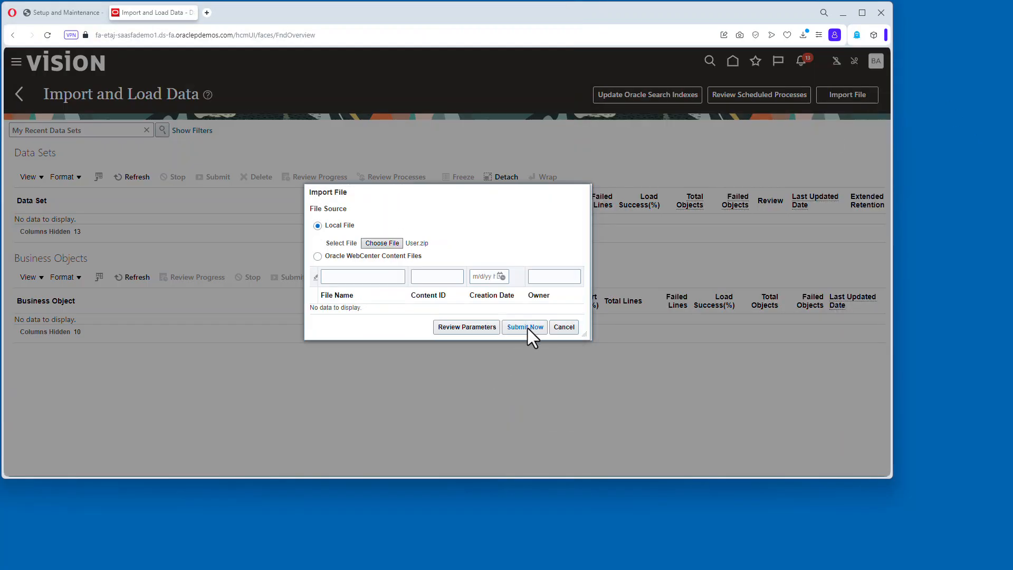
# Import the User zip archive as a local file and submit it for loading.
pyautogui.click(527, 328)
pyautogui.hotkey('alt', 'Tab')
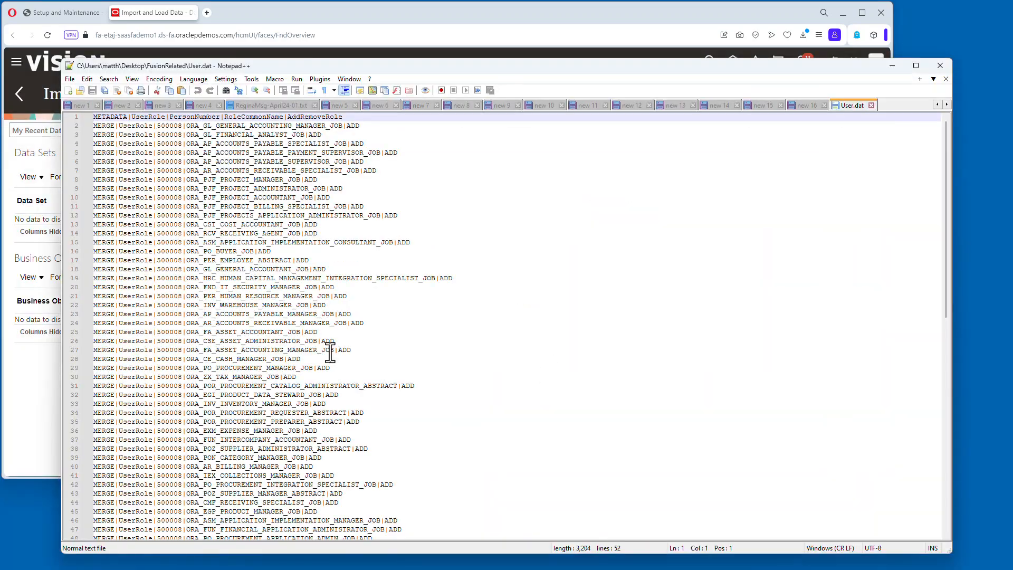
pyautogui.moveTo(252, 183); pyautogui.dragTo(253, 494)
pyautogui.scroll(-6, 252, 330)
pyautogui.moveTo(349, 410); pyautogui.dragTo(143, 117)
pyautogui.hotkey('alt', 'Tab')
# Refresh the data set list to monitor the User.zip import and load status.
pyautogui.click(138, 176)
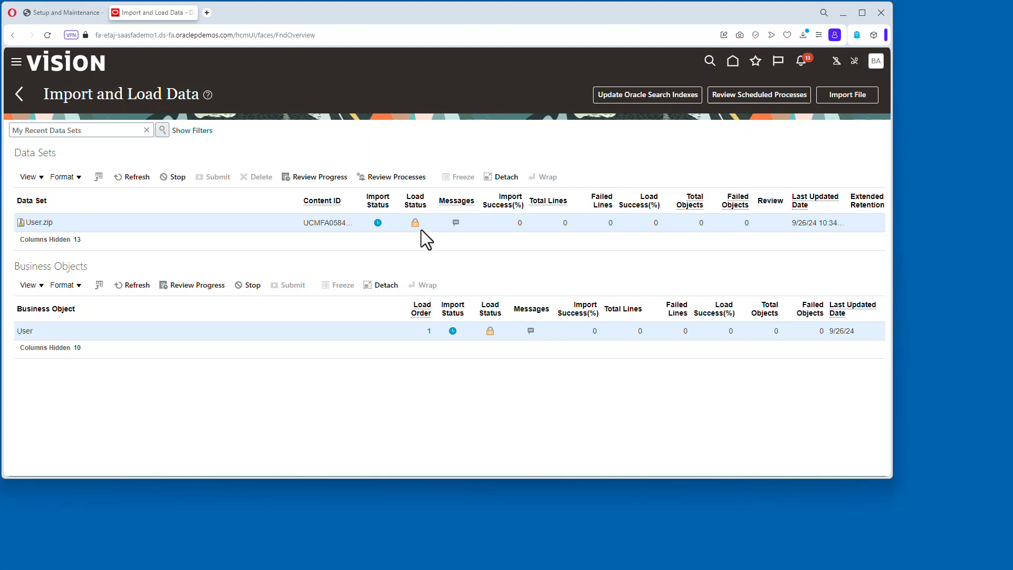
pyautogui.click(136, 176)
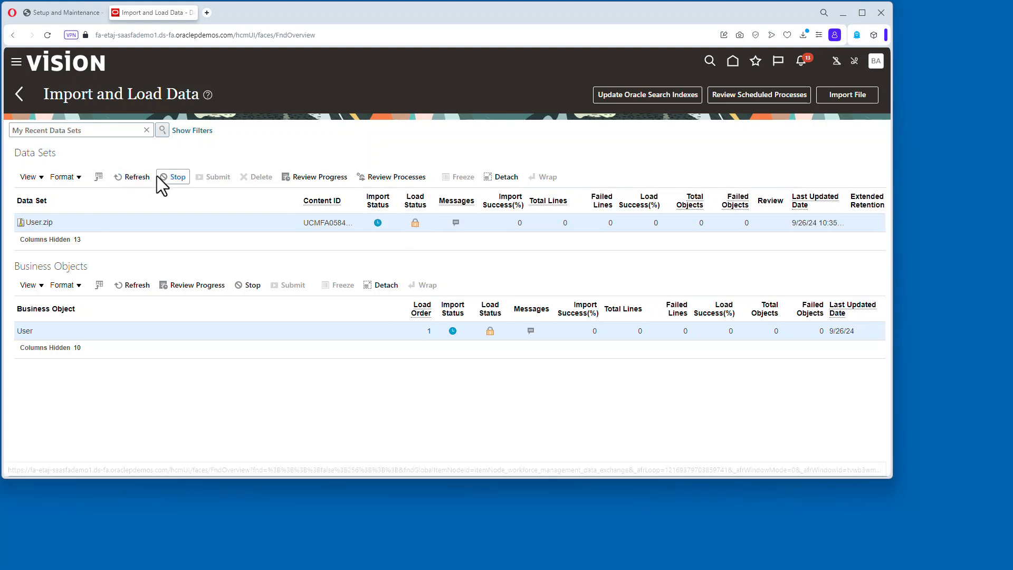
pyautogui.click(144, 178)
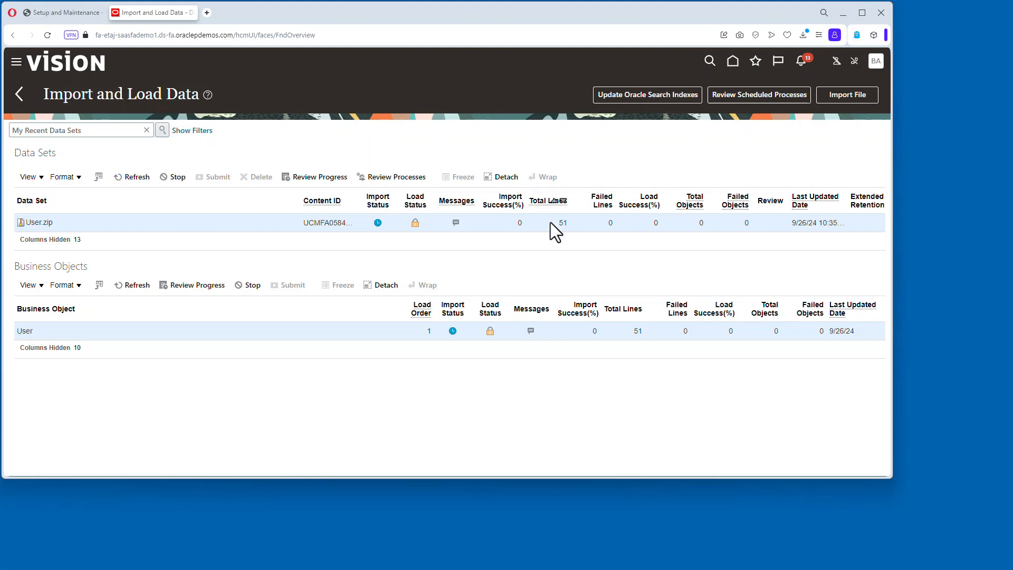
pyautogui.click(136, 176)
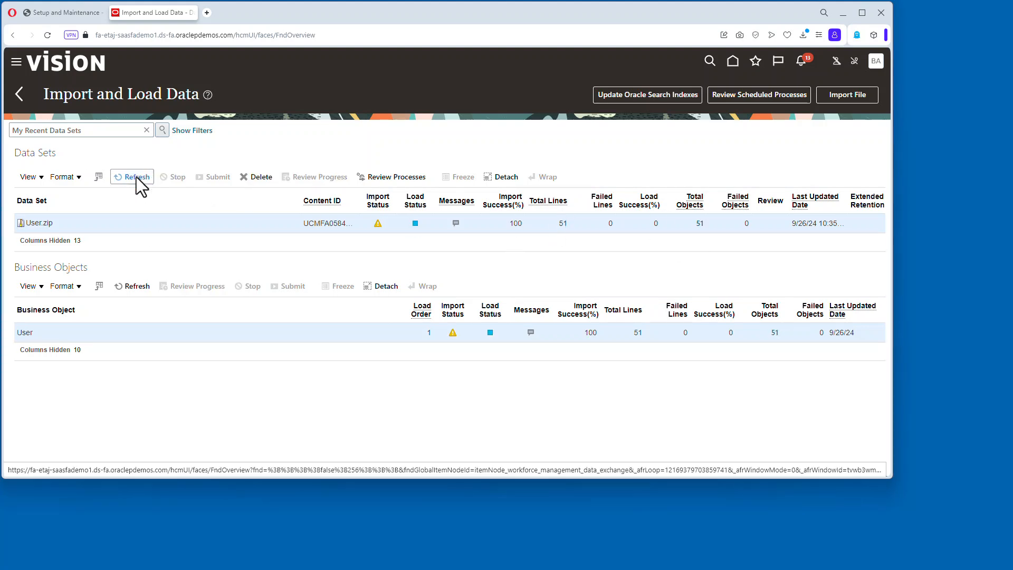
pyautogui.click(133, 179)
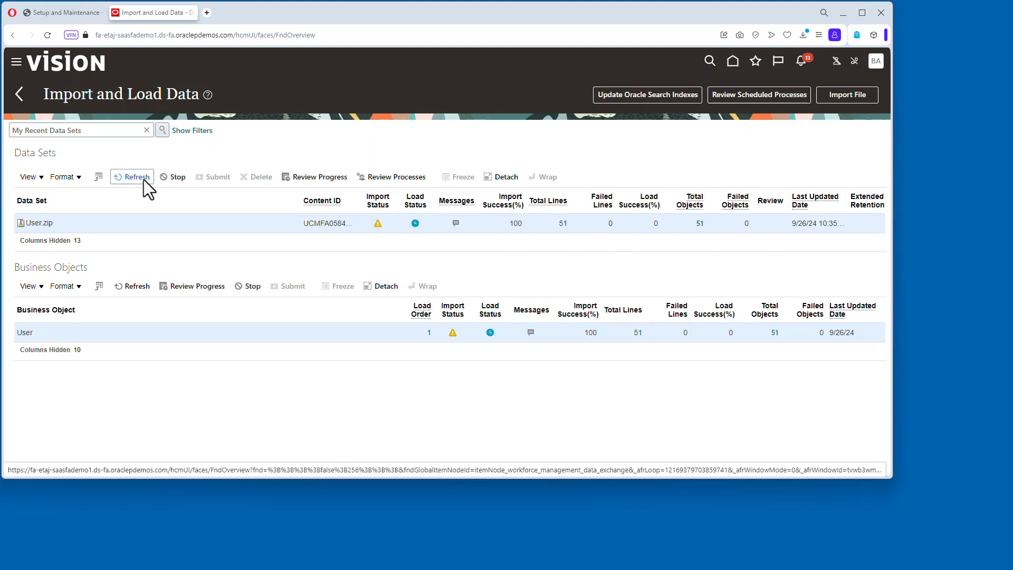
pyautogui.click(144, 177)
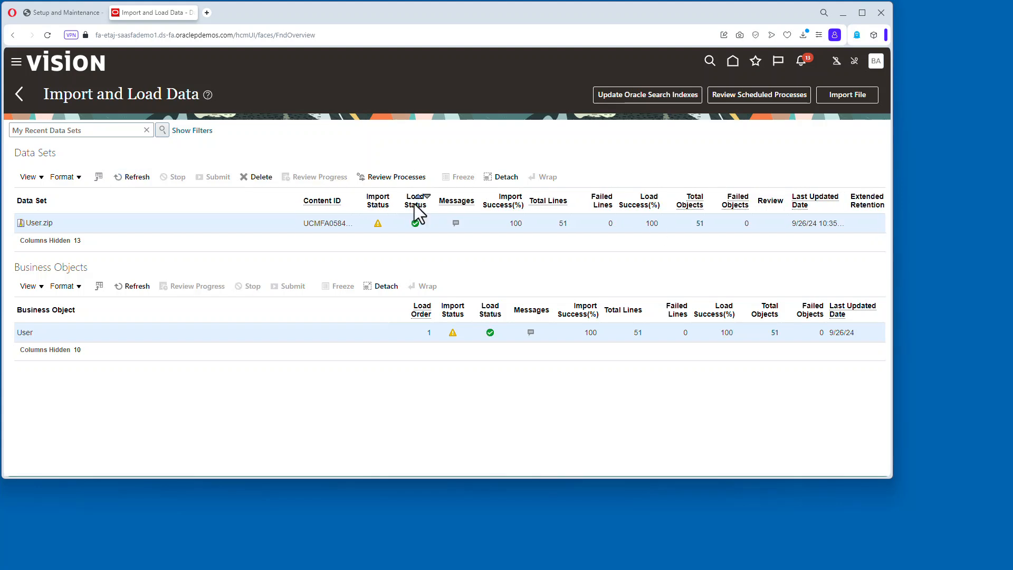
# Open Scheduled Processes from Tools and submit the Send Pending LDAP Requests job.
pyautogui.click(876, 69)
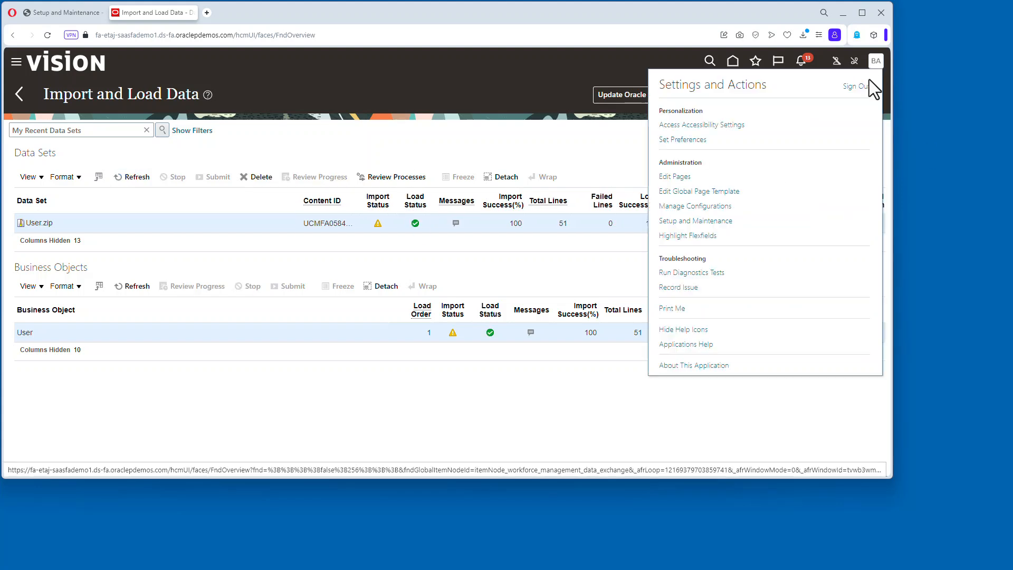
pyautogui.click(710, 220)
pyautogui.click(16, 62)
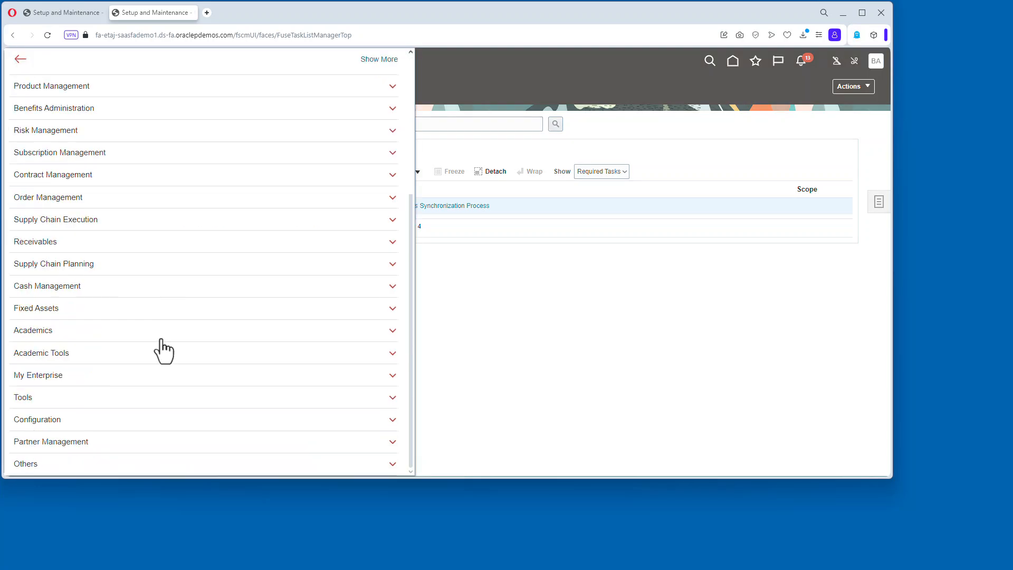
pyautogui.click(79, 396)
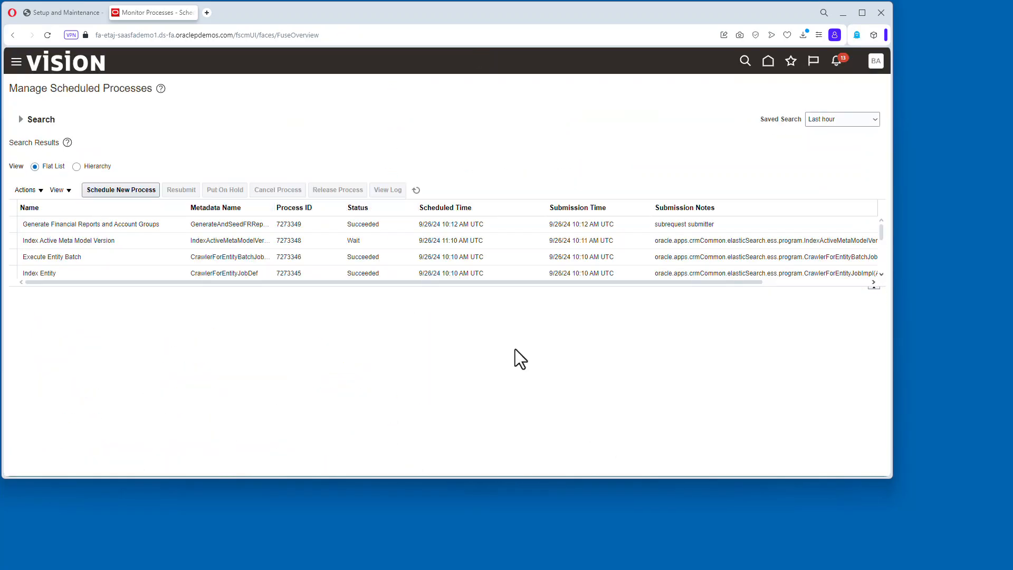
pyautogui.click(119, 190)
pyautogui.write('Send Pending')
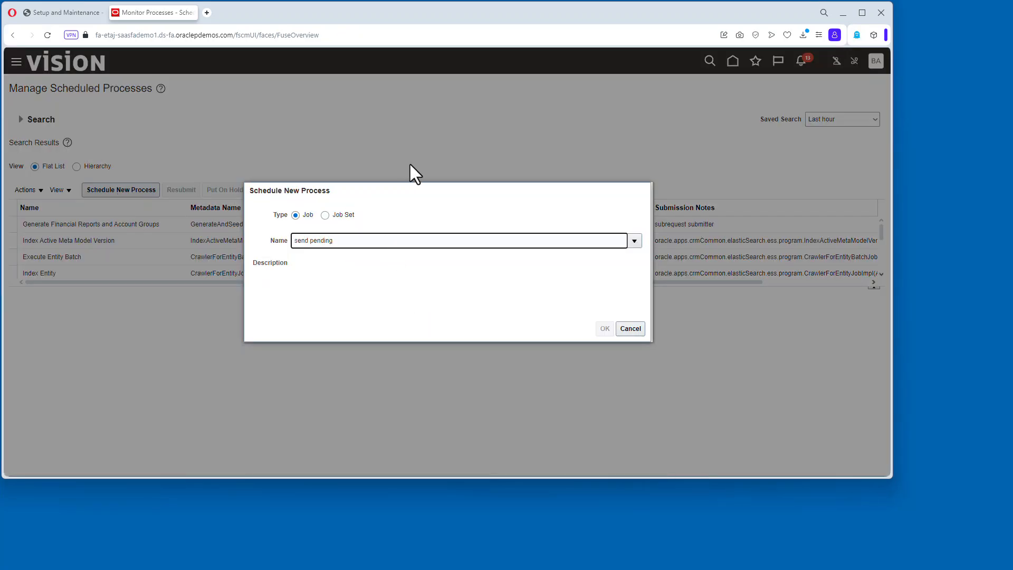
pyautogui.press('Tab')
pyautogui.click(605, 328)
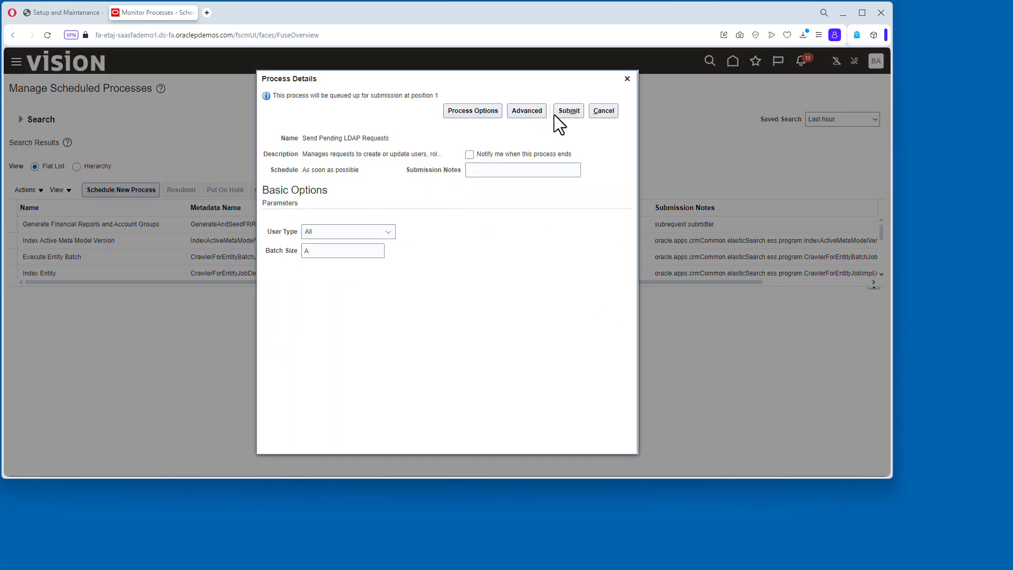
pyautogui.click(579, 110)
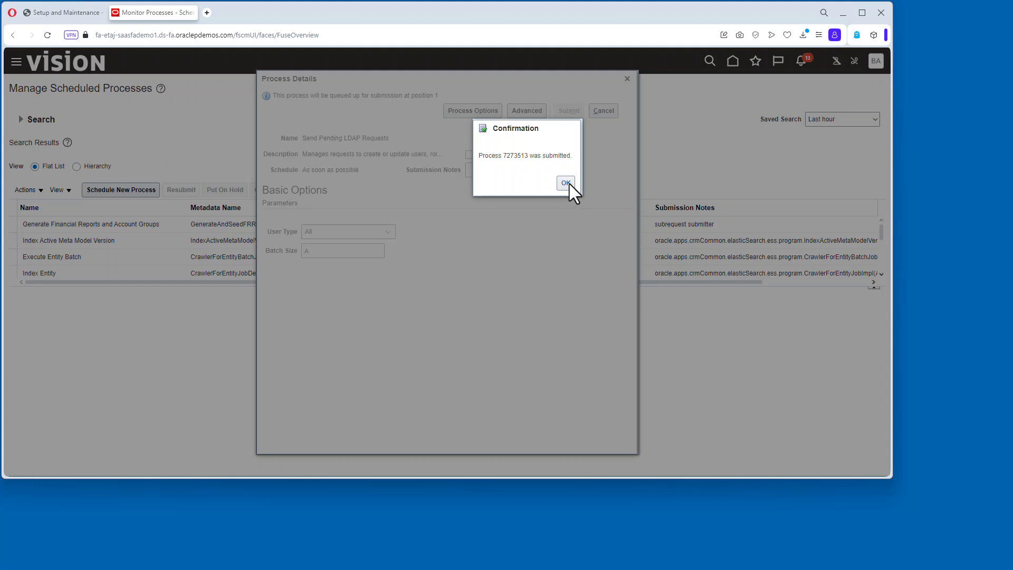
pyautogui.click(565, 183)
# Refresh the scheduled process list to monitor the LDAP request jobs.
pyautogui.click(415, 190)
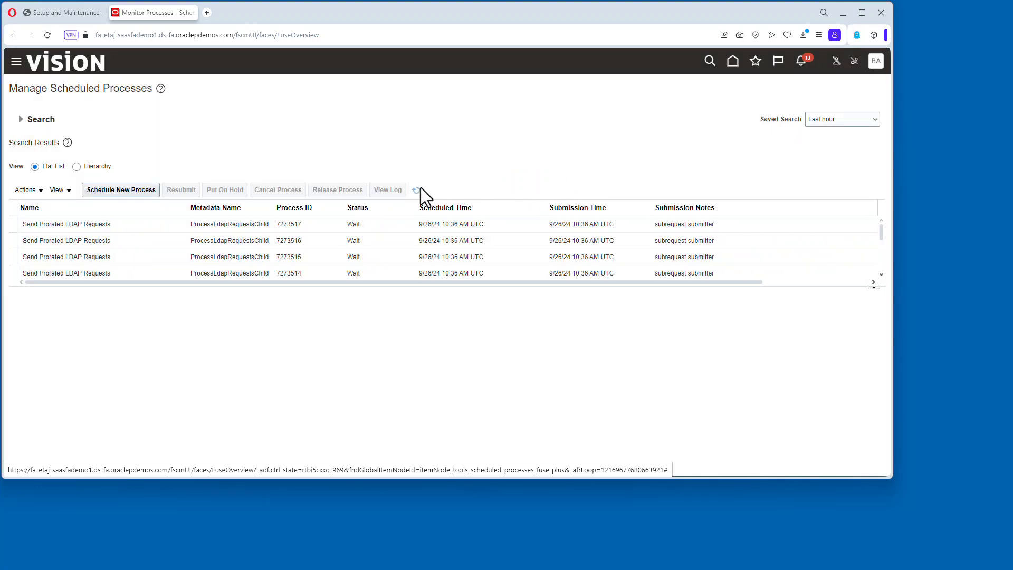
pyautogui.click(419, 191)
pyautogui.click(417, 189)
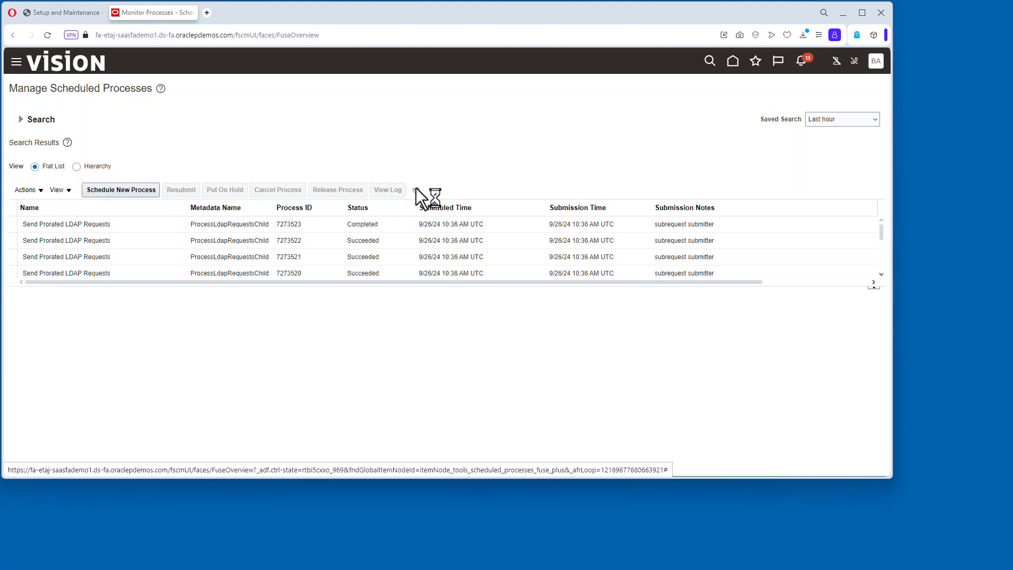
# Open Create Implementation Users with all tasks shown and search the user accounts for the user's username.
pyautogui.click(876, 61)
pyautogui.click(717, 221)
pyautogui.click(598, 170)
pyautogui.click(600, 190)
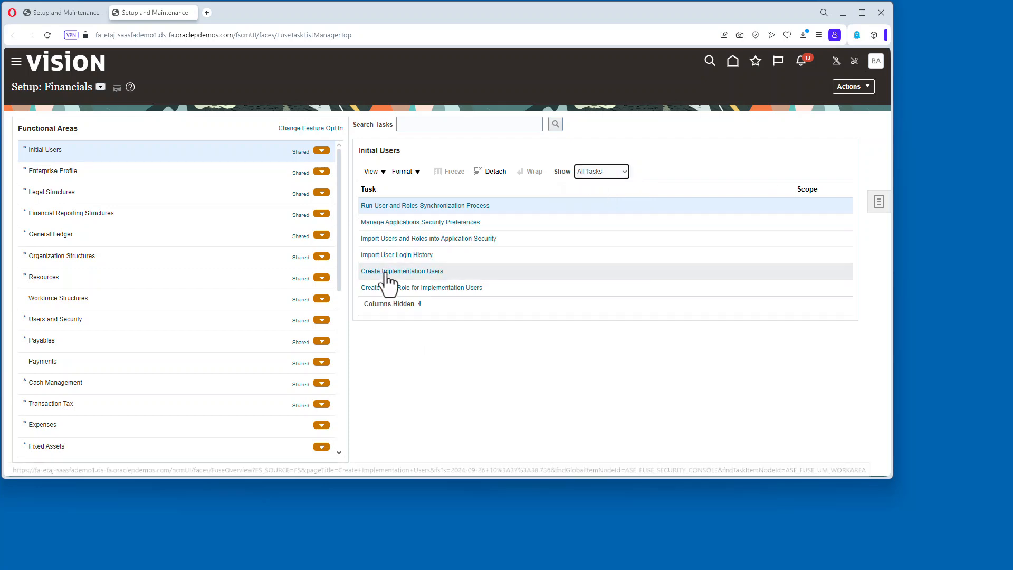
pyautogui.click(388, 273)
pyautogui.click(368, 130)
pyautogui.press('Return')
pyautogui.click(133, 195)
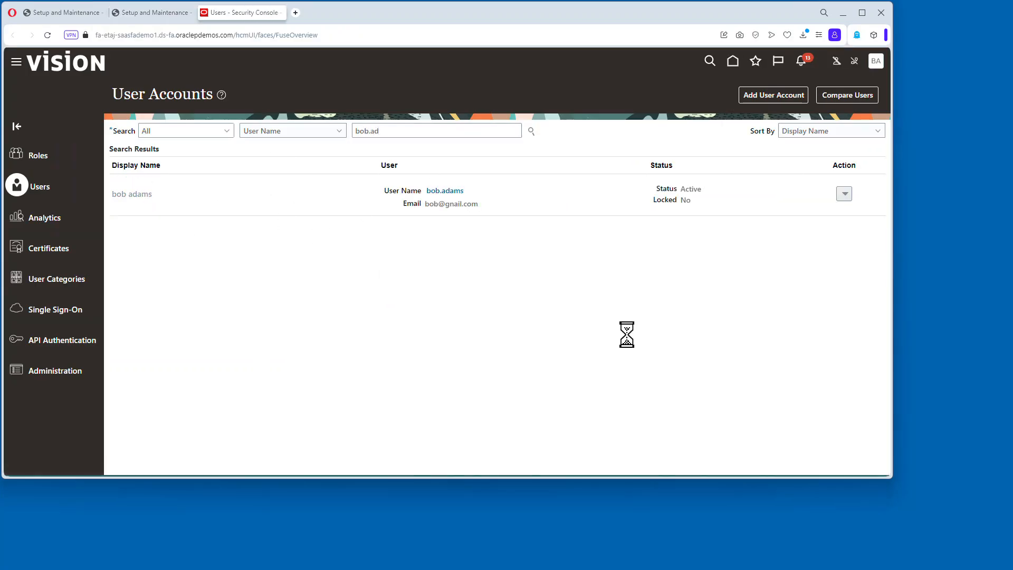
pyautogui.scroll(-5, 332, 444)
pyautogui.click(847, 95)
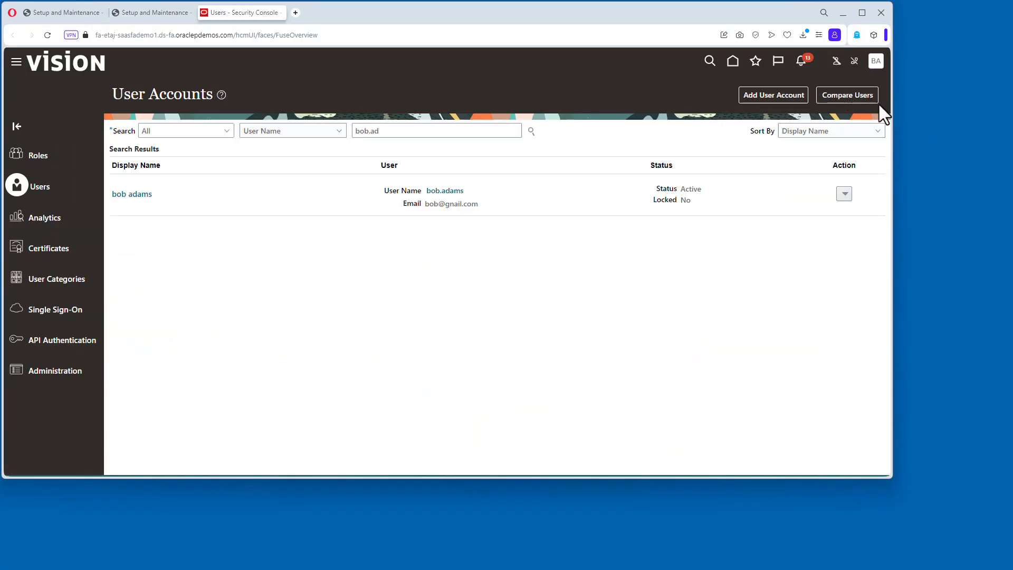
# Open Manage Procurement Agents under Payables, scoped to business unit SUPER UNIVERSITY.
pyautogui.click(876, 61)
pyautogui.click(182, 342)
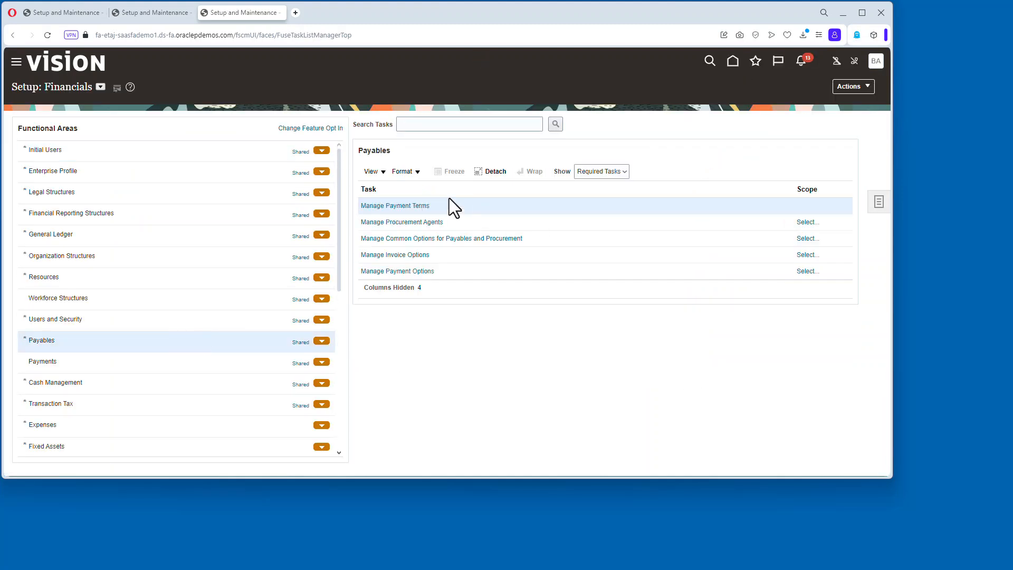
pyautogui.click(806, 222)
pyautogui.click(425, 280)
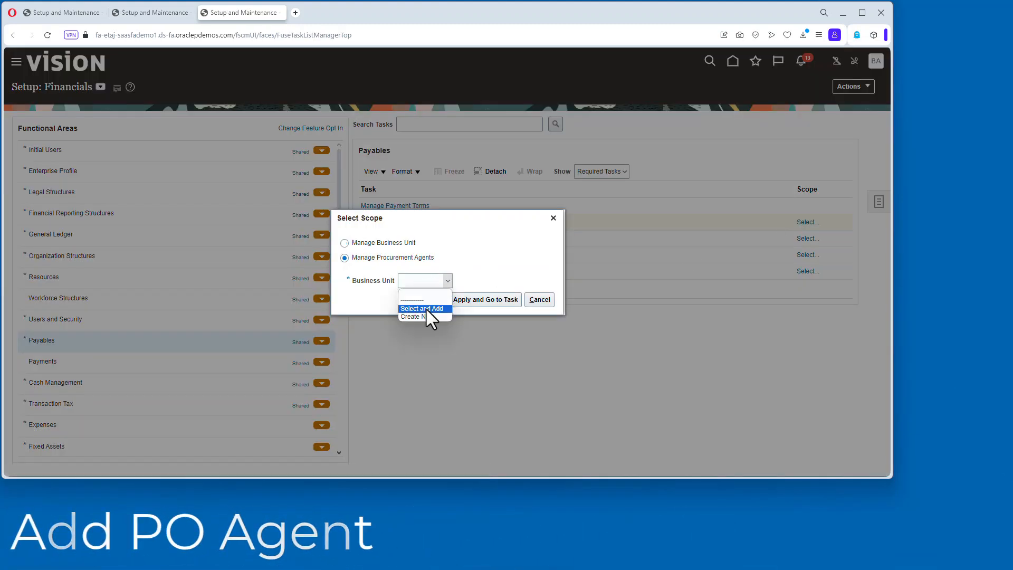
pyautogui.click(491, 299)
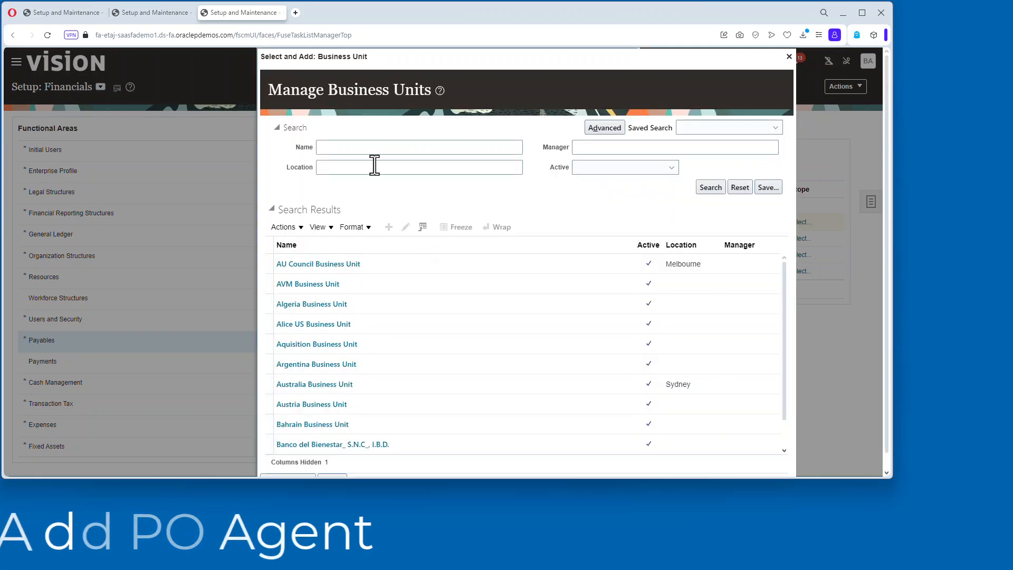
pyautogui.write('super')
pyautogui.press('Return')
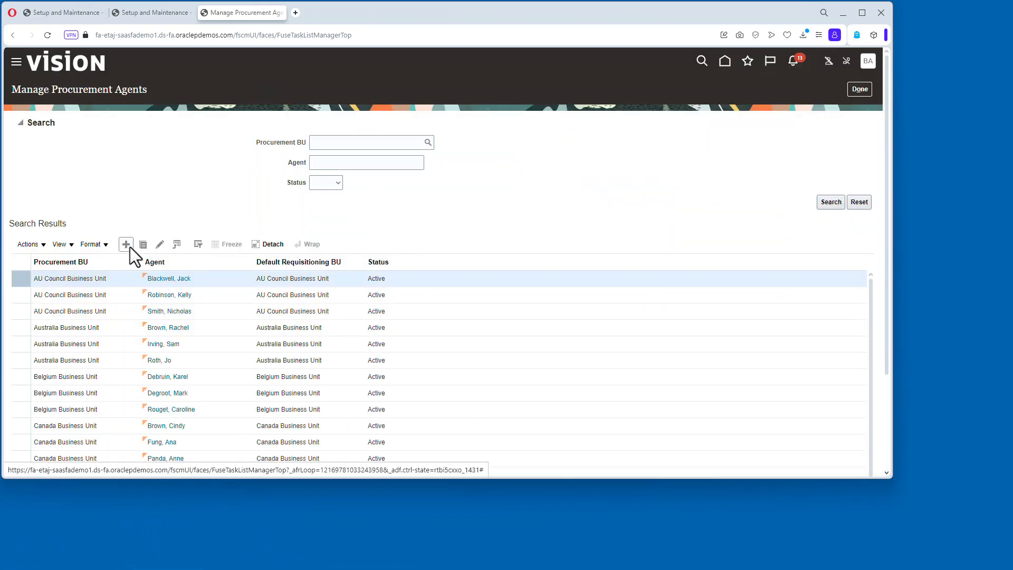
pyautogui.click(129, 246)
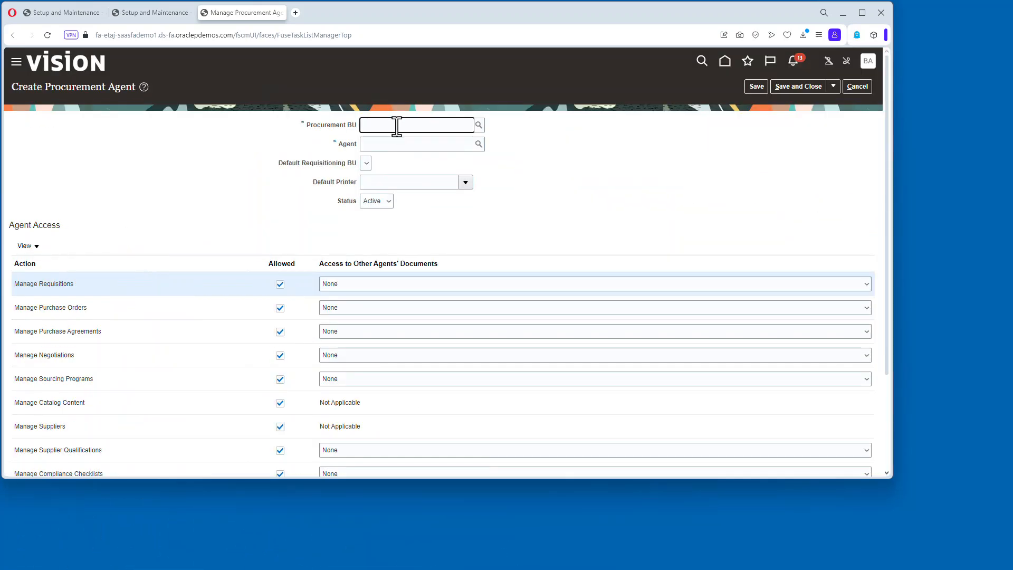
# Set the procurement BU to SUPER UNIVERSITY and select the newly created employee as the agent.
pyautogui.click(396, 126)
pyautogui.write('sup')
pyautogui.click(414, 151)
pyautogui.press('Tab')
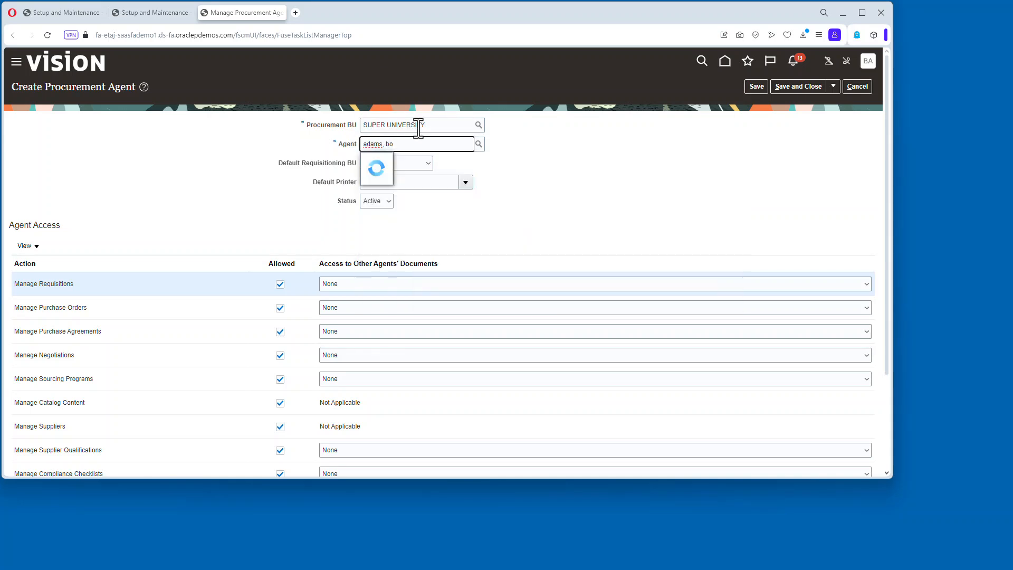
pyautogui.click(413, 169)
# Set access to other agents' documents to Full for the agent's procurement actions and save the new procurement agent.
pyautogui.scroll(-3, 475, 227)
pyautogui.click(453, 158)
pyautogui.click(411, 194)
pyautogui.click(402, 182)
pyautogui.click(395, 217)
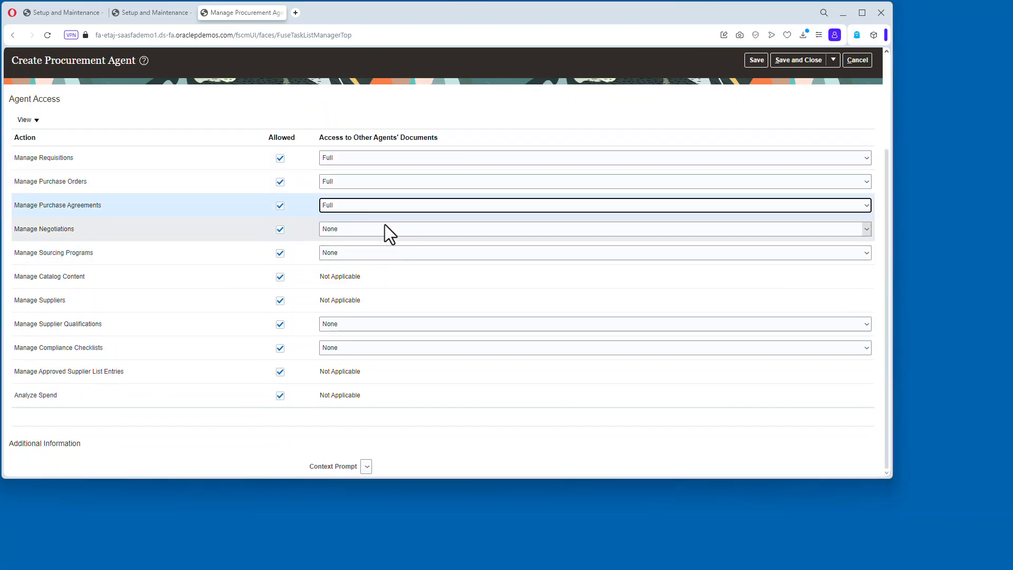
pyautogui.click(384, 228)
pyautogui.click(375, 257)
pyautogui.click(359, 282)
pyautogui.click(355, 324)
pyautogui.click(352, 352)
pyautogui.click(351, 347)
pyautogui.click(350, 376)
pyautogui.click(787, 61)
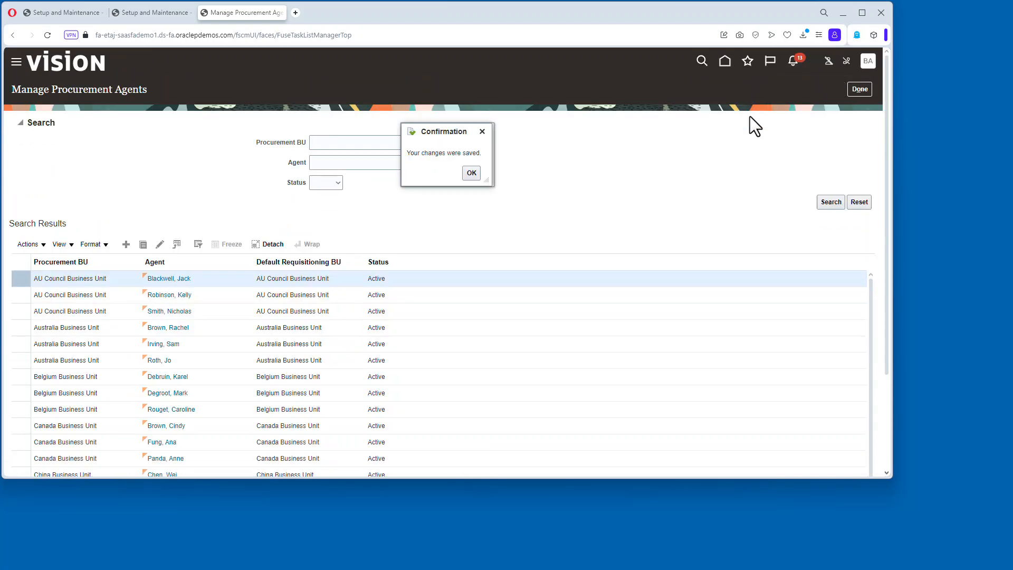
pyautogui.click(477, 175)
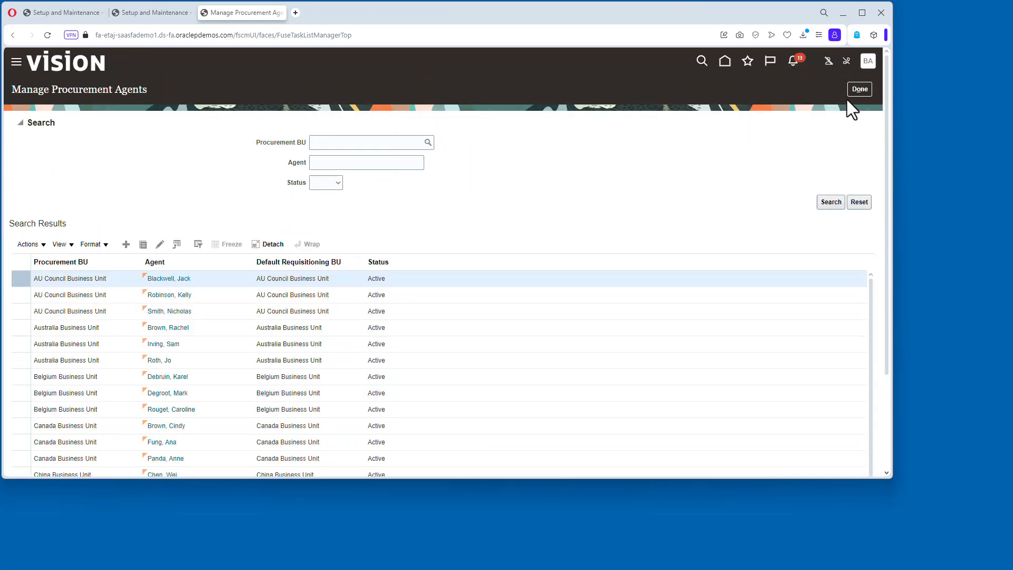
pyautogui.click(865, 90)
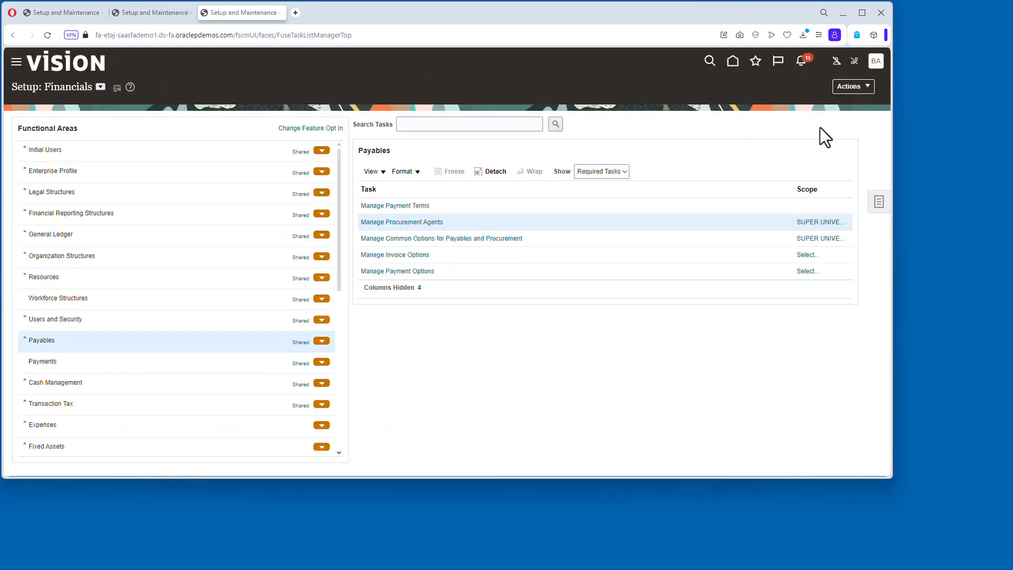
pyautogui.click(499, 240)
pyautogui.click(352, 169)
pyautogui.click(476, 246)
pyautogui.click(521, 266)
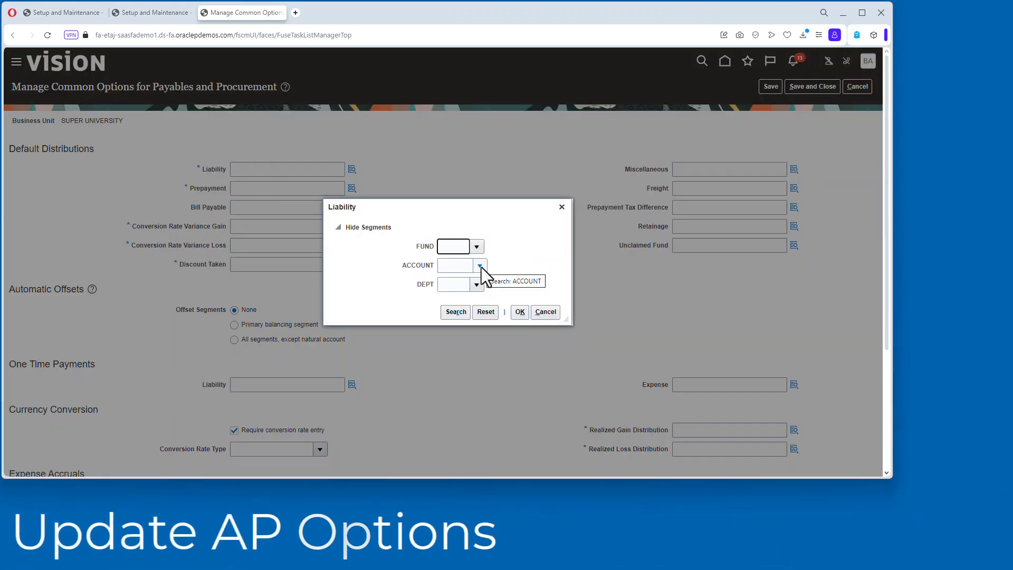
pyautogui.click(477, 265)
pyautogui.click(549, 284)
pyautogui.click(477, 284)
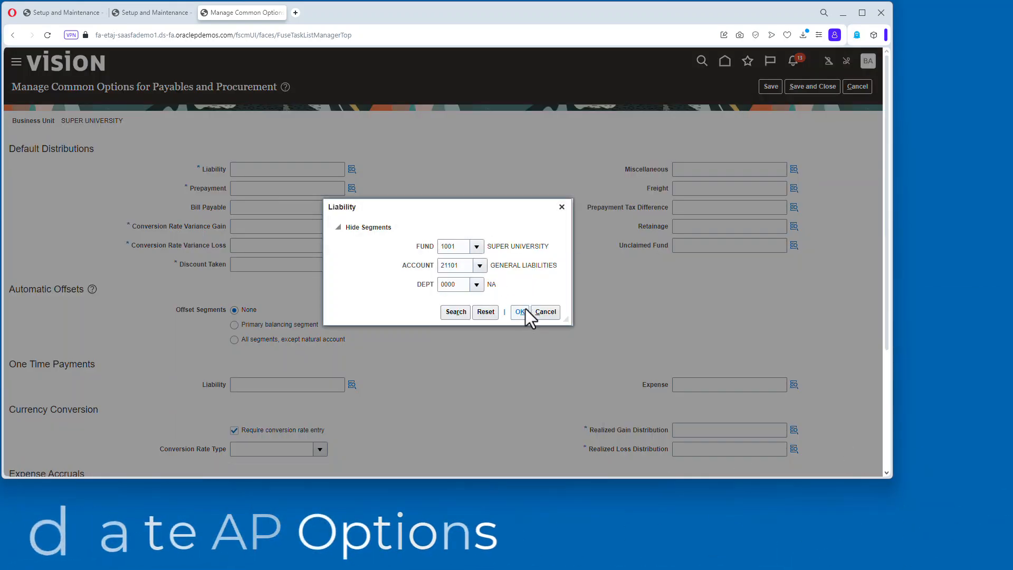
pyautogui.click(520, 311)
pyautogui.click(351, 188)
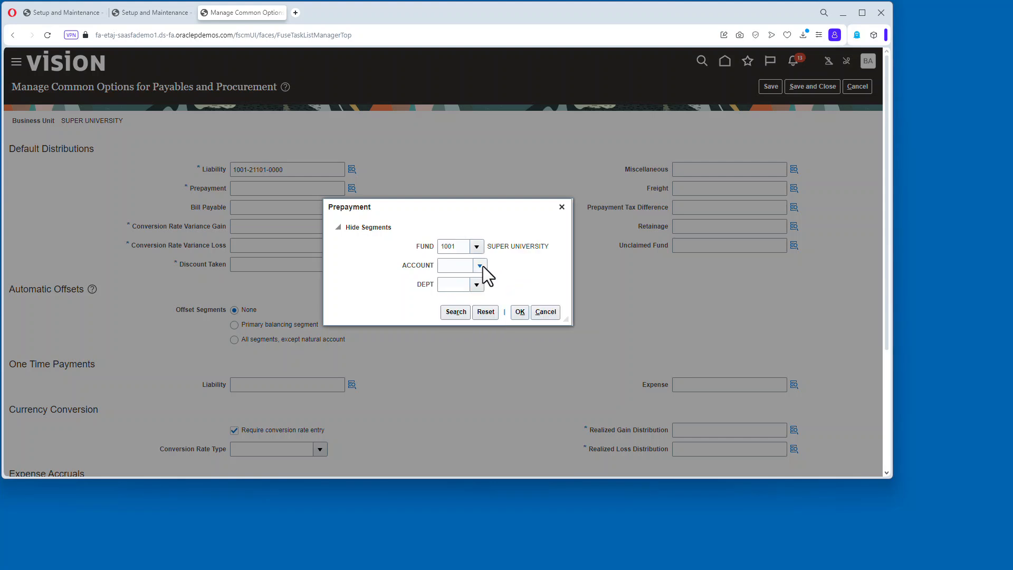
pyautogui.click(480, 265)
pyautogui.click(538, 420)
pyautogui.click(477, 284)
pyautogui.click(519, 320)
pyautogui.click(520, 317)
pyautogui.moveTo(295, 188); pyautogui.dragTo(144, 185)
pyautogui.hotkey('ctrl', 'c')
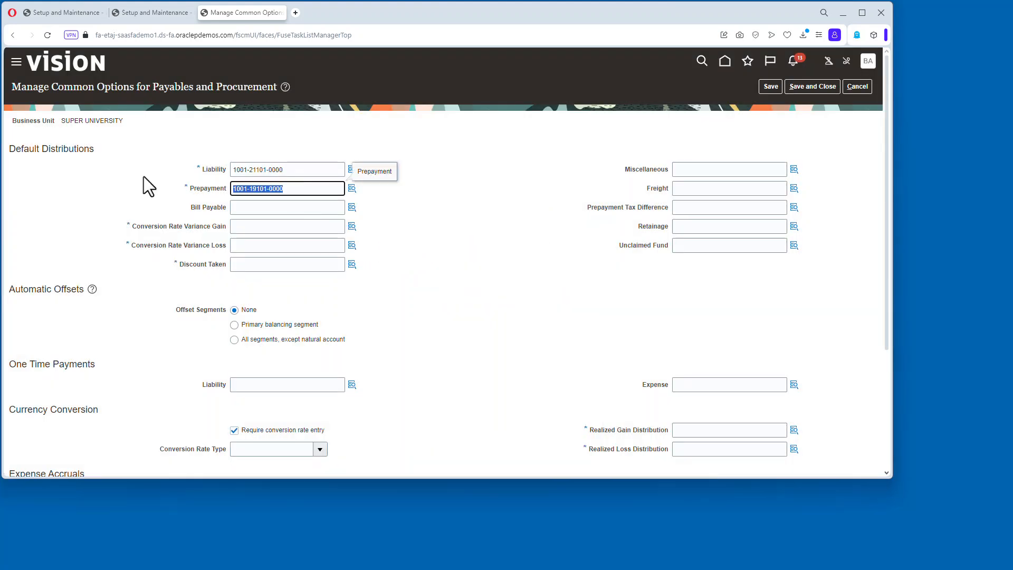
# Paste the prepayment account into the conversion rate variance gain and loss, discount taken, and realized gain and loss distributions.
pyautogui.click(308, 211)
pyautogui.click(278, 225)
pyautogui.hotkey('ctrl', 'v')
pyautogui.click(270, 245)
pyautogui.hotkey('ctrl', 'v')
pyautogui.click(269, 264)
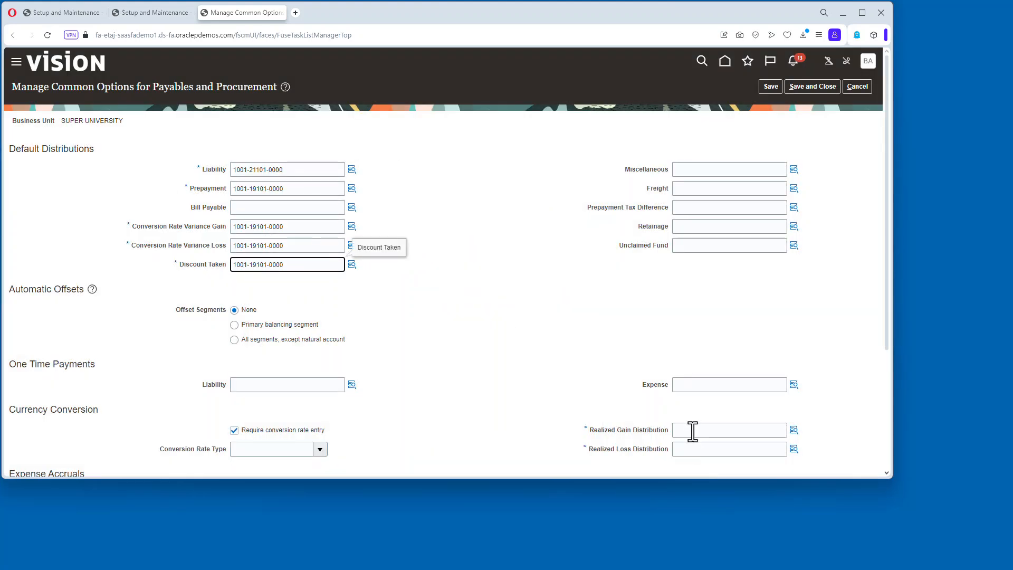
pyautogui.click(692, 430)
pyautogui.hotkey('ctrl', 'v')
pyautogui.click(698, 449)
pyautogui.hotkey('ctrl', 'v')
# Set offset segments to Primary balancing segment and conversion rate type to Corporate, then save and close the options.
pyautogui.click(234, 324)
pyautogui.click(663, 280)
pyautogui.scroll(-3, 353, 280)
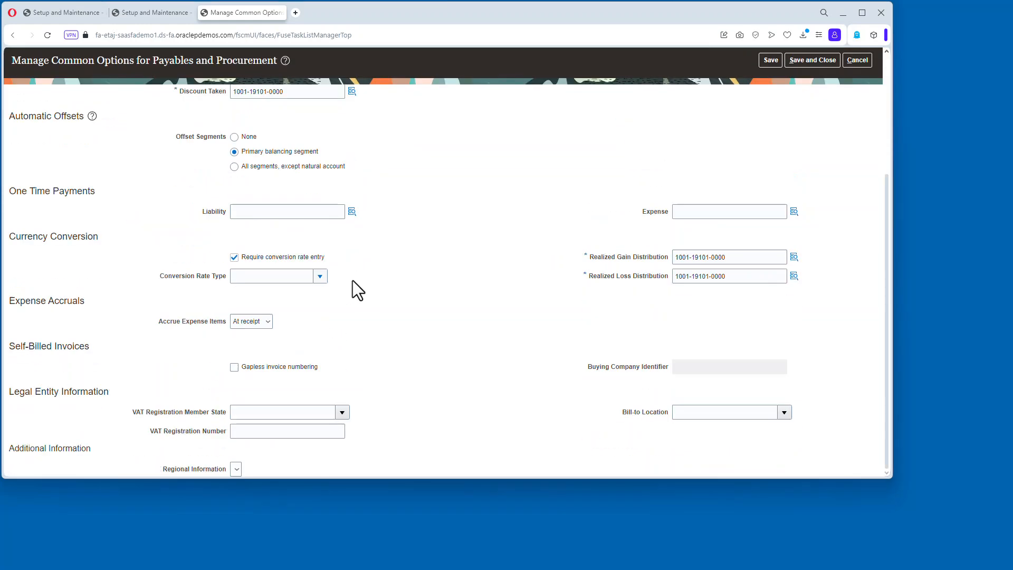
pyautogui.write('cor')
pyautogui.click(252, 292)
pyautogui.click(427, 289)
pyautogui.scroll(3, 555, 227)
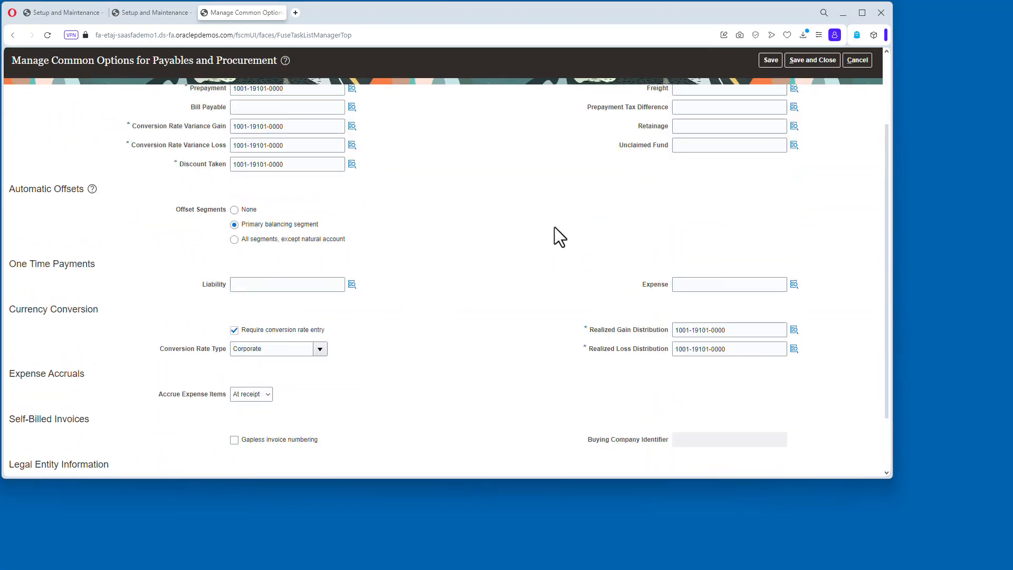
pyautogui.click(813, 60)
# Open Manage Invoice Options scoped to business unit SUPER UNIVERSITY.
pyautogui.click(808, 255)
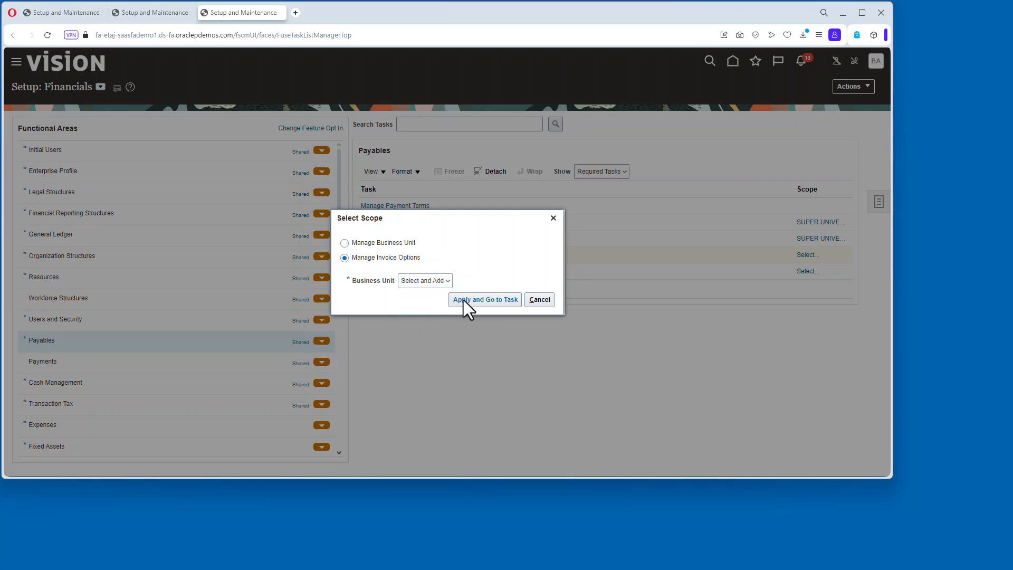
pyautogui.click(463, 299)
pyautogui.click(369, 148)
pyautogui.write('super')
pyautogui.click(710, 187)
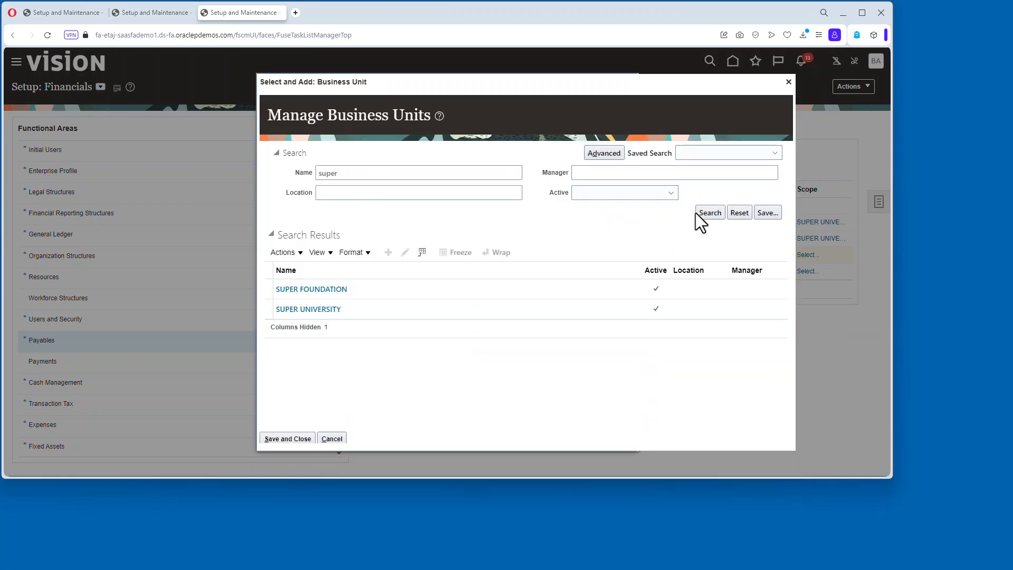
pyautogui.click(309, 308)
pyautogui.click(289, 441)
# Set the invoice payment currency to USD - US Dollar and the pay group to Standard.
pyautogui.click(697, 161)
pyautogui.click(697, 181)
pyautogui.click(697, 180)
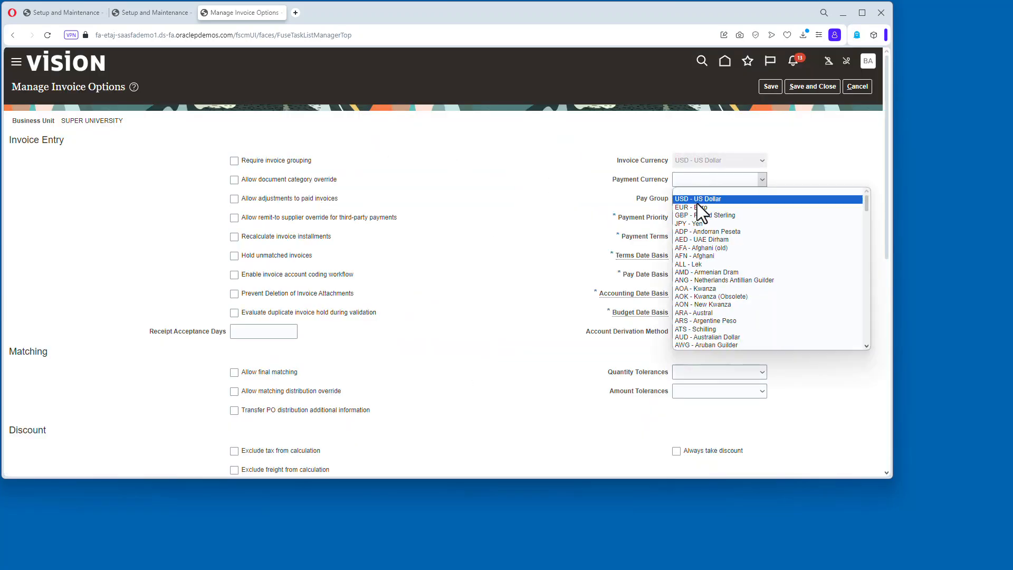
pyautogui.click(697, 200)
pyautogui.click(680, 197)
pyautogui.write('stand')
pyautogui.click(695, 217)
pyautogui.scroll(-8, 539, 217)
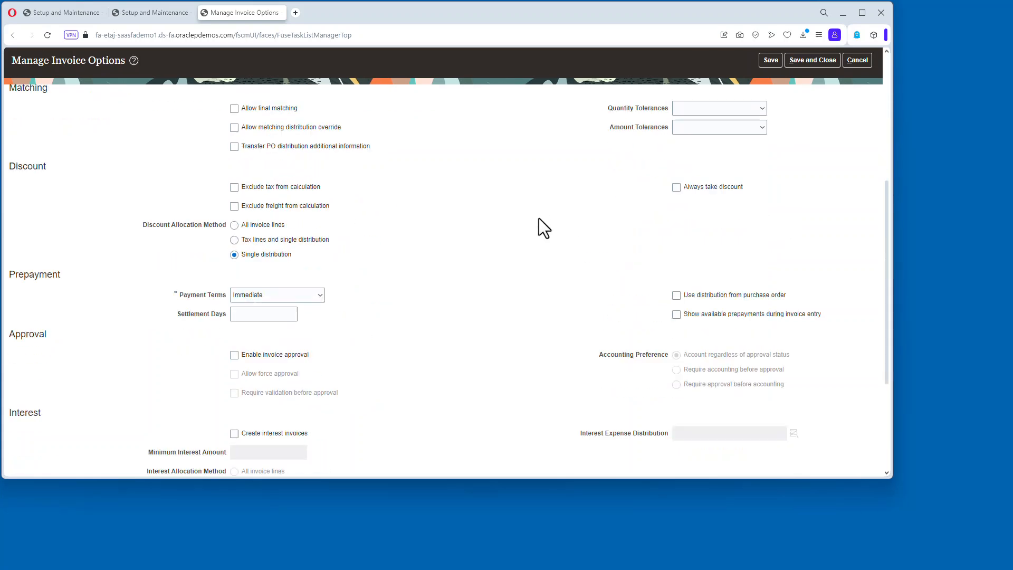
pyautogui.scroll(8, 539, 215)
# Return to the home page and open the Suppliers work area.
pyautogui.click(47, 35)
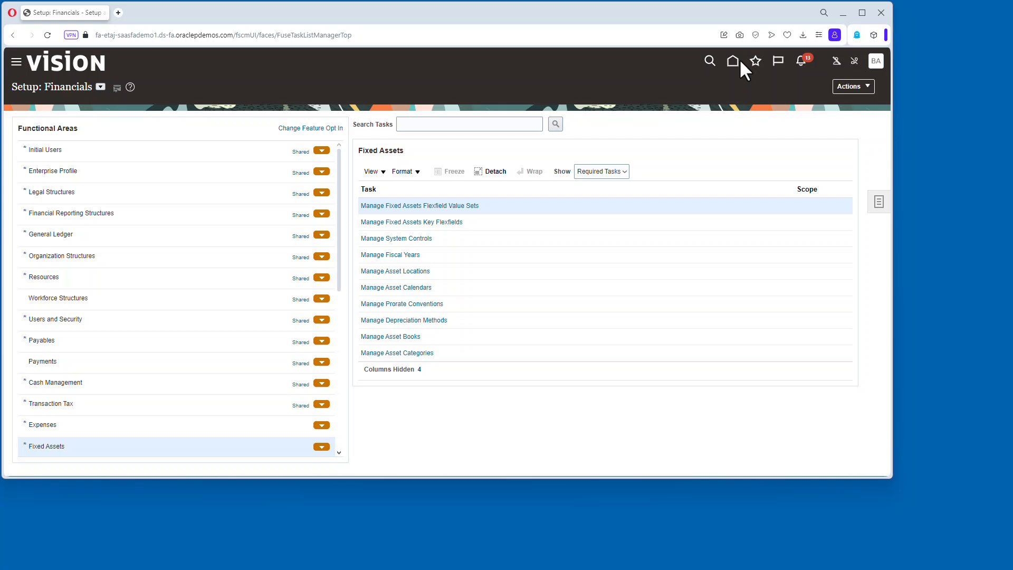
pyautogui.click(736, 61)
pyautogui.click(437, 358)
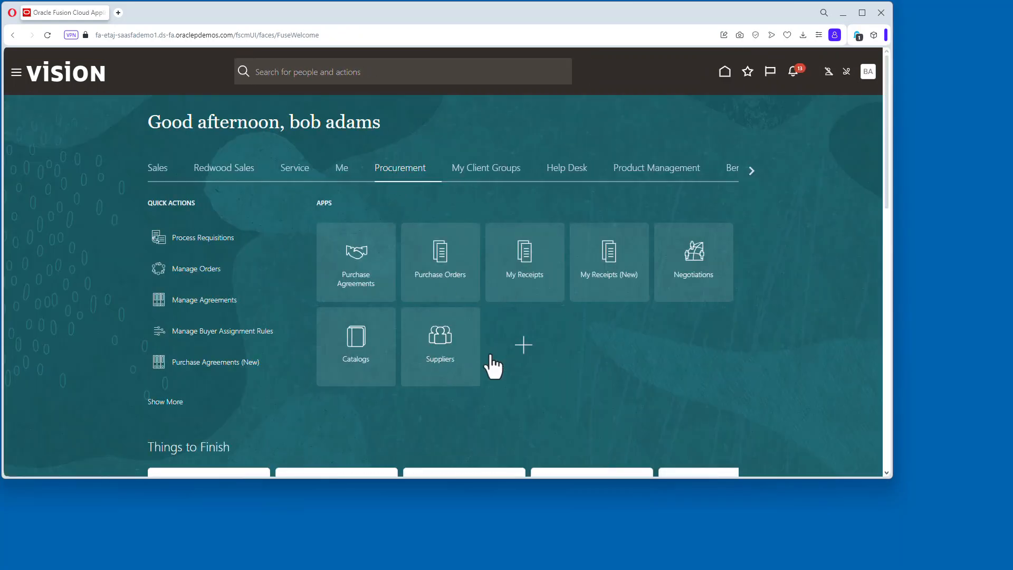
pyautogui.click(875, 169)
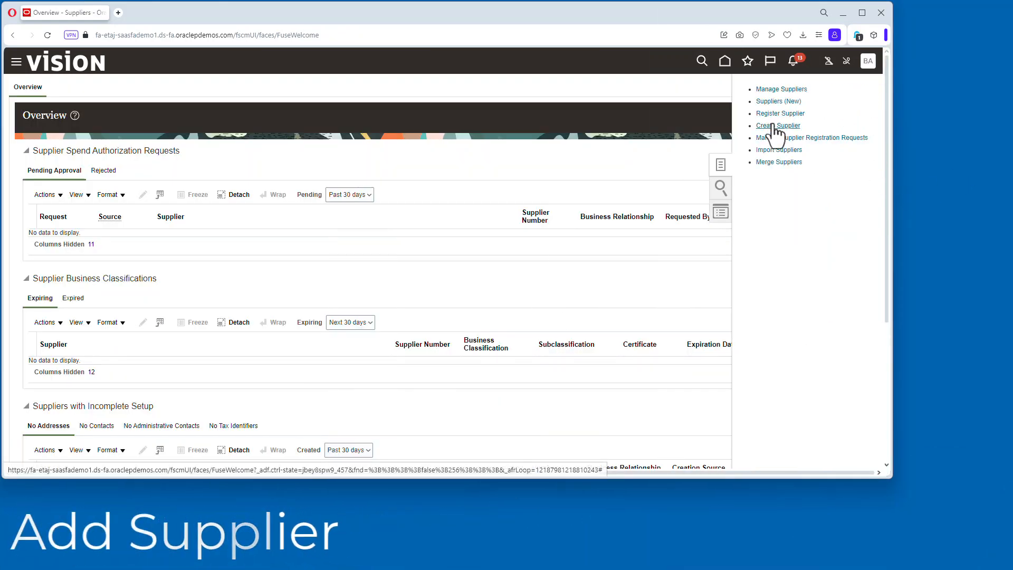
# Create the supplier Super Supplier with Spend Authorized business relationship and Corporation tax organization type.
pyautogui.click(775, 125)
pyautogui.write('super Supplier')
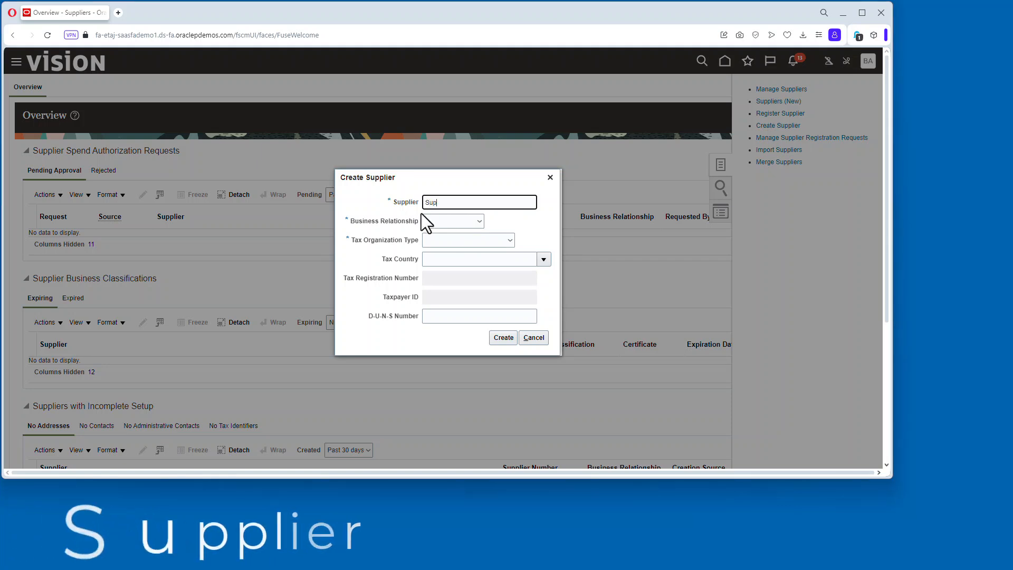
pyautogui.press('Tab')
pyautogui.click(453, 221)
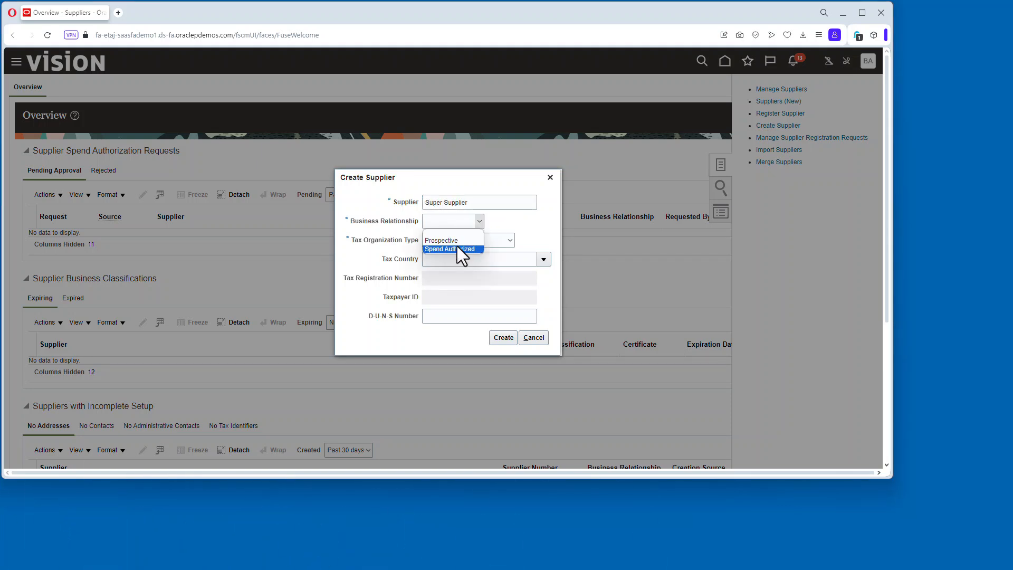
pyautogui.click(457, 248)
pyautogui.click(468, 240)
pyautogui.click(465, 251)
pyautogui.click(503, 337)
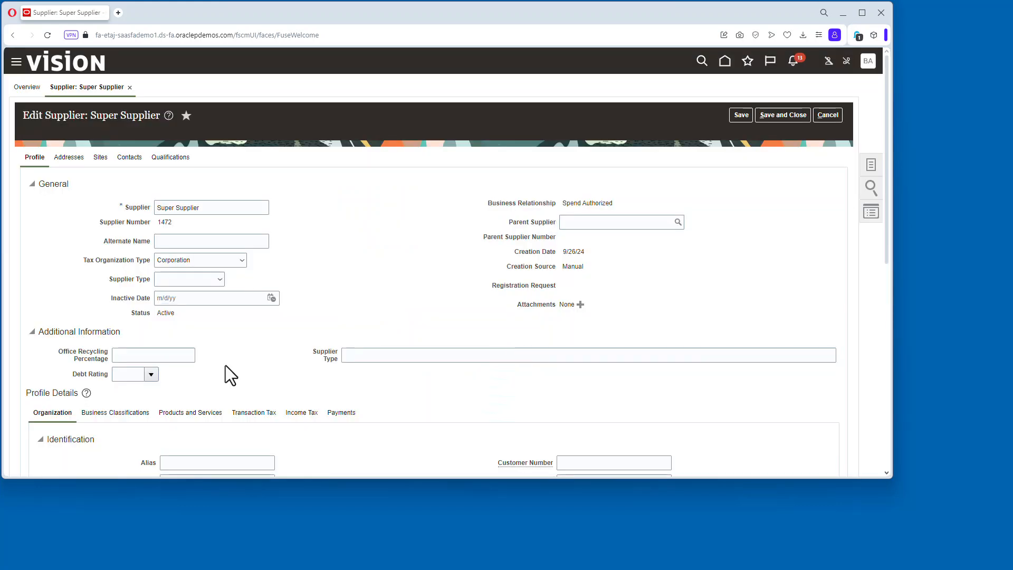
# Create a supplier address named Main in United States at 1234 Main St with postal code 20147.
pyautogui.click(78, 159)
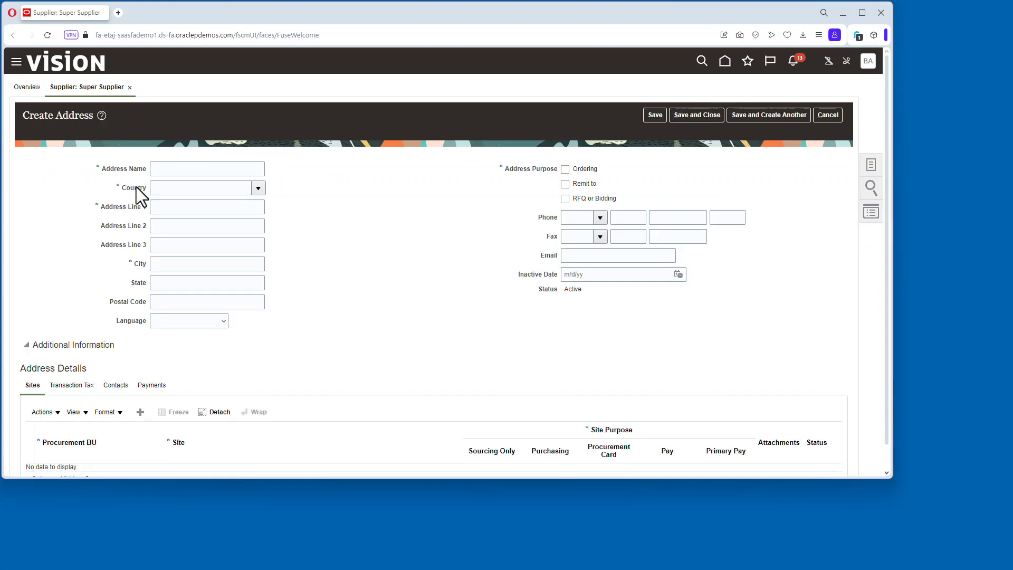
pyautogui.click(184, 167)
pyautogui.write('Main')
pyautogui.press('Tab')
pyautogui.write('United States')
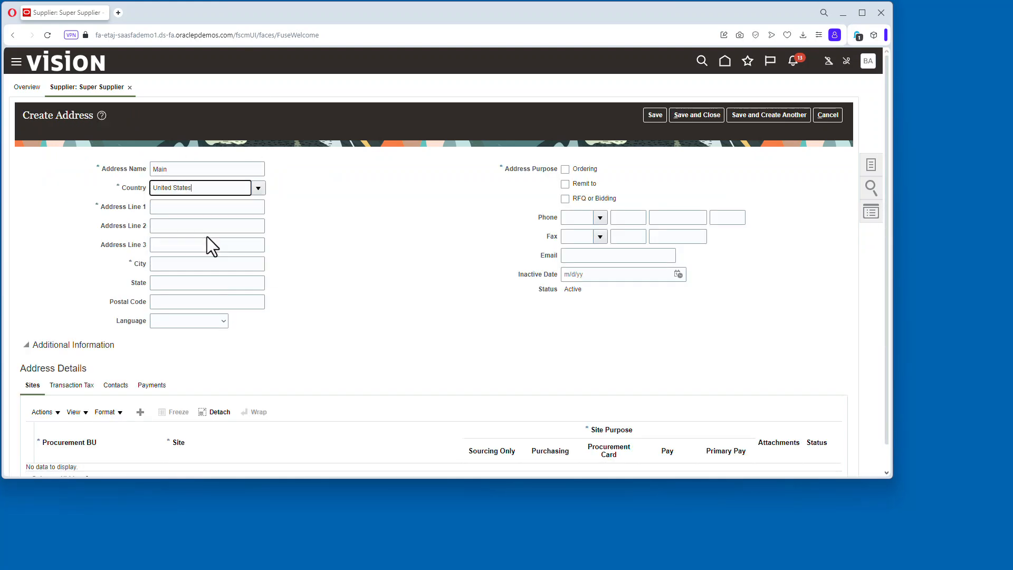
pyautogui.press('Tab')
pyautogui.write('12')
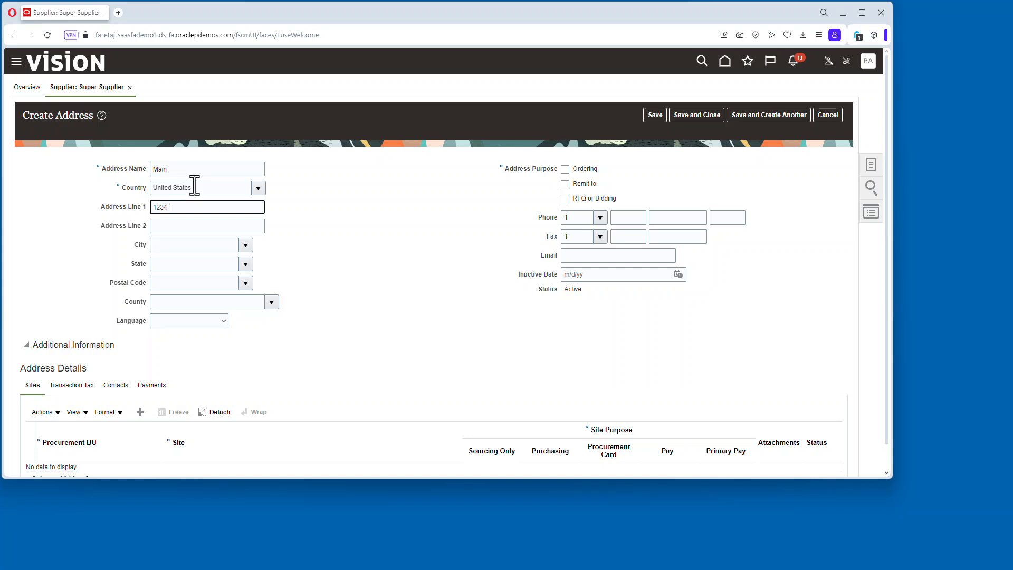
pyautogui.write('34 Main St')
pyautogui.press('Tab')
pyautogui.press('Tab')
pyautogui.press('Tab')
pyautogui.press('Tab')
pyautogui.press('Tab')
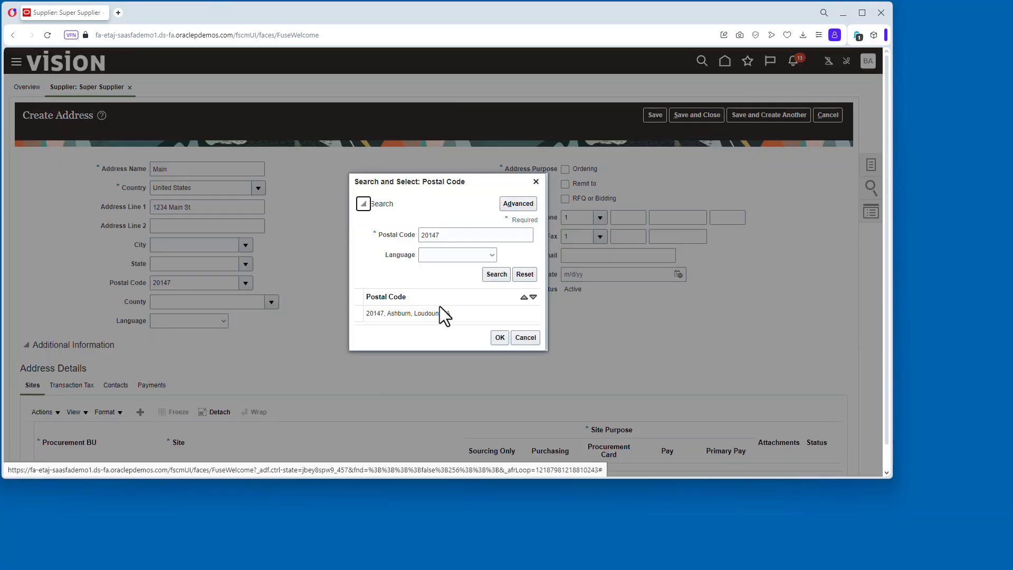
# Pick the Ashburn 20147 postal code, mark the address for Ordering and Remit to, and save the address.
pyautogui.click(446, 313)
pyautogui.click(498, 336)
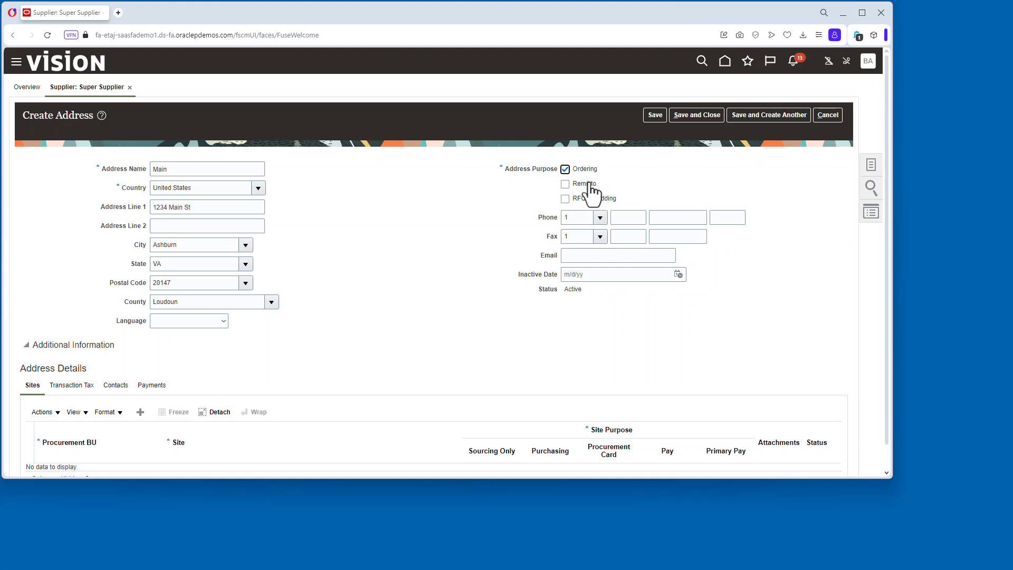
pyautogui.click(654, 115)
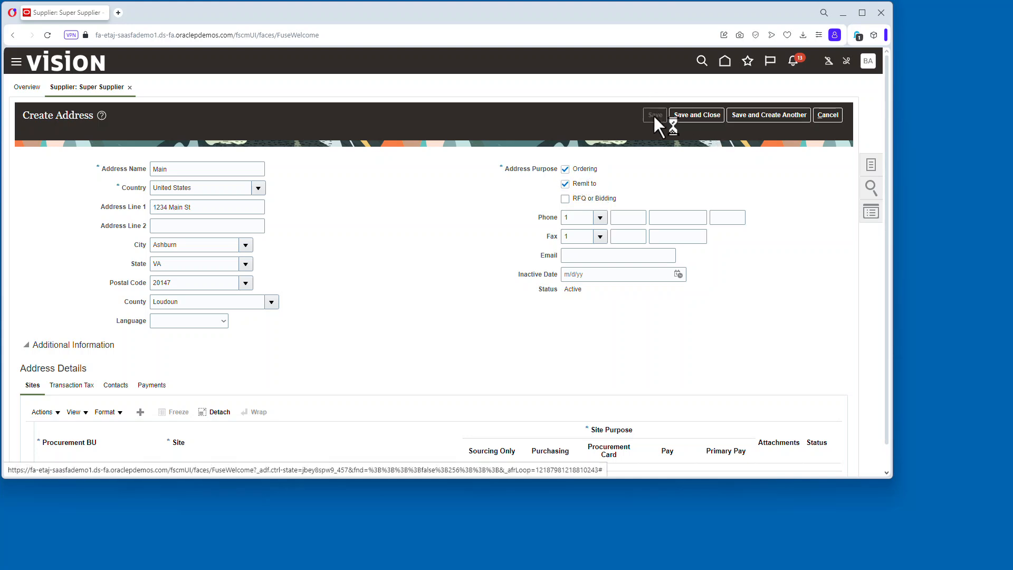
pyautogui.click(784, 117)
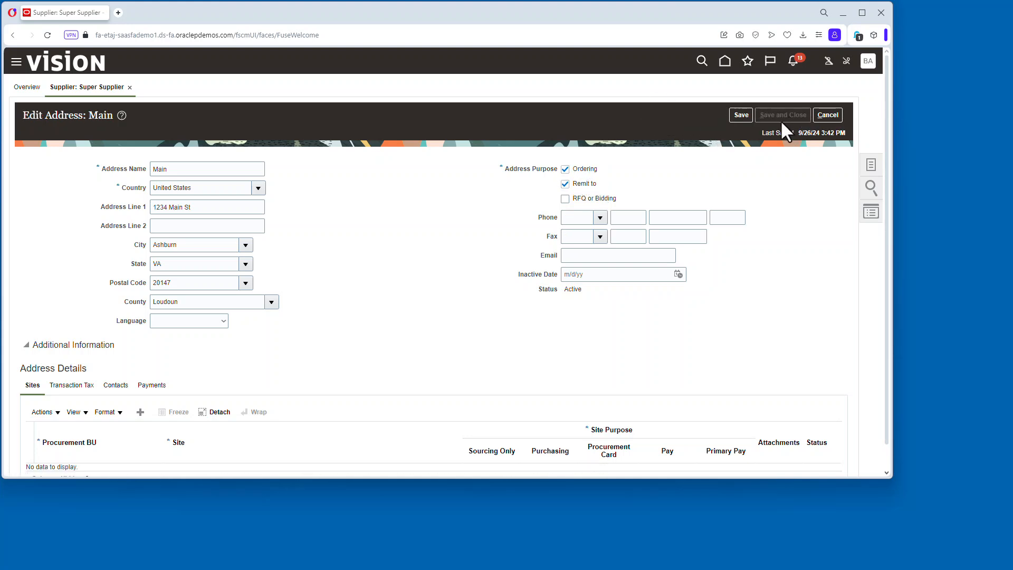
pyautogui.click(475, 276)
# Add a new supplier contact and enter the contact's first and last name.
pyautogui.click(128, 157)
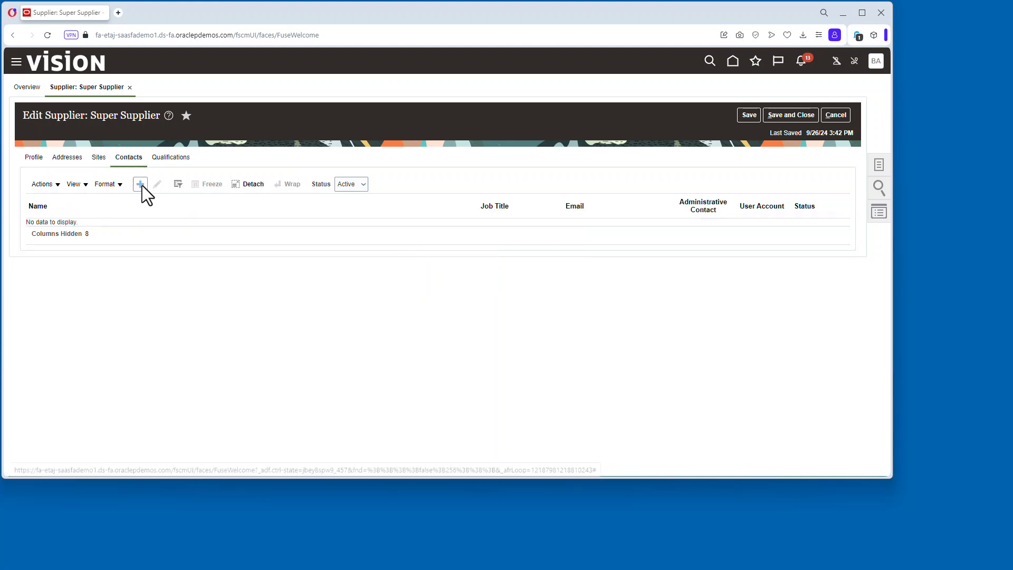
pyautogui.click(140, 184)
pyautogui.write('Connie')
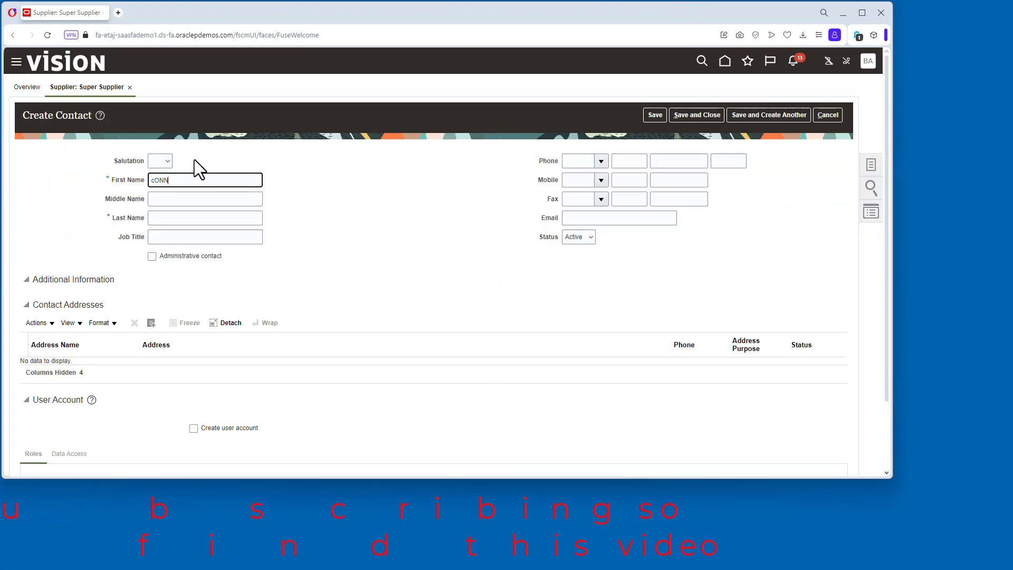
pyautogui.press('Tab')
pyautogui.write('Contact')
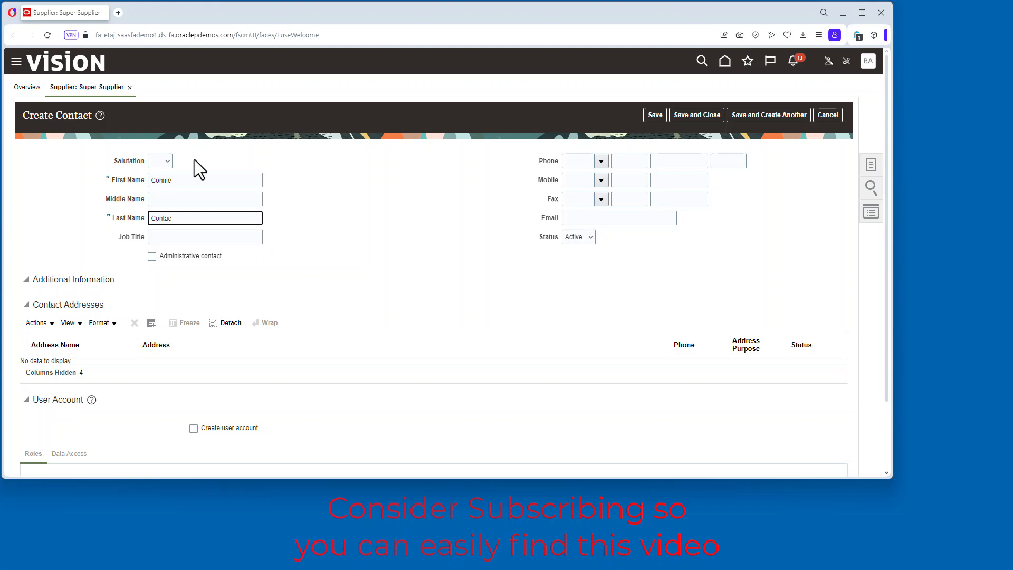
pyautogui.press('Tab')
# Add the Main address to the contact's addresses.
pyautogui.click(276, 250)
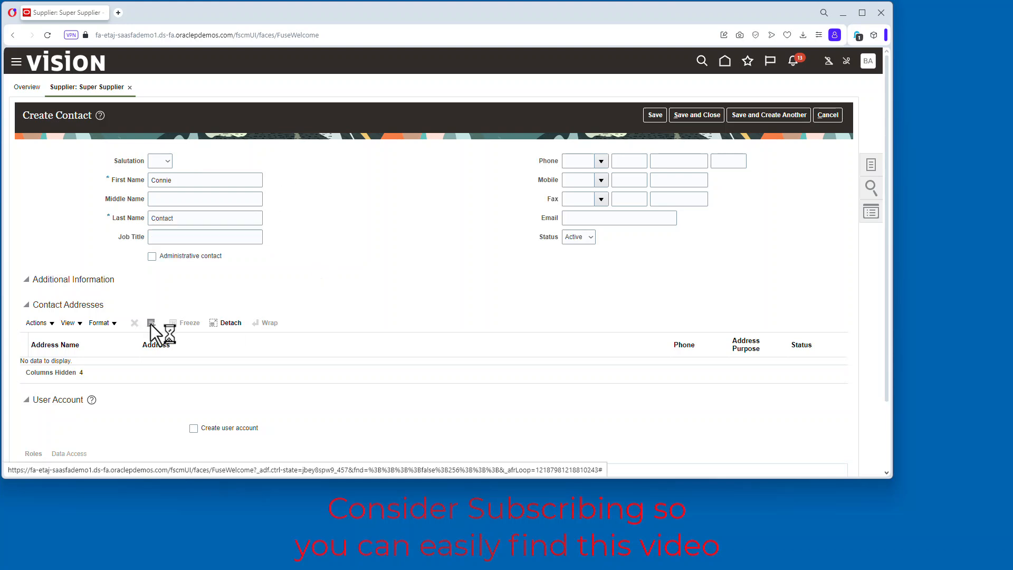
pyautogui.click(151, 323)
pyautogui.click(538, 342)
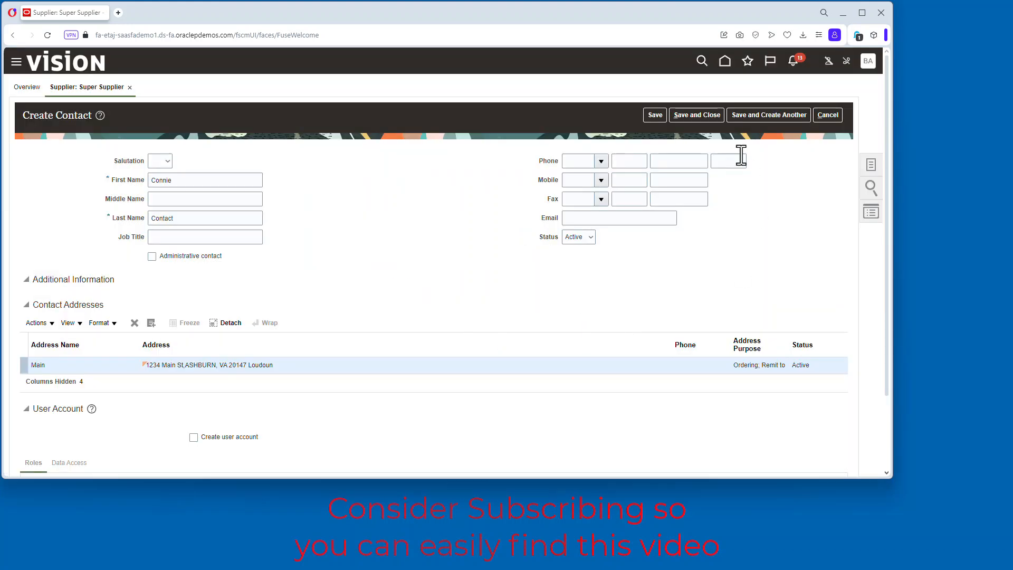
# Save and close the new supplier contact and dismiss the confirmation.
pyautogui.click(712, 114)
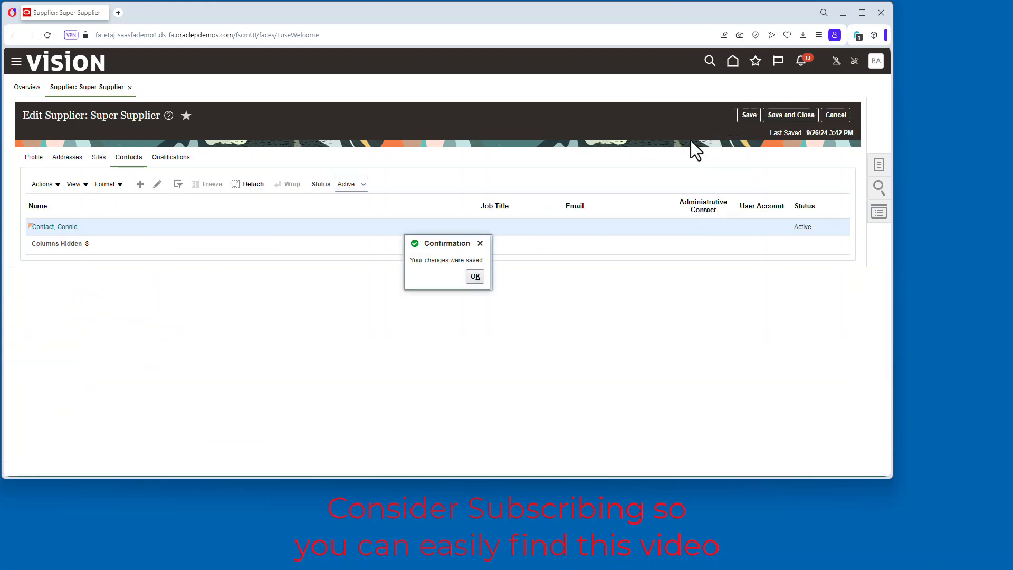
pyautogui.click(394, 268)
# Create a supplier site named Main for the SUPER UNIVERSITY procurement BU on the Main address.
pyautogui.click(99, 157)
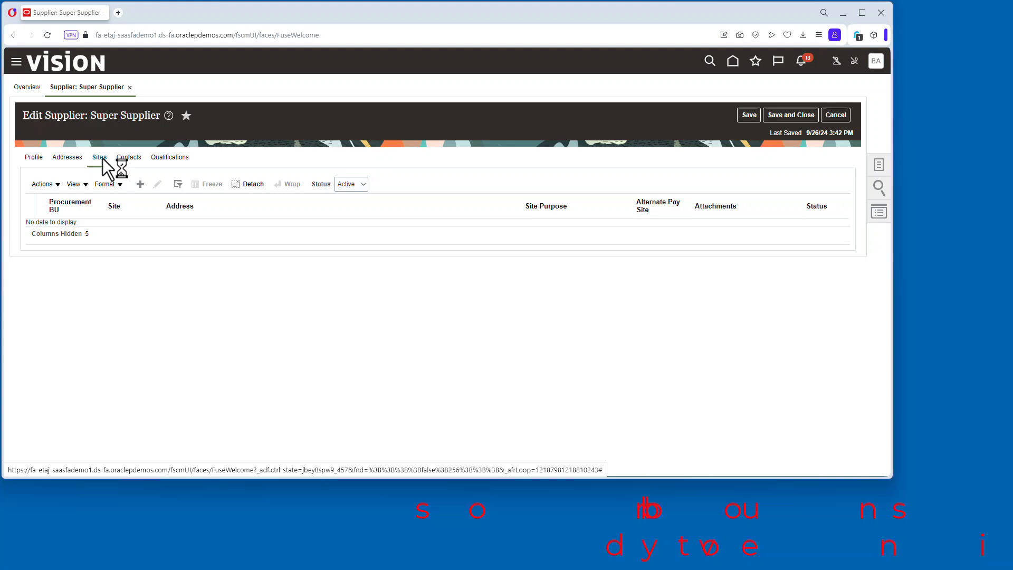
pyautogui.click(141, 184)
pyautogui.click(291, 180)
pyautogui.click(228, 199)
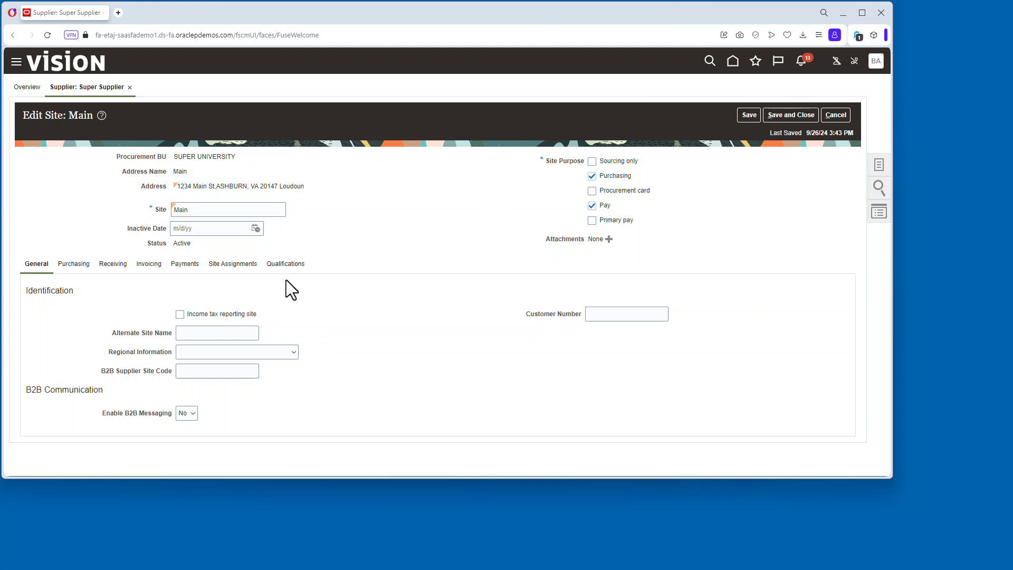
# Set the site's receipt routing to Direct delivery.
pyautogui.click(107, 265)
pyautogui.click(234, 312)
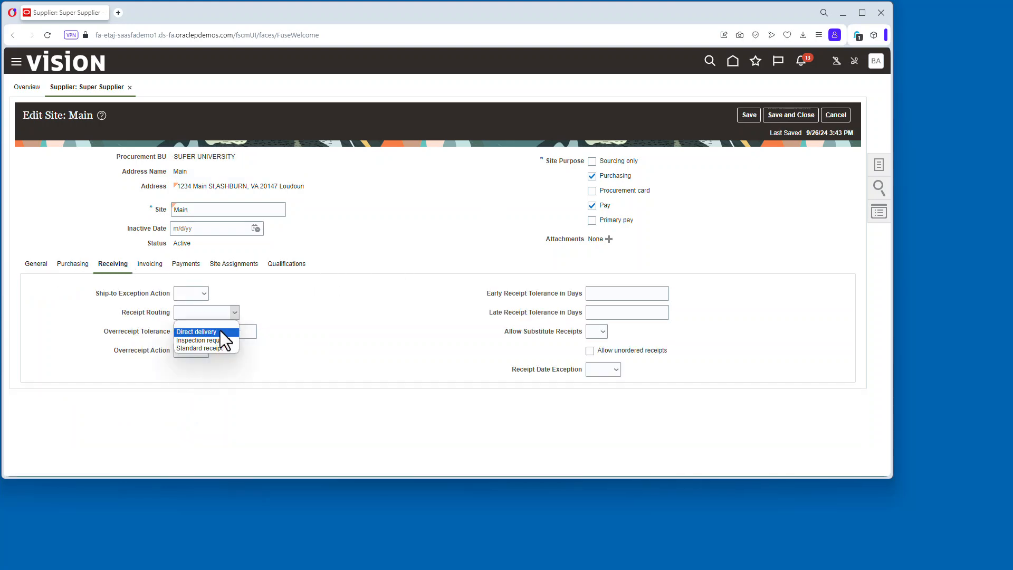
pyautogui.click(220, 330)
# Set the site's invoice currency to US Dollar and select a payment currency.
pyautogui.click(153, 264)
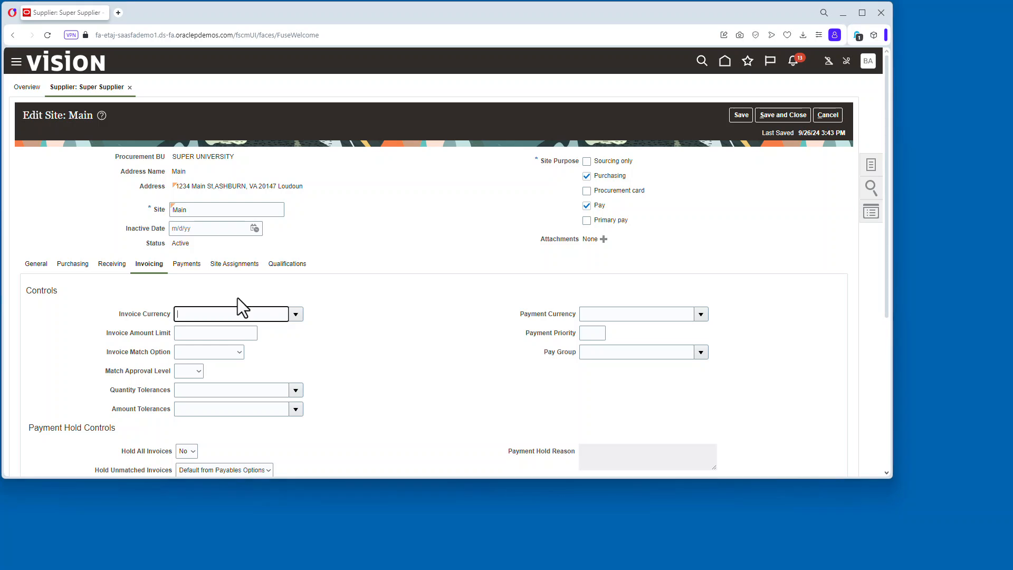
pyautogui.write('usd')
pyautogui.press('BackSpace')
pyautogui.press('BackSpace')
pyautogui.press('BackSpace')
pyautogui.click(298, 316)
pyautogui.click(232, 158)
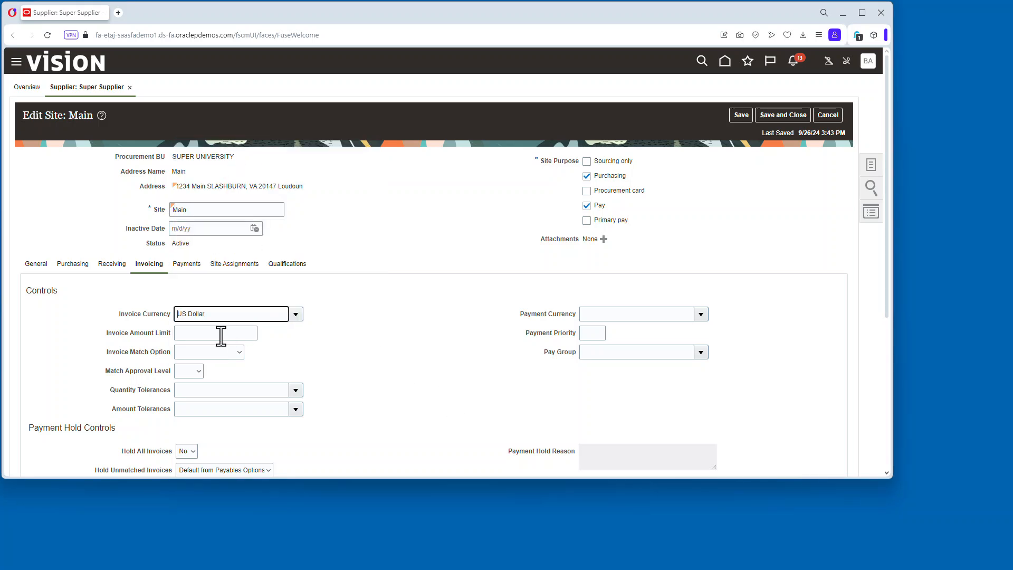
pyautogui.click(699, 315)
pyautogui.click(638, 158)
# Autocreate the site assignments, then save and close the site and the supplier.
pyautogui.click(234, 263)
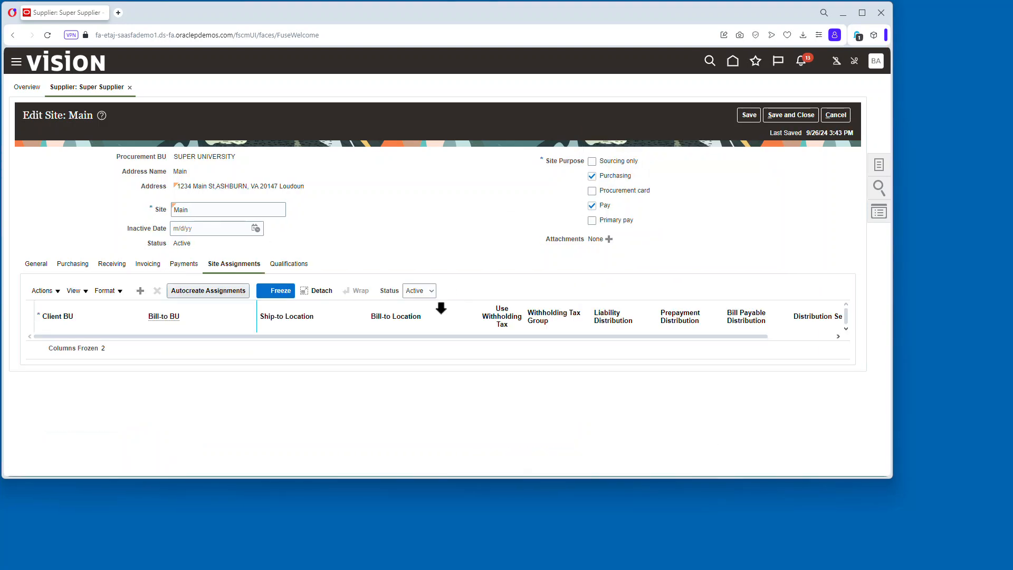
pyautogui.click(228, 290)
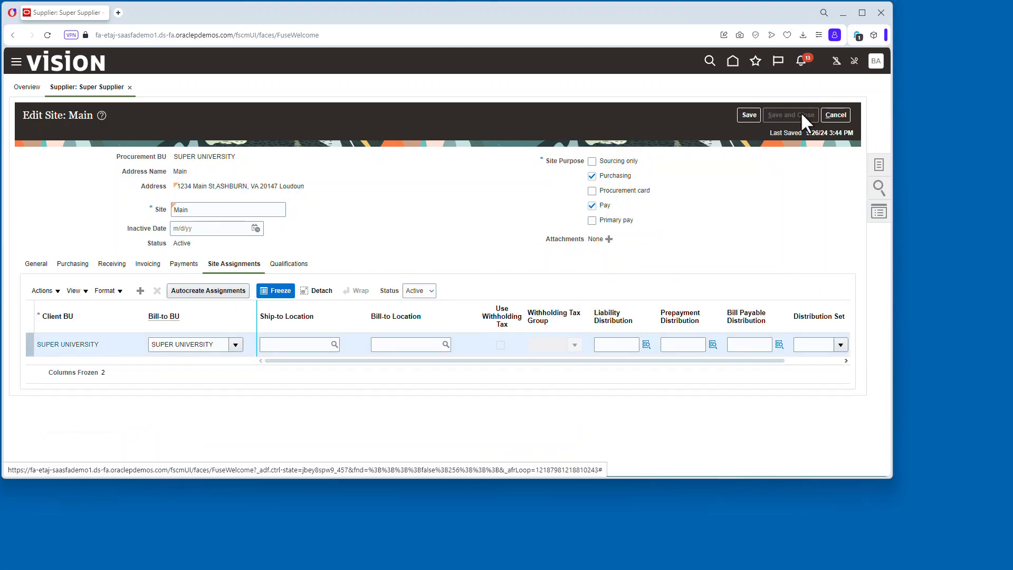
pyautogui.click(800, 111)
pyautogui.click(474, 276)
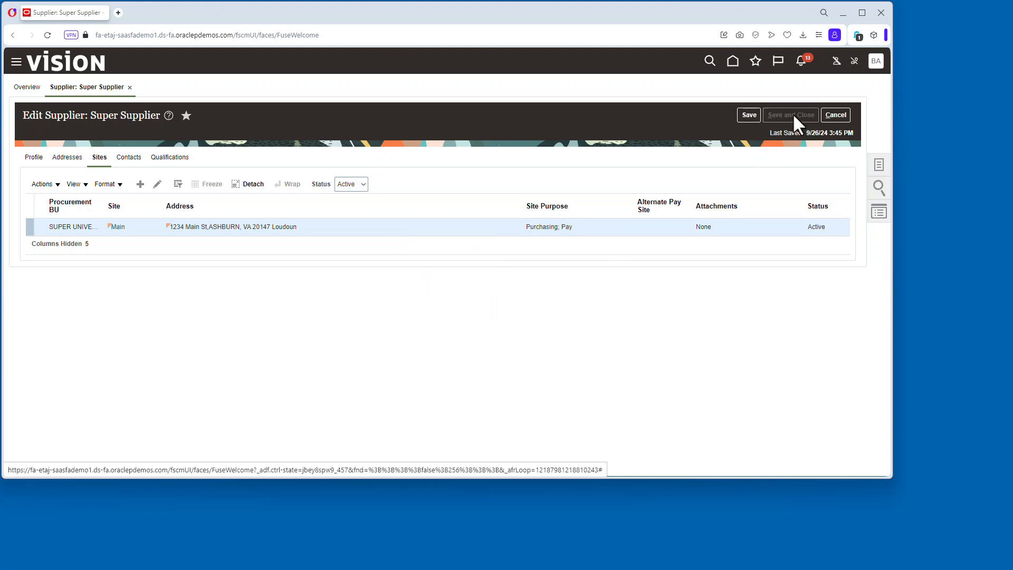
pyautogui.click(472, 173)
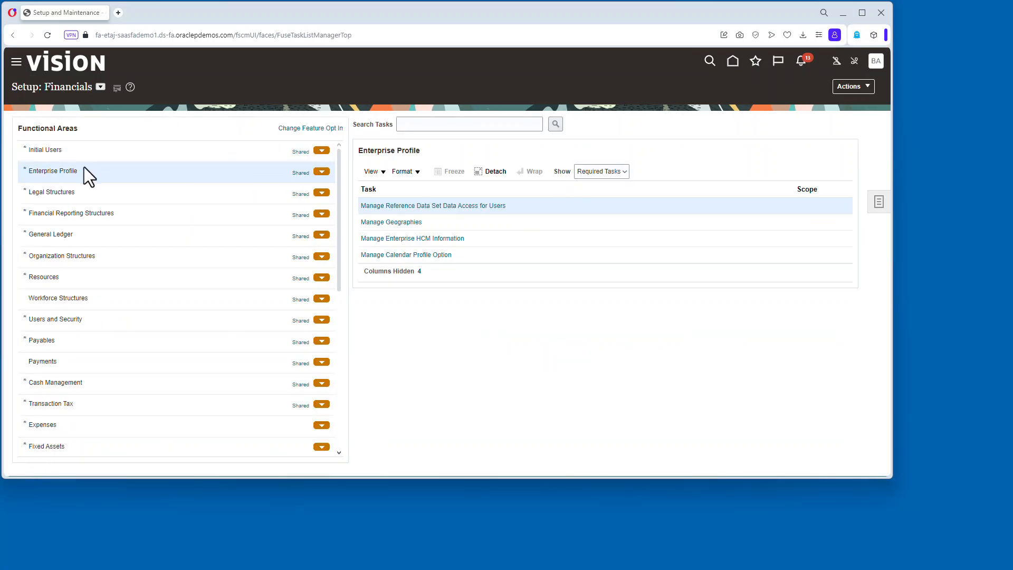
# Show all Enterprise Profile tasks and open Manage Locations.
pyautogui.click(607, 171)
pyautogui.click(594, 181)
pyautogui.scroll(-2, 489, 291)
pyautogui.click(389, 340)
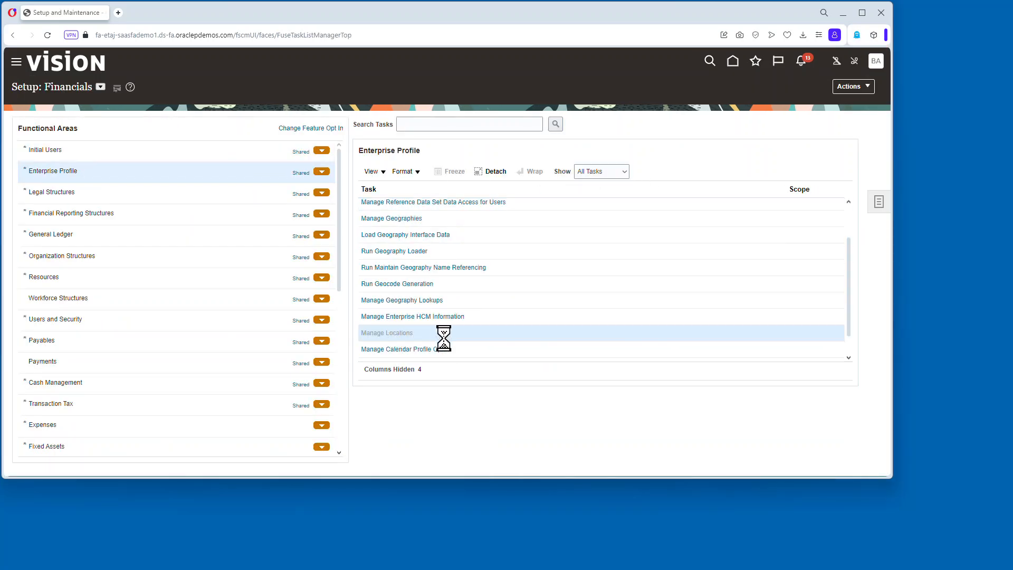
pyautogui.click(295, 341)
pyautogui.click(822, 80)
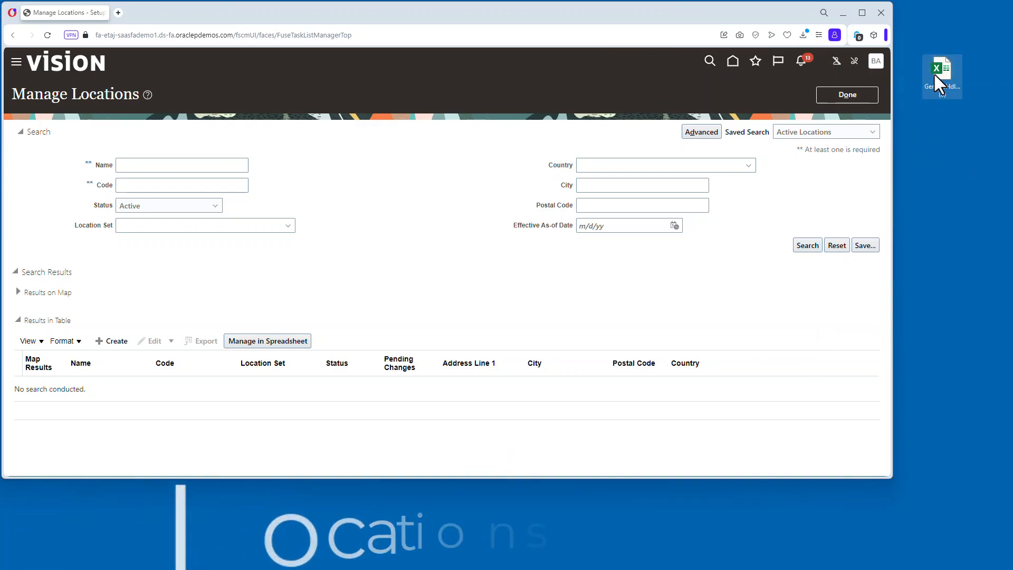
# Open the downloaded location spreadsheet workbook.
pyautogui.rightClick(936, 71)
pyautogui.click(866, 216)
pyautogui.click(901, 335)
pyautogui.doubleClick(942, 91)
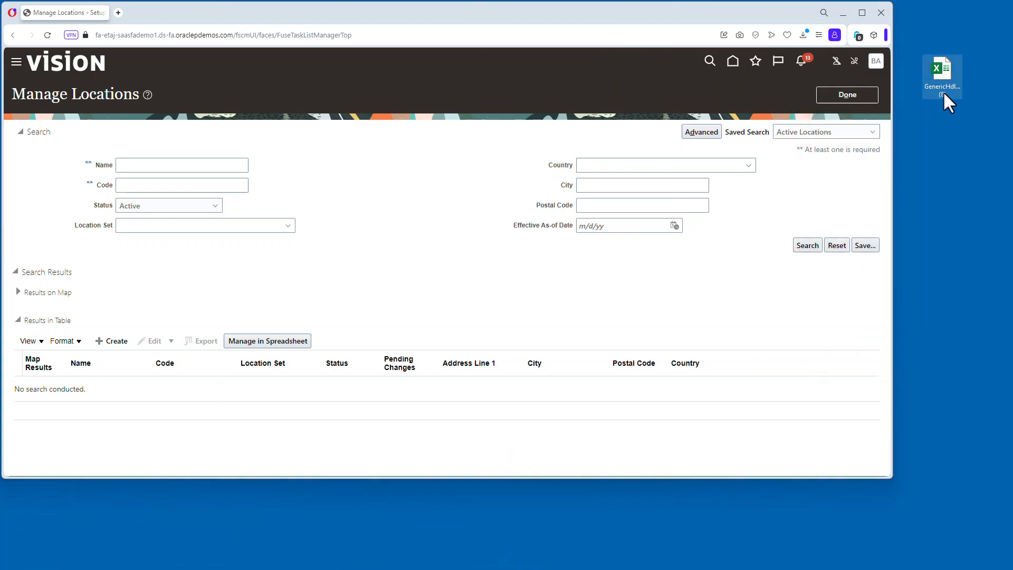
pyautogui.click(547, 339)
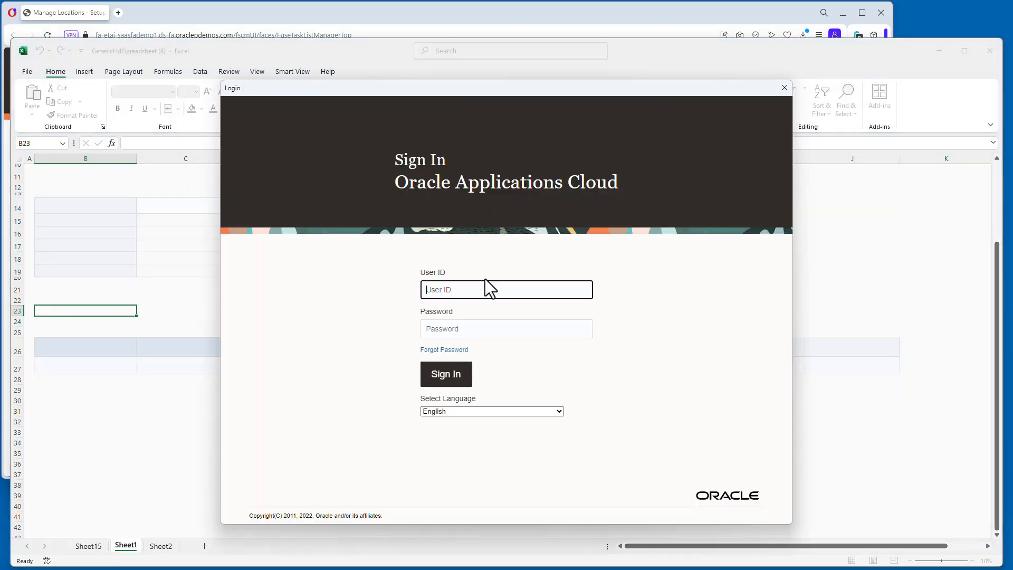
# Sign in to Oracle Applications Cloud from the spreadsheet with the user ID and password.
pyautogui.press('Tab')
pyautogui.write('•••••••••••')
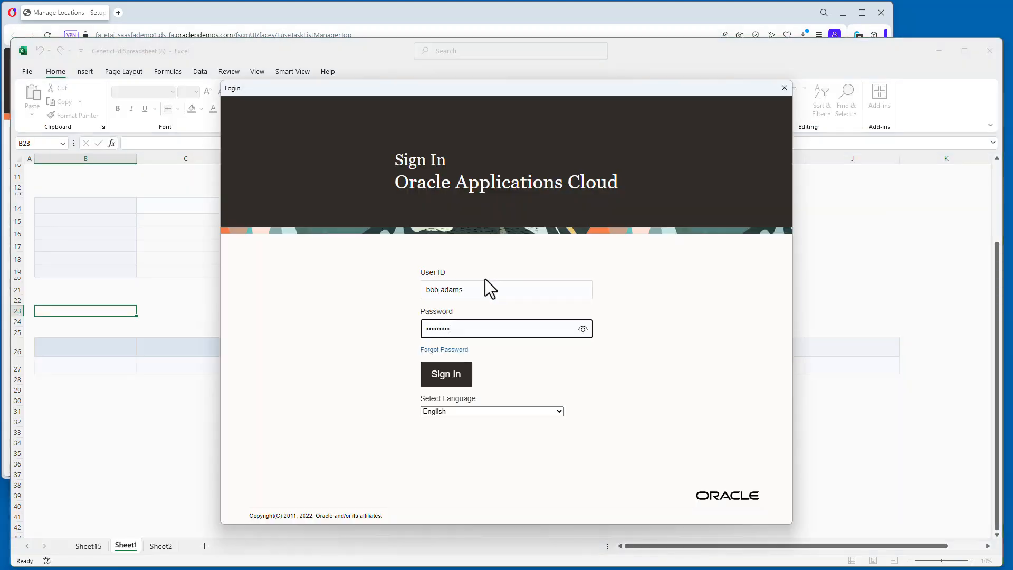
pyautogui.click(458, 372)
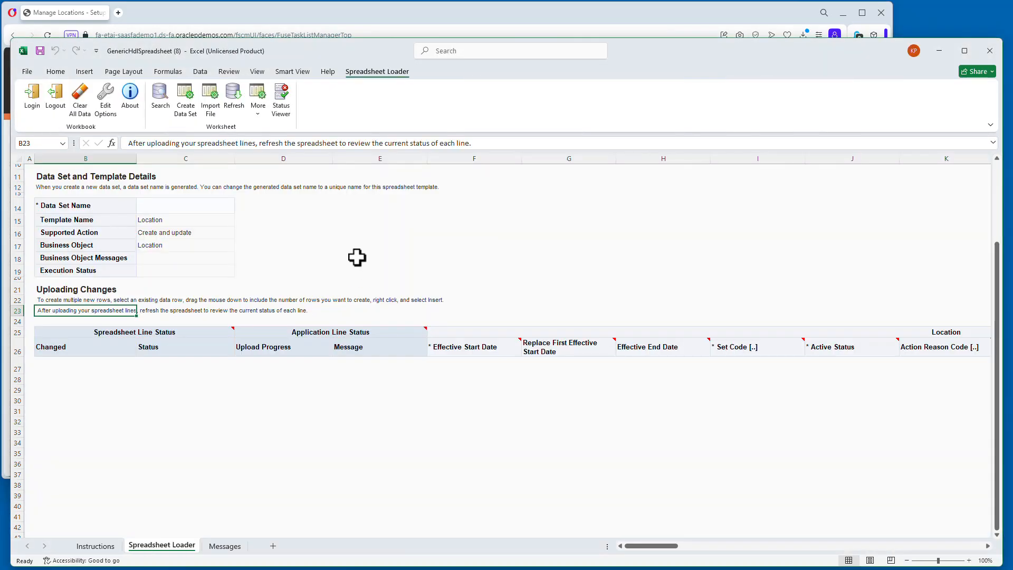
# Create a new data set in the location spreadsheet.
pyautogui.click(189, 105)
pyautogui.click(553, 324)
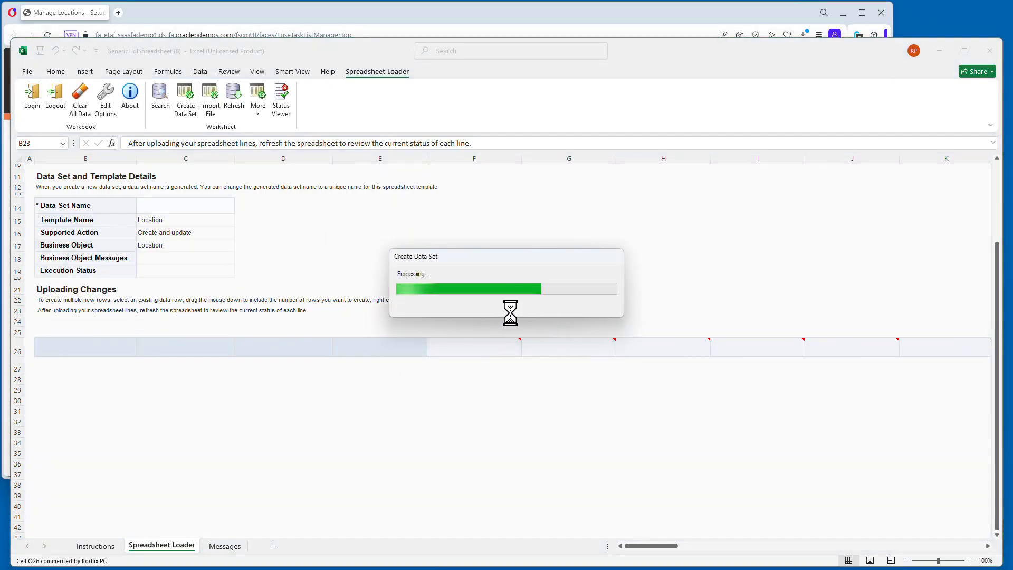
pyautogui.click(533, 323)
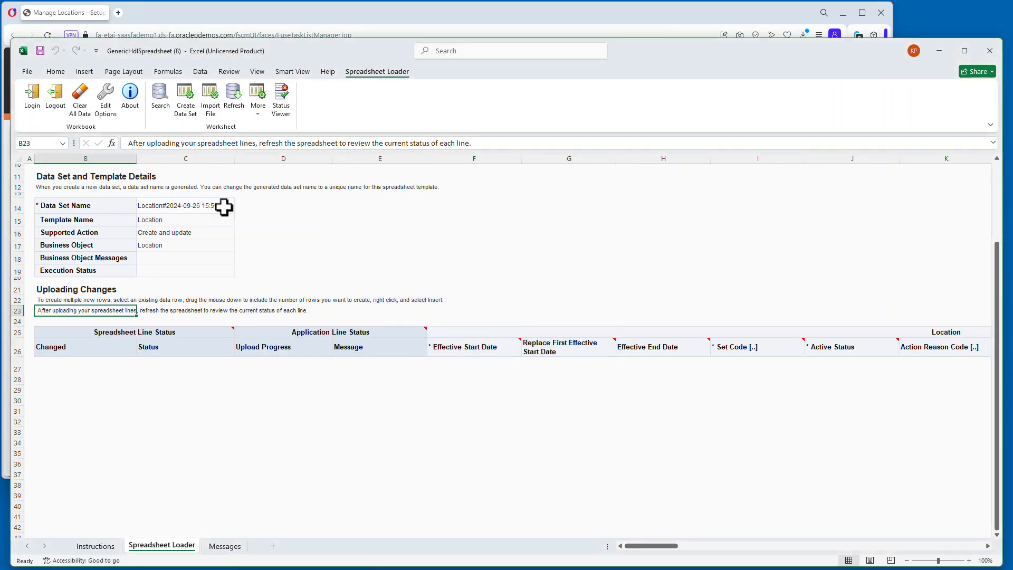
# Copy the two location rows from the other location workbook and paste them into the new data set.
pyautogui.click(230, 71)
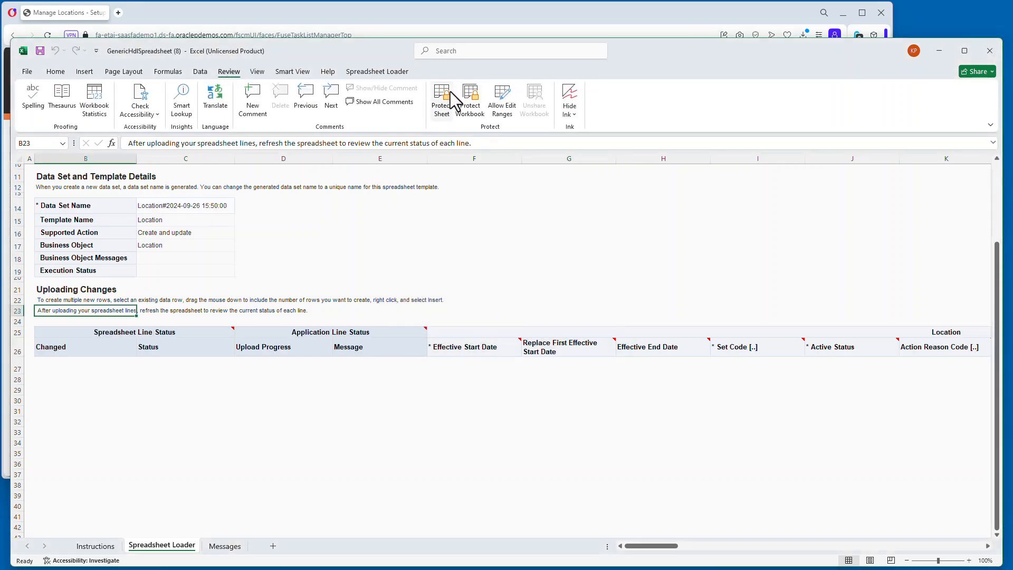
pyautogui.click(492, 364)
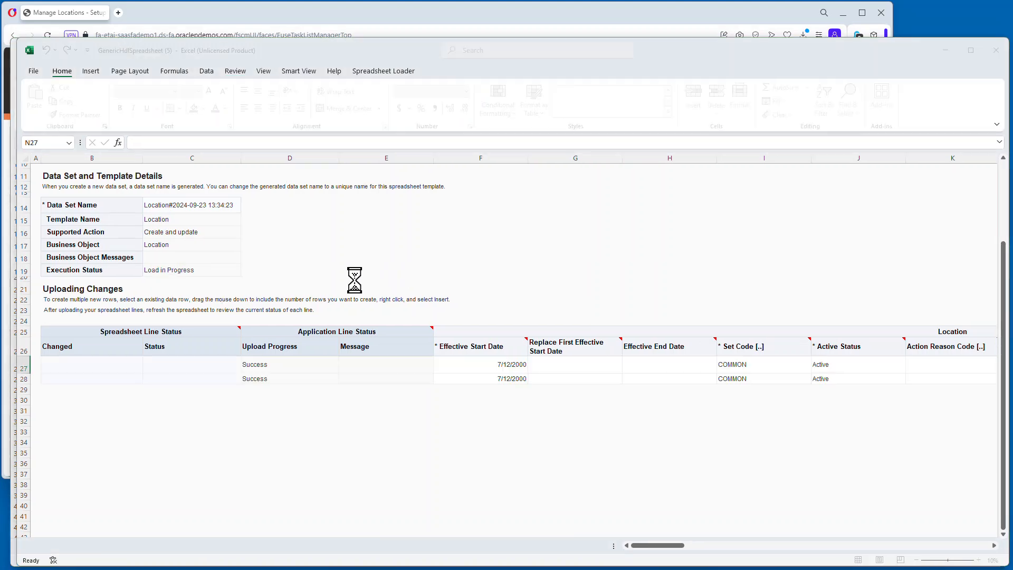
pyautogui.click(543, 338)
pyautogui.click(587, 333)
pyautogui.moveTo(441, 363); pyautogui.dragTo(735, 377)
pyautogui.click(79, 101)
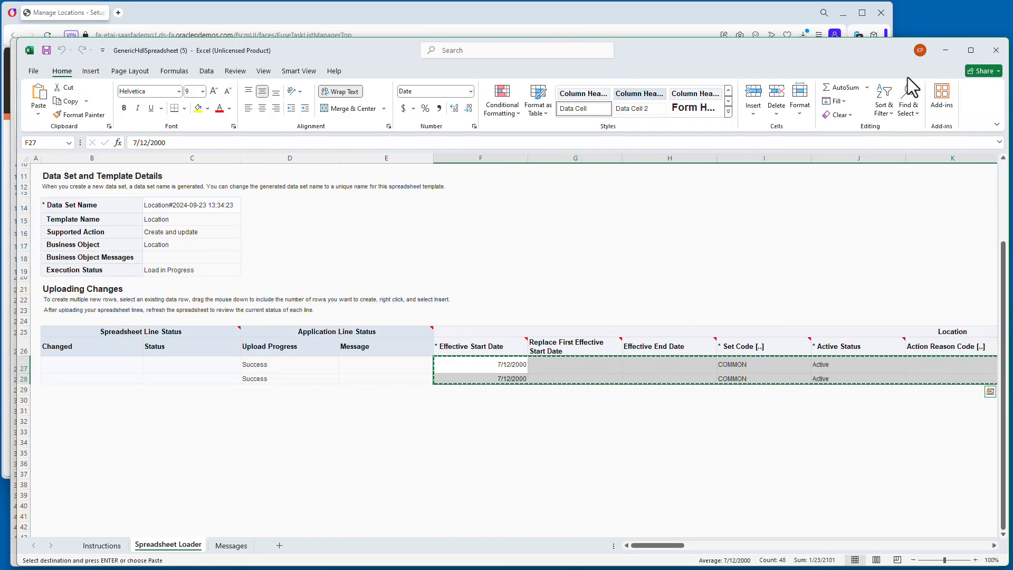
pyautogui.click(945, 50)
pyautogui.rightClick(465, 368)
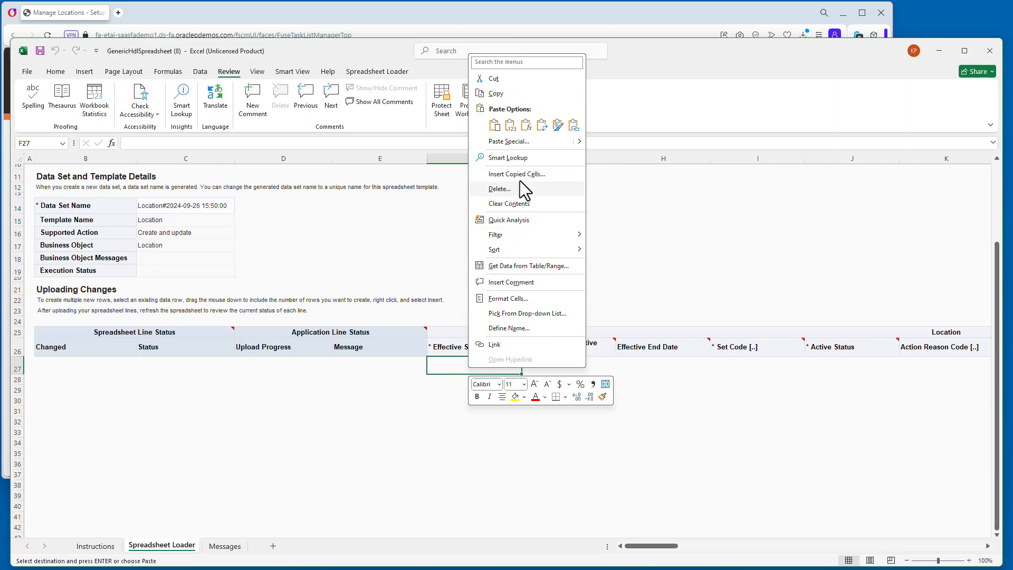
pyautogui.click(522, 115)
pyautogui.click(510, 320)
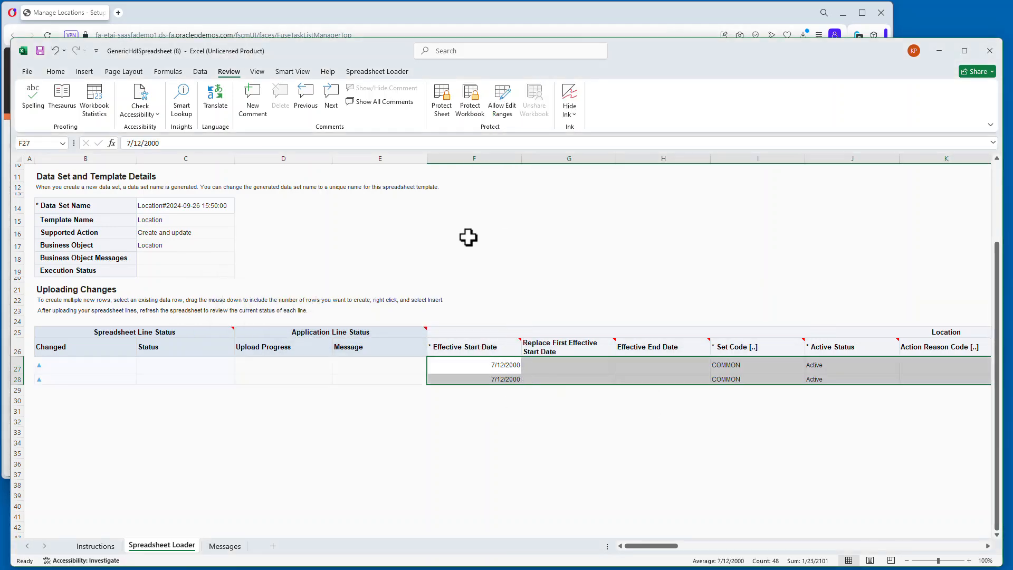
# Upload the location rows to the server.
pyautogui.click(377, 71)
pyautogui.click(268, 100)
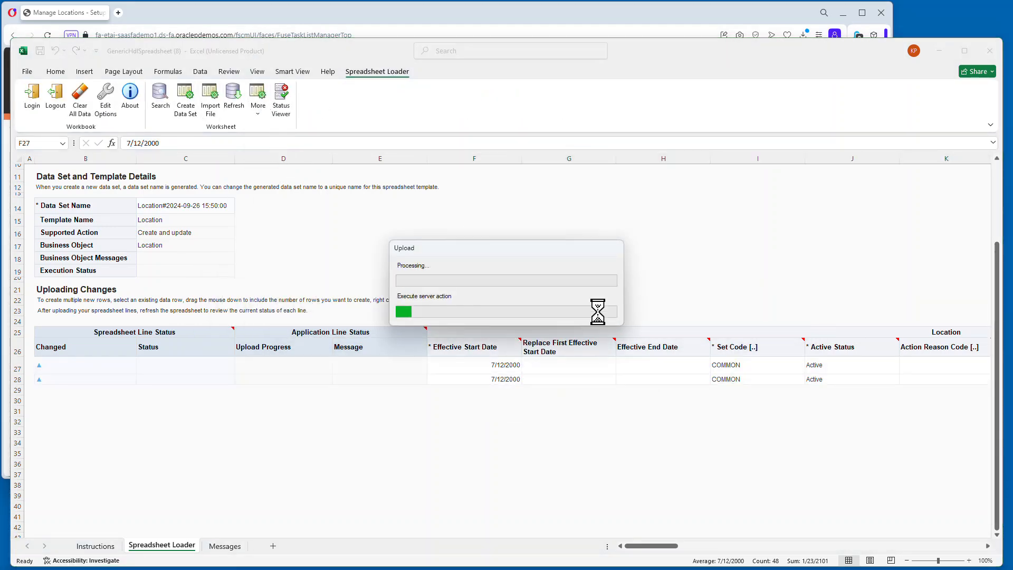
pyautogui.click(514, 322)
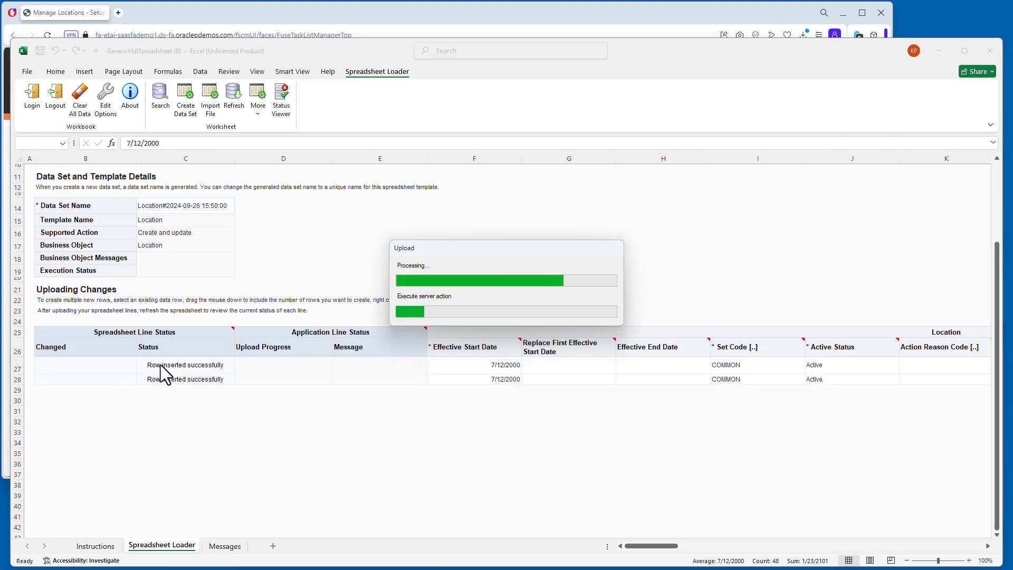
pyautogui.click(504, 323)
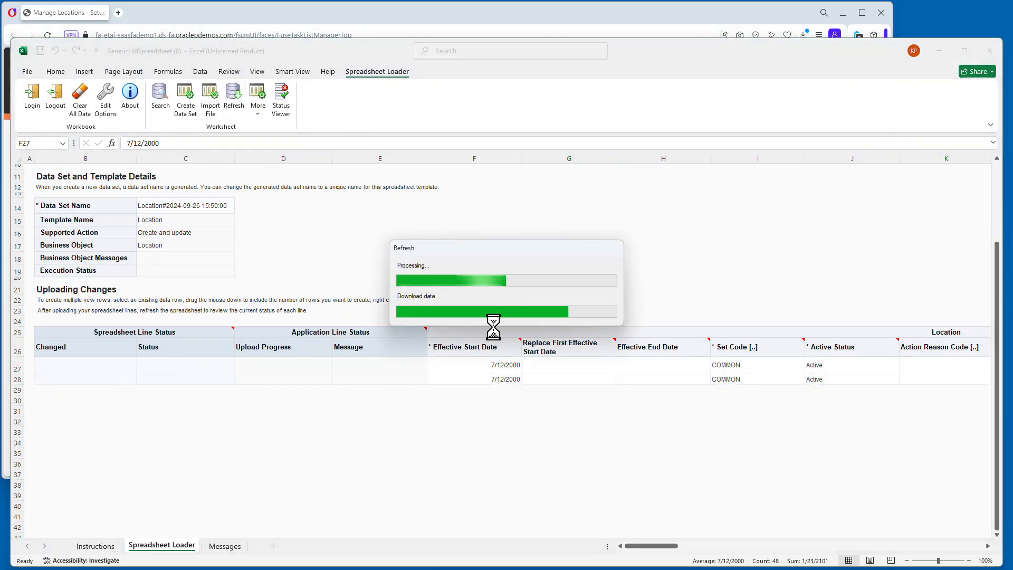
# Refresh the spreadsheet to check the rows' upload status, then close the workbook.
pyautogui.moveTo(290, 365); pyautogui.dragTo(291, 382)
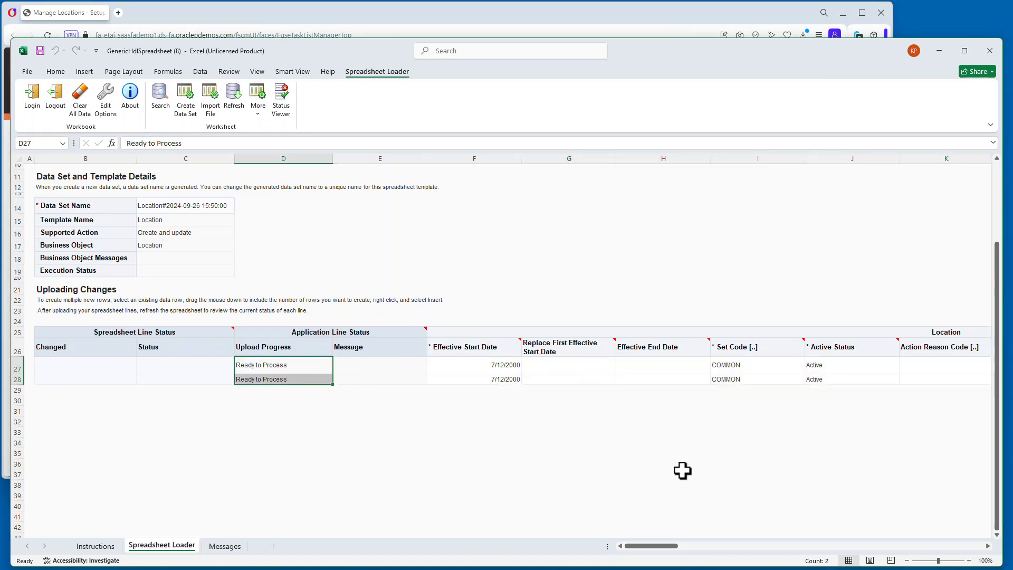
pyautogui.moveTo(665, 545)
pyautogui.mouseDown()
pyautogui.moveTo(730, 552)
pyautogui.moveTo(654, 559)
pyautogui.mouseUp()
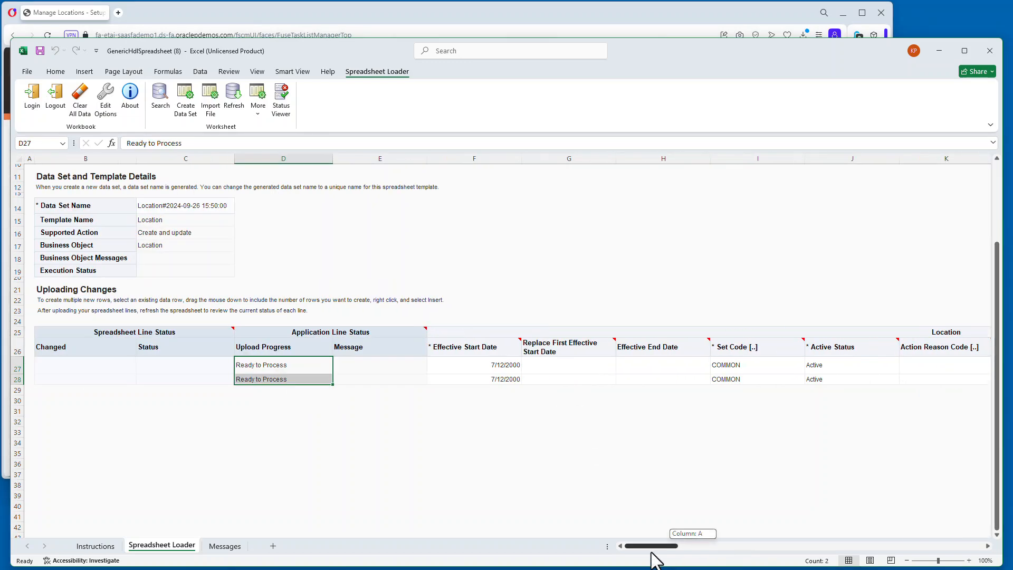
pyautogui.click(234, 99)
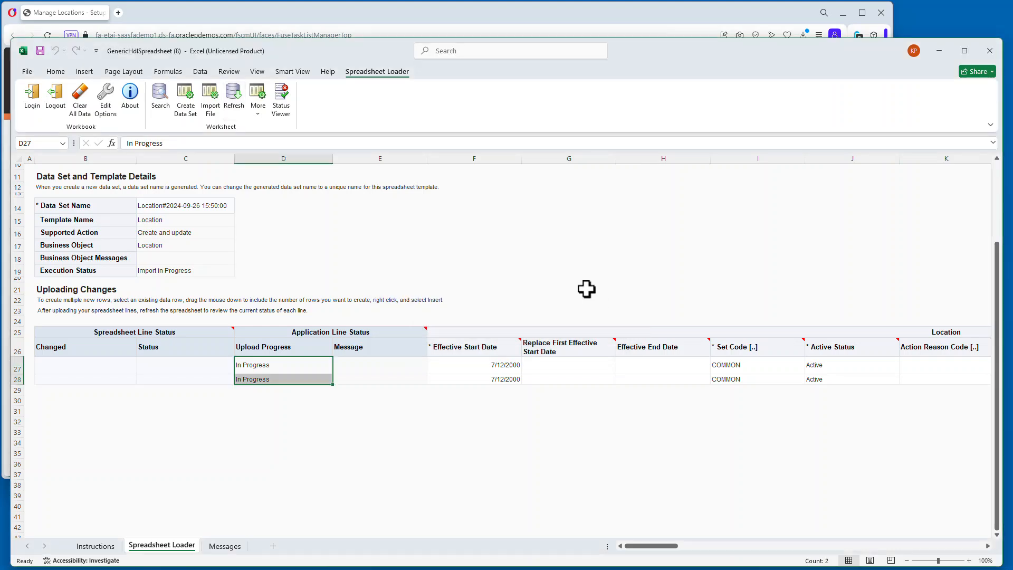
pyautogui.click(233, 110)
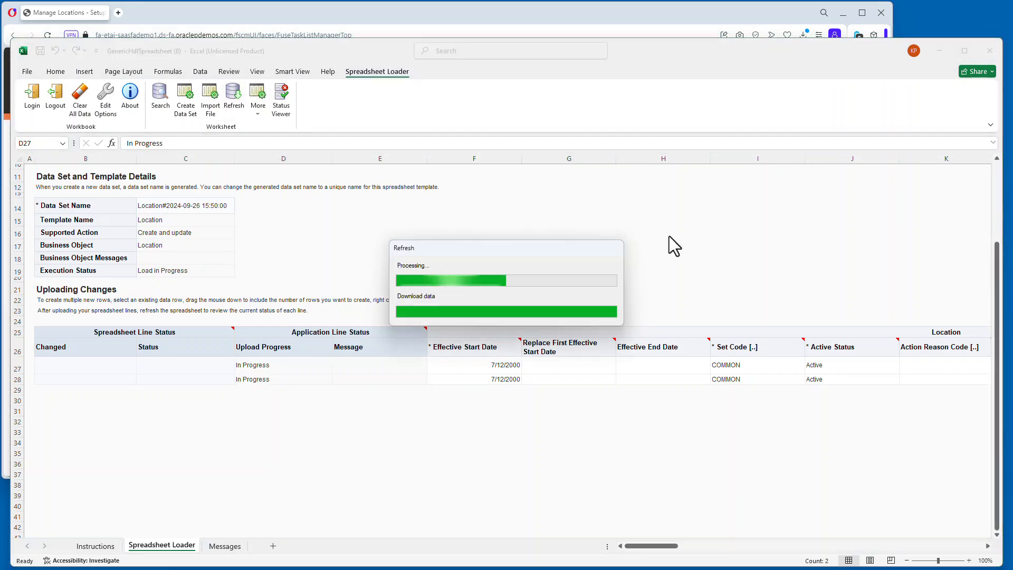
pyautogui.click(260, 379)
pyautogui.click(993, 53)
pyautogui.click(521, 304)
# Search the locations by name for MIAMI.
pyautogui.click(148, 166)
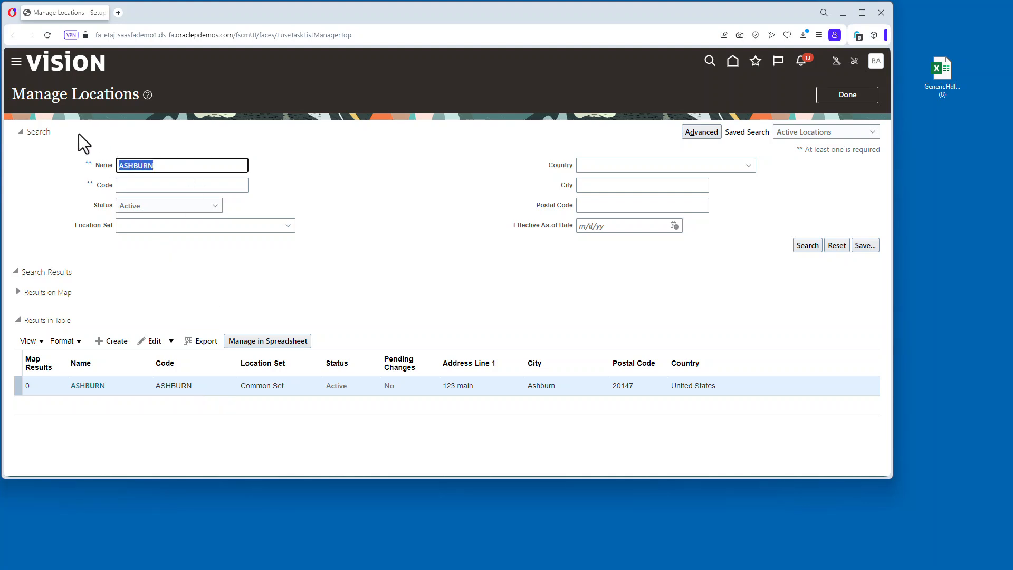
pyautogui.write('MIAMI')
pyautogui.click(807, 246)
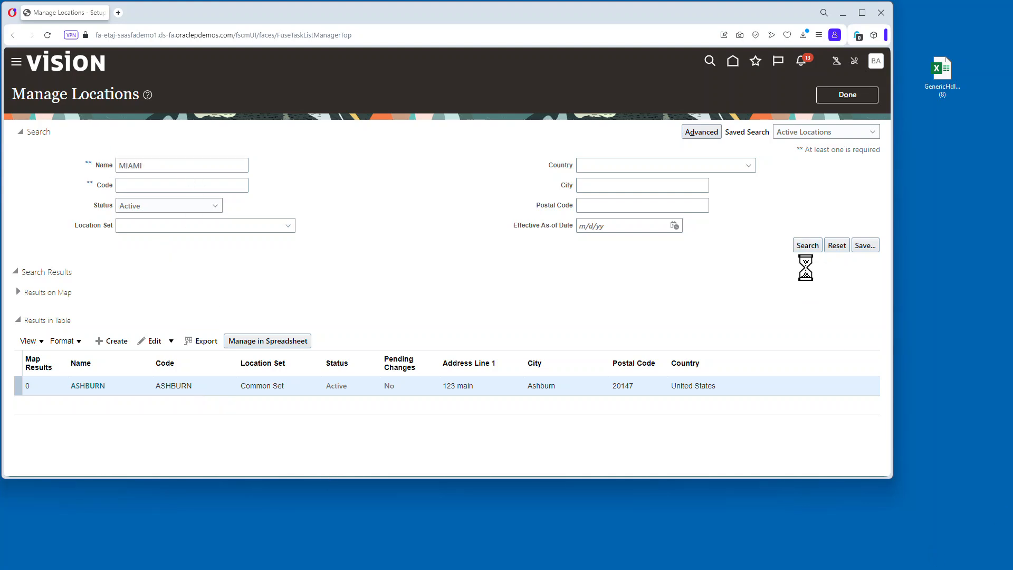
pyautogui.click(652, 424)
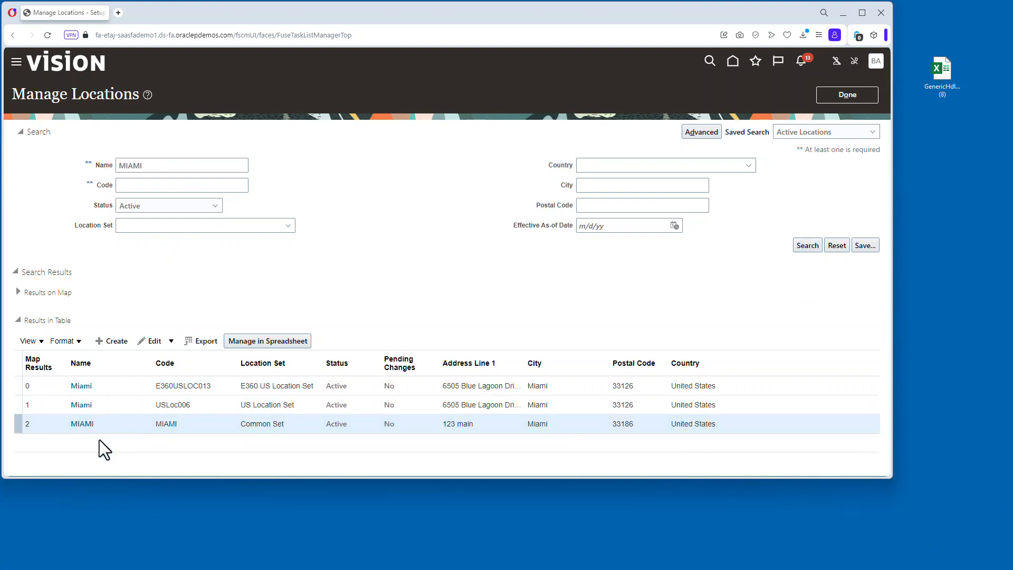
# Open the Manage Business Units task under Organization Structures.
pyautogui.click(856, 92)
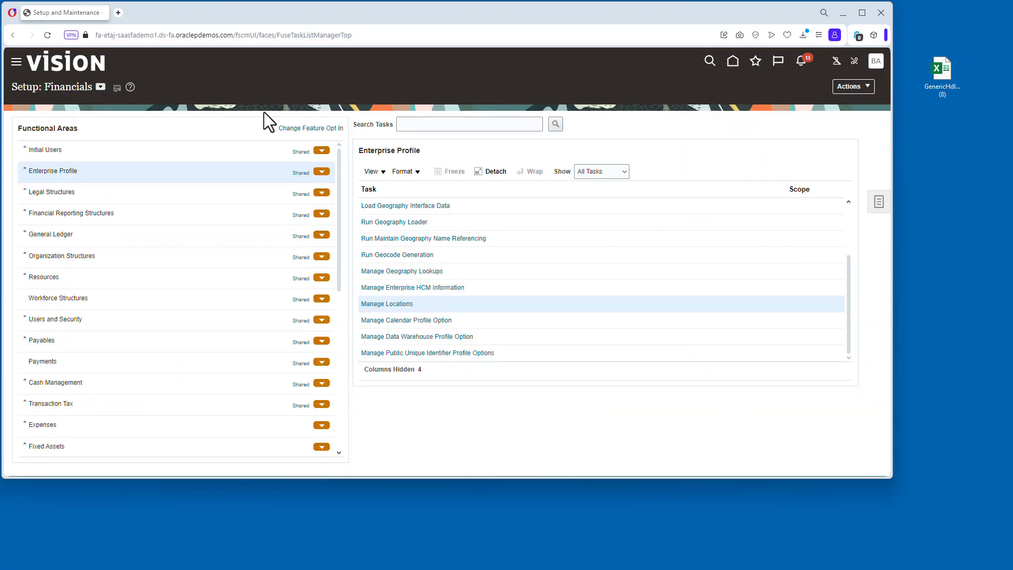
pyautogui.click(171, 257)
pyautogui.click(413, 207)
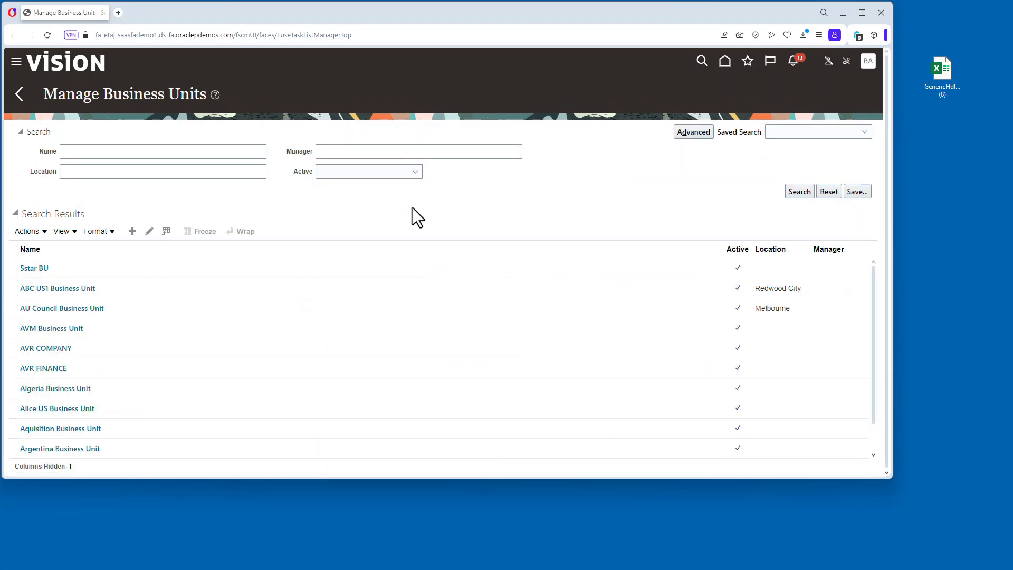
# Assign the MIAMI location to the SUPER UNIVERSITY business unit and save it.
pyautogui.click(175, 156)
pyautogui.write('SUPER')
pyautogui.click(797, 190)
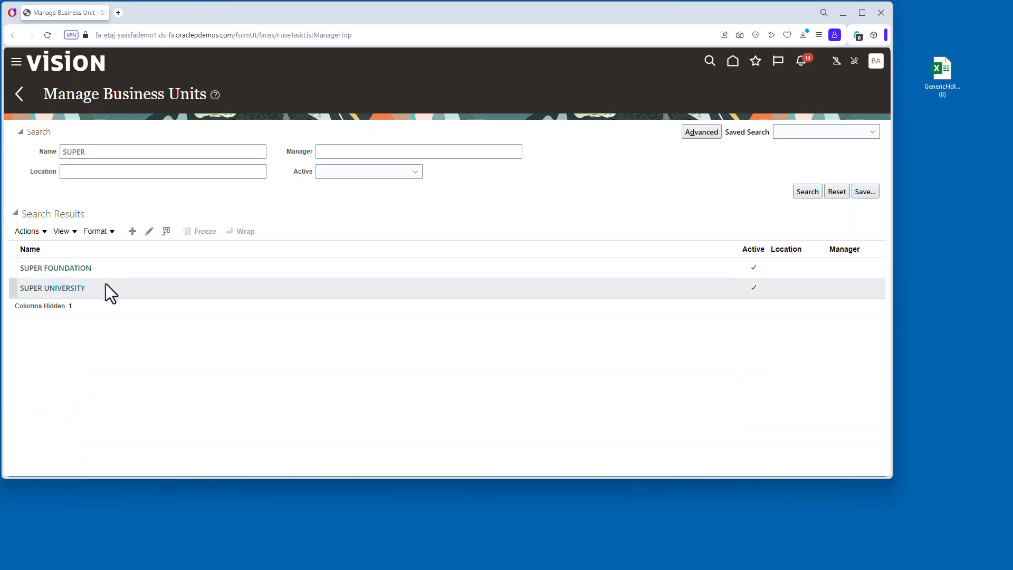
pyautogui.click(68, 290)
pyautogui.click(692, 133)
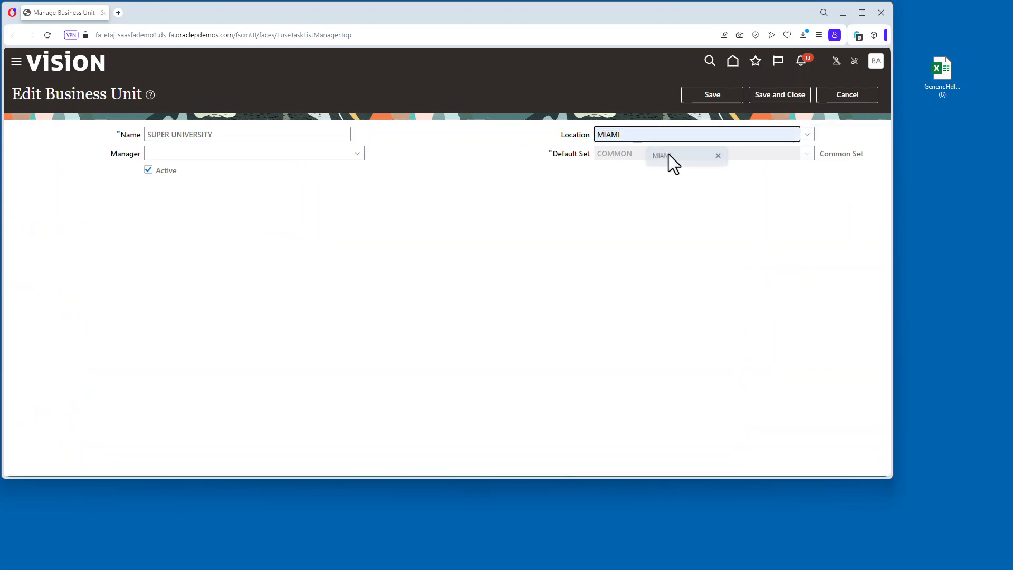
pyautogui.click(670, 155)
pyautogui.click(773, 94)
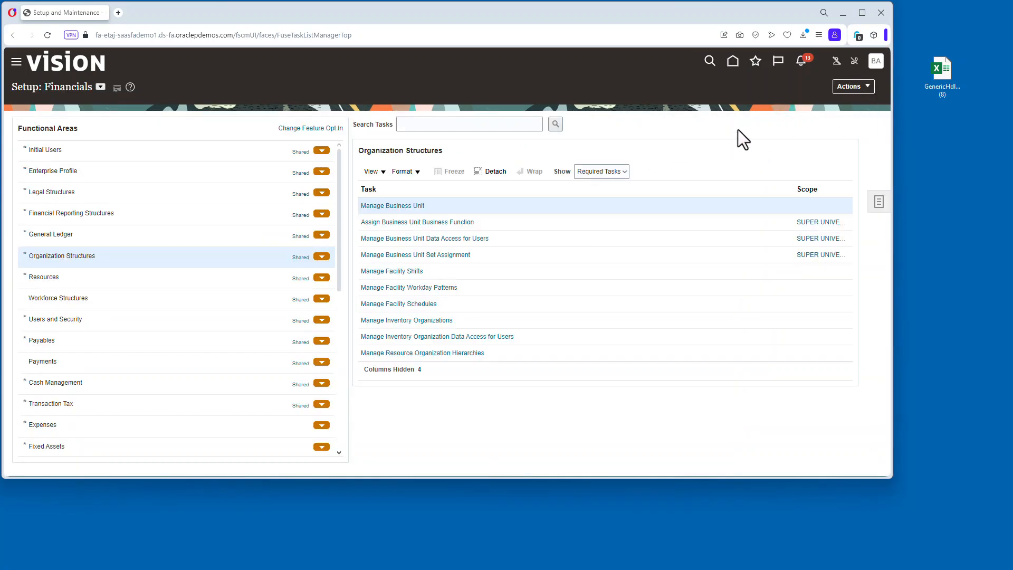
# Open Manage Suppliers from the Suppliers app and search suppliers for SUPER.
pyautogui.click(733, 61)
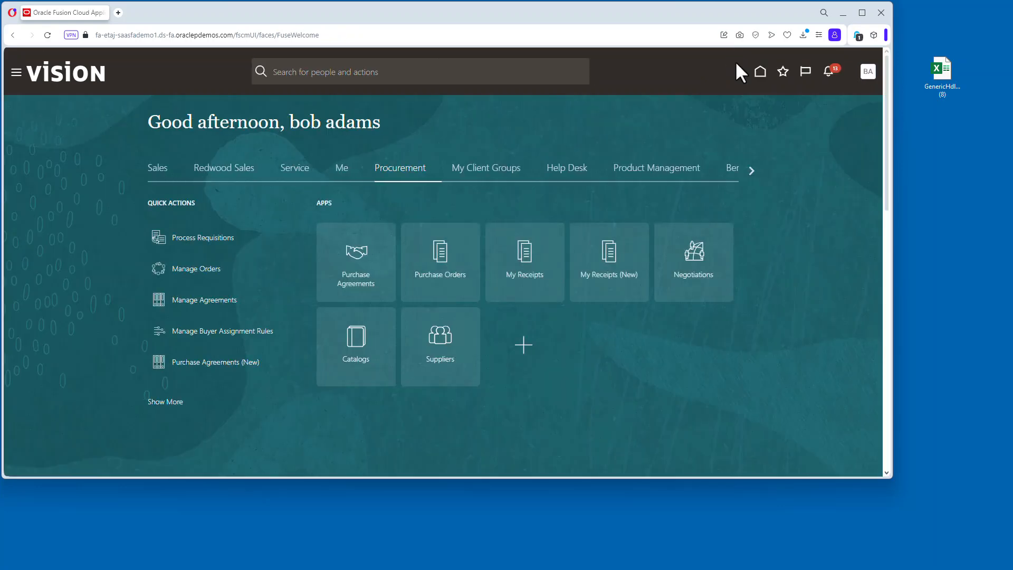
pyautogui.click(441, 344)
pyautogui.click(871, 167)
pyautogui.click(784, 94)
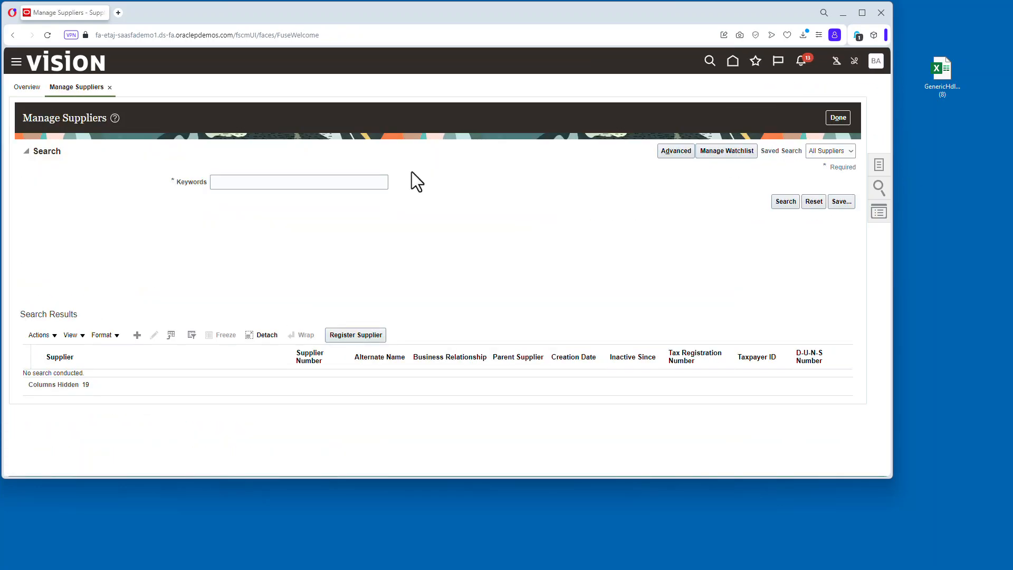
pyautogui.write('SUPER')
pyautogui.click(786, 201)
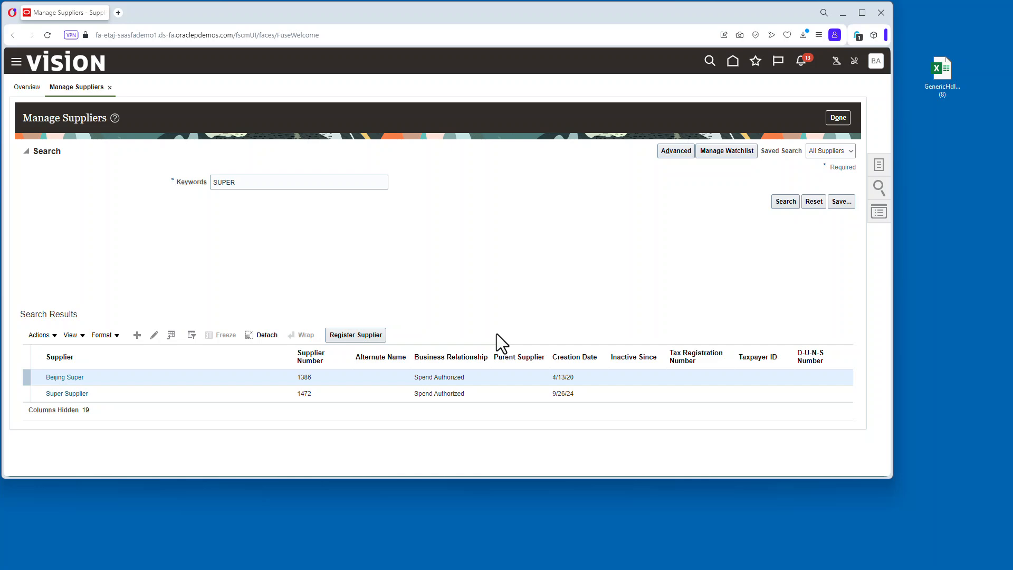
# Set the Super Supplier Main site's ship-to and bill-to locations to MIAMI for SUPER UNIVERSITY and save.
pyautogui.click(79, 394)
pyautogui.click(100, 157)
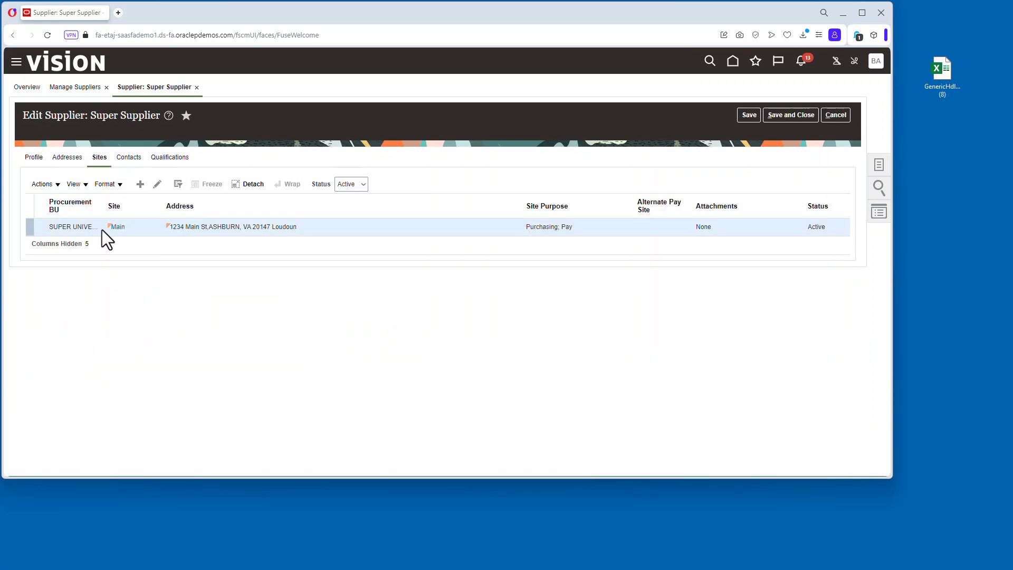
pyautogui.click(117, 227)
pyautogui.click(226, 264)
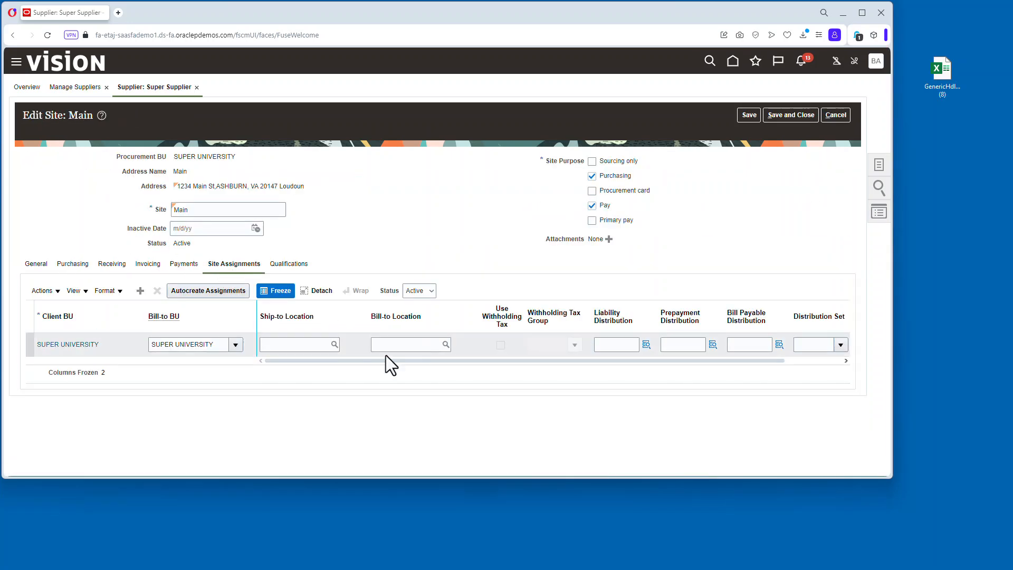
pyautogui.click(390, 346)
pyautogui.write('MIAMI')
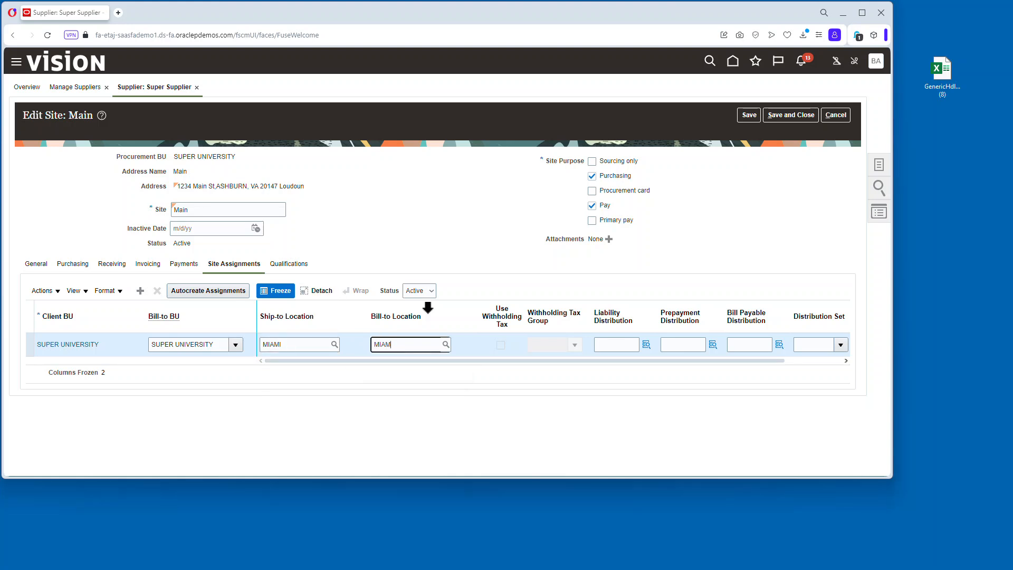
pyautogui.click(802, 114)
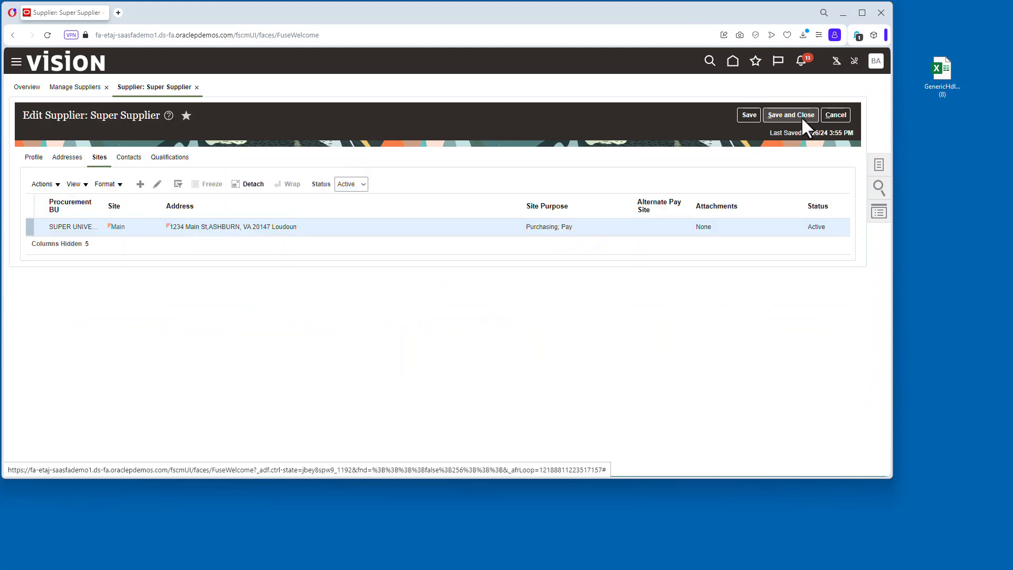
pyautogui.click(478, 277)
pyautogui.click(800, 115)
pyautogui.click(471, 173)
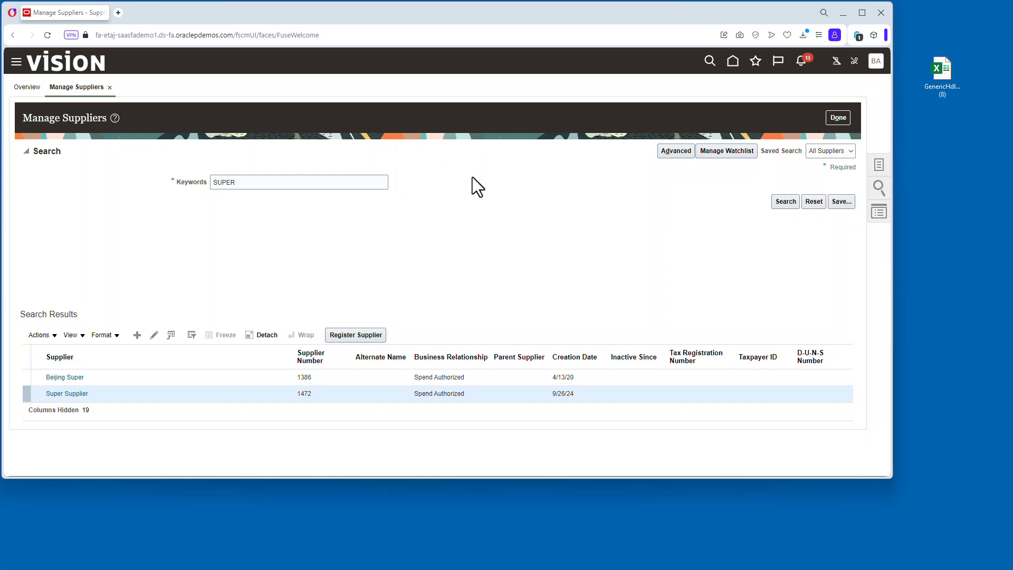
# Start a new fiscal year in Fixed Assets setup named Super FY with the same description.
pyautogui.click(839, 114)
pyautogui.click(867, 62)
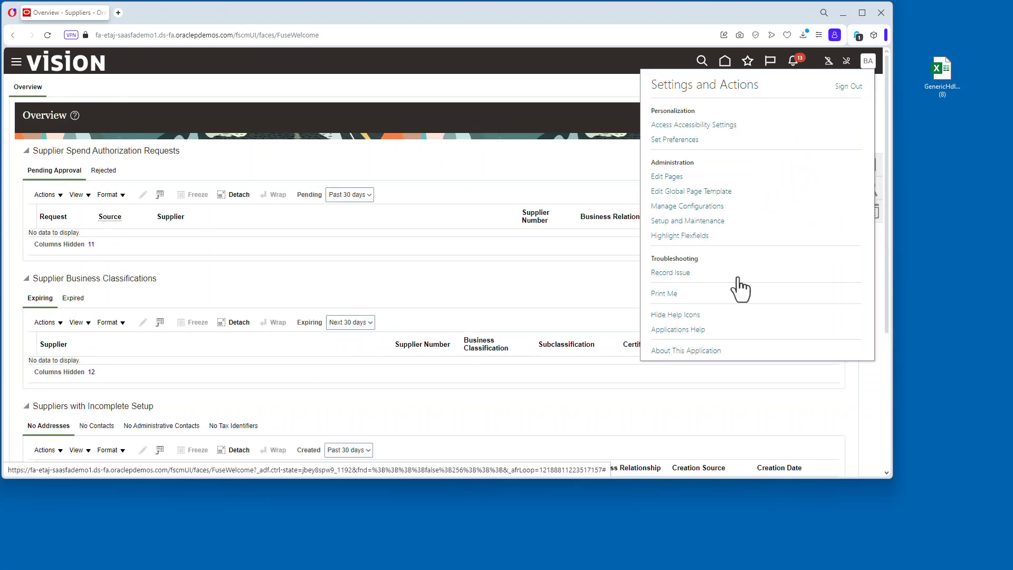
pyautogui.click(708, 220)
pyautogui.click(114, 445)
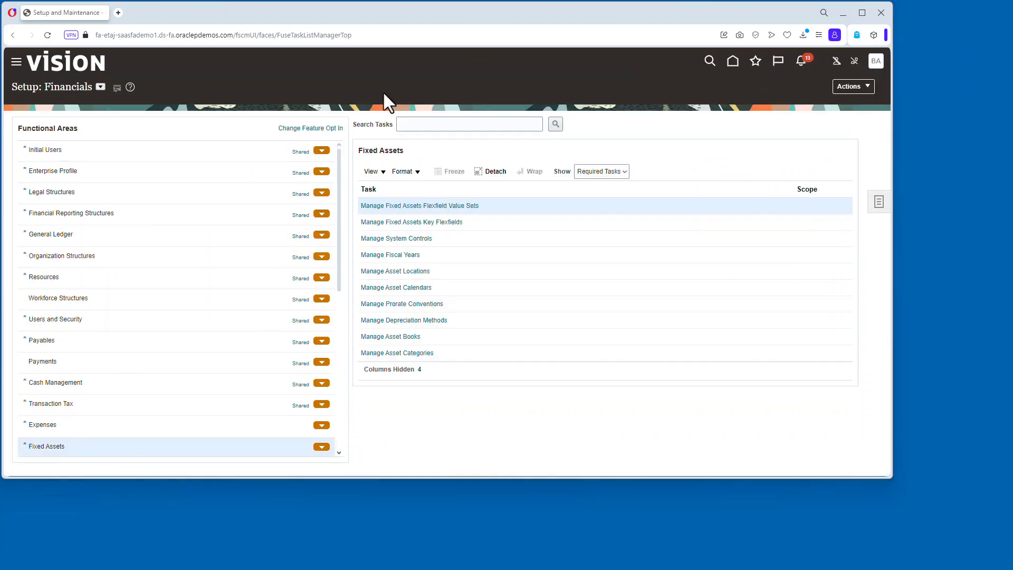
pyautogui.click(404, 255)
pyautogui.click(61, 134)
pyautogui.click(240, 125)
pyautogui.write('Super FY')
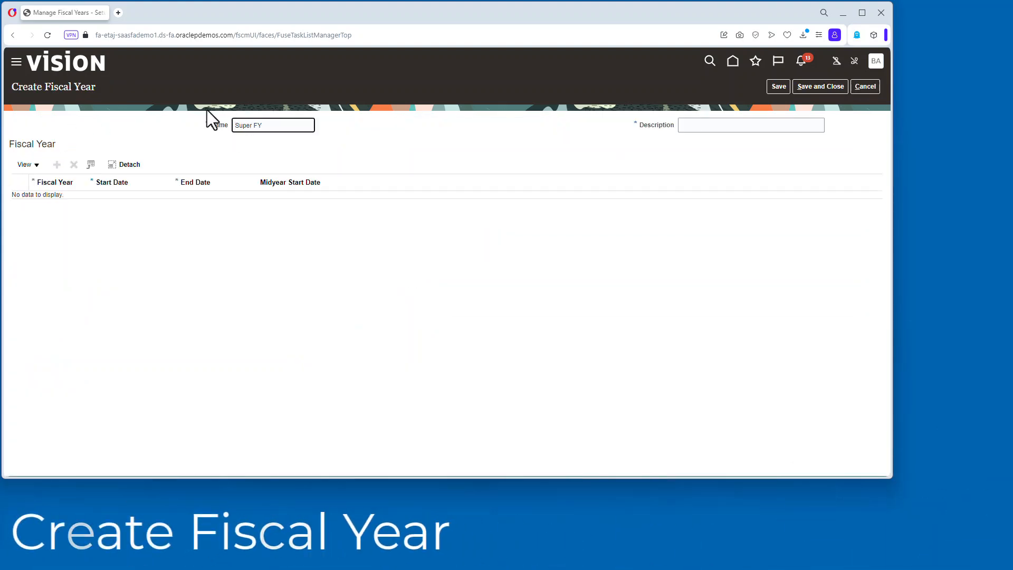
pyautogui.hotkey('ctrl', 'a')
pyautogui.hotkey('ctrl', 'c')
pyautogui.click(738, 125)
pyautogui.hotkey('ctrl', 'v')
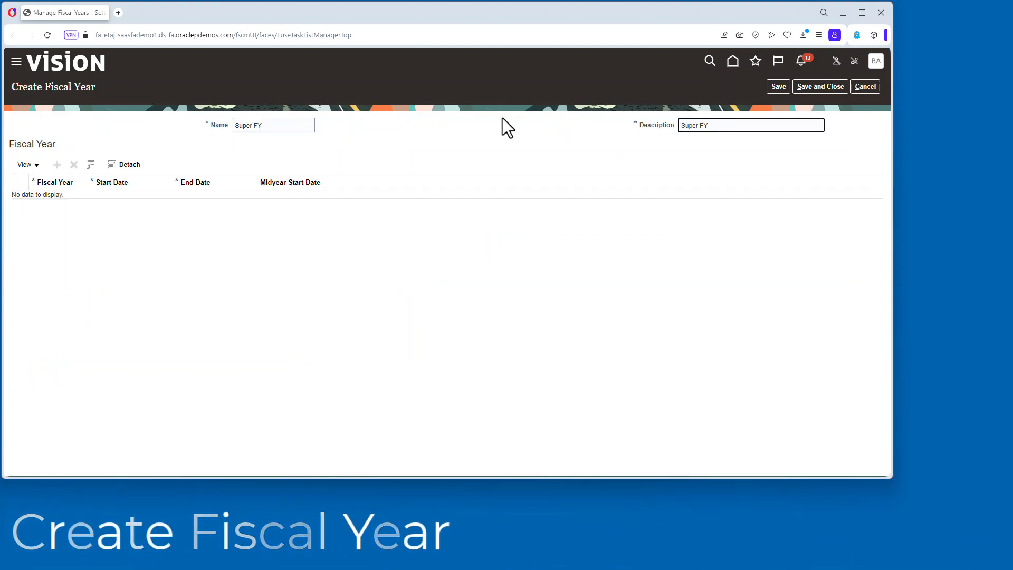
# Add fiscal year 2023 from 7/1/22 to 6/30/23 with midyear start 1/1/23 and save.
pyautogui.click(57, 165)
pyautogui.click(47, 202)
pyautogui.write('2023')
pyautogui.press('Tab')
pyautogui.write('7/1/22')
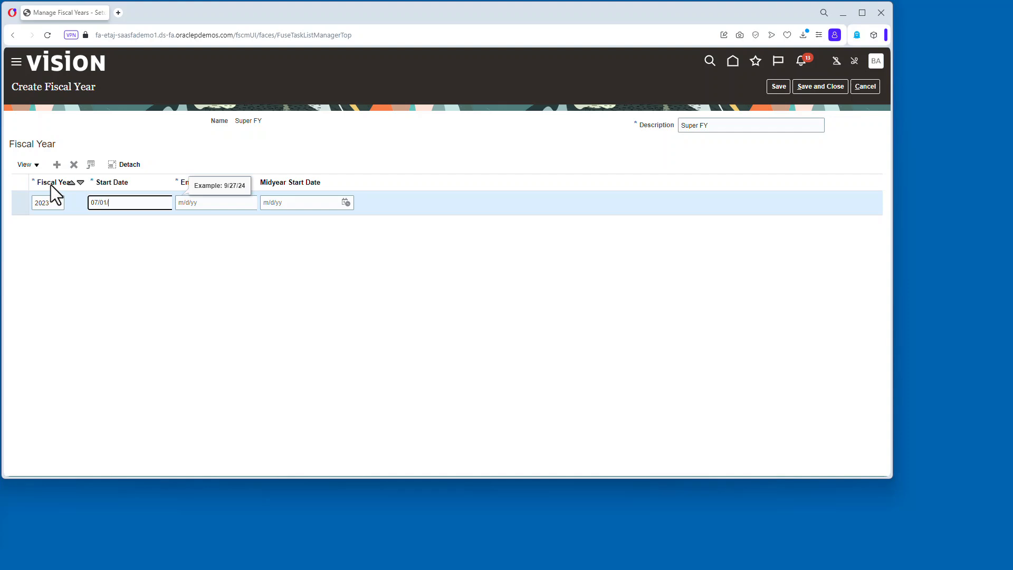
pyautogui.press('Tab')
pyautogui.write('06/30/23')
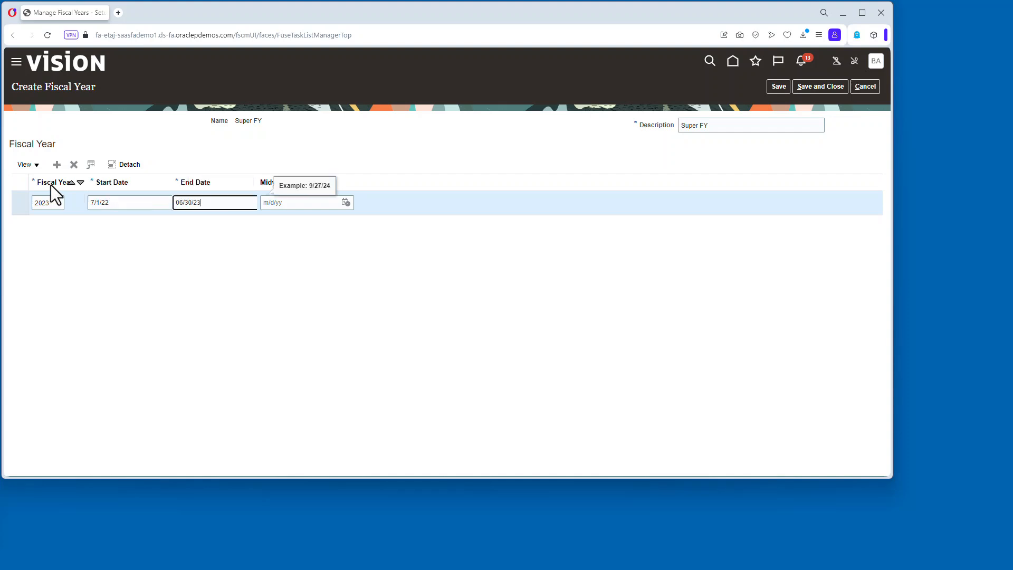
pyautogui.press('Tab')
pyautogui.write('01/01/23')
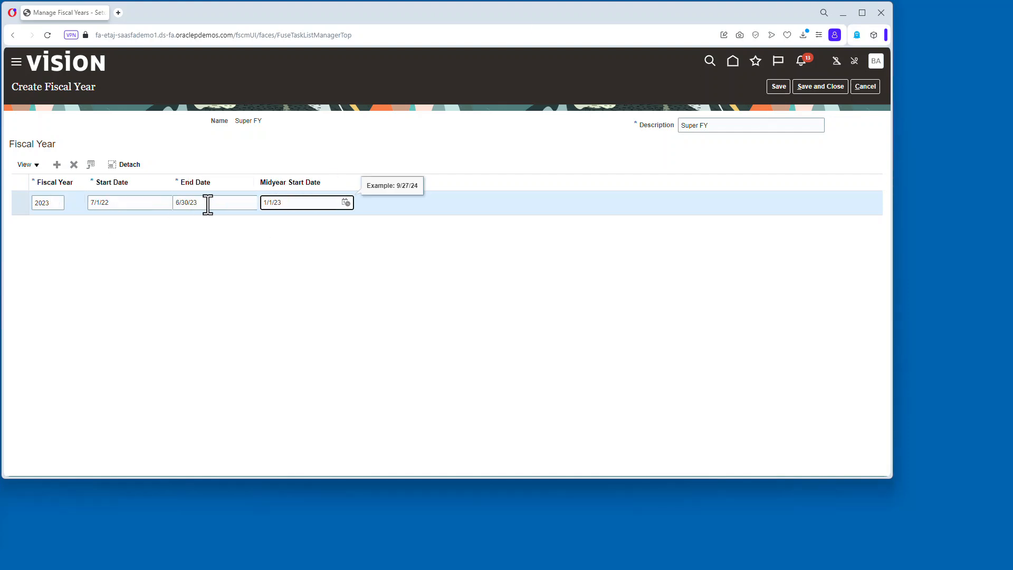
pyautogui.click(780, 88)
# Add fiscal years 2024 through 2026 and save and close.
pyautogui.click(57, 164)
pyautogui.click(57, 164)
pyautogui.click(57, 164)
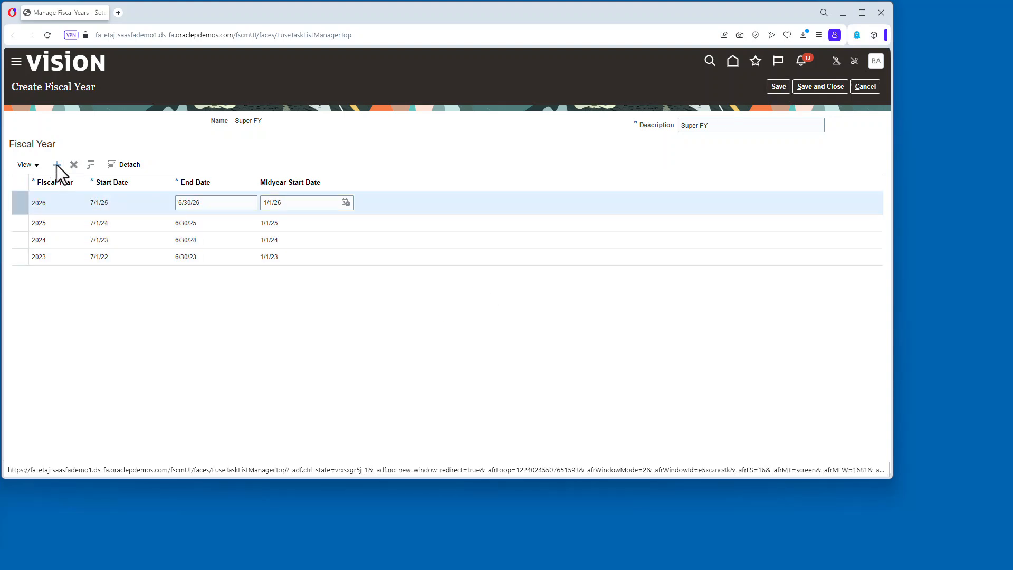
pyautogui.click(57, 164)
pyautogui.click(57, 164)
pyautogui.click(57, 164)
pyautogui.click(57, 165)
pyautogui.click(784, 90)
pyautogui.click(476, 278)
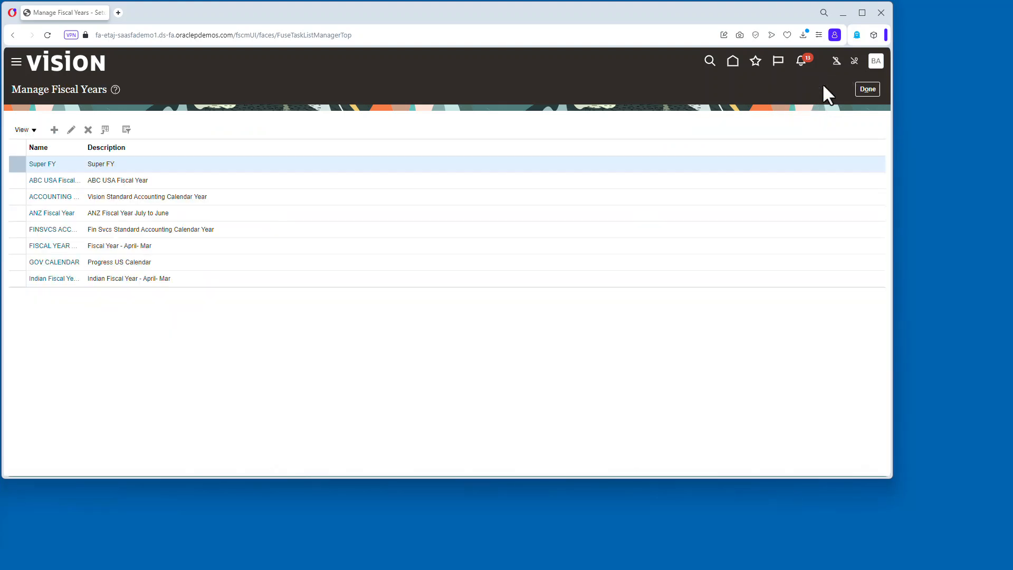
# Create asset calendar Super Asset Cal with matching description, 12 periods per year, and fiscal year Super FY.
pyautogui.click(867, 88)
pyautogui.click(417, 290)
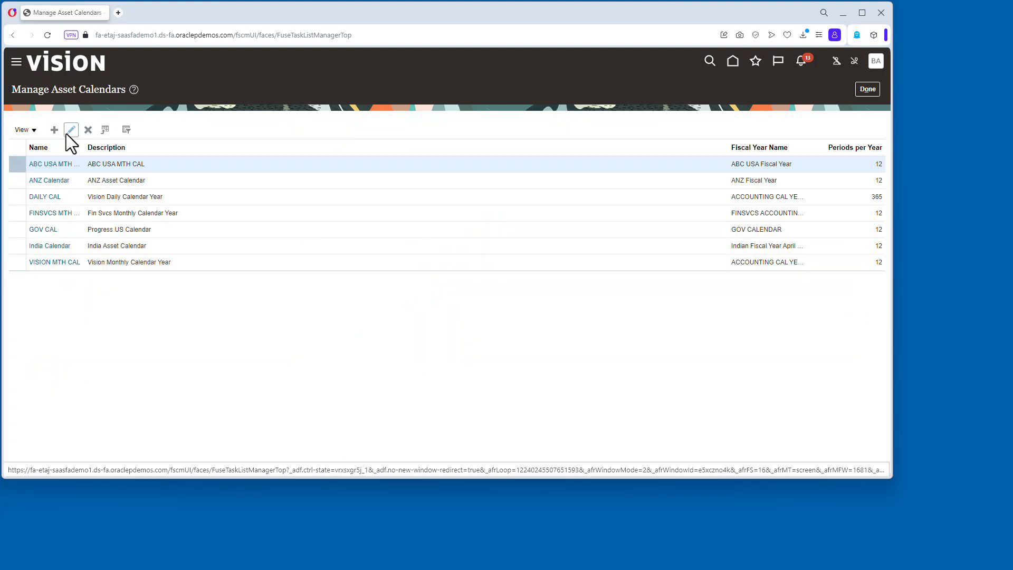
pyautogui.click(66, 135)
pyautogui.write('Super Asset Cal')
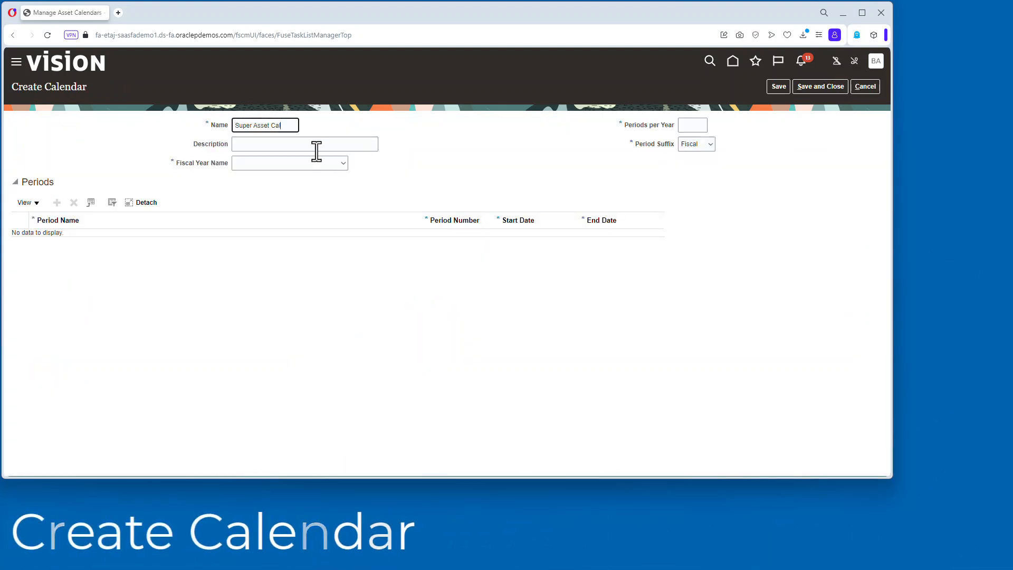
pyautogui.moveTo(290, 127); pyautogui.dragTo(242, 142)
pyautogui.click(696, 126)
pyautogui.write('12')
pyautogui.click(300, 143)
pyautogui.hotkey('ctrl', 'v')
pyautogui.click(300, 163)
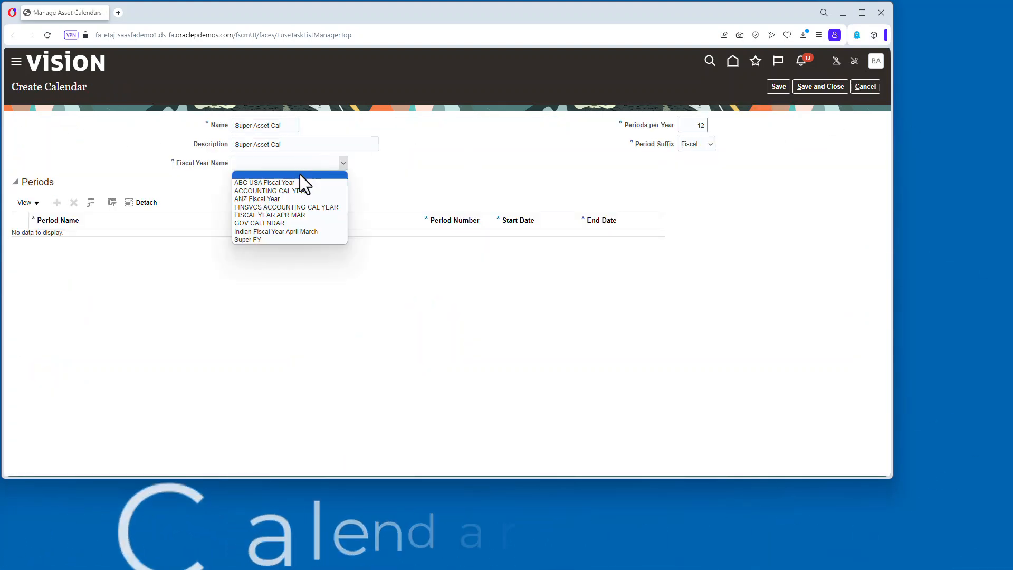
pyautogui.click(274, 236)
# Add period JUL-23 from 7/1/22 to 7/31/22 and save the calendar.
pyautogui.click(57, 194)
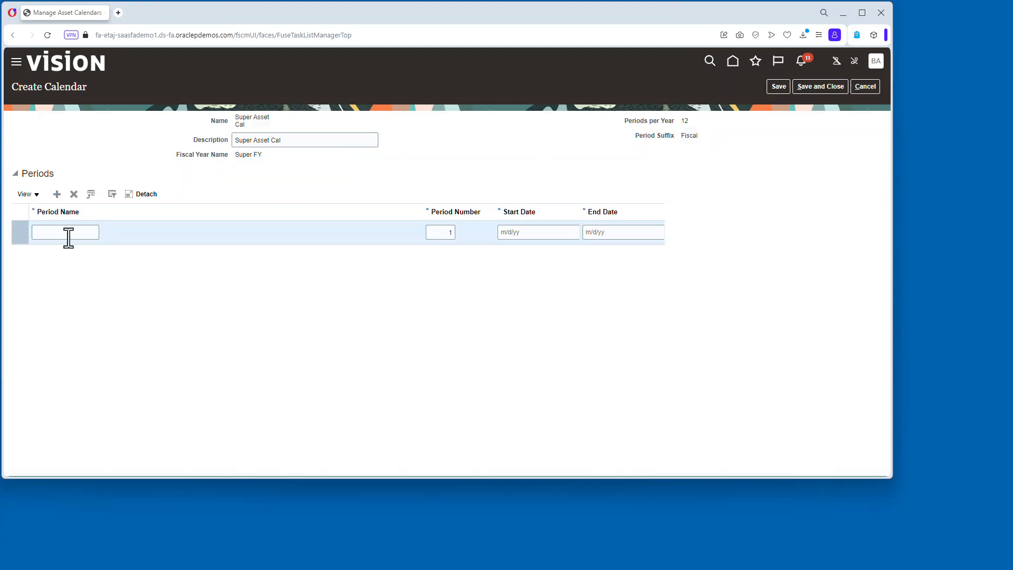
pyautogui.click(577, 232)
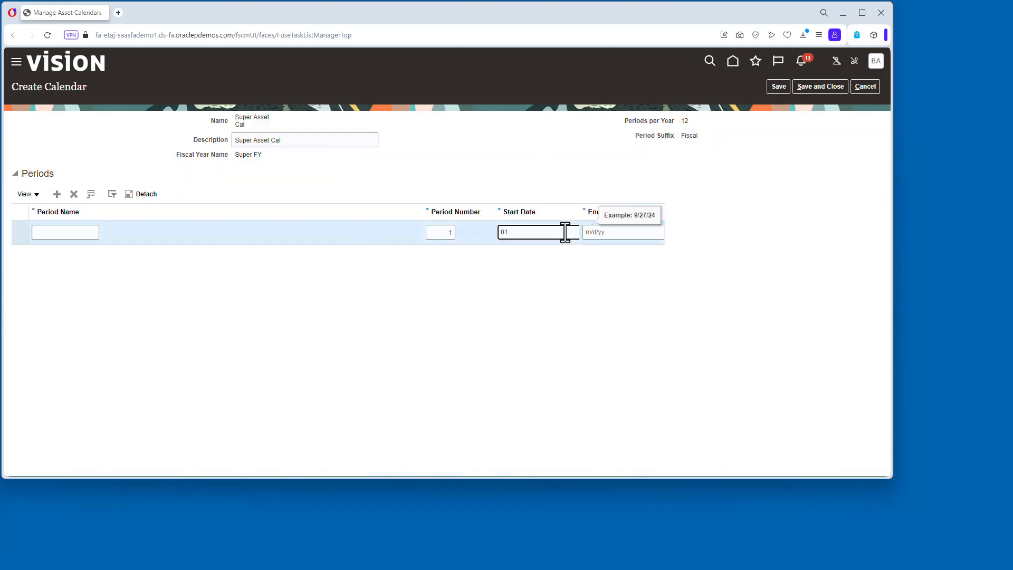
pyautogui.write('07/01/22')
pyautogui.press('Tab')
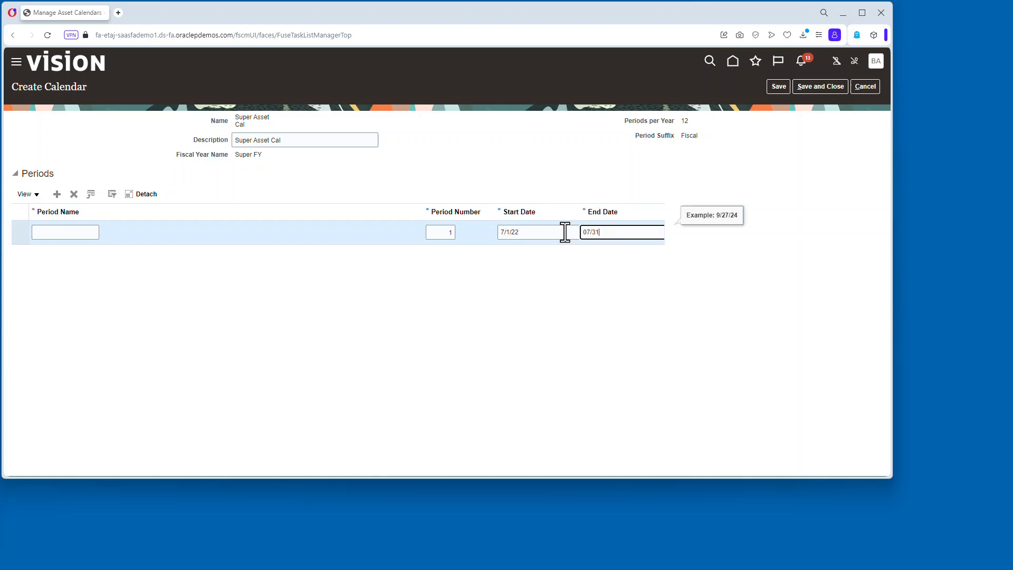
pyautogui.click(80, 231)
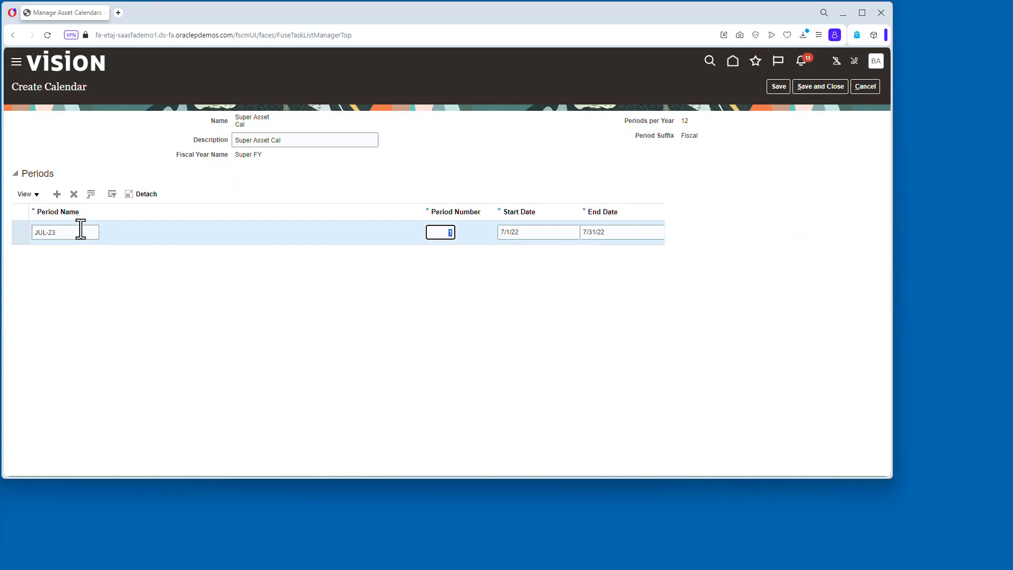
pyautogui.click(781, 91)
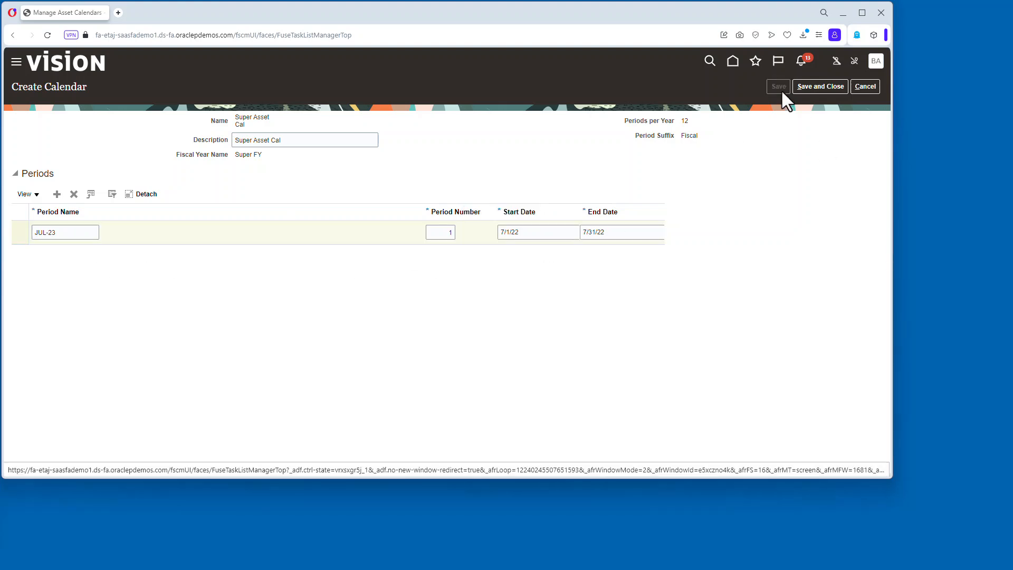
# Add periods AUG-23, SEP-23, OCT-23, NOV-23 and DEC-23 to the calendar.
pyautogui.click(57, 194)
pyautogui.click(61, 234)
pyautogui.write('AUG-23')
pyautogui.press('Tab')
pyautogui.press('Tab')
pyautogui.click(57, 194)
pyautogui.click(56, 232)
pyautogui.write('SEP-23')
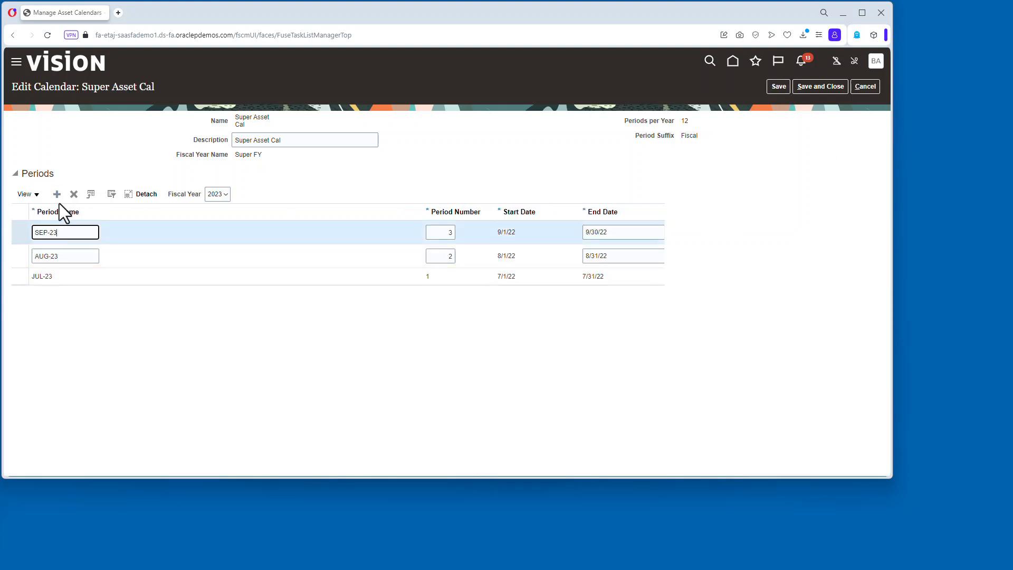
pyautogui.click(57, 194)
pyautogui.write('OCT-23')
pyautogui.click(57, 194)
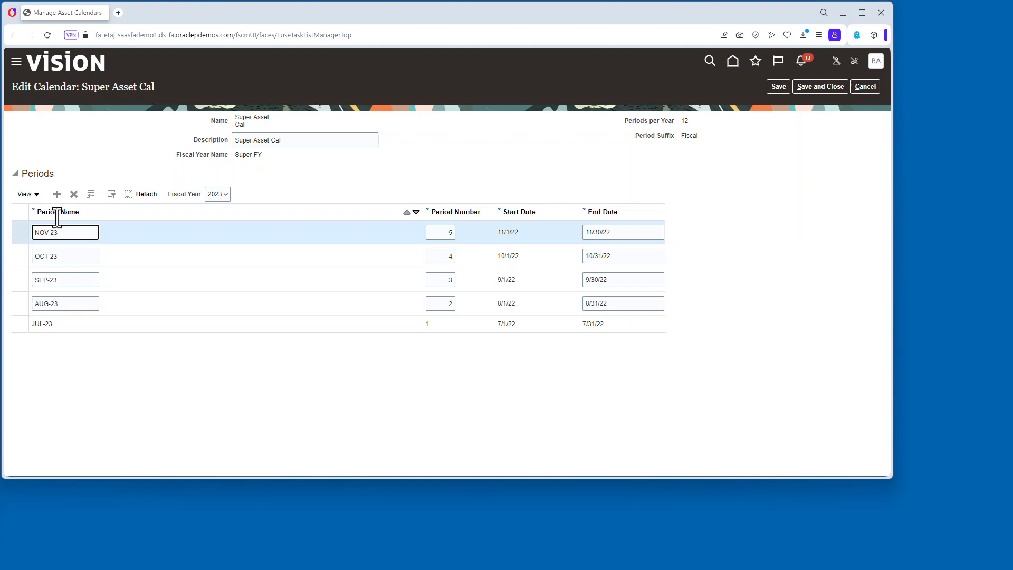
pyautogui.click(56, 194)
pyautogui.write('DEC-23')
# Add periods JAN-23, FEB-23, MAR-23, APR-23, MAY-23 and JUN-23, then save the calendar.
pyautogui.click(57, 195)
pyautogui.write('JAN-23')
pyautogui.click(57, 194)
pyautogui.write('FEB-23')
pyautogui.click(57, 194)
pyautogui.write('MAR')
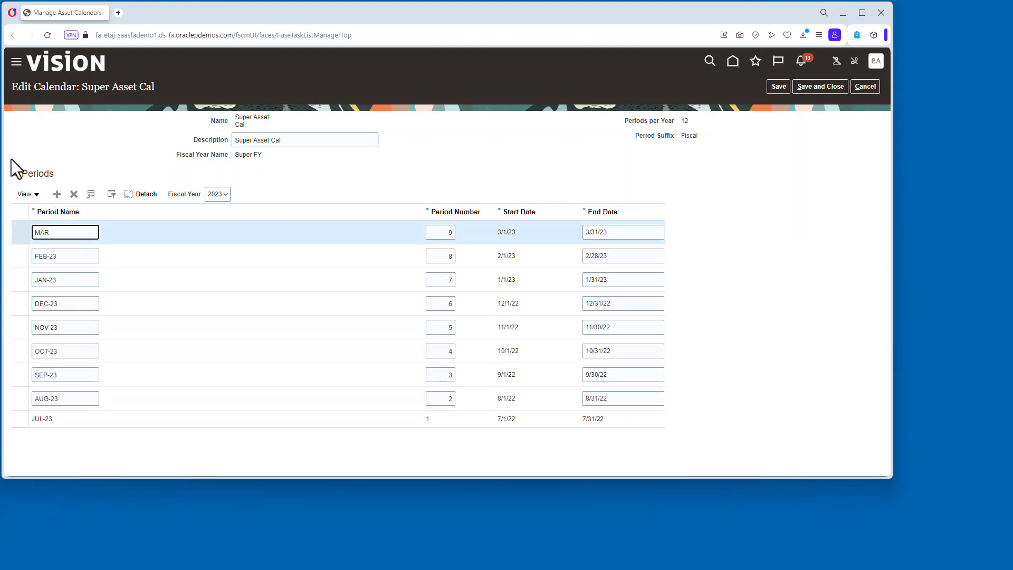
pyautogui.write('-23')
pyautogui.click(57, 195)
pyautogui.write('APR-23')
pyautogui.click(57, 194)
pyautogui.write('MAY-23')
pyautogui.click(57, 194)
pyautogui.write('JUN')
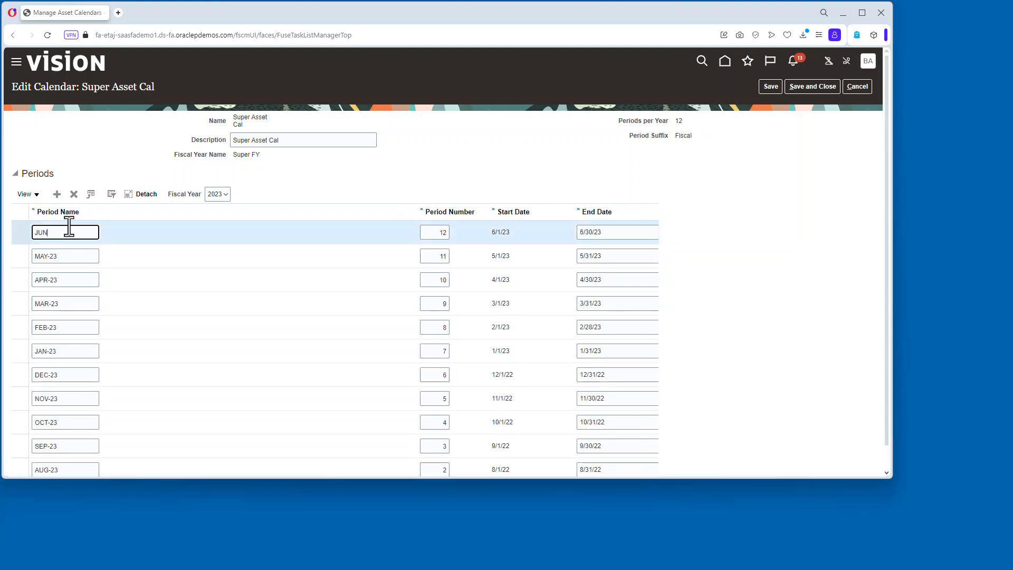
pyautogui.write('-23')
pyautogui.click(770, 86)
# Add the 2024 and 2025 fiscal years of periods to the calendar, then save and close it.
pyautogui.click(225, 194)
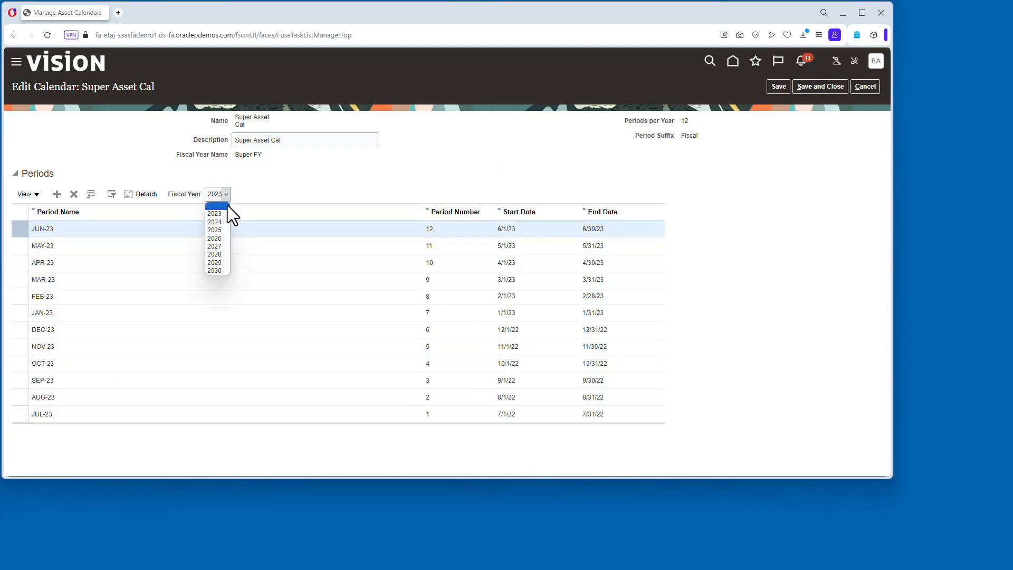
pyautogui.click(214, 222)
pyautogui.click(57, 194)
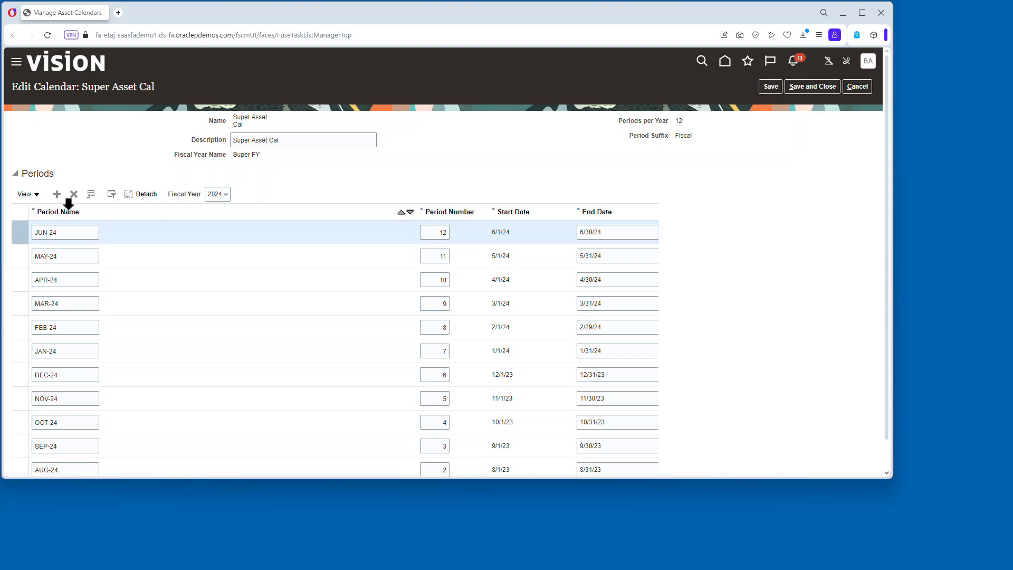
pyautogui.click(56, 194)
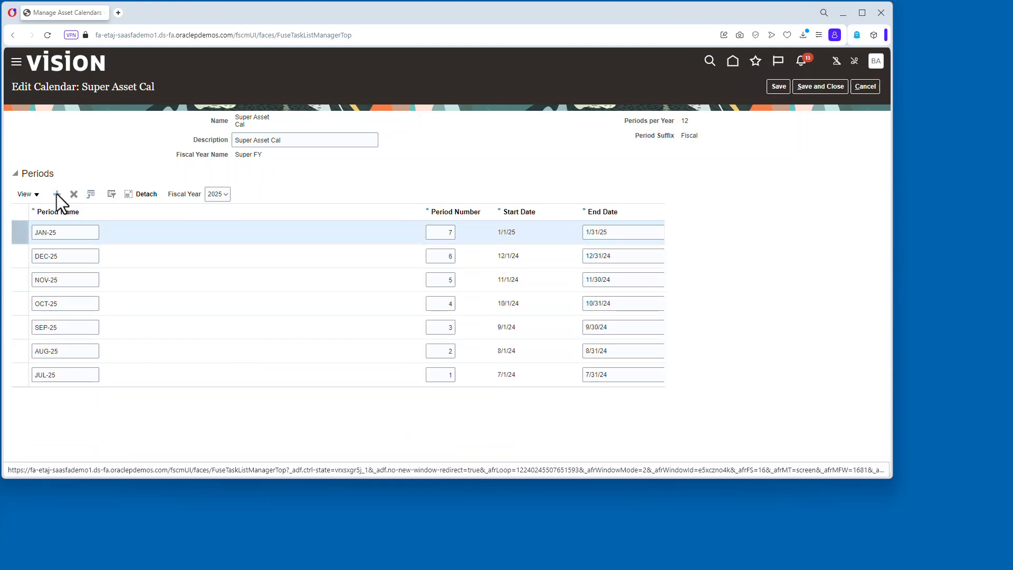
pyautogui.click(774, 85)
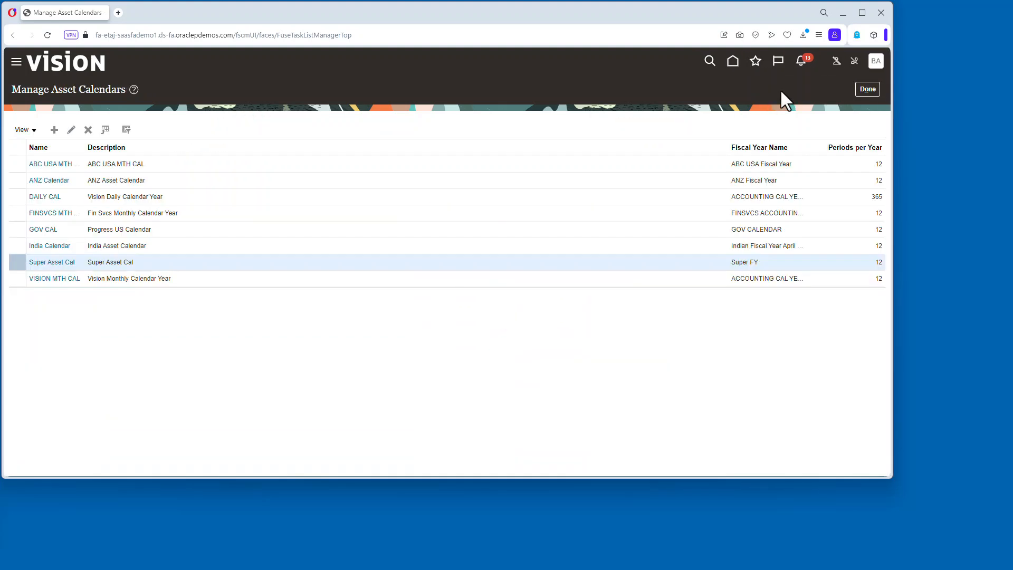
pyautogui.click(866, 88)
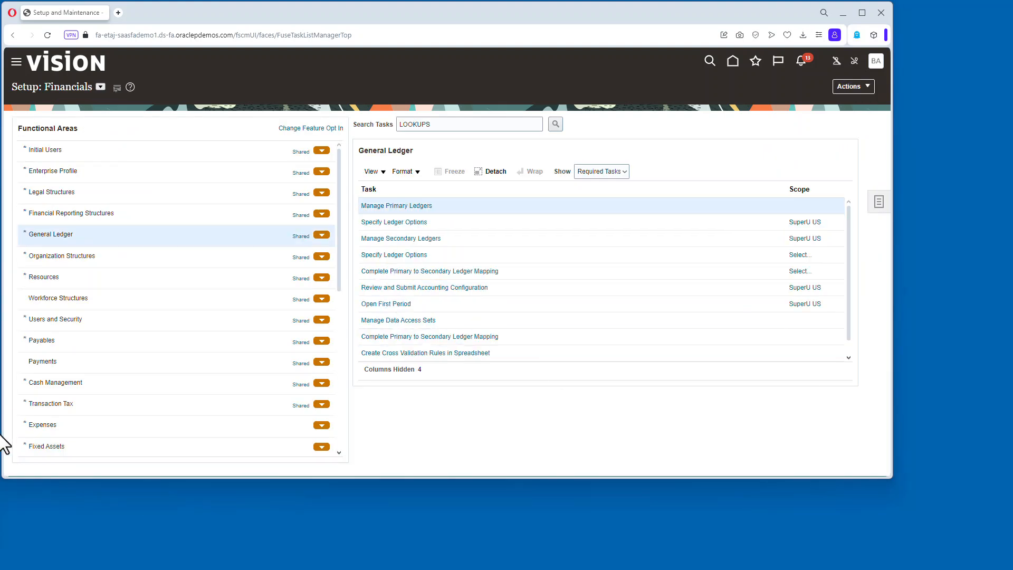
# Search setup tasks for PROFILE OPTIONS and open Manage Fixed Assets Profile Options.
pyautogui.click(46, 446)
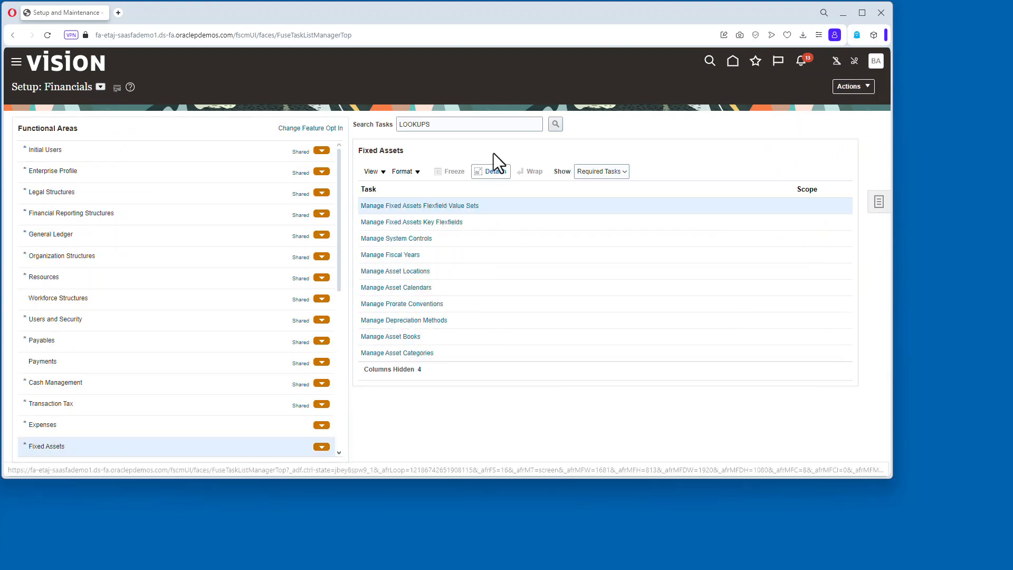
pyautogui.doubleClick(464, 124)
pyautogui.write('P')
pyautogui.write('ROFILE OPTIOBS')
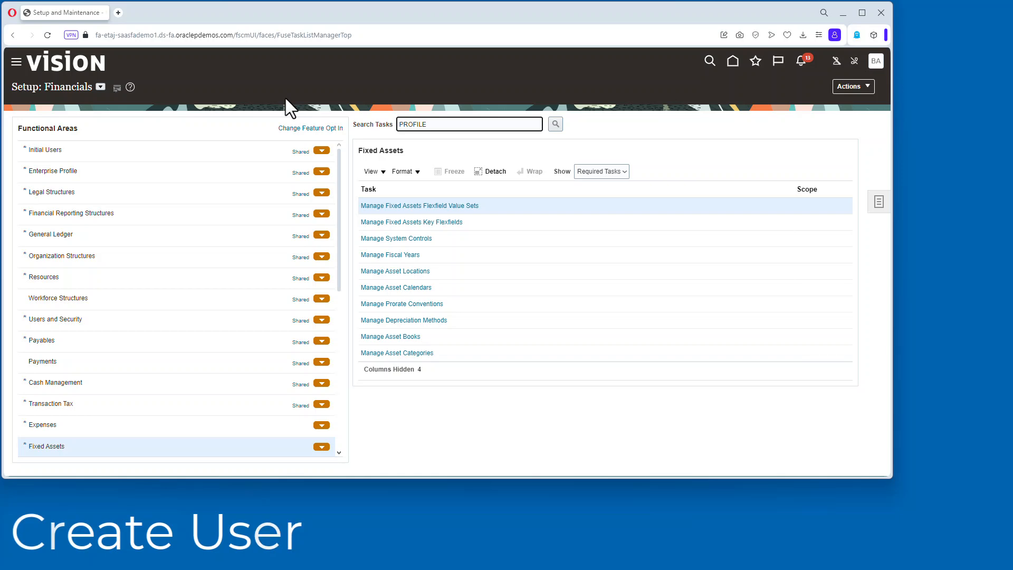
pyautogui.press('BackSpace')
pyautogui.press('BackSpace')
pyautogui.write('NS')
pyautogui.press('Return')
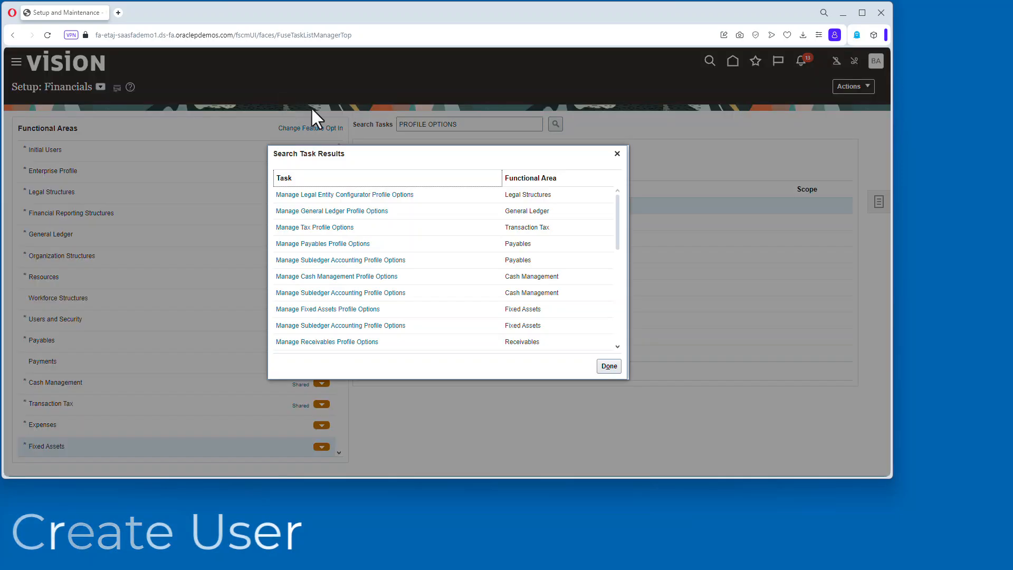
pyautogui.click(355, 309)
pyautogui.click(449, 205)
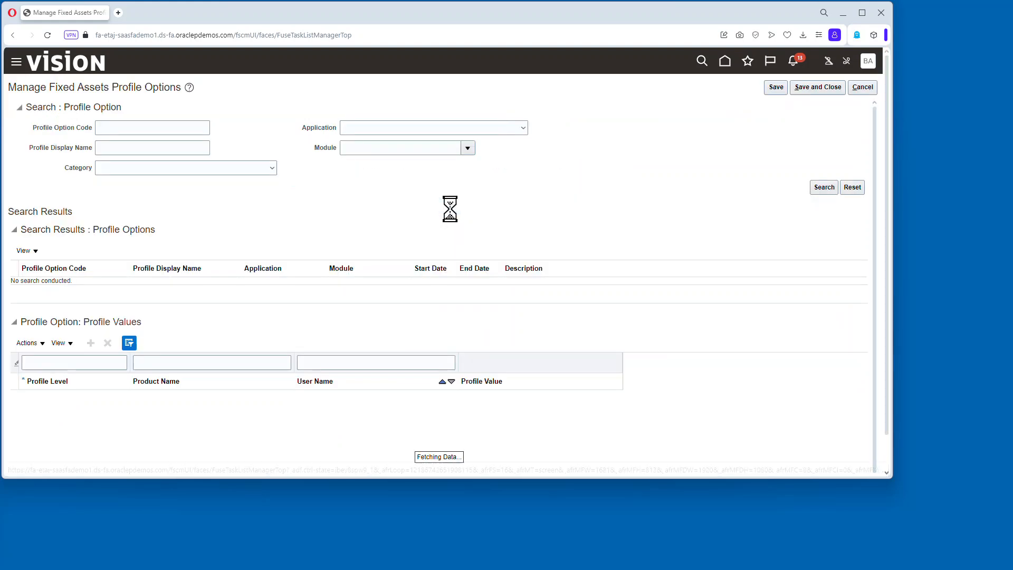
# Find the %GASB% profile option, add a User-level value of Yes for the new user, and save and close.
pyautogui.click(198, 147)
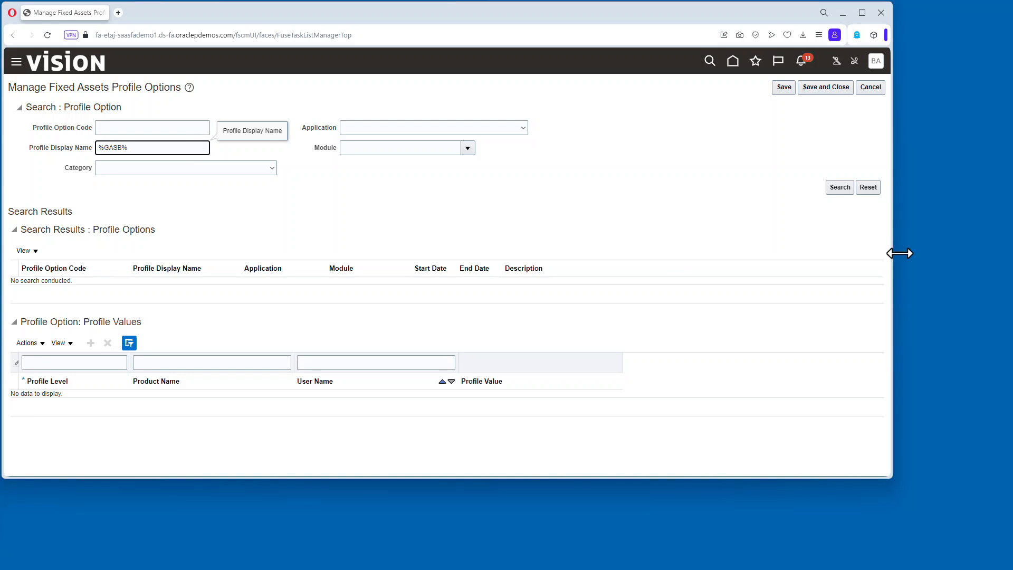
pyautogui.click(840, 187)
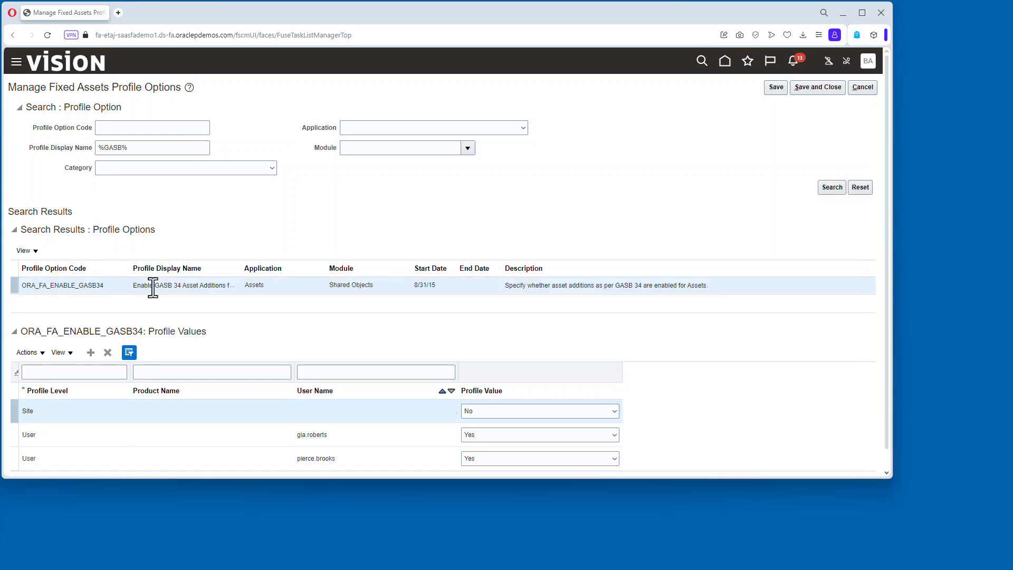
pyautogui.scroll(-1, 739, 468)
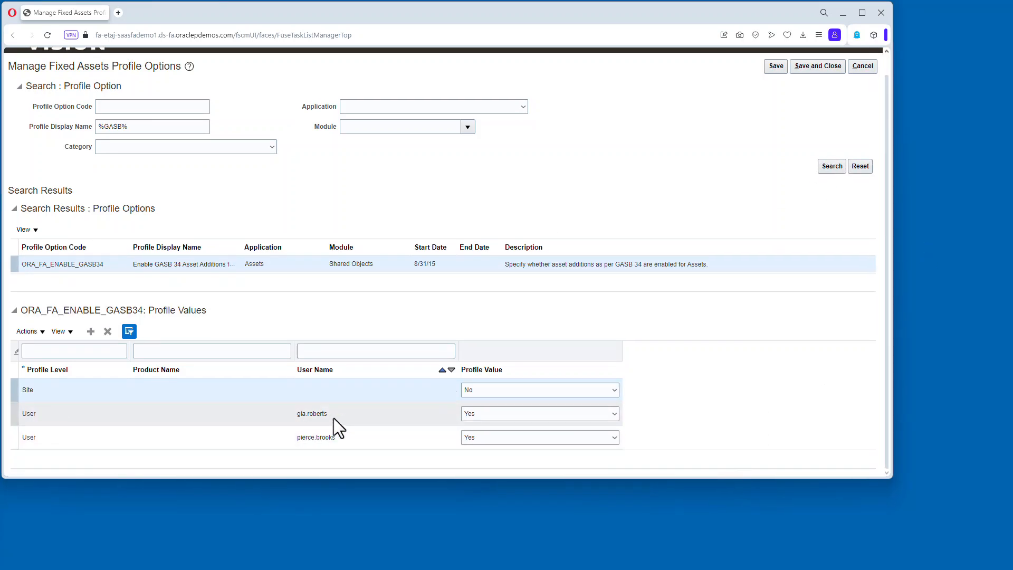
pyautogui.click(90, 331)
pyautogui.click(118, 391)
pyautogui.click(100, 418)
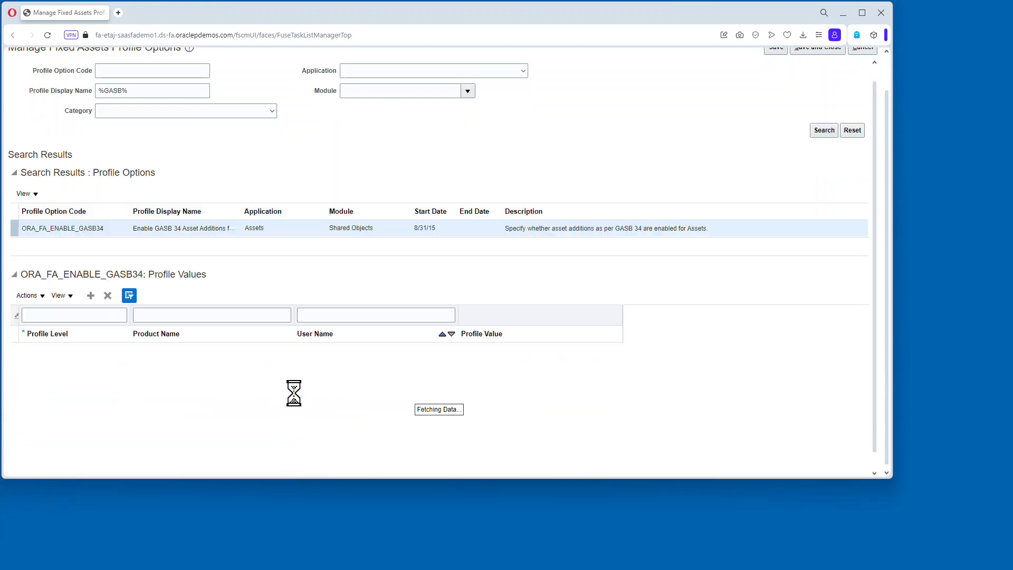
pyautogui.click(350, 370)
pyautogui.click(398, 394)
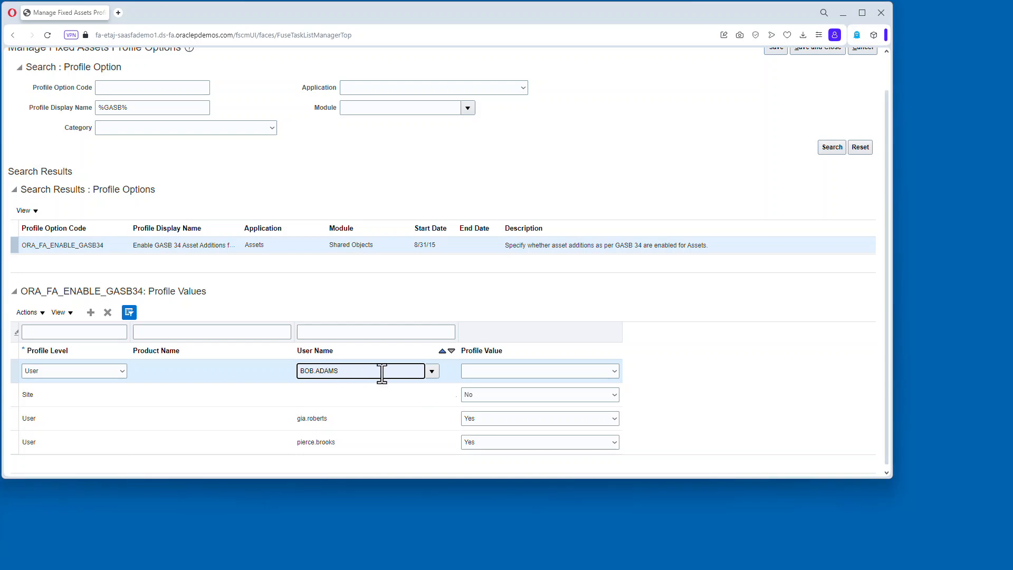
pyautogui.press('Tab')
pyautogui.click(615, 371)
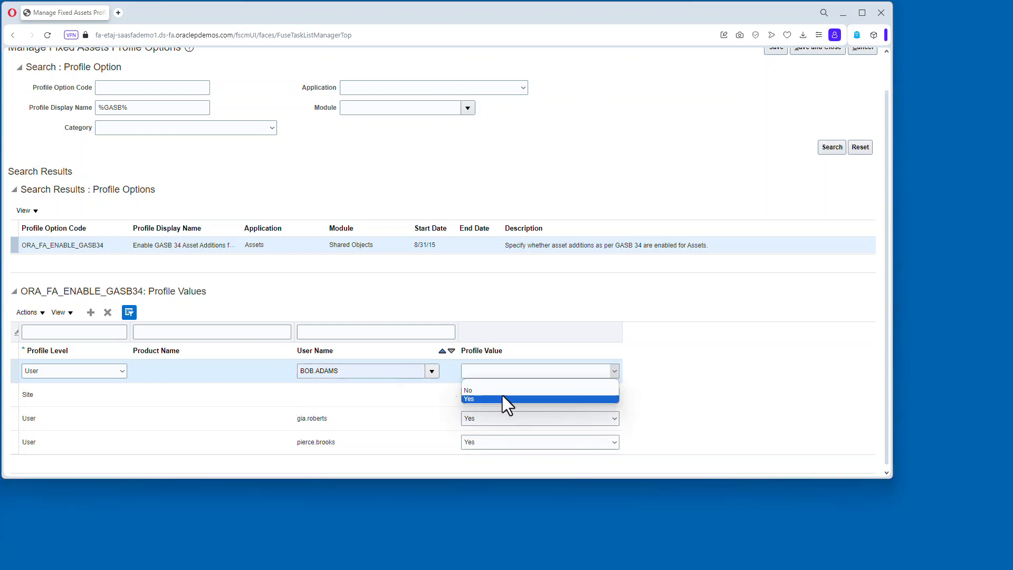
pyautogui.click(502, 395)
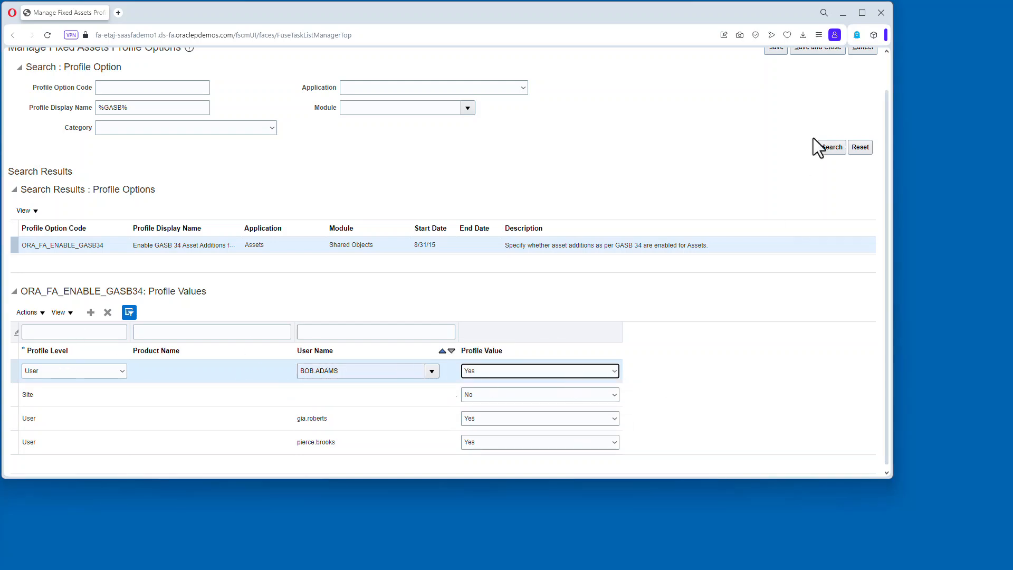
pyautogui.scroll(2, 743, 196)
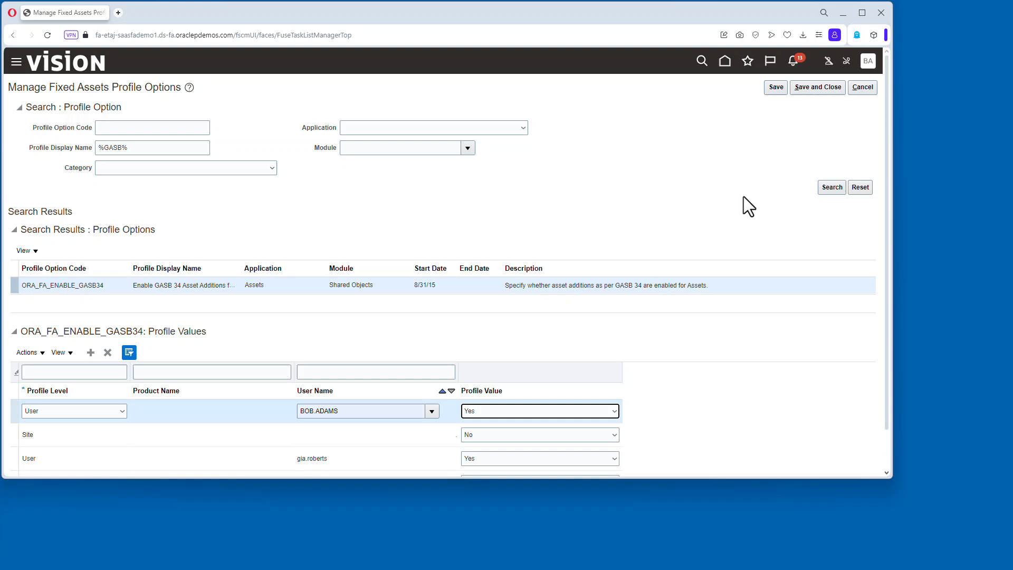
pyautogui.click(815, 87)
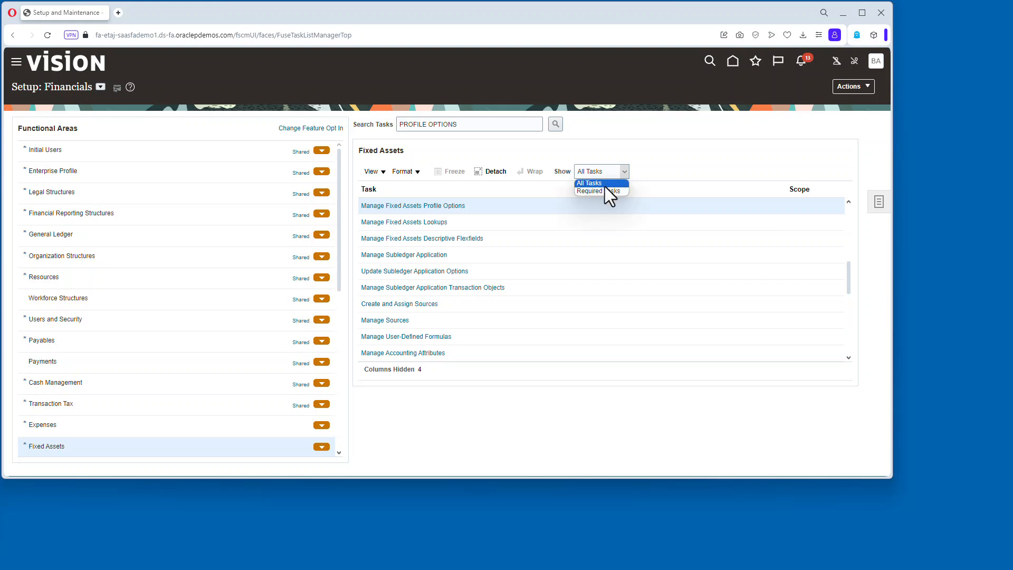
# Show required Fixed Assets tasks, open Manage Asset Books and start creating a new book.
pyautogui.click(605, 190)
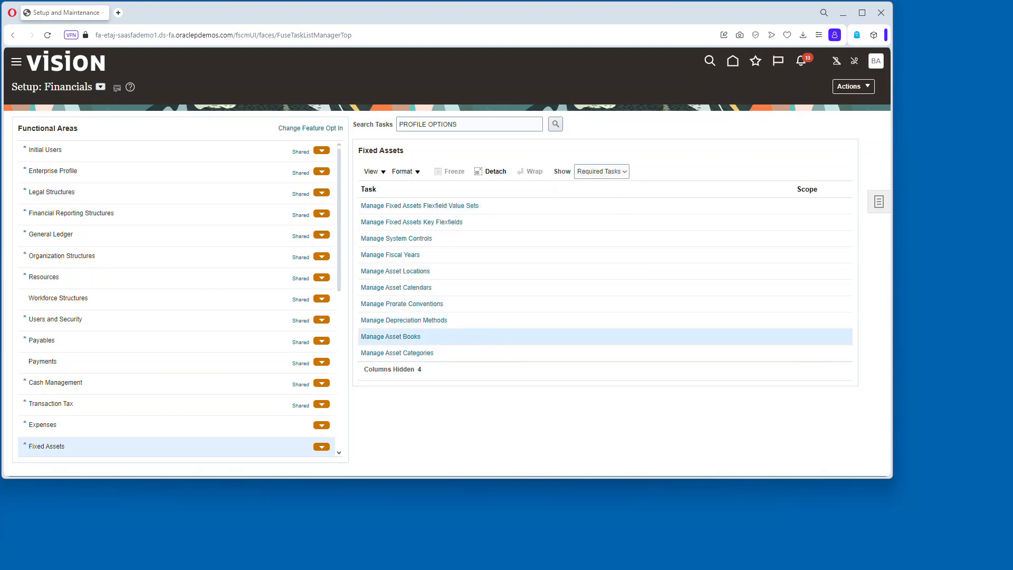
pyautogui.click(117, 448)
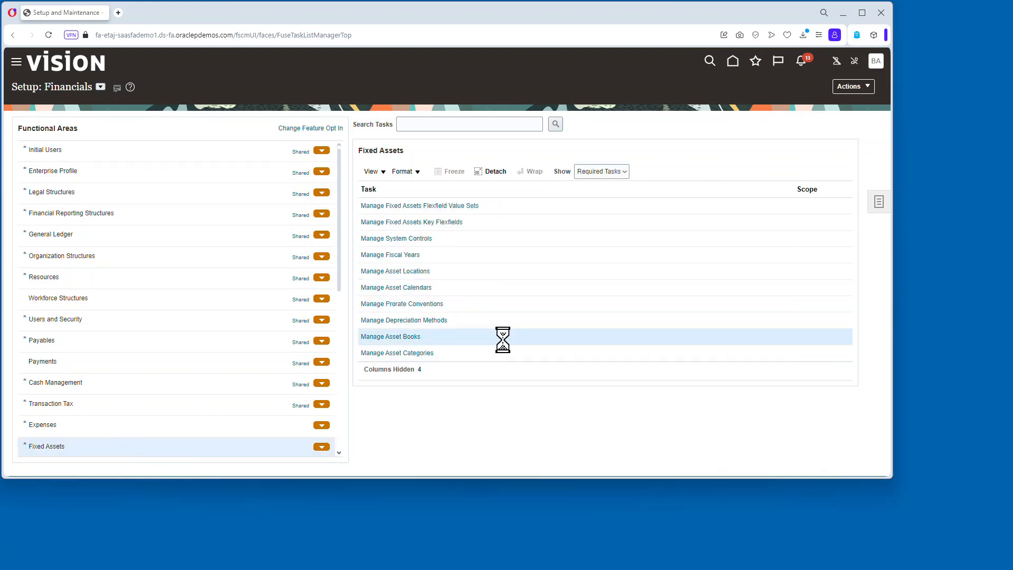
pyautogui.click(397, 336)
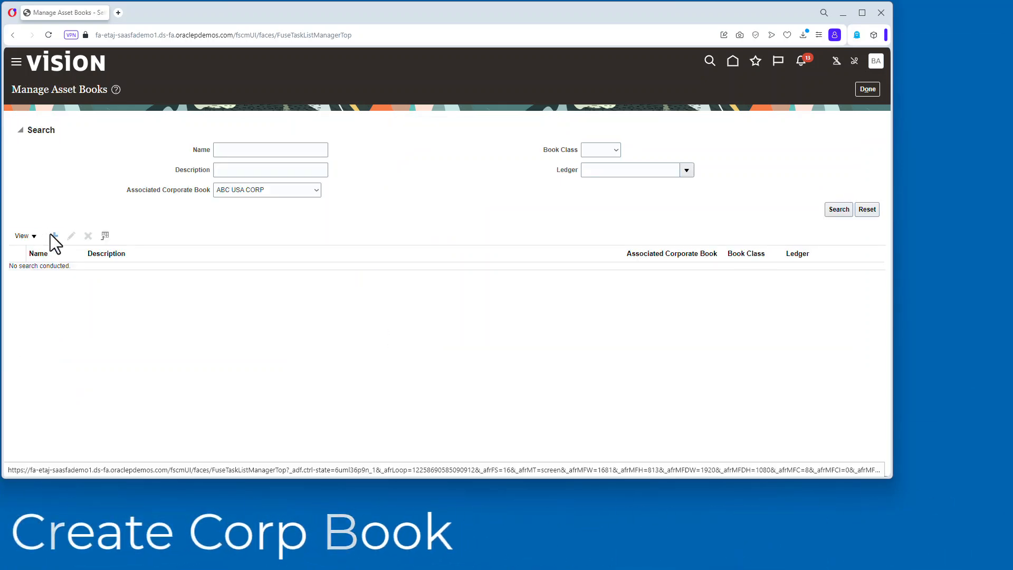
pyautogui.click(56, 236)
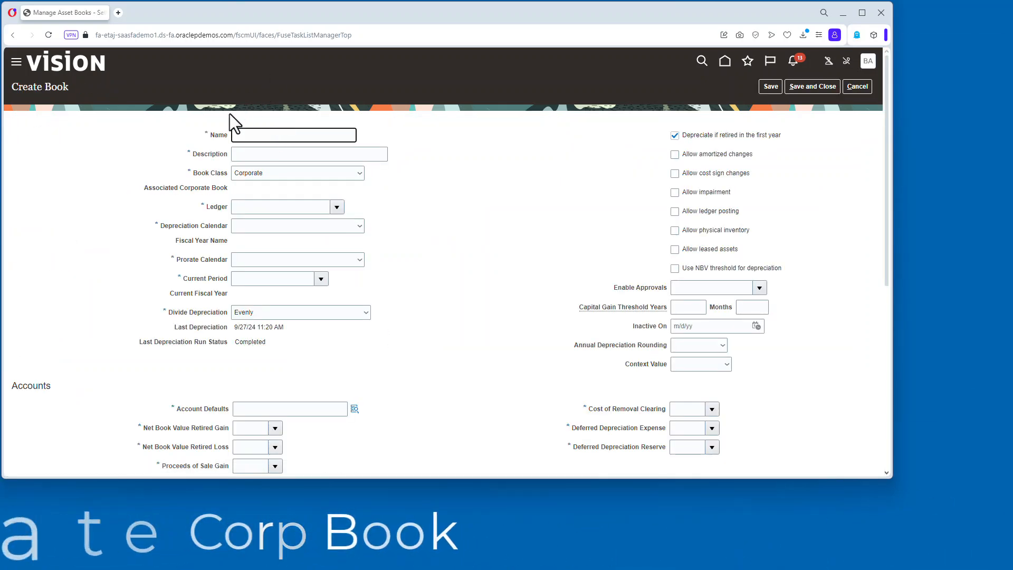
# Name the book SUPER UNIV BOOK with the same description and assign ledger SuperU US.
pyautogui.write('SUPER UNIV BOOK')
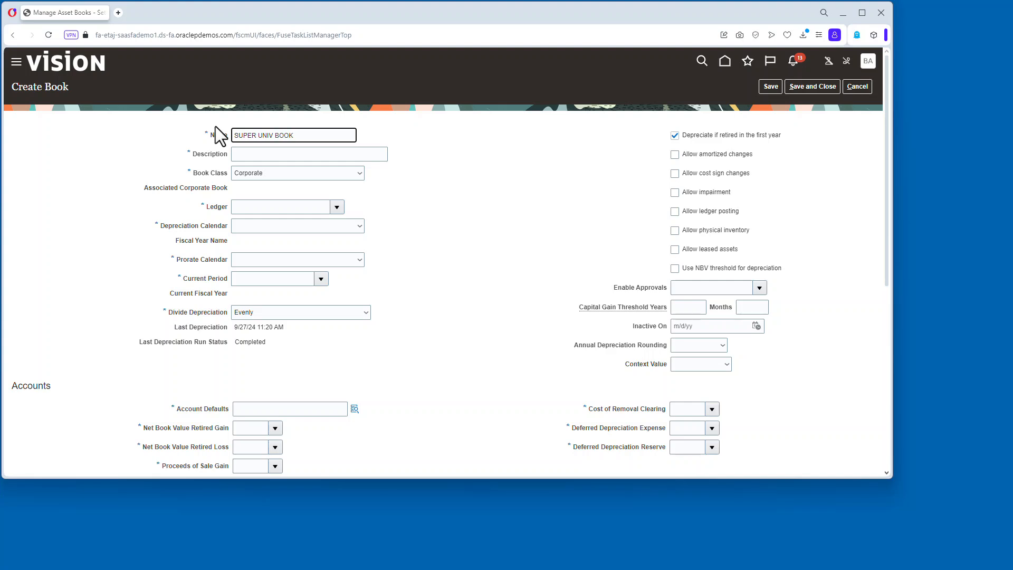
pyautogui.click(300, 154)
pyautogui.click(264, 153)
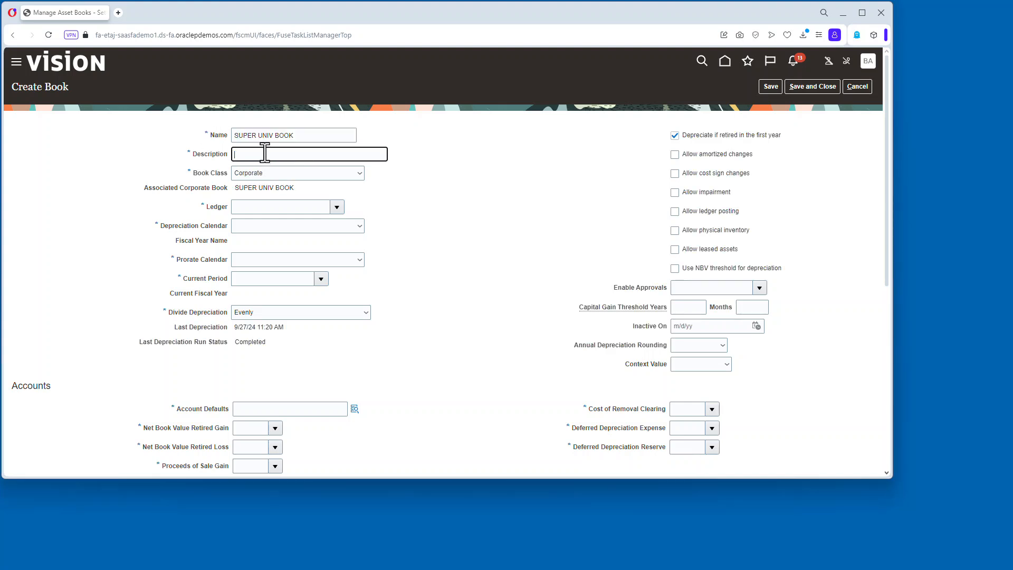
pyautogui.click(314, 202)
pyautogui.write('Super')
pyautogui.press('Tab')
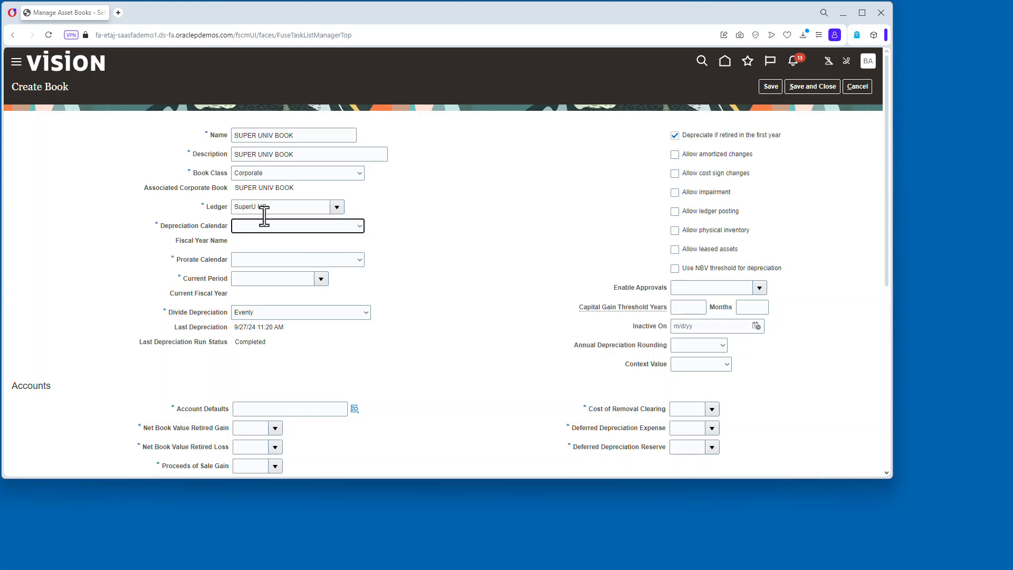
# Set the depreciation and prorate calendars to Super Asset Cal and the current period to JUN-24.
pyautogui.click(261, 224)
pyautogui.click(299, 294)
pyautogui.click(297, 279)
pyautogui.write('jun-23')
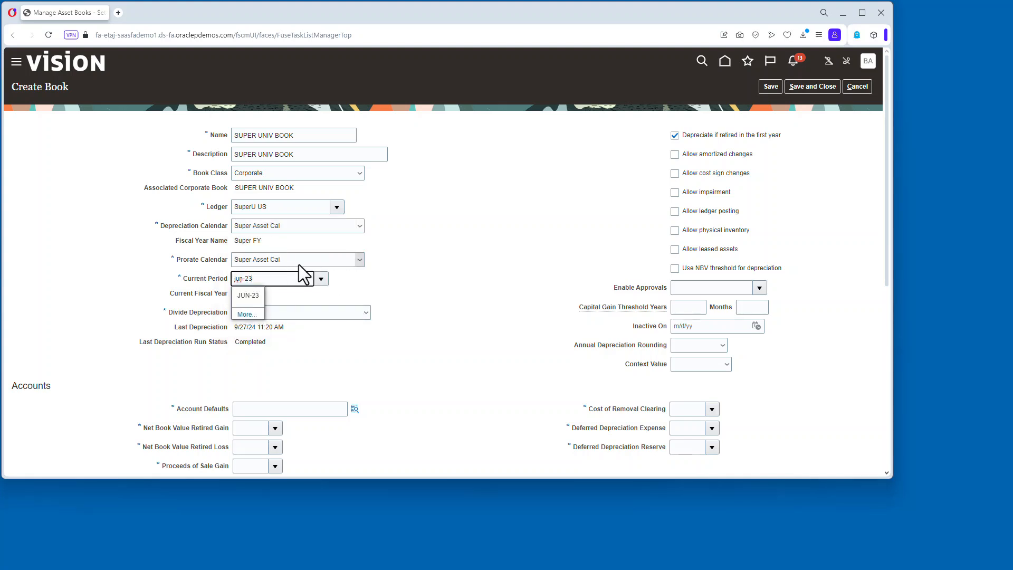
pyautogui.press('BackSpace')
pyautogui.write('4')
pyautogui.click(252, 295)
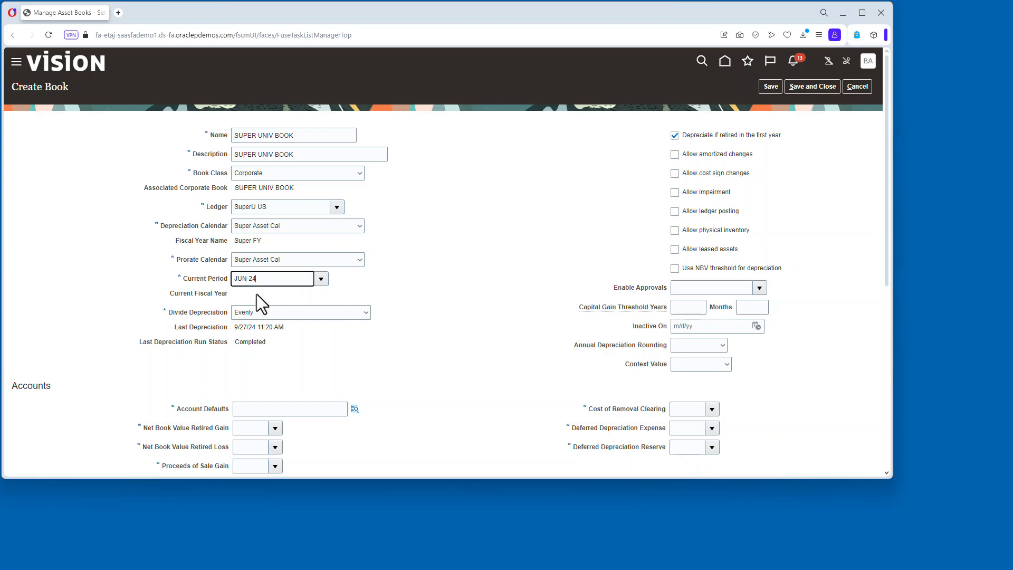
# Set the book's account defaults to fund 1001, account 15101 and department 0000.
pyautogui.scroll(-3, 404, 281)
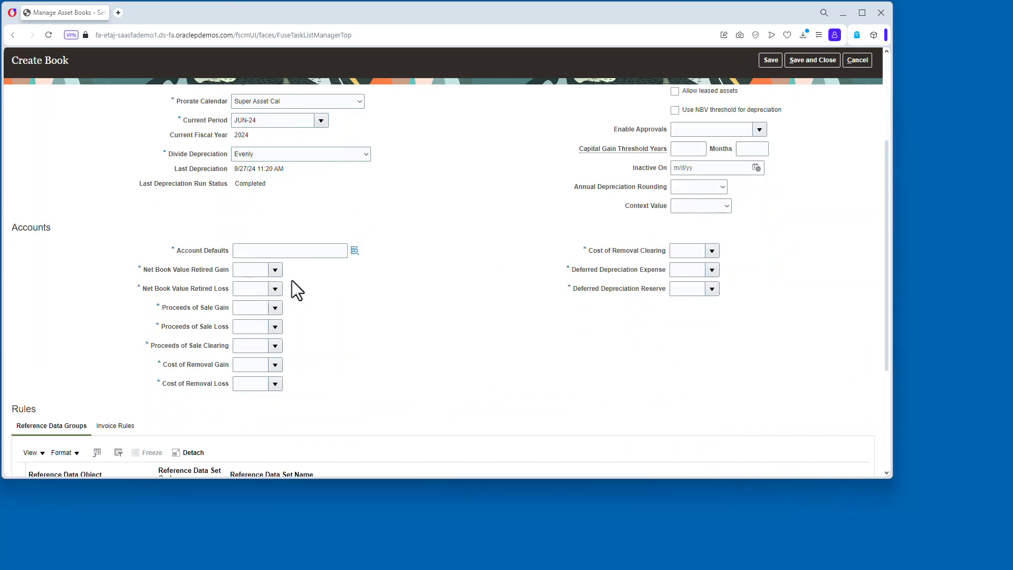
pyautogui.click(354, 250)
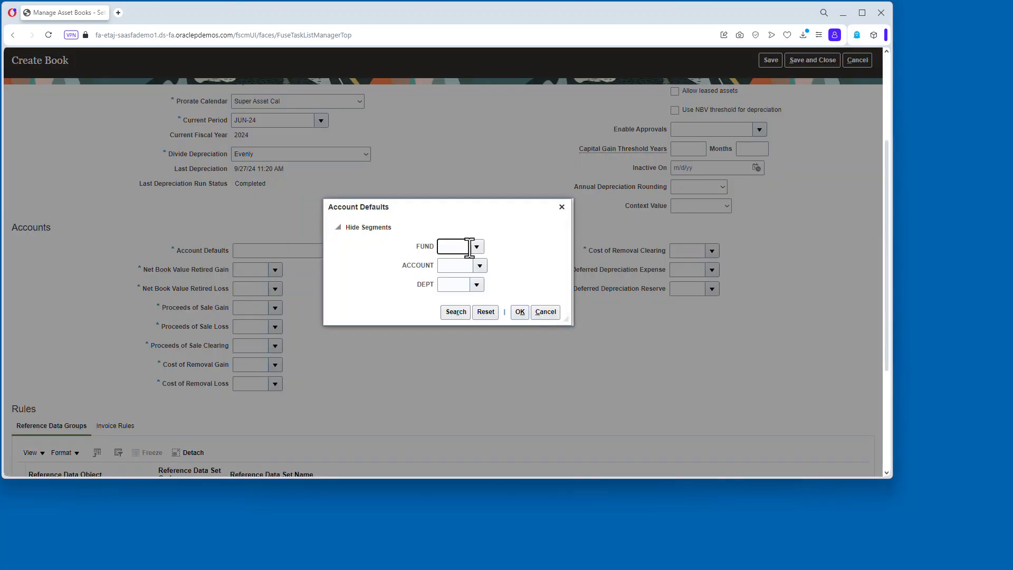
pyautogui.click(463, 265)
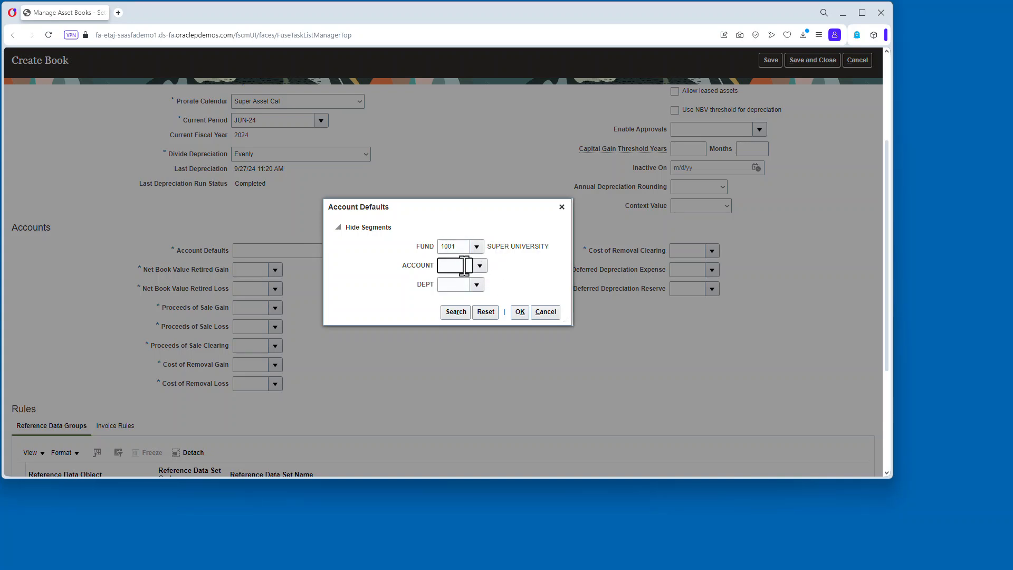
pyautogui.click(480, 265)
pyautogui.click(532, 347)
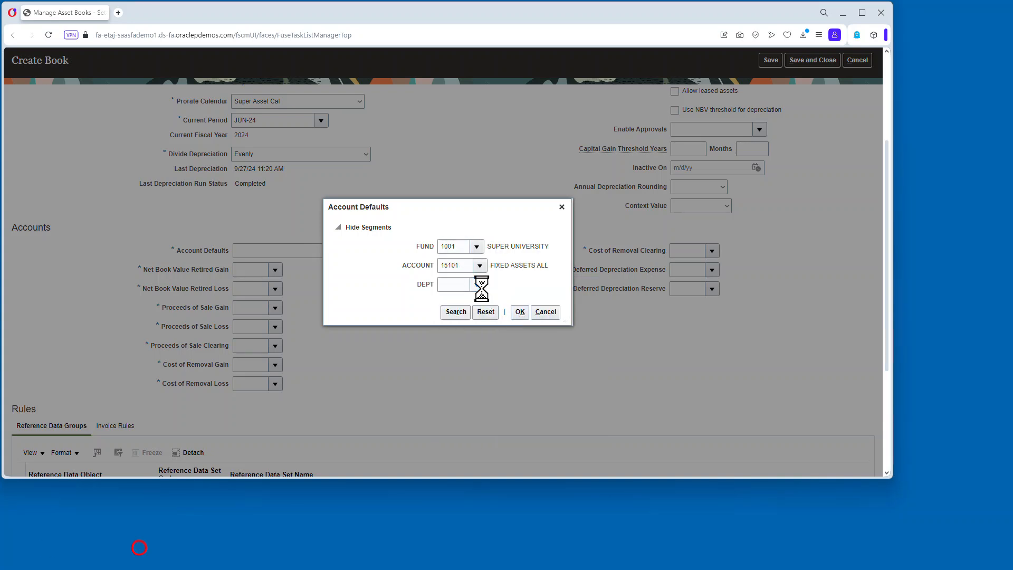
pyautogui.click(480, 286)
pyautogui.click(495, 304)
pyautogui.click(520, 312)
# Assign account 19101 to every retirement, sale, cost-of-removal and deferred depreciation account of the book.
pyautogui.click(275, 270)
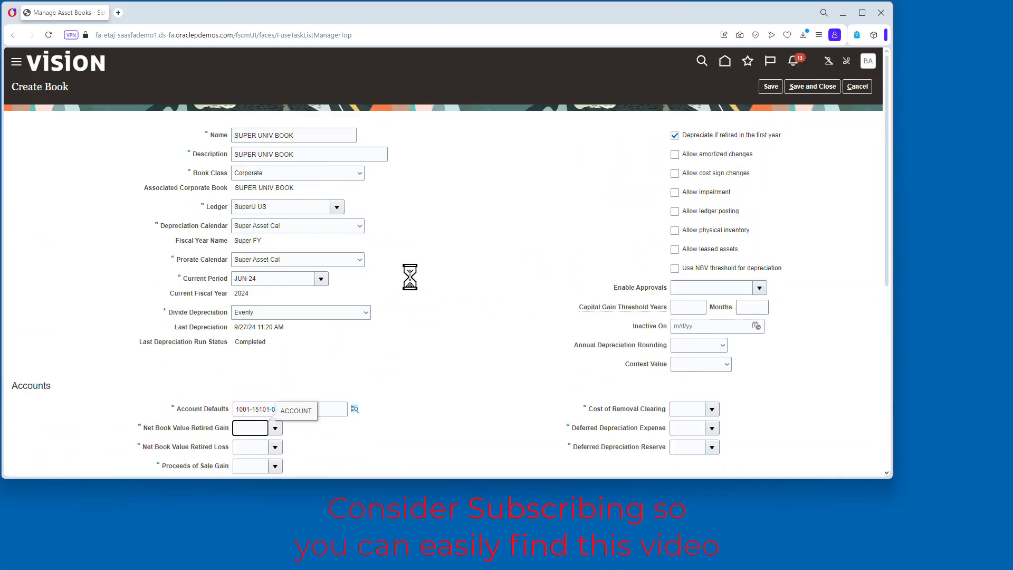
pyautogui.scroll(-2, 473, 248)
pyautogui.doubleClick(262, 320)
pyautogui.hotkey('ctrl', 'c')
pyautogui.press('Tab')
pyautogui.hotkey('ctrl', 'v')
pyautogui.press('Tab')
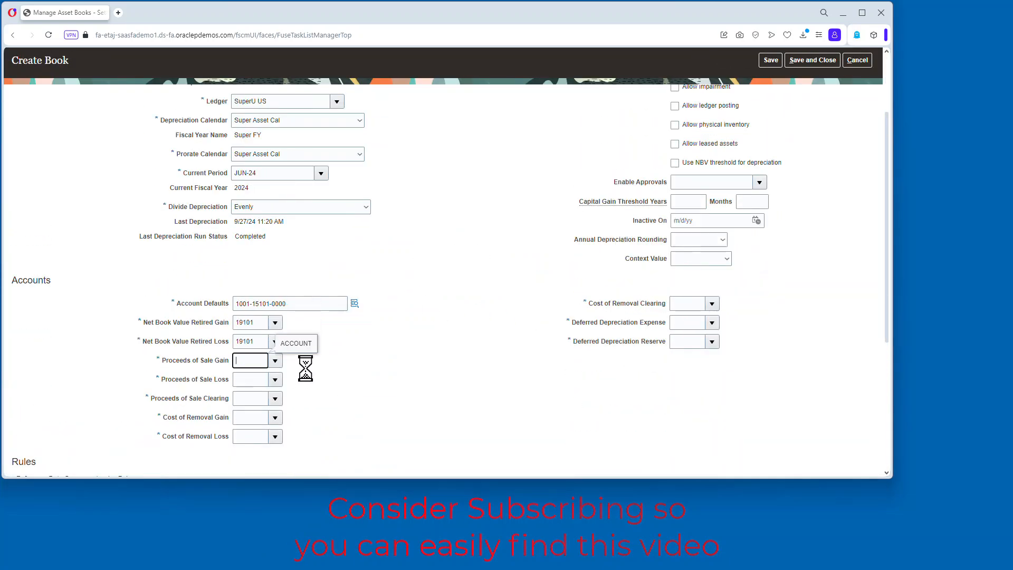
pyautogui.hotkey('ctrl', 'v')
pyautogui.press('Tab')
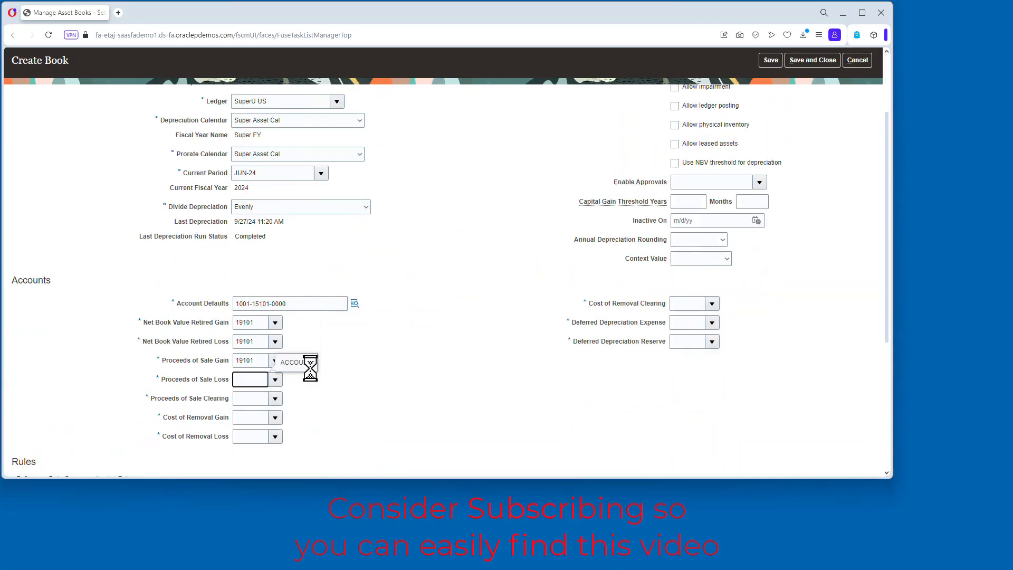
pyautogui.press('Tab')
pyautogui.hotkey('ctrl', 'v')
pyautogui.press('Tab')
pyautogui.hotkey('ctrl', 'v')
pyautogui.press('Tab')
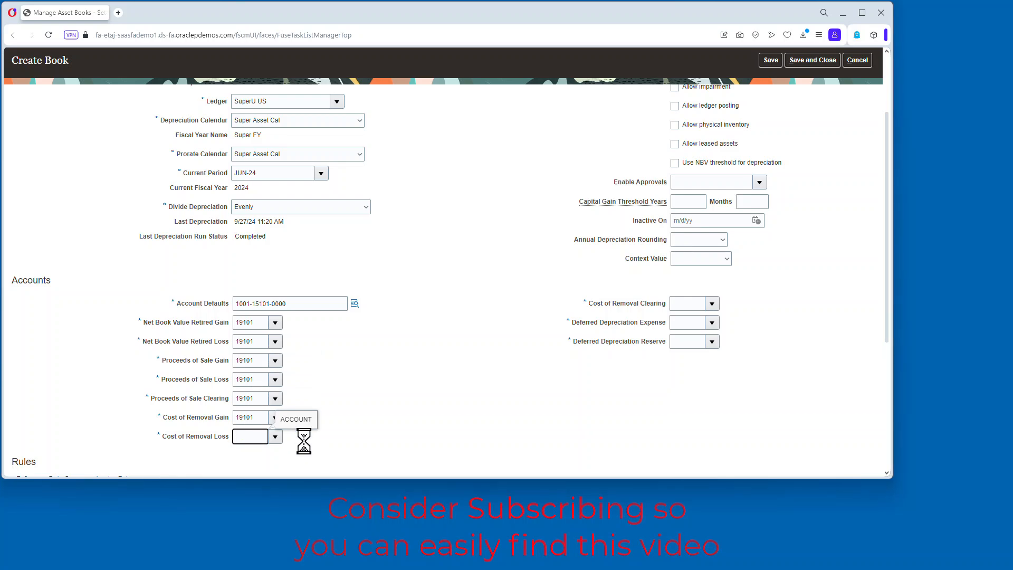
pyautogui.hotkey('ctrl', 'v')
pyautogui.press('Tab')
pyautogui.hotkey('ctrl', 'v')
pyautogui.press('Tab')
pyautogui.hotkey('ctrl', 'v')
pyautogui.press('Tab')
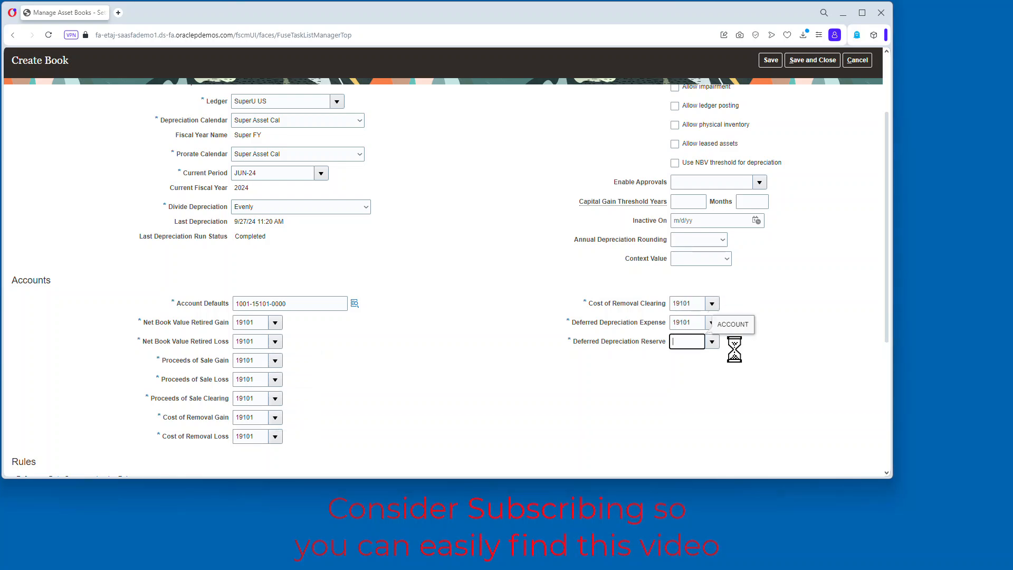
pyautogui.hotkey('ctrl', 'v')
# Review the book's settings, save SUPER UNIV BOOK and return to the Financials setup task list.
pyautogui.scroll(-1, 755, 342)
pyautogui.click(118, 244)
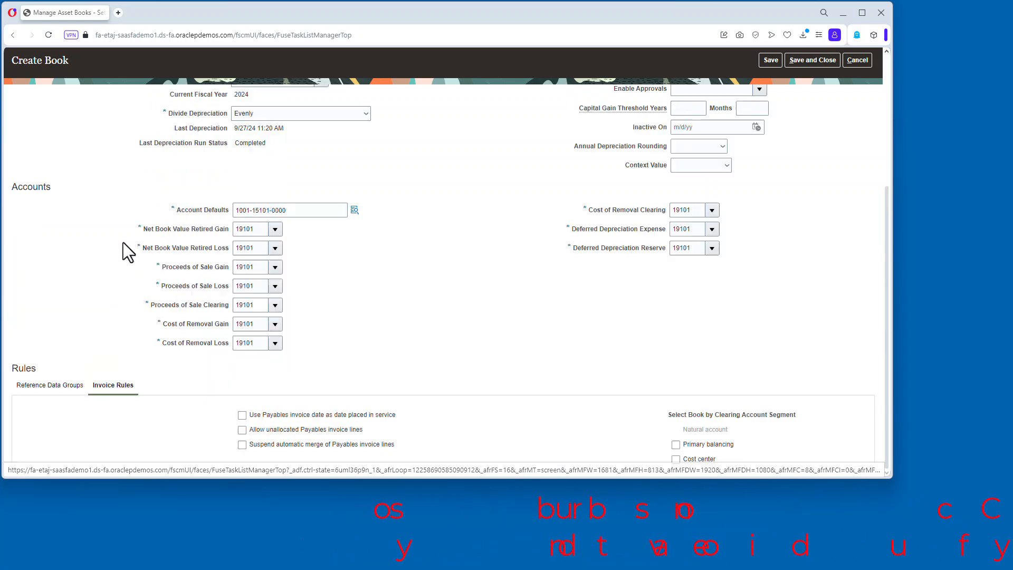
pyautogui.scroll(4, 687, 433)
pyautogui.scroll(-4, 245, 442)
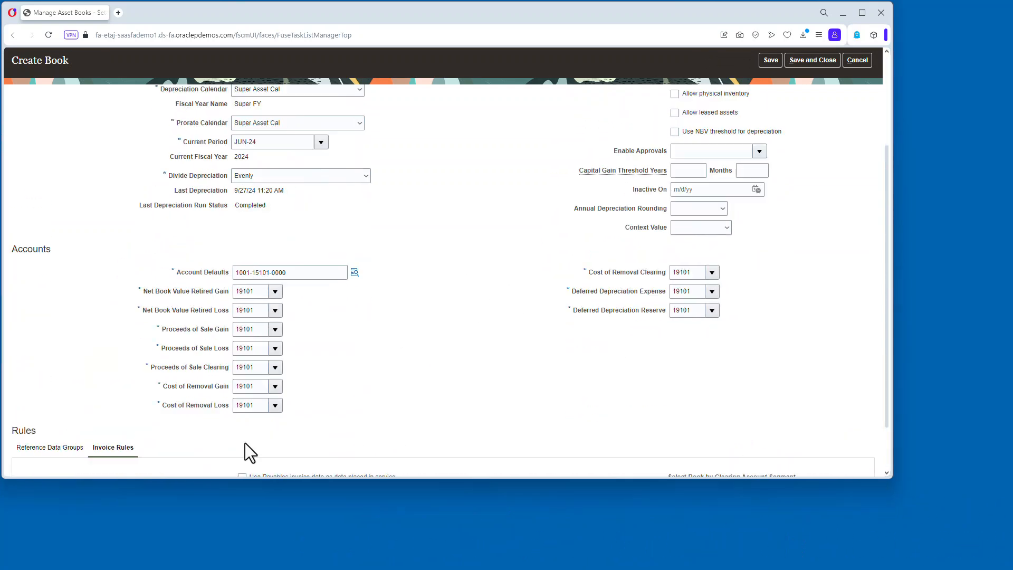
pyautogui.click(39, 390)
pyautogui.scroll(4, 727, 281)
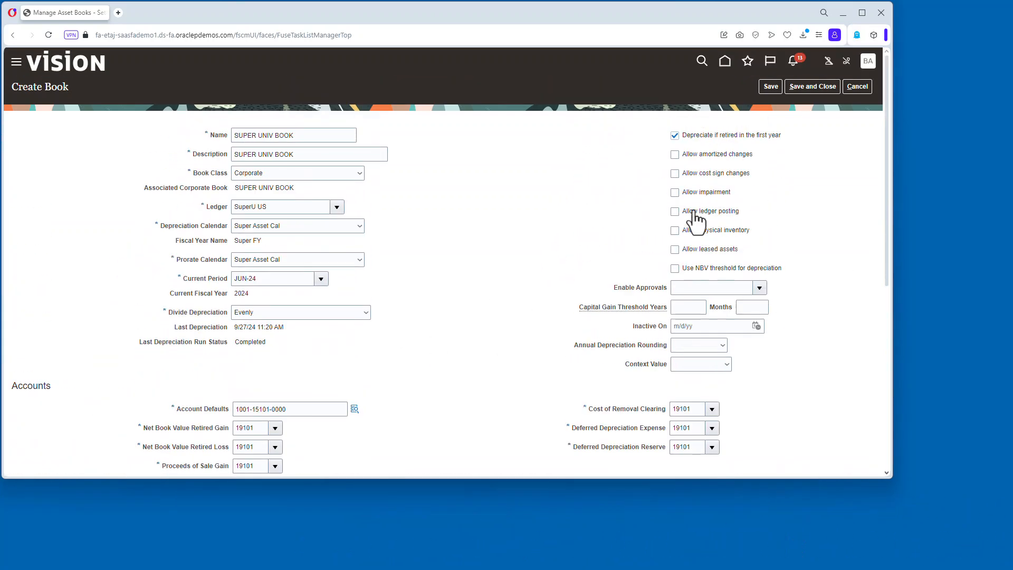
pyautogui.click(770, 87)
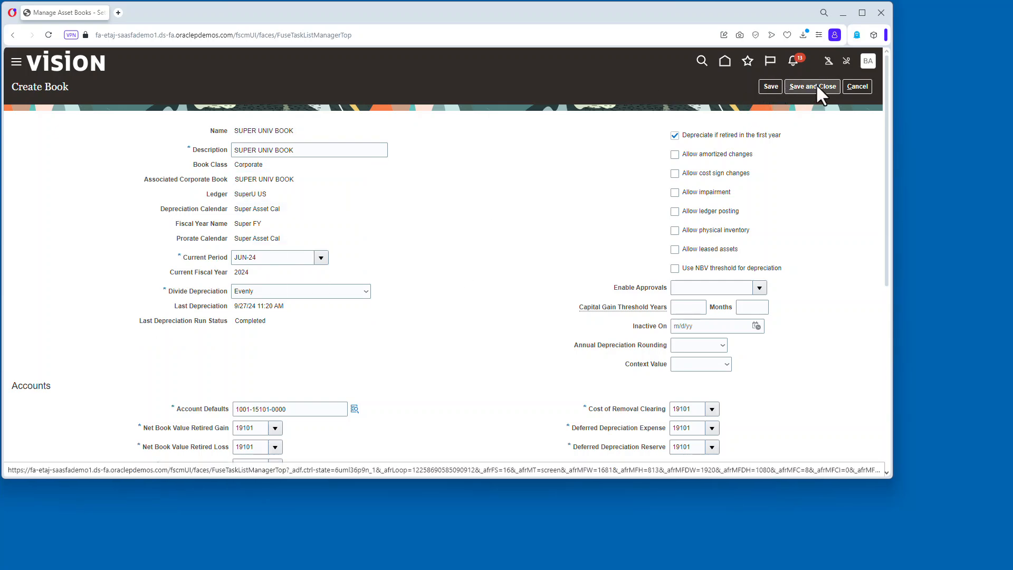
pyautogui.click(859, 89)
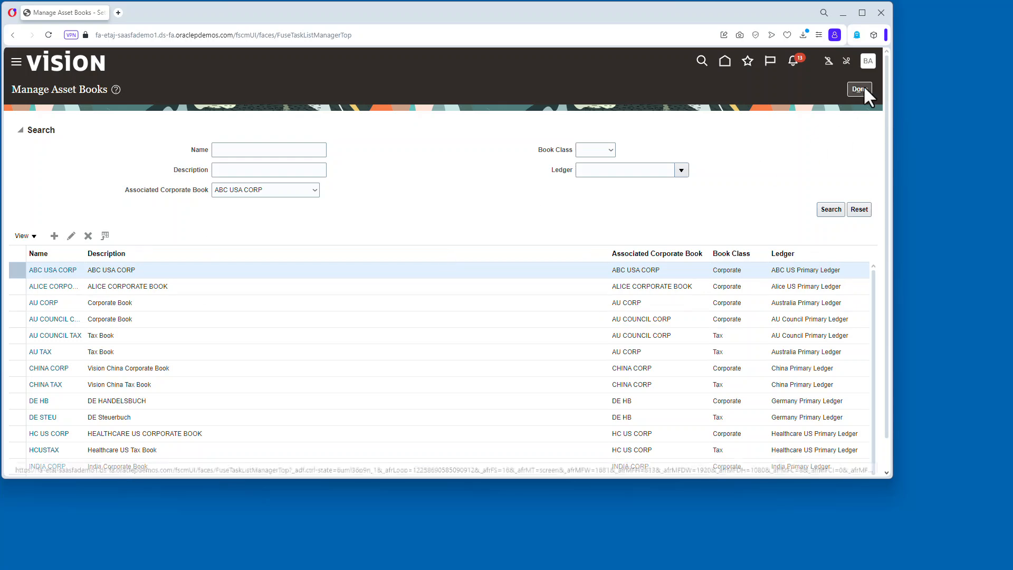
pyautogui.click(119, 236)
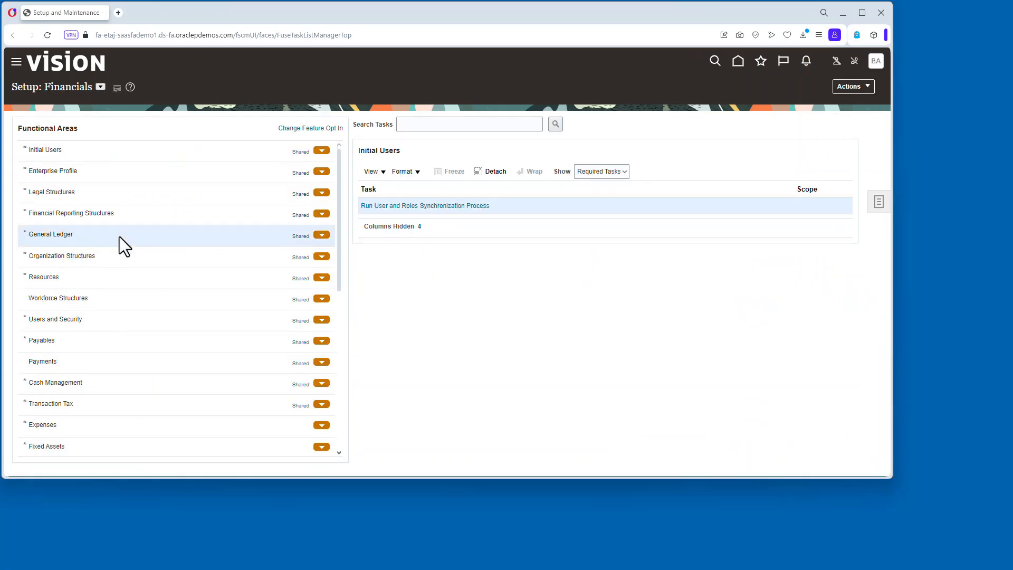
# Open the General Ledger tasks and create a secondary ledger named SuperU GASB SL.
pyautogui.moveTo(812, 244)
pyautogui.click(424, 240)
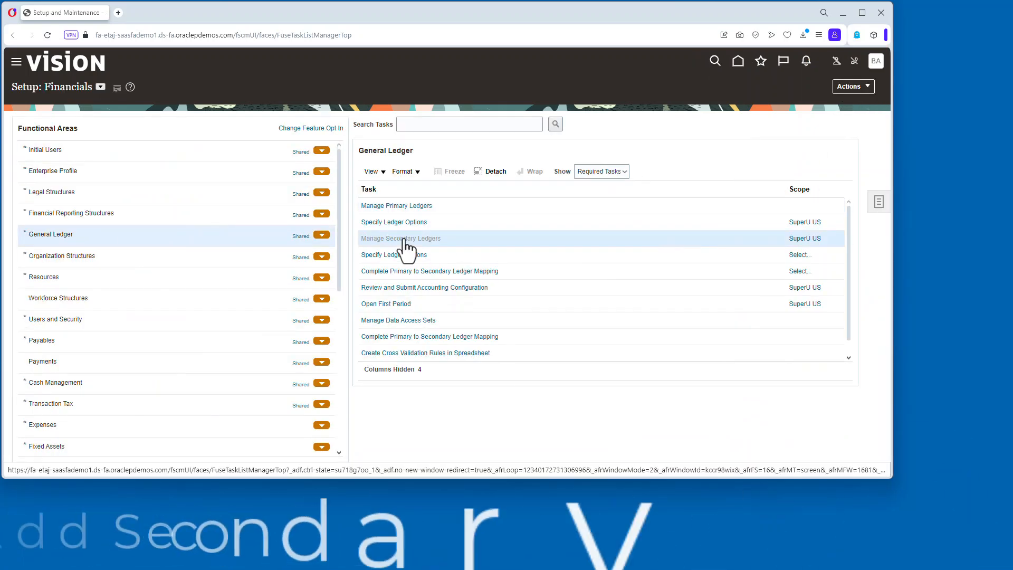
pyautogui.click(86, 130)
pyautogui.click(503, 140)
pyautogui.write('SuperU')
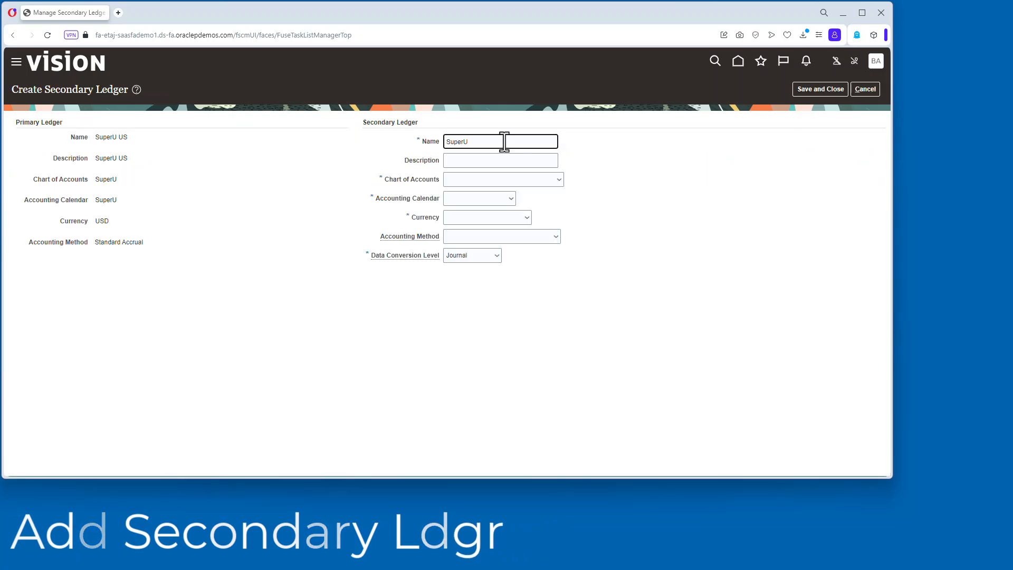
pyautogui.write(' GASB SL')
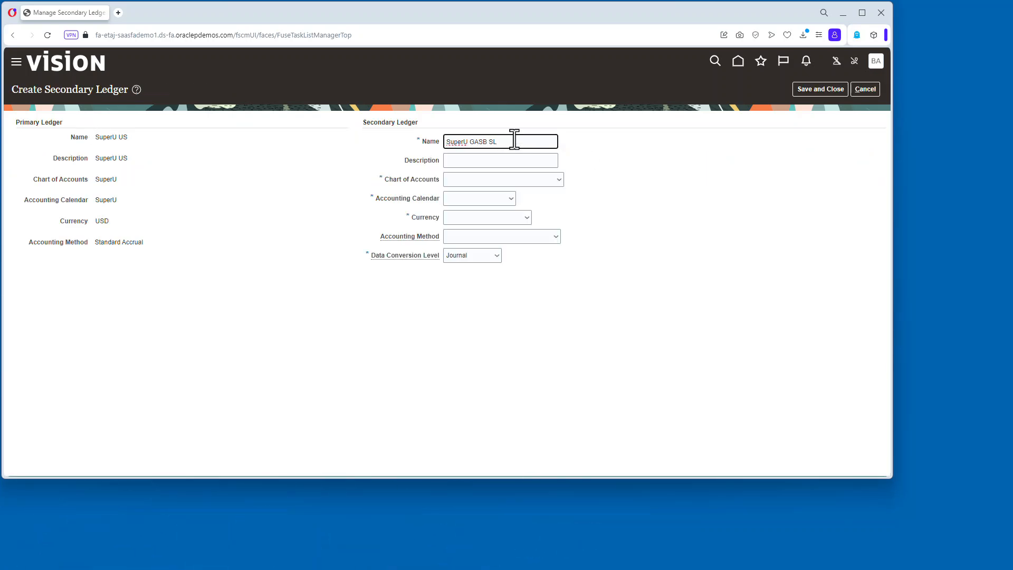
# Set the secondary ledger's description to SuperU GASB SL, chart of accounts SuperU and accounting calendar SuperU.
pyautogui.click(492, 154)
pyautogui.click(480, 179)
pyautogui.press('a')
pyautogui.press('s')
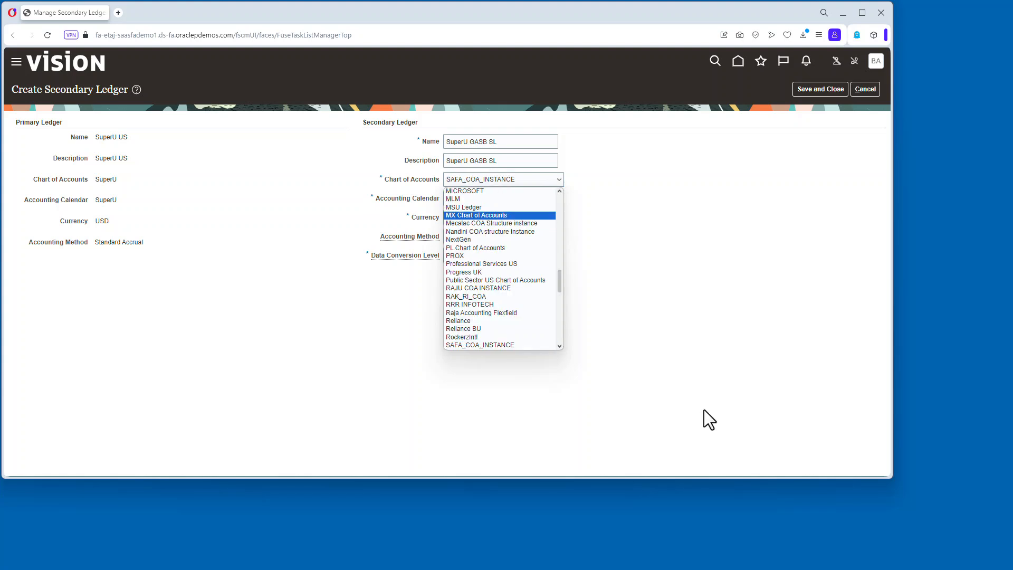
pyautogui.click(557, 344)
pyautogui.click(557, 344)
pyautogui.click(543, 257)
pyautogui.click(512, 197)
pyautogui.press('s')
pyautogui.click(514, 366)
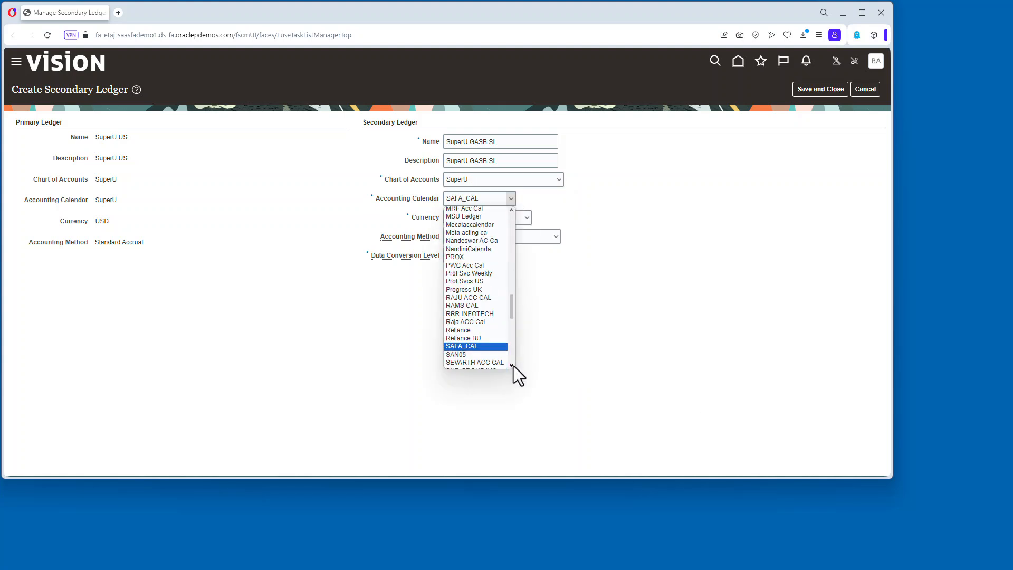
pyautogui.click(513, 366)
pyautogui.click(513, 366)
pyautogui.click(513, 366)
pyautogui.click(494, 351)
# Set currency USD - US Dollar, accounting method Standard Accrual and data conversion level Subledger, then save the secondary ledger.
pyautogui.click(523, 218)
pyautogui.press('u')
pyautogui.click(486, 359)
pyautogui.click(499, 241)
pyautogui.click(485, 256)
pyautogui.click(479, 255)
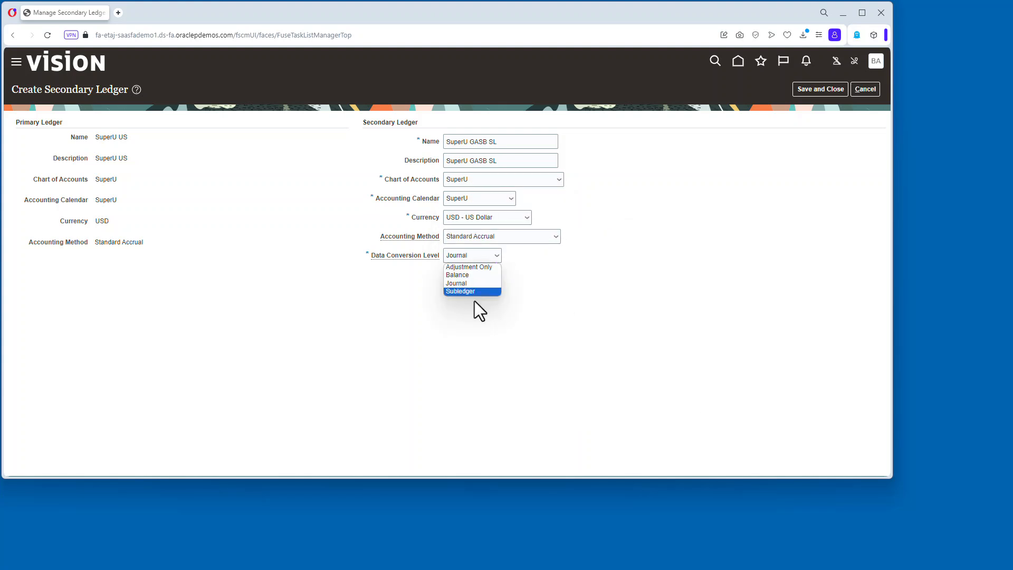
pyautogui.click(471, 292)
pyautogui.click(797, 238)
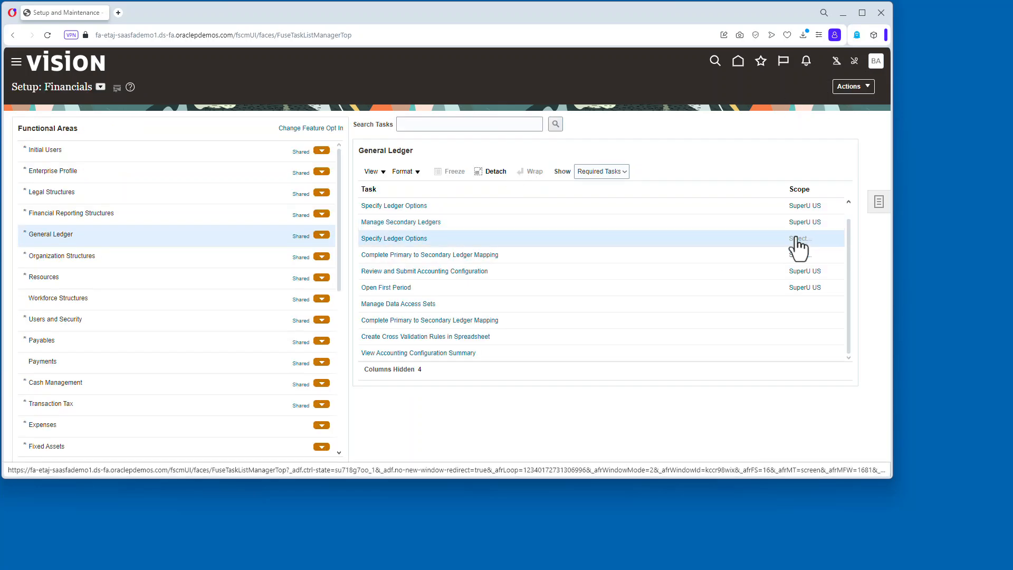
# Open Specify Ledger Options for SuperU GASB SL and set the first opened period to Jun-24.
pyautogui.click(460, 297)
pyautogui.click(442, 325)
pyautogui.click(506, 317)
pyautogui.click(294, 338)
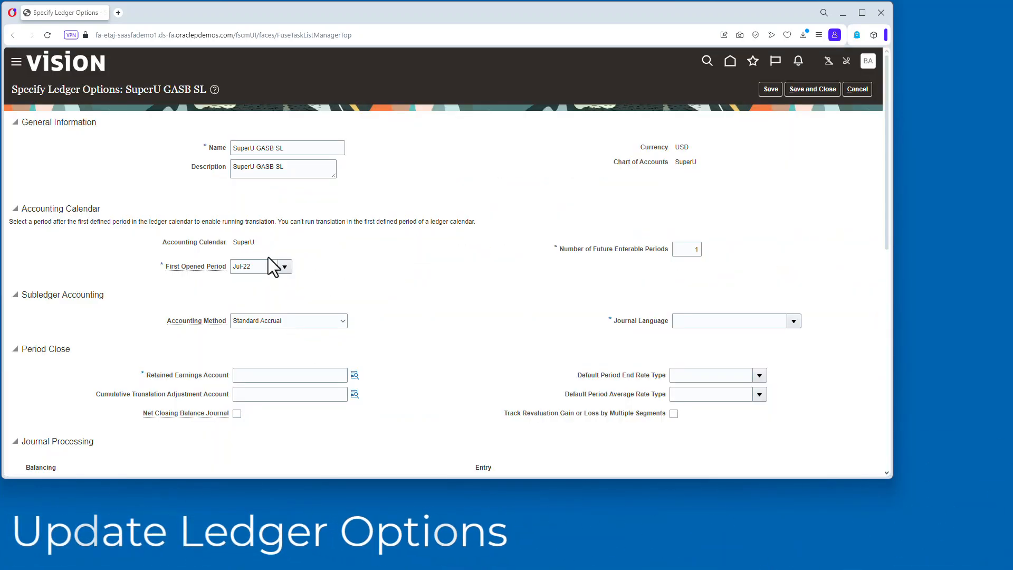
pyautogui.click(261, 264)
pyautogui.press('BackSpace')
pyautogui.press('BackSpace')
pyautogui.press('BackSpace')
pyautogui.press('BackSpace')
pyautogui.write('n')
pyautogui.click(246, 300)
# Set the secondary ledger's journal language to American English.
pyautogui.click(793, 321)
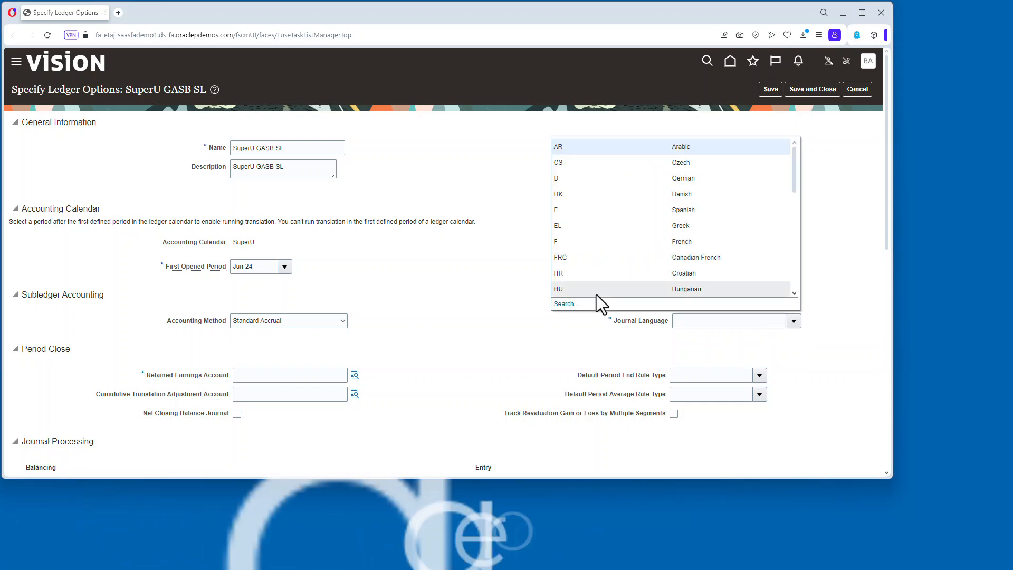
pyautogui.click(591, 301)
pyautogui.write('US')
pyautogui.click(527, 273)
pyautogui.click(530, 327)
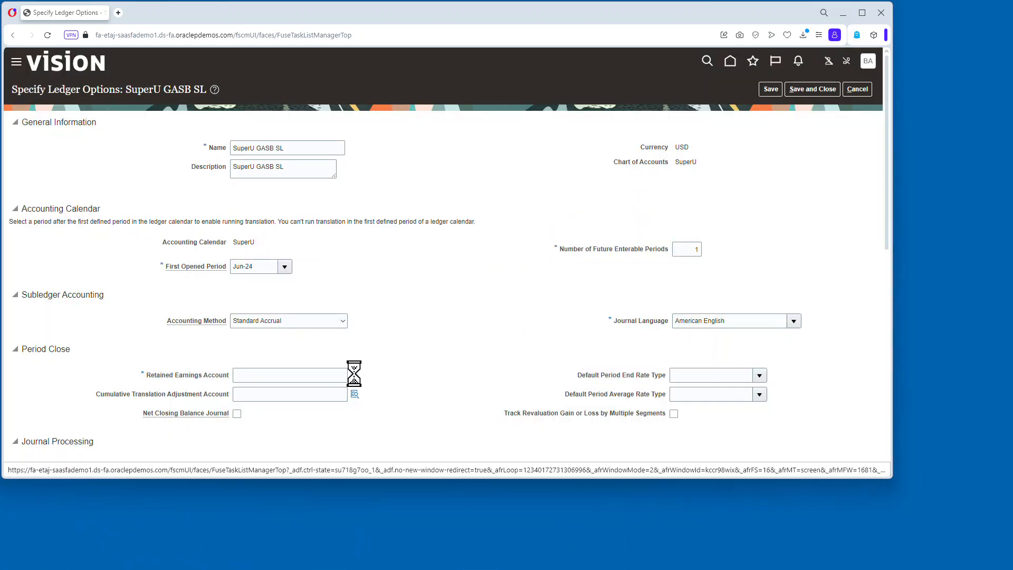
pyautogui.click(354, 375)
pyautogui.click(459, 266)
pyautogui.write('31')
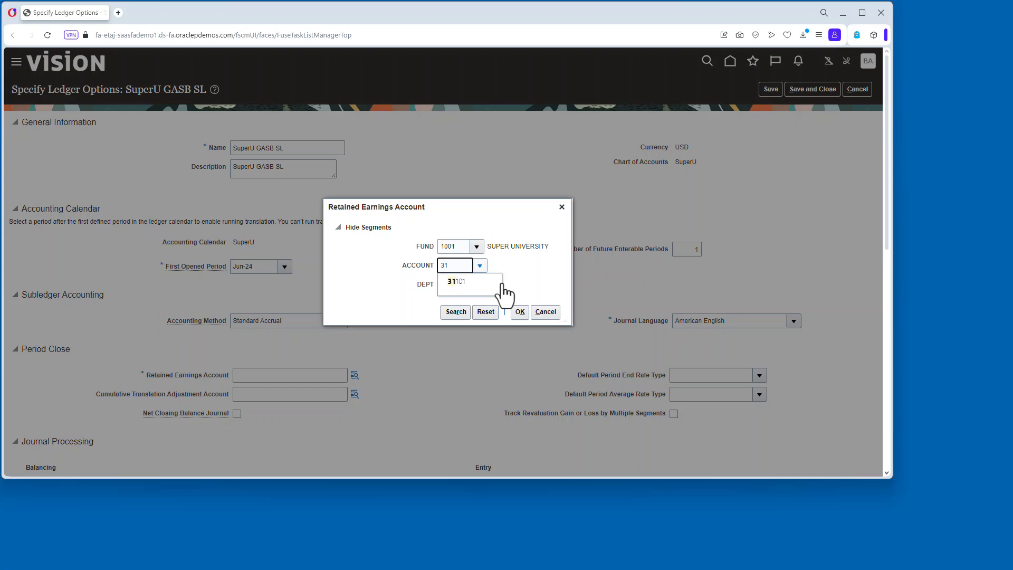
pyautogui.click(477, 283)
pyautogui.click(519, 311)
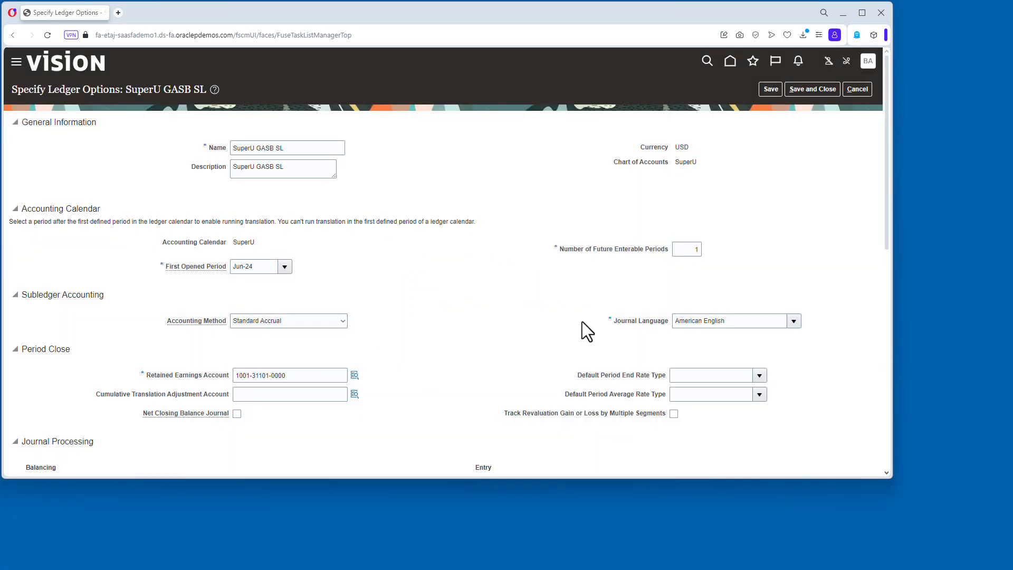
pyautogui.scroll(-5, 580, 316)
pyautogui.scroll(5, 580, 313)
pyautogui.click(770, 89)
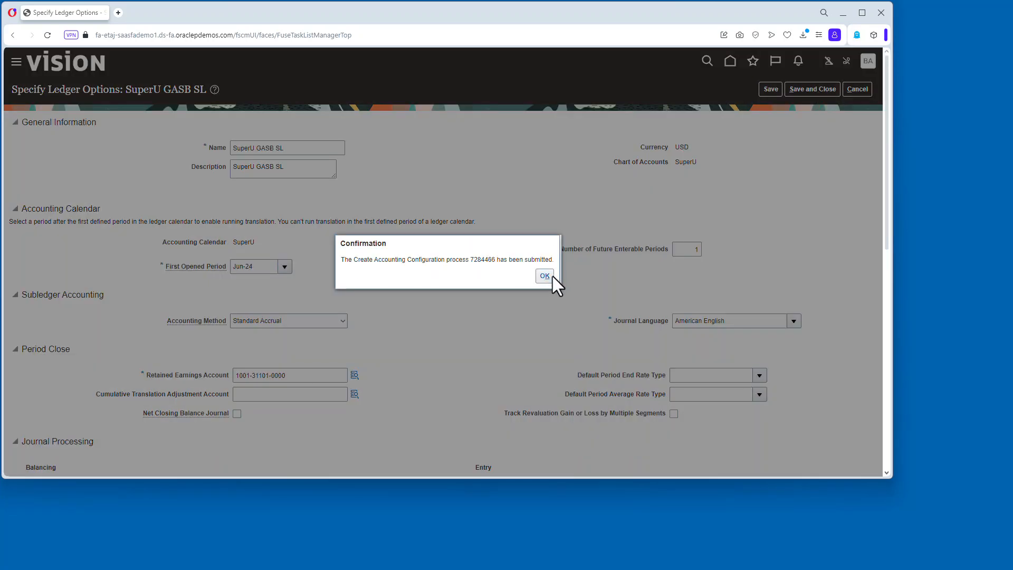
pyautogui.click(551, 277)
pyautogui.click(823, 89)
# Open Monitor Processes from recent items and refresh to review the accounting configuration processes.
pyautogui.click(758, 64)
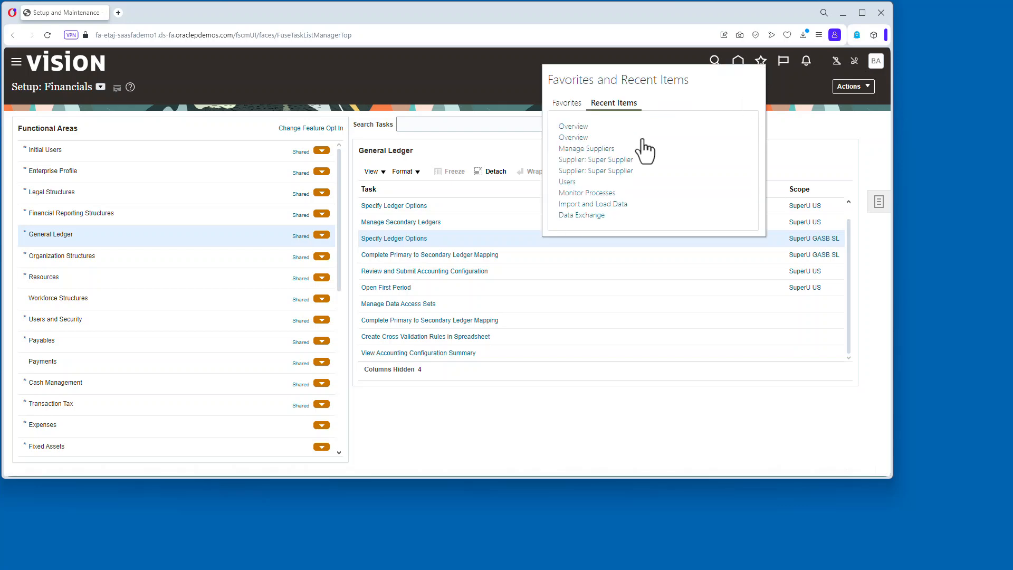
pyautogui.click(567, 104)
pyautogui.click(618, 103)
pyautogui.click(596, 193)
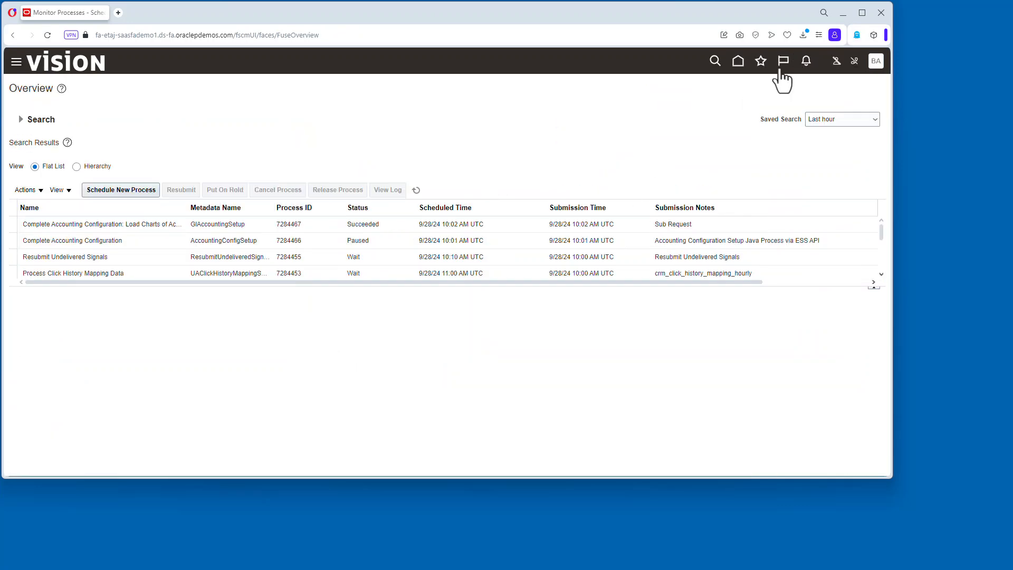
pyautogui.click(761, 61)
pyautogui.click(567, 104)
pyautogui.click(575, 125)
pyautogui.click(493, 192)
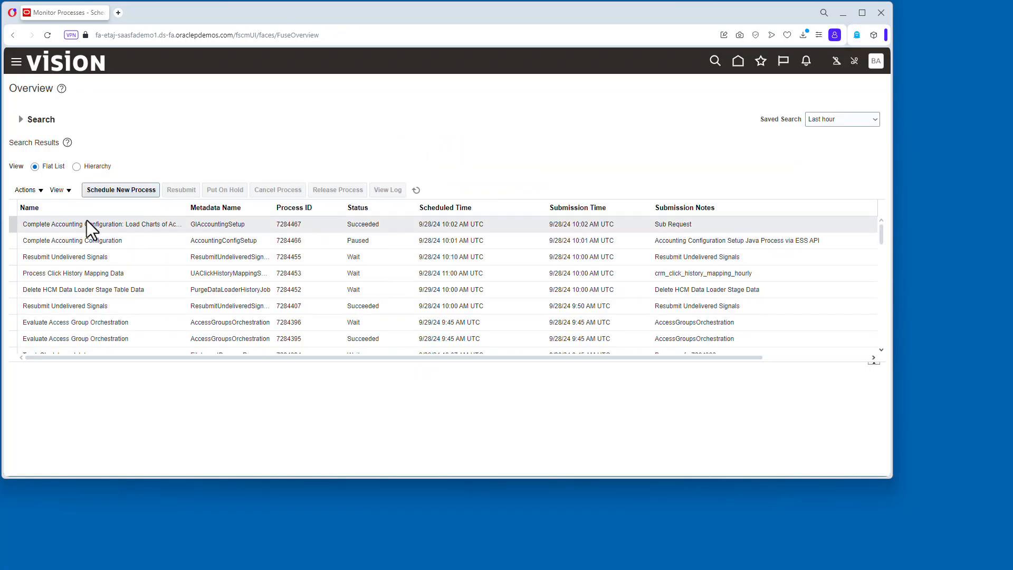
pyautogui.click(416, 190)
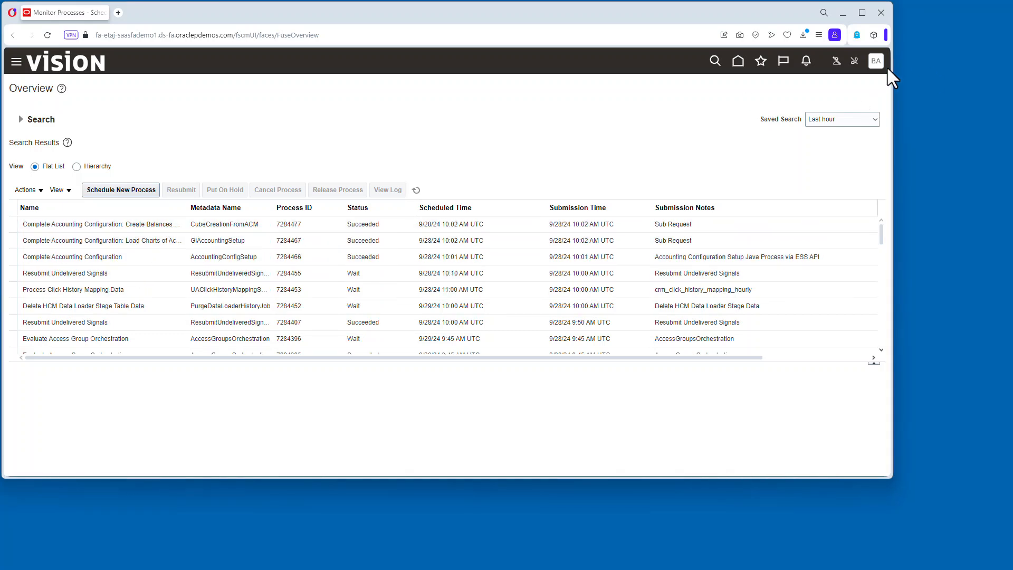
# Open the primary-to-secondary ledger mapping for SuperU GASB SL and set journal transfer for source Other to No.
pyautogui.click(876, 61)
pyautogui.click(697, 221)
pyautogui.click(153, 233)
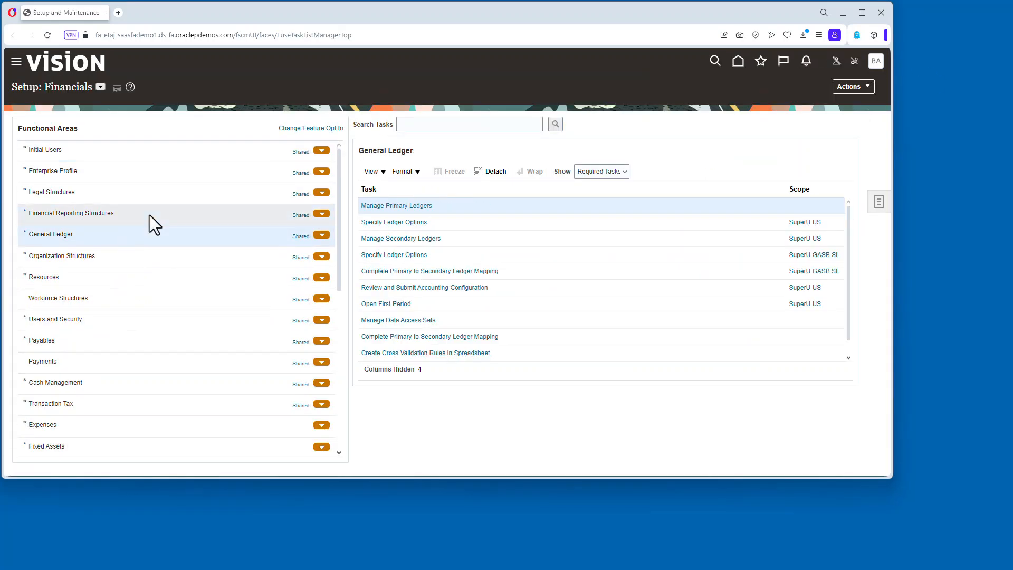
pyautogui.click(488, 271)
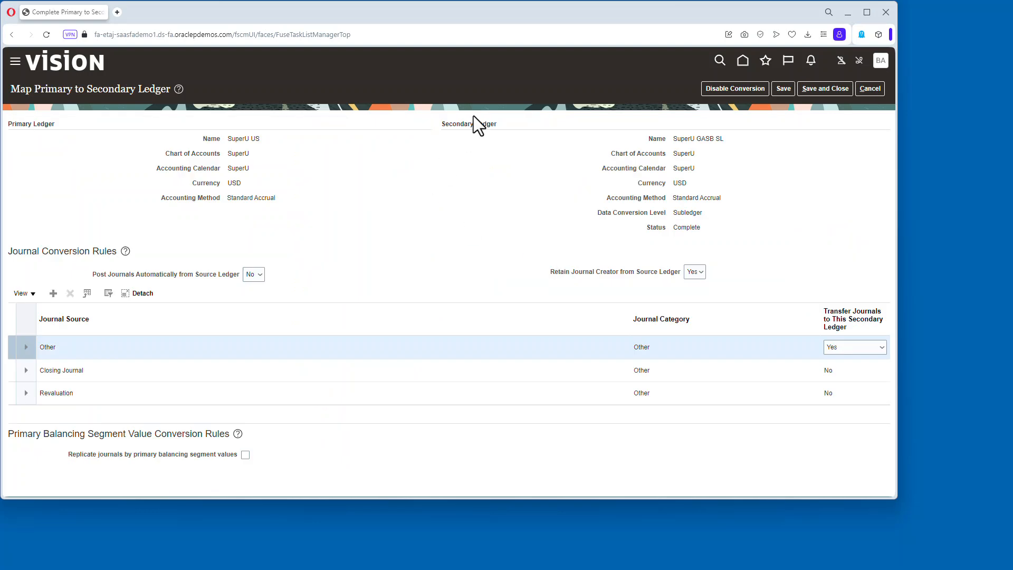
pyautogui.click(840, 347)
pyautogui.click(846, 360)
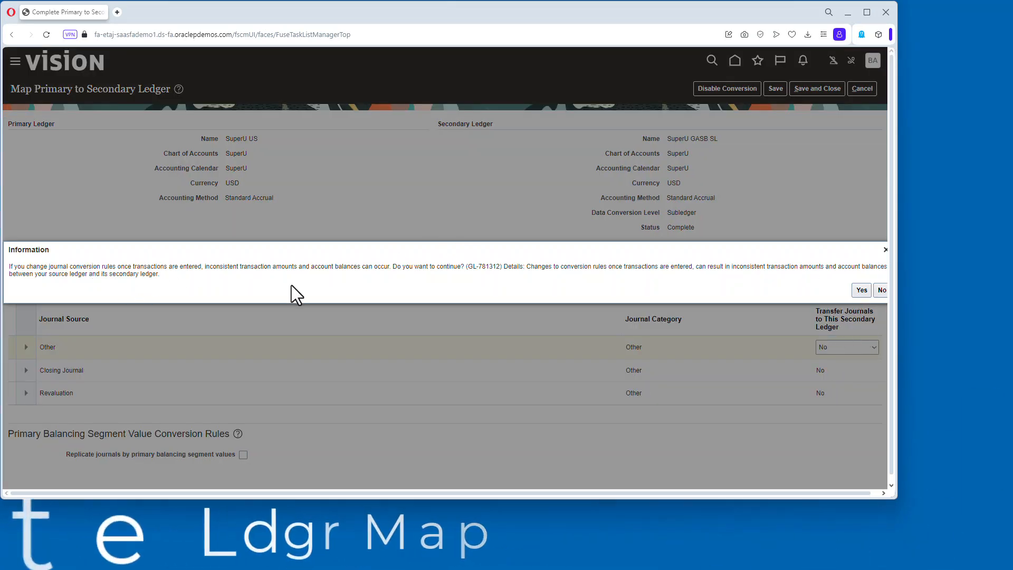
pyautogui.click(861, 290)
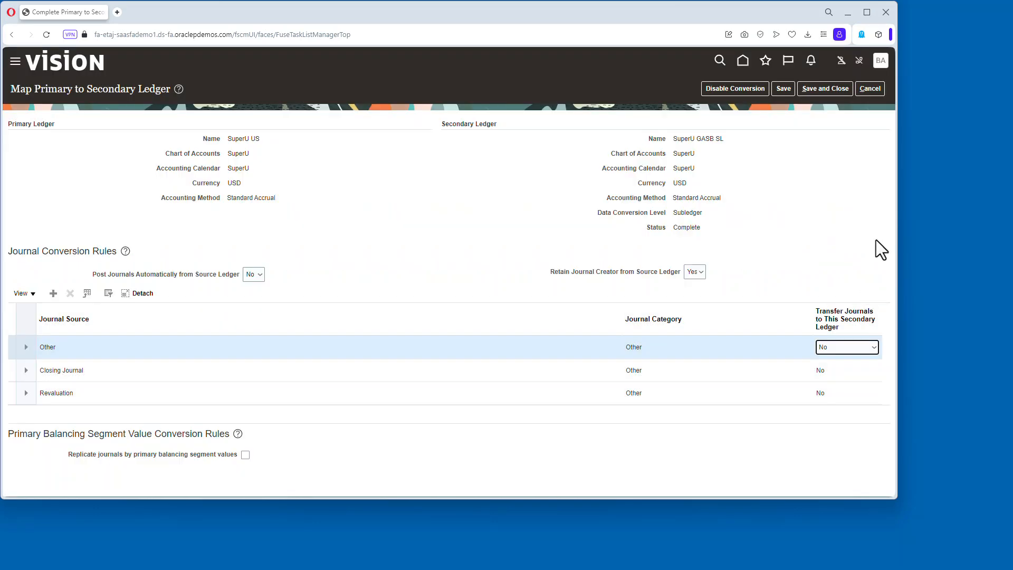
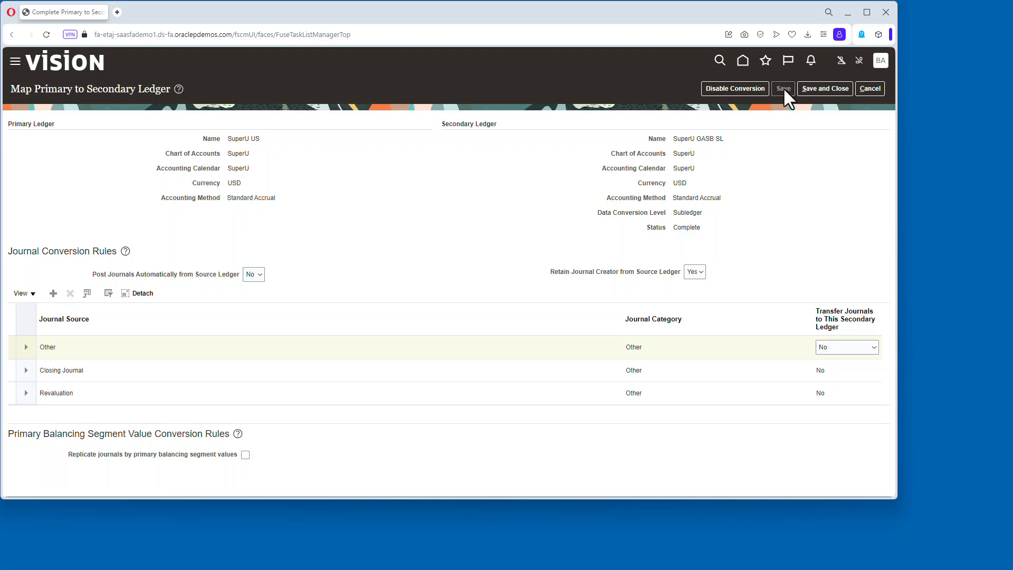
# Save the ledger mapping, then review and submit the accounting configuration for primary ledger SuperU US.
pyautogui.click(821, 88)
pyautogui.click(806, 271)
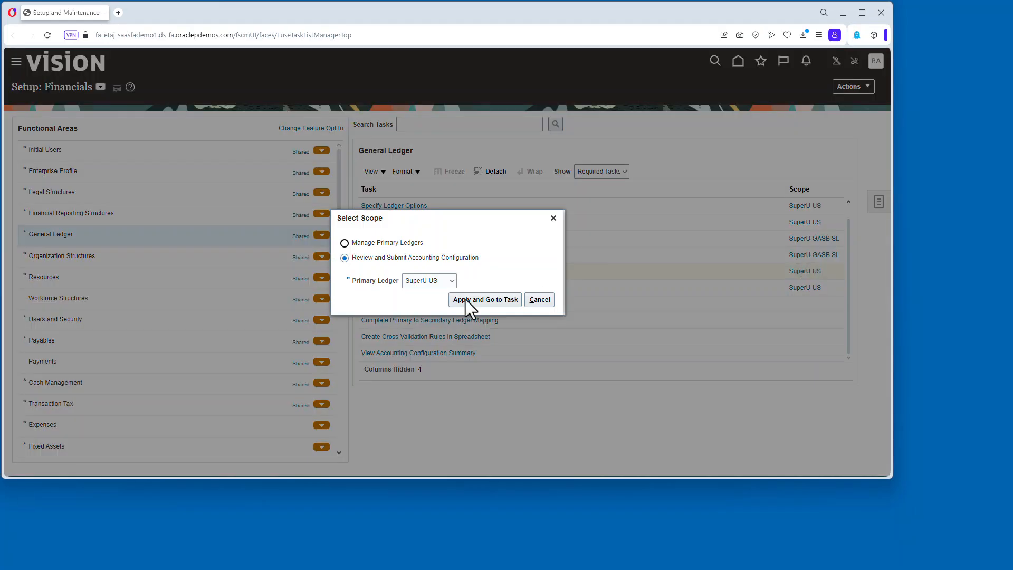
pyautogui.click(465, 299)
pyautogui.click(832, 87)
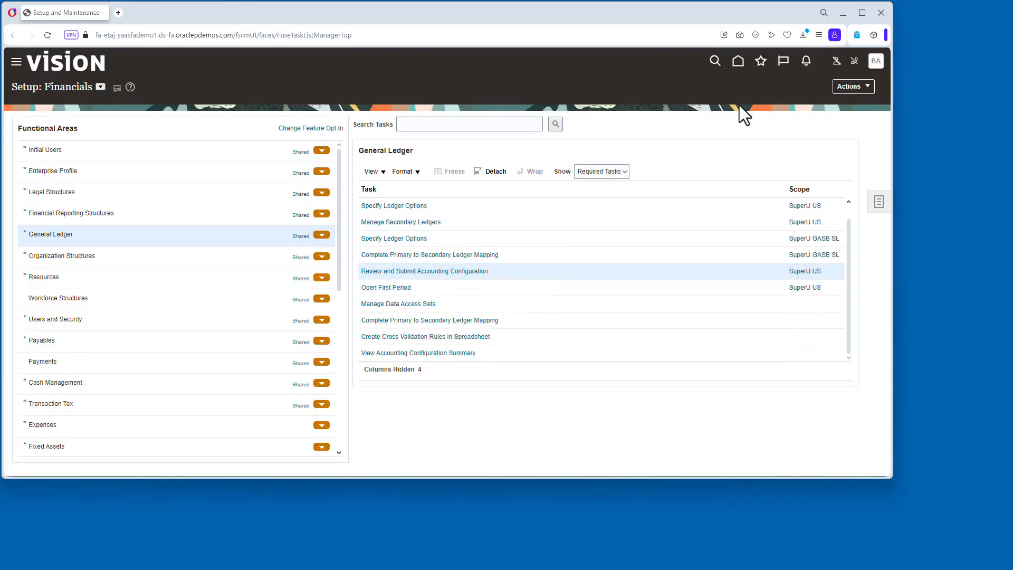
# Open Monitor Processes from recent items and refresh the list to check the accounting configuration processes.
pyautogui.click(760, 60)
pyautogui.click(586, 170)
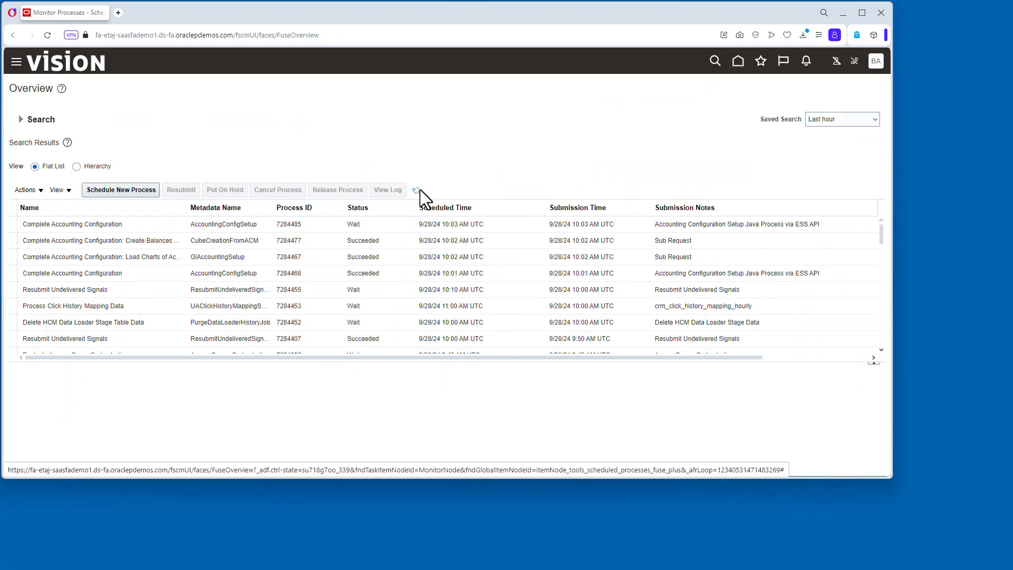
pyautogui.click(417, 190)
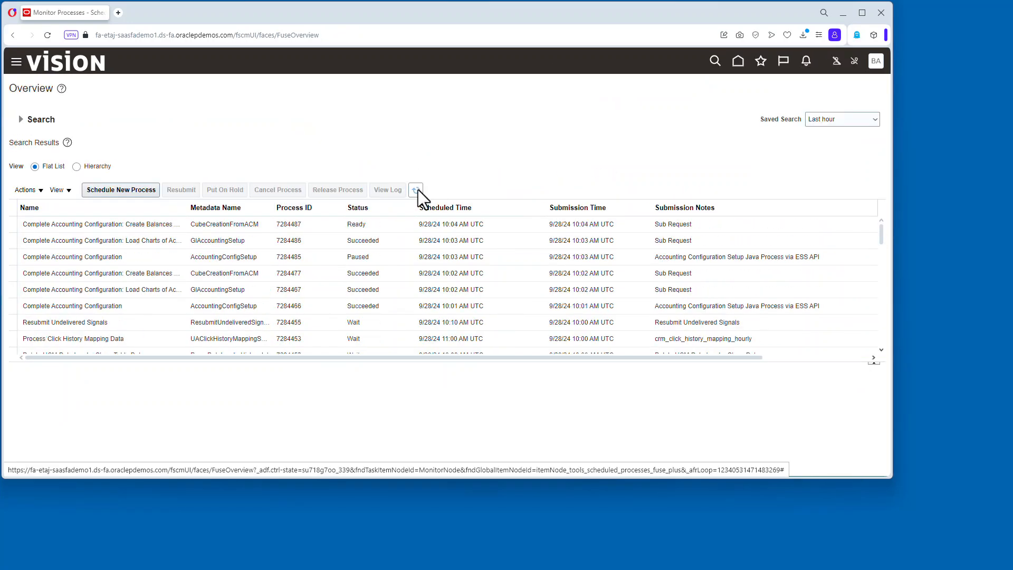
pyautogui.click(418, 190)
pyautogui.click(418, 190)
pyautogui.click(418, 190)
# Return to Financials setup, search tasks for manage%options%, and open Manage Subledger Accounting Options.
pyautogui.click(876, 61)
pyautogui.click(704, 219)
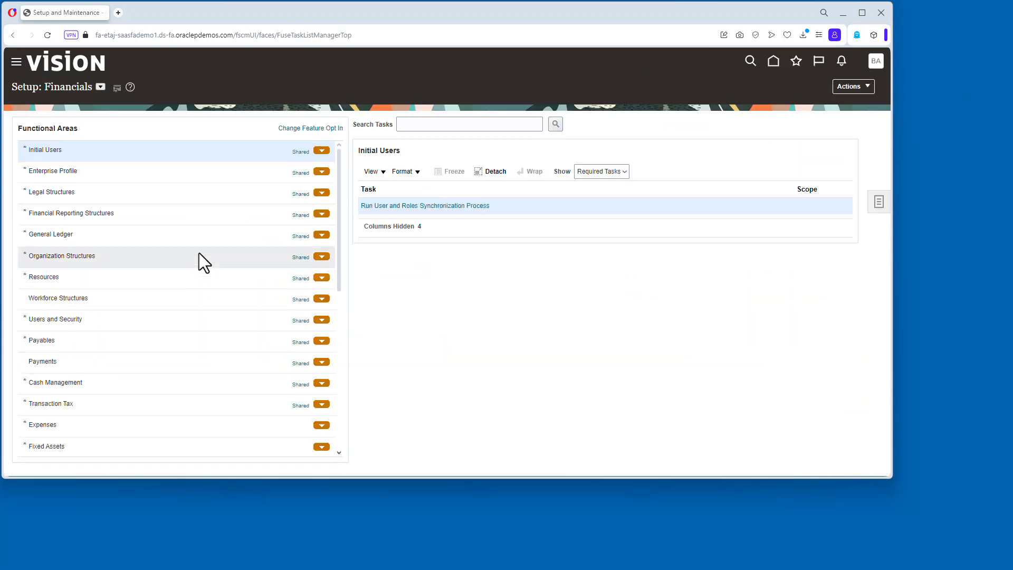
pyautogui.click(185, 235)
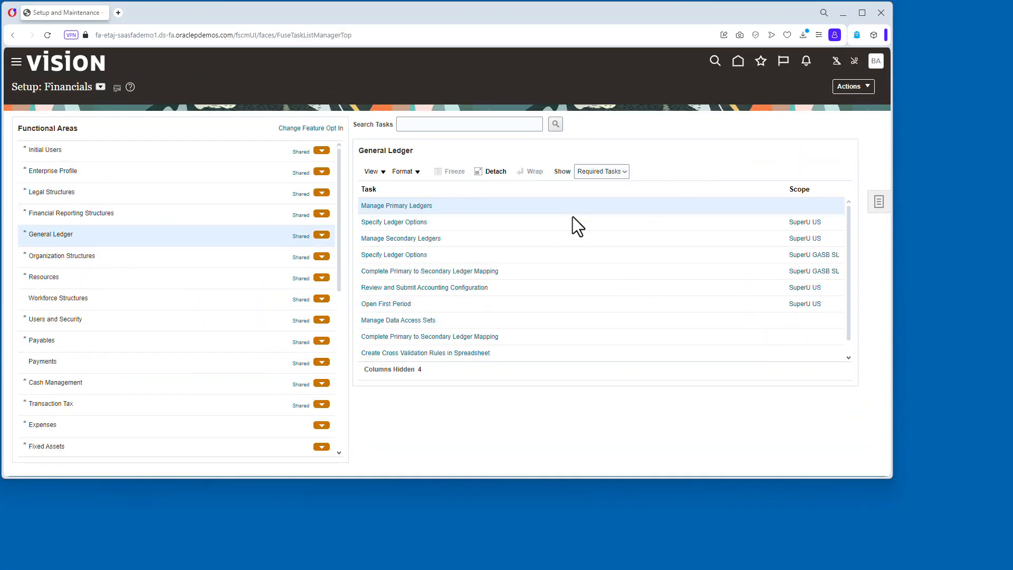
pyautogui.click(444, 127)
pyautogui.write('manage')
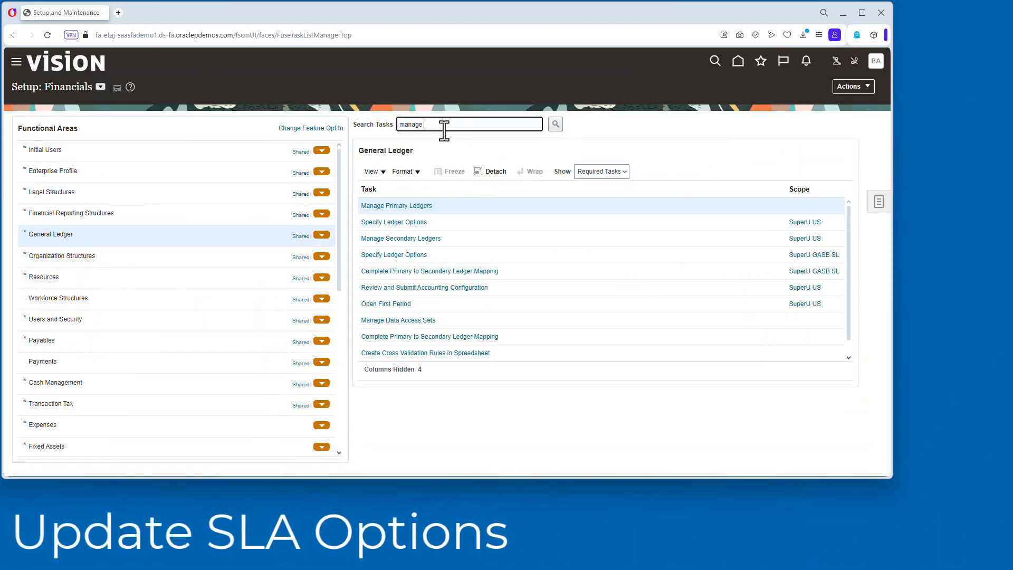
pyautogui.write('%options%')
pyautogui.press('Return')
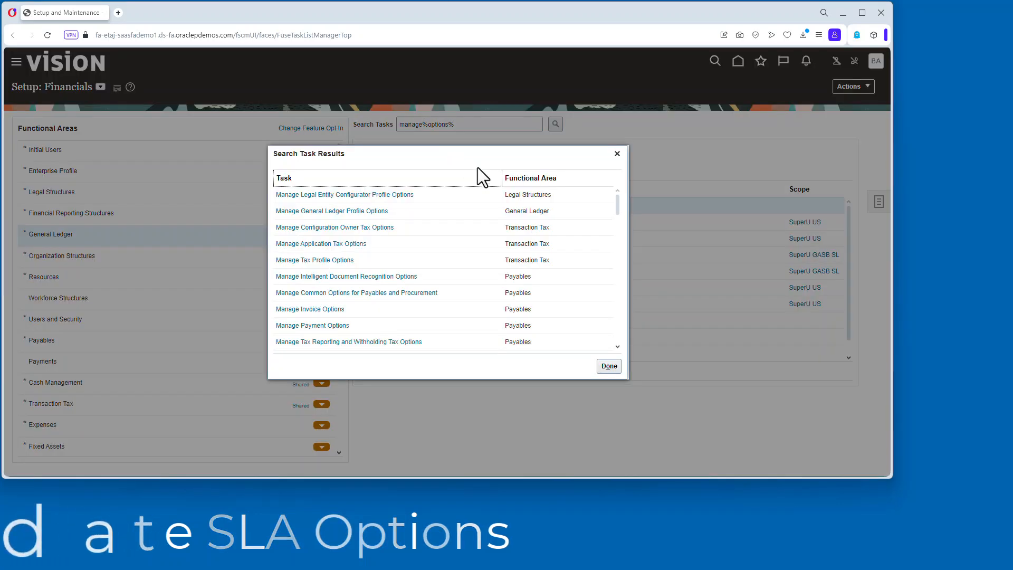
pyautogui.scroll(-5, 496, 223)
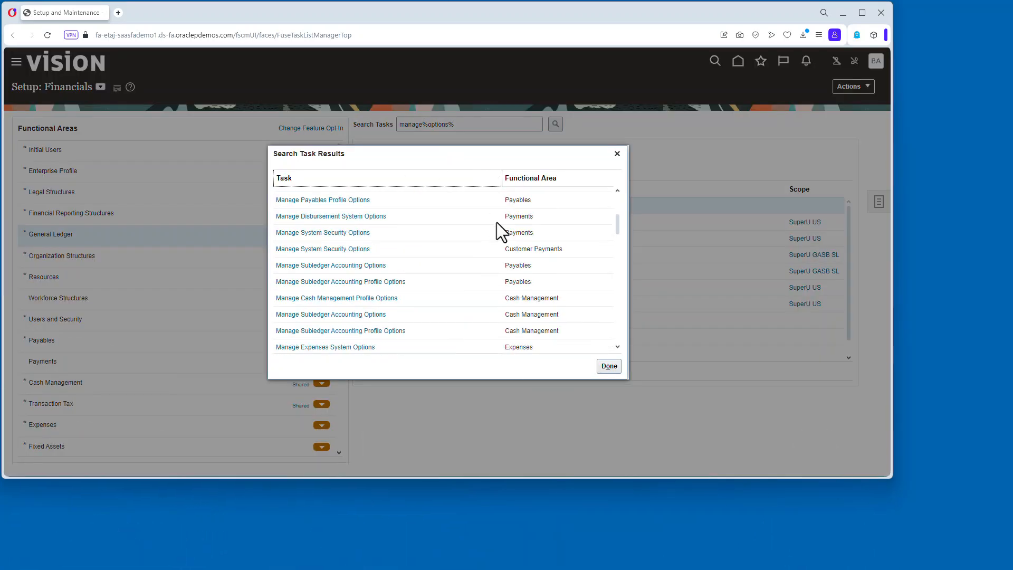
pyautogui.click(344, 330)
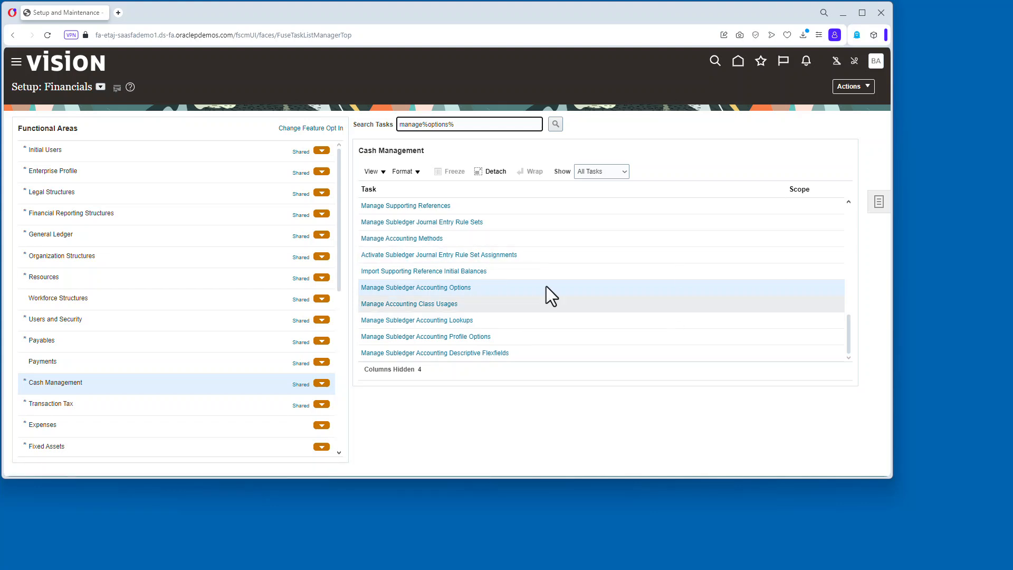
pyautogui.click(436, 287)
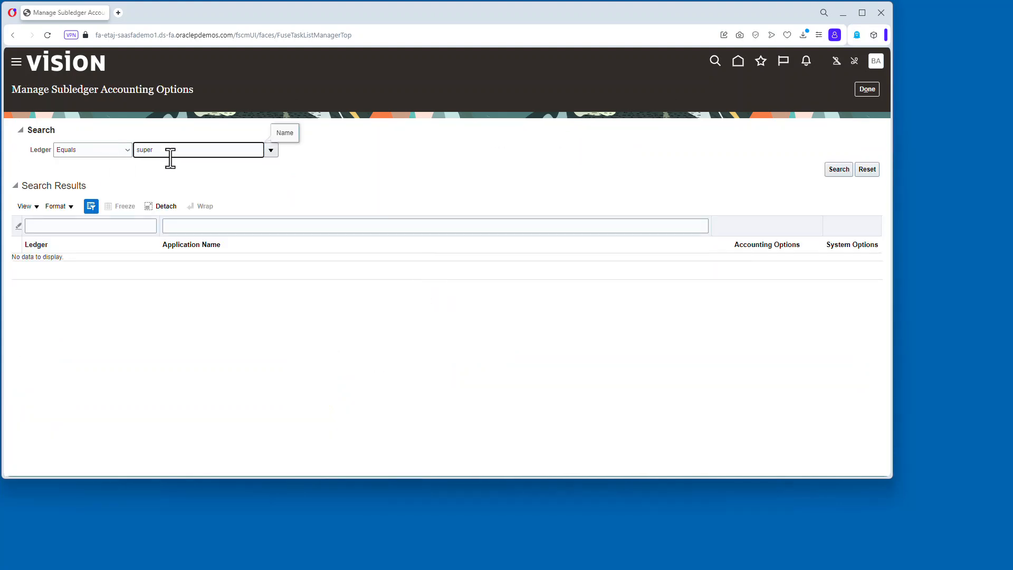
# Search subledger accounting options for the ledger SuperU GASB SL.
pyautogui.click(834, 169)
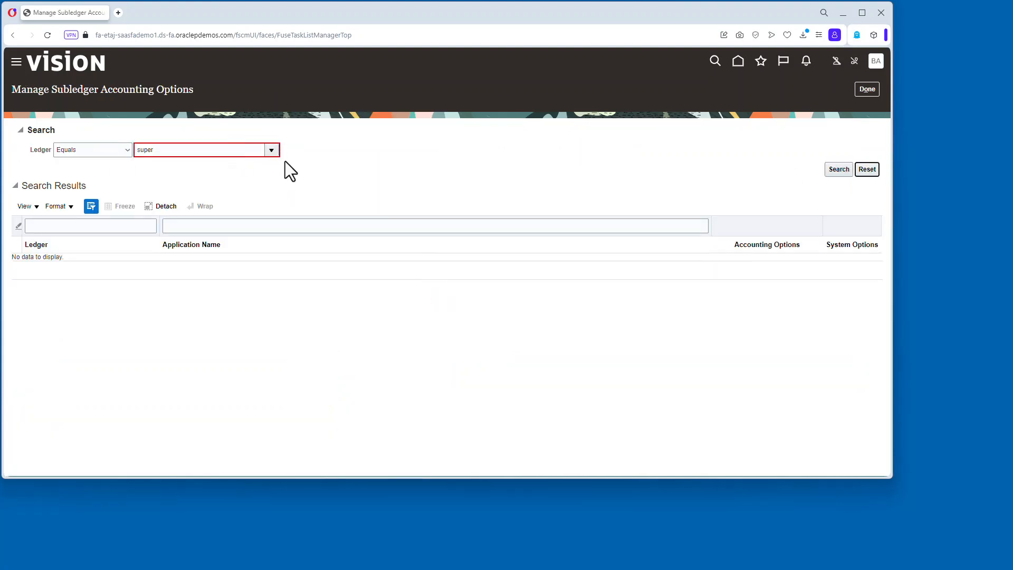
pyautogui.click(272, 150)
pyautogui.click(150, 326)
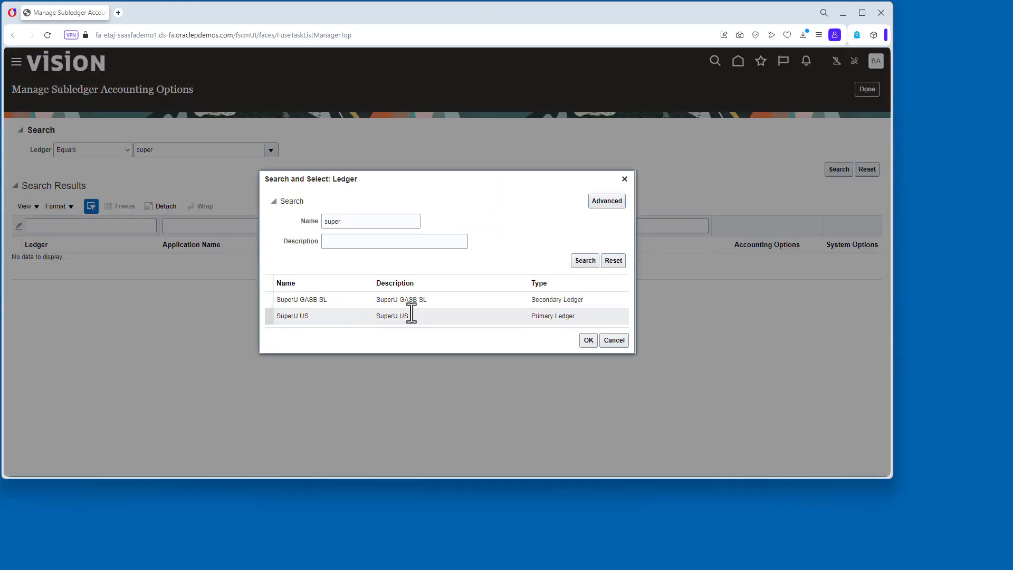
pyautogui.click(411, 300)
pyautogui.click(588, 328)
pyautogui.click(839, 170)
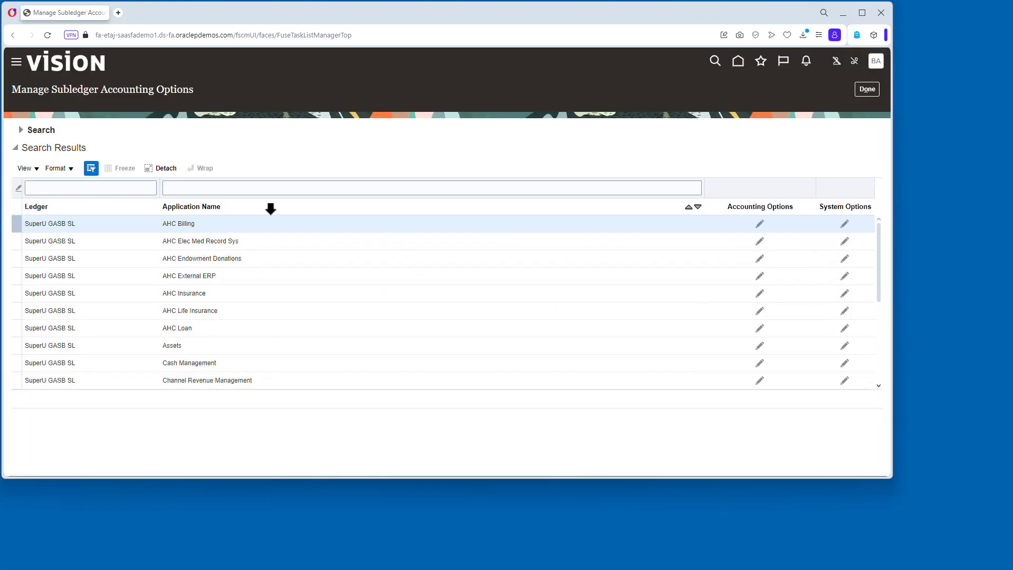
# Disable subledger accounting in the Payables accounting options for SuperU GASB SL and save.
pyautogui.click(241, 181)
pyautogui.write('paya')
pyautogui.press('Return')
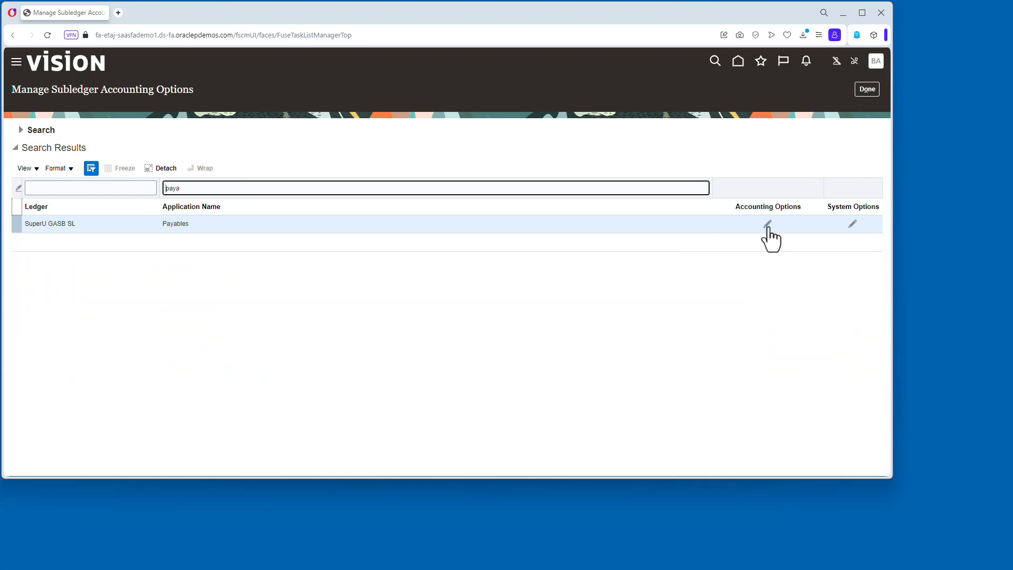
pyautogui.click(760, 224)
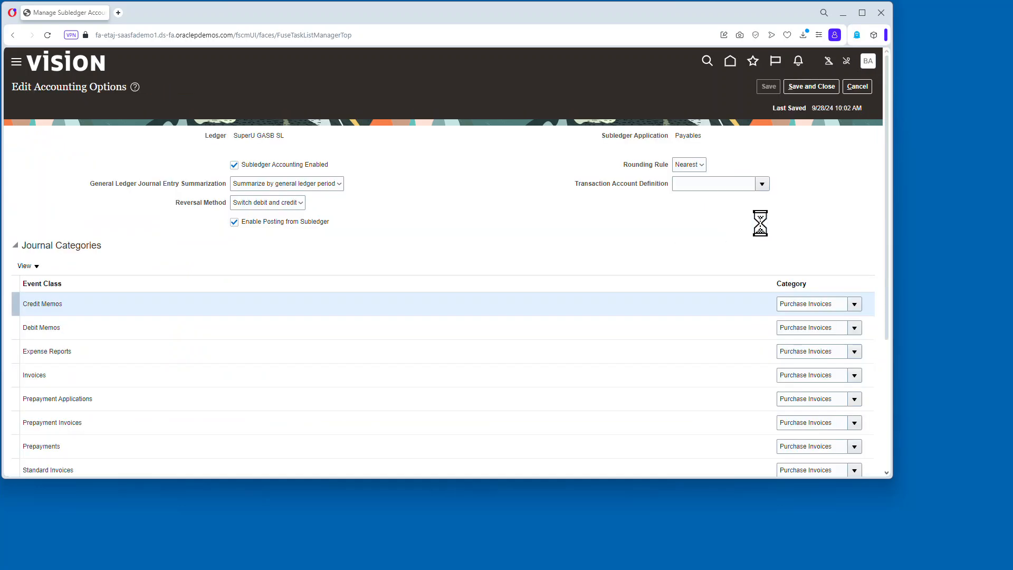
pyautogui.click(234, 165)
pyautogui.click(702, 280)
pyautogui.click(811, 86)
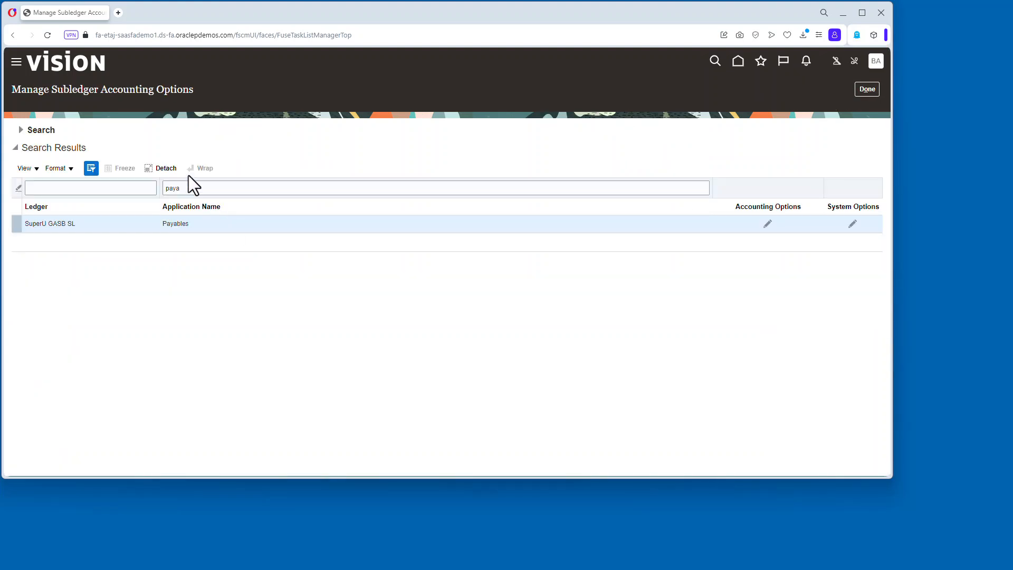
# Disable subledger accounting in the Receivables accounting options for SuperU GASB SL and save.
pyautogui.write('rece')
pyautogui.press('Return')
pyautogui.click(242, 241)
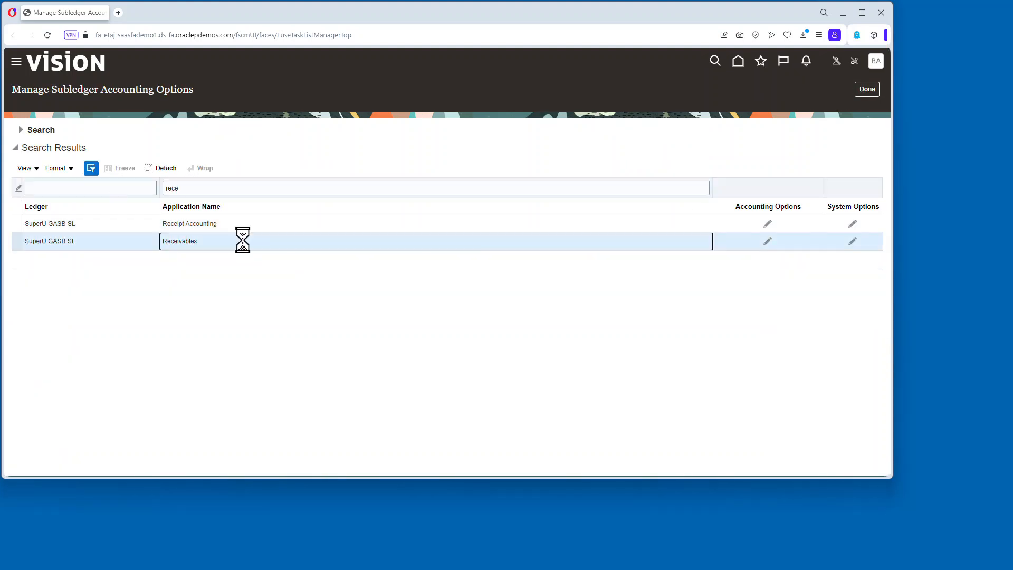
pyautogui.click(767, 241)
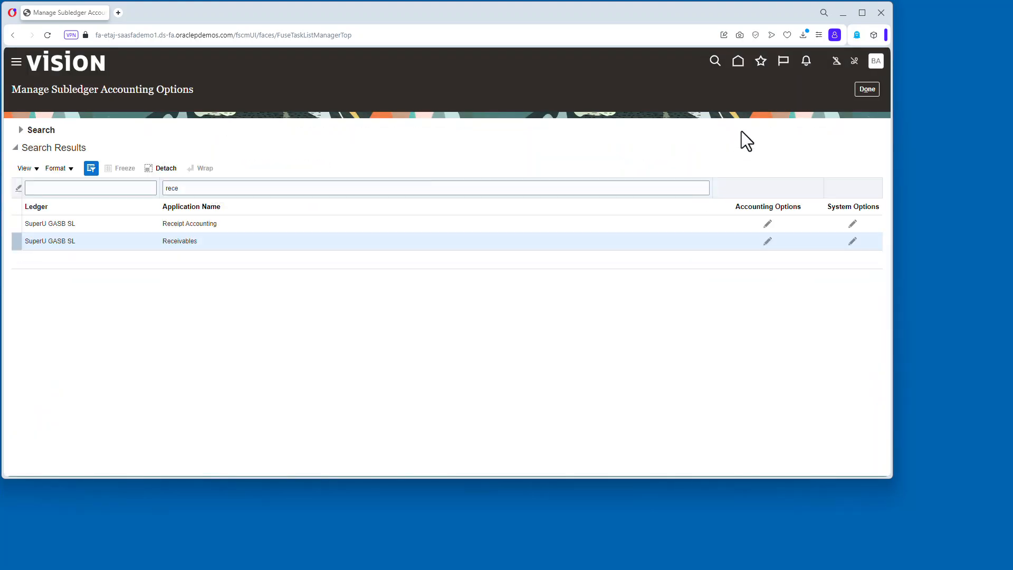
pyautogui.doubleClick(305, 188)
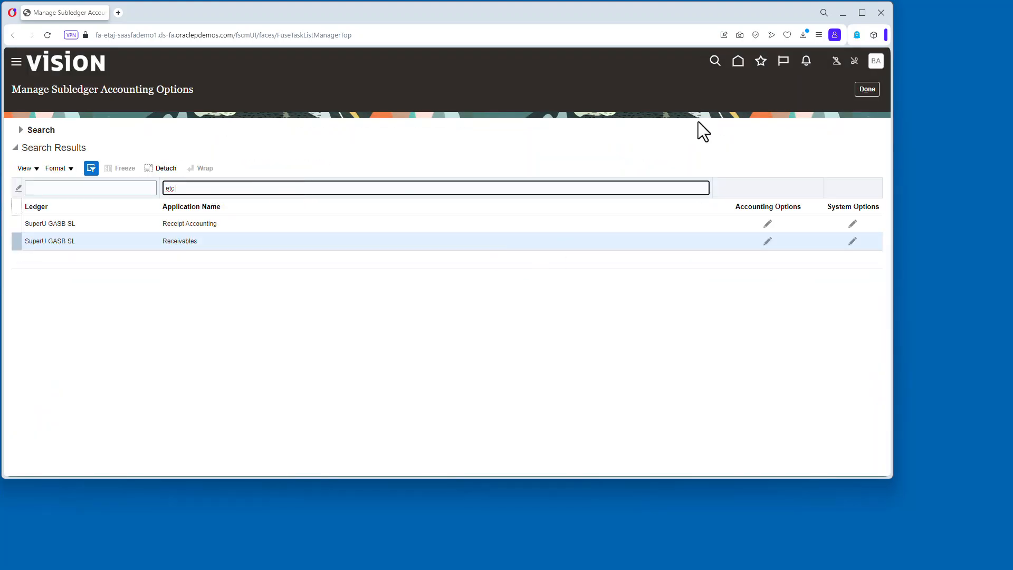
# Search tasks for update%options% and open the Update Subledger Application Options process.
pyautogui.click(866, 89)
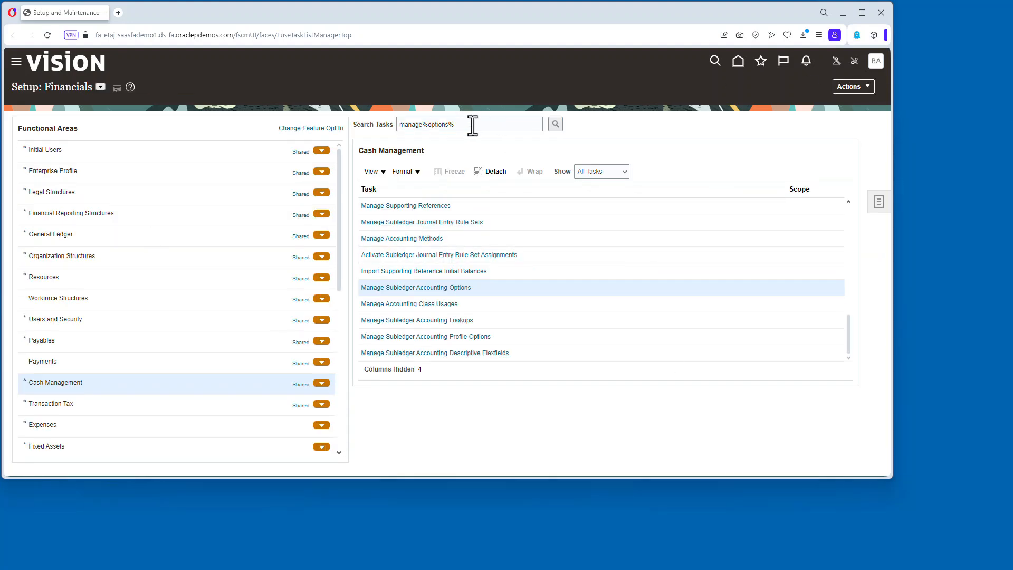
pyautogui.tripleClick(421, 125)
pyautogui.write('update%options%')
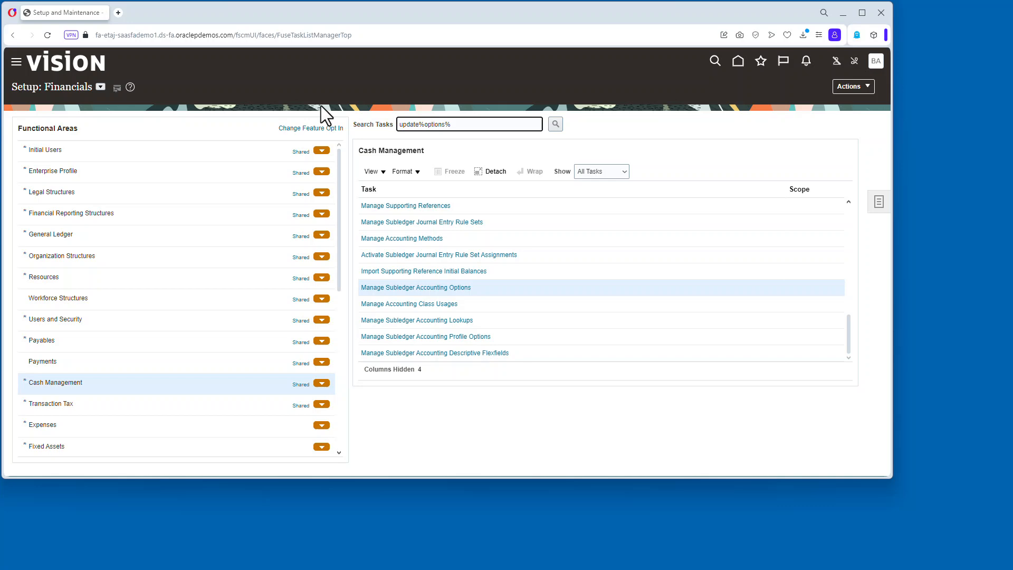
pyautogui.click(555, 124)
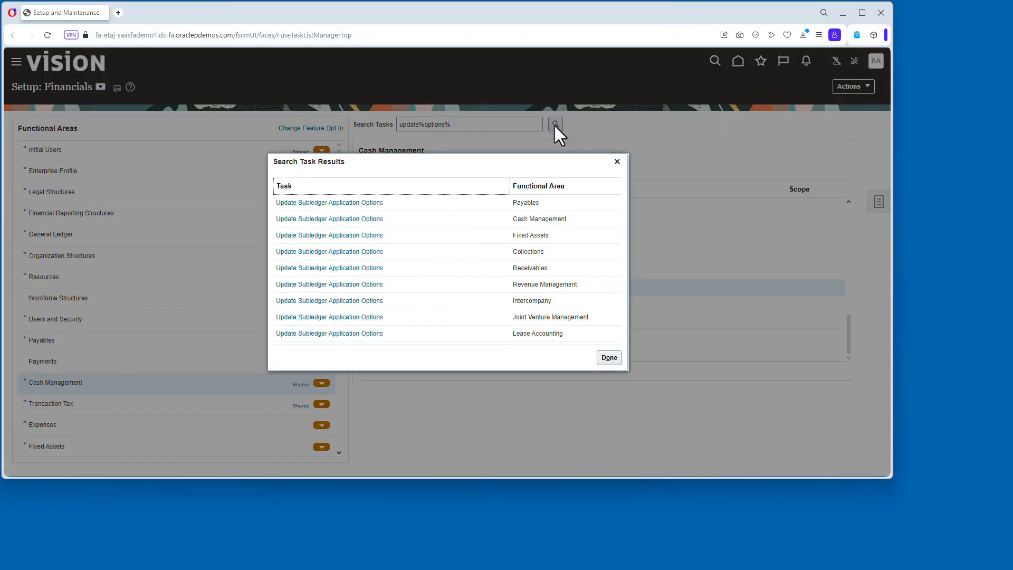
pyautogui.click(368, 203)
pyautogui.click(420, 206)
# Submit Update Subledger Application Options for the Payables subledger application.
pyautogui.click(106, 219)
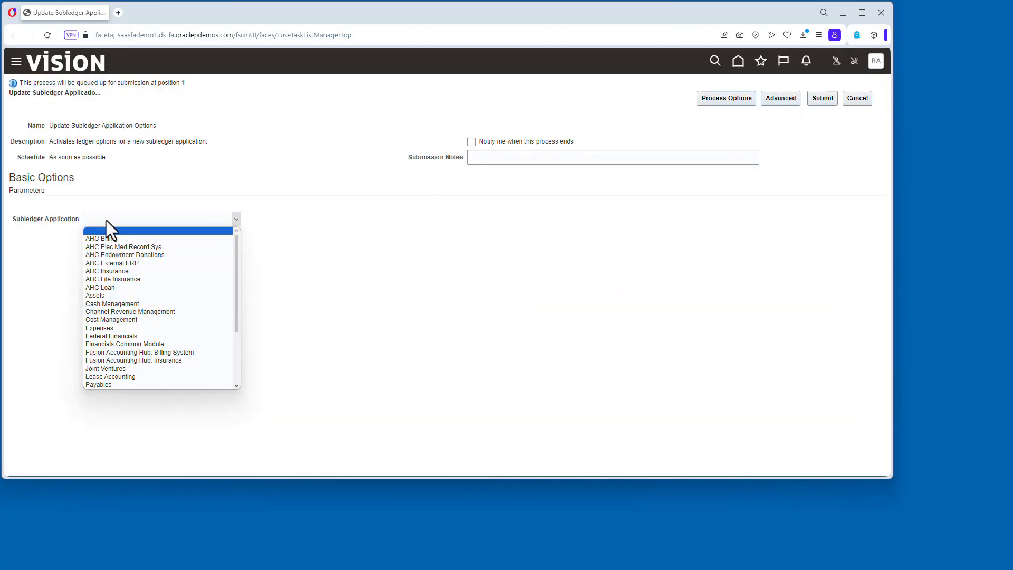
pyautogui.press('p')
pyautogui.click(127, 377)
pyautogui.click(824, 97)
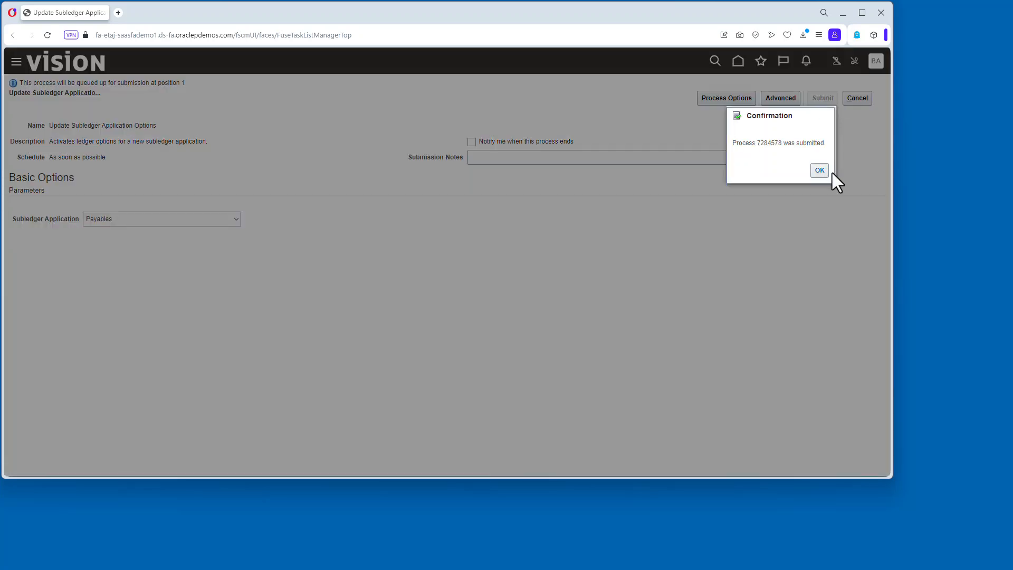
pyautogui.click(820, 170)
# Submit Update Subledger Application Options again for the Receivables subledger application.
pyautogui.click(441, 207)
pyautogui.click(146, 219)
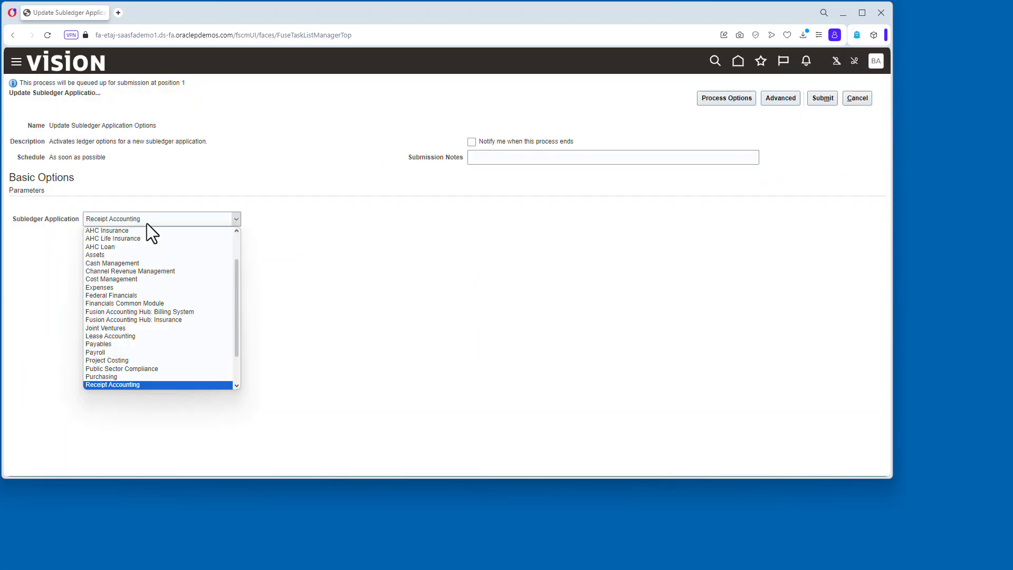
pyautogui.click(141, 353)
pyautogui.click(823, 98)
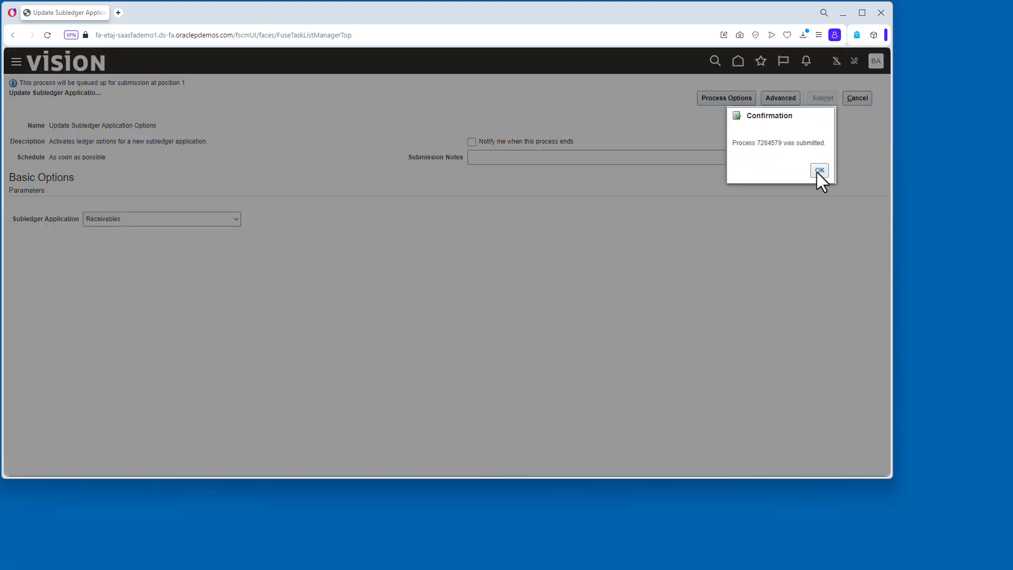
pyautogui.click(819, 171)
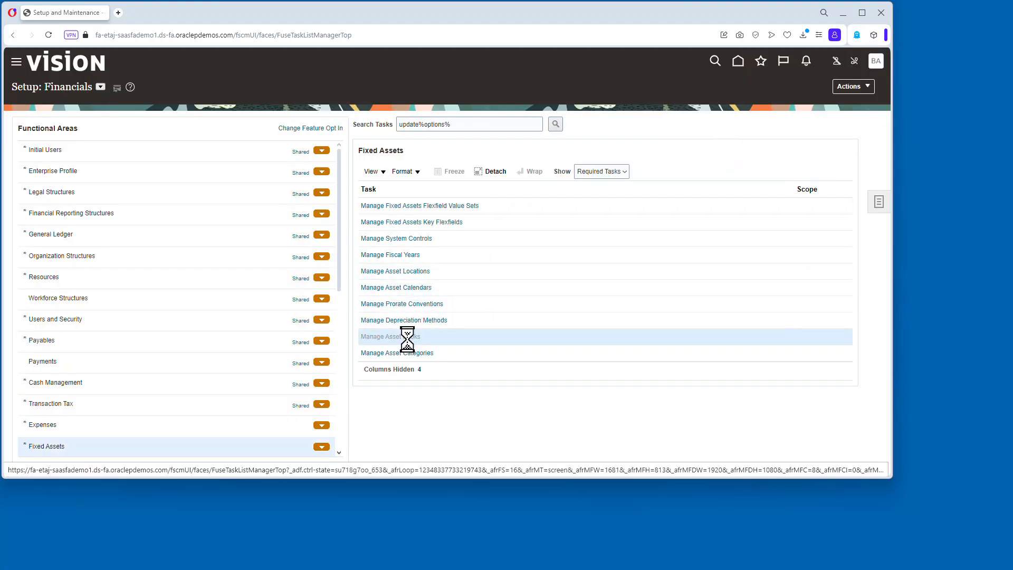
# Open Manage Asset Books and create a book named SUPERU GASB BOOK with the same description.
pyautogui.click(412, 336)
pyautogui.click(88, 237)
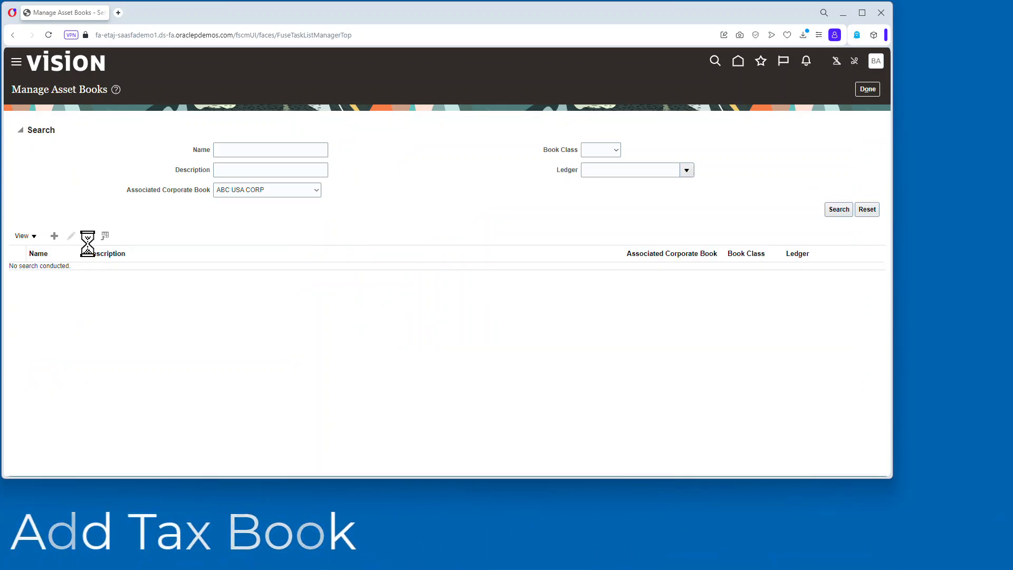
pyautogui.click(257, 132)
pyautogui.write('SUPER UNIV')
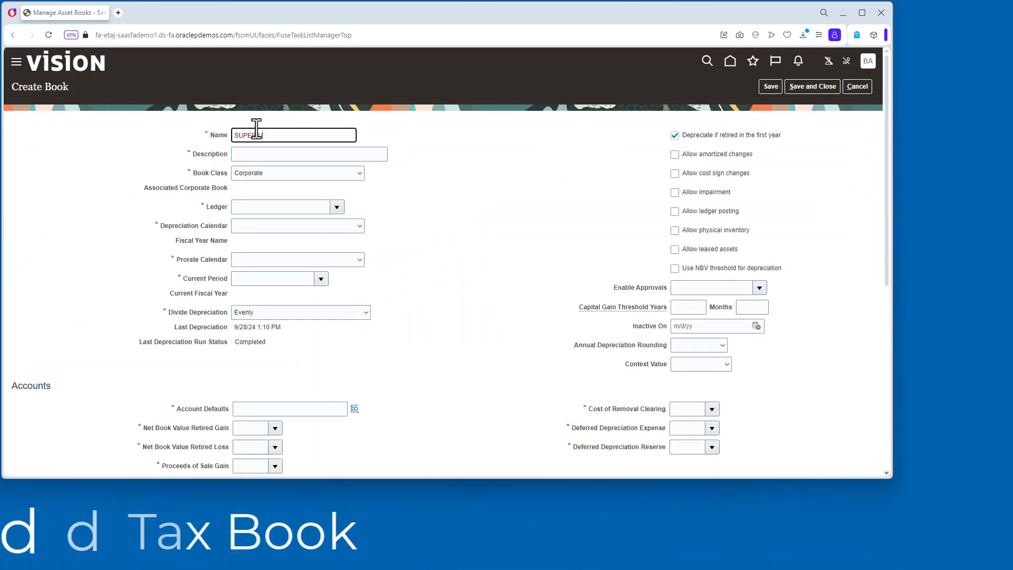
pyautogui.press('BackSpace')
pyautogui.press('BackSpace')
pyautogui.press('BackSpace')
pyautogui.press('BackSpace')
pyautogui.press('BackSpace')
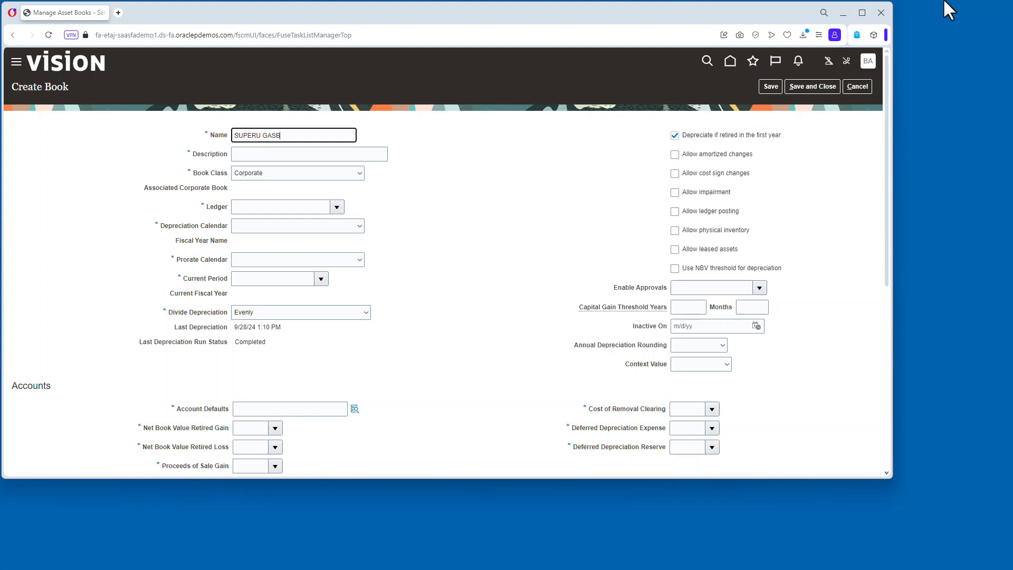
pyautogui.click(264, 154)
pyautogui.write('SUPERU GASB BOOK')
# Set the book class to Tax and the associated corporate book to SUPER UNIV BOOK.
pyautogui.click(278, 173)
pyautogui.click(266, 201)
pyautogui.click(296, 192)
pyautogui.click(306, 341)
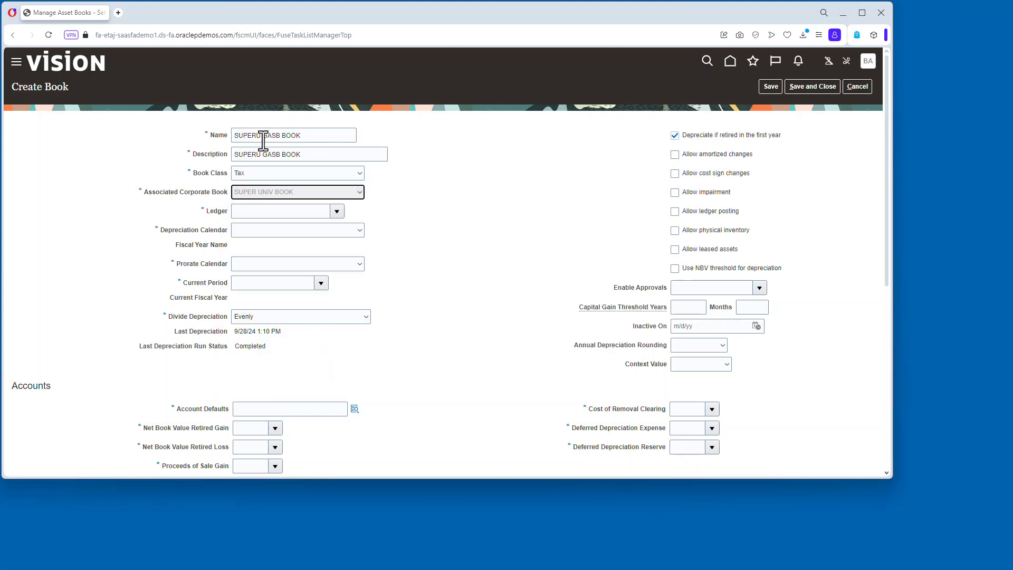
pyautogui.click(262, 136)
# Set the book's ledger to SuperU GASB SL.
pyautogui.click(314, 210)
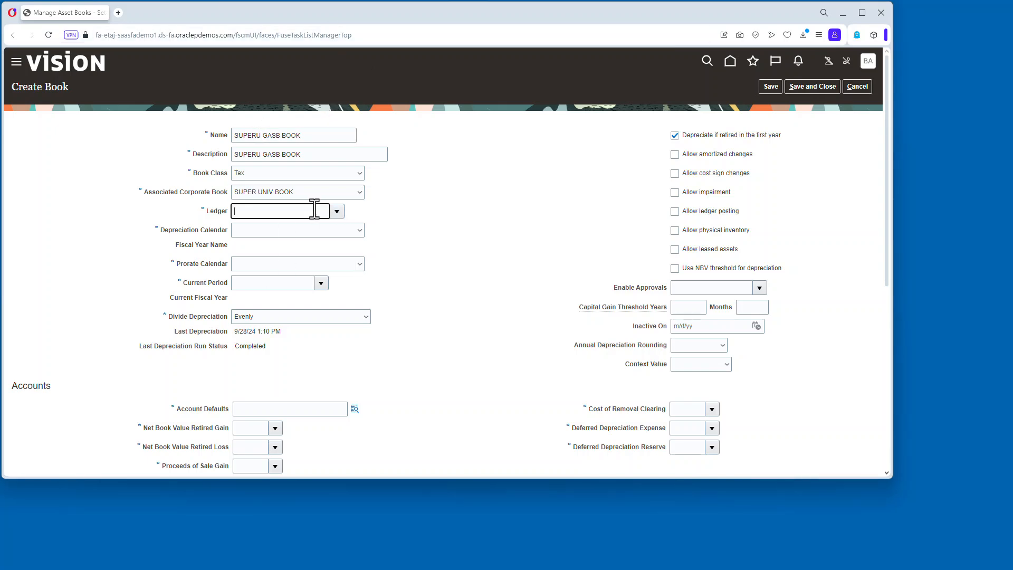
pyautogui.press('Tab')
pyautogui.click(431, 290)
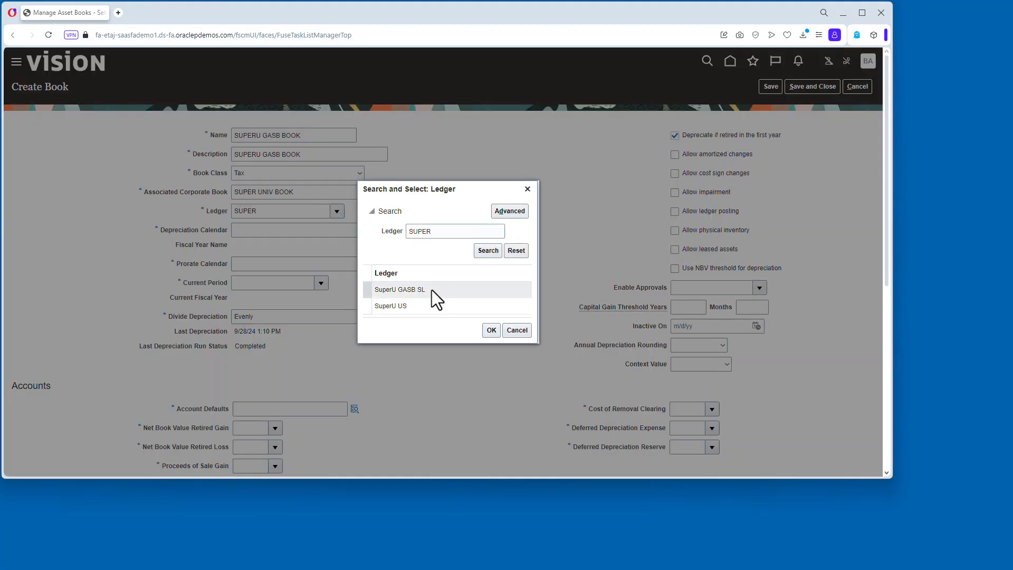
pyautogui.click(491, 330)
# Finish choosing the SuperU GASB SL ledger and set the book's current period to JUN-24.
pyautogui.click(359, 230)
pyautogui.click(291, 306)
pyautogui.click(321, 282)
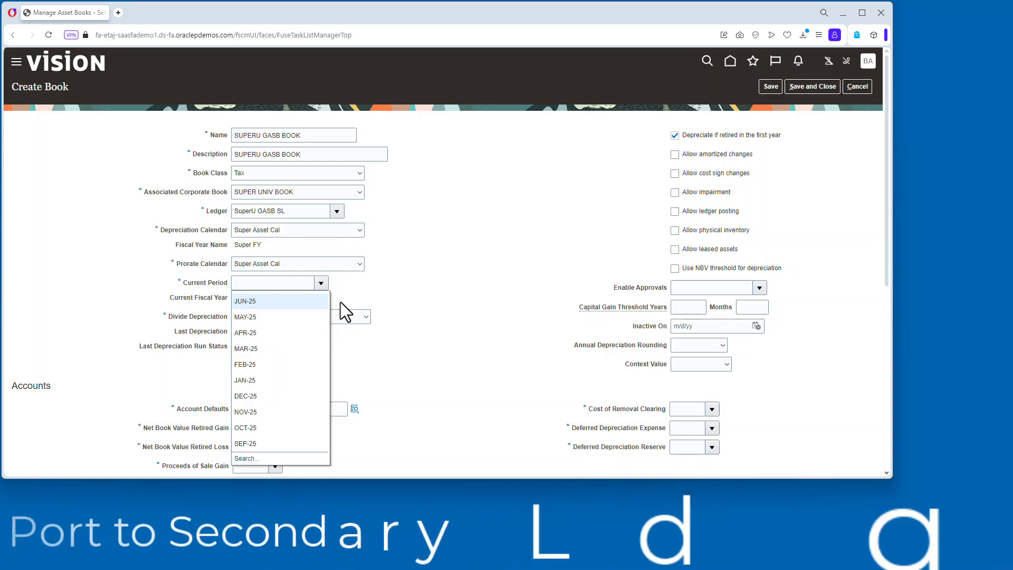
pyautogui.click(267, 283)
pyautogui.write('JUN-24')
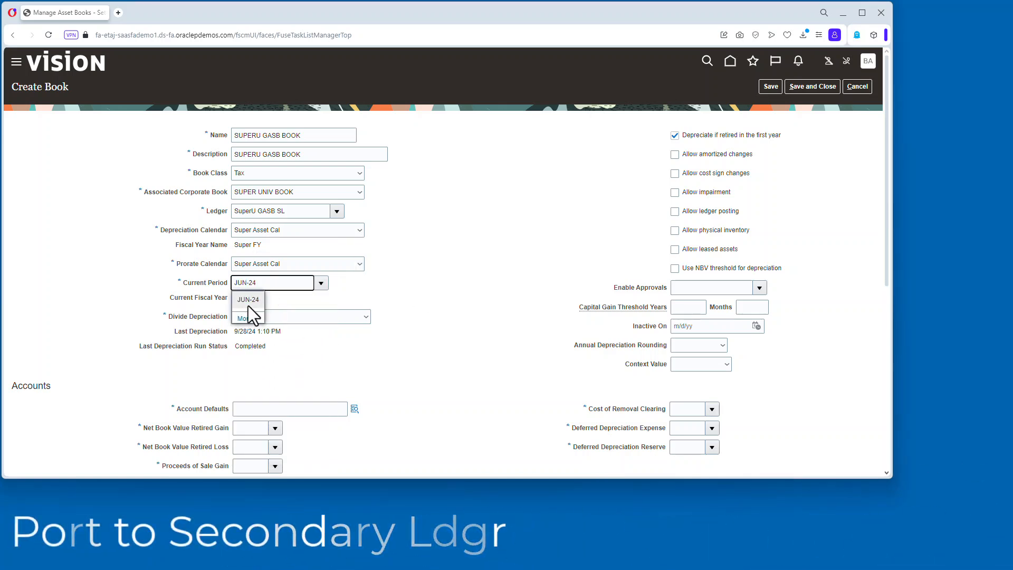
pyautogui.click(248, 304)
# Enable amortized changes, cost sign changes, impairment, ledger posting, physical inventory and leased assets for the book.
pyautogui.click(720, 154)
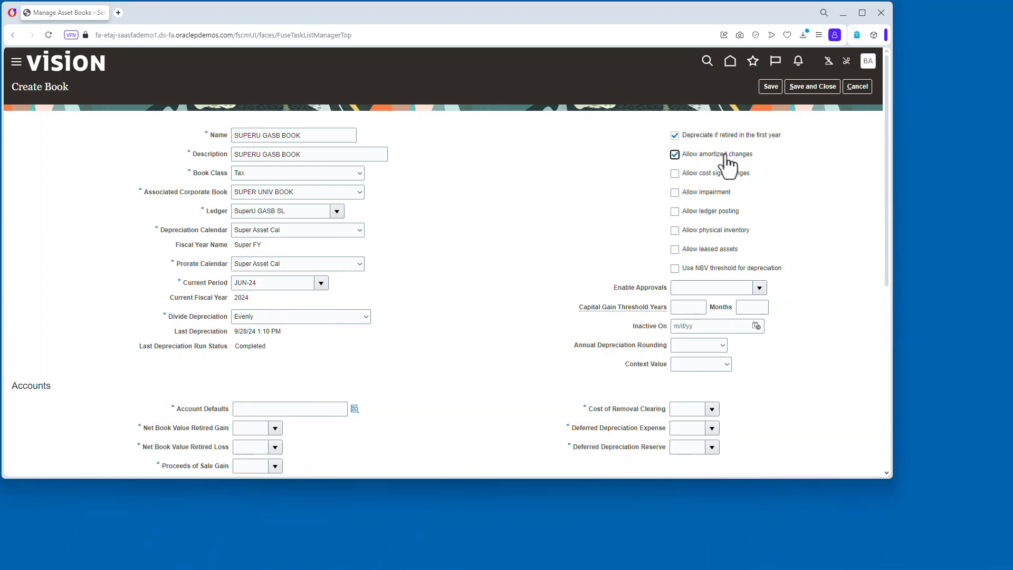
pyautogui.click(675, 174)
pyautogui.click(675, 192)
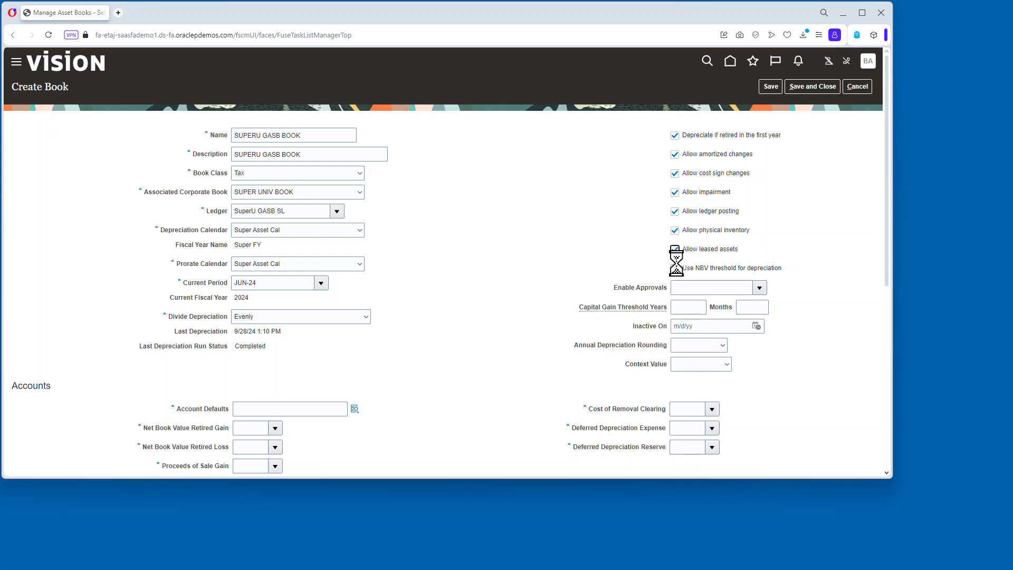
pyautogui.scroll(-3, 280, 189)
pyautogui.click(262, 249)
pyautogui.write('1')
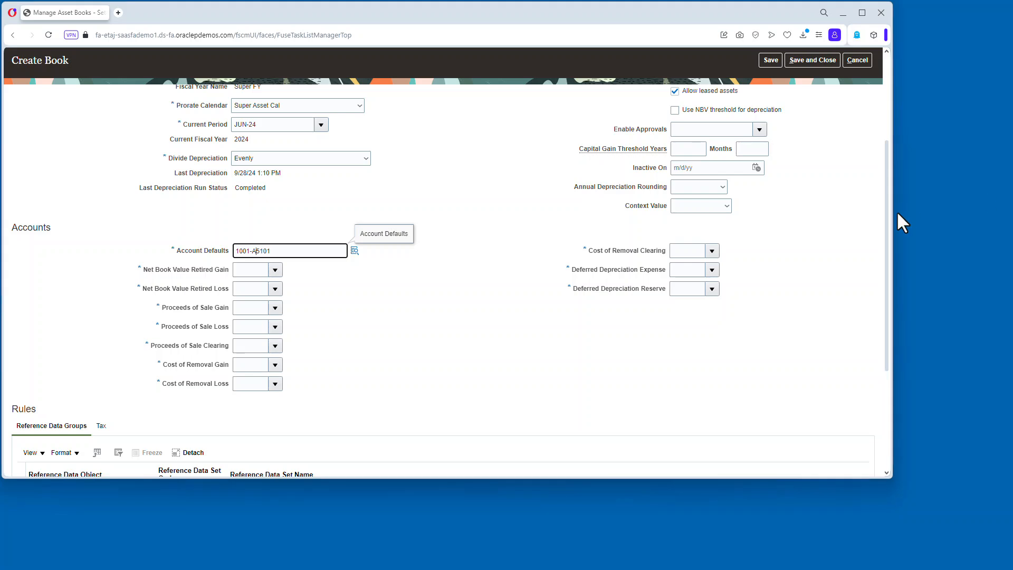
pyautogui.write('001-15101-0000')
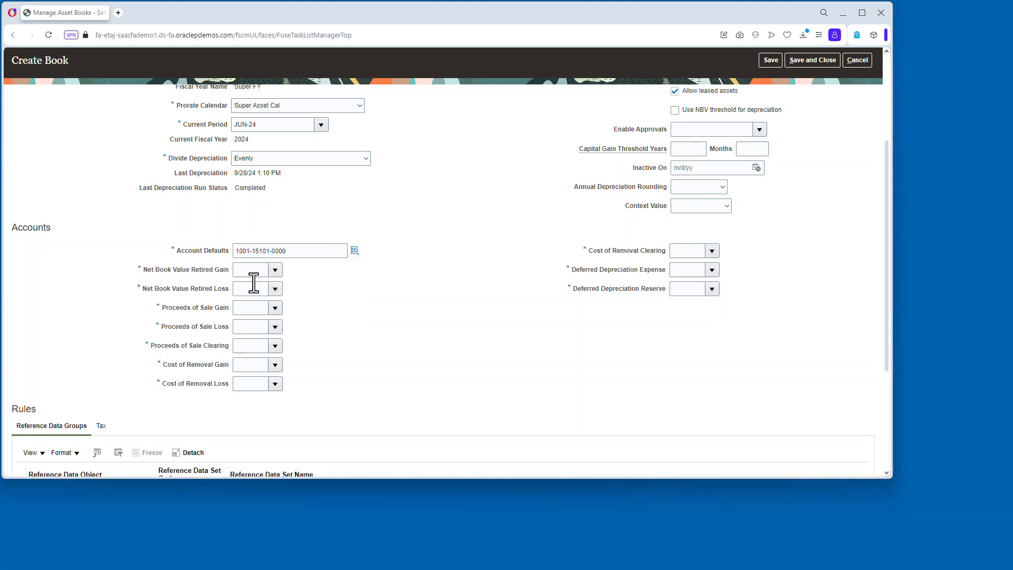
# Set every retired, proceeds of sale, cost of removal and deferred depreciation account to 19101.
pyautogui.click(258, 269)
pyautogui.write('19101')
pyautogui.doubleClick(259, 269)
pyautogui.hotkey('ctrl', 'c')
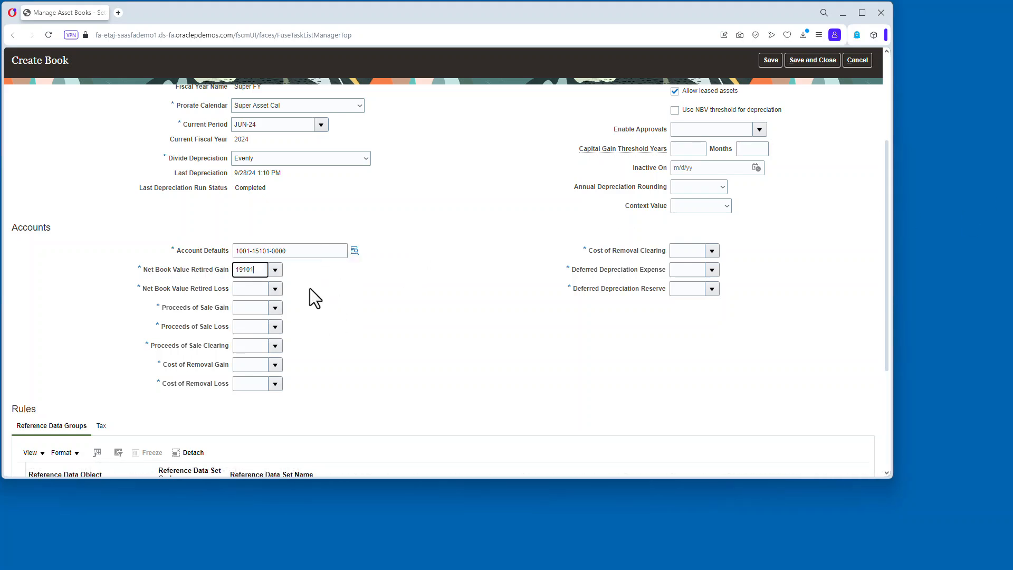
pyautogui.press('Tab')
pyautogui.hotkey('ctrl', 'v')
pyautogui.press('Tab')
pyautogui.hotkey('ctrl', 'v')
pyautogui.press('Tab')
pyautogui.hotkey('ctrl', 'v')
pyautogui.press('Tab')
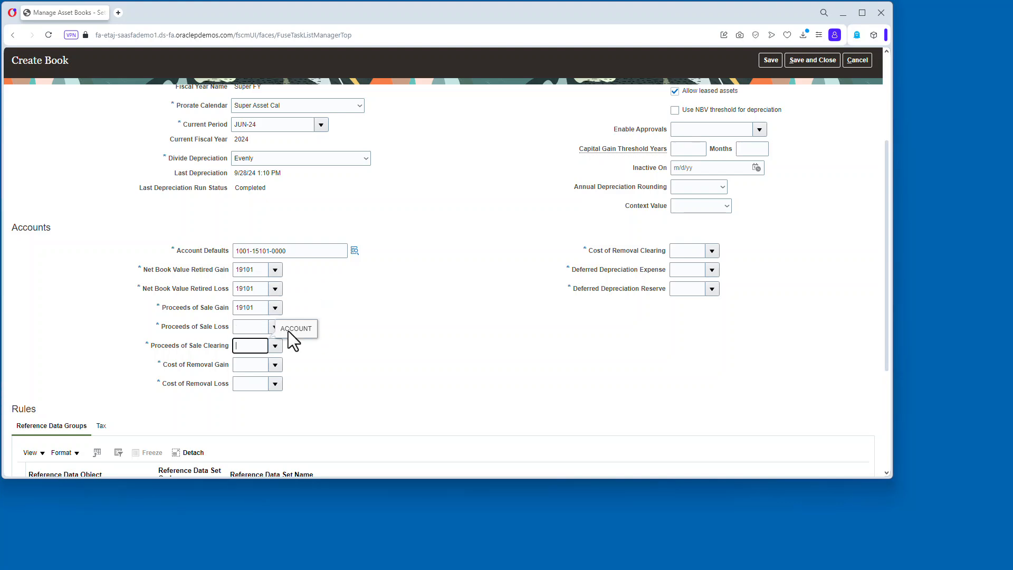
pyautogui.hotkey('ctrl', 'v')
pyautogui.press('Tab')
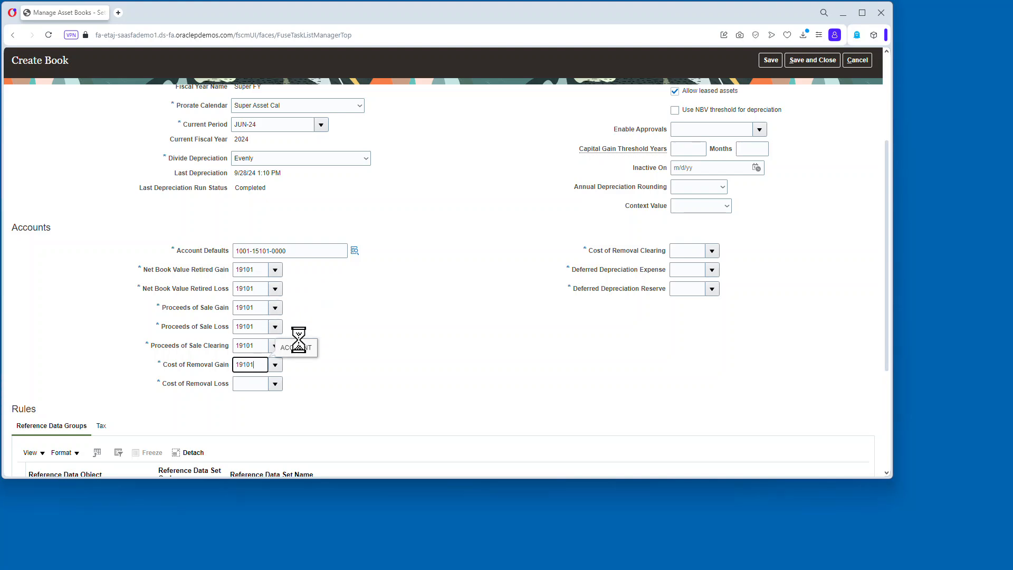
pyautogui.press('Tab')
pyautogui.press('Tab')
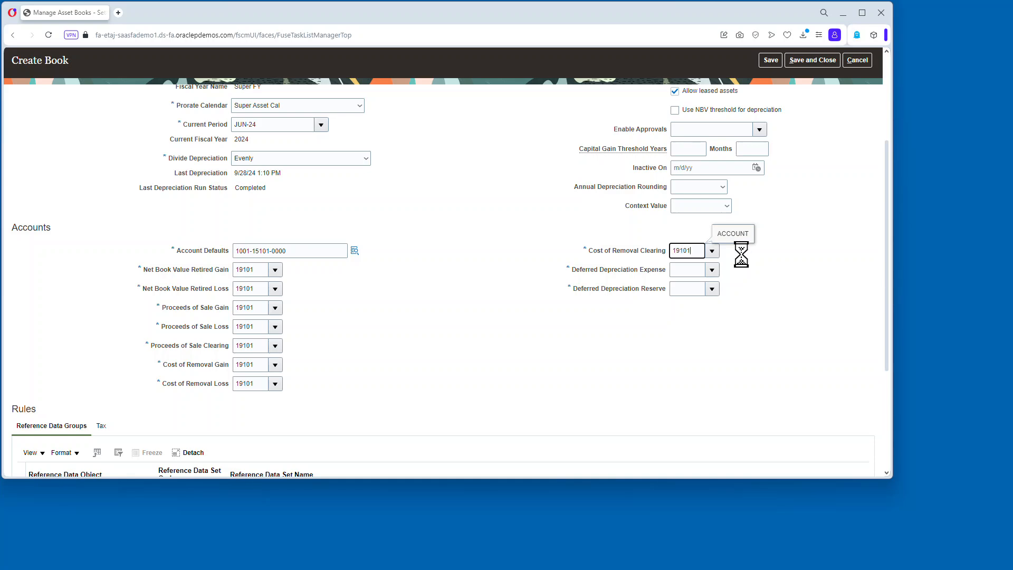
pyautogui.press('Tab')
pyautogui.hotkey('ctrl', 'v')
pyautogui.press('Tab')
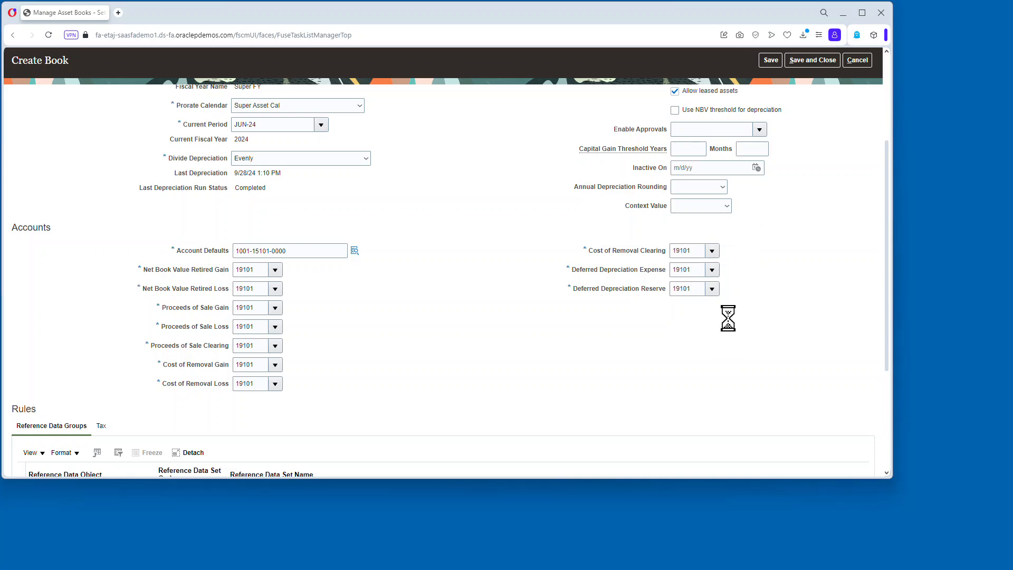
# Enable mass copy and CIP assets in the book's tax rules.
pyautogui.scroll(-5, 686, 324)
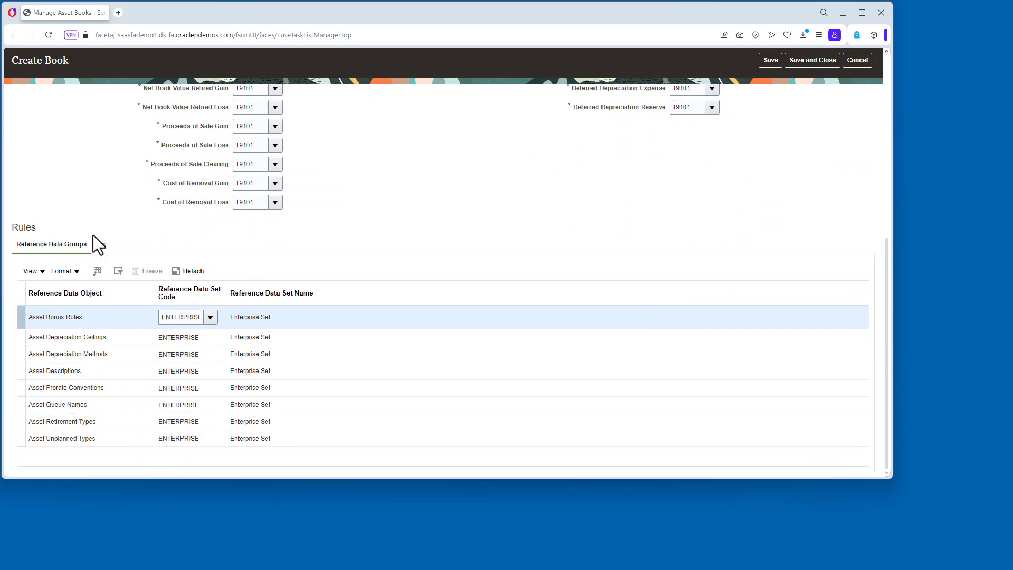
pyautogui.click(101, 245)
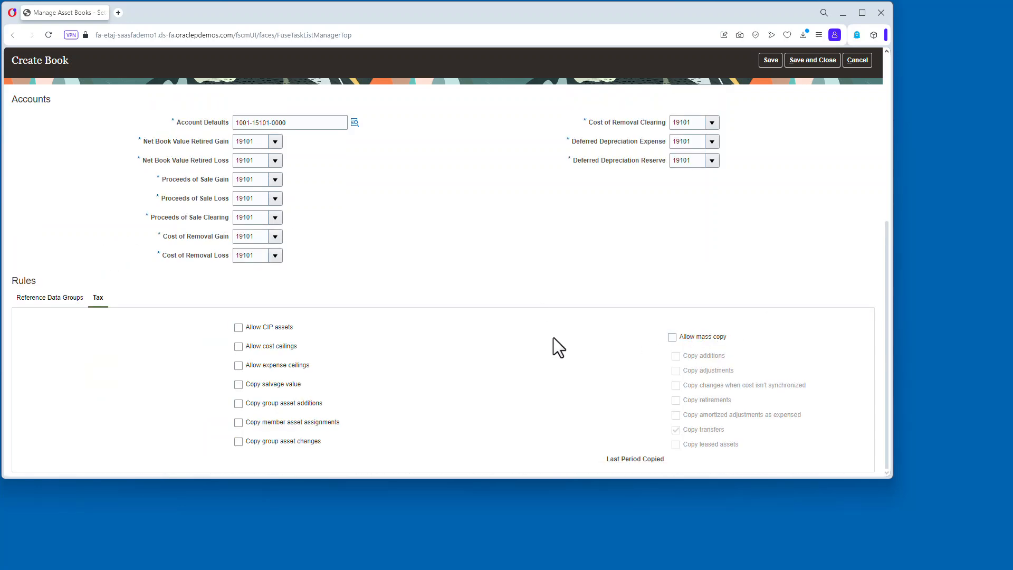
pyautogui.click(672, 337)
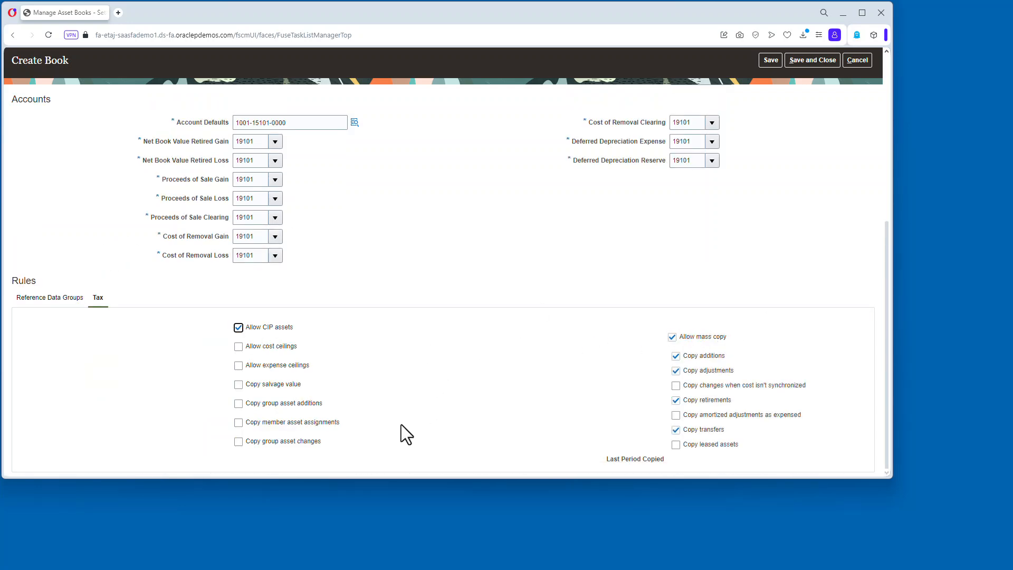
# Save and close the SUPERU GASB BOOK and leave the asset books list.
pyautogui.scroll(5, 549, 416)
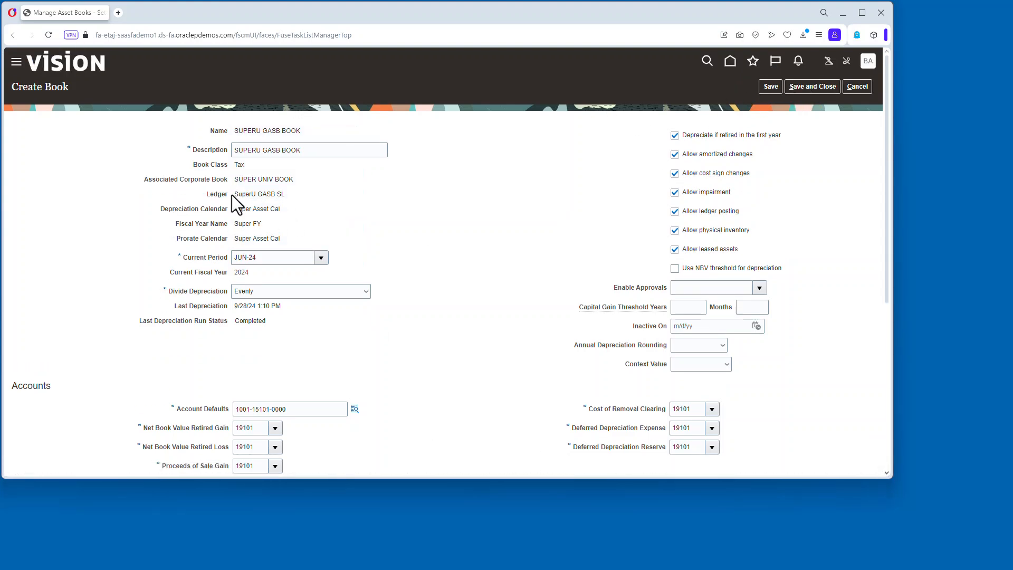
pyautogui.moveTo(232, 194); pyautogui.dragTo(287, 195)
pyautogui.click(803, 86)
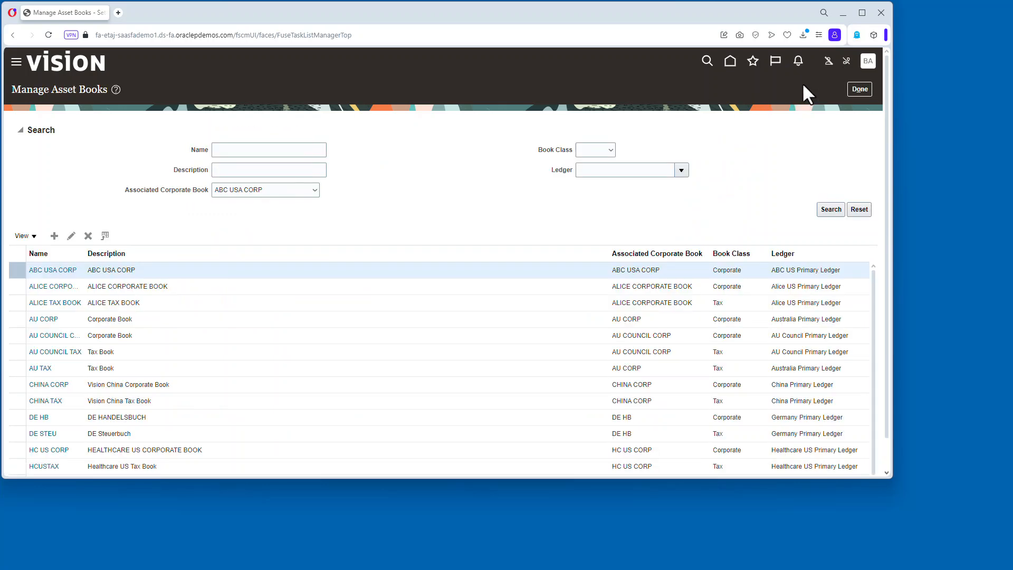
pyautogui.click(859, 89)
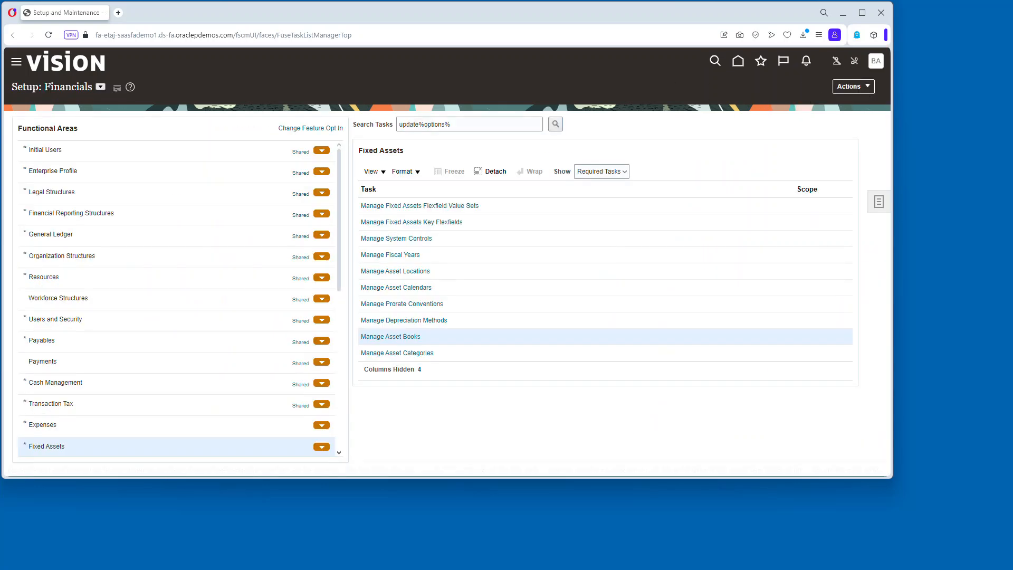
# Create a prorate convention named SU MID-MON with the description SU MID-MONTH.
pyautogui.click(419, 305)
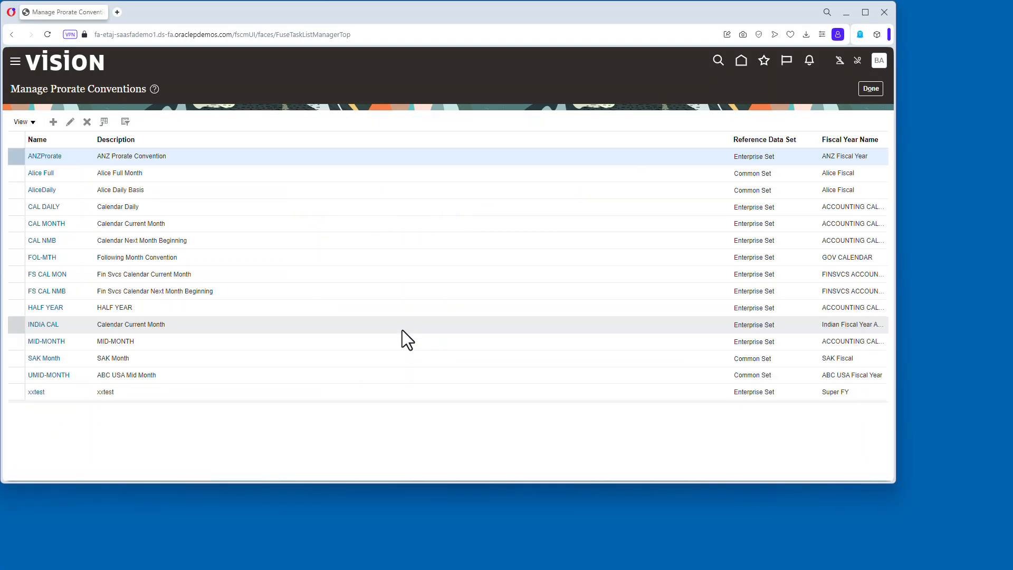
pyautogui.write('SU ')
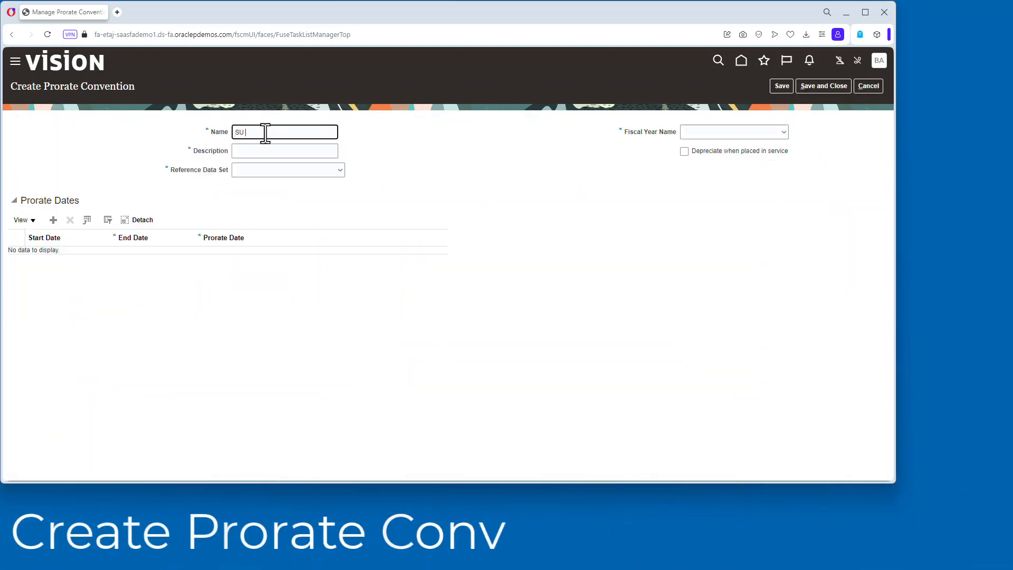
pyautogui.write('MID-MON')
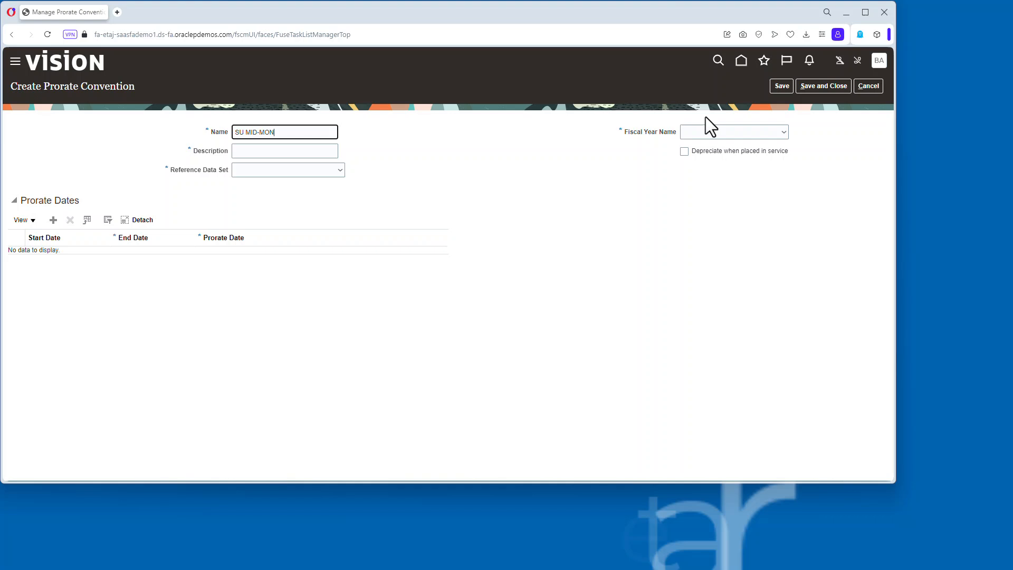
pyautogui.hotkey('ctrl', 'a')
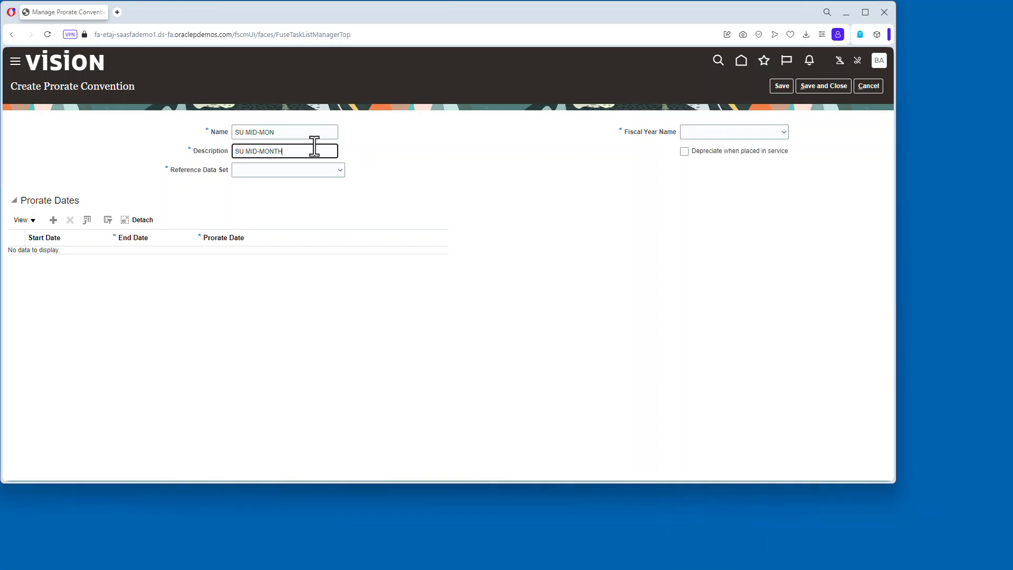
# Set the convention's reference data set to Enterprise Set and its fiscal year name to Super FY.
pyautogui.click(337, 172)
pyautogui.press('e')
pyautogui.click(360, 335)
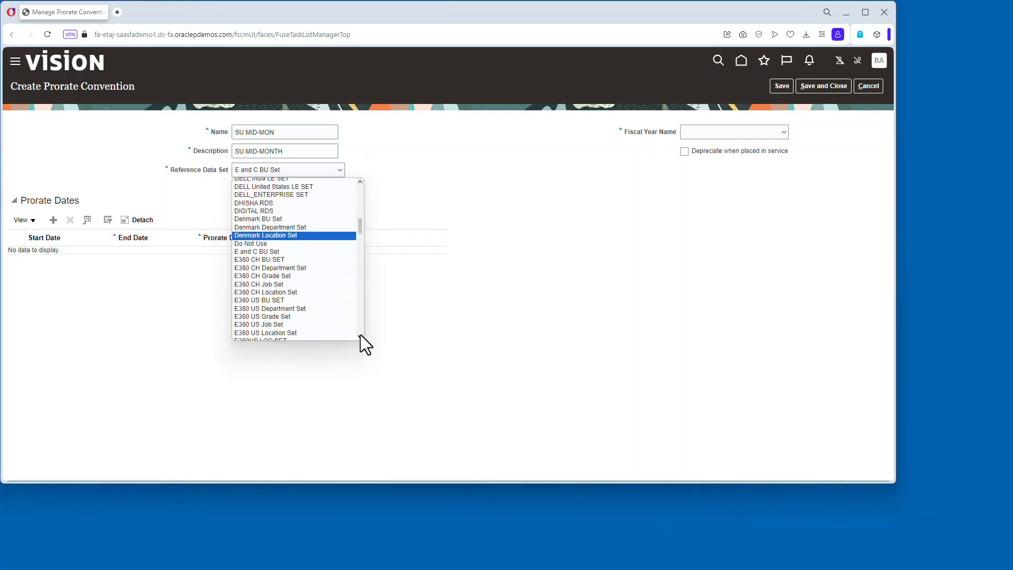
pyautogui.click(310, 298)
pyautogui.click(736, 132)
pyautogui.click(707, 183)
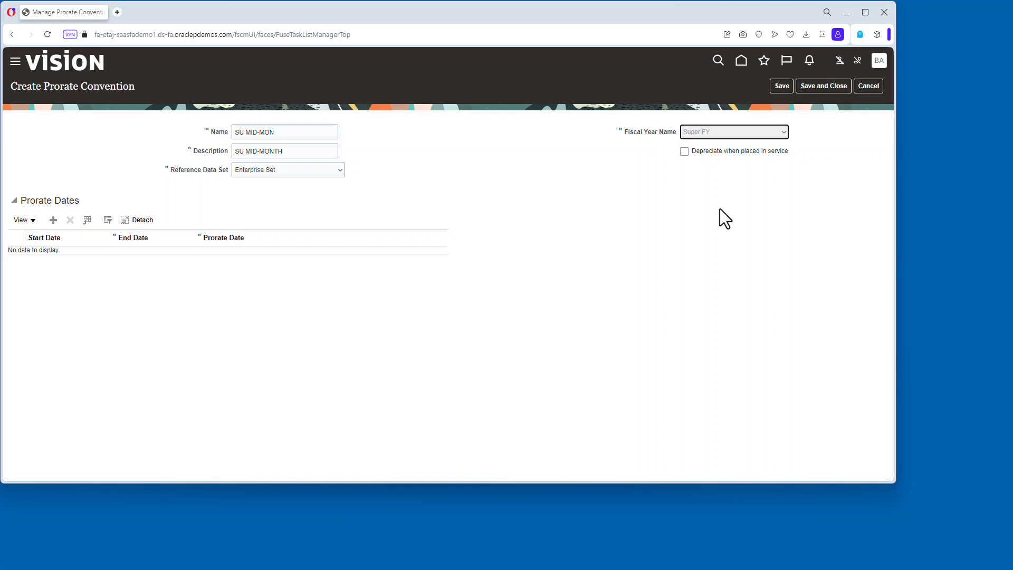
# Add a first prorate period ending 07/31/22, enable depreciation when placed in service, and save.
pyautogui.click(52, 220)
pyautogui.write('07/31/22')
pyautogui.press('Tab')
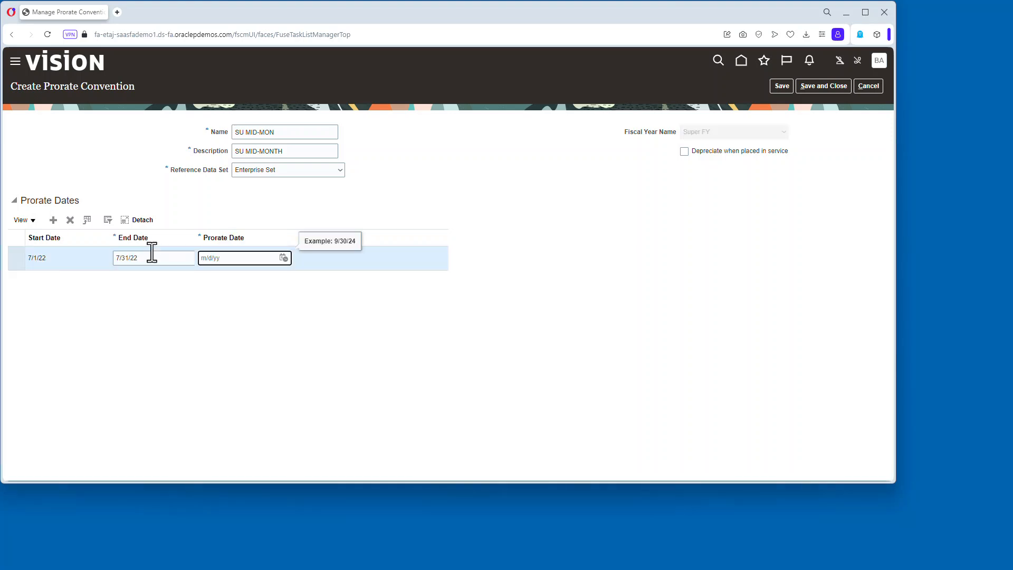
pyautogui.click(685, 152)
pyautogui.click(780, 86)
# Add monthly prorate period rows through April 2026 and close the convention.
pyautogui.click(53, 211)
pyautogui.click(53, 211)
pyautogui.click(53, 211)
pyautogui.click(53, 211)
pyautogui.click(54, 211)
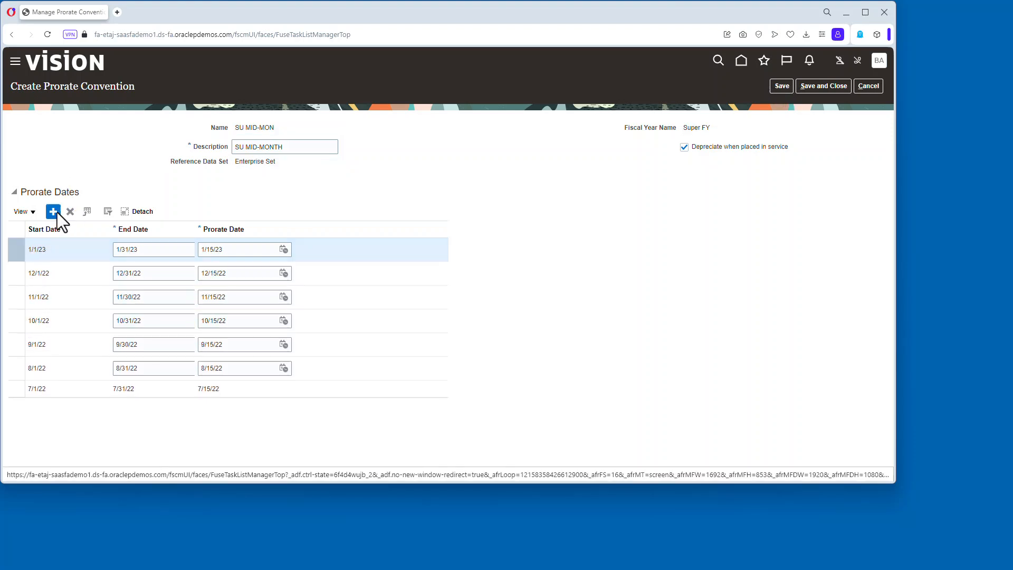
pyautogui.click(53, 211)
pyautogui.click(53, 211)
pyautogui.click(53, 211)
pyautogui.click(53, 211)
pyautogui.click(54, 211)
pyautogui.click(54, 211)
pyautogui.click(53, 211)
pyautogui.click(54, 211)
pyautogui.click(53, 211)
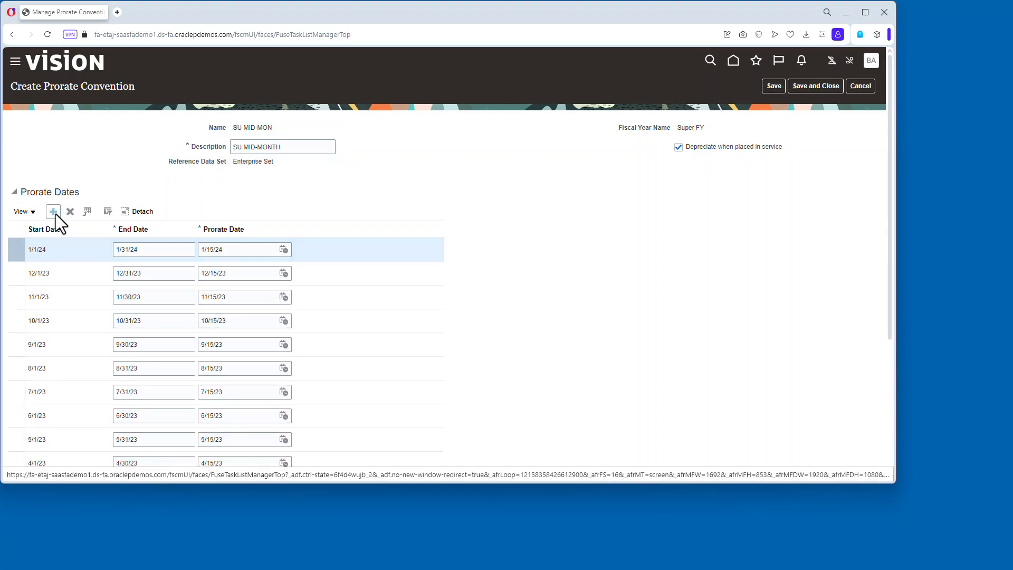
pyautogui.click(53, 211)
pyautogui.click(54, 211)
pyautogui.click(53, 211)
pyautogui.click(53, 211)
pyautogui.click(53, 211)
pyautogui.click(55, 214)
pyautogui.click(55, 214)
pyautogui.click(55, 214)
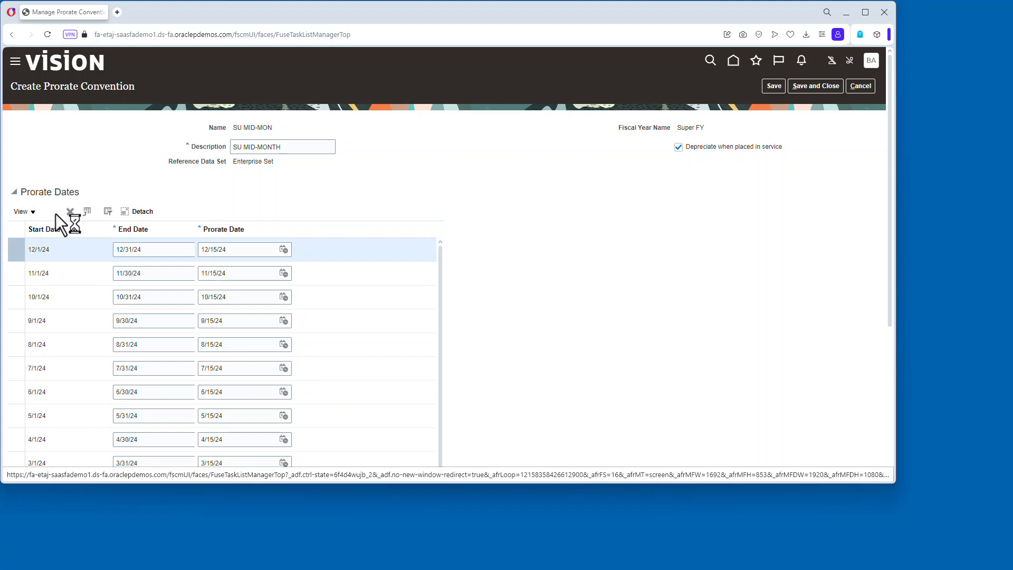
pyautogui.click(56, 212)
pyautogui.click(55, 212)
pyautogui.click(55, 212)
pyautogui.click(55, 213)
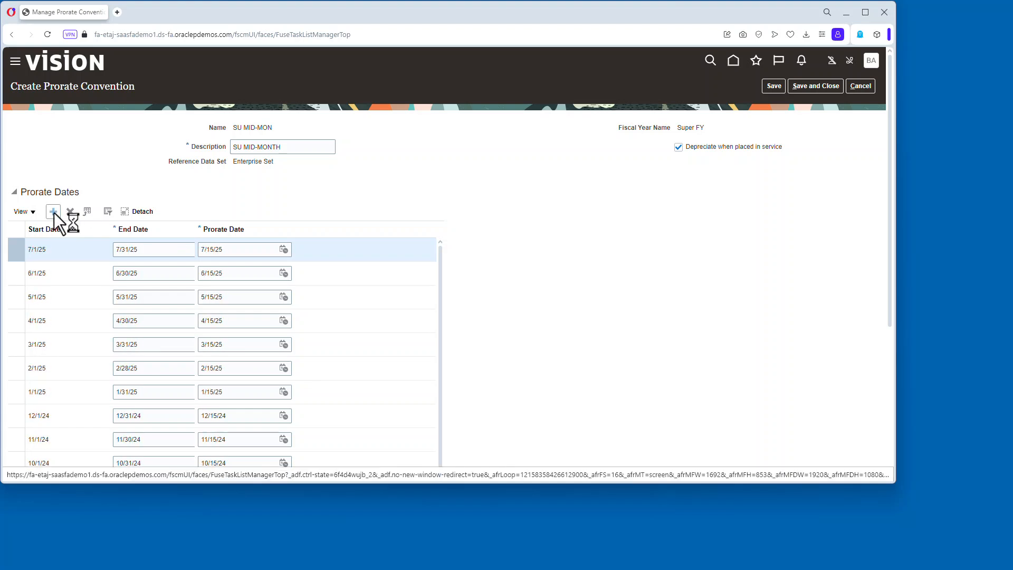
pyautogui.click(55, 213)
pyautogui.click(55, 214)
pyautogui.click(55, 213)
pyautogui.click(55, 214)
pyautogui.click(55, 214)
pyautogui.click(55, 214)
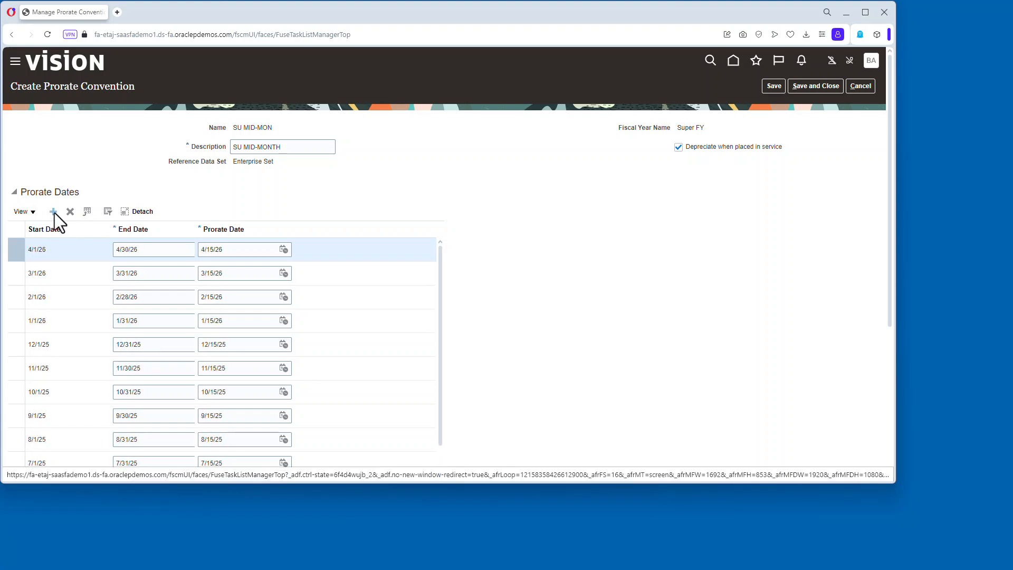
pyautogui.click(55, 214)
pyautogui.click(55, 213)
pyautogui.click(859, 87)
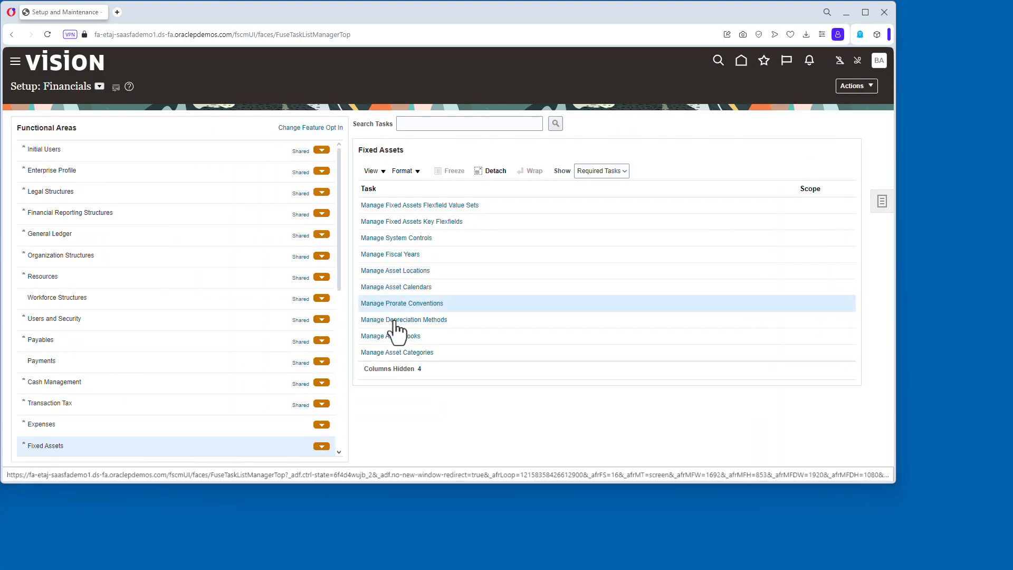
# Search the asset categories for computer and open the Computer Hardware category for editing.
pyautogui.click(416, 352)
pyautogui.click(197, 146)
pyautogui.write('computer')
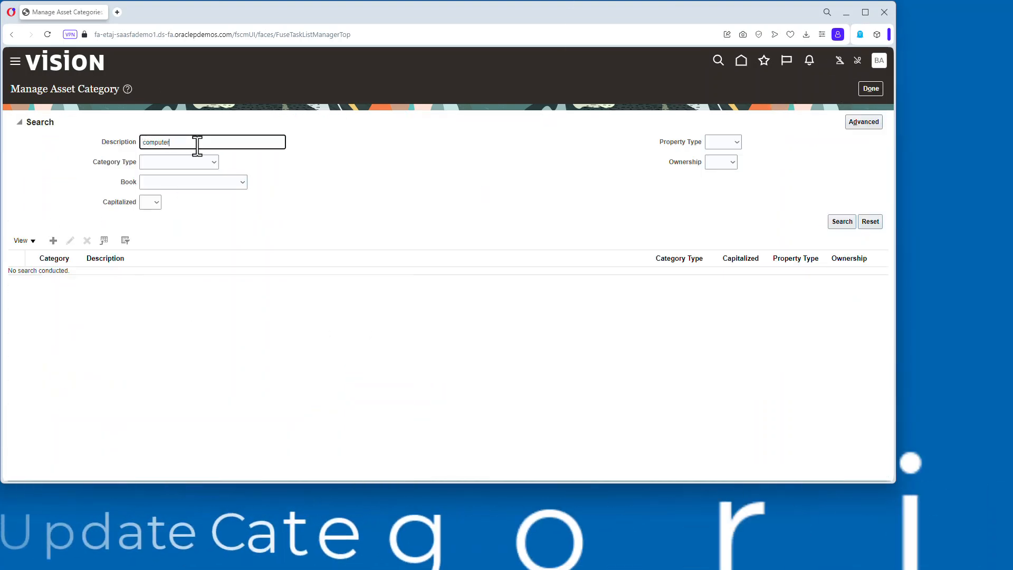
pyautogui.press('Return')
pyautogui.click(74, 140)
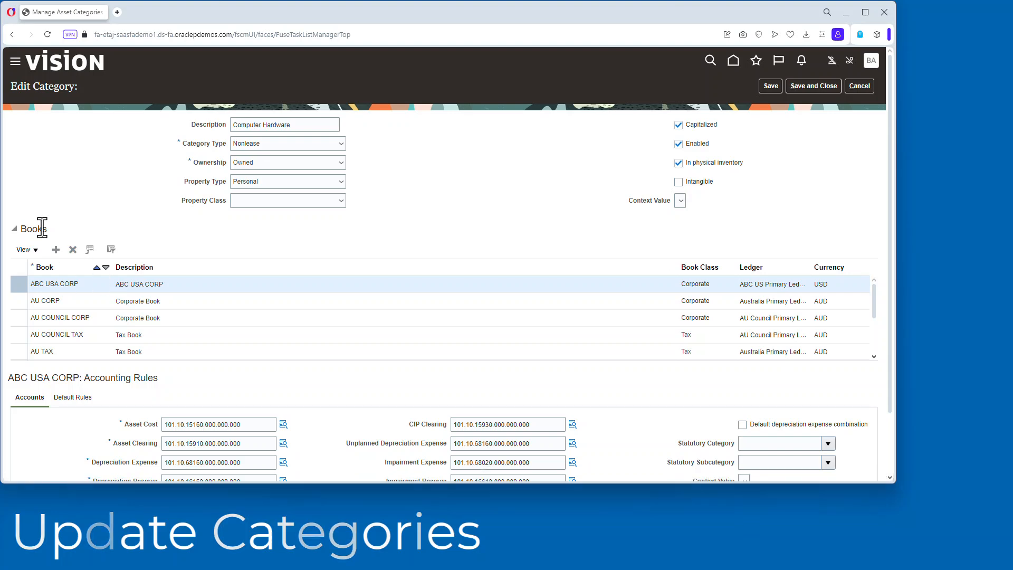
# Add SUPER UNIV BOOK to the Computer Hardware category's books.
pyautogui.click(56, 249)
pyautogui.click(105, 288)
pyautogui.click(91, 403)
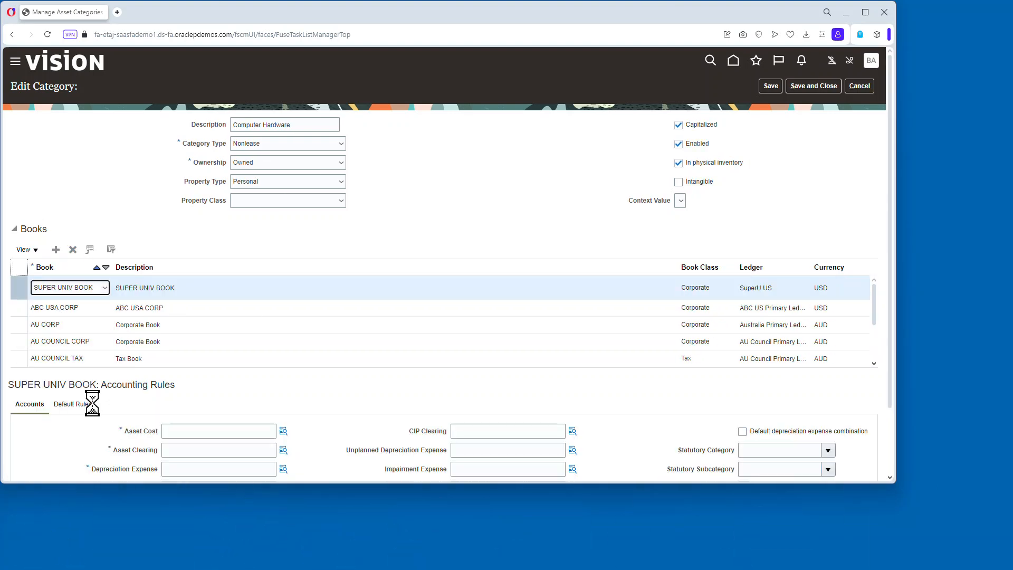
pyautogui.scroll(-3, 238, 386)
pyautogui.click(195, 350)
pyautogui.write('1001-15101-0000')
pyautogui.click(238, 370)
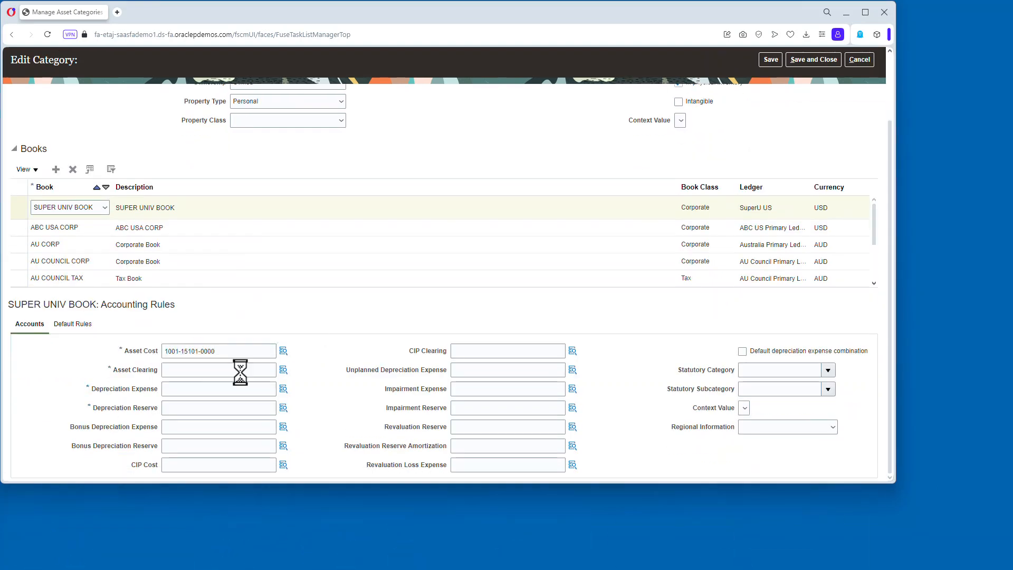
pyautogui.write('1001-67101-0000')
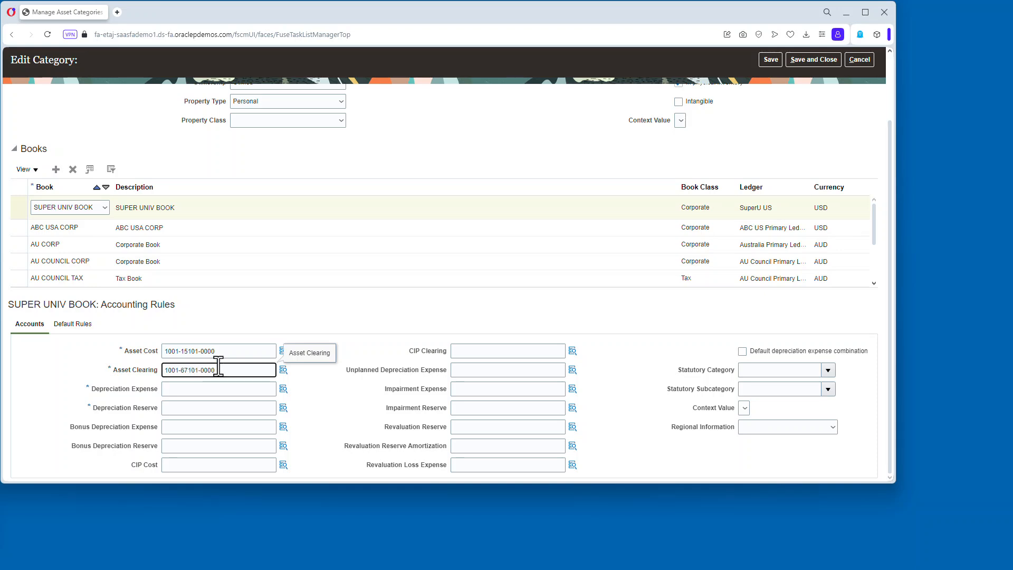
pyautogui.click(215, 389)
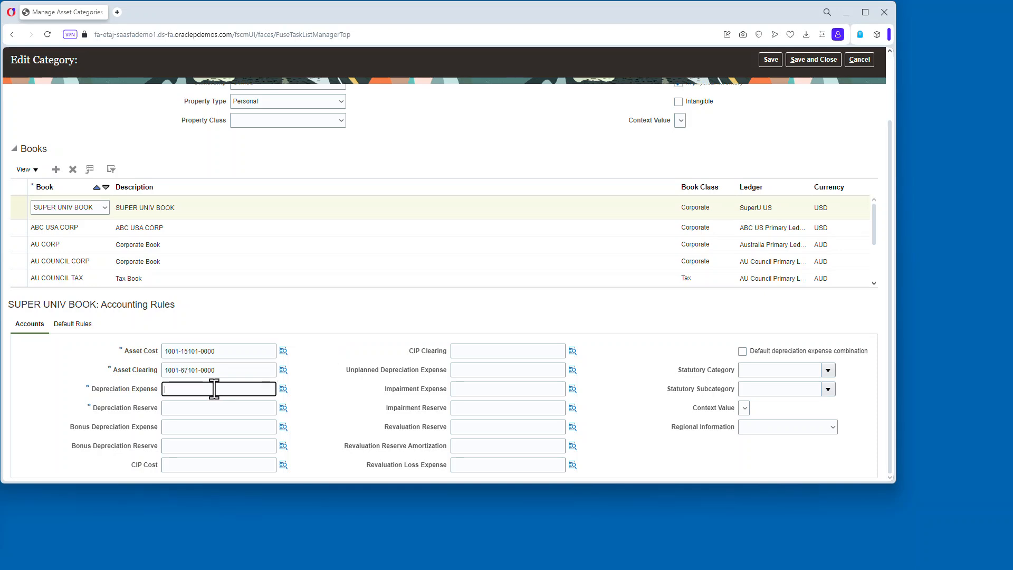
pyautogui.write('1001-68101-0000')
pyautogui.press('Tab')
pyautogui.write('1001-15501-0000')
pyautogui.press('Tab')
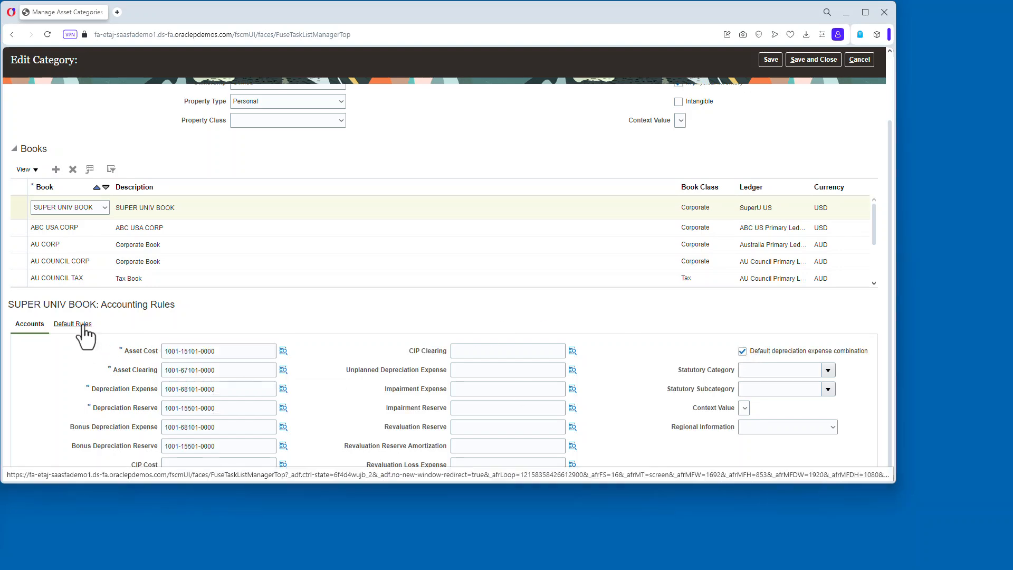
# Set SUPER UNIV BOOK's default rule to the STL depreciation method with a 10-year, 0-month life.
pyautogui.click(79, 325)
pyautogui.scroll(-4, 225, 376)
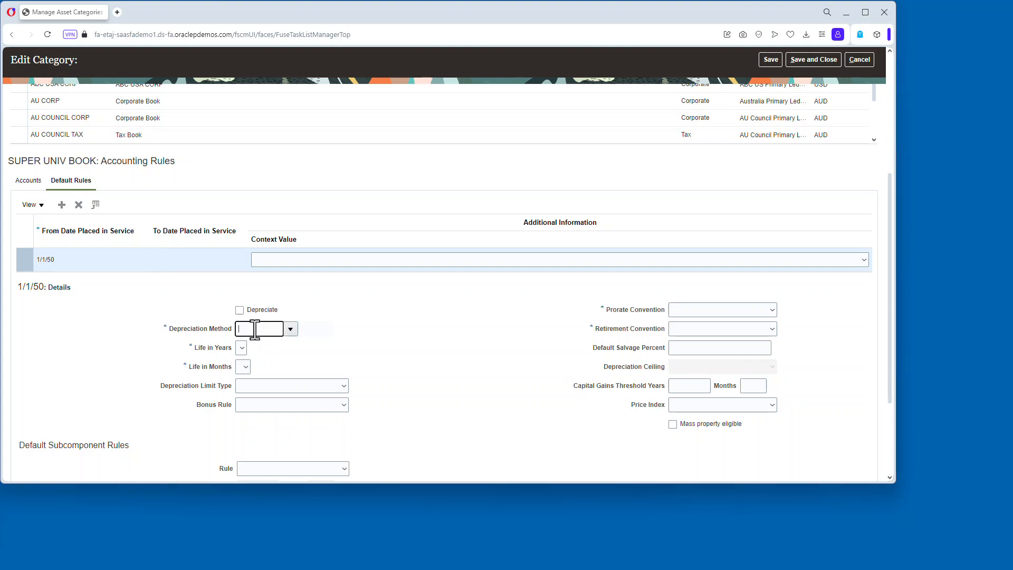
pyautogui.click(379, 251)
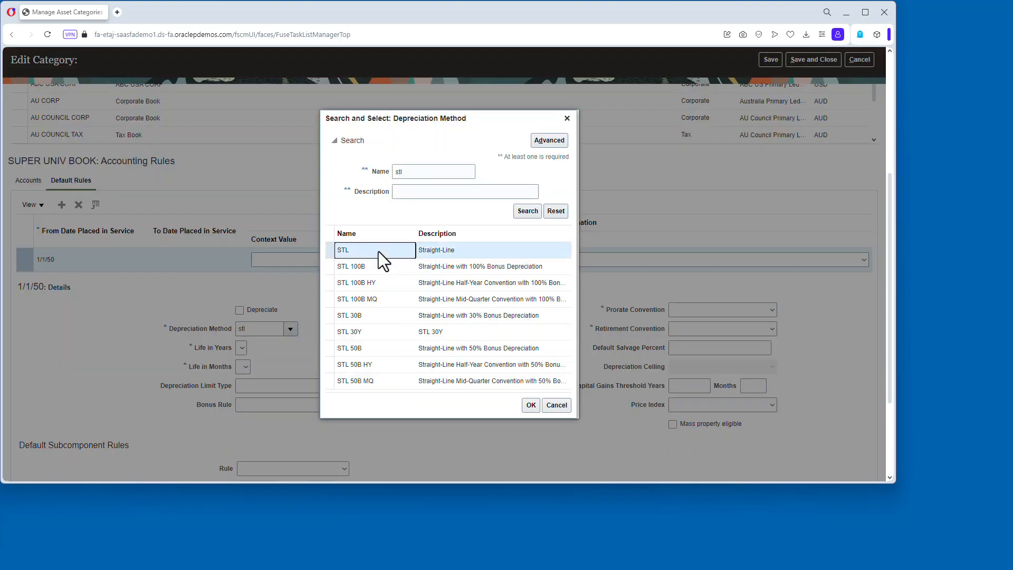
pyautogui.click(528, 406)
pyautogui.click(249, 348)
pyautogui.click(243, 440)
pyautogui.click(246, 366)
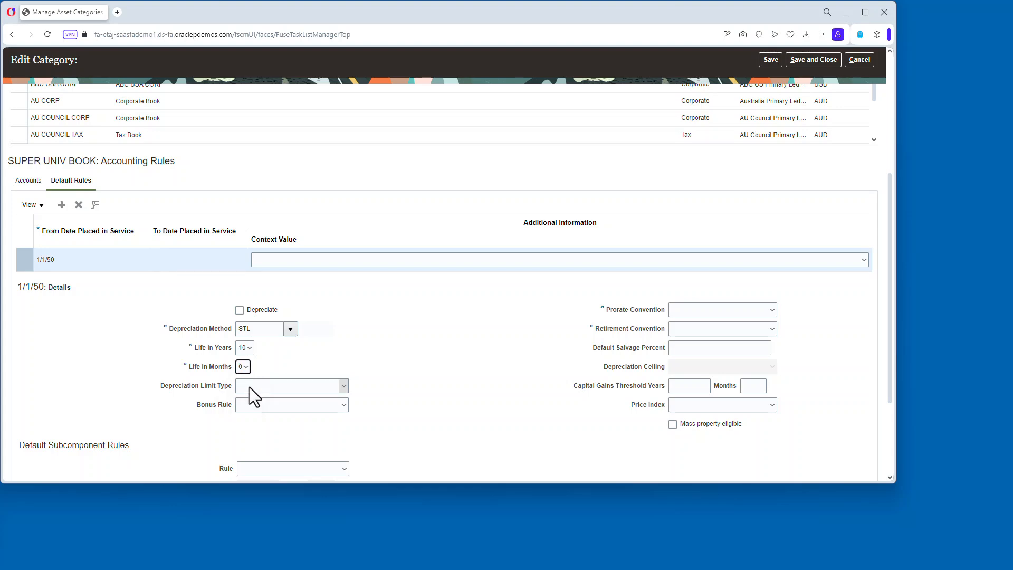
# Set SUPER UNIV BOOK's prorate and retirement conventions to SU MID-MON and save the category.
pyautogui.click(738, 310)
pyautogui.click(707, 324)
pyautogui.click(746, 329)
pyautogui.click(707, 343)
pyautogui.scroll(-1, 528, 322)
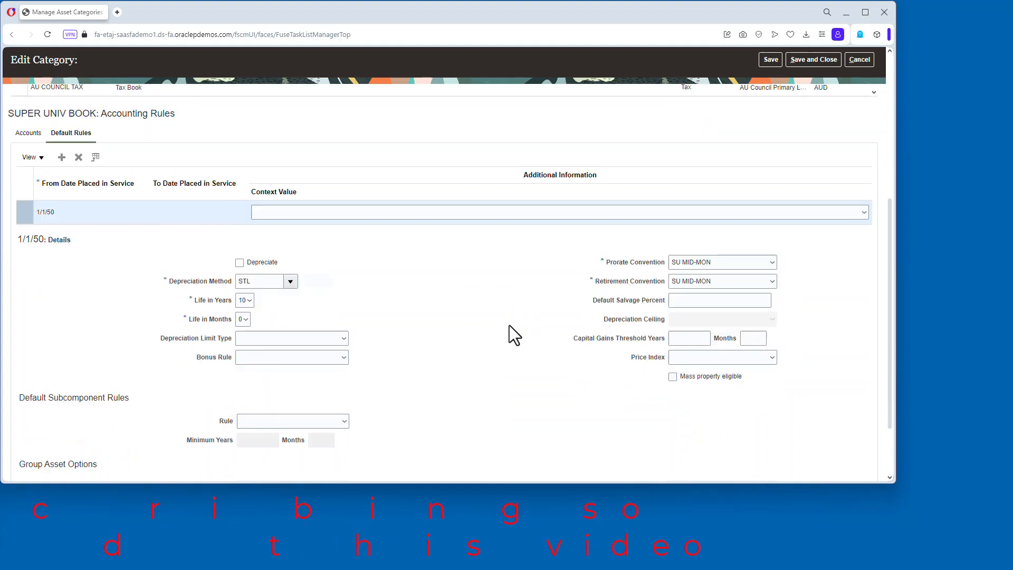
pyautogui.scroll(3, 509, 325)
pyautogui.click(29, 311)
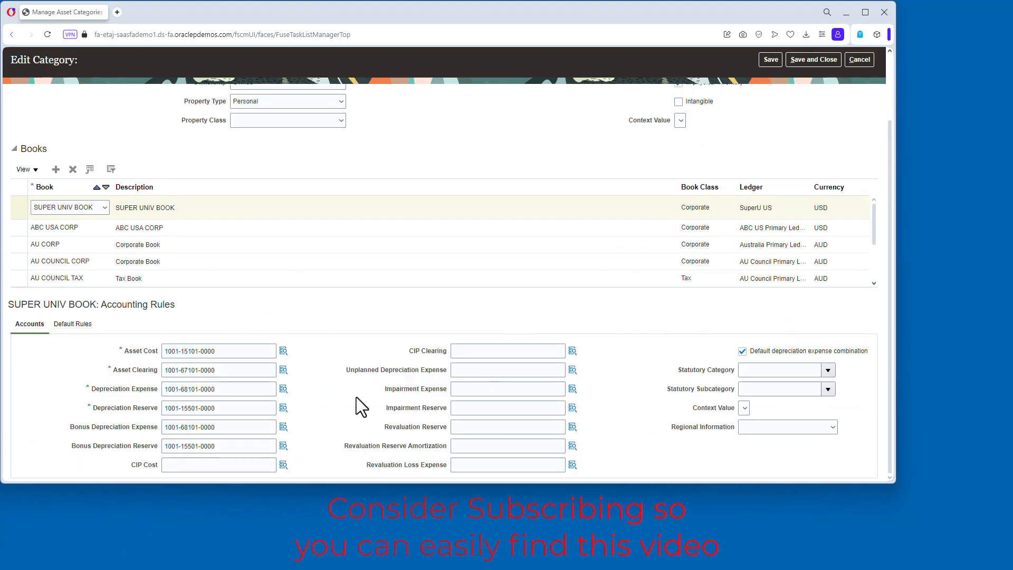
pyautogui.click(771, 58)
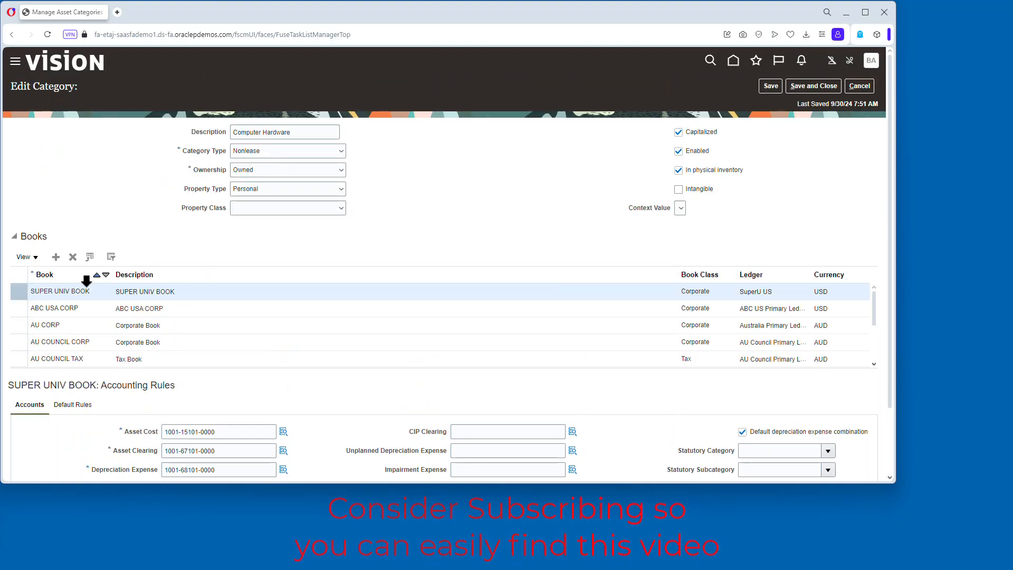
# Add SUPERU GASB BOOK to the Computer Hardware category's books.
pyautogui.click(56, 257)
pyautogui.click(106, 295)
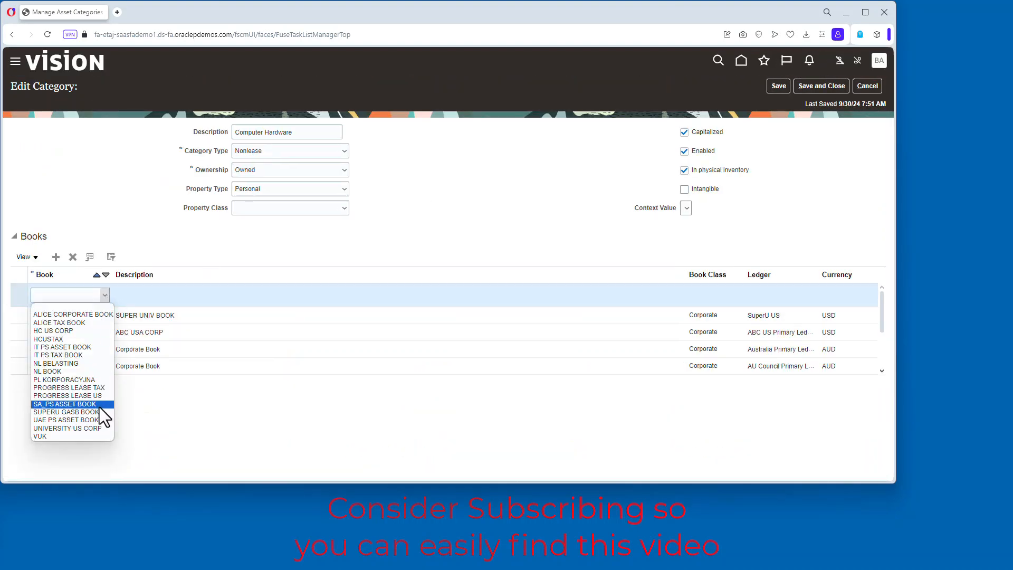
pyautogui.click(77, 412)
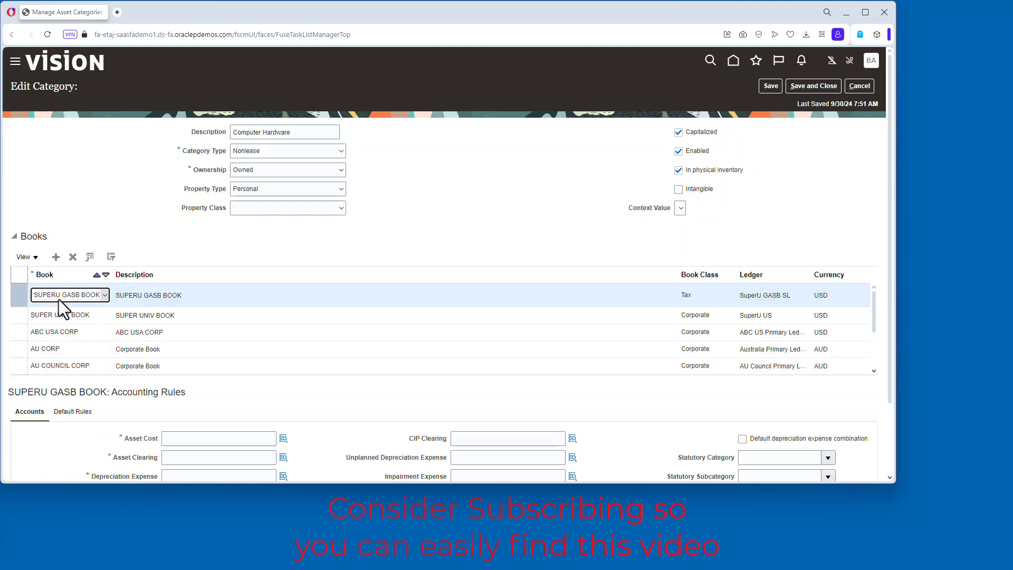
# Enter SUPERU GASB BOOK's asset cost, clearing, depreciation expense and reserve accounts, and use the default depreciation expense combination.
pyautogui.scroll(-3, 227, 296)
pyautogui.click(187, 350)
pyautogui.write('1001-15')
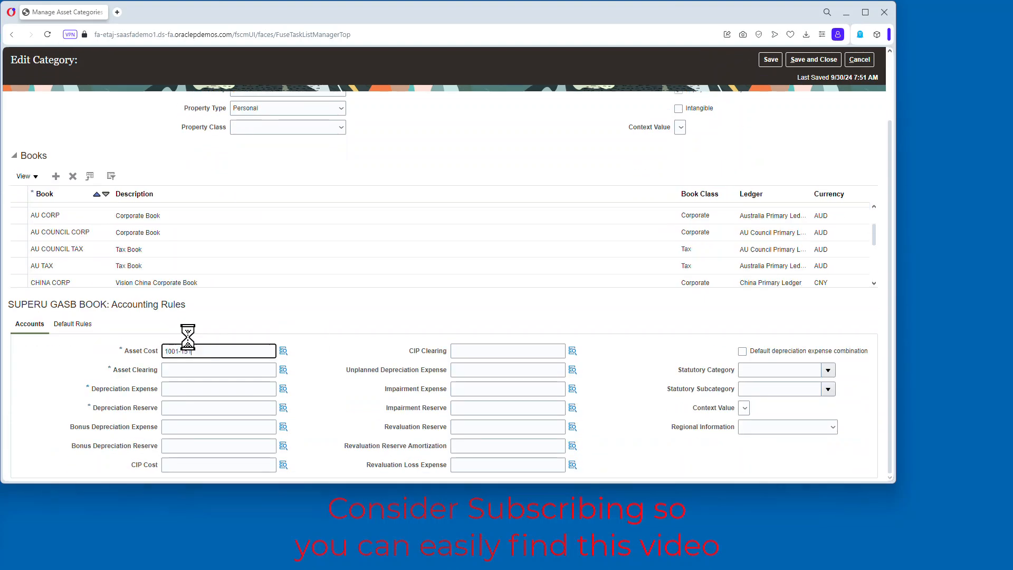
pyautogui.write('101-0000')
pyautogui.click(180, 369)
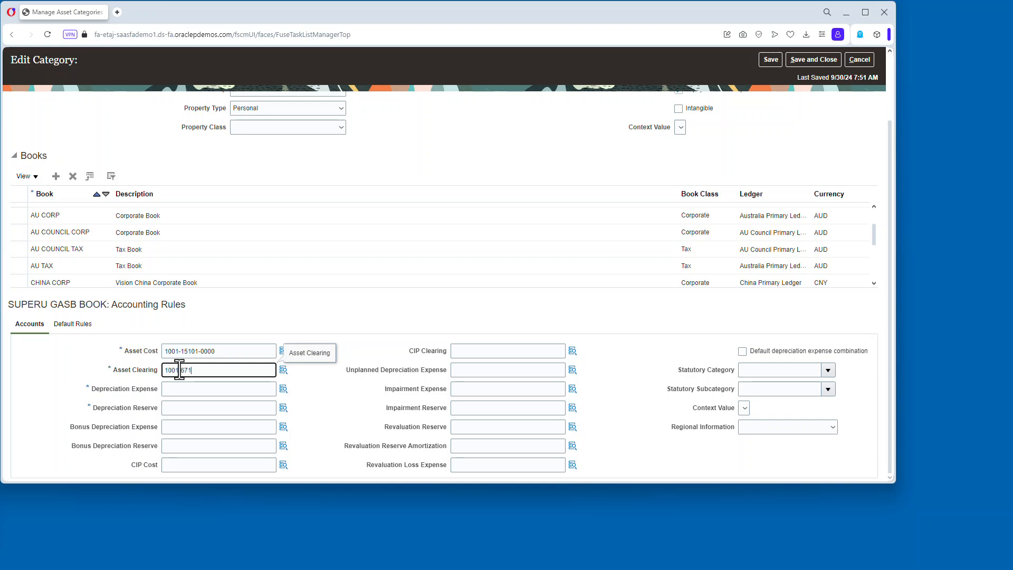
pyautogui.click(179, 389)
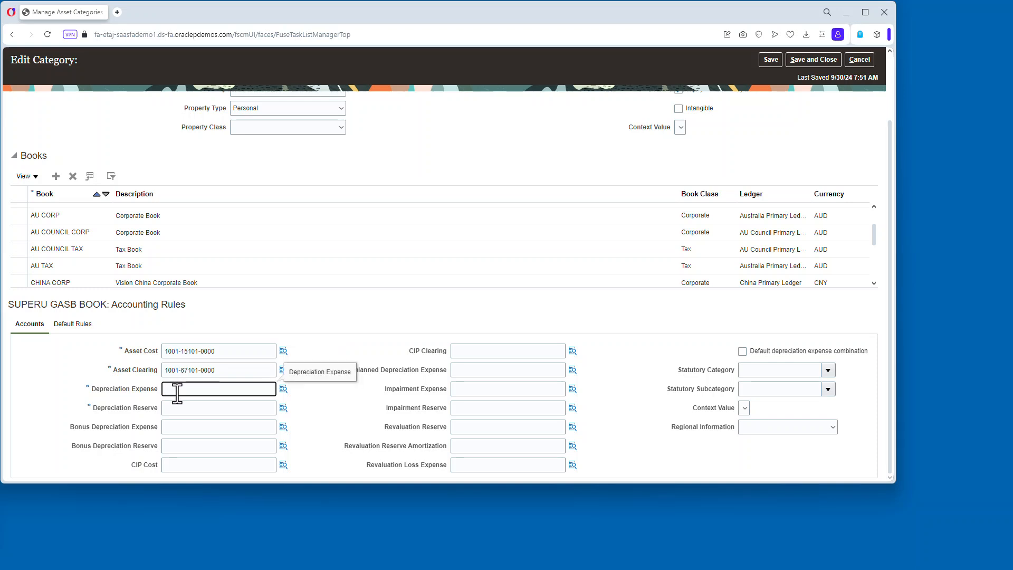
pyautogui.click(204, 407)
pyautogui.write('1001-15501-0000')
pyautogui.press('Tab')
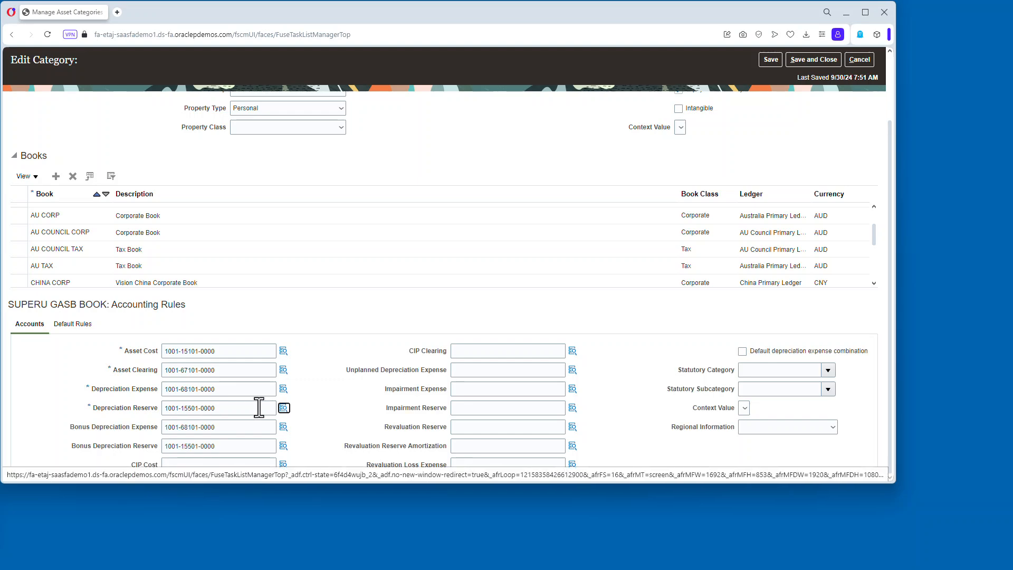
pyautogui.click(742, 351)
# Add a depreciating default rule for SUPERU GASB BOOK using the STL depreciation method.
pyautogui.click(73, 324)
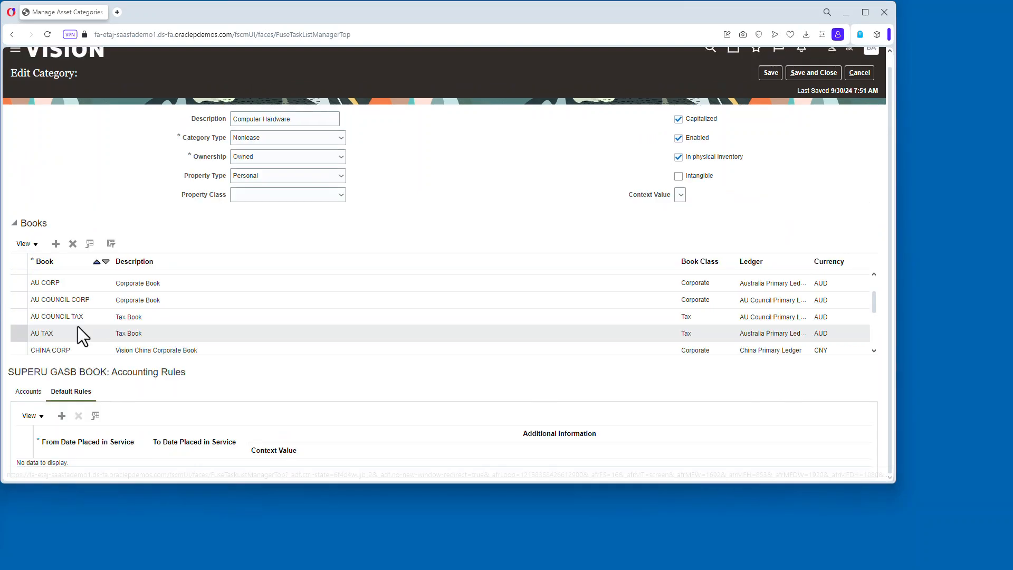
pyautogui.click(62, 416)
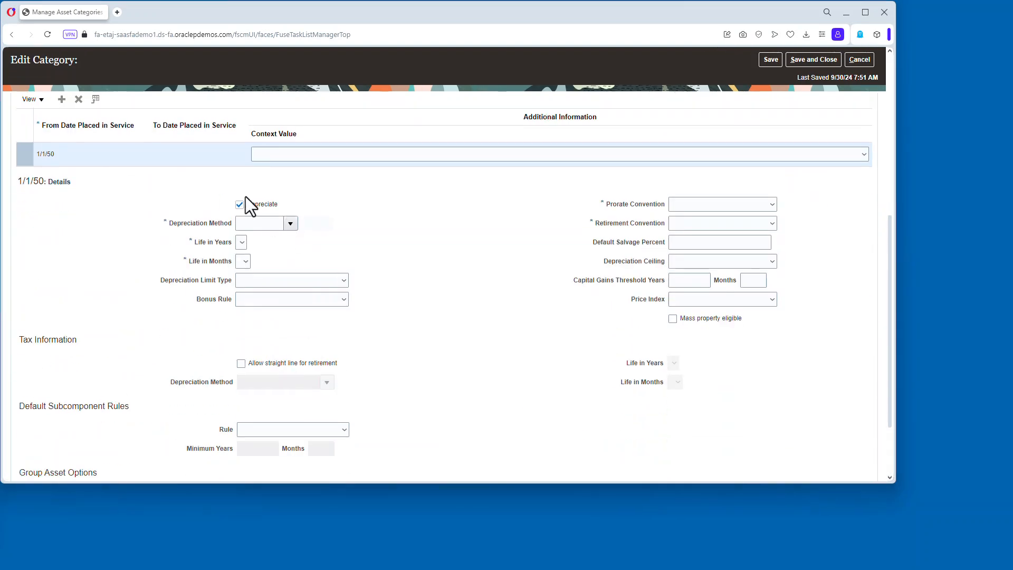
pyautogui.press('Tab')
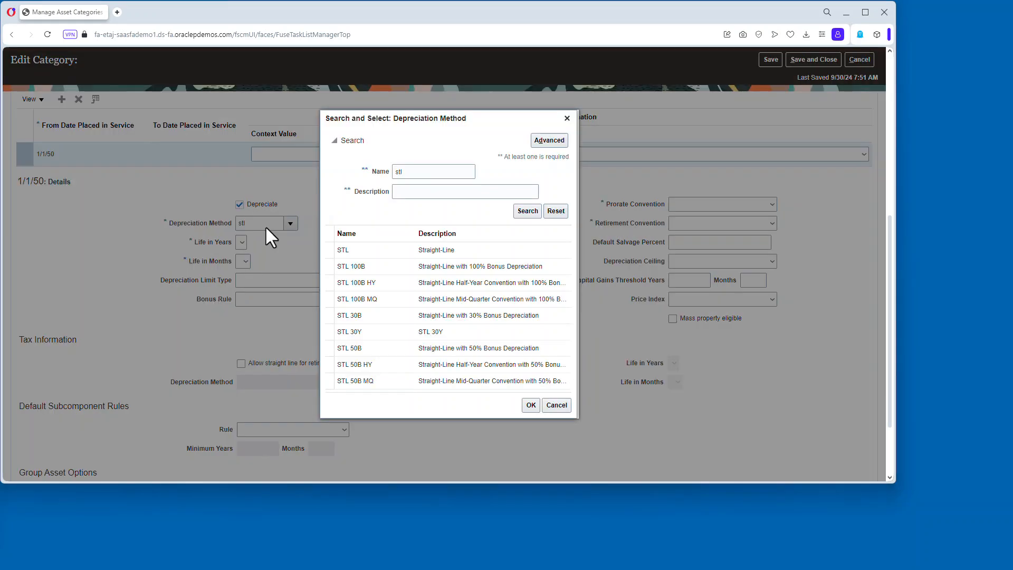
pyautogui.click(534, 406)
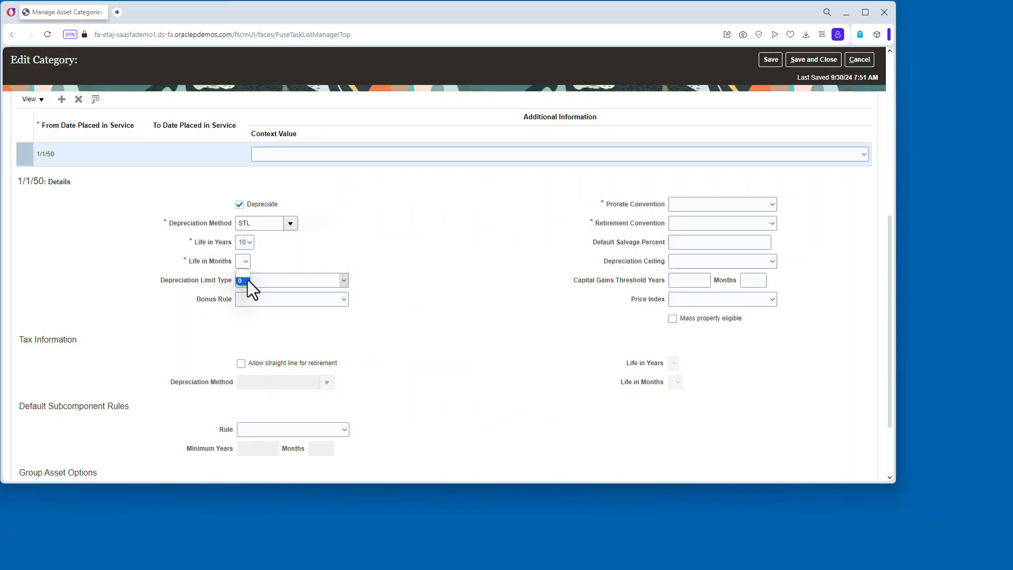
# Set SUPERU GASB BOOK's prorate and retirement conventions to SU MID-MON, then save and close the category.
pyautogui.click(728, 204)
pyautogui.click(720, 227)
pyautogui.click(720, 224)
pyautogui.click(712, 246)
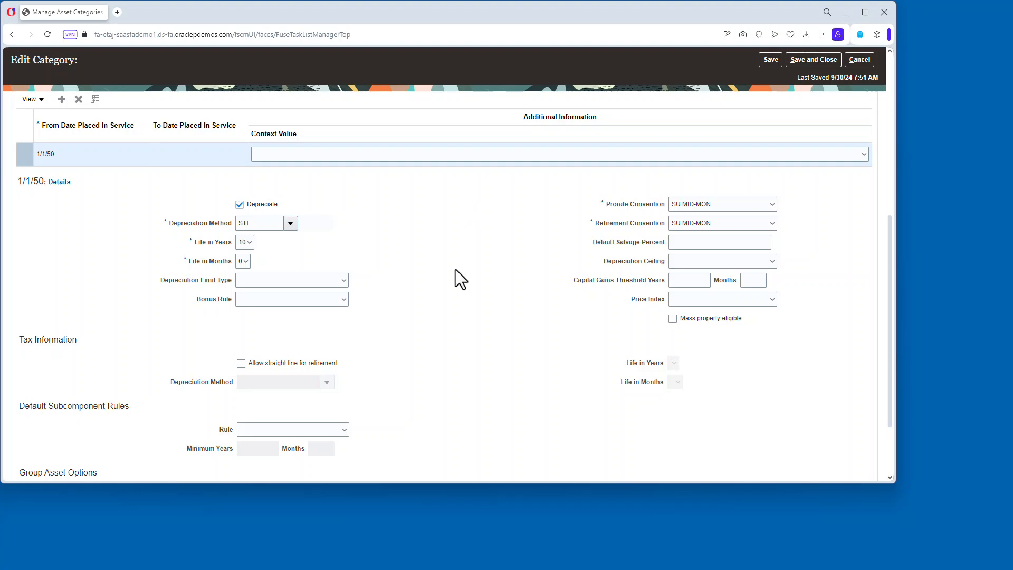
pyautogui.scroll(3, 436, 267)
pyautogui.click(25, 235)
pyautogui.scroll(1, 528, 364)
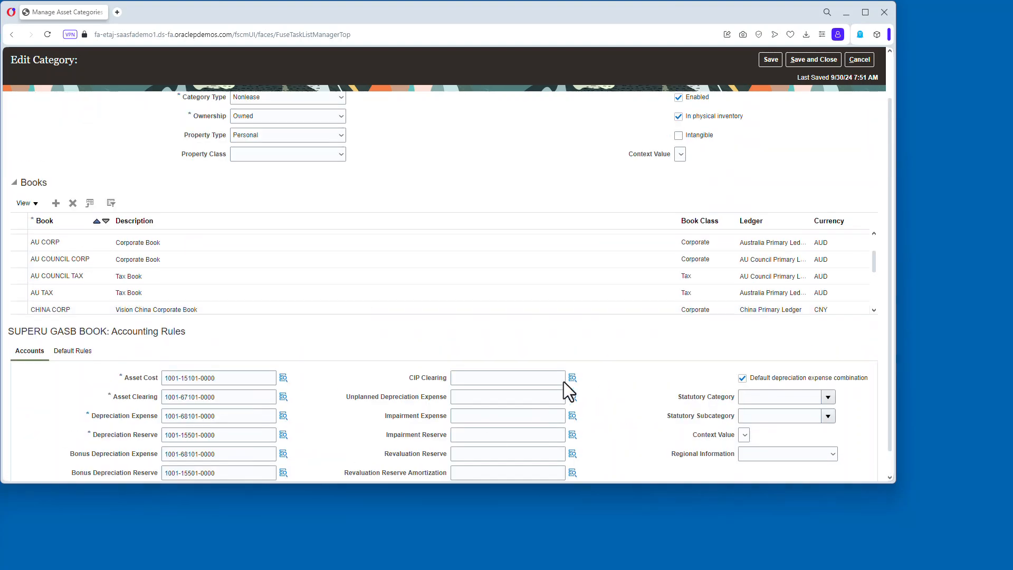
pyautogui.scroll(1, 563, 382)
pyautogui.click(821, 85)
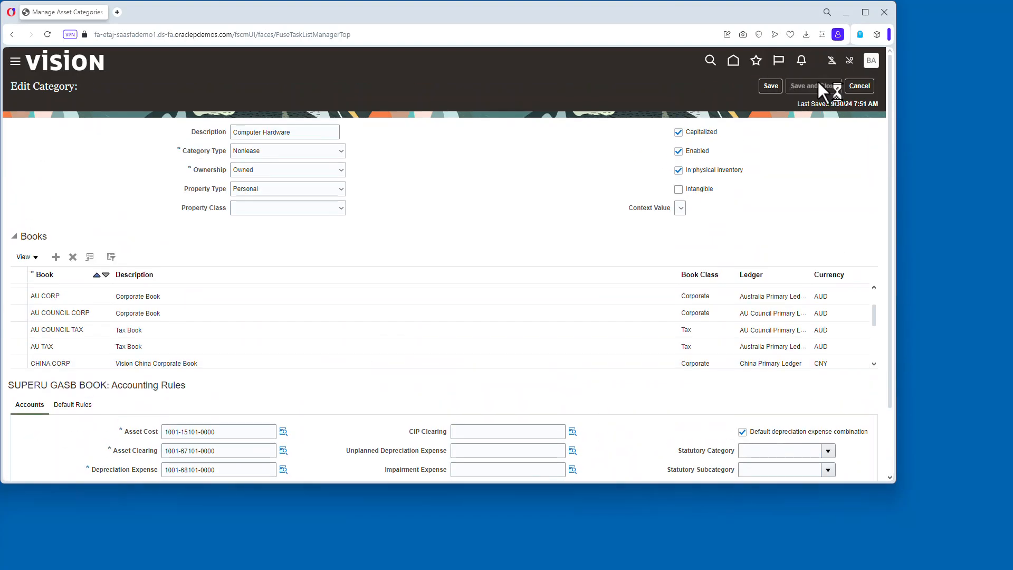
pyautogui.click(873, 85)
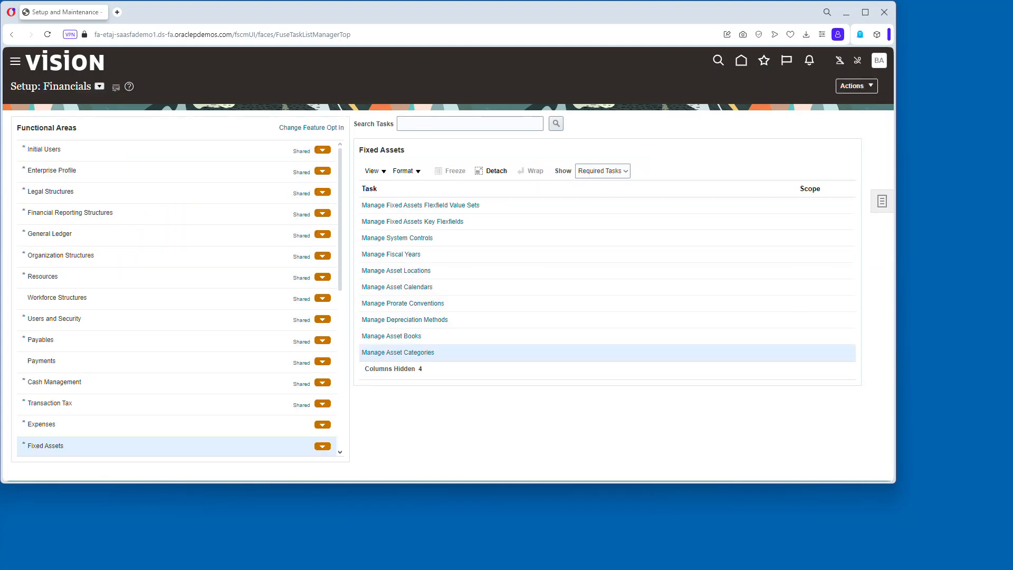
# Open the Manage Data Access for Users task from the Users and Security area's full task list.
pyautogui.click(157, 319)
pyautogui.click(602, 170)
pyautogui.click(608, 189)
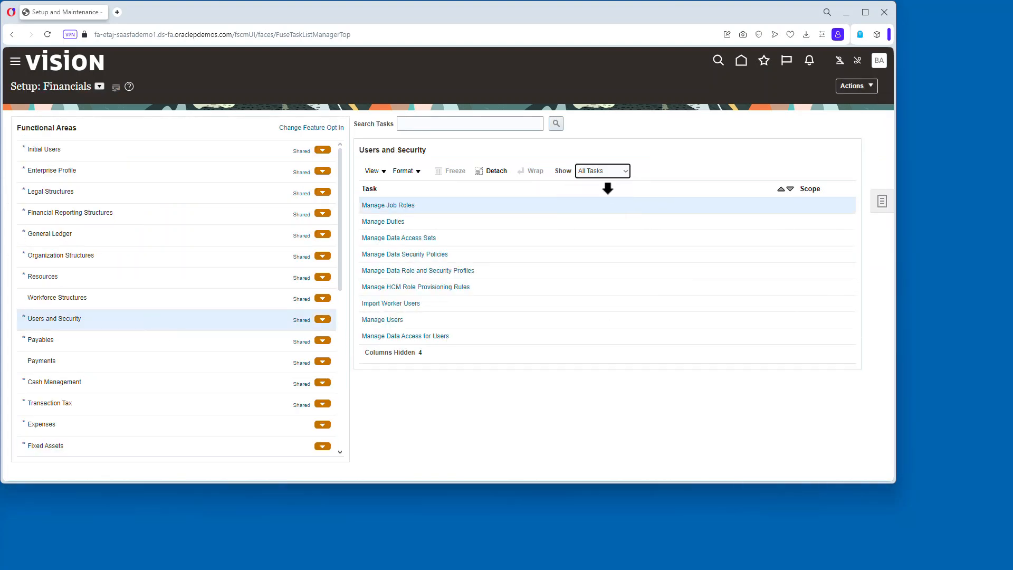
pyautogui.click(436, 336)
# Create a data access row giving the user an Accounts role on business unit SUPER UNIVERSITY.
pyautogui.click(88, 247)
pyautogui.click(264, 274)
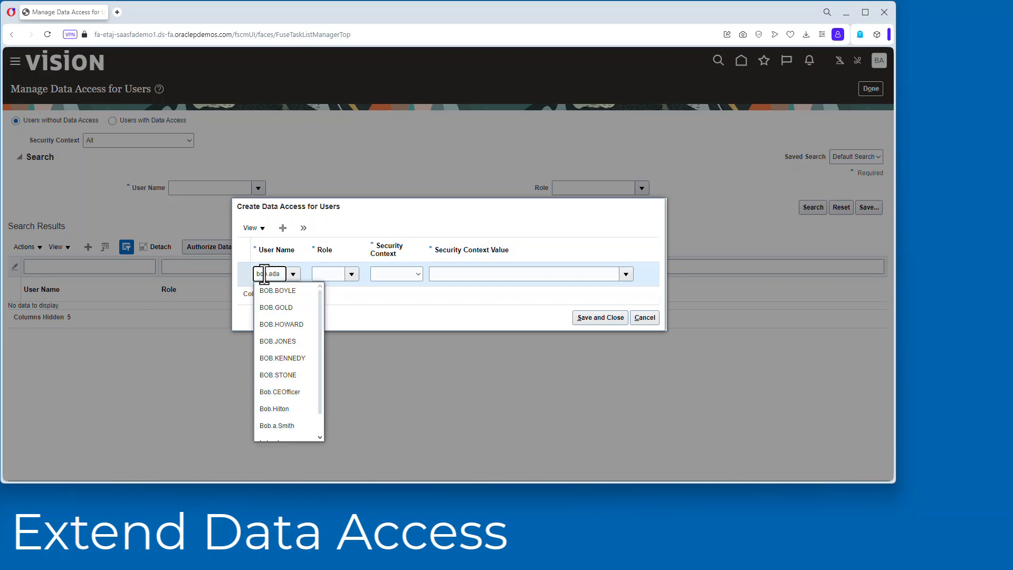
pyautogui.click(349, 274)
pyautogui.click(375, 292)
pyautogui.click(396, 274)
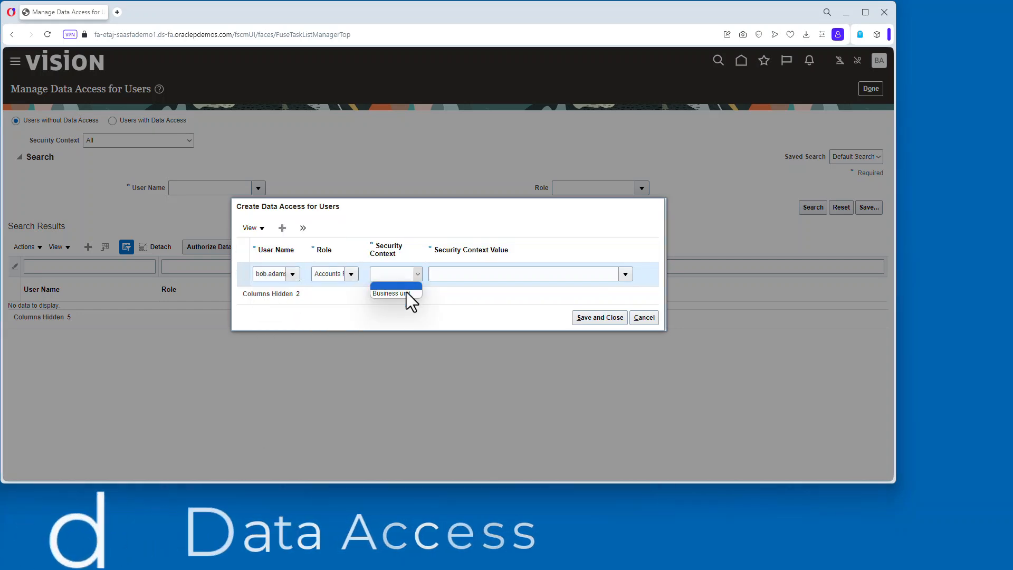
pyautogui.click(403, 291)
pyautogui.click(449, 273)
pyautogui.write('super')
pyautogui.click(488, 299)
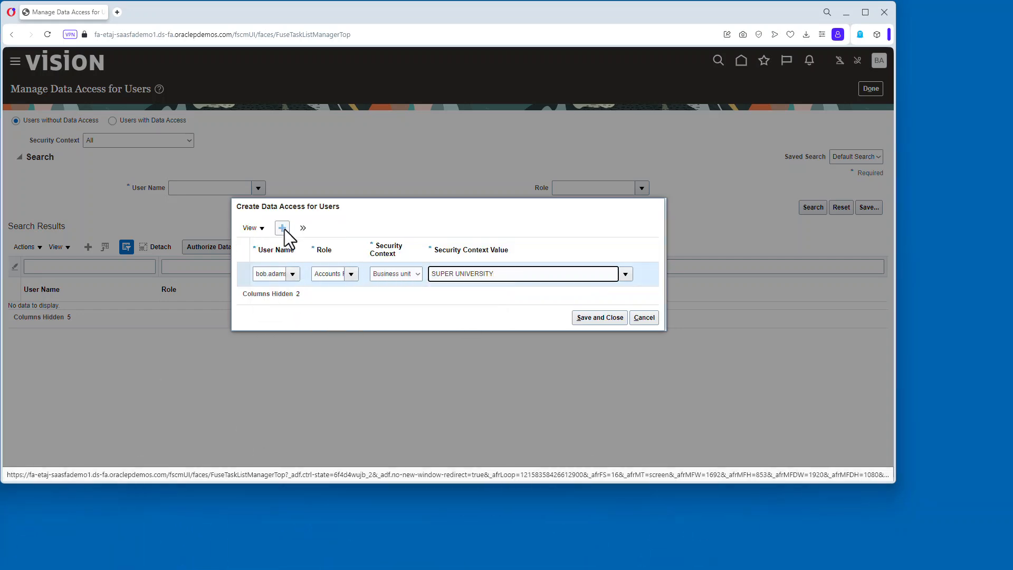
# Add a second data access row for the same user with another Accounts role on business unit SUPER UNIVERSITY.
pyautogui.click(283, 228)
pyautogui.click(352, 263)
pyautogui.click(364, 338)
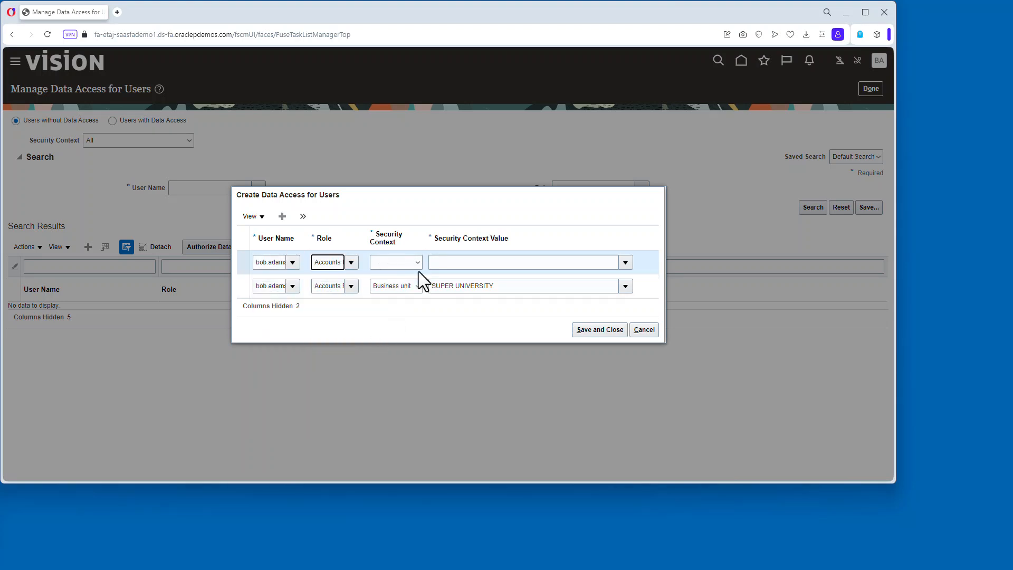
pyautogui.click(418, 266)
pyautogui.click(403, 290)
pyautogui.click(456, 266)
# Add a row granting the user the Accounts Payable Supervisor role on business unit SUPER UNIVERSITY.
pyautogui.click(282, 217)
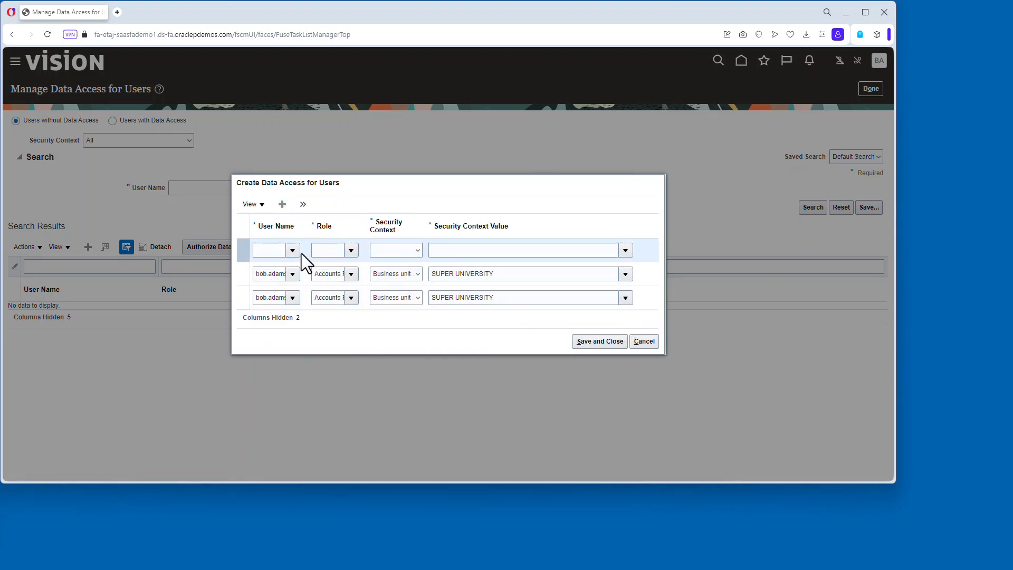
pyautogui.click(293, 250)
pyautogui.click(272, 282)
pyautogui.click(351, 250)
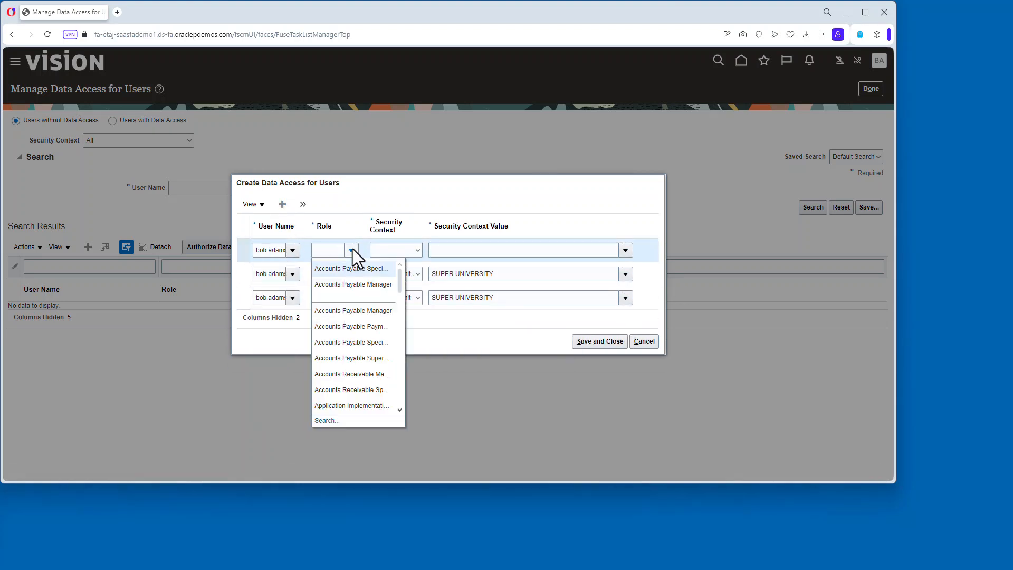
pyautogui.click(384, 353)
pyautogui.click(417, 250)
pyautogui.click(424, 272)
pyautogui.click(469, 251)
pyautogui.click(493, 283)
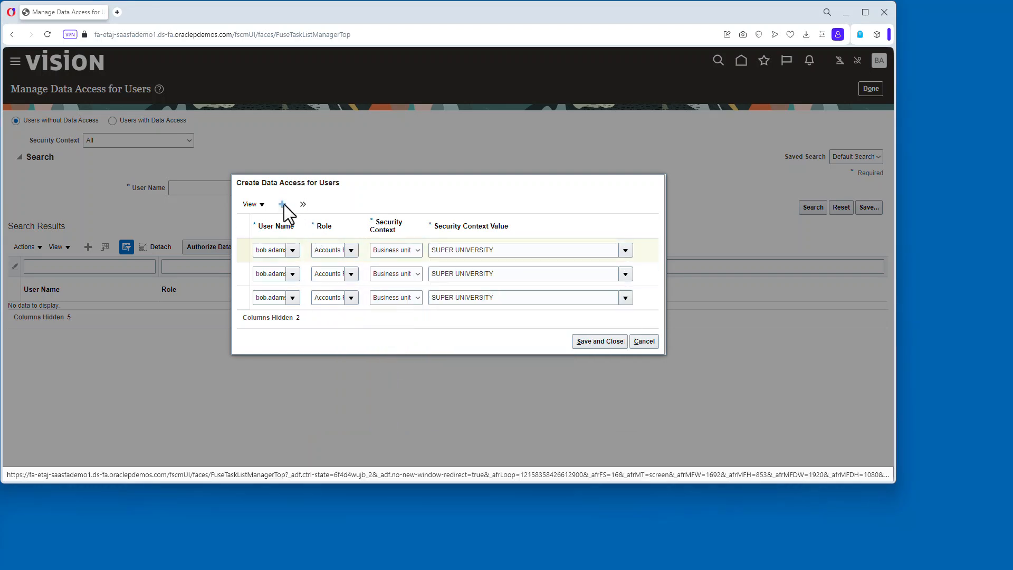
# Add a row granting the user an asset role on asset book SUPER UNIV BOOK.
pyautogui.click(282, 204)
pyautogui.click(351, 239)
pyautogui.scroll(-5, 401, 398)
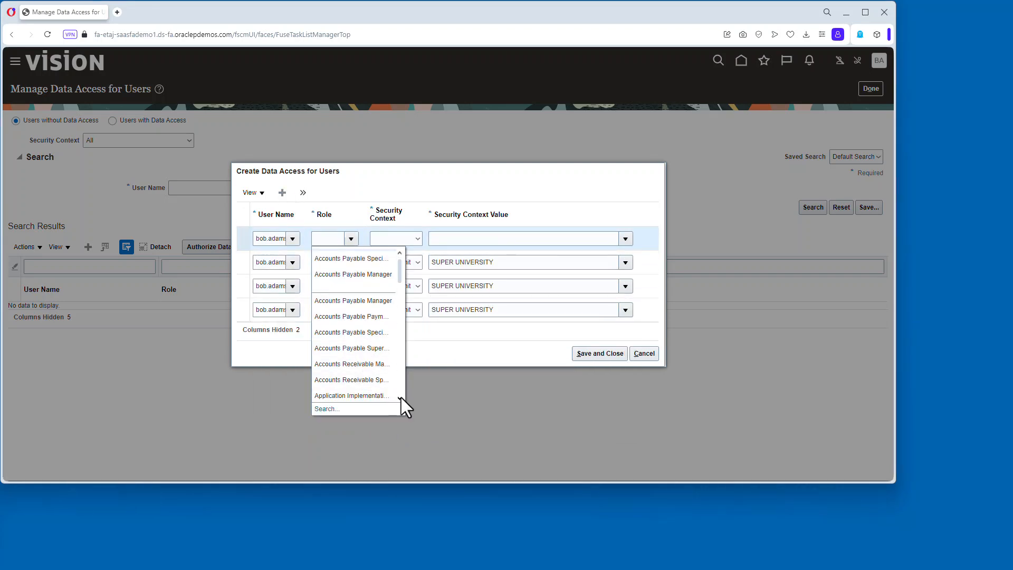
pyautogui.click(332, 318)
pyautogui.click(414, 240)
pyautogui.click(411, 260)
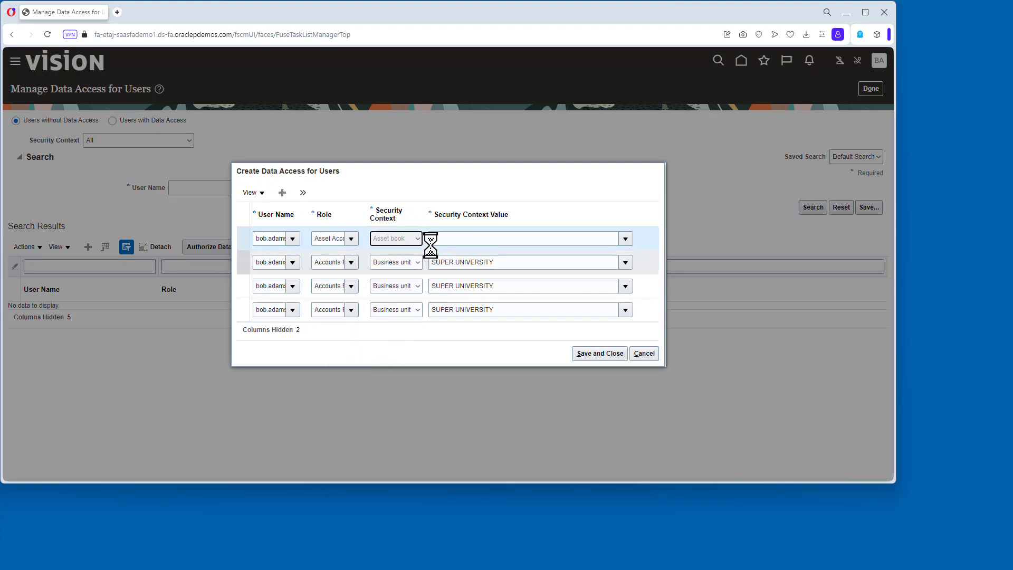
pyautogui.click(627, 239)
pyautogui.click(476, 239)
pyautogui.write('super')
pyautogui.click(490, 255)
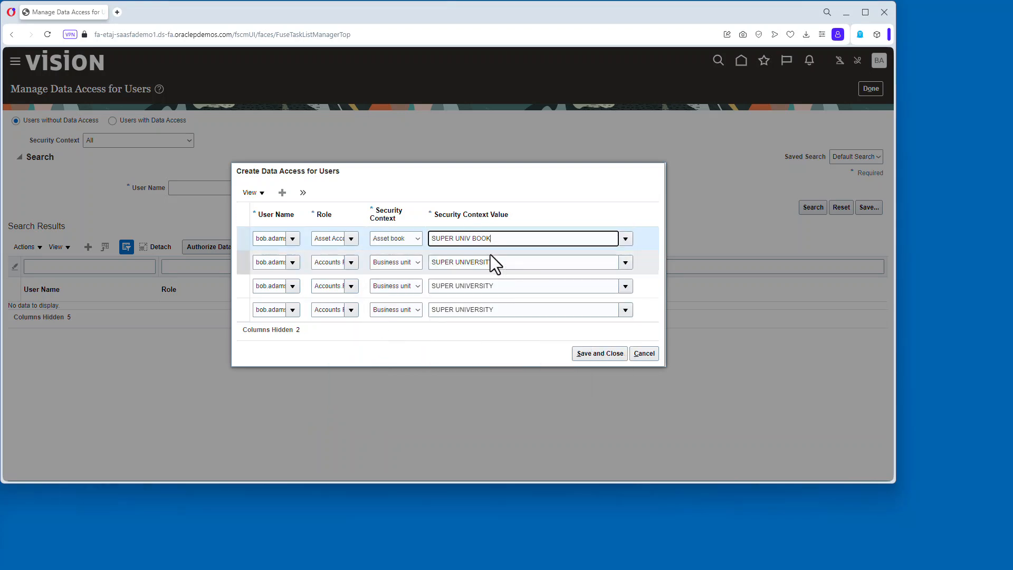
# Add a data access row granting the user the Asset Accountant role on asset book SUPERU GASB BOOK.
pyautogui.click(282, 192)
pyautogui.click(293, 227)
pyautogui.click(287, 244)
pyautogui.click(351, 228)
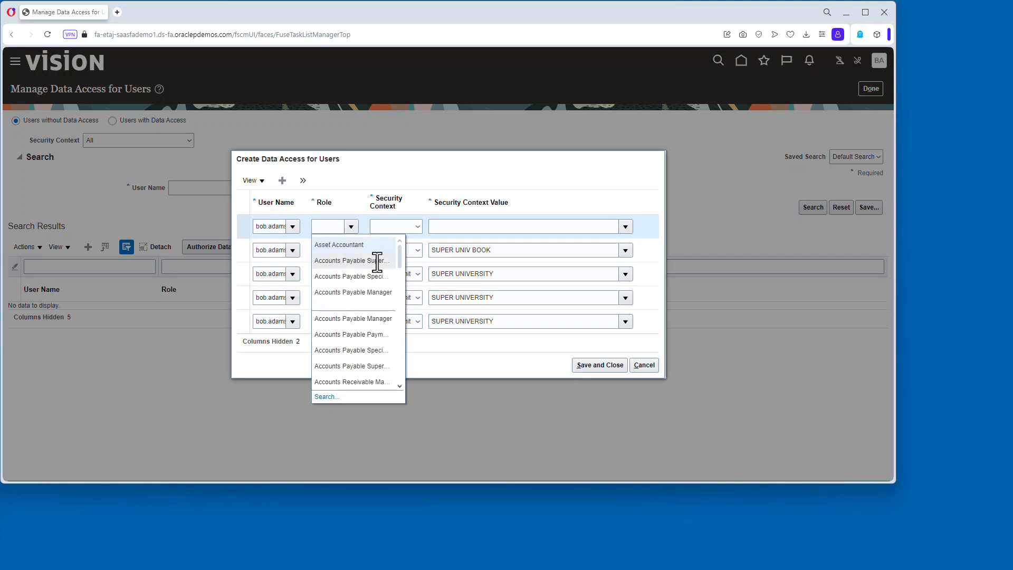
pyautogui.click(362, 245)
pyautogui.click(414, 226)
pyautogui.click(411, 245)
pyautogui.click(453, 225)
pyautogui.click(475, 257)
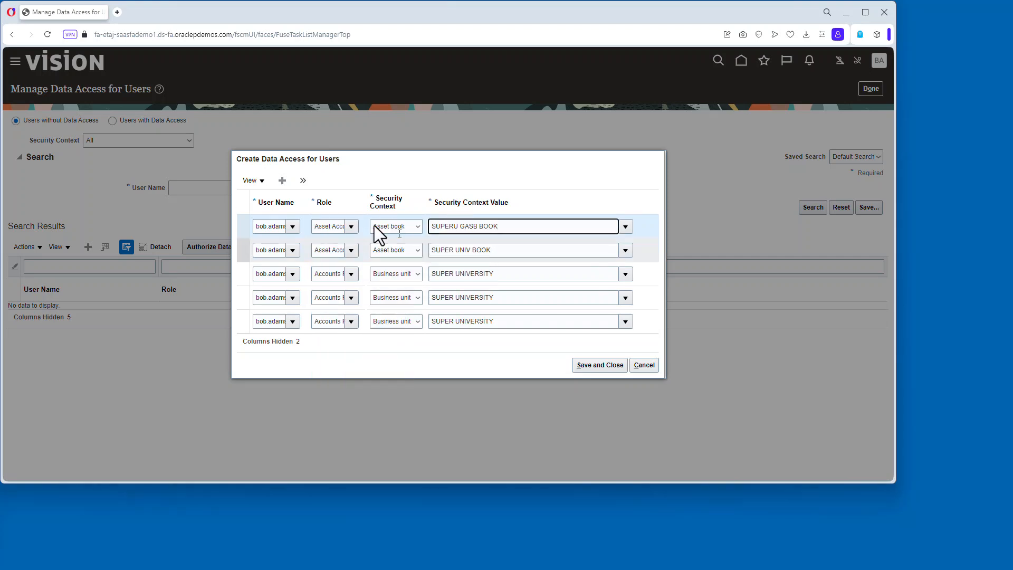
# Add a row granting the user a general accounting role on data access set SuperU US.
pyautogui.click(283, 180)
pyautogui.click(293, 226)
pyautogui.click(288, 244)
pyautogui.click(351, 227)
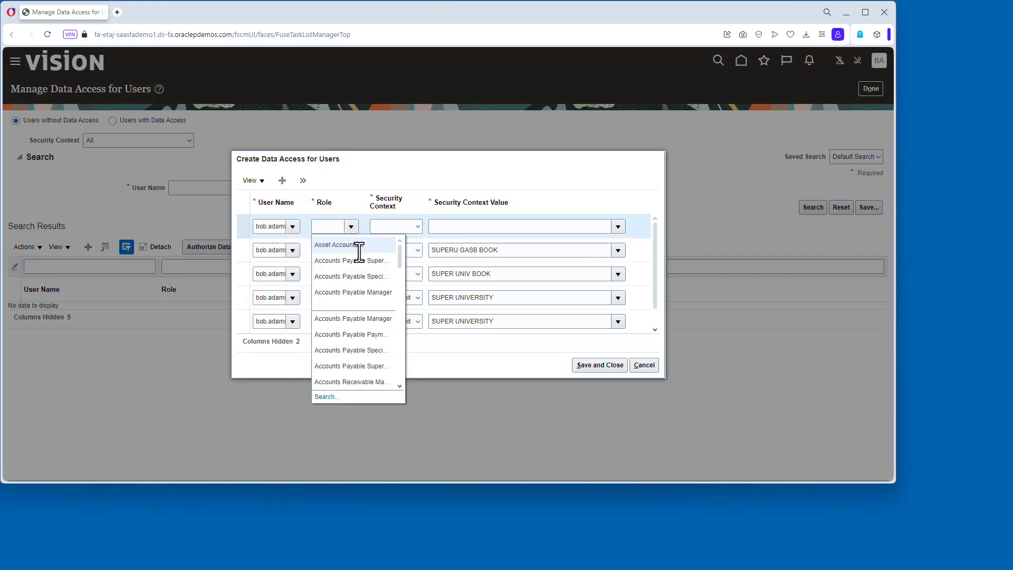
pyautogui.scroll(-5, 400, 385)
pyautogui.scroll(-5, 400, 391)
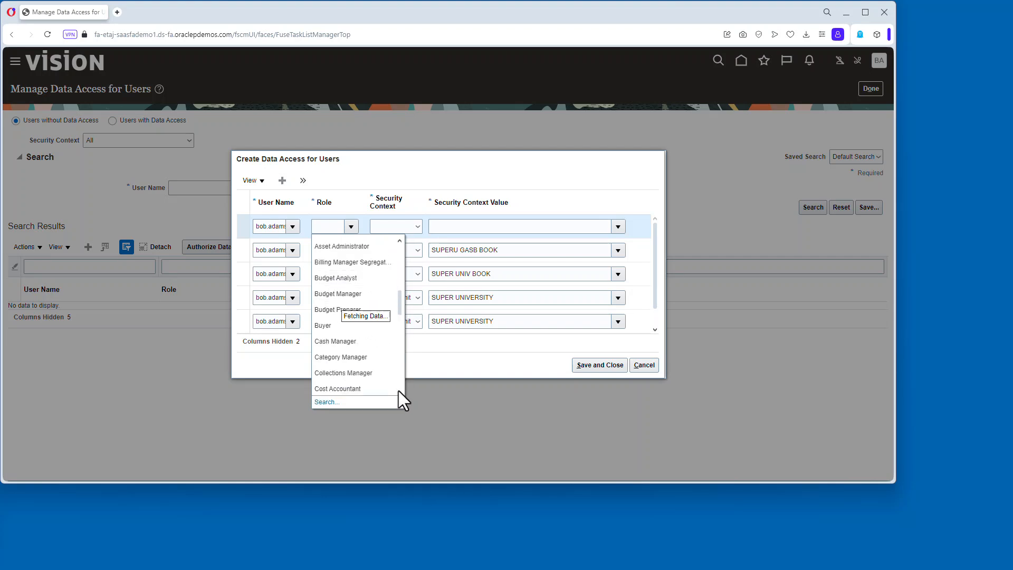
pyautogui.click(362, 323)
pyautogui.click(418, 227)
pyautogui.click(406, 245)
pyautogui.click(461, 227)
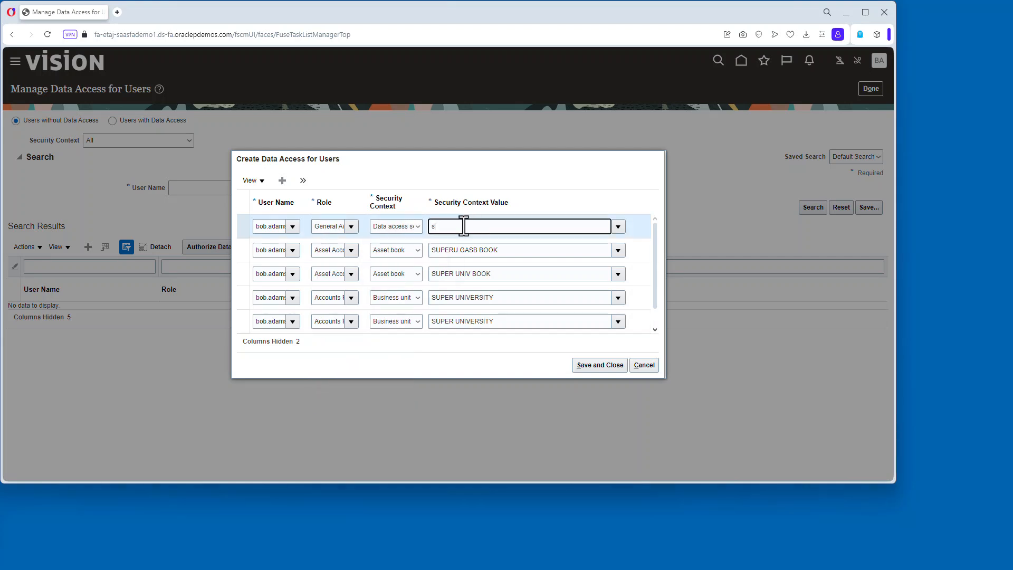
pyautogui.write('super')
pyautogui.click(471, 241)
# Add a row granting the user the same general accounting role on data access set SuperU GASB SL.
pyautogui.click(282, 181)
pyautogui.click(292, 226)
pyautogui.click(287, 261)
pyautogui.click(351, 226)
pyautogui.click(346, 245)
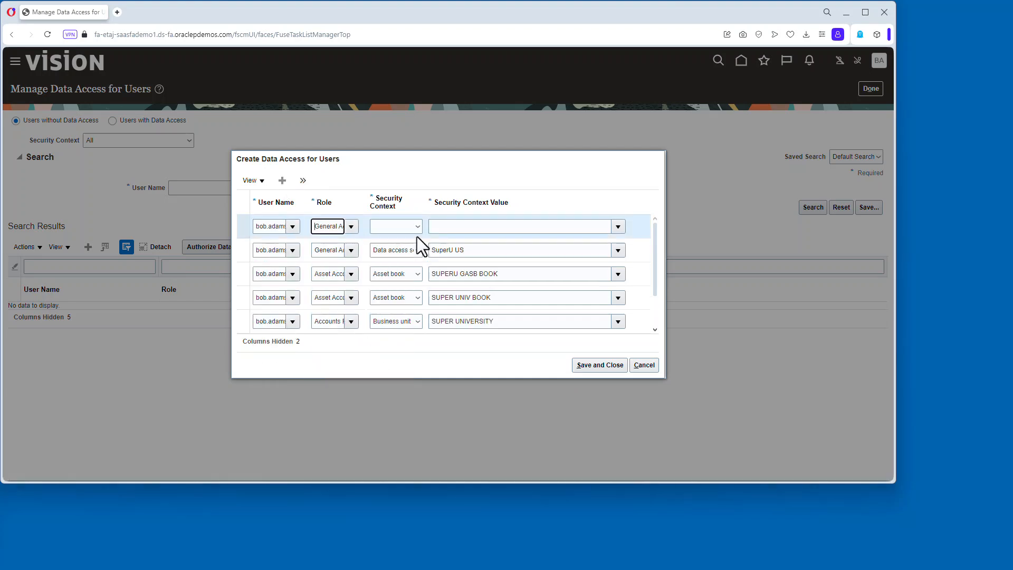
pyautogui.click(417, 227)
pyautogui.click(412, 246)
pyautogui.click(452, 227)
pyautogui.write('super')
pyautogui.click(473, 261)
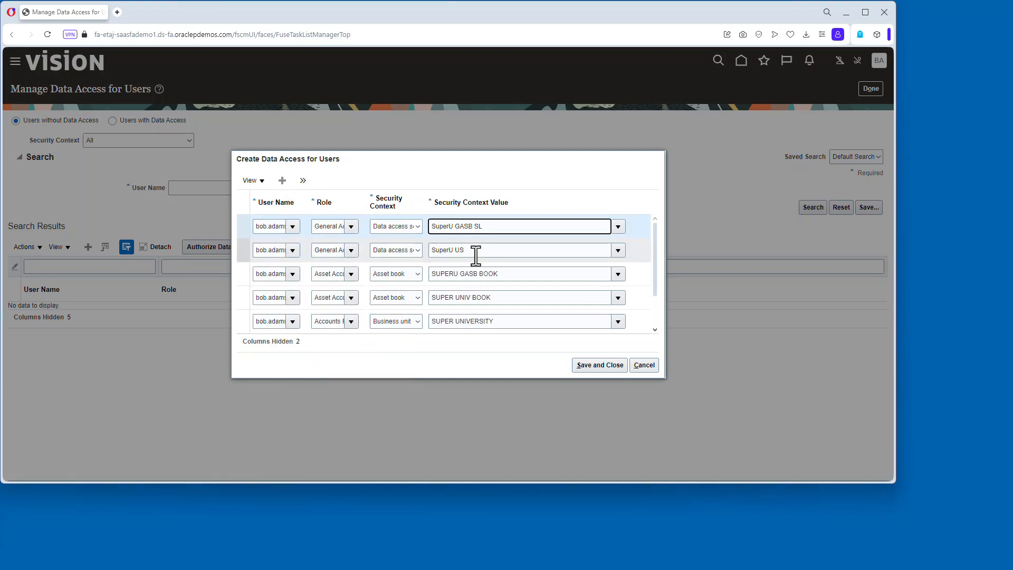
# Save and close the new data access assignments.
pyautogui.click(655, 330)
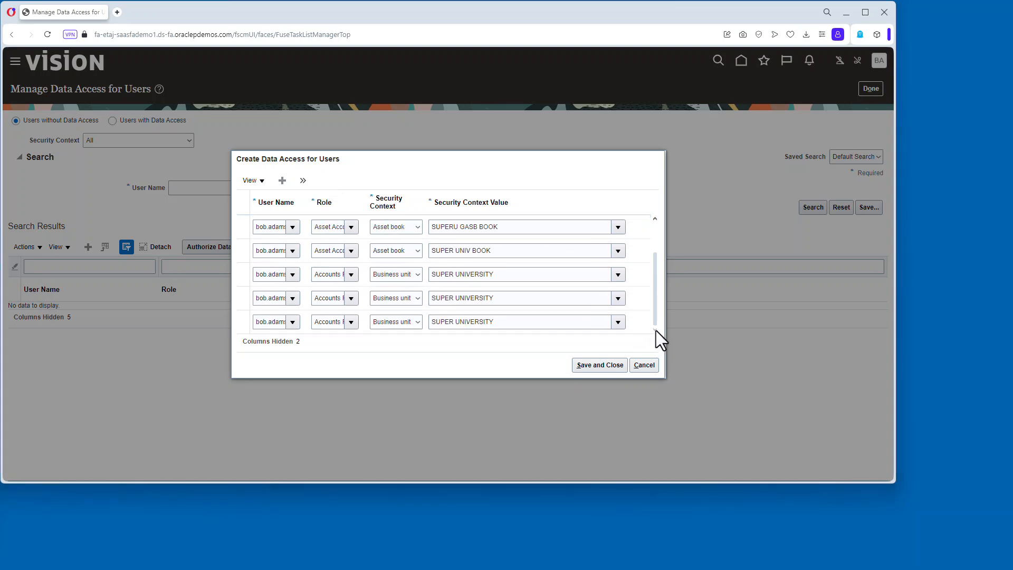
pyautogui.click(654, 218)
pyautogui.click(654, 218)
pyautogui.click(604, 365)
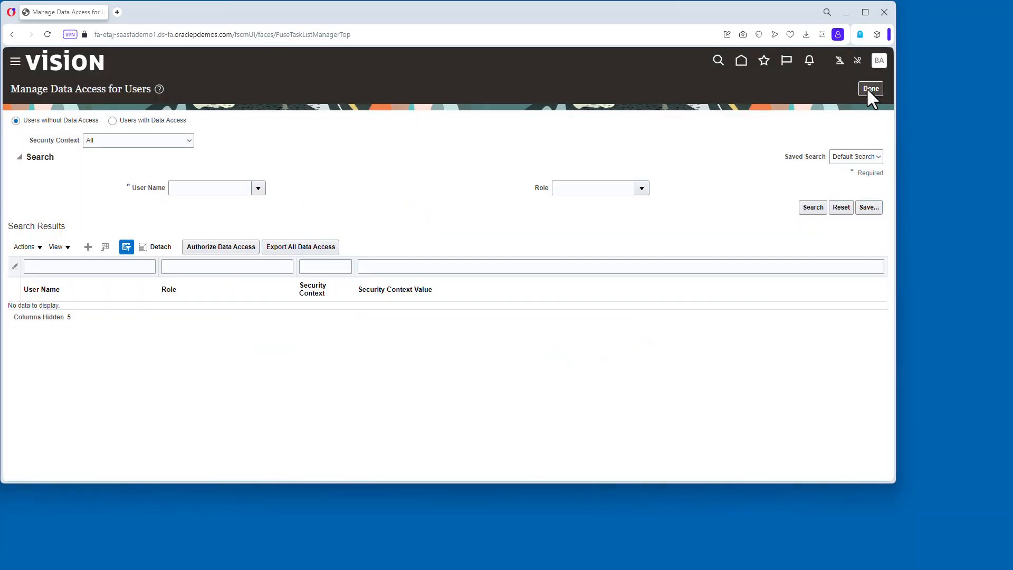
# Finish the setup task and open the Period Close work area.
pyautogui.click(868, 88)
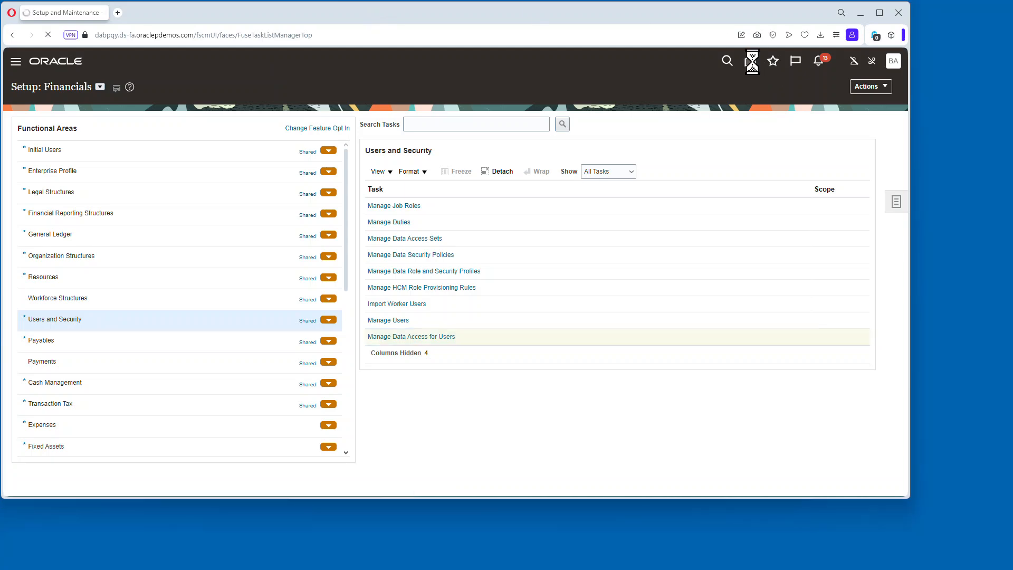
pyautogui.click(750, 60)
pyautogui.click(533, 280)
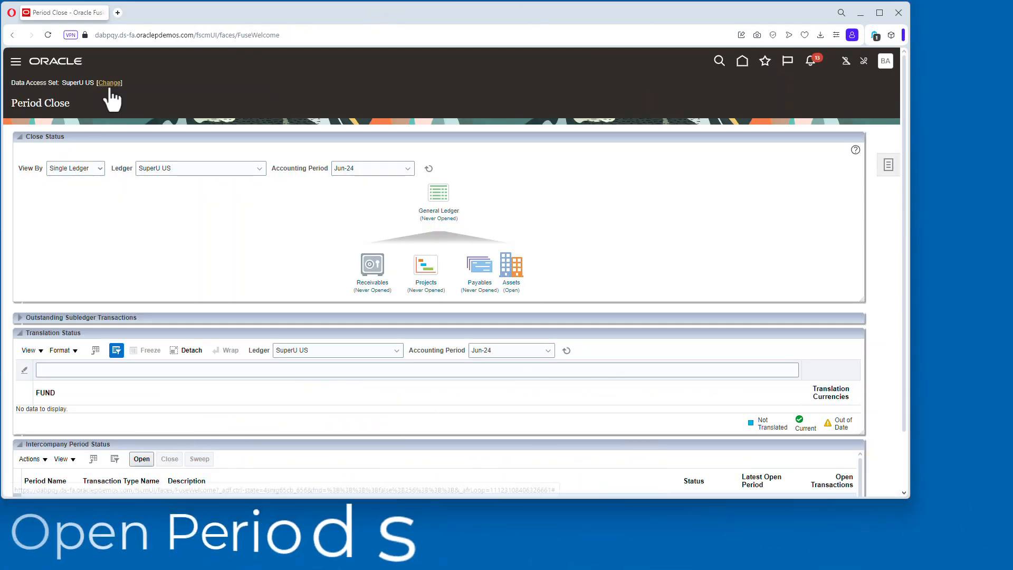
pyautogui.click(438, 203)
pyautogui.click(459, 291)
pyautogui.click(555, 287)
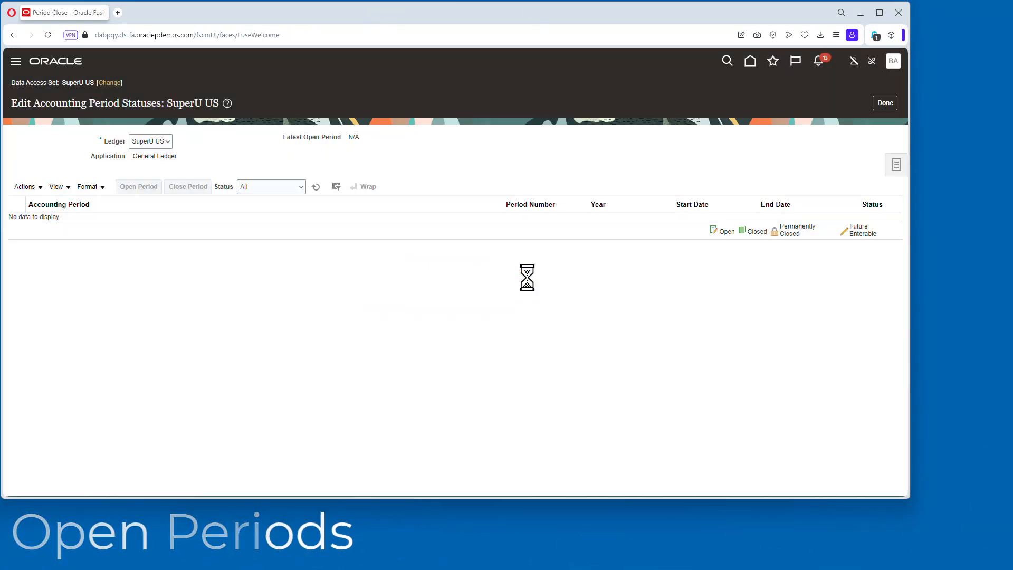
pyautogui.click(885, 103)
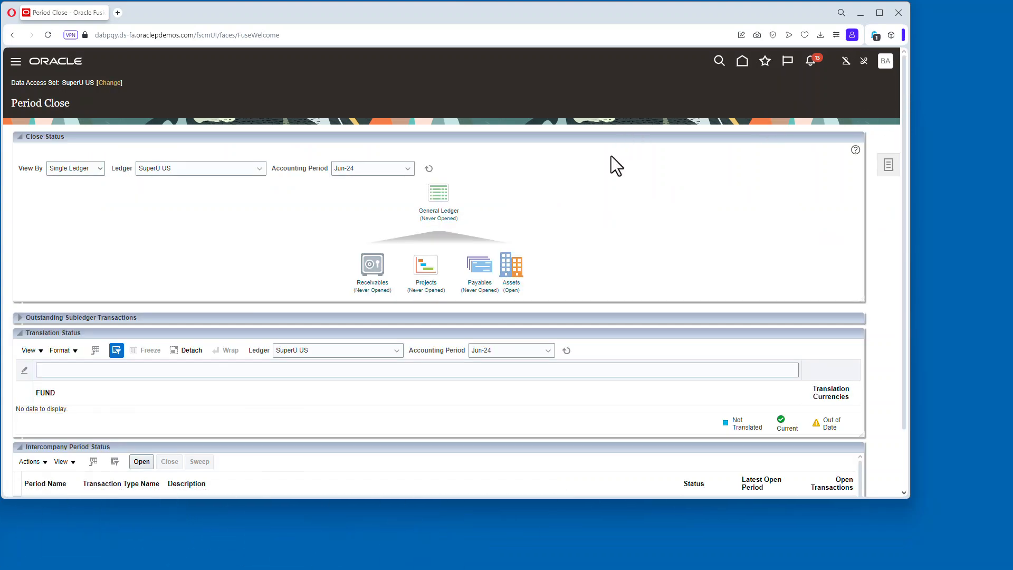
# Switch the data access set to SuperU GASB SL and open its first General Ledger period, Jun-24.
pyautogui.click(111, 83)
pyautogui.click(510, 270)
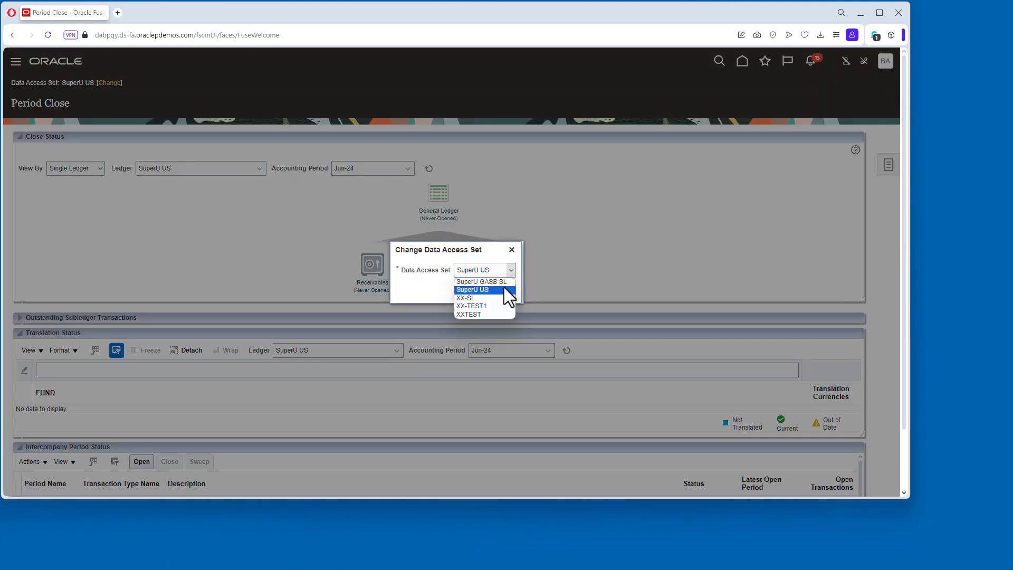
pyautogui.click(475, 290)
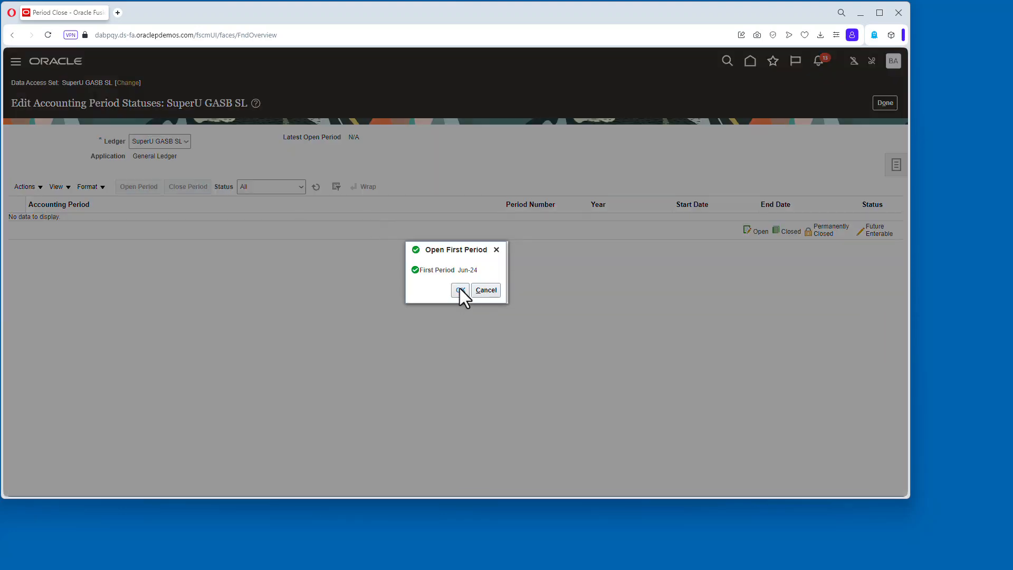
pyautogui.click(463, 289)
pyautogui.click(554, 287)
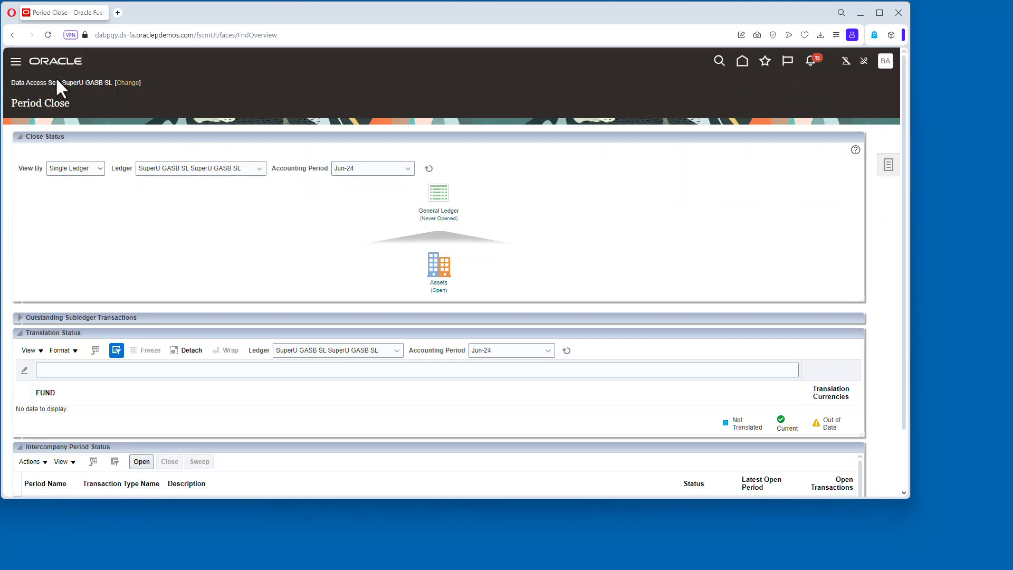
# Switch the data access set back to SuperU US and open its first period, Jun-24.
pyautogui.click(127, 83)
pyautogui.click(493, 271)
pyautogui.click(489, 288)
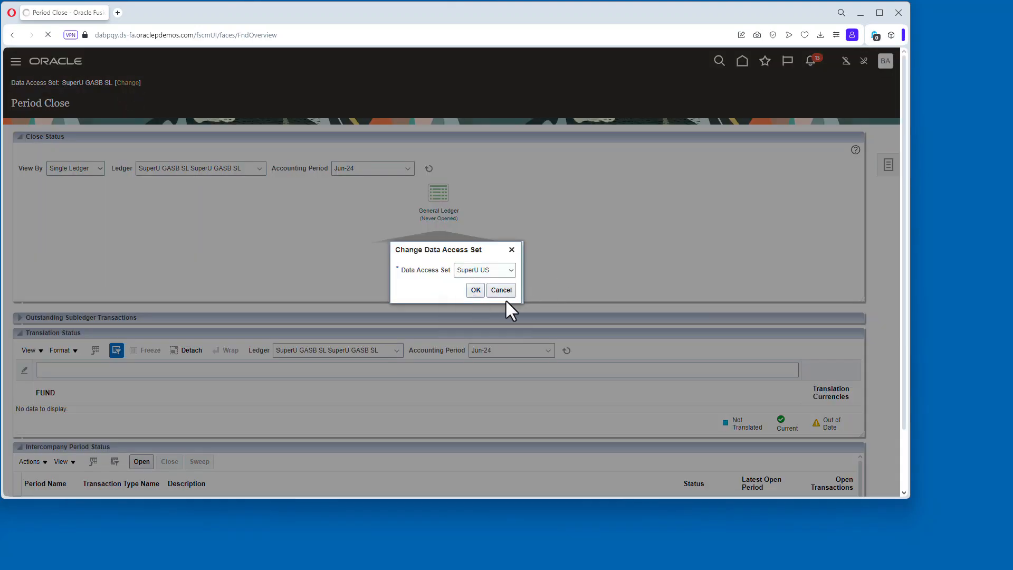
pyautogui.click(476, 289)
pyautogui.click(484, 304)
pyautogui.click(507, 271)
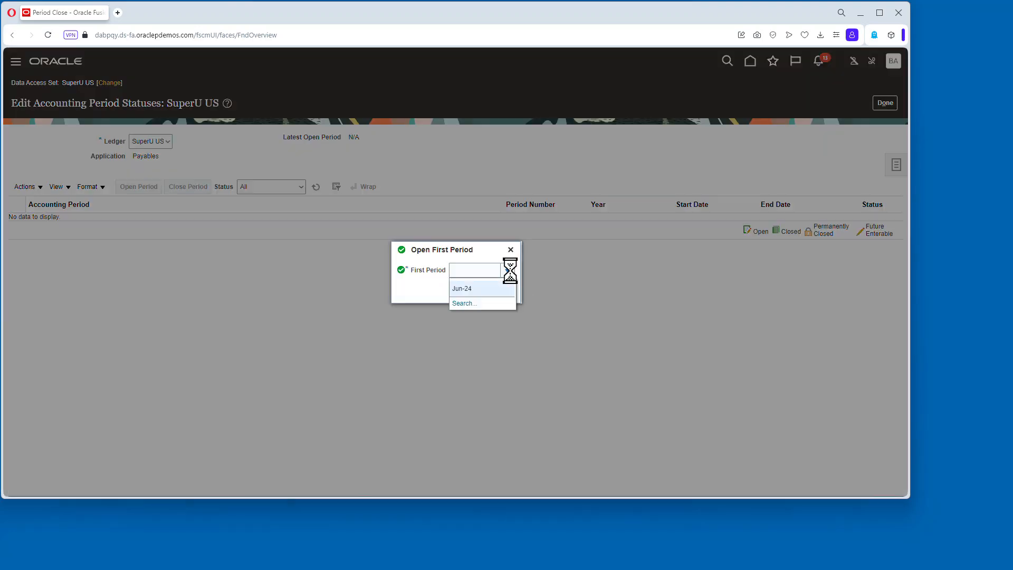
pyautogui.click(474, 289)
pyautogui.click(635, 290)
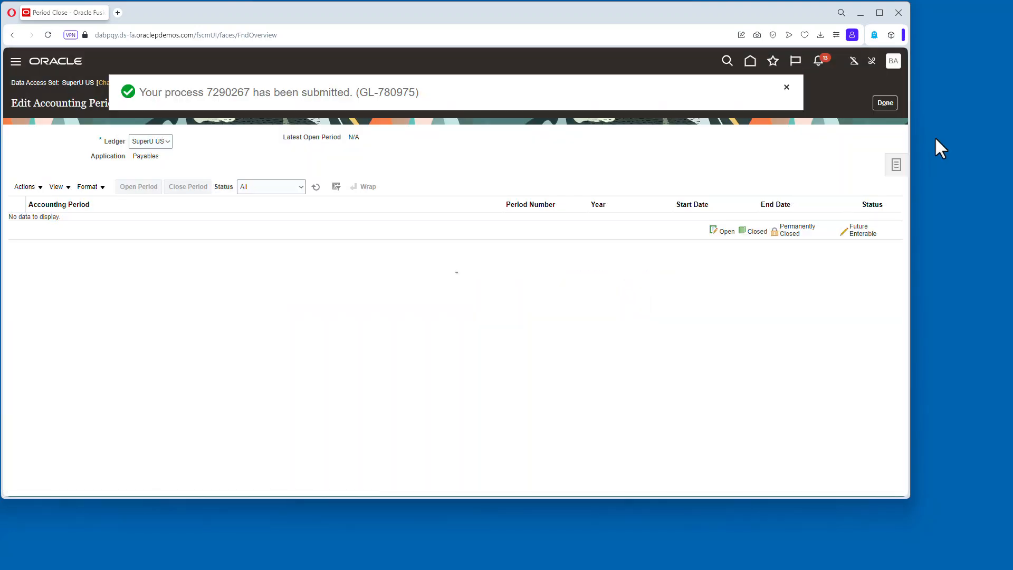
# Switch the data access set to SuperU GASB SL.
pyautogui.click(885, 103)
pyautogui.click(109, 82)
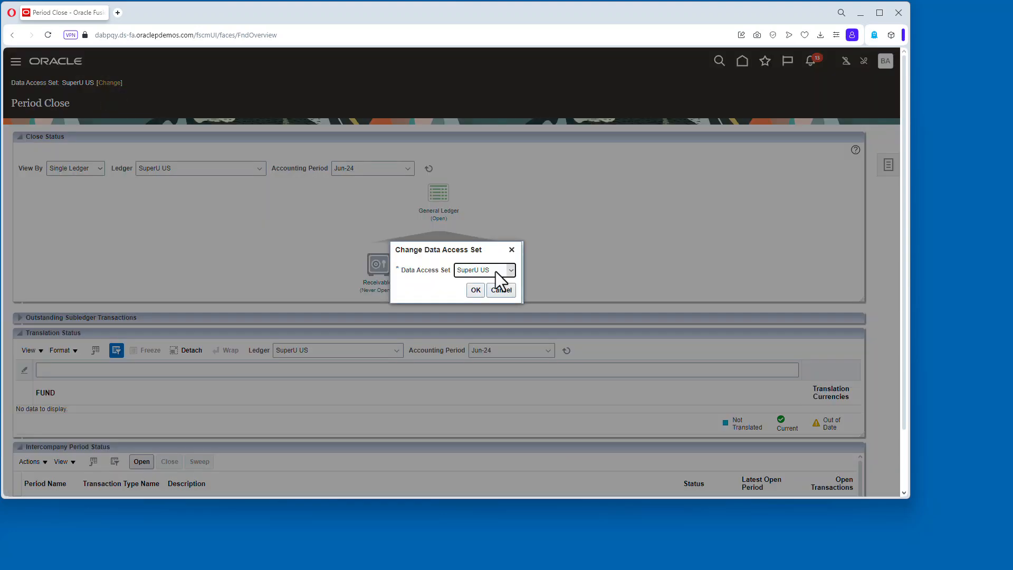
pyautogui.click(496, 272)
pyautogui.click(484, 298)
pyautogui.click(480, 289)
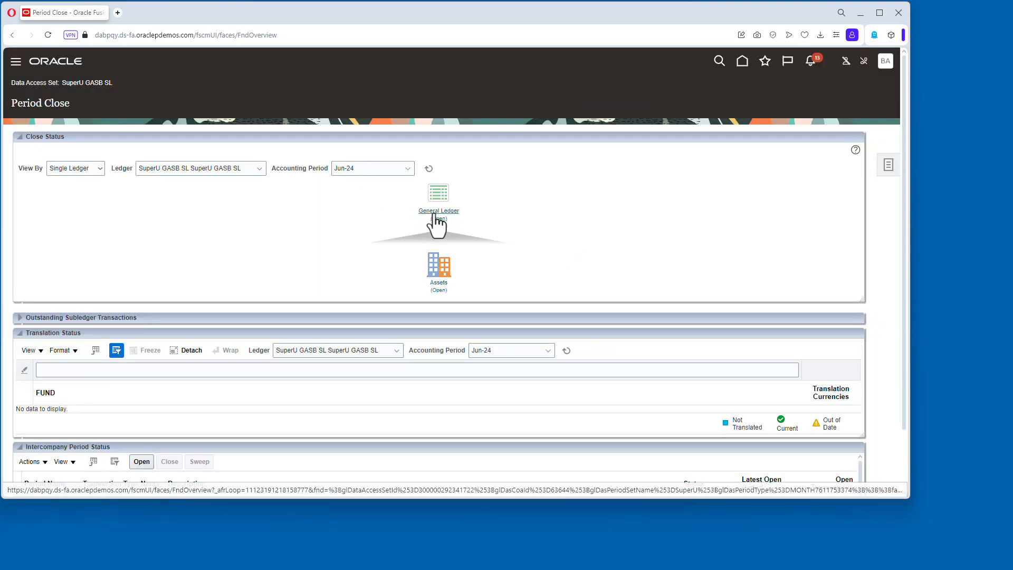
# Open the Journals work area and browse the Manage Journals page.
pyautogui.click(744, 64)
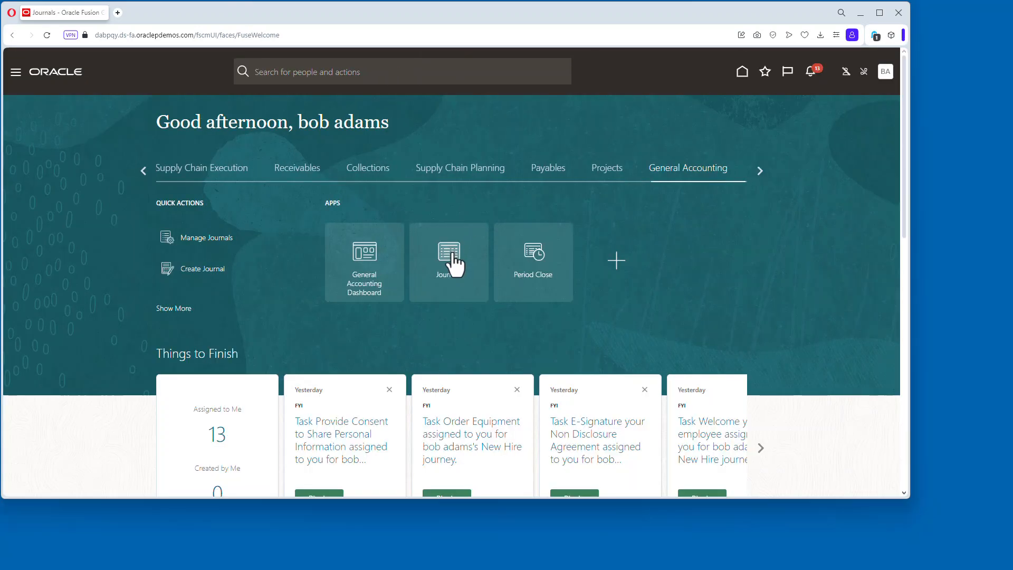
pyautogui.click(452, 262)
pyautogui.click(109, 82)
pyautogui.click(484, 269)
pyautogui.click(496, 299)
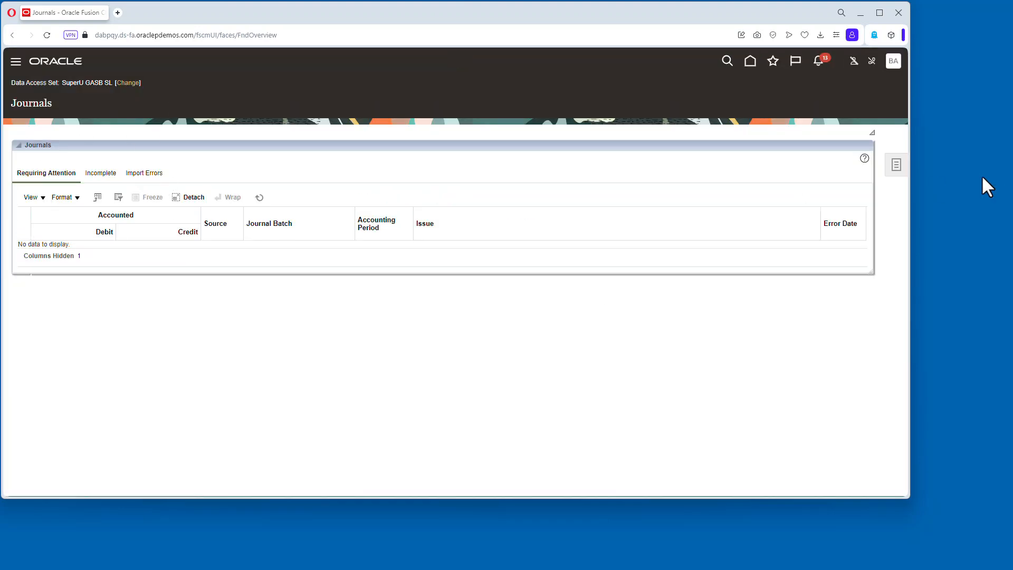
pyautogui.click(896, 165)
pyautogui.click(791, 96)
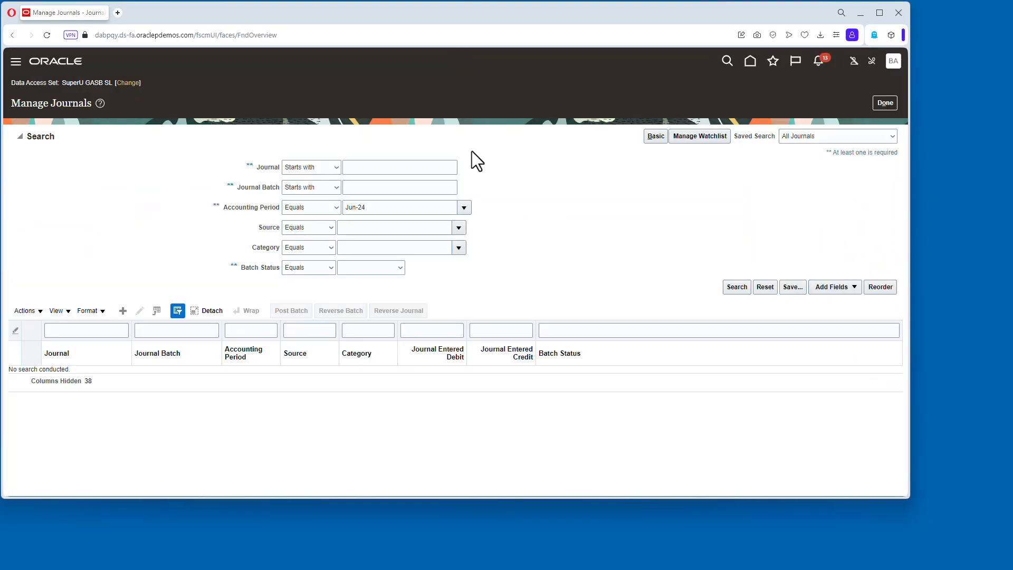
pyautogui.click(884, 103)
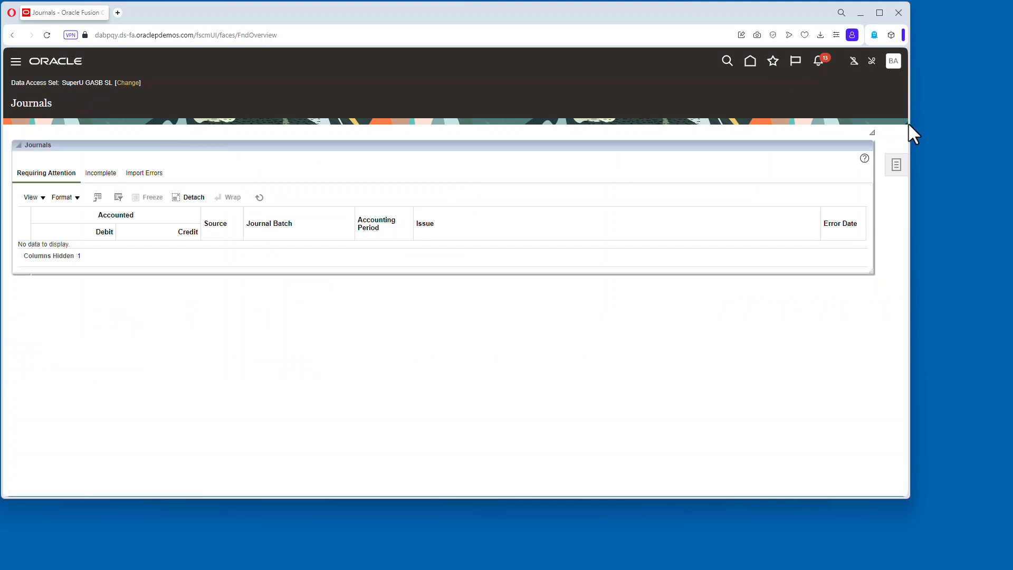
# Switch the data access set to SuperU US and start creating a new journal.
pyautogui.click(136, 82)
pyautogui.click(475, 270)
pyautogui.click(483, 314)
pyautogui.click(474, 290)
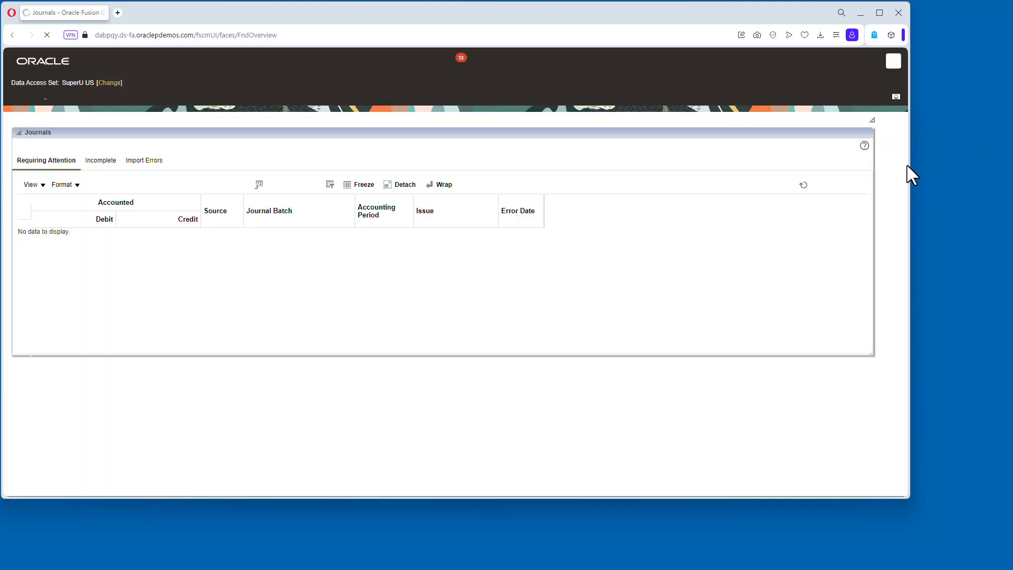
pyautogui.click(896, 164)
pyautogui.click(800, 97)
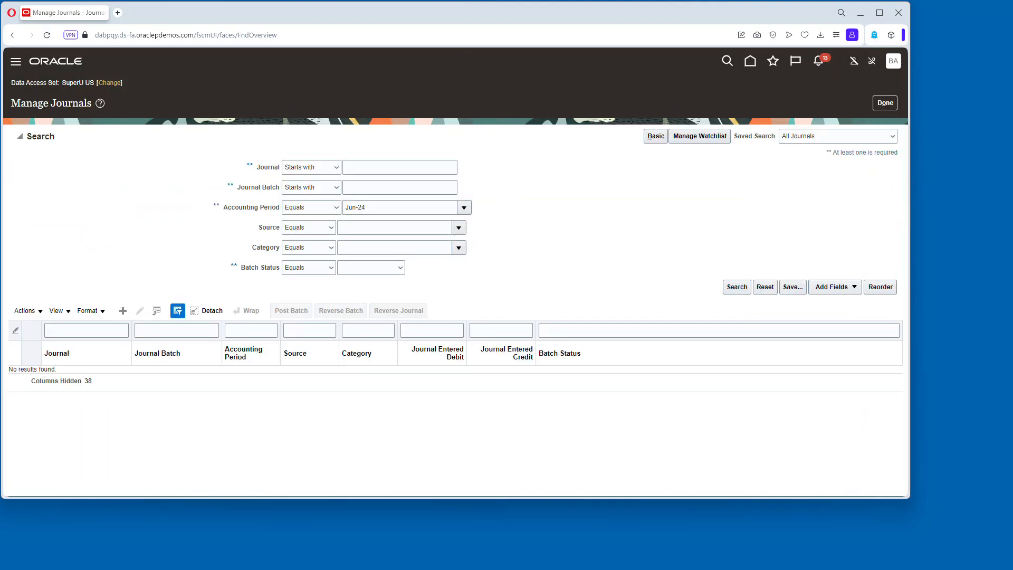
pyautogui.click(884, 103)
pyautogui.click(896, 165)
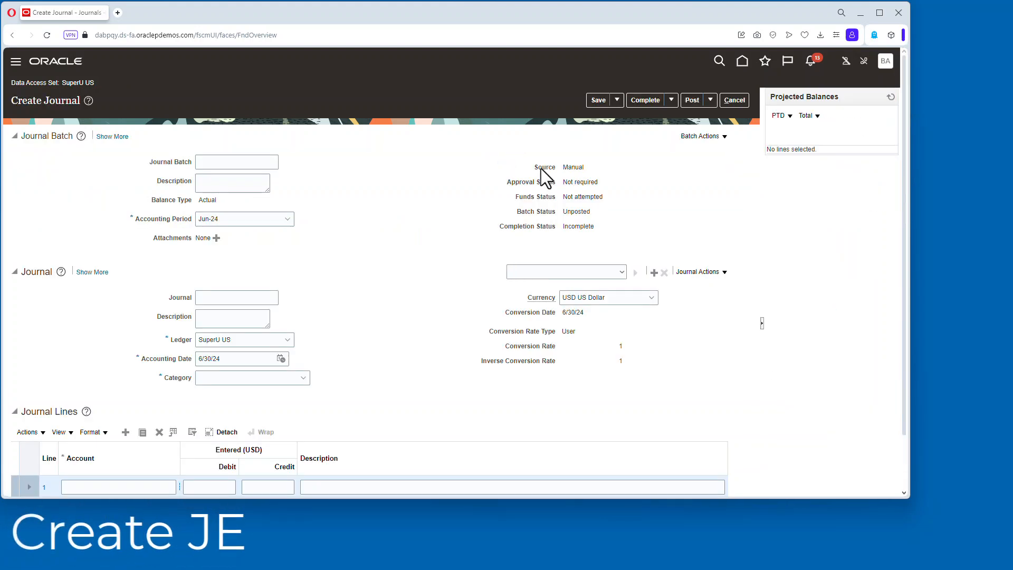
# Enter TestSecLedgerPosting as batch name, batch description, journal name and description, and set the category to Adjustment.
pyautogui.write('TestSecLedgerPosting')
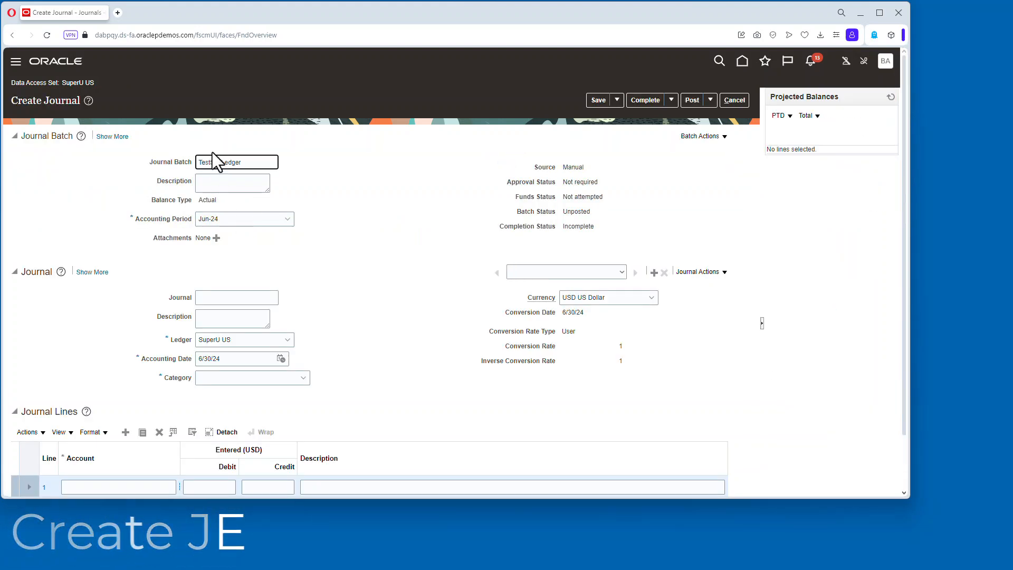
pyautogui.doubleClick(259, 162)
pyautogui.hotkey('ctrl', 'c')
pyautogui.click(247, 298)
pyautogui.hotkey('ctrl', 'v')
pyautogui.click(239, 183)
pyautogui.hotkey('ctrl', 'v')
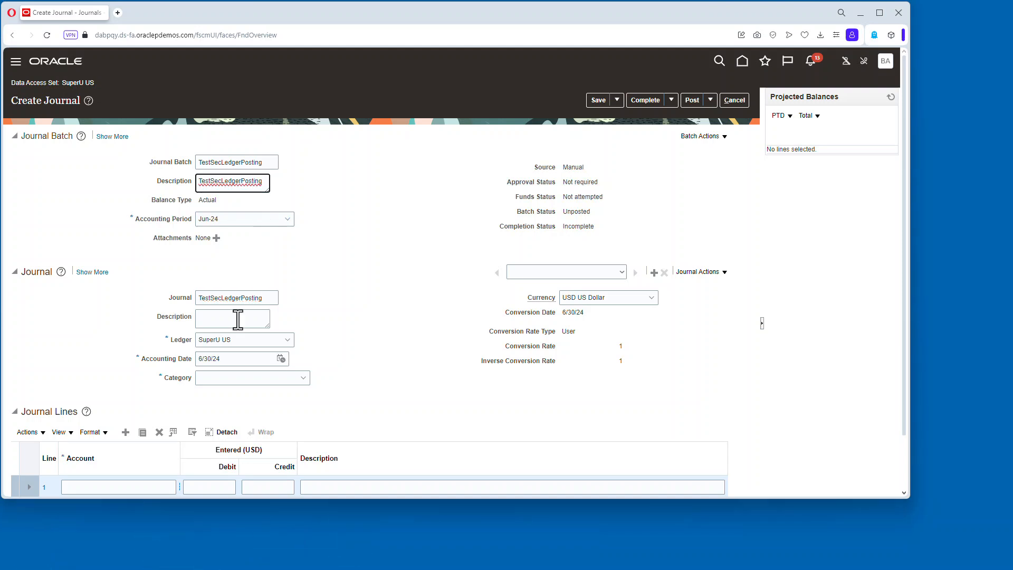
pyautogui.click(303, 378)
pyautogui.click(226, 405)
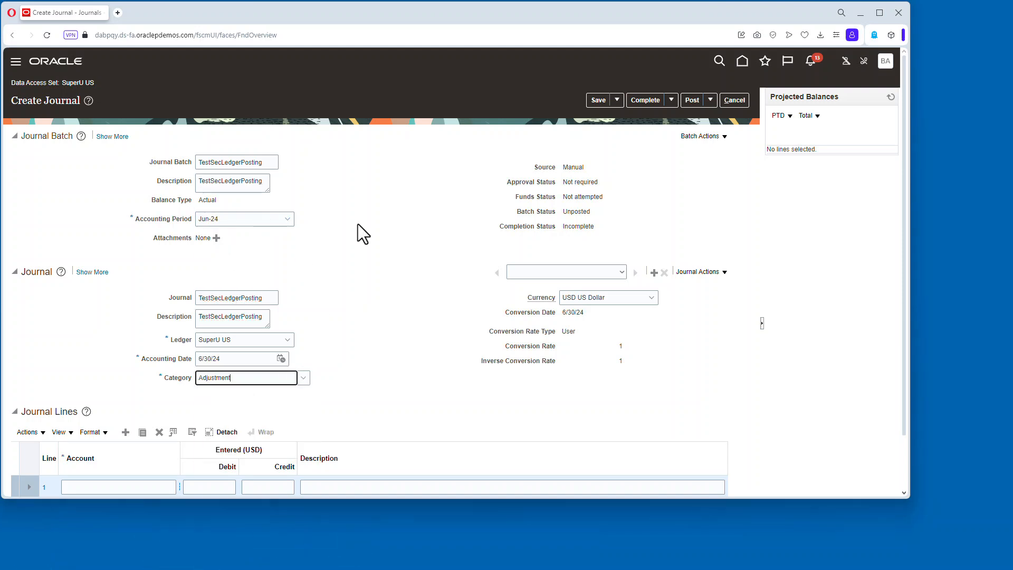
pyautogui.scroll(-1, 401, 253)
pyautogui.click(156, 425)
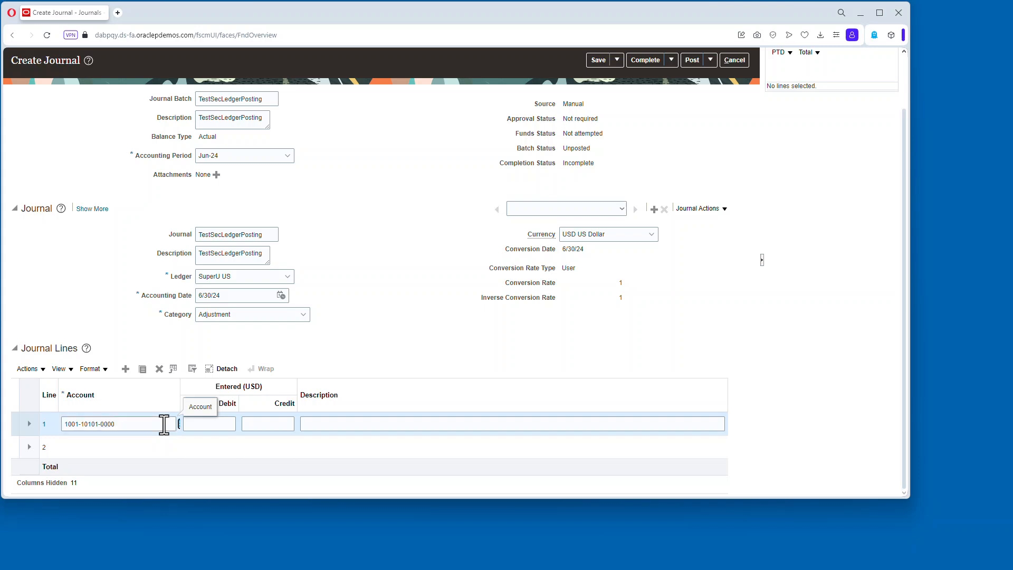
pyautogui.click(216, 422)
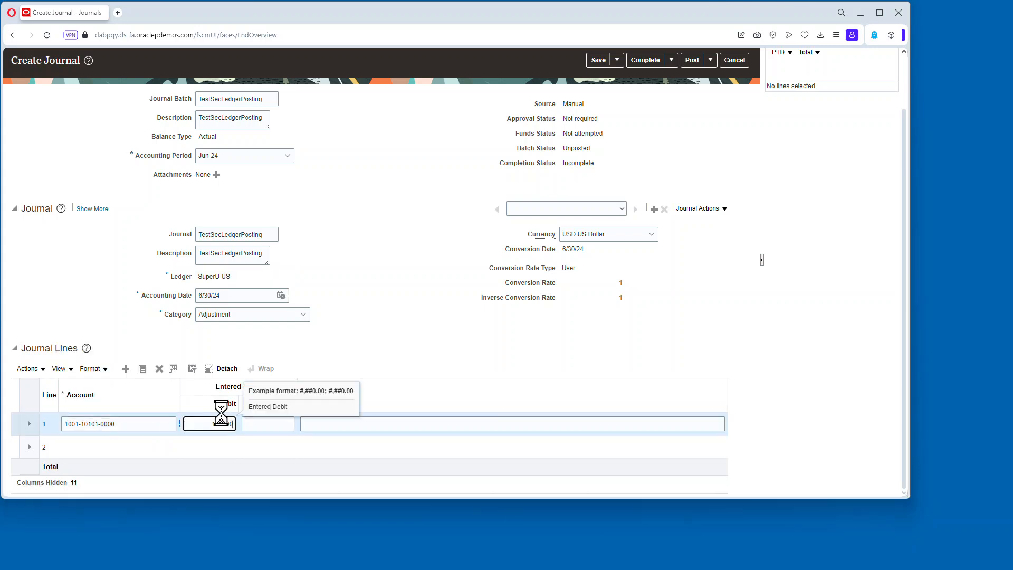
pyautogui.click(121, 446)
pyautogui.write('1001-31101-0000')
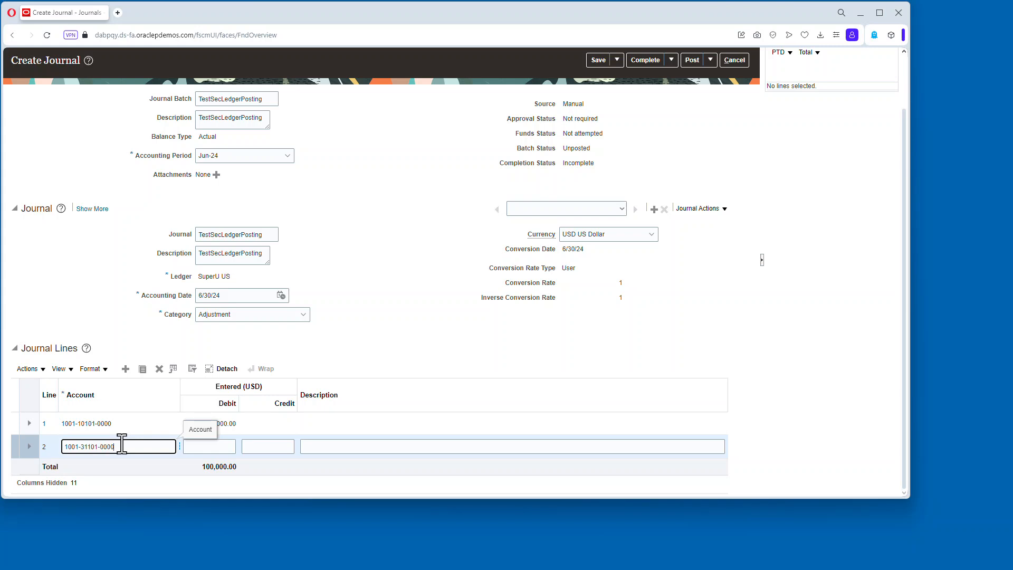
pyautogui.press('Tab')
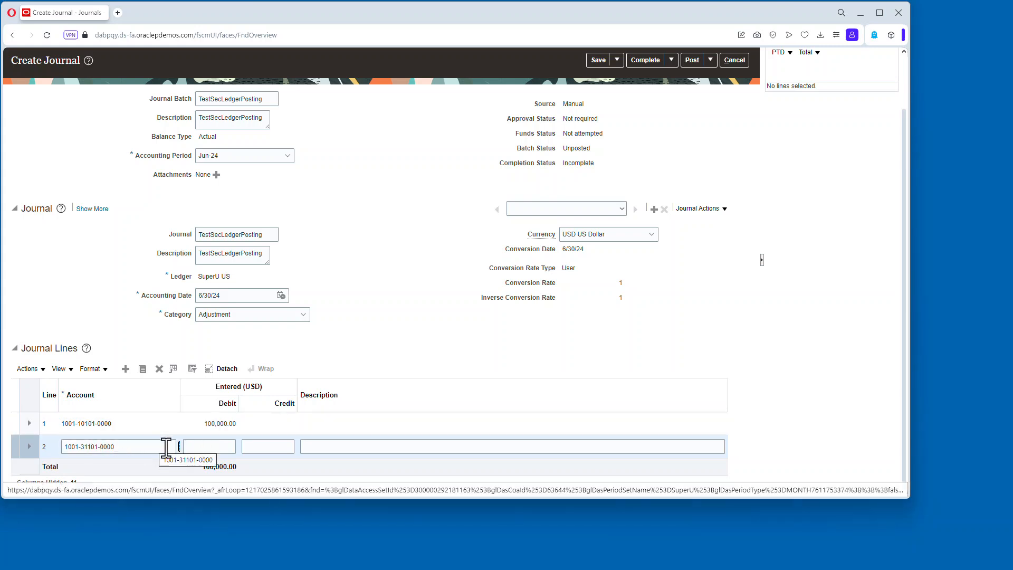
# Enter a credit of 100,000.00 on journal line 2, then save and post the journal.
pyautogui.press('Tab')
pyautogui.click(285, 452)
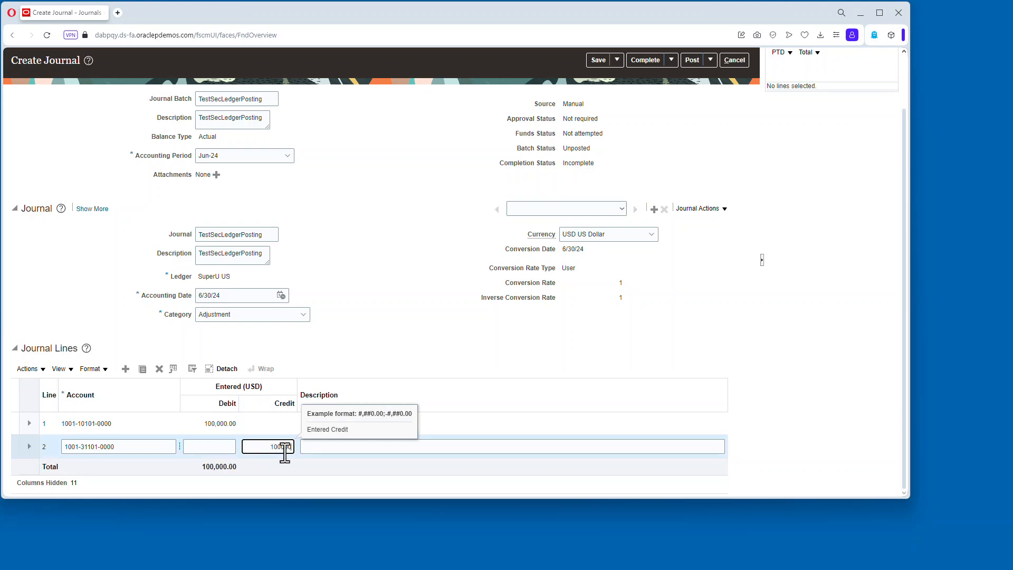
pyautogui.write('100000')
pyautogui.press('Tab')
pyautogui.click(598, 61)
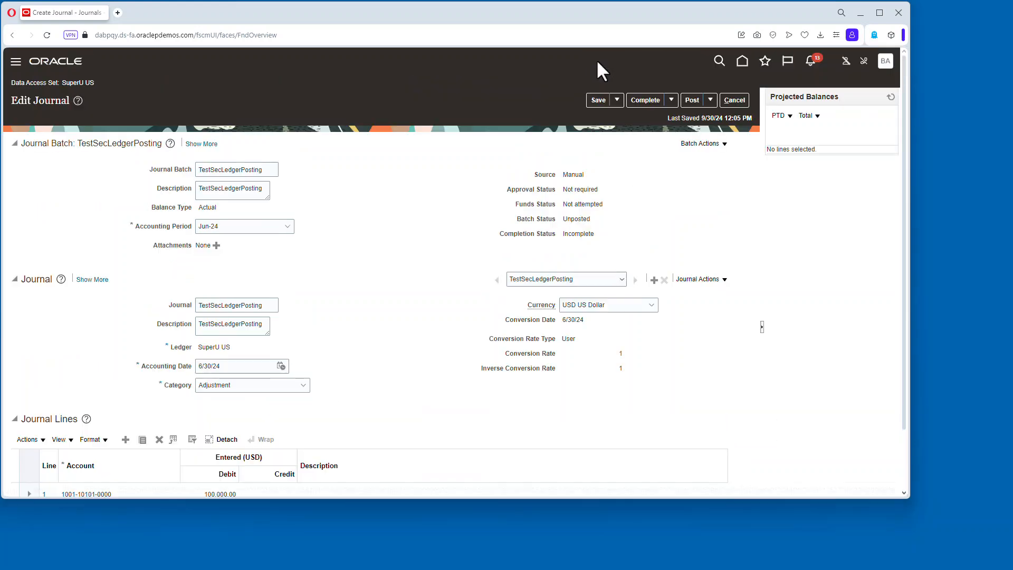
pyautogui.click(692, 99)
pyautogui.press('Return')
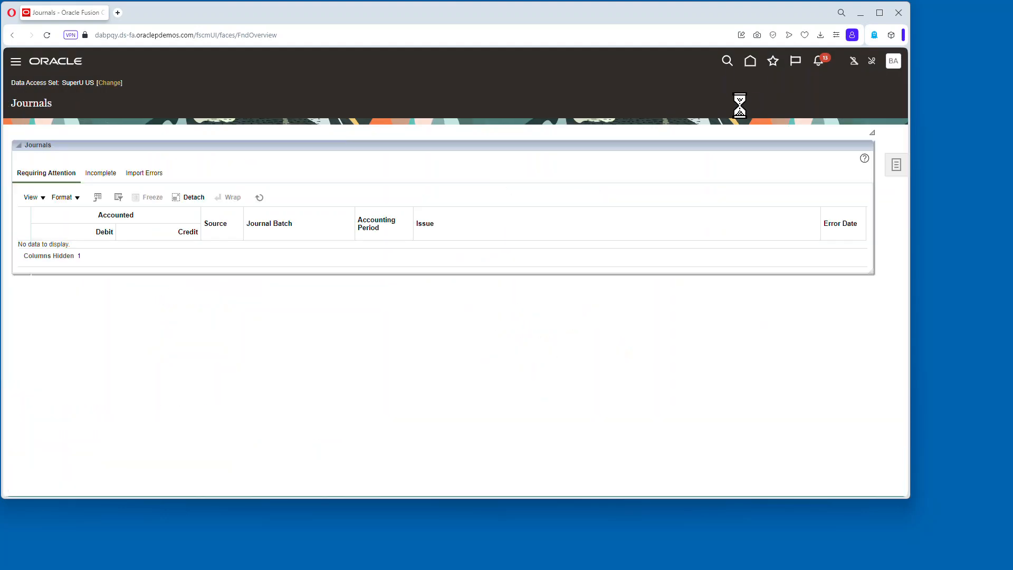
# Open Manage Journals to check the TestSecLedgerPosting batch status.
pyautogui.click(897, 168)
pyautogui.click(807, 99)
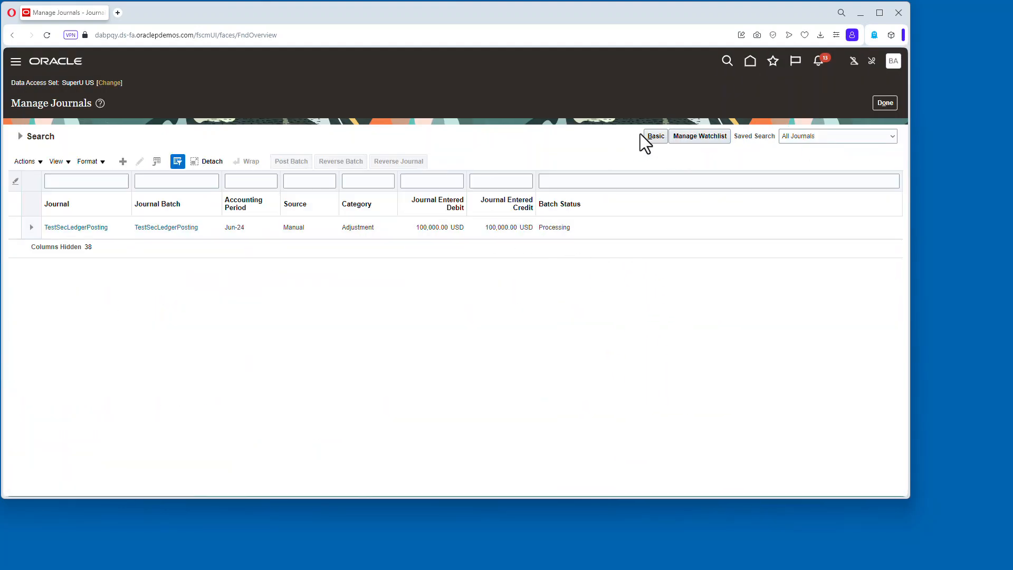
pyautogui.click(21, 137)
# Switch the data access set to SuperU GASB SL and close Manage Journals.
pyautogui.click(118, 83)
pyautogui.click(469, 271)
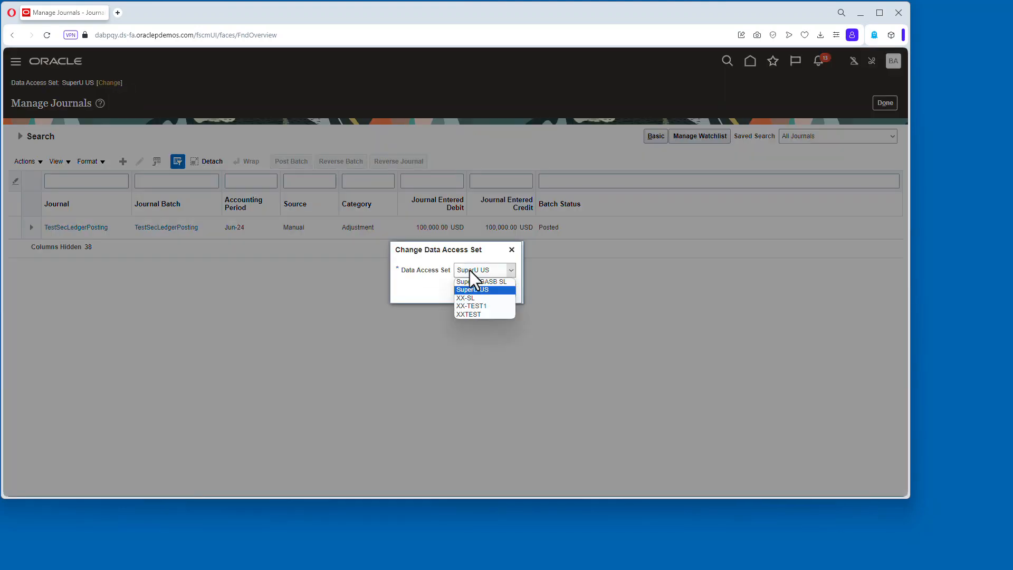
pyautogui.click(465, 298)
pyautogui.click(478, 290)
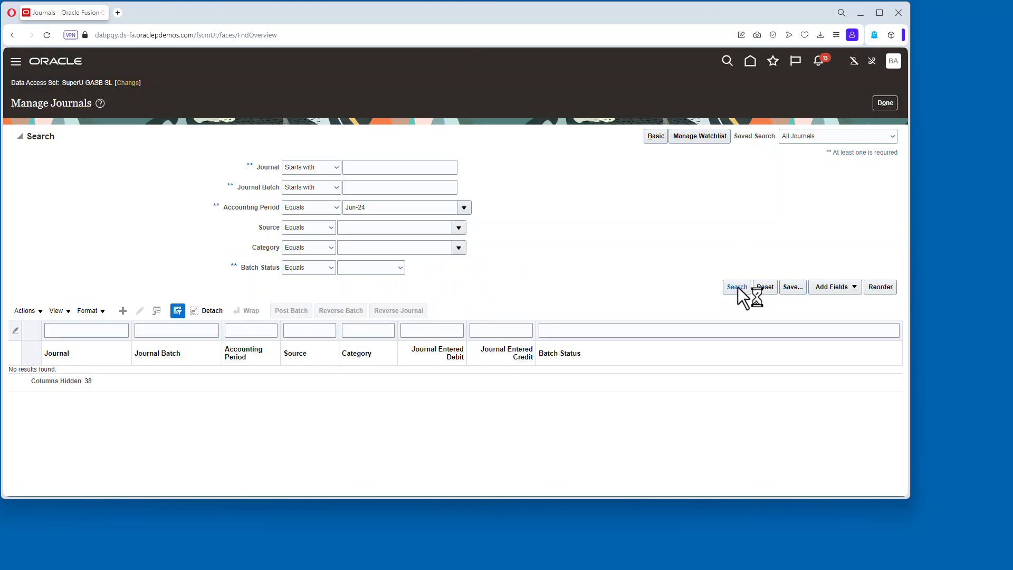
pyautogui.click(881, 107)
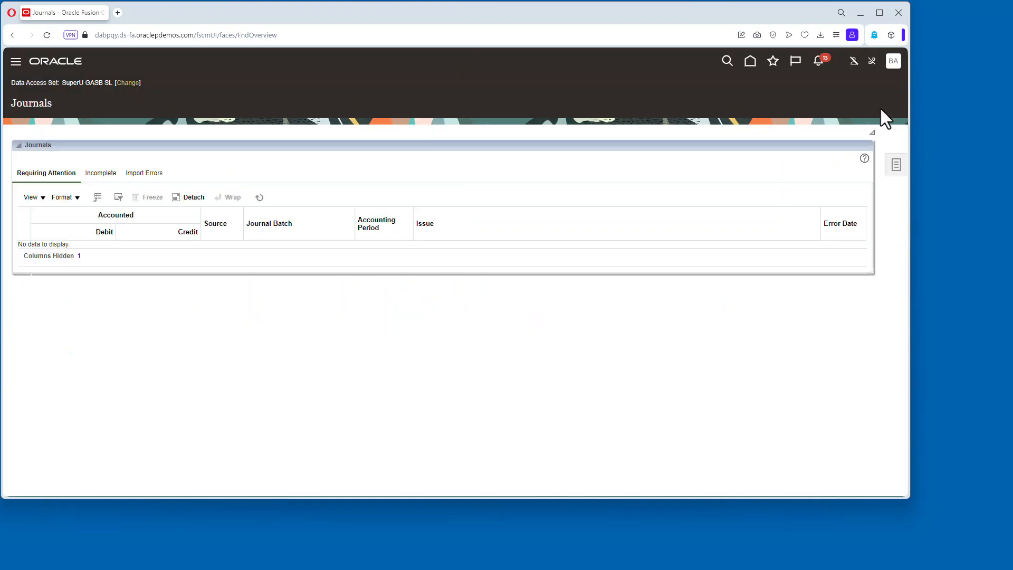
# Open the Payables Invoices work area and start creating a new invoice.
pyautogui.click(751, 64)
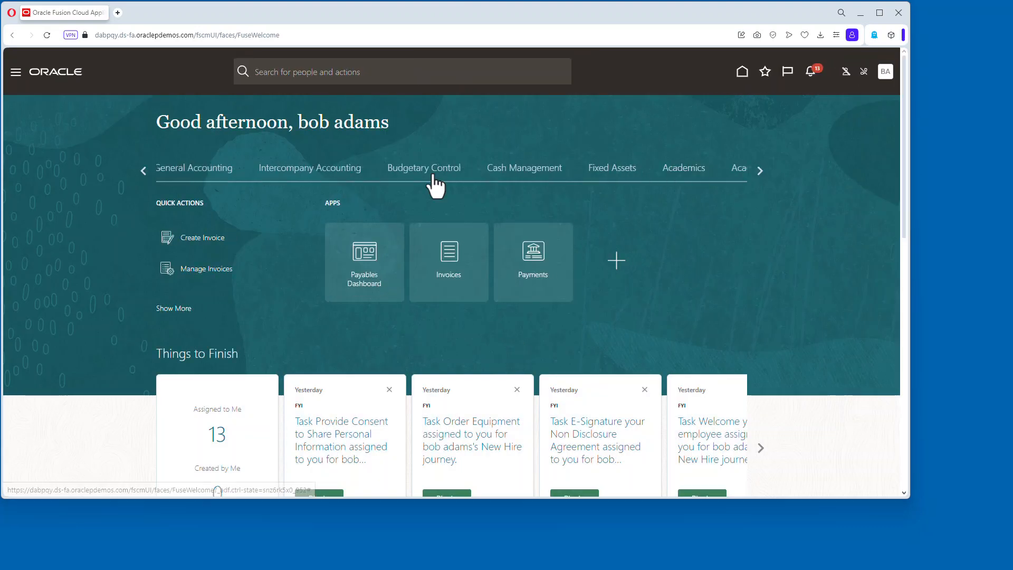
pyautogui.click(145, 172)
pyautogui.click(448, 253)
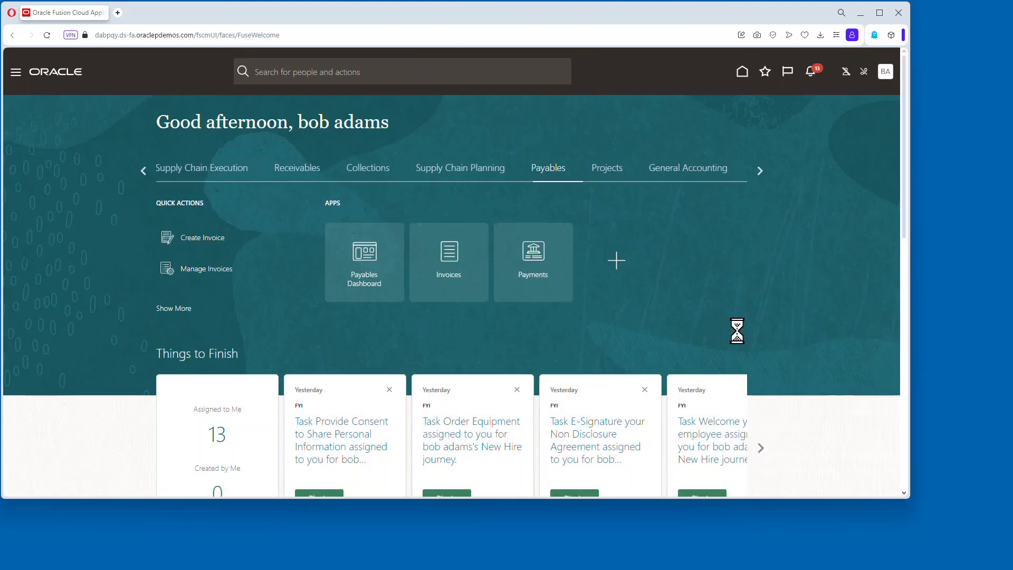
pyautogui.click(897, 166)
pyautogui.click(806, 96)
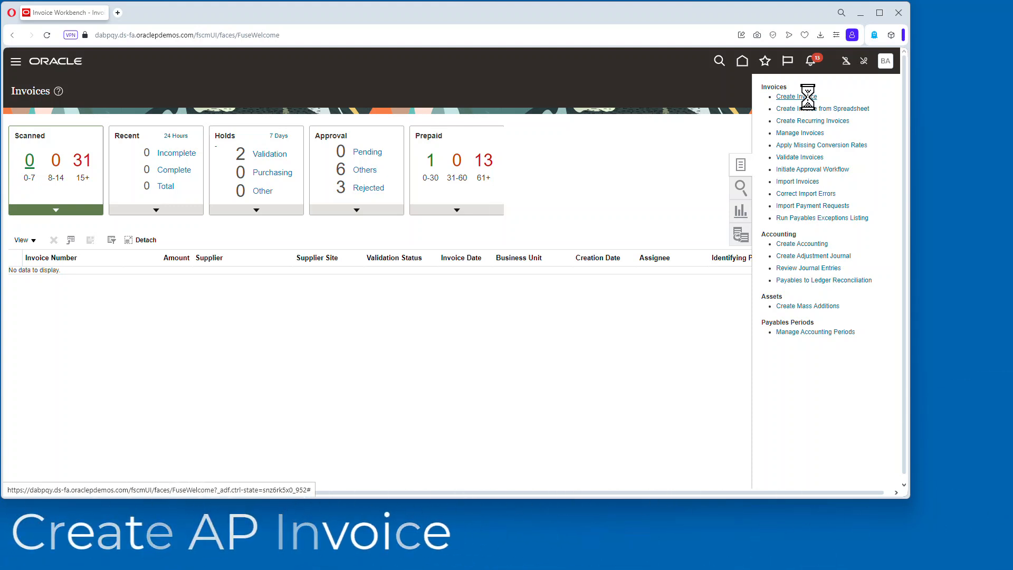
# Set business unit SUPER UNIVERSITY, supplier Super Supplier, invoice number 10001 and amount 22,000.00.
pyautogui.write('su')
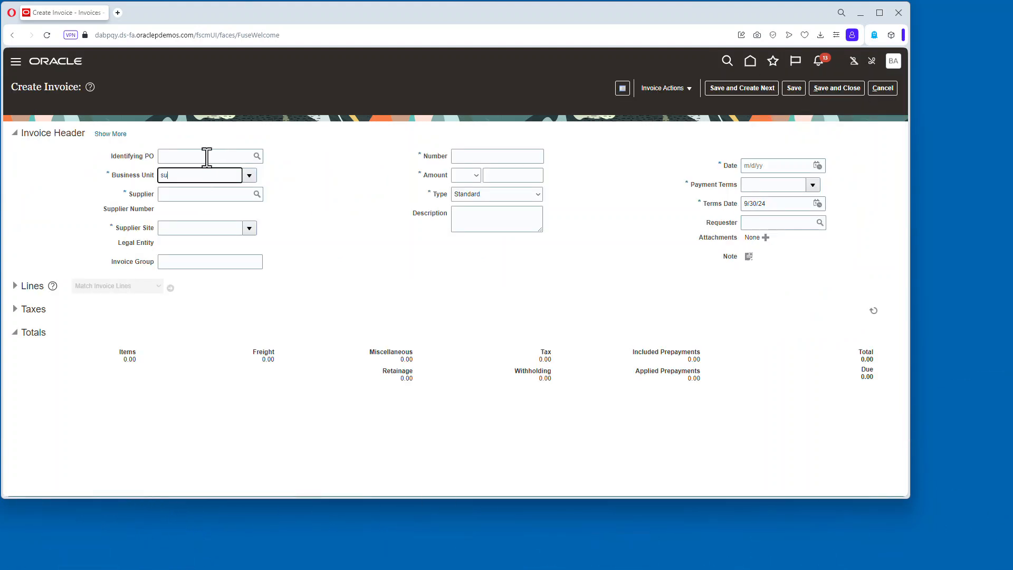
pyautogui.write('super')
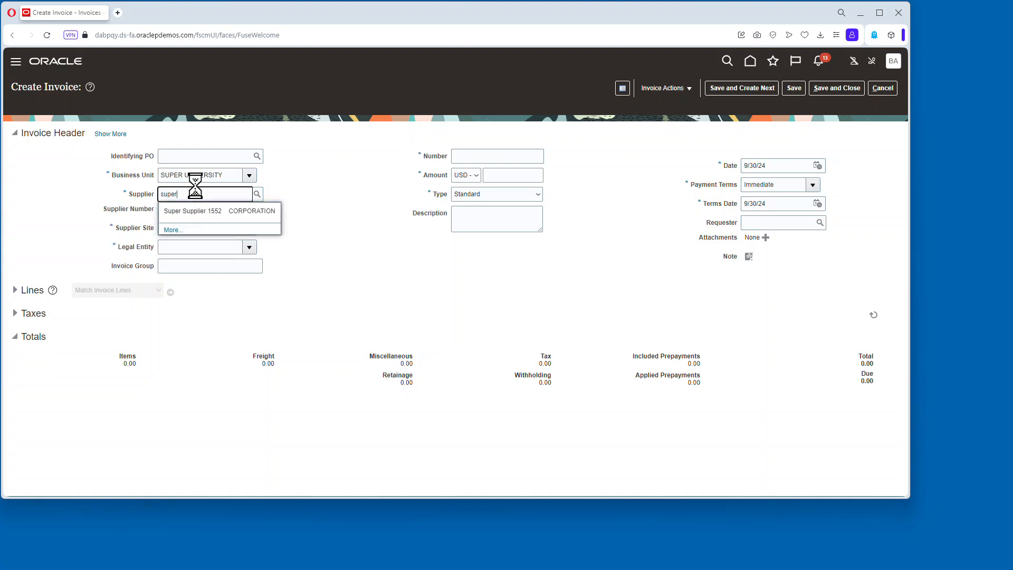
pyautogui.click(243, 211)
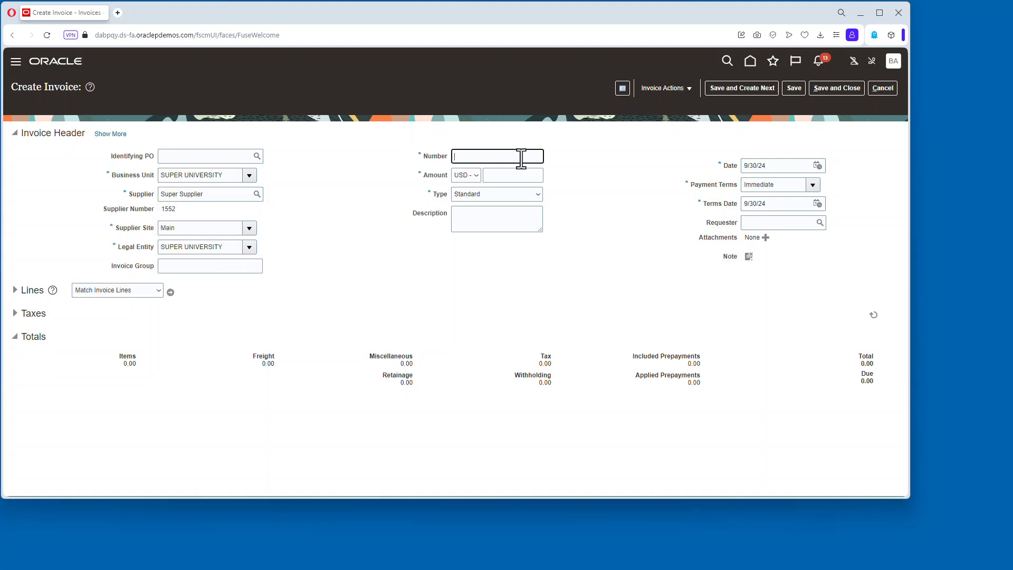
pyautogui.write('0001')
pyautogui.press('Tab')
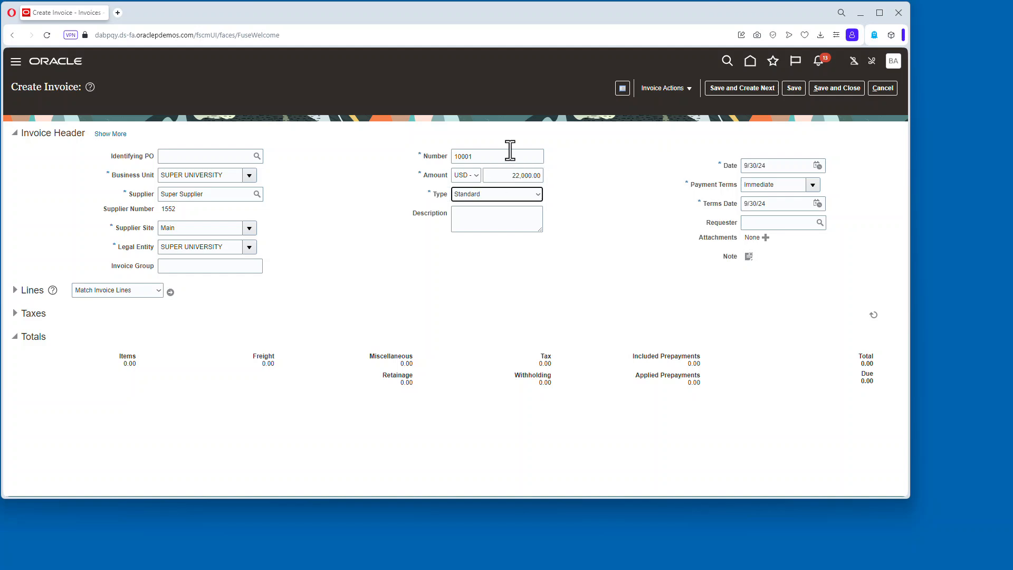
# Enter the description Some Super Asset and set the invoice date to 6/13/24.
pyautogui.click(477, 213)
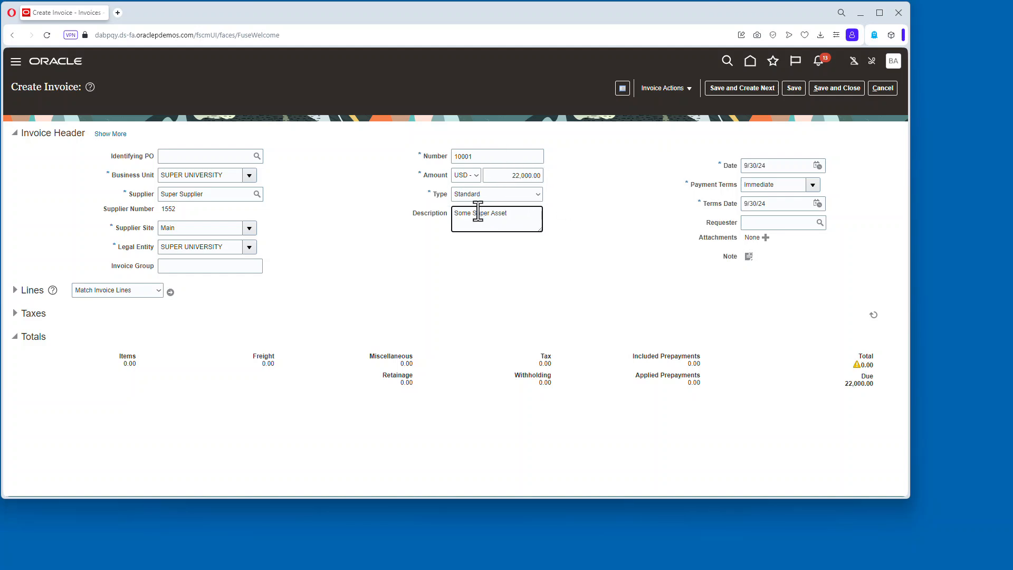
pyautogui.press('Tab')
pyautogui.click(817, 165)
pyautogui.click(686, 191)
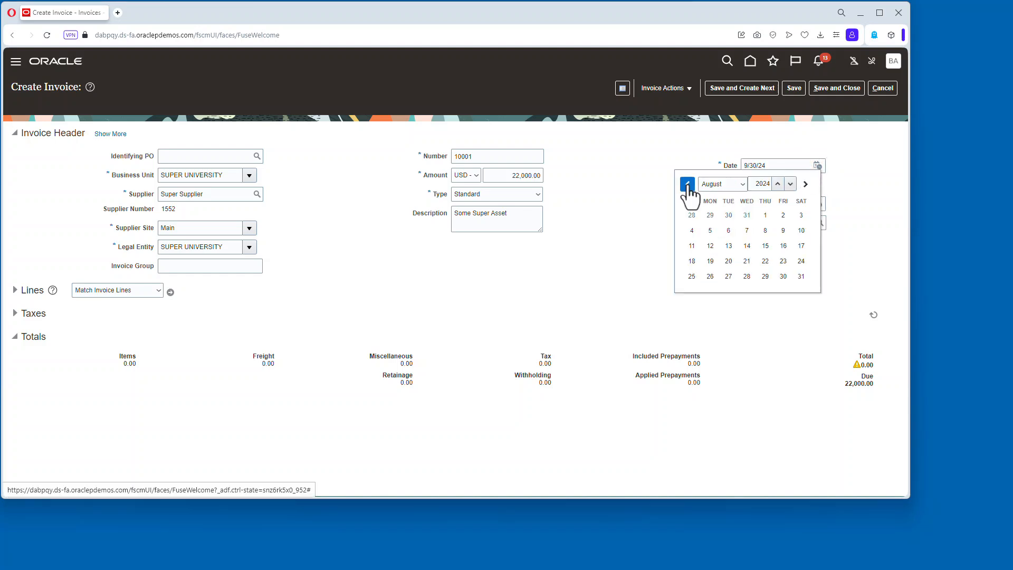
pyautogui.click(686, 191)
pyautogui.click(686, 191)
pyautogui.click(767, 247)
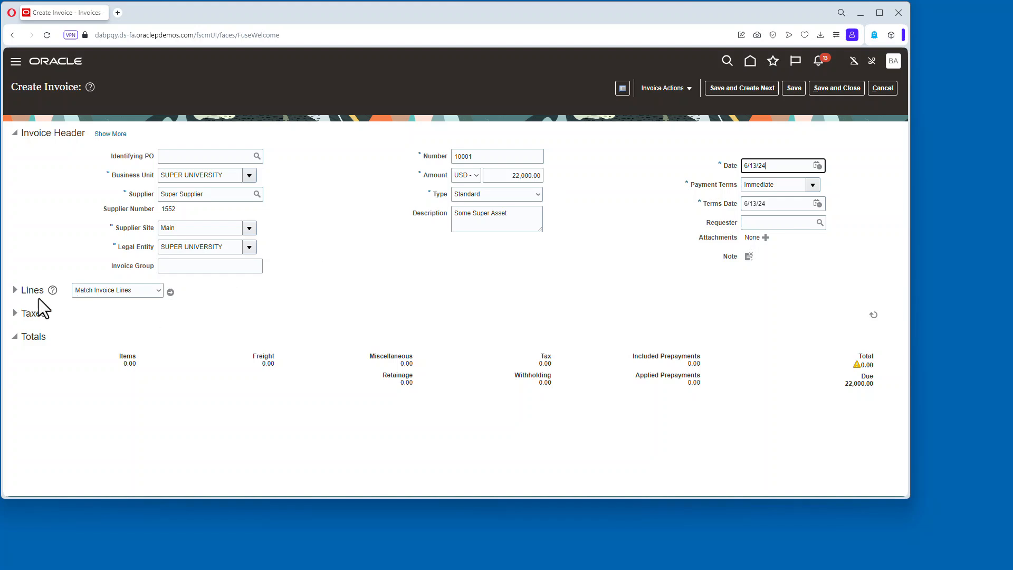
# Add an item line of 22,000.00 to the invoice and save it.
pyautogui.click(16, 290)
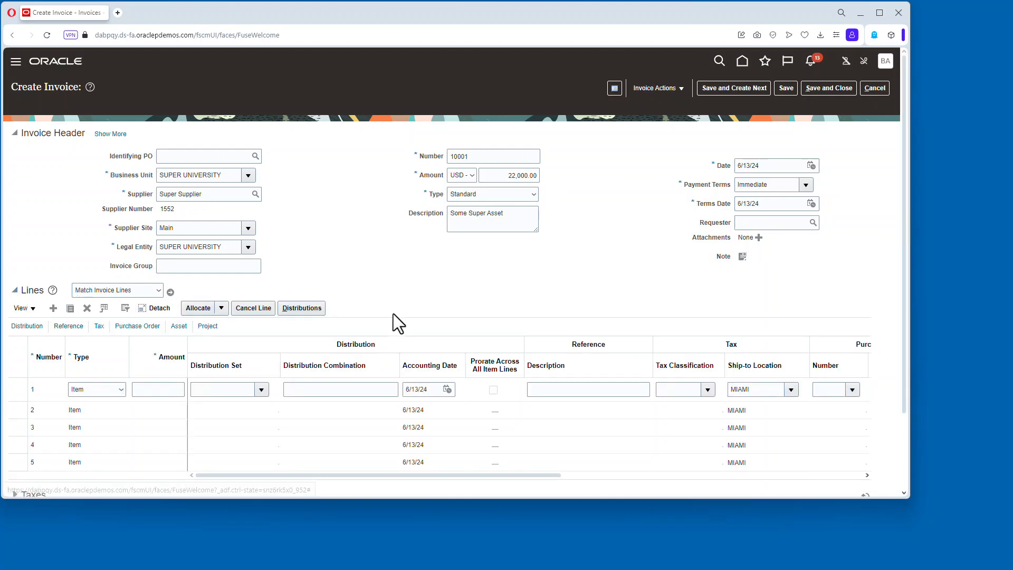
pyautogui.click(155, 390)
pyautogui.write('22,000')
pyautogui.press('Tab')
pyautogui.press('Tab')
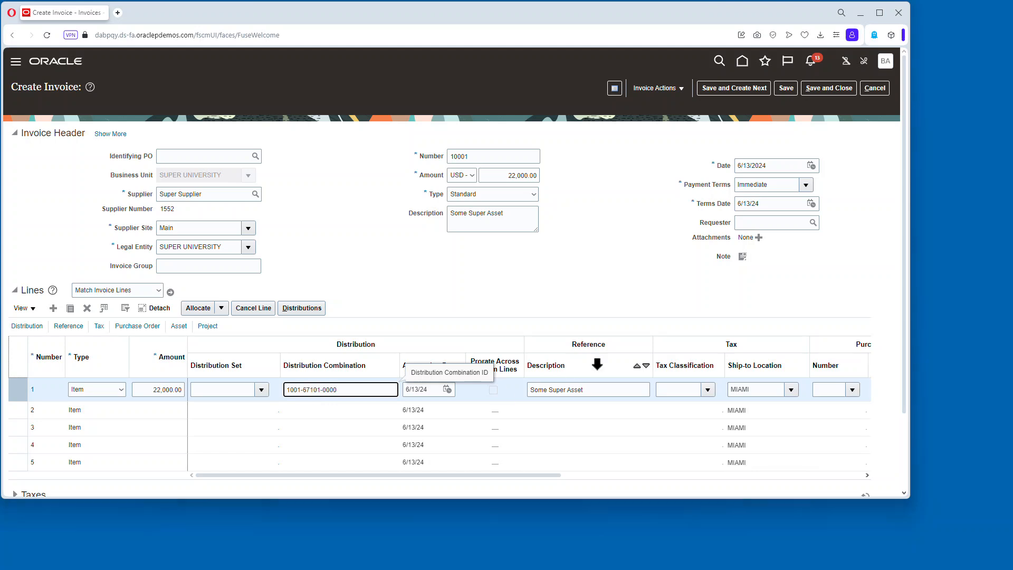
pyautogui.click(788, 90)
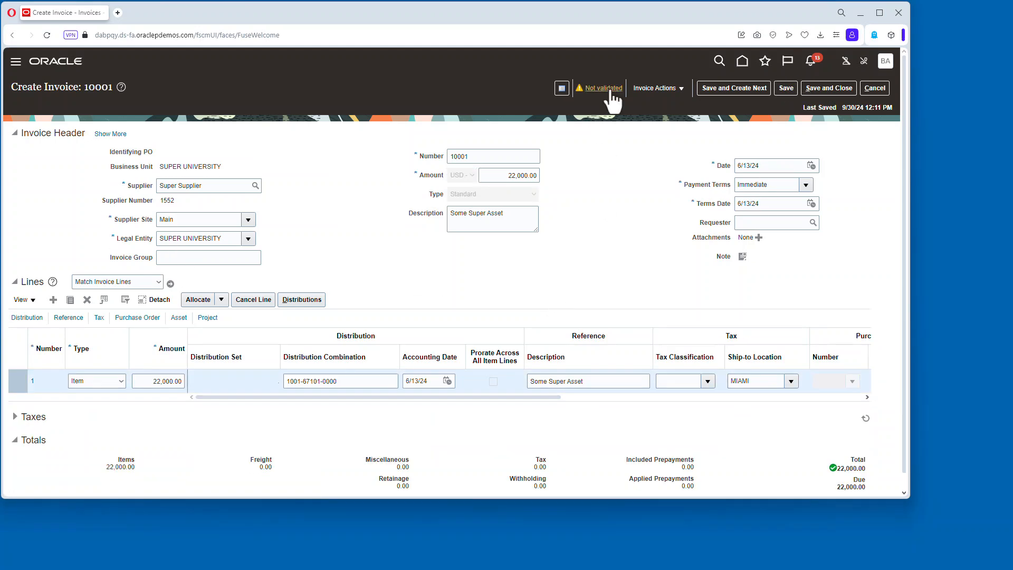
# Validate invoice 10001.
pyautogui.click(654, 88)
pyautogui.click(679, 140)
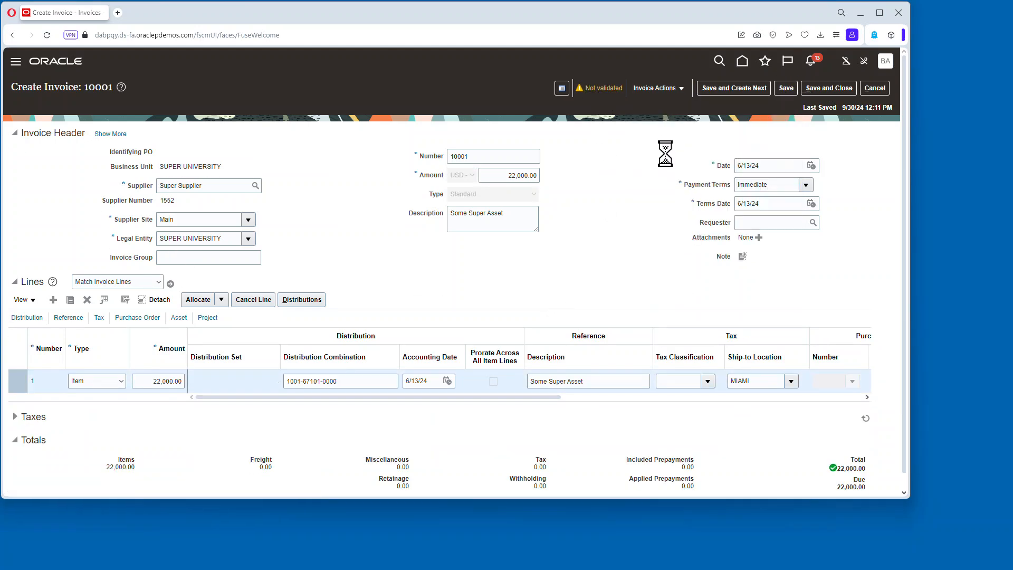
# Create final accounting for the invoice, review its accounting lines, and close the invoice.
pyautogui.click(648, 88)
pyautogui.click(712, 282)
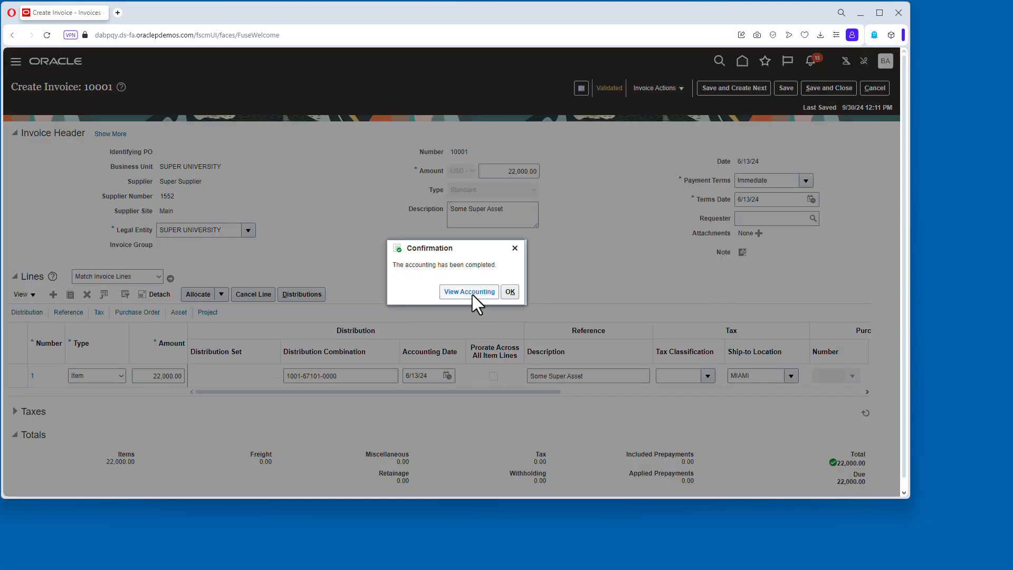
pyautogui.click(472, 296)
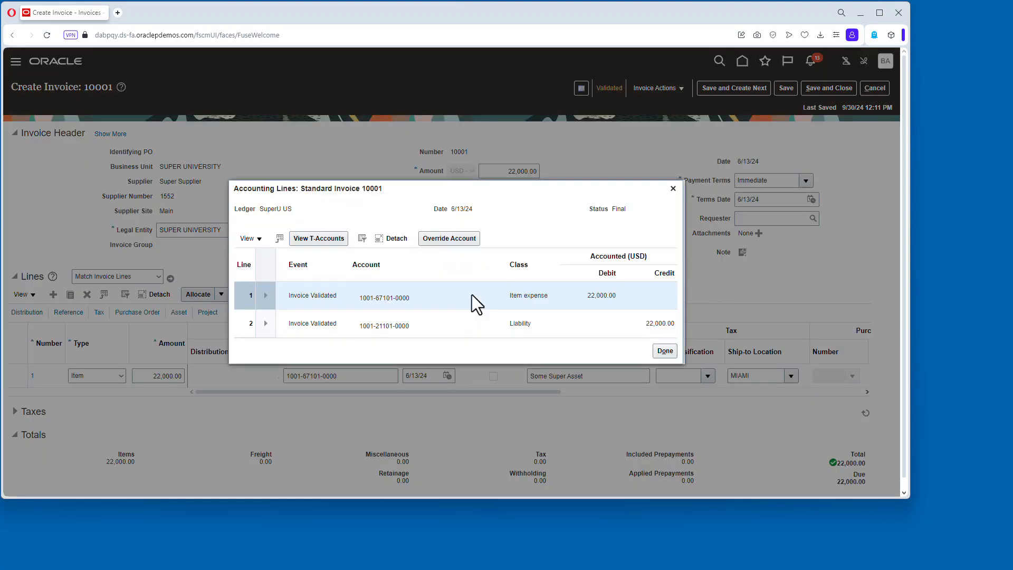
pyautogui.click(666, 350)
pyautogui.click(841, 86)
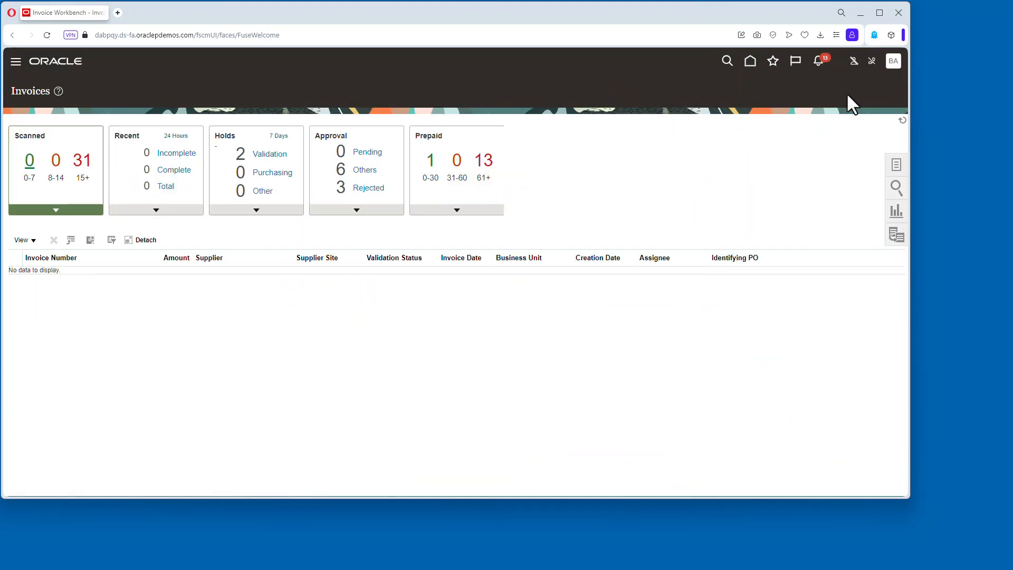
# Open the General Accounting Journals work area and switch the data access set to SuperU US.
pyautogui.click(750, 60)
pyautogui.click(715, 175)
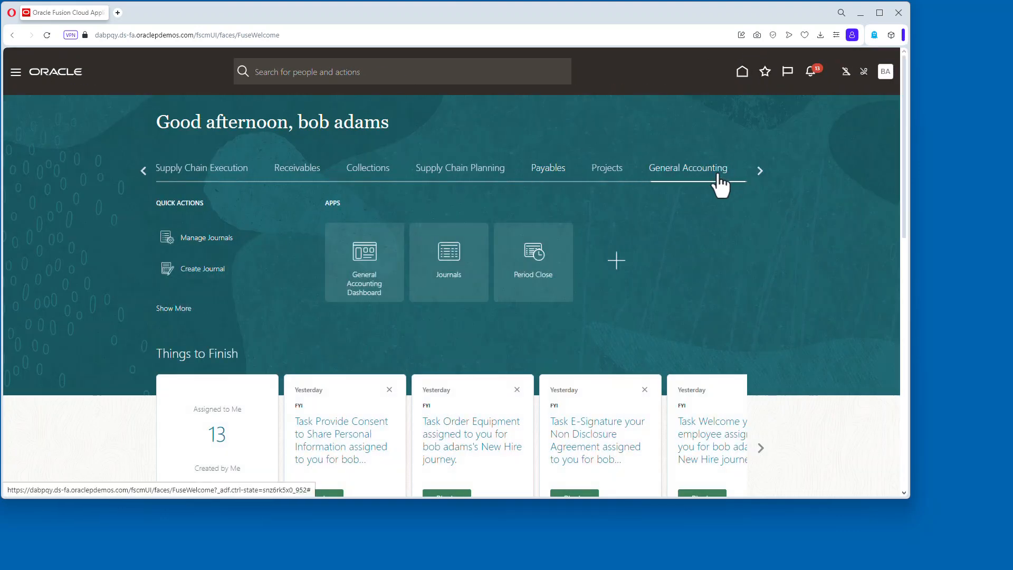
pyautogui.click(456, 258)
pyautogui.click(128, 83)
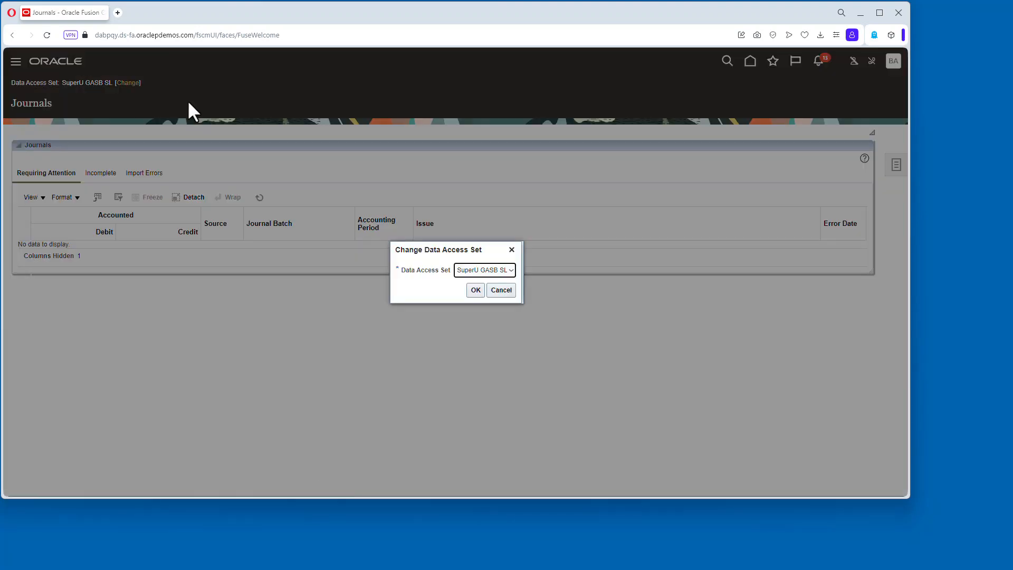
pyautogui.click(511, 270)
pyautogui.click(481, 283)
pyautogui.click(476, 293)
# Open Manage Journals and inspect the Jun-24 Purchase Invoices journal's lines and accounts.
pyautogui.click(896, 164)
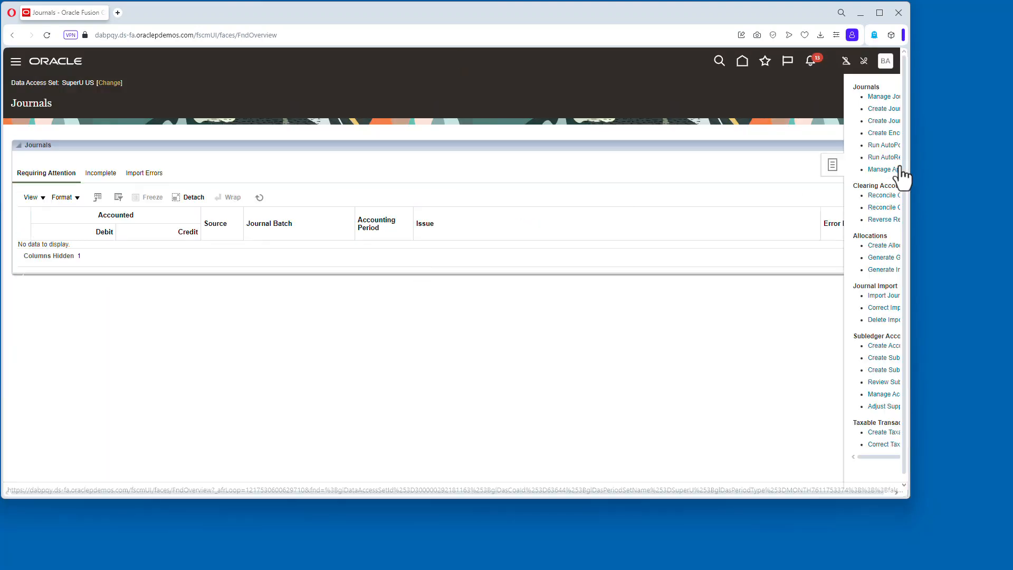
pyautogui.click(814, 95)
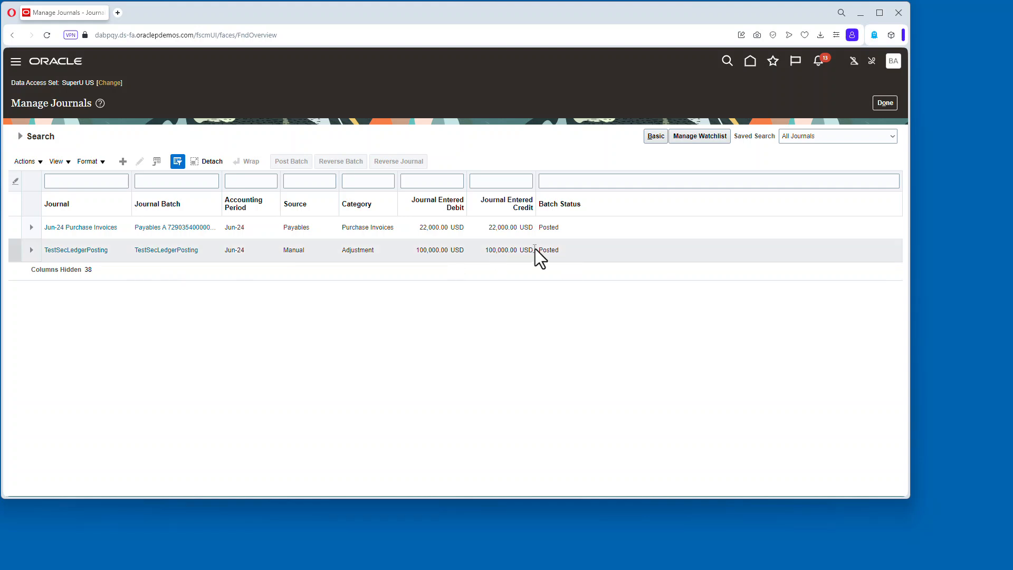
pyautogui.click(208, 228)
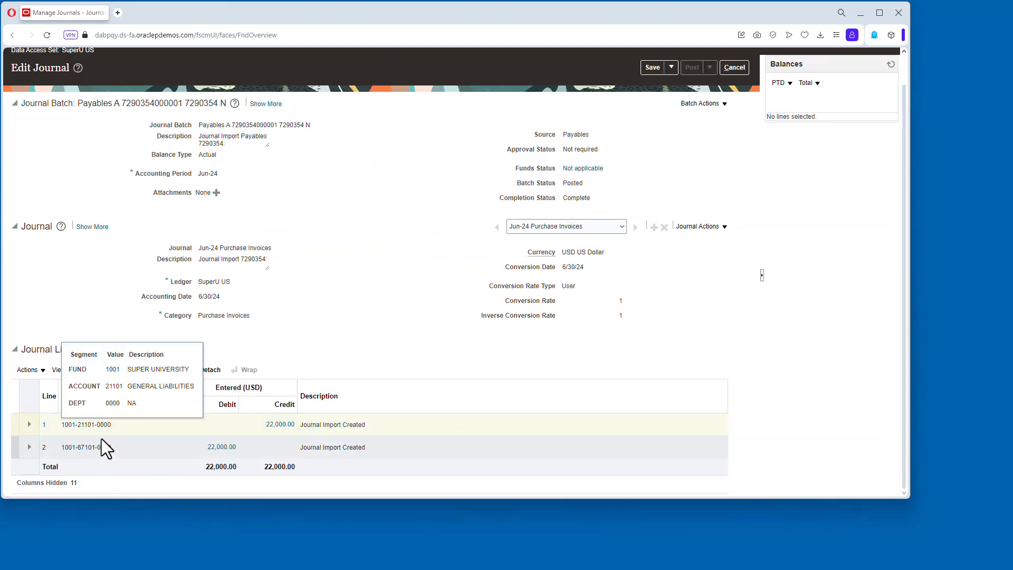
pyautogui.moveTo(96, 447)
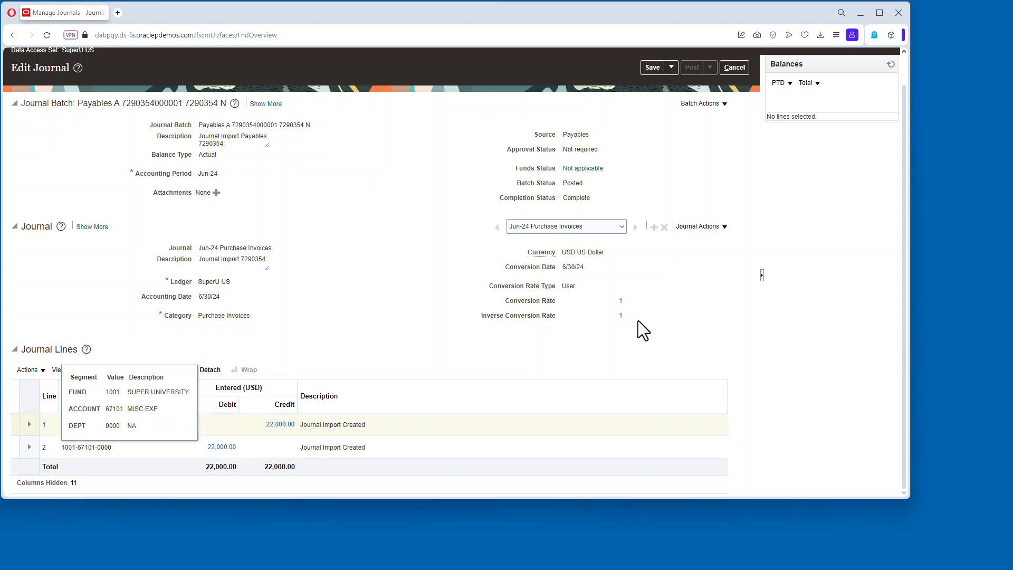
# Close the journal, switch the data access set to SuperU GASB SL, and leave Manage Journals.
pyautogui.click(743, 71)
pyautogui.click(109, 83)
pyautogui.click(484, 269)
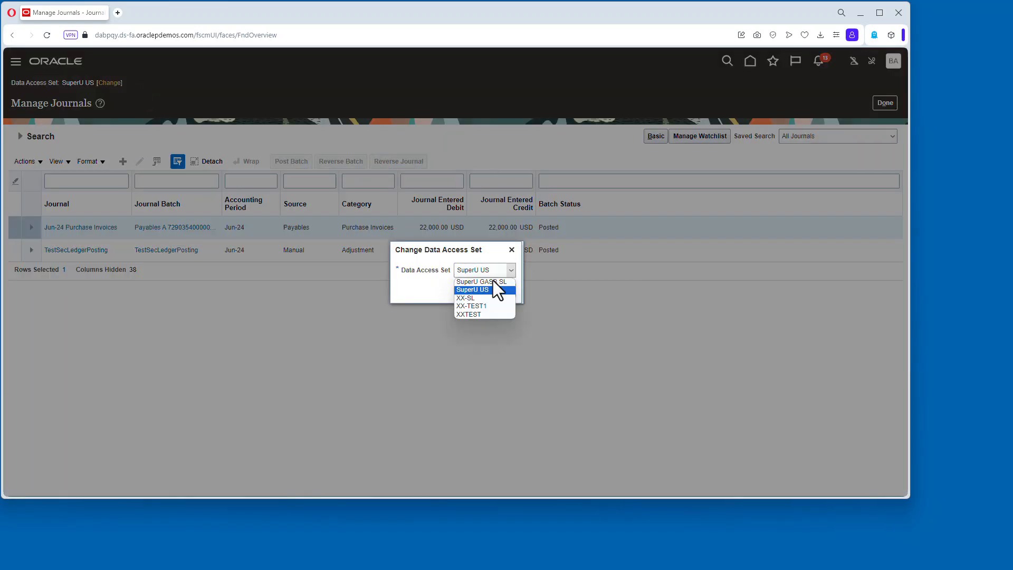
pyautogui.click(492, 281)
pyautogui.click(476, 290)
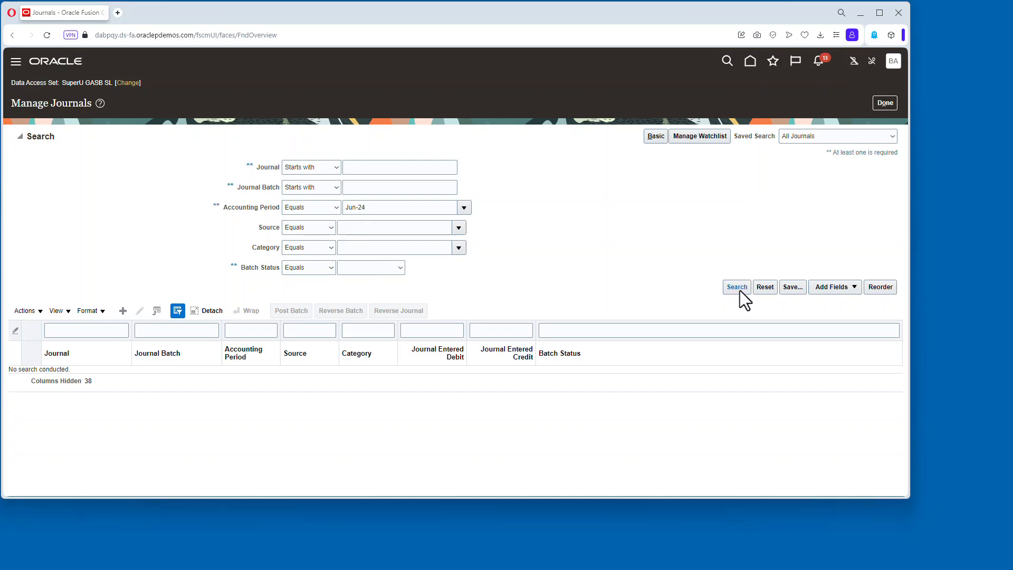
pyautogui.click(886, 103)
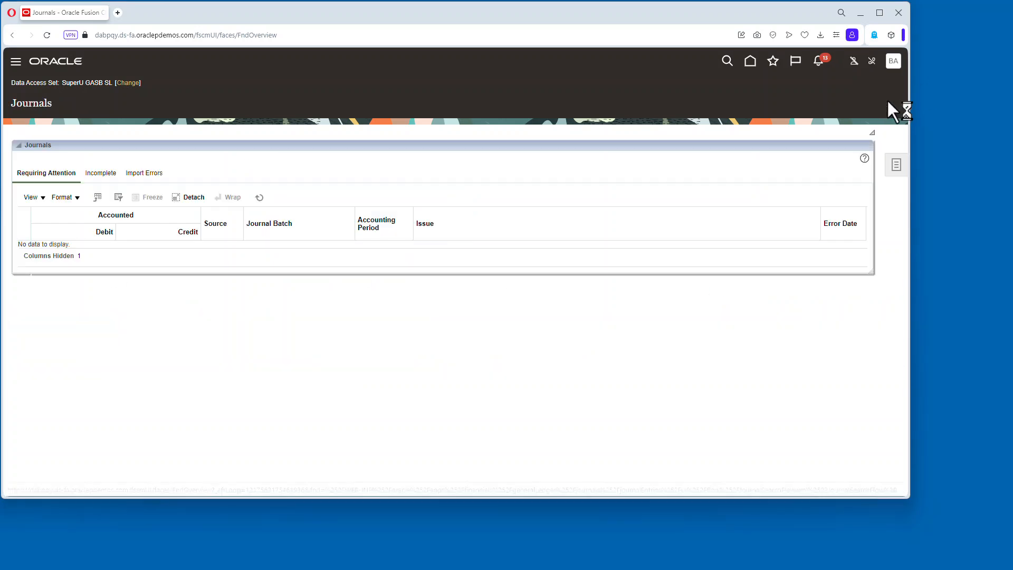
# Return to the home page and open the Fixed Assets area.
pyautogui.click(752, 62)
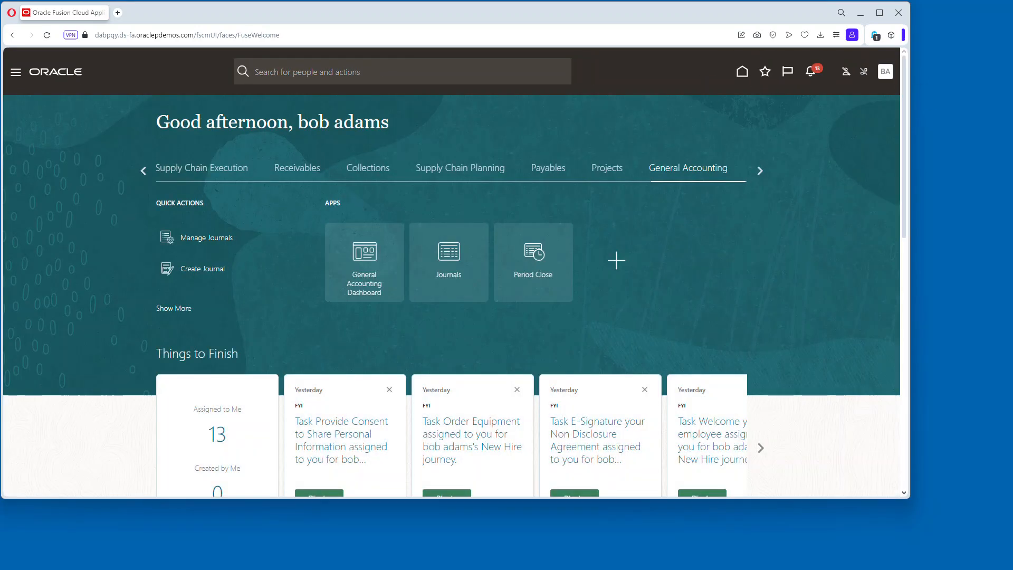
pyautogui.click(760, 171)
pyautogui.click(622, 179)
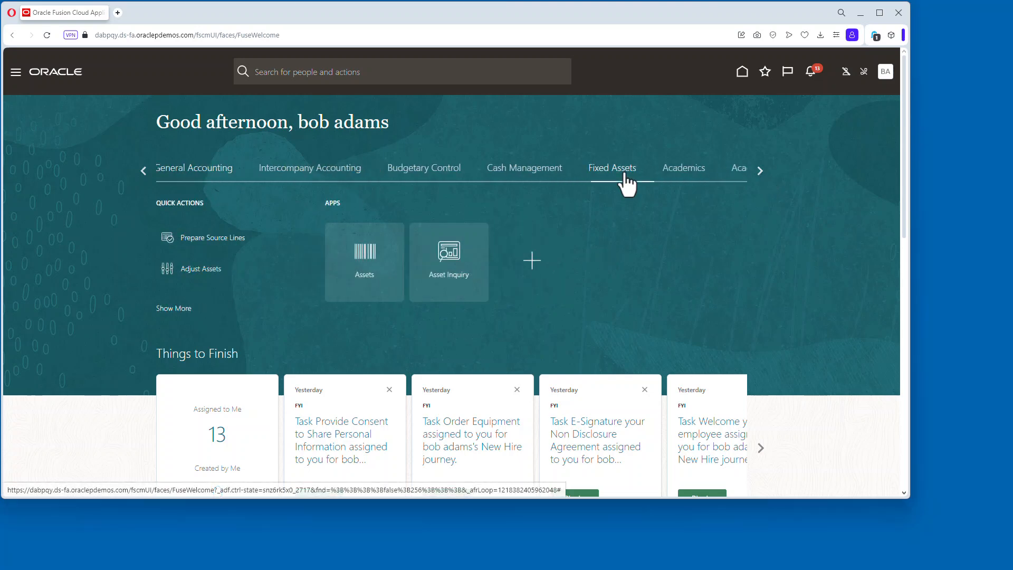
# Open the Assets work area and switch the book to SUPERU GASB BOOK and back to SUPER UNIV BOOK - USD.
pyautogui.click(377, 269)
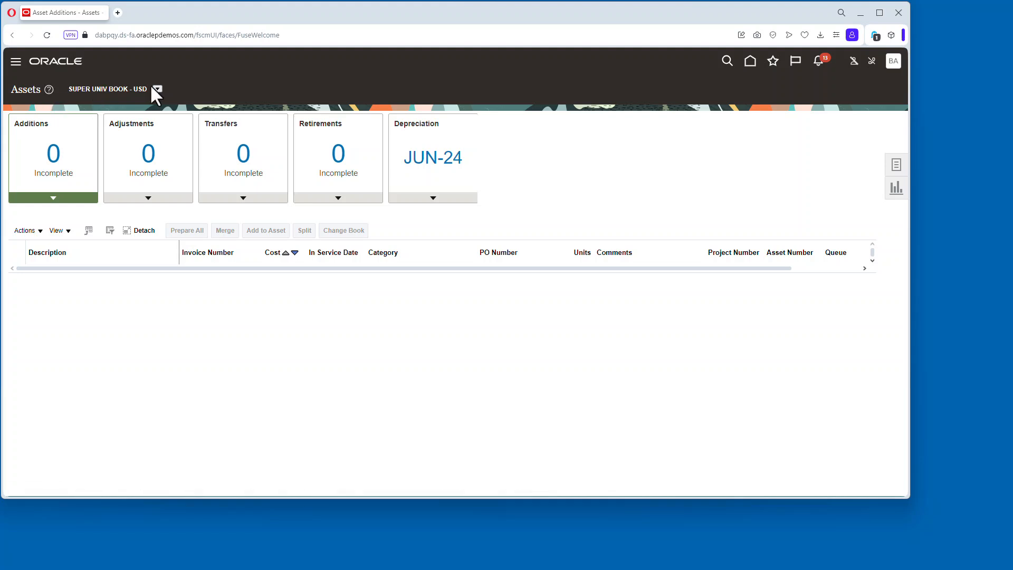
pyautogui.click(157, 89)
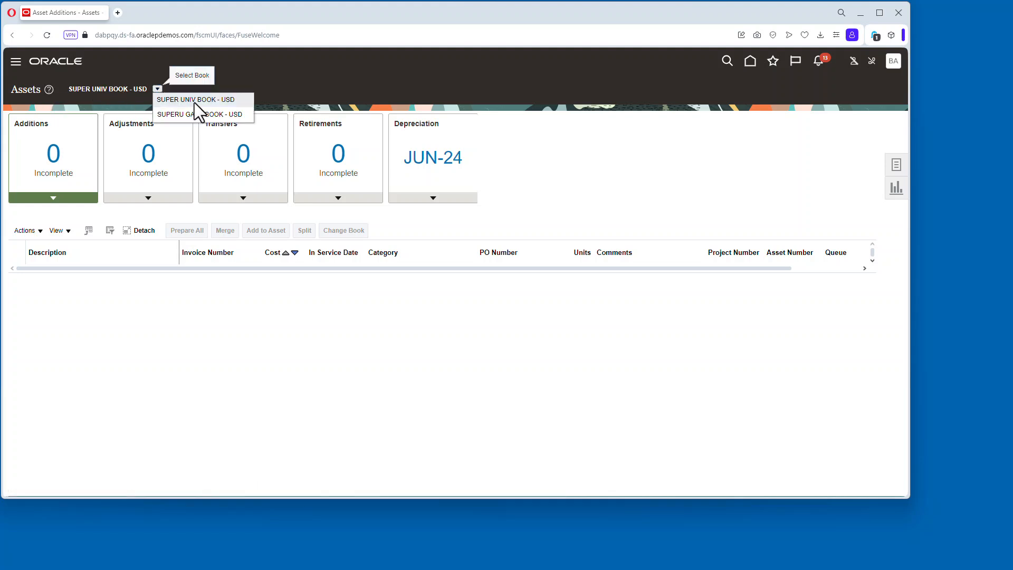
pyautogui.click(188, 116)
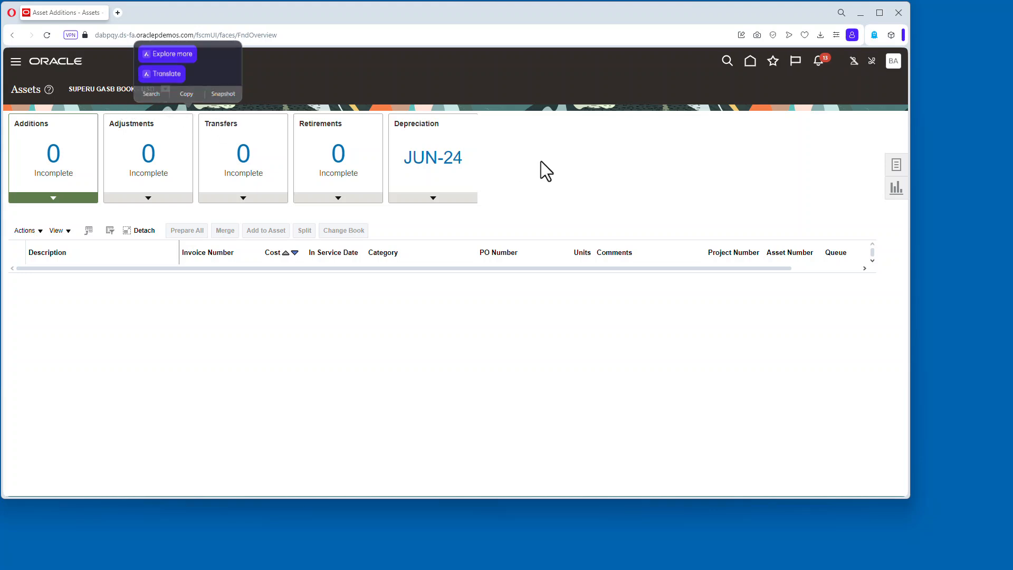
pyautogui.click(165, 88)
pyautogui.click(234, 114)
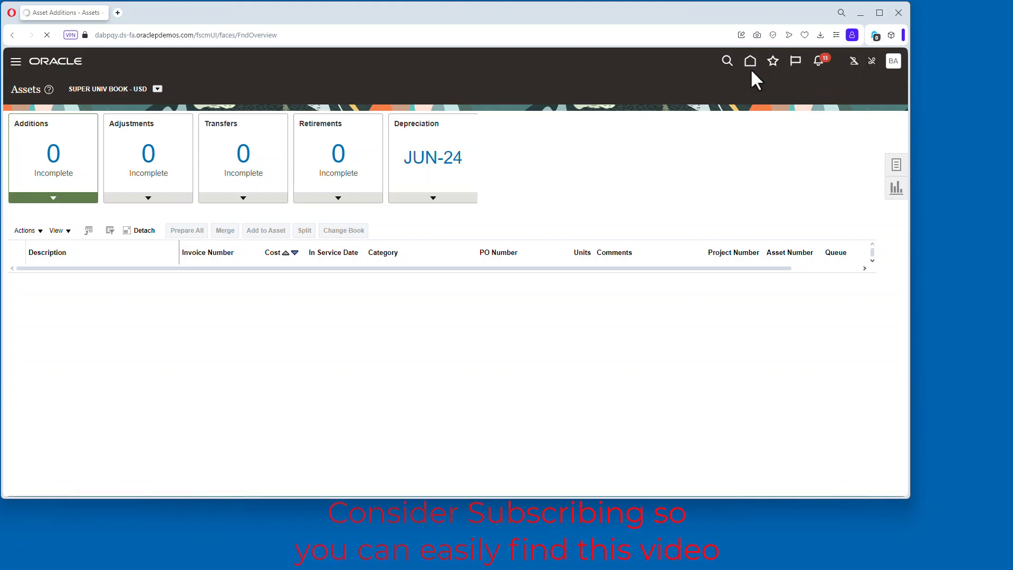
# Go to the Payables Invoices area and launch the Create Mass Additions job set task.
pyautogui.click(750, 63)
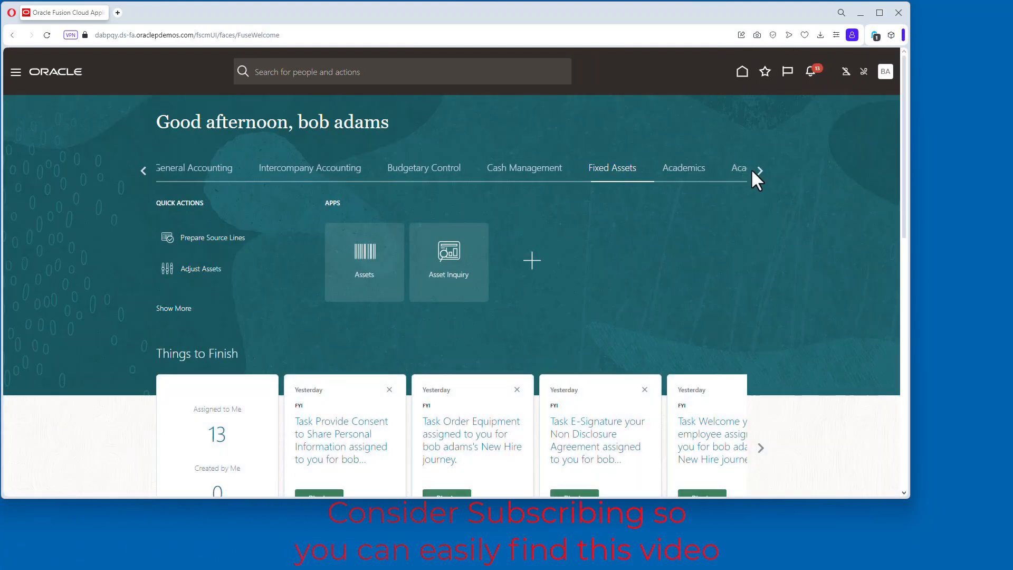
pyautogui.click(143, 170)
pyautogui.click(576, 169)
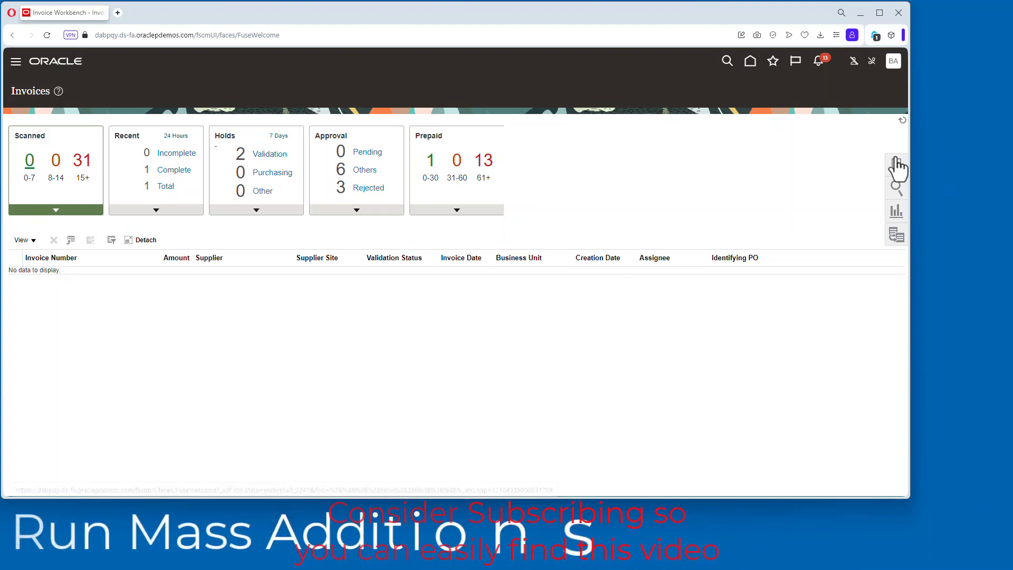
pyautogui.click(898, 164)
pyautogui.click(851, 306)
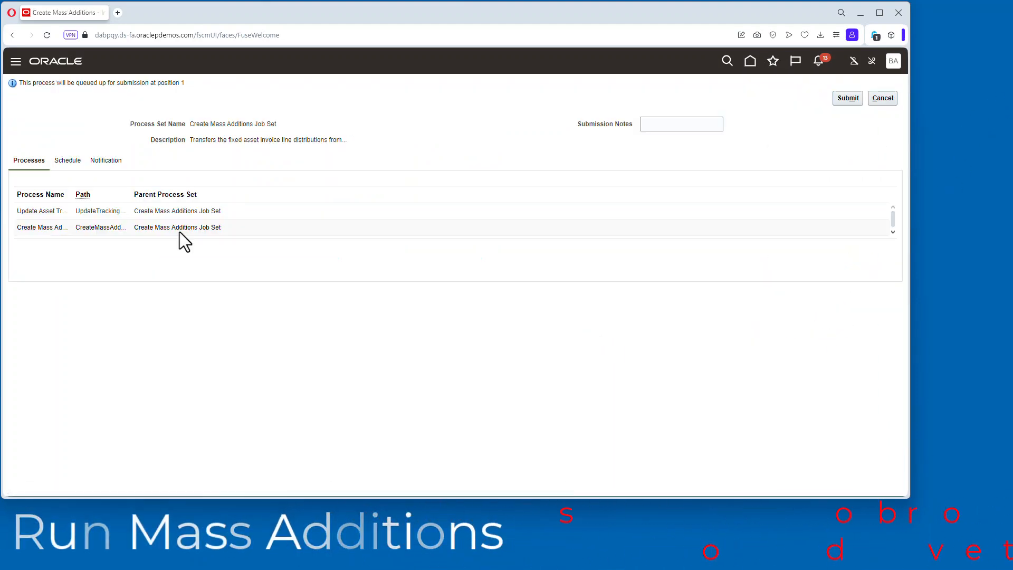
# Set the Update Asset Tracking process's ledger to SuperU US.
pyautogui.click(143, 289)
pyautogui.write('super')
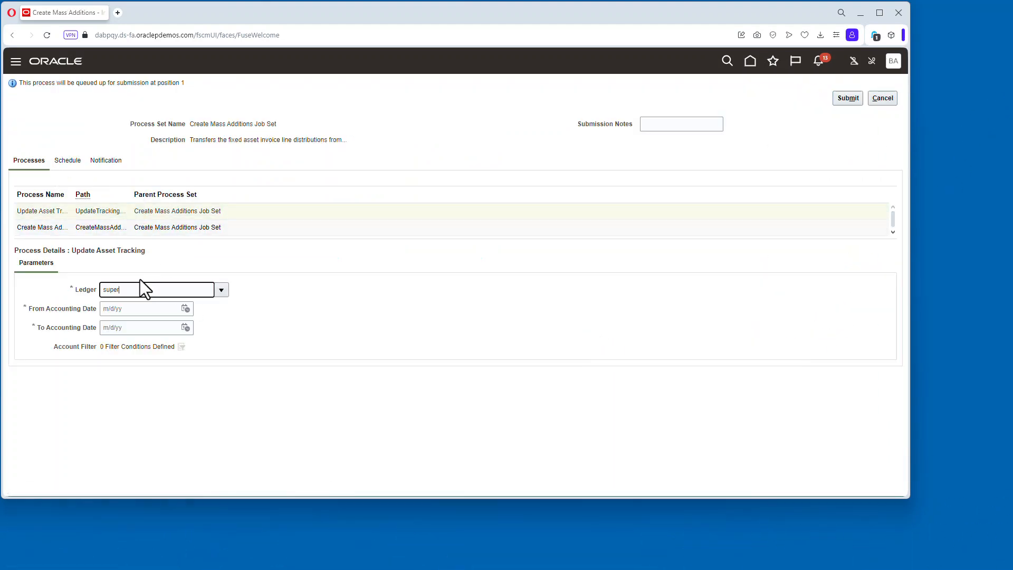
pyautogui.press('Tab')
pyautogui.click(422, 317)
pyautogui.click(501, 341)
# Set the Update Asset Tracking accounting date range from 6/1/24 to 6/30/24.
pyautogui.click(186, 308)
pyautogui.click(195, 327)
pyautogui.click(194, 326)
pyautogui.click(194, 327)
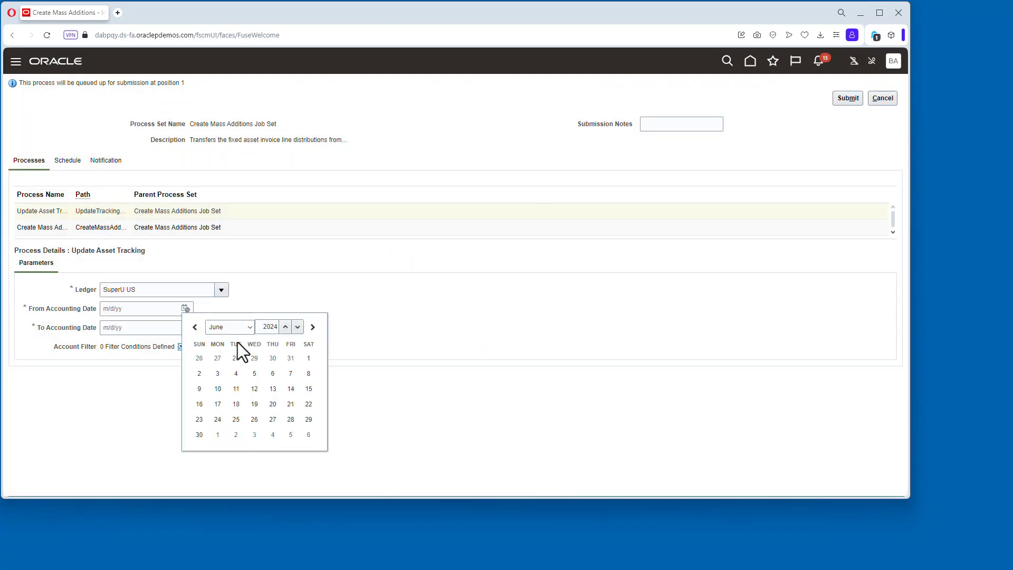
pyautogui.click(308, 358)
pyautogui.click(186, 328)
pyautogui.click(195, 344)
pyautogui.click(194, 343)
pyautogui.click(195, 343)
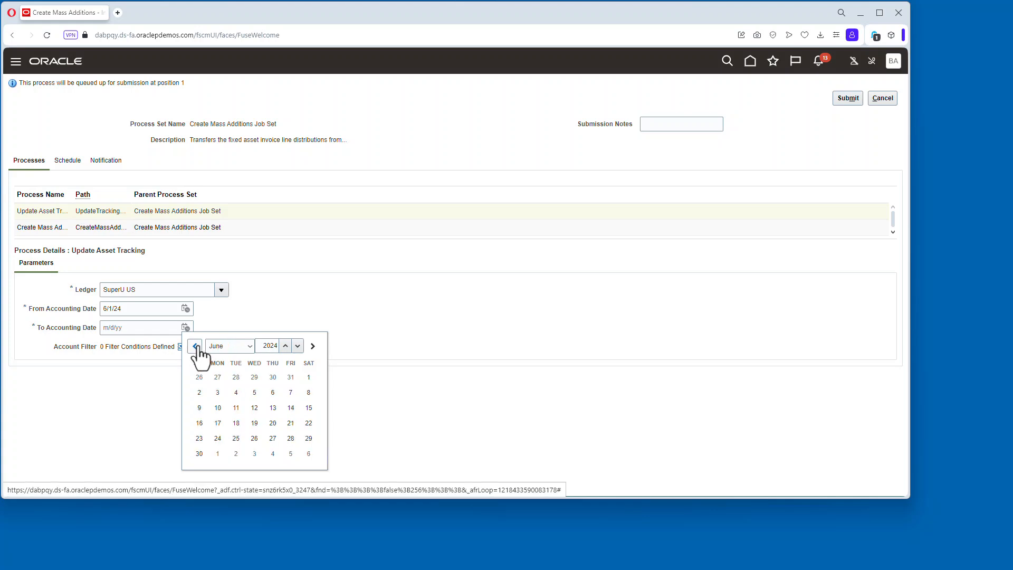
pyautogui.click(199, 451)
# Add an account filter to Update Asset Tracking where ACCOUNT equals 67101.
pyautogui.click(182, 347)
pyautogui.click(156, 435)
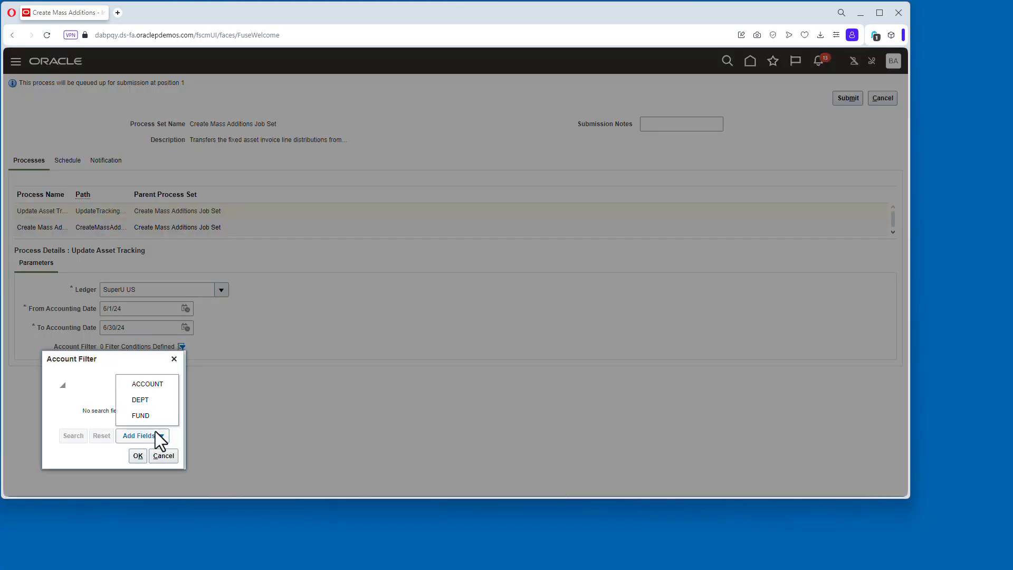
pyautogui.click(148, 384)
pyautogui.click(314, 400)
pyautogui.write('67101')
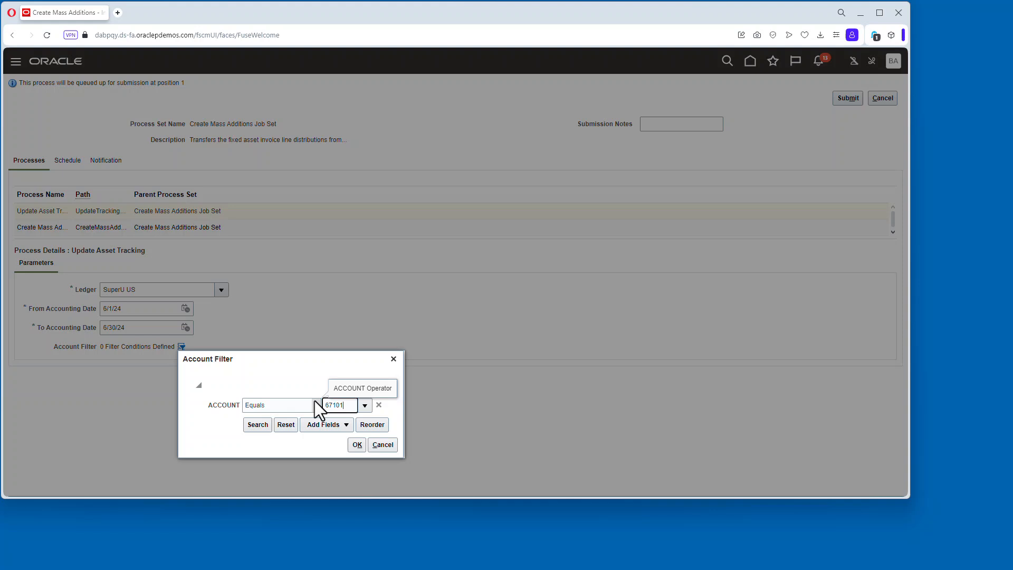
pyautogui.click(357, 446)
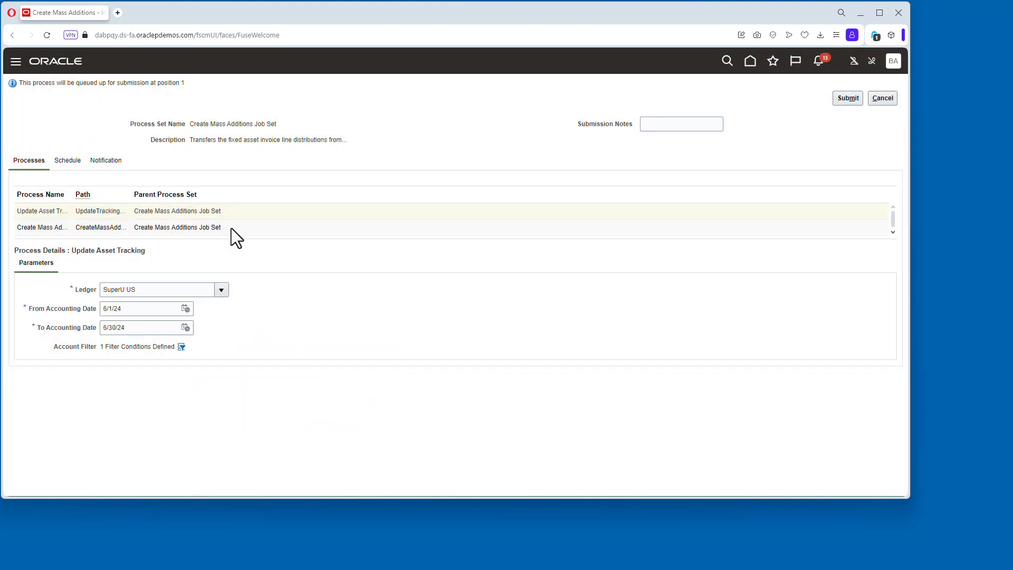
# Set the Create Mass Additions process's accounting date to 6/30/24 and asset book to SUPER UNIV BOOK.
pyautogui.click(123, 227)
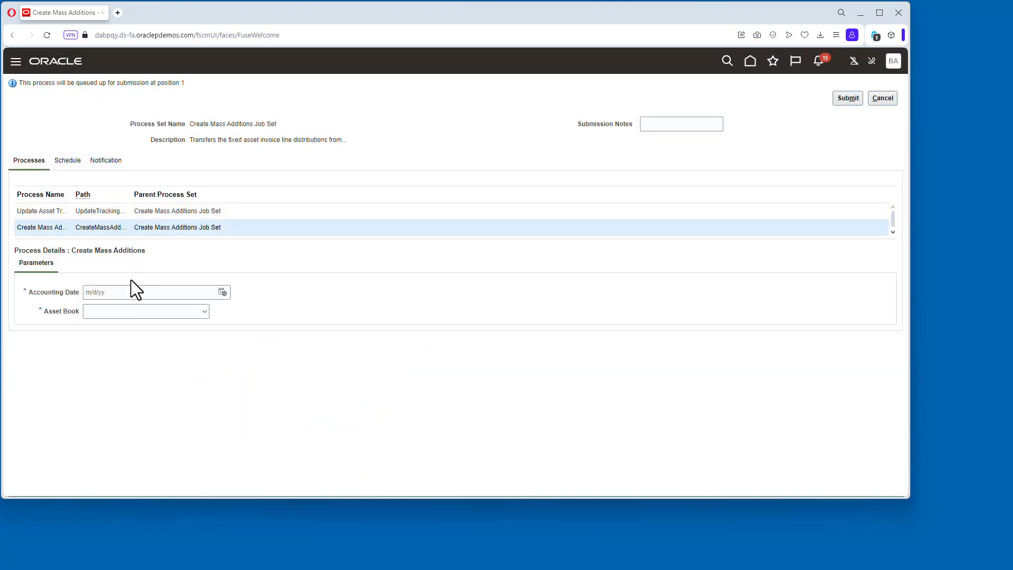
pyautogui.click(222, 292)
pyautogui.click(232, 314)
pyautogui.click(232, 314)
pyautogui.click(238, 419)
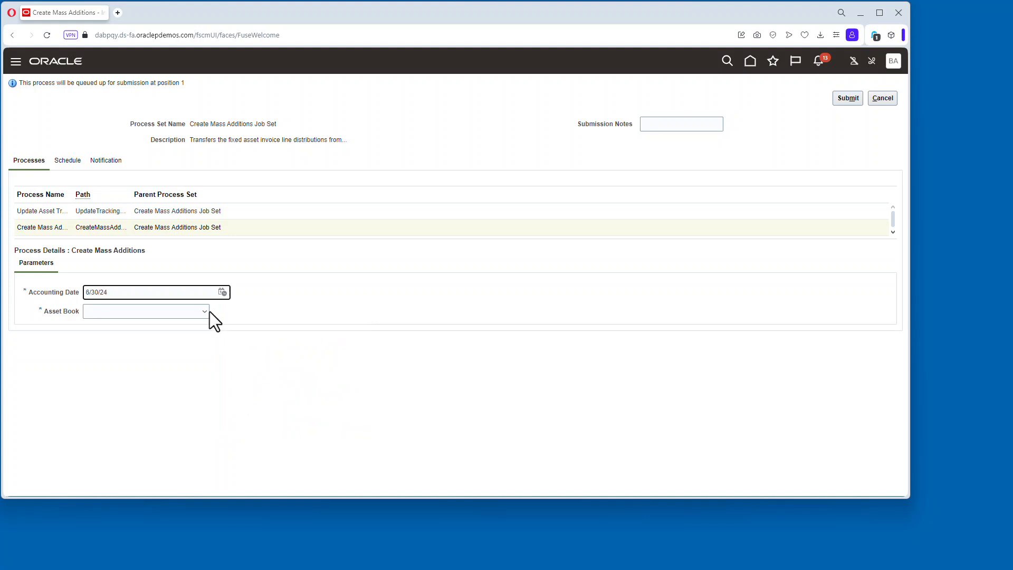
pyautogui.click(205, 312)
pyautogui.click(141, 470)
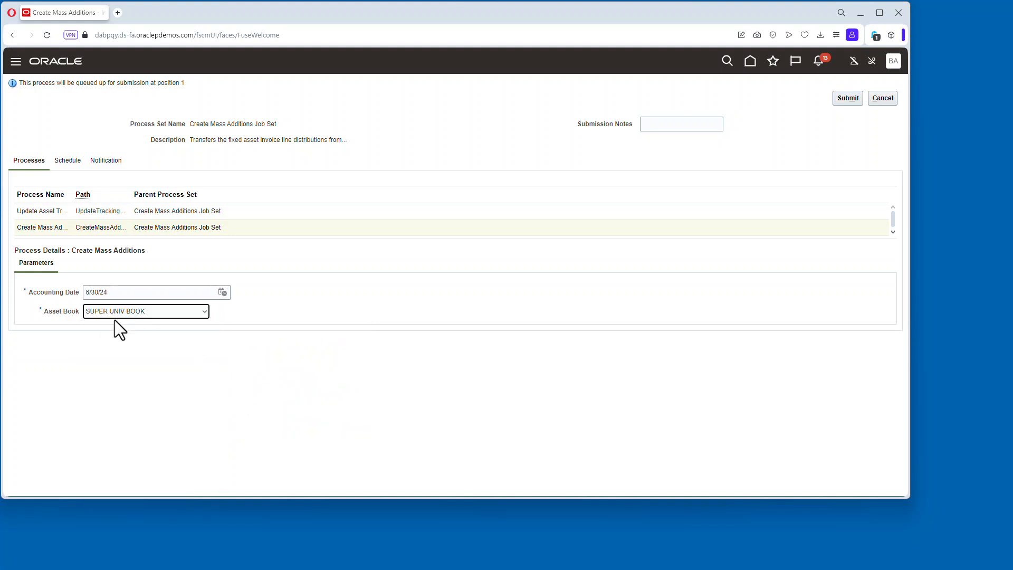
# Set the Update Asset Type process's ledger to SuperU US and book to SUPER UNIV BOOK.
pyautogui.click(893, 232)
pyautogui.click(235, 228)
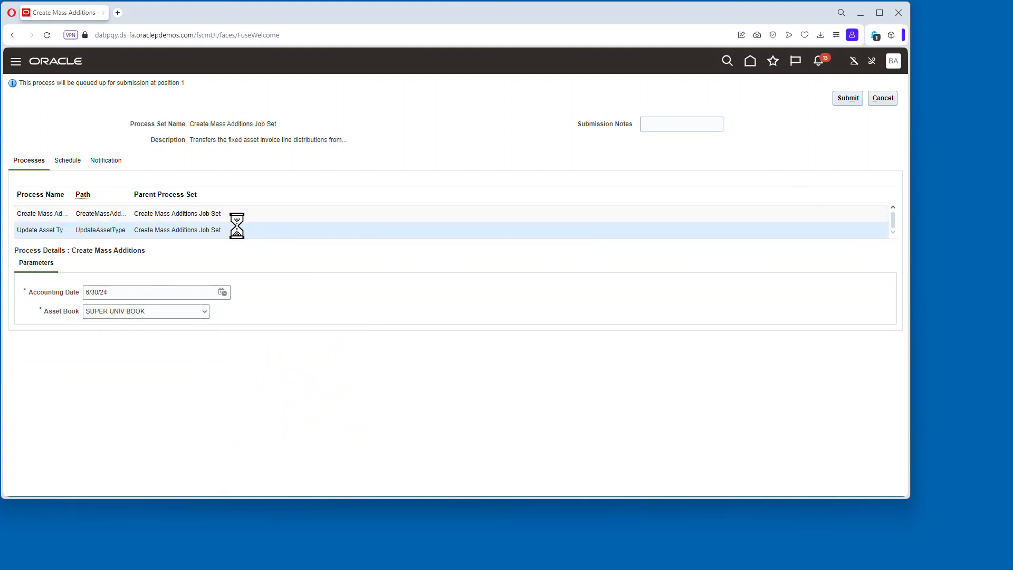
pyautogui.click(196, 290)
pyautogui.write('super')
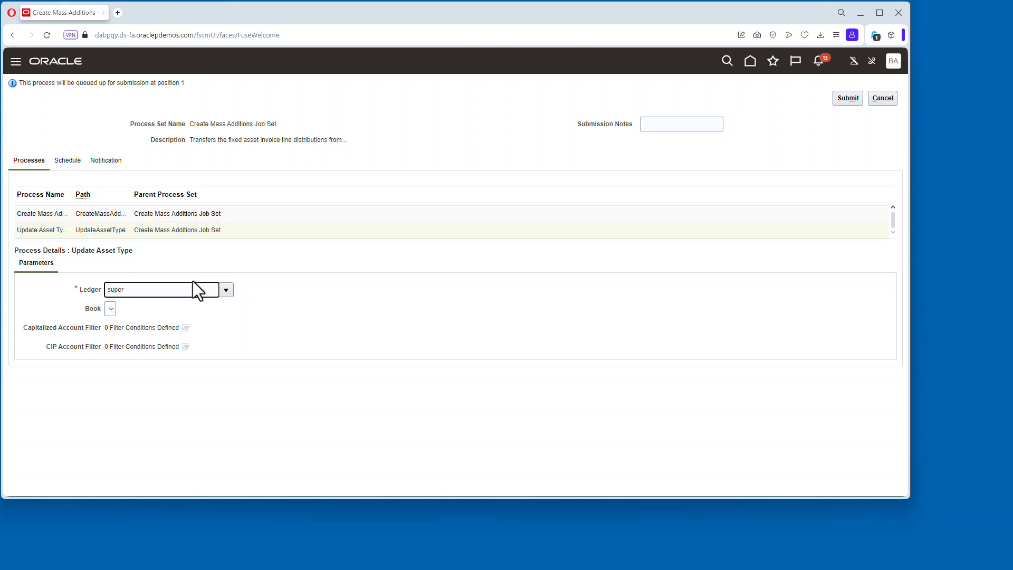
pyautogui.press('Tab')
pyautogui.click(401, 315)
pyautogui.click(495, 342)
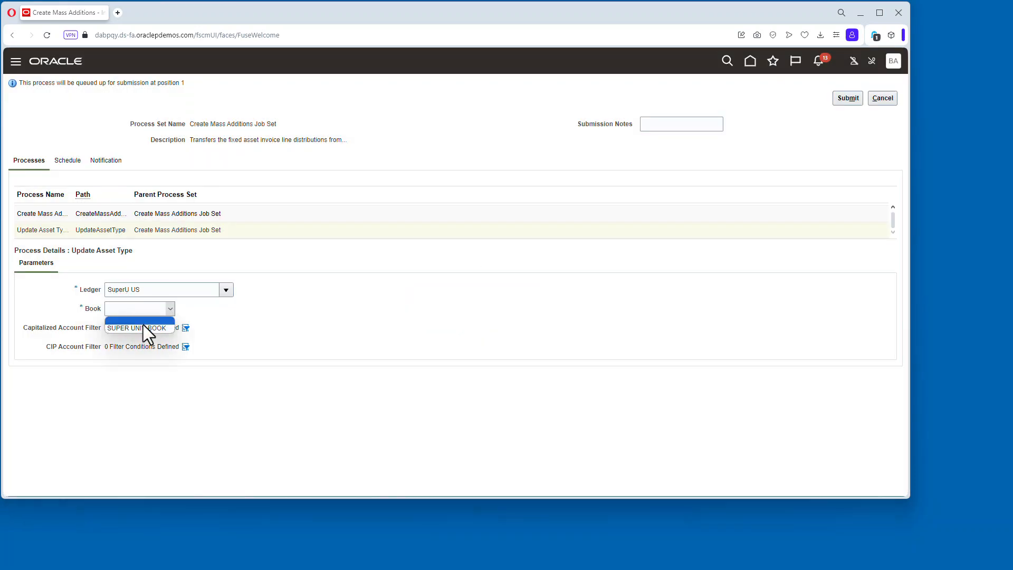
pyautogui.click(185, 328)
pyautogui.click(147, 417)
# Add a capitalized account filter to Update Asset Type where ACCOUNT equals 67101.
pyautogui.click(149, 430)
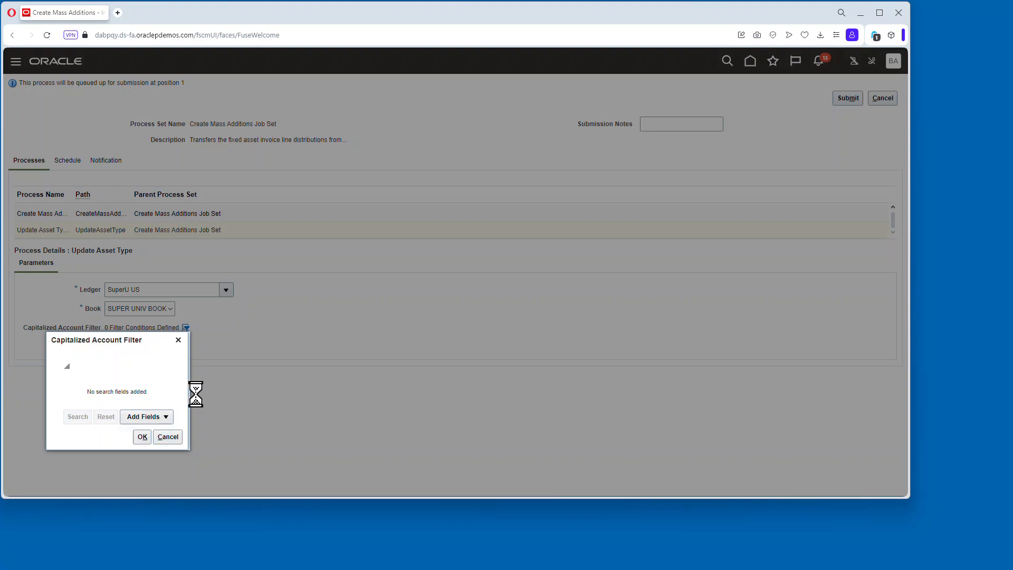
pyautogui.click(335, 386)
pyautogui.write('67100')
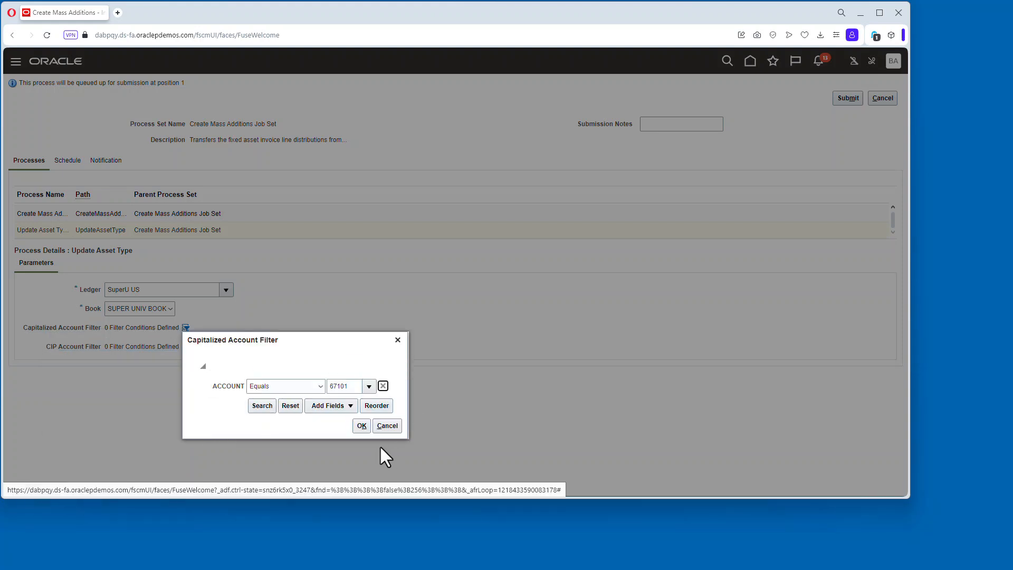
pyautogui.click(362, 426)
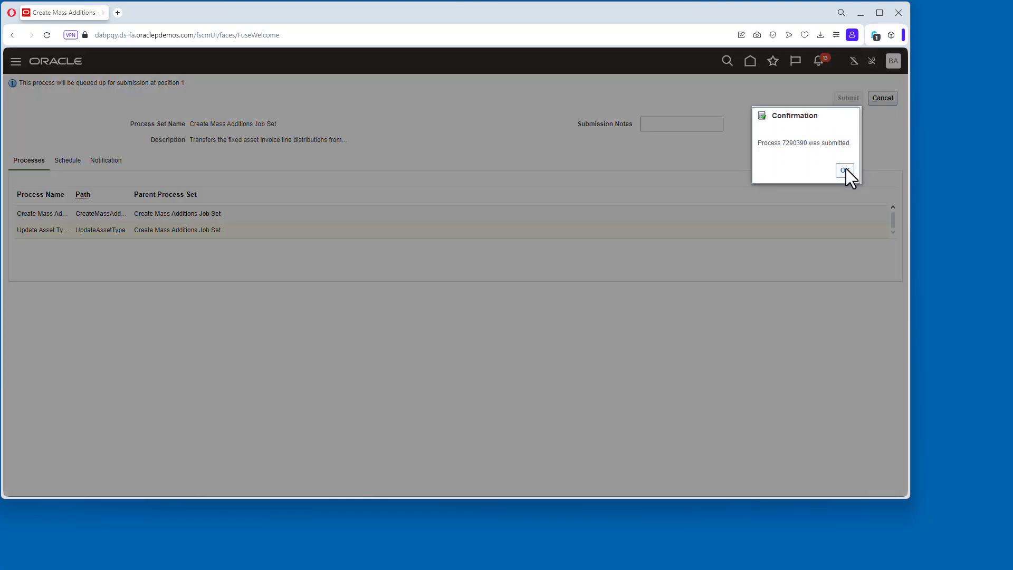
# Submit the Create Mass Additions job set and refresh the scheduled process list.
pyautogui.click(845, 170)
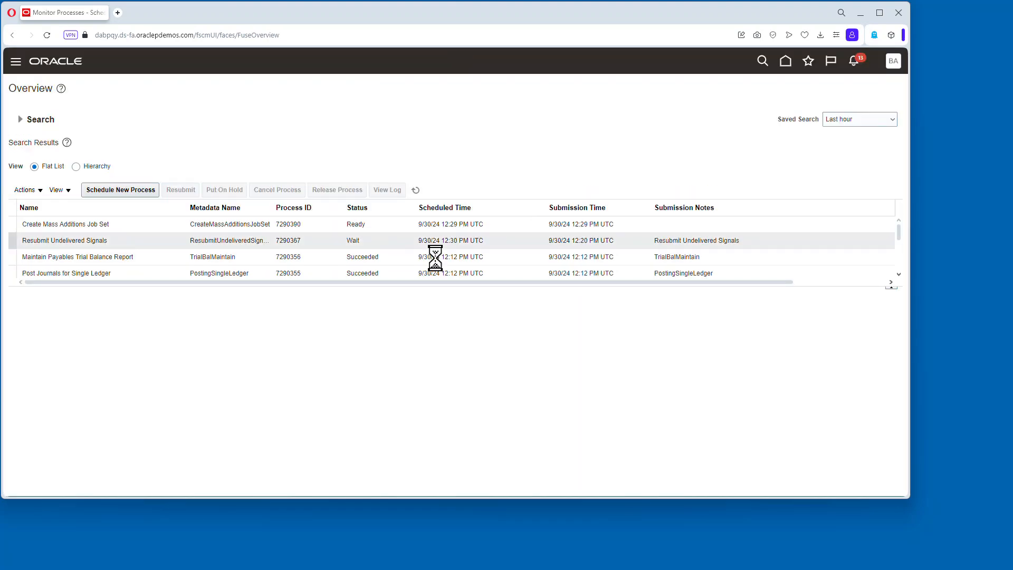
pyautogui.click(415, 190)
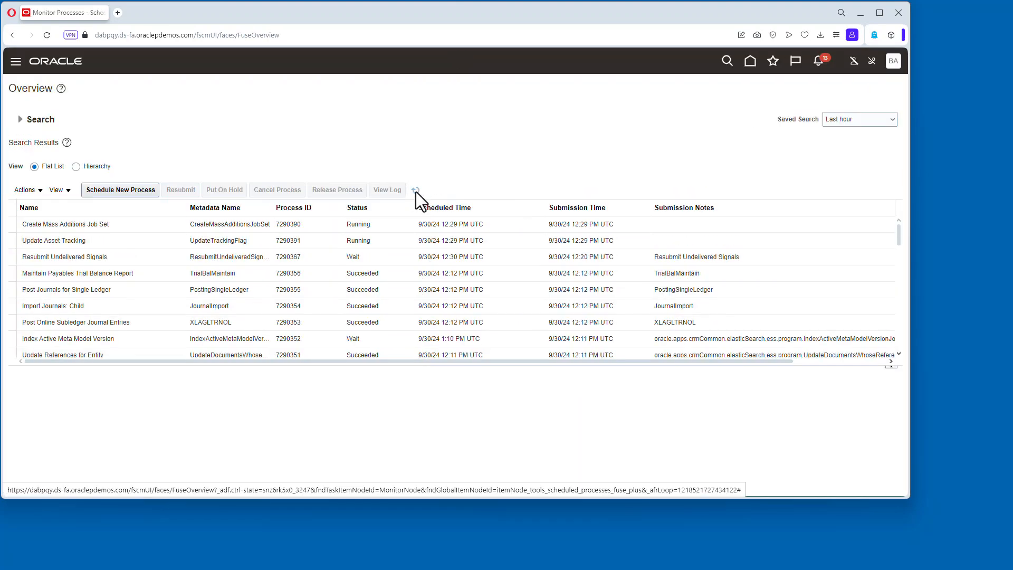
pyautogui.click(416, 191)
pyautogui.click(416, 191)
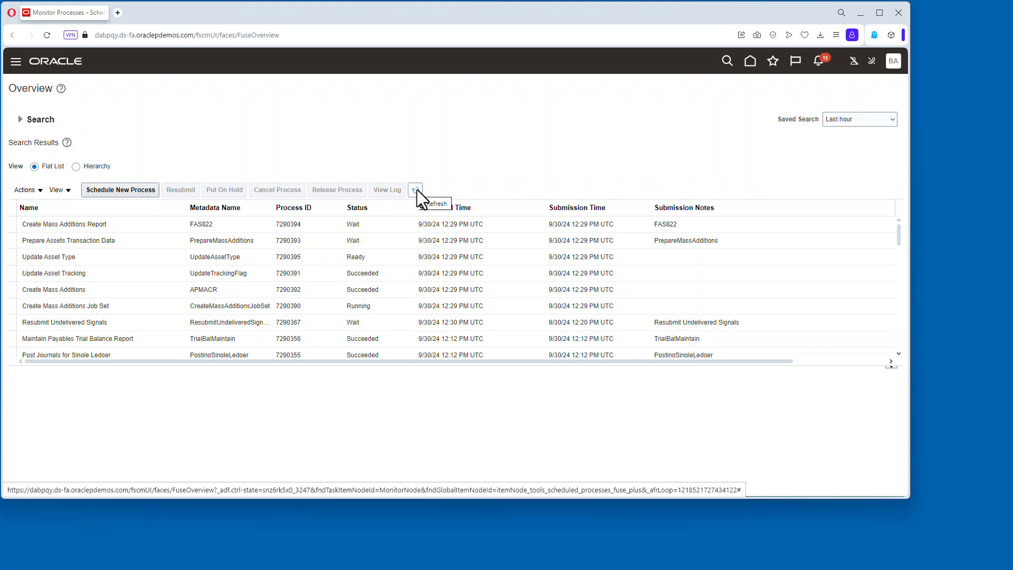
pyautogui.click(416, 190)
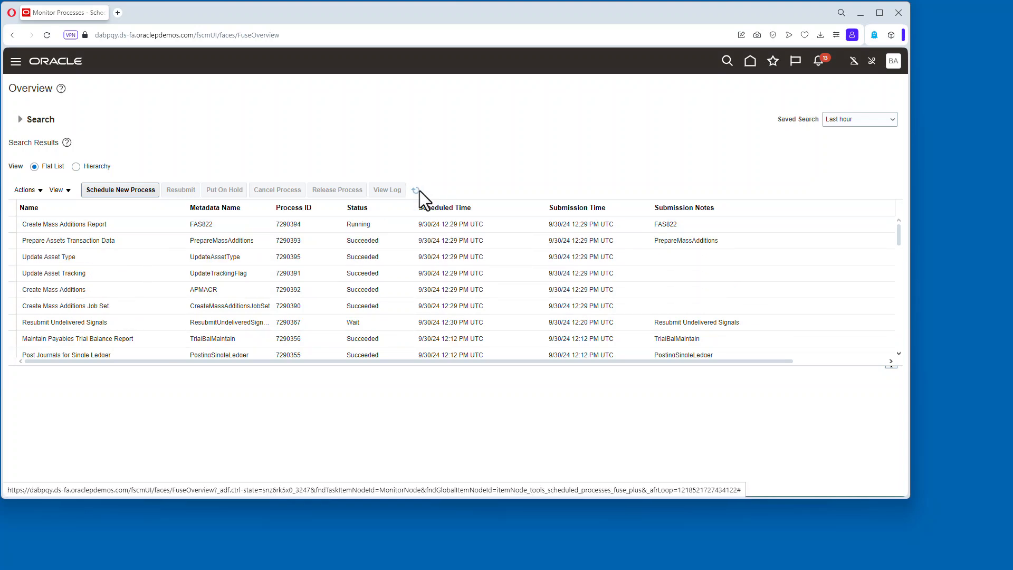
pyautogui.click(417, 191)
# Open the Create Mass Additions Report output and review its asset lines.
pyautogui.click(364, 225)
pyautogui.scroll(-3, 119, 443)
pyautogui.click(97, 423)
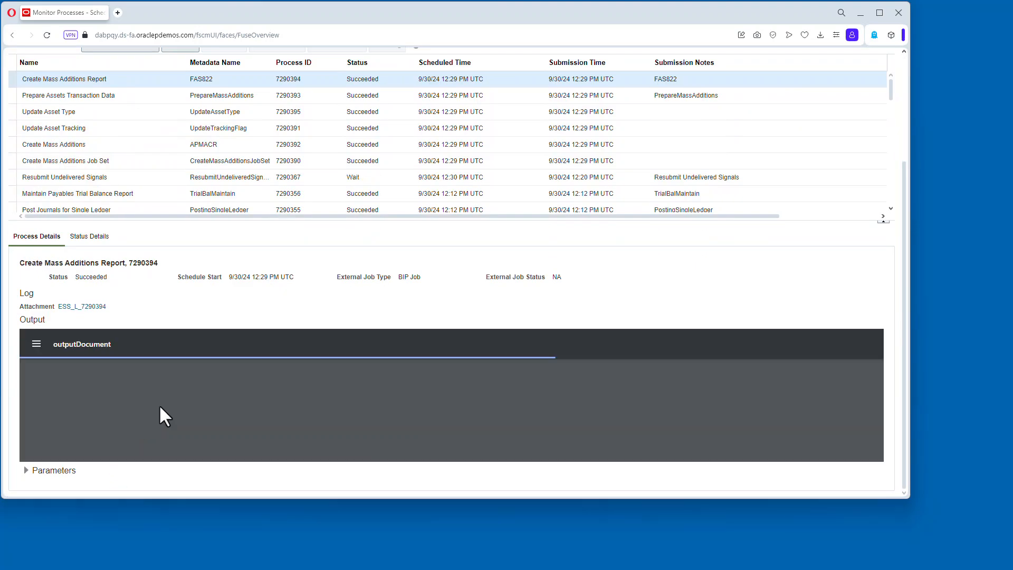
pyautogui.scroll(-5, 410, 406)
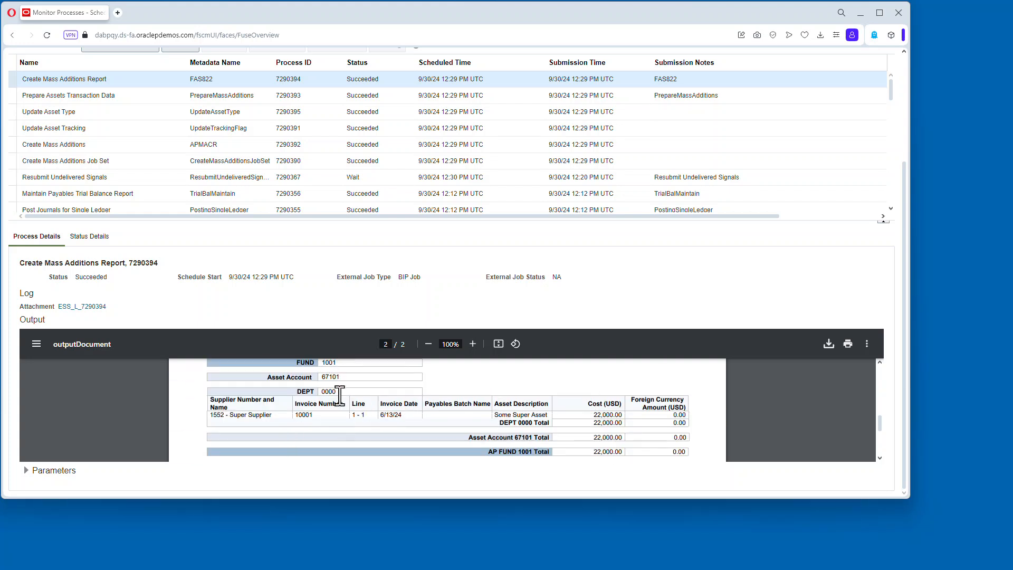
pyautogui.scroll(5, 568, 457)
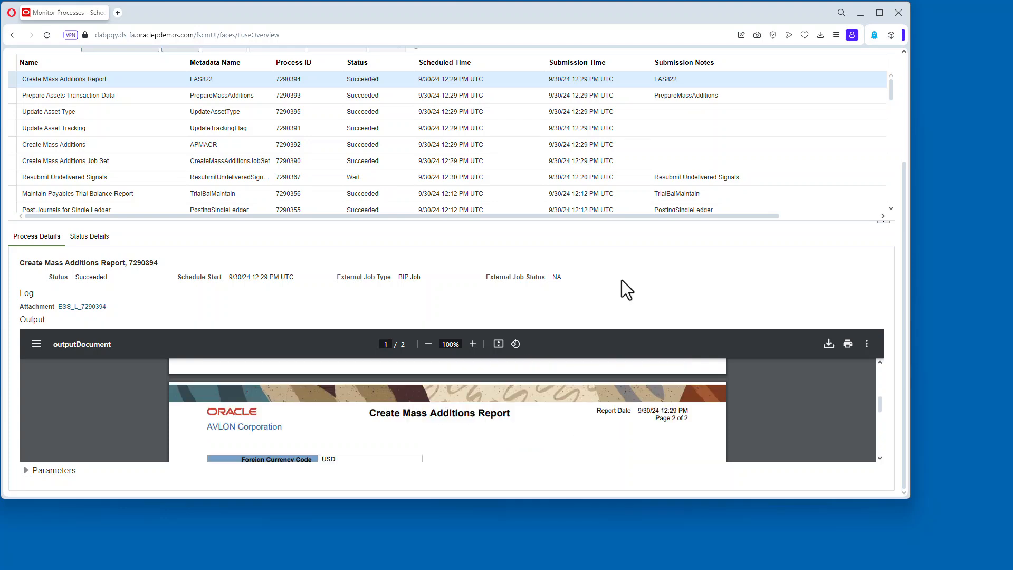
pyautogui.scroll(3, 622, 287)
# Return to the home page and open the Fixed Assets Assets work area.
pyautogui.click(742, 61)
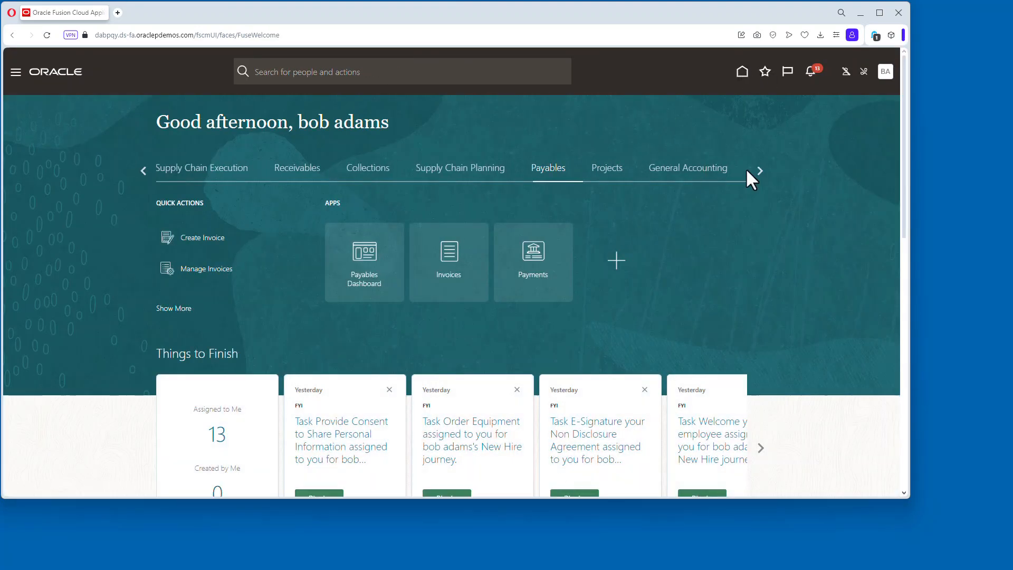
pyautogui.click(760, 170)
pyautogui.click(611, 169)
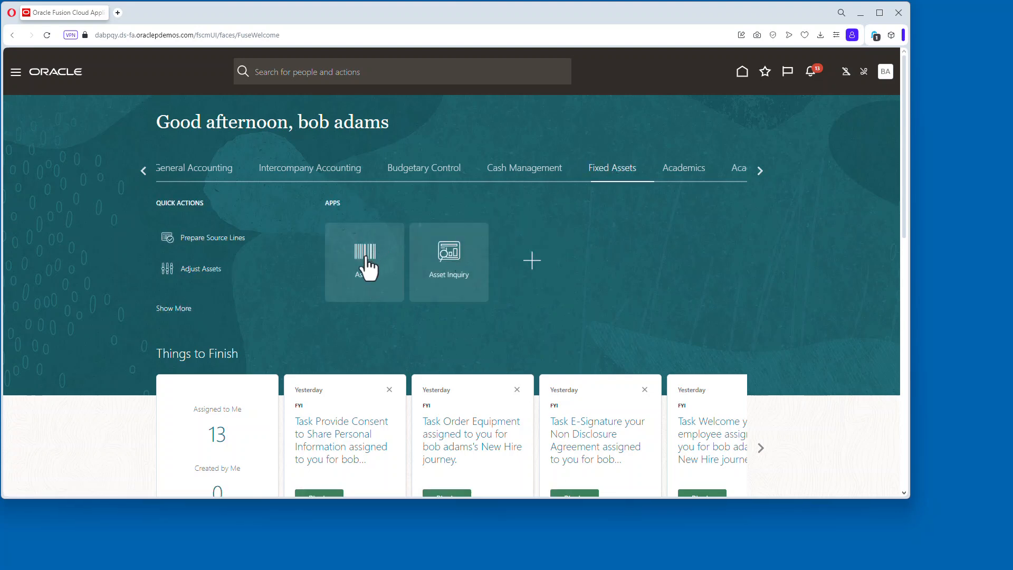
pyautogui.click(368, 268)
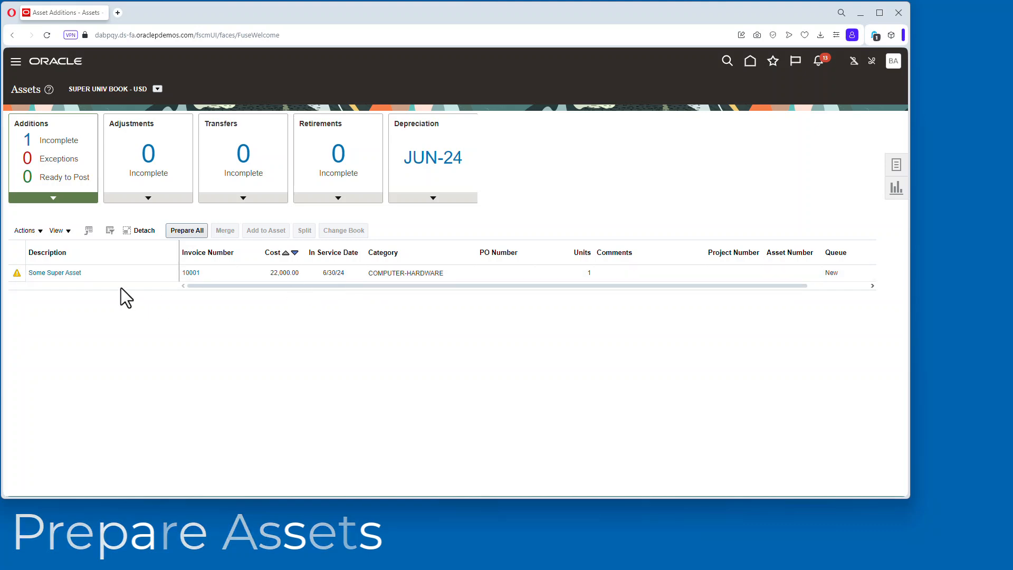
# Open the Some Super Asset source line and set its assignment location to USA, FL, MIAMI, building 1.
pyautogui.click(70, 273)
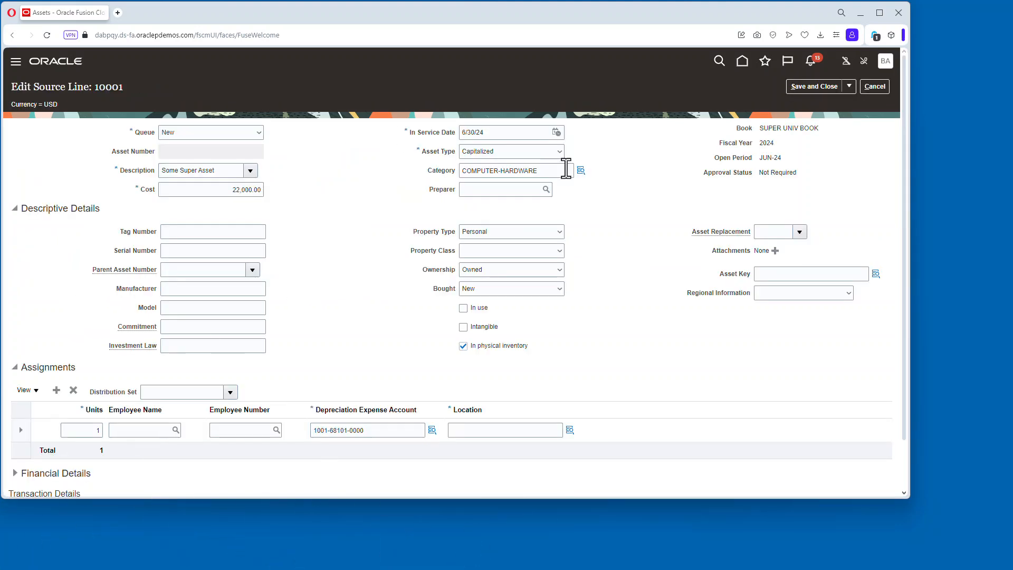
pyautogui.moveTo(434, 424)
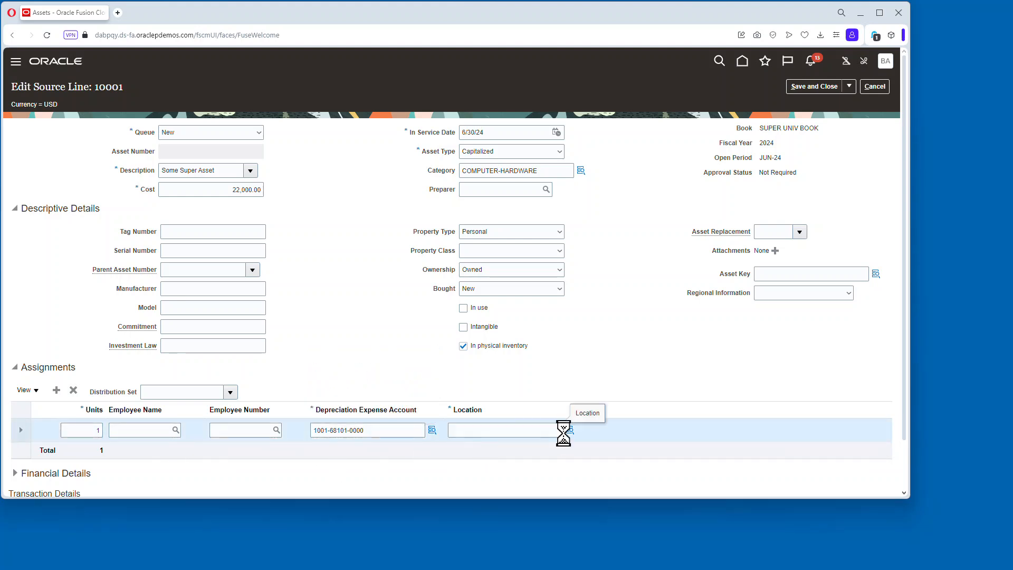
pyautogui.click(570, 430)
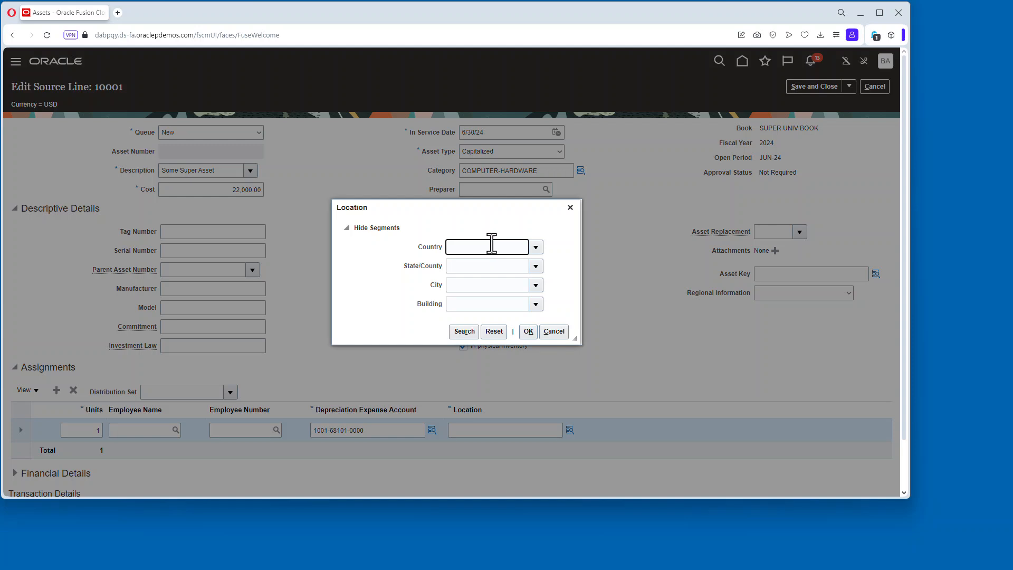
pyautogui.write('usa')
pyautogui.click(477, 265)
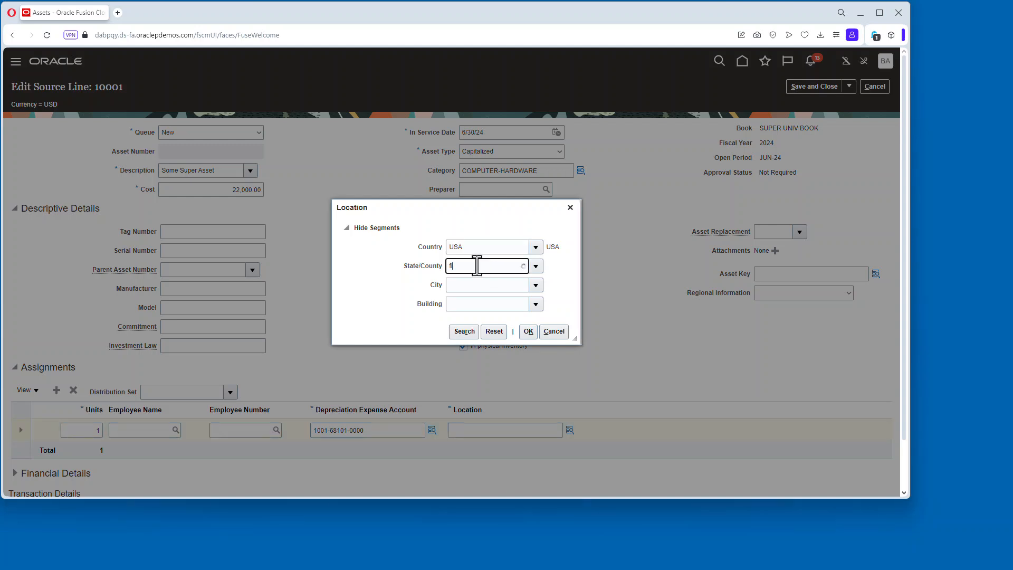
pyautogui.click(478, 286)
pyautogui.write('miami')
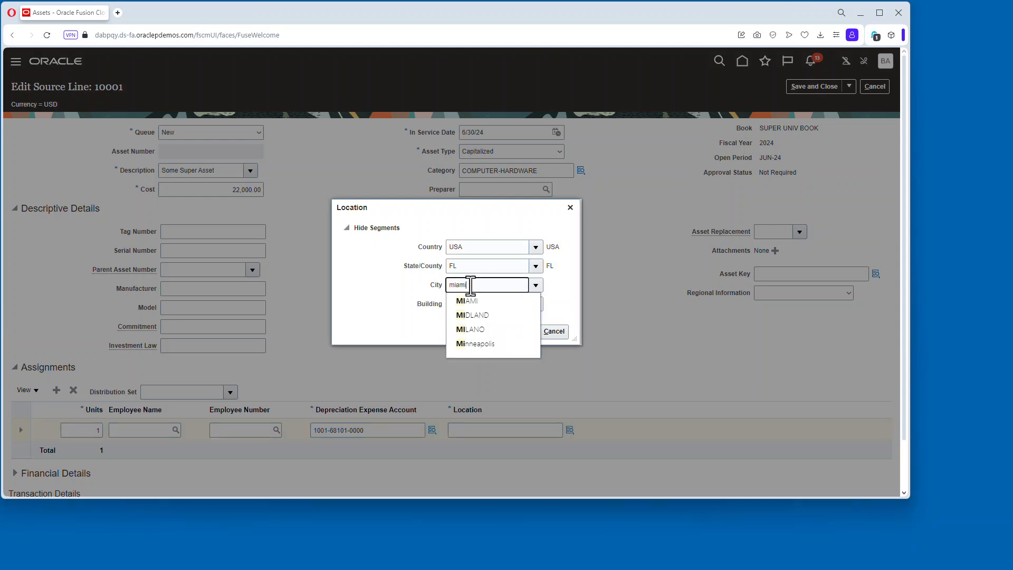
pyautogui.click(478, 303)
pyautogui.write('1')
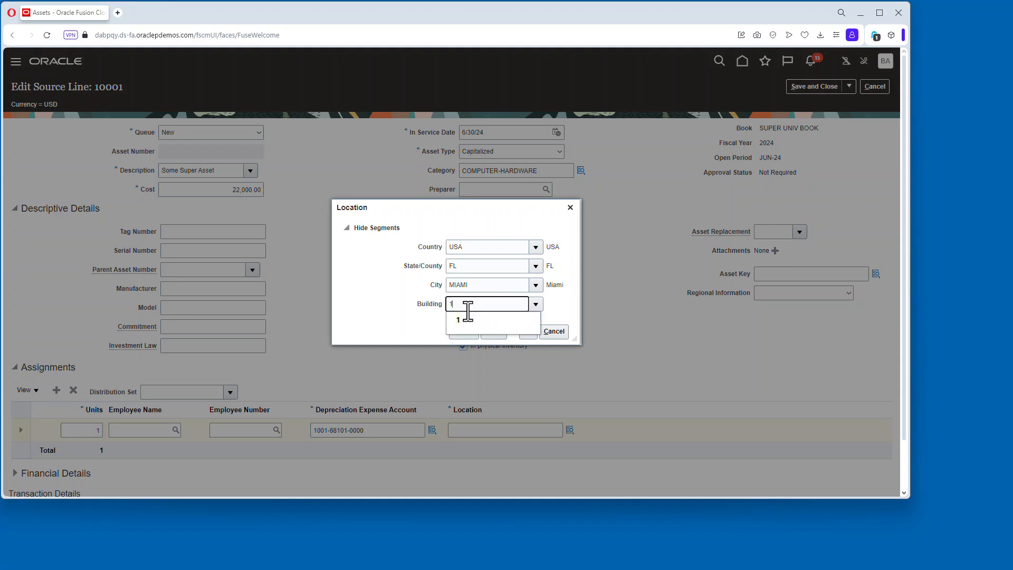
pyautogui.click(474, 319)
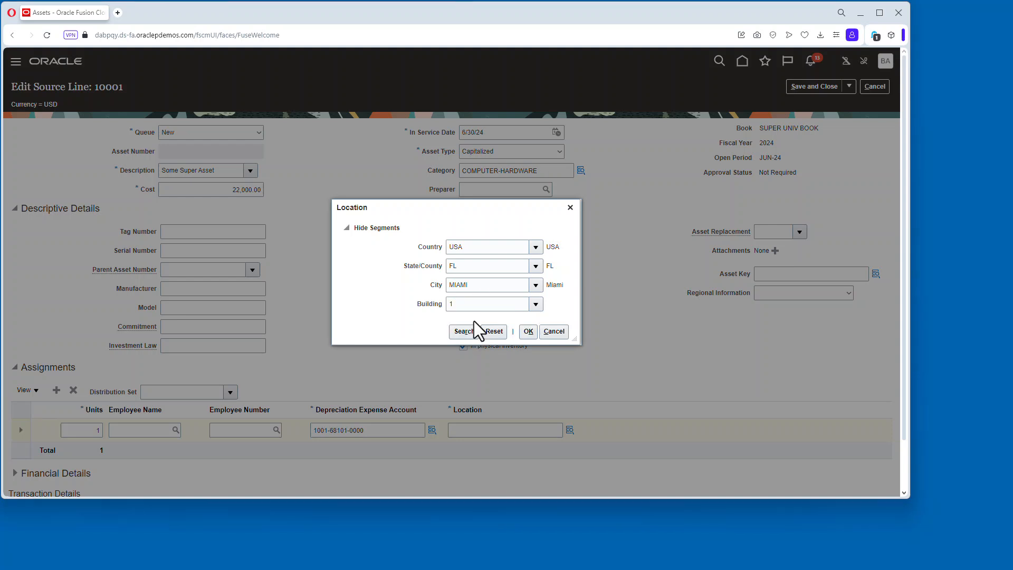
pyautogui.click(528, 331)
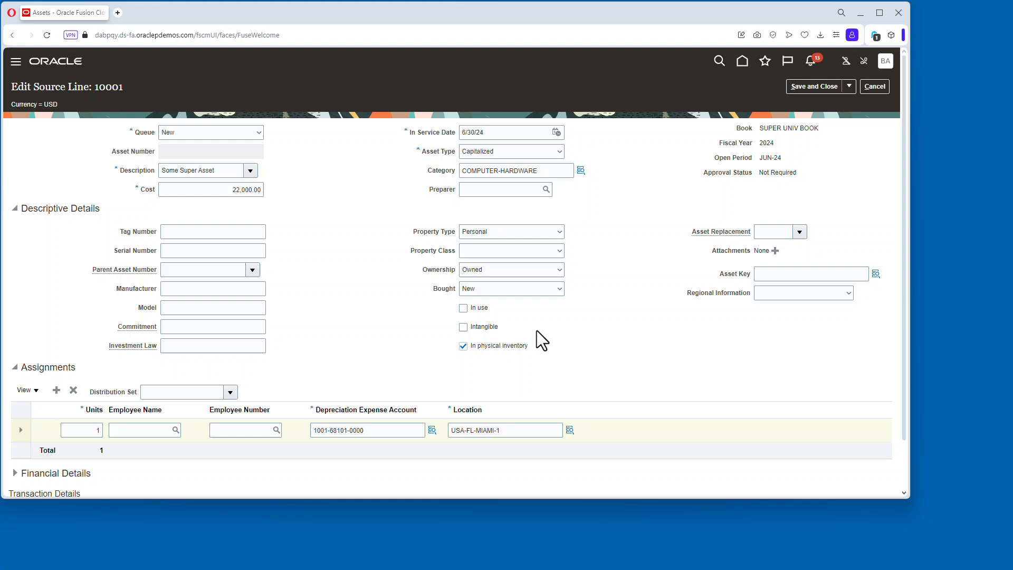
# Save the source line changes and acknowledge the confirmation.
pyautogui.click(849, 86)
pyautogui.click(812, 102)
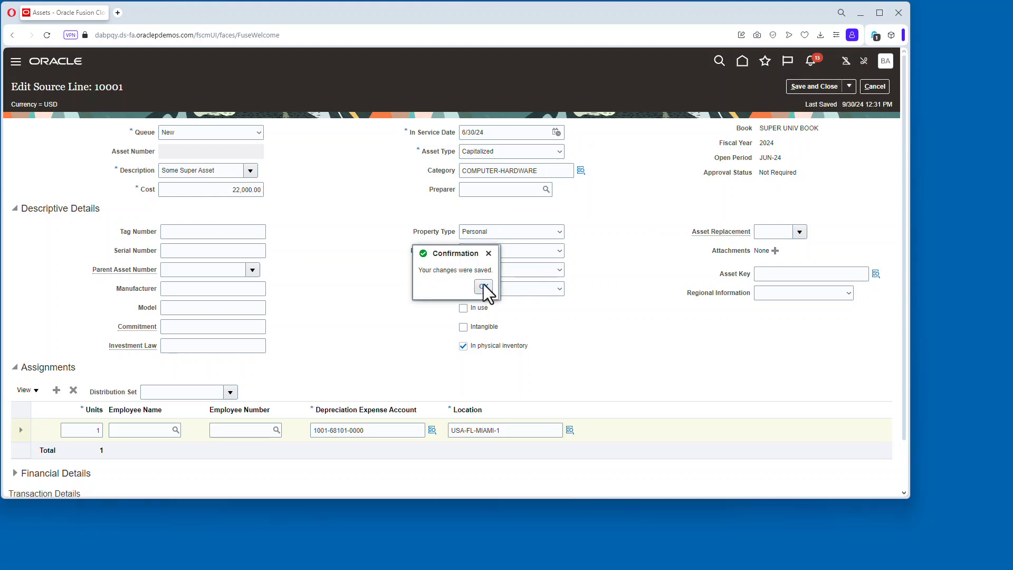
pyautogui.click(483, 289)
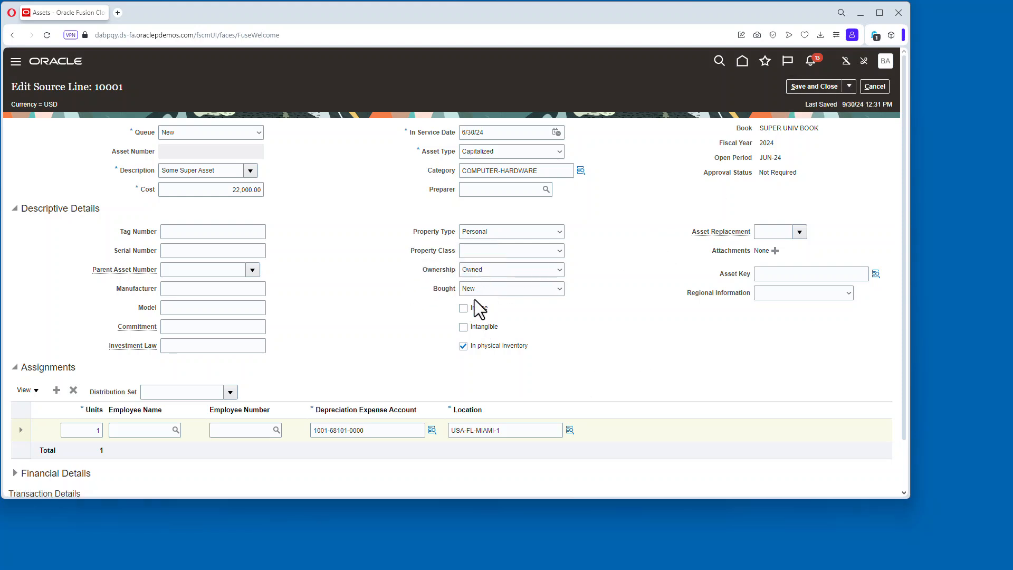
# Mark the asset as in use and enter tag number 1001.
pyautogui.click(475, 307)
pyautogui.click(849, 86)
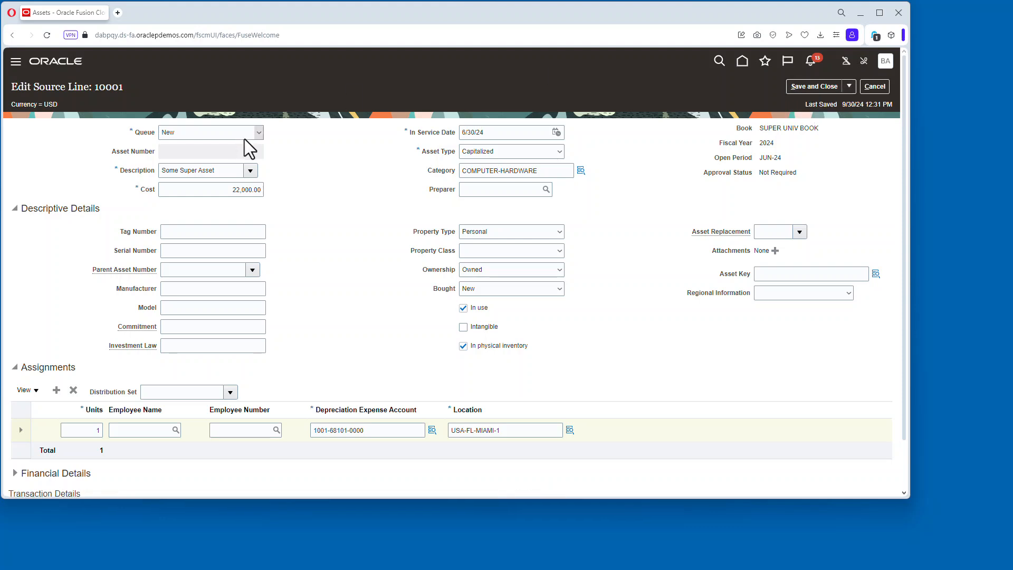
pyautogui.click(484, 286)
pyautogui.click(227, 231)
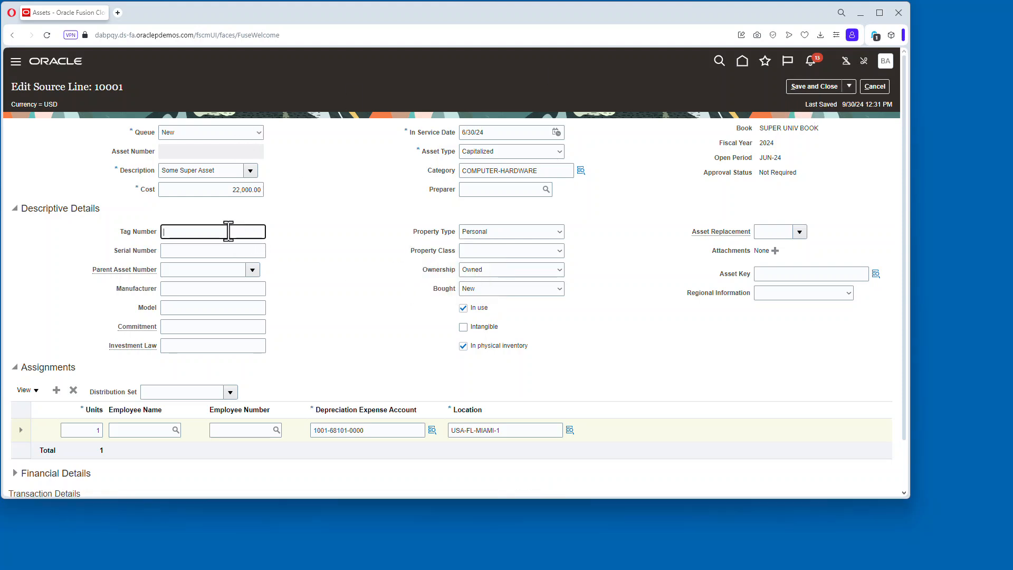
pyautogui.write('1001')
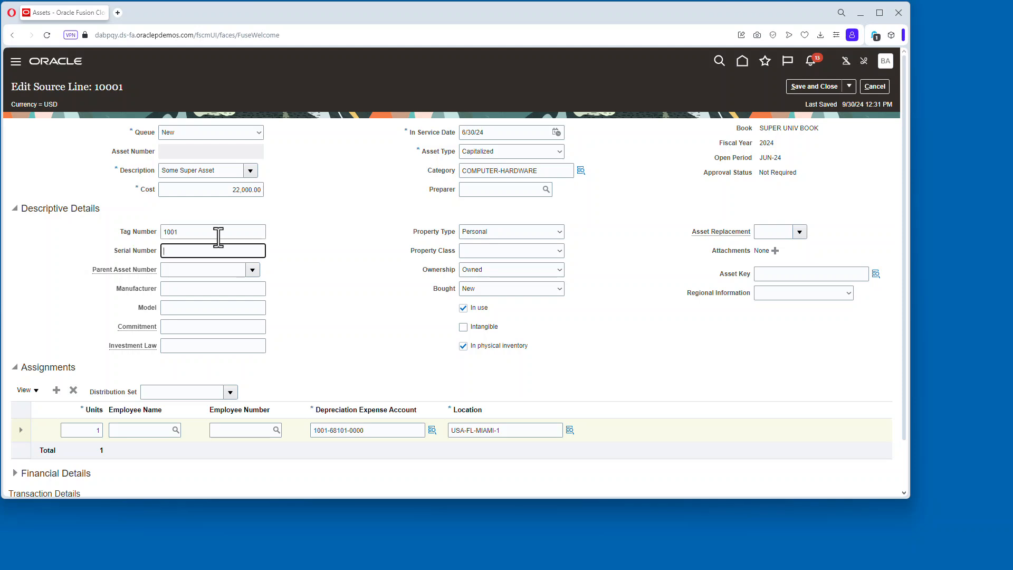
# Set the source line's queue to Post, then save and close it.
pyautogui.click(258, 135)
pyautogui.click(172, 176)
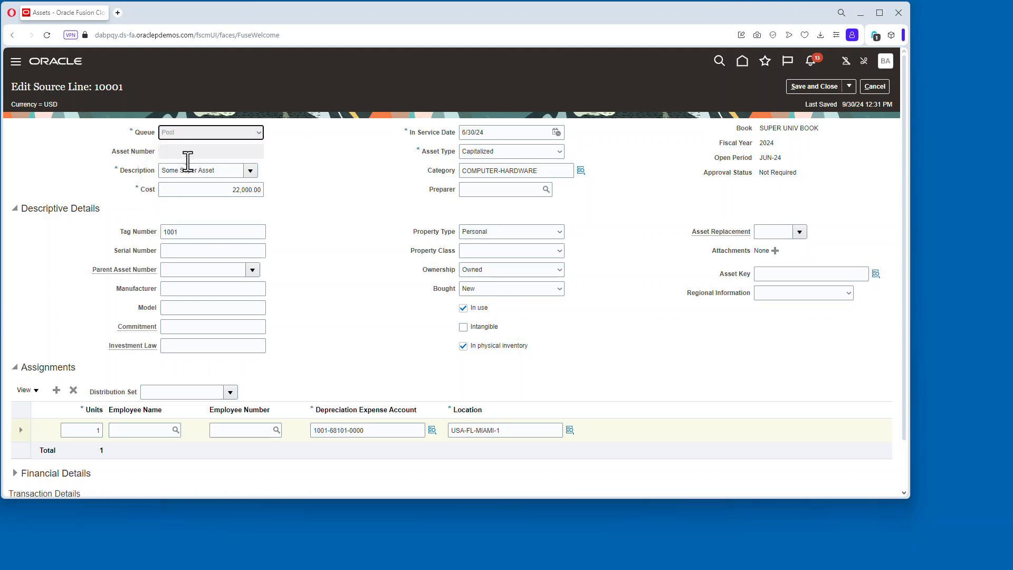
pyautogui.click(815, 85)
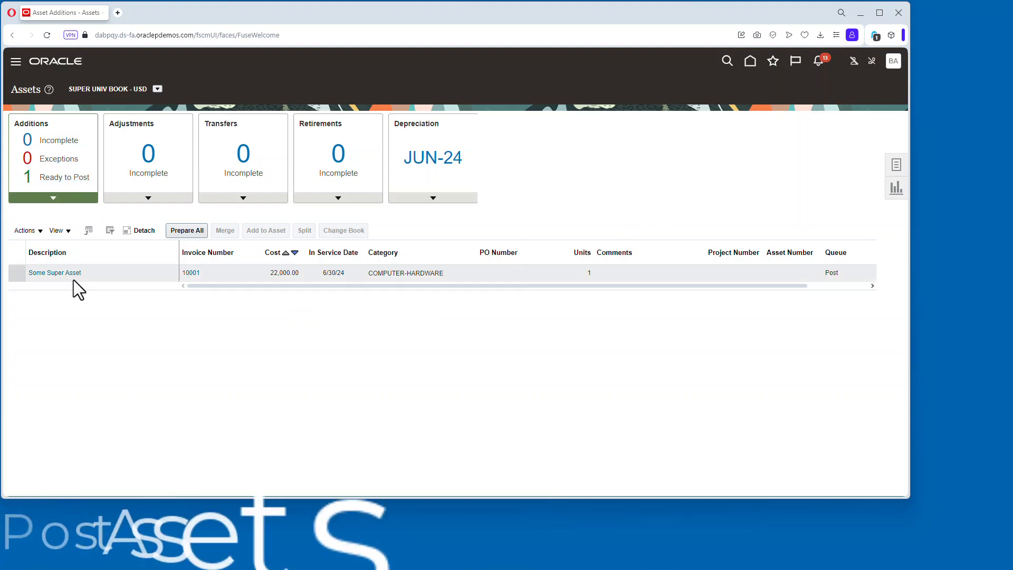
# Show the additions ready to post and post them all.
pyautogui.click(74, 178)
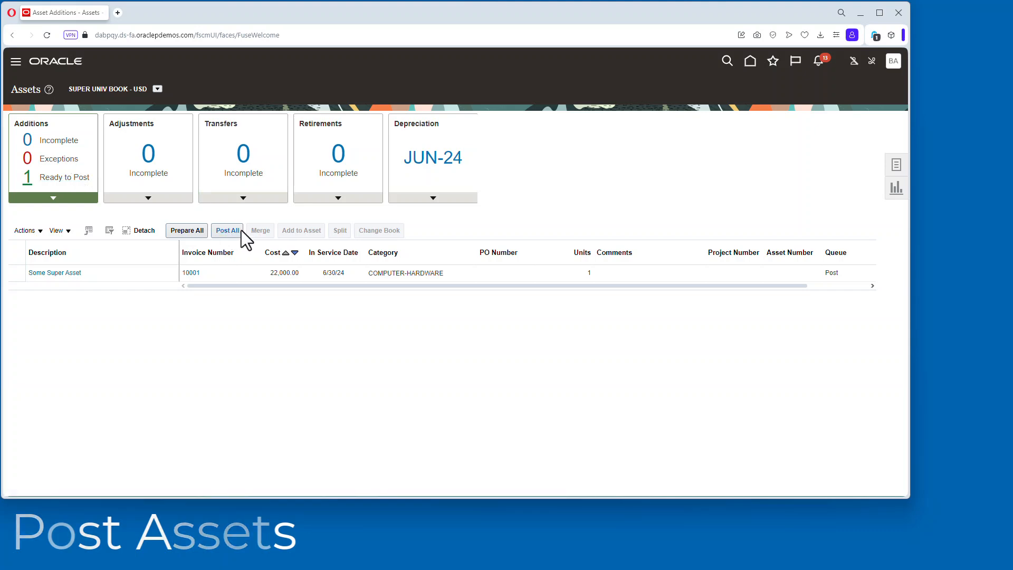
pyautogui.click(230, 231)
# Open Monitor Processes and refresh the process list to track the posting jobs.
pyautogui.click(773, 62)
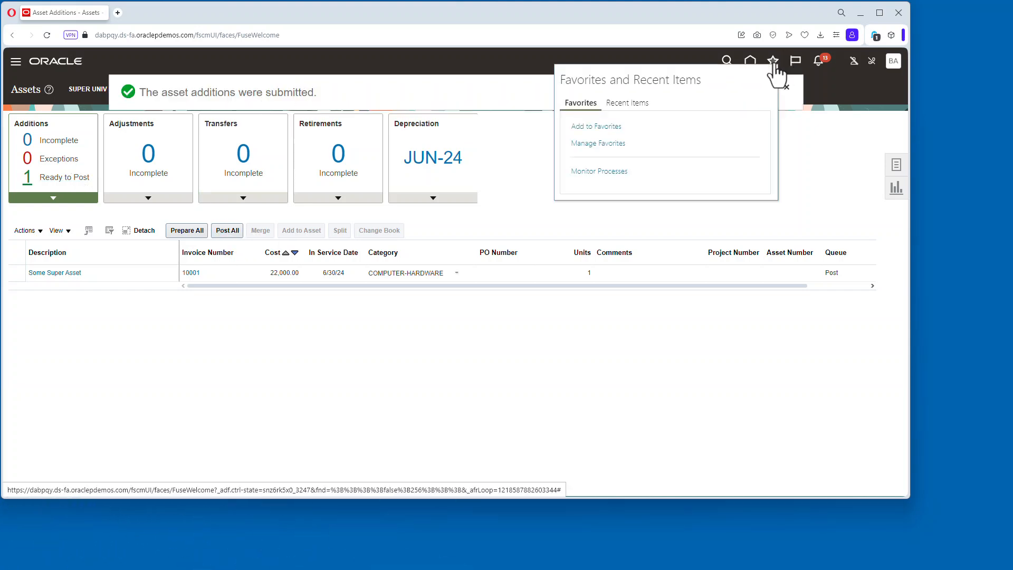
pyautogui.click(600, 170)
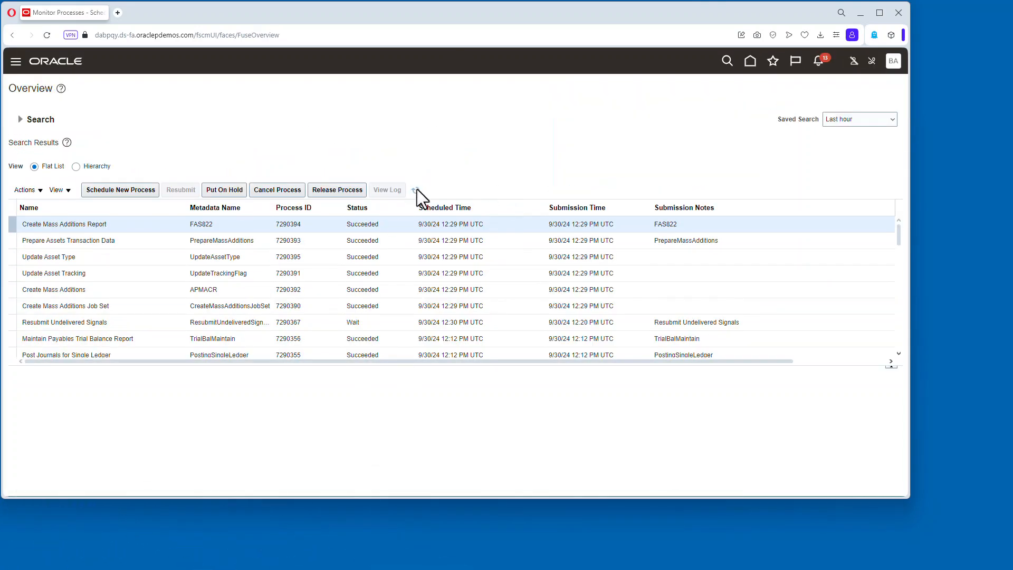
pyautogui.click(416, 190)
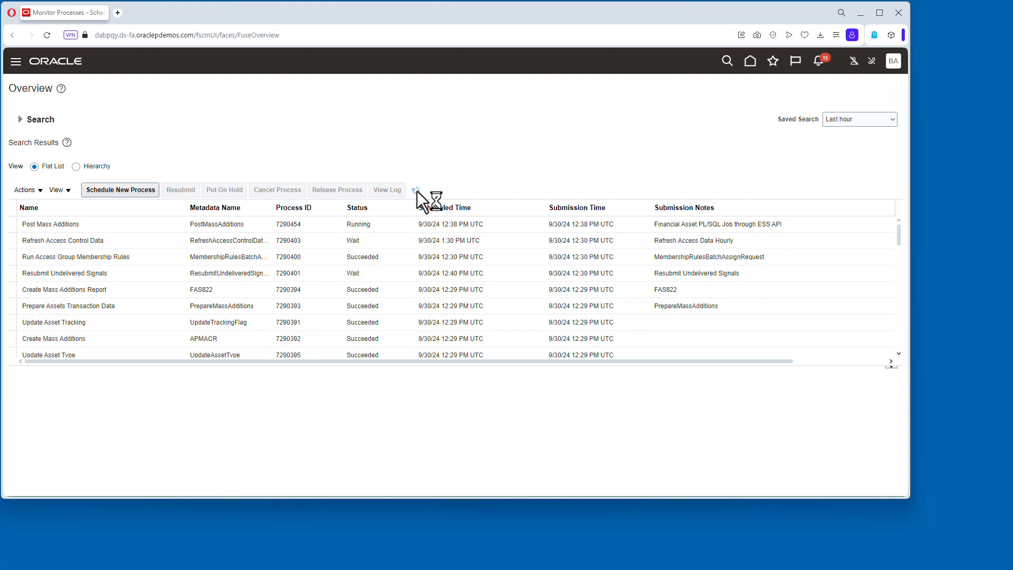
pyautogui.click(416, 190)
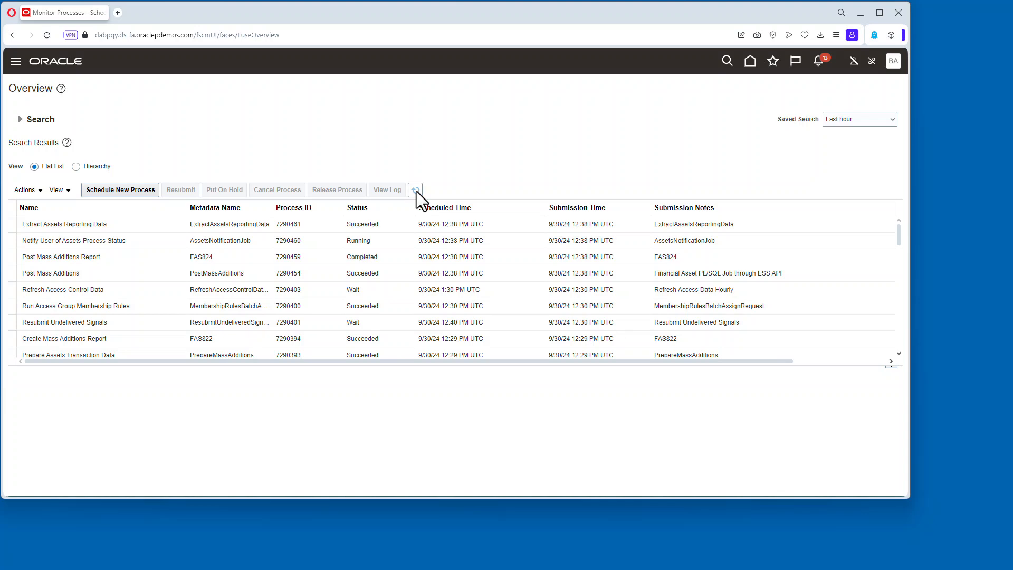
# Open the Post Mass Additions Report output and review its posted asset line.
pyautogui.click(114, 256)
pyautogui.scroll(-3, 170, 438)
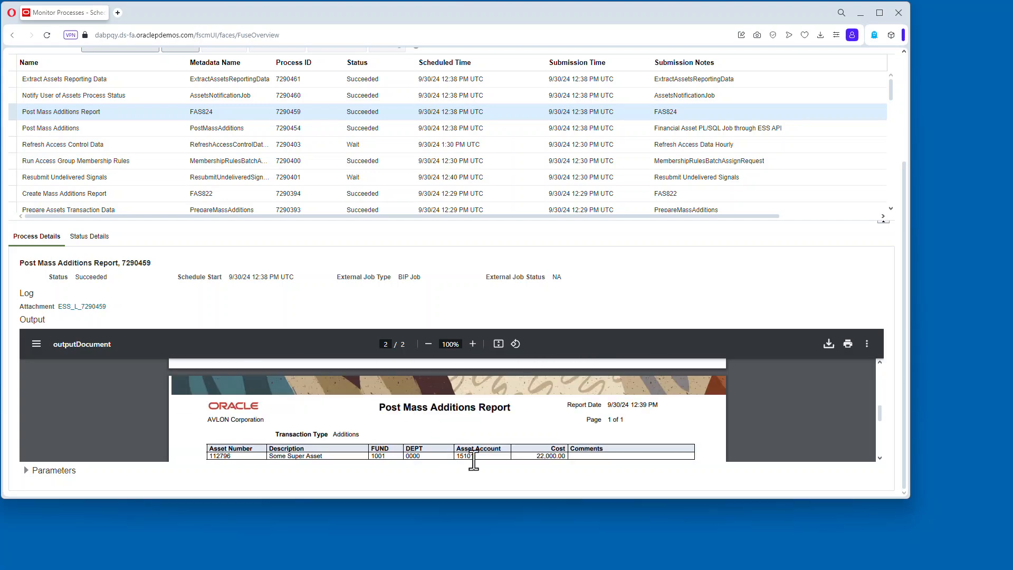
pyautogui.scroll(-3, 554, 449)
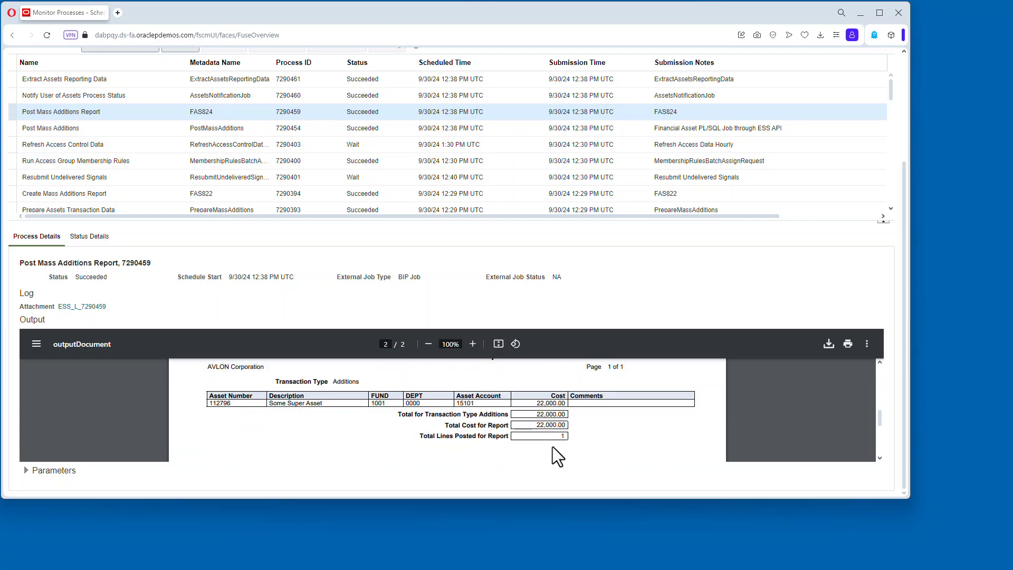
pyautogui.scroll(3, 710, 158)
# Return to the Fixed Assets Assets work area and open Inquire Assets.
pyautogui.click(743, 64)
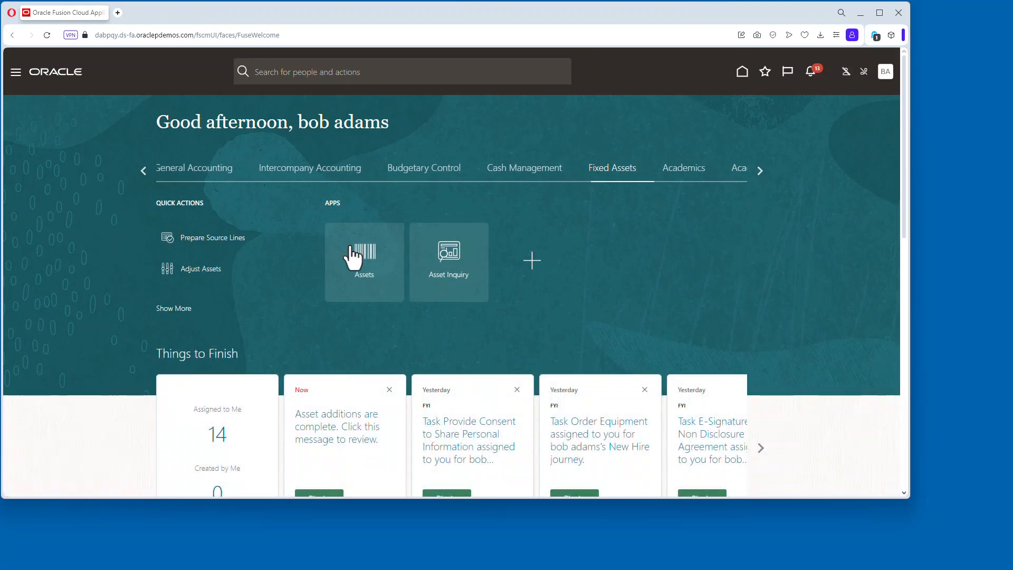
pyautogui.click(358, 260)
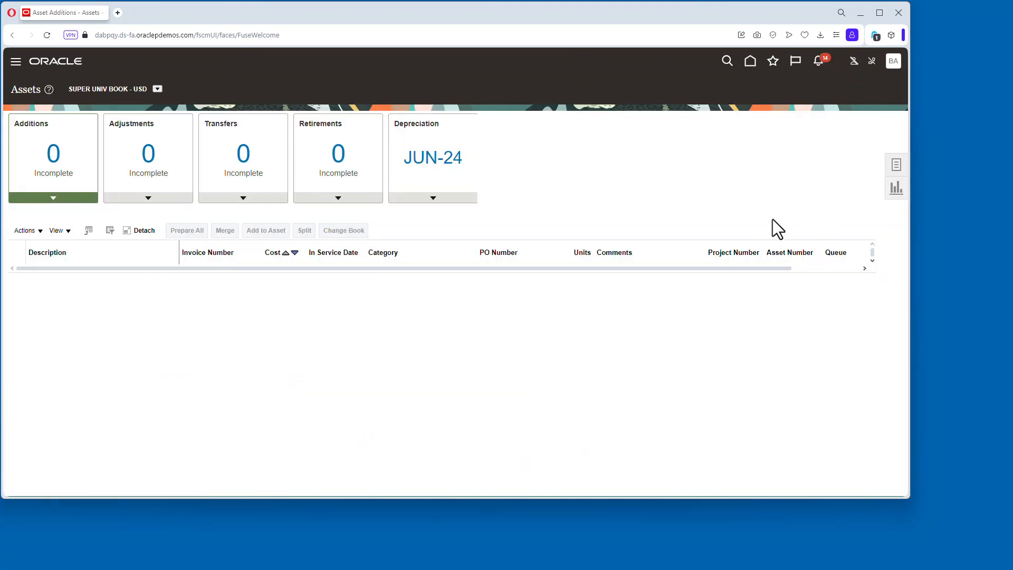
pyautogui.click(896, 165)
pyautogui.click(787, 305)
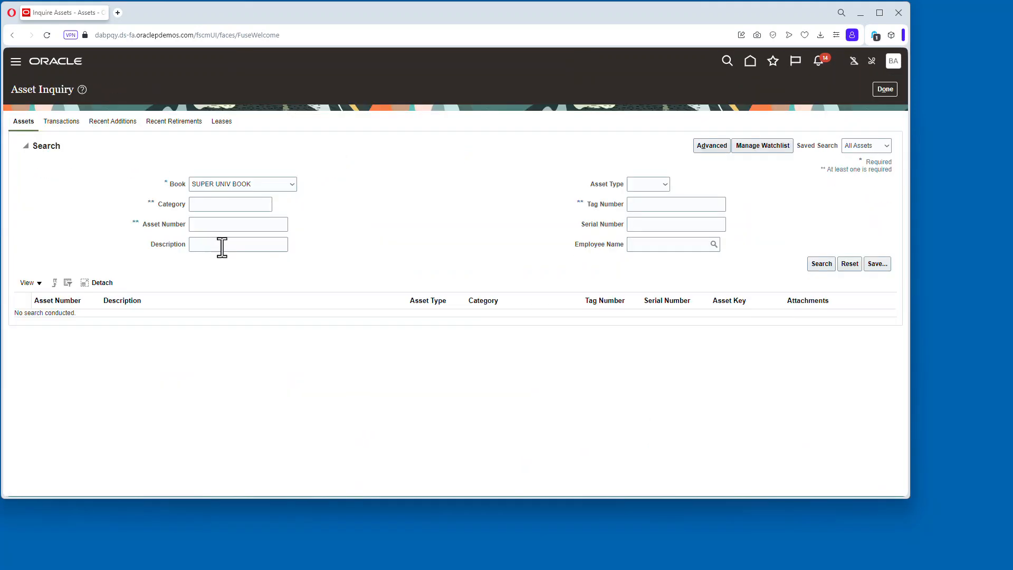
# Search Asset Inquiry for the new asset by its tag number.
pyautogui.click(648, 201)
pyautogui.write('1001')
pyautogui.click(821, 264)
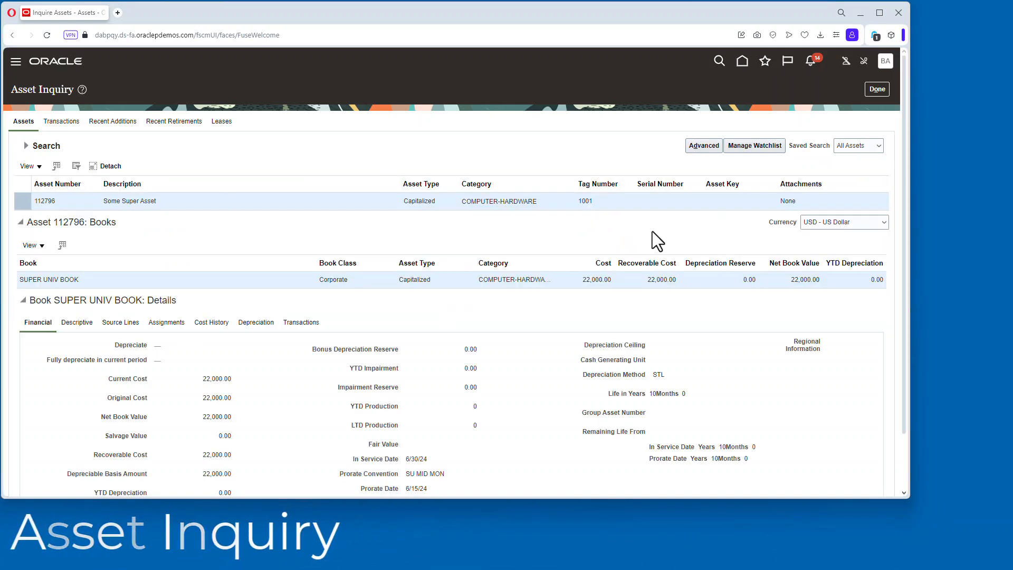
# Review the asset's book depreciation details, then close the inquiry.
pyautogui.scroll(-2, 445, 344)
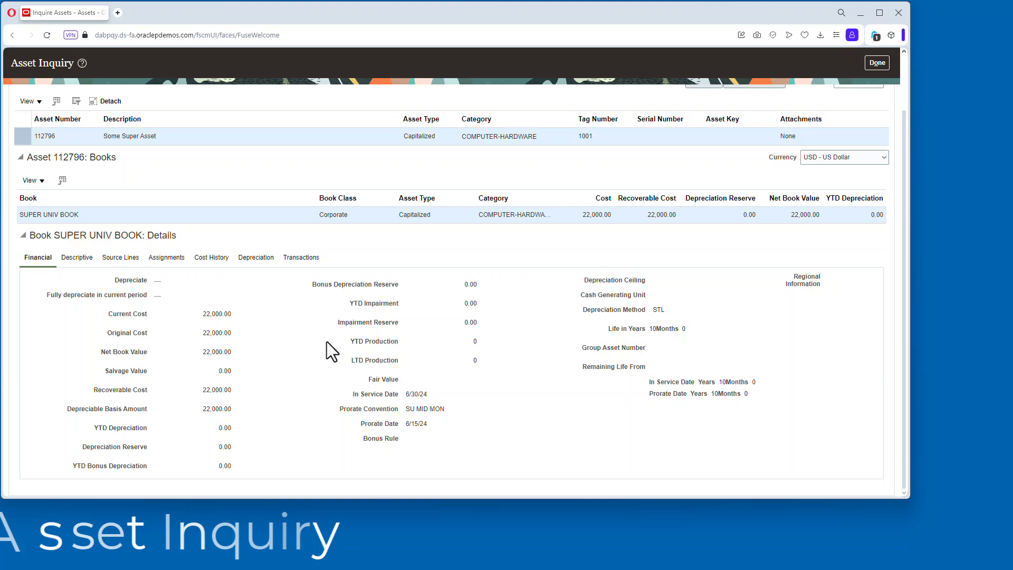
pyautogui.click(264, 259)
pyautogui.click(880, 91)
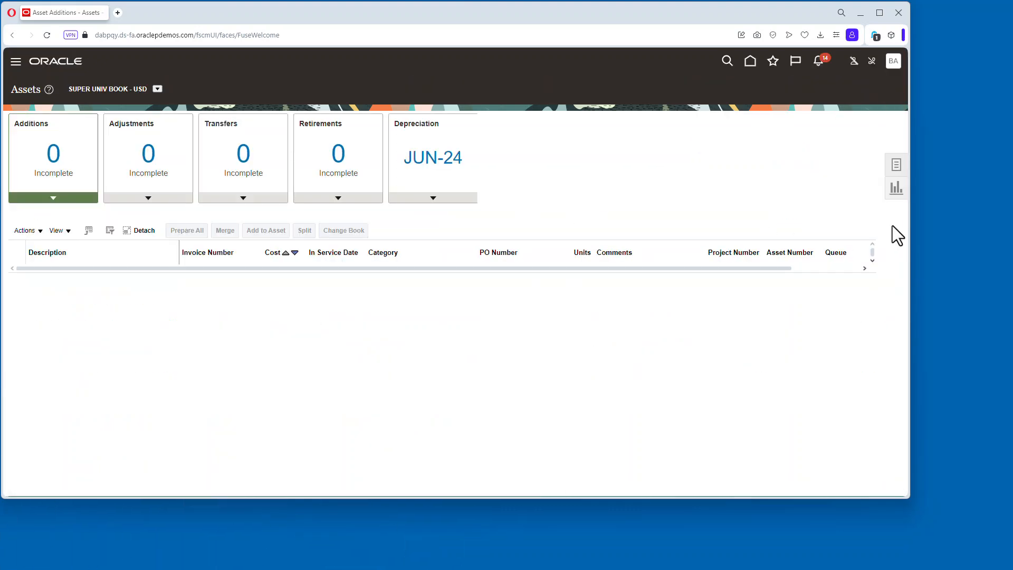
# Open the Create Accounting process and select SUPER UNIV BOOK as the book.
pyautogui.click(897, 166)
pyautogui.click(802, 255)
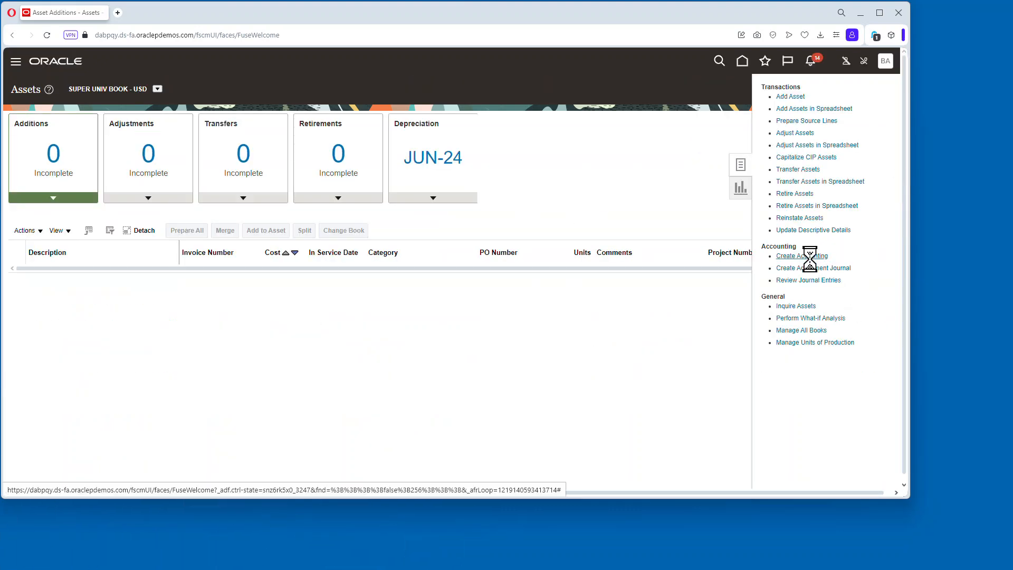
pyautogui.click(181, 219)
pyautogui.scroll(-5, 207, 325)
pyautogui.scroll(-1, 207, 325)
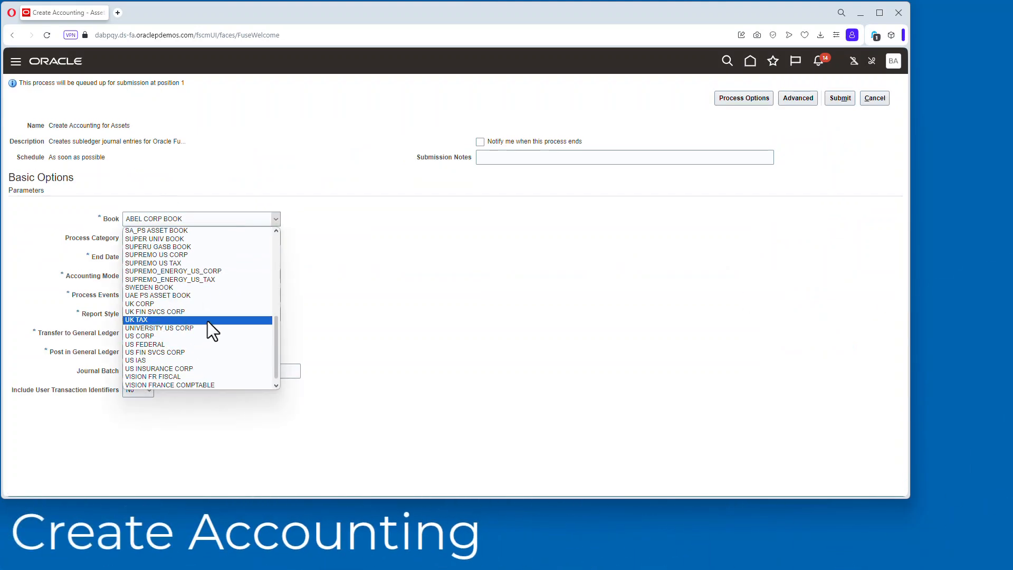
pyautogui.click(208, 321)
# Set accounting mode Final, process events All and report style Detail, then submit the process.
pyautogui.click(153, 271)
pyautogui.click(148, 299)
pyautogui.click(145, 309)
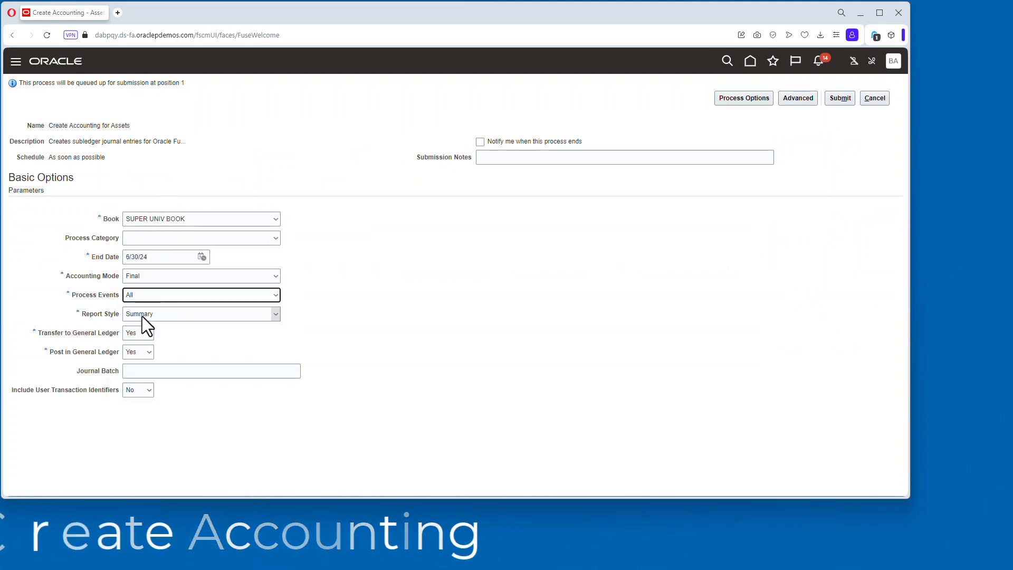
pyautogui.click(142, 316)
pyautogui.click(143, 328)
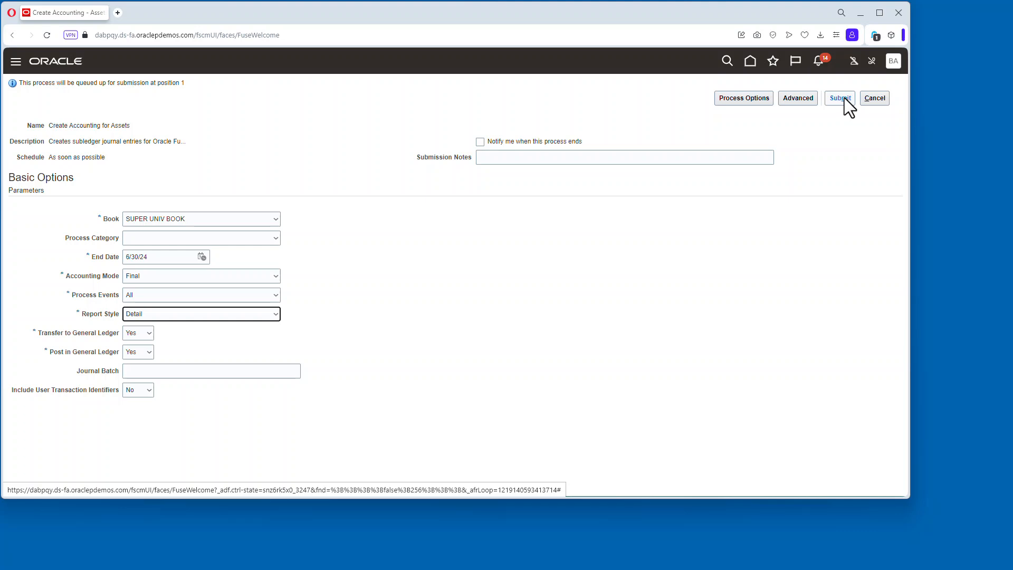
pyautogui.click(844, 98)
pyautogui.click(838, 170)
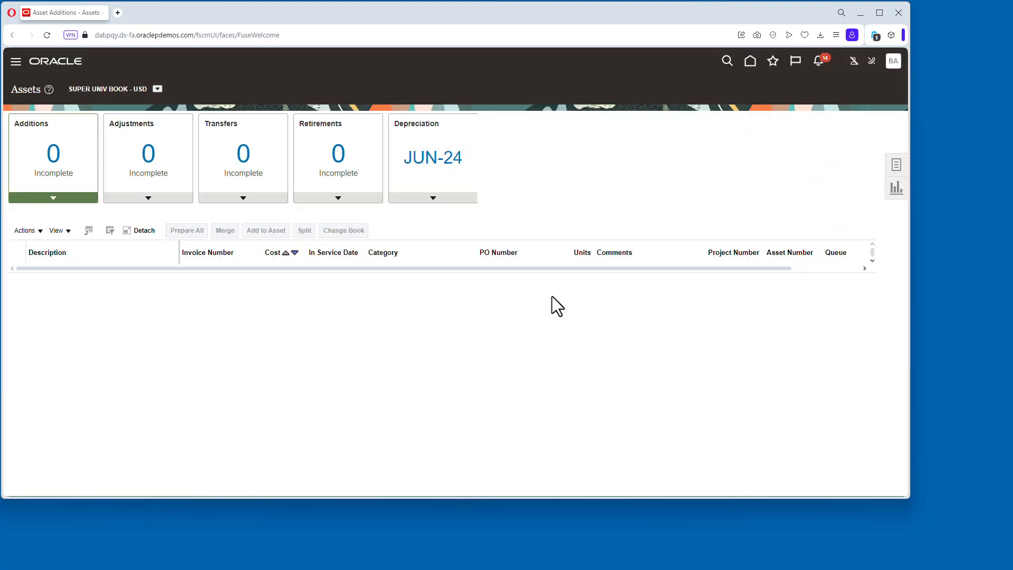
# Open Monitor Processes and refresh the list to track the Create Accounting for Assets job.
pyautogui.click(771, 64)
pyautogui.click(610, 170)
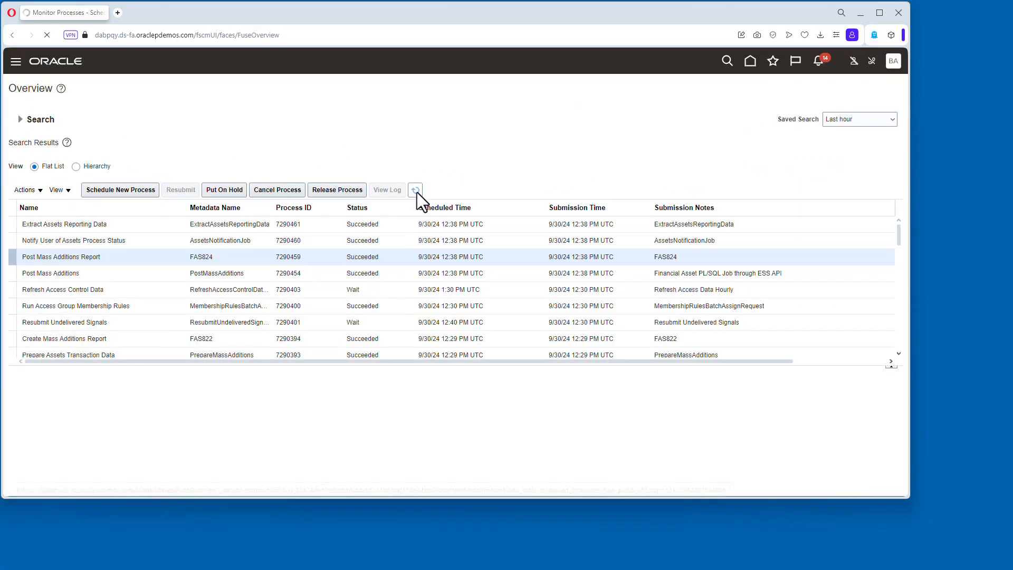
pyautogui.click(416, 190)
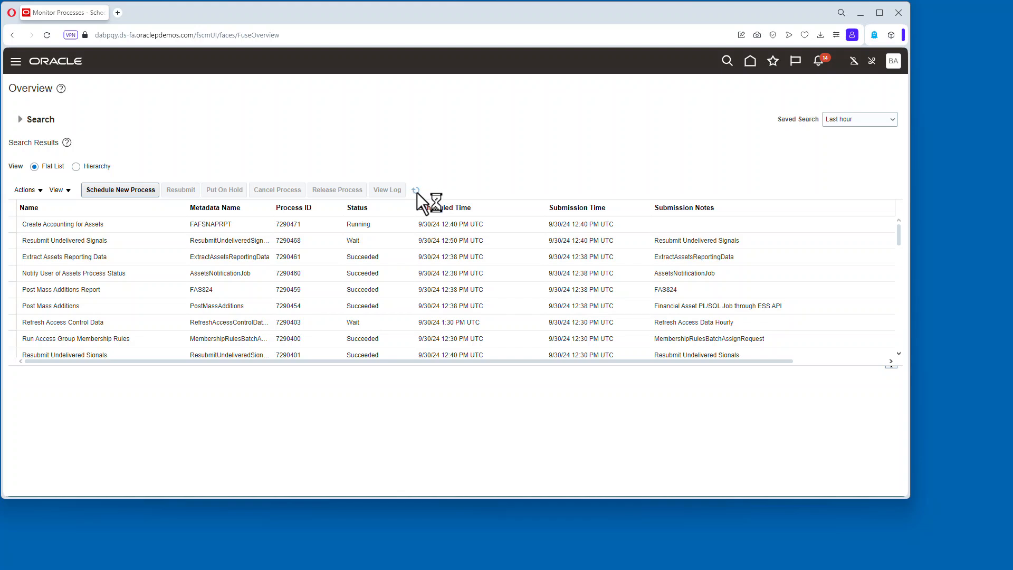
pyautogui.click(419, 192)
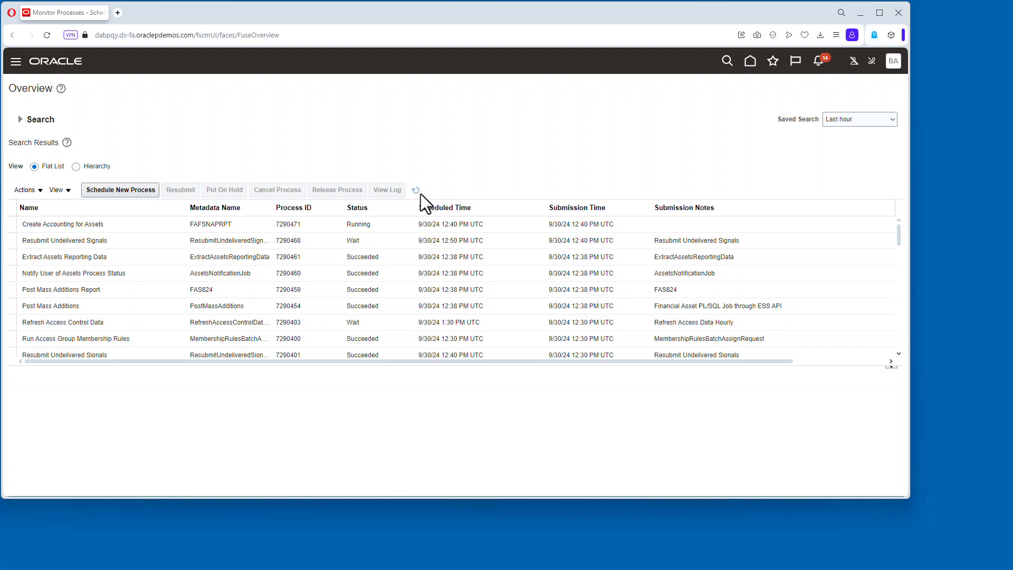
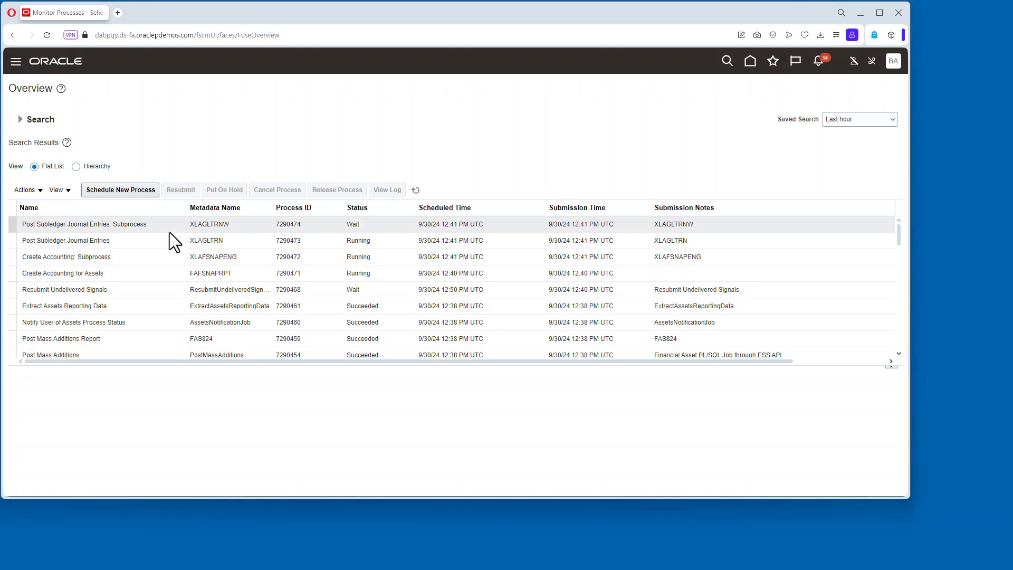
# Refresh the process list and review the Create Accounting Execution Report output for the assets accounting job.
pyautogui.click(418, 192)
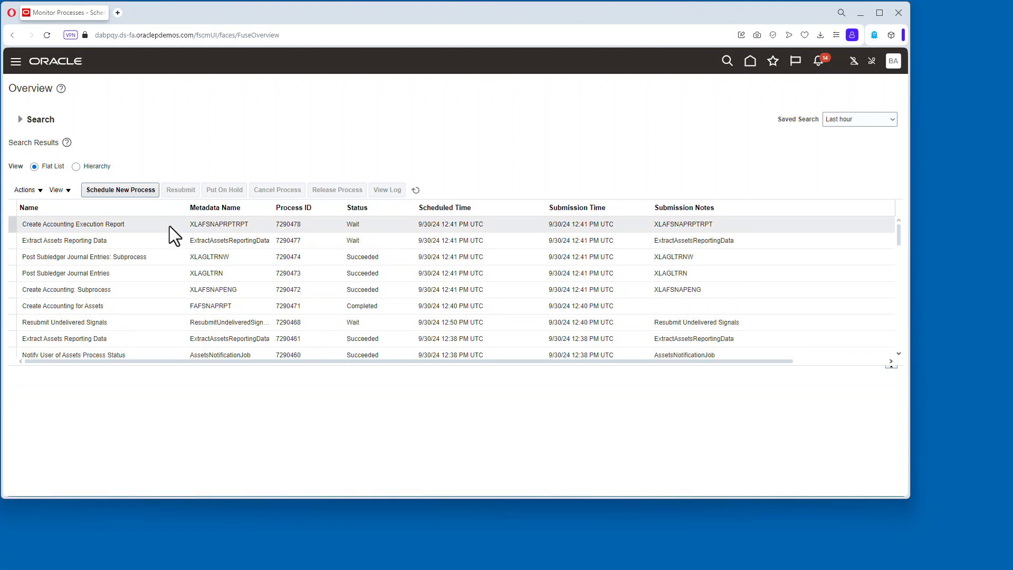
pyautogui.click(415, 189)
pyautogui.click(135, 224)
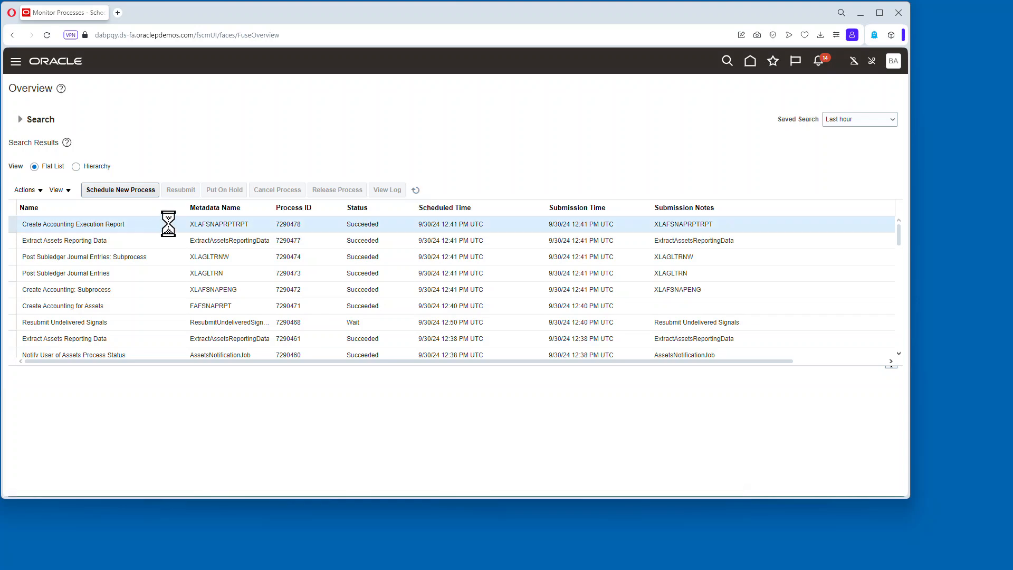
pyautogui.scroll(-3, 140, 435)
pyautogui.click(126, 423)
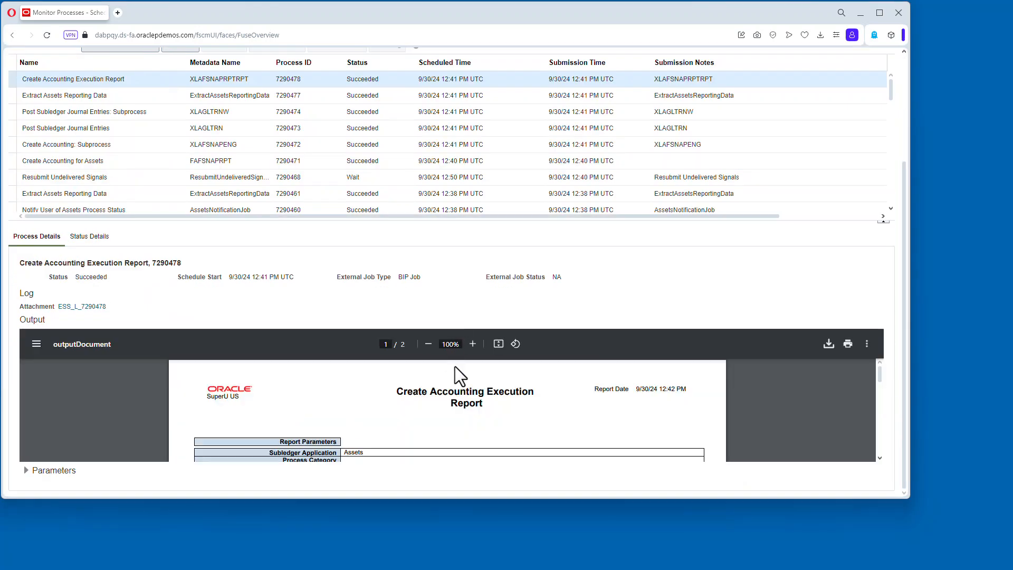
pyautogui.scroll(-10, 460, 375)
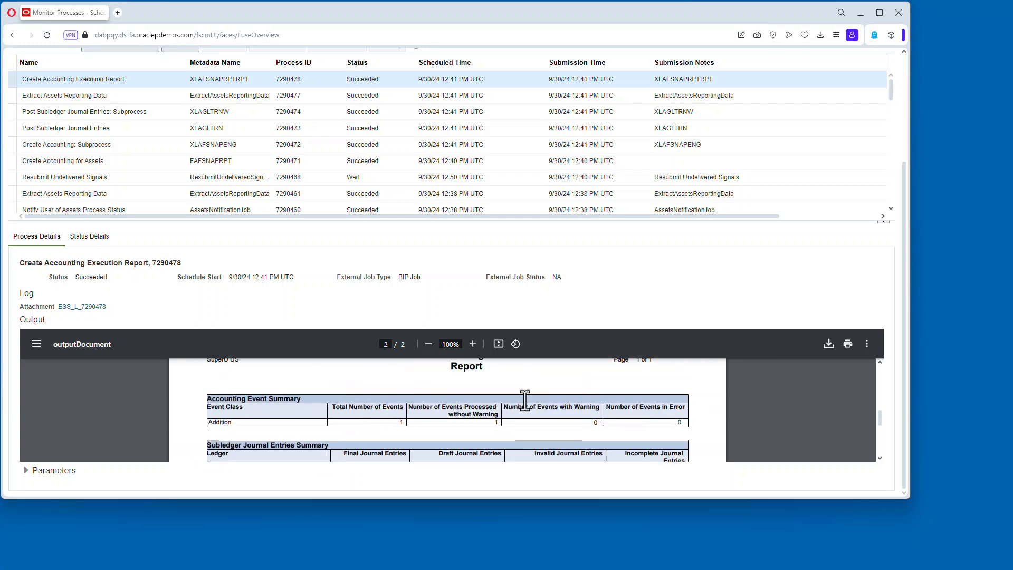
pyautogui.scroll(-5, 654, 415)
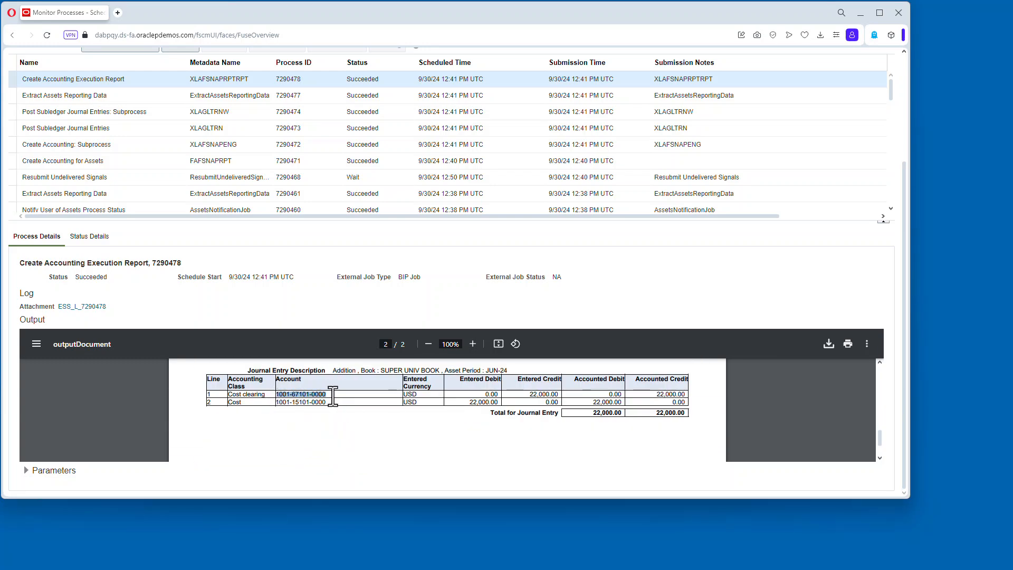
pyautogui.scroll(5, 358, 369)
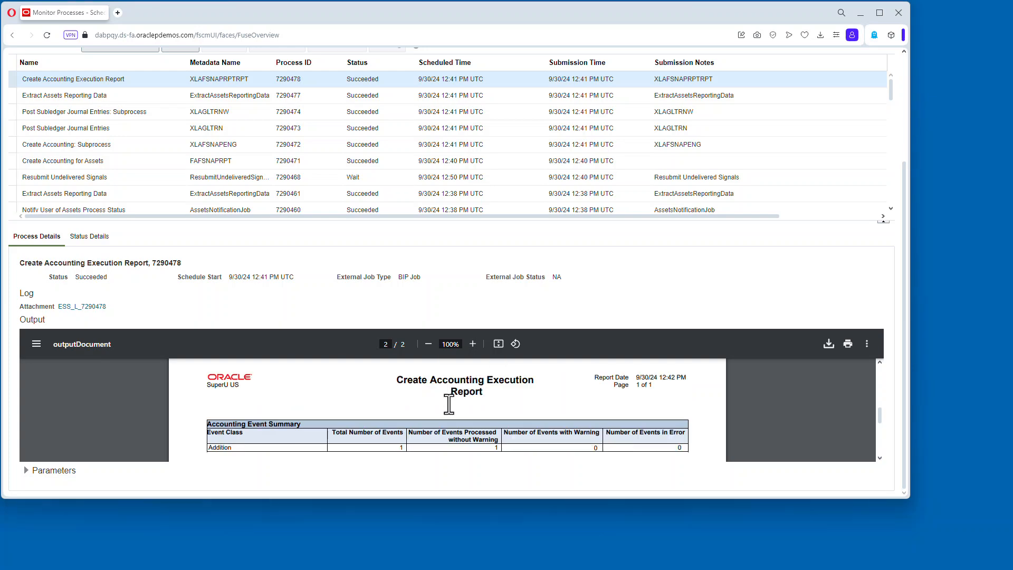
pyautogui.scroll(10, 789, 109)
# Open the Journals work area and change the data access set to SuperU US.
pyautogui.click(745, 61)
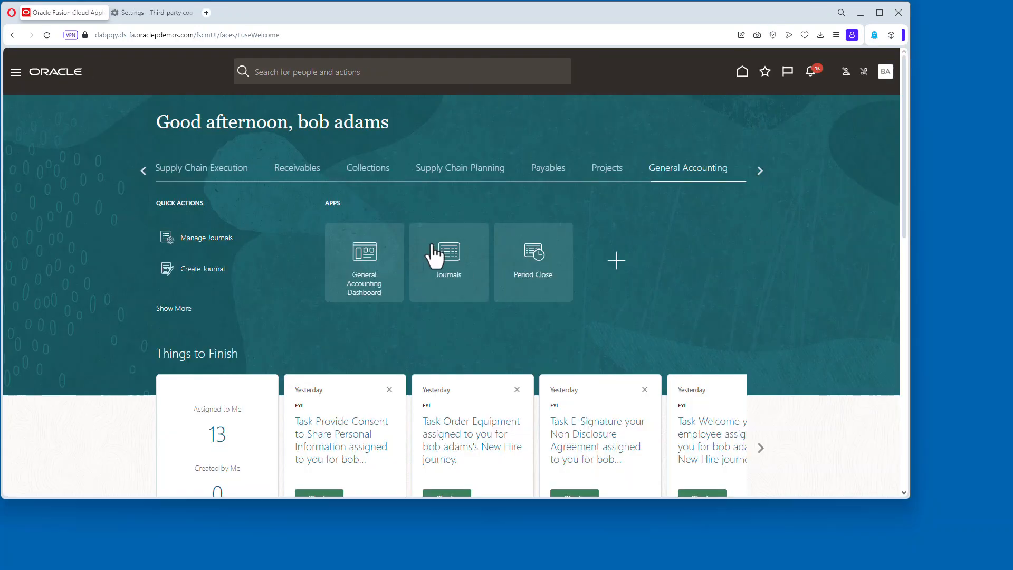
pyautogui.click(431, 252)
pyautogui.click(128, 84)
pyautogui.click(514, 277)
pyautogui.click(477, 287)
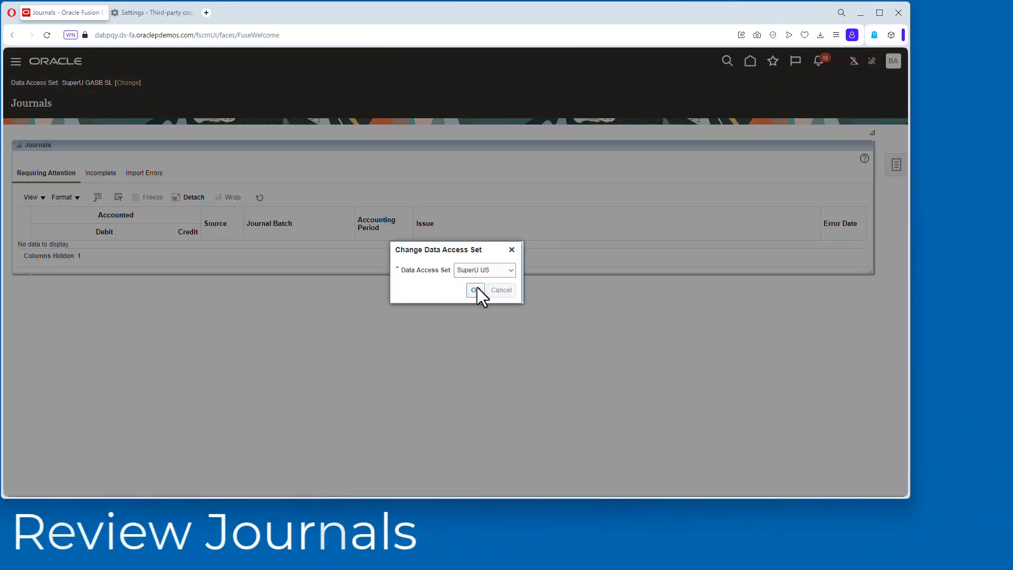
pyautogui.click(477, 290)
# Open Manage Journals to review the posted Jun-24 journals, then close it.
pyautogui.click(896, 165)
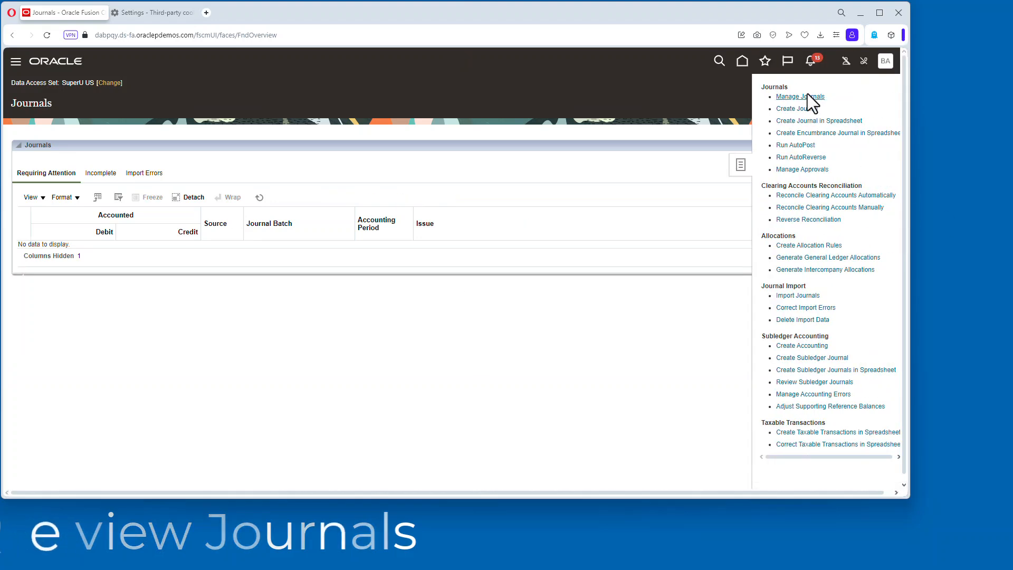
pyautogui.click(807, 95)
pyautogui.click(737, 286)
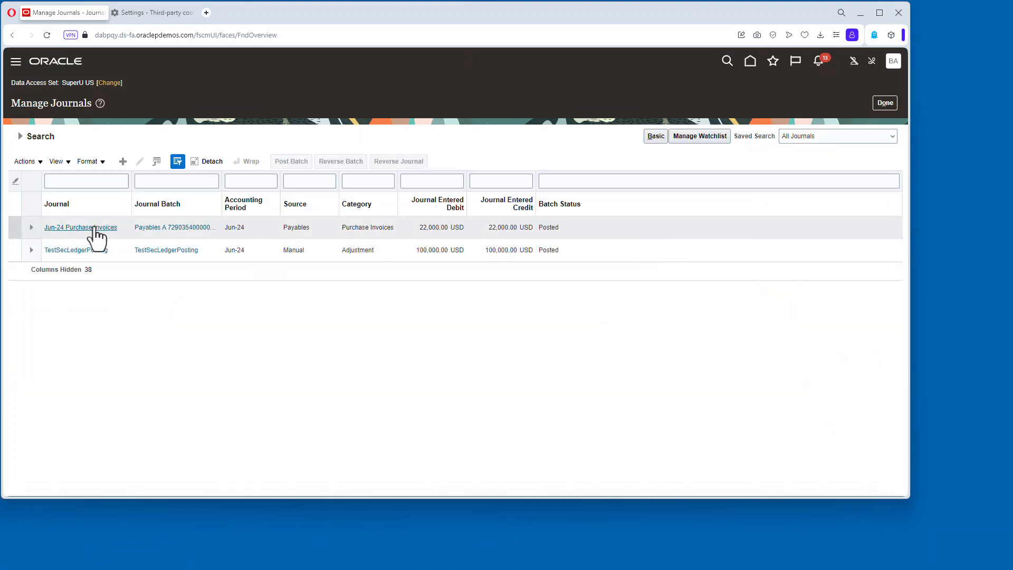
pyautogui.click(886, 103)
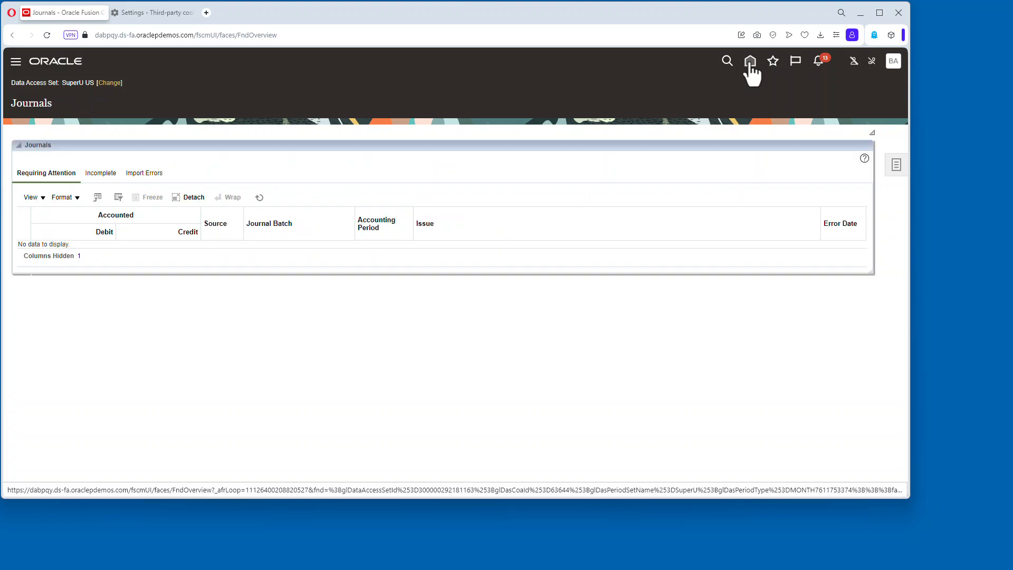
# Open Review Journal Entries from the Fixed Assets work area and set the date range from 6/1/24 to 6/30/24.
pyautogui.click(751, 60)
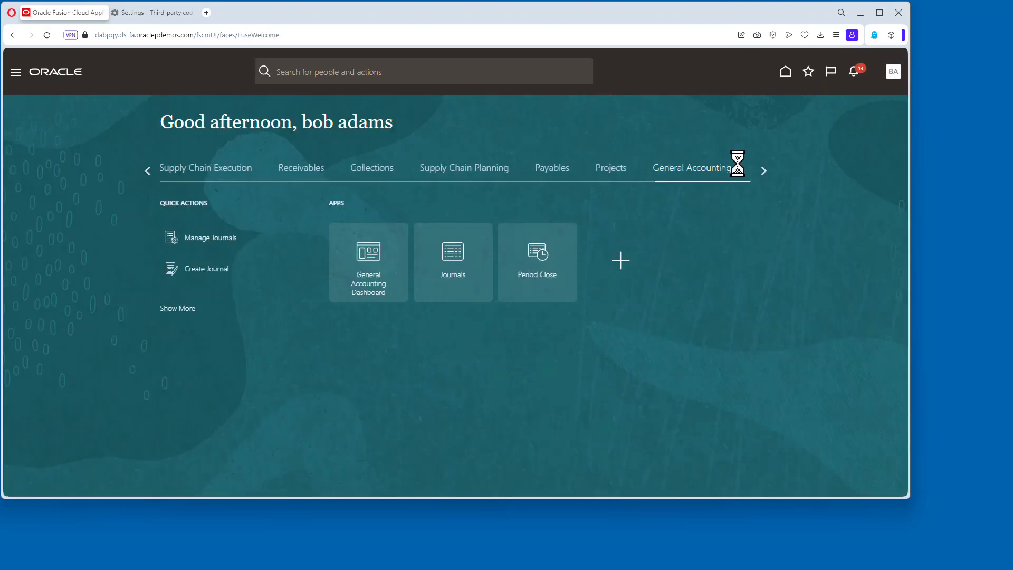
pyautogui.click(760, 170)
pyautogui.click(612, 168)
pyautogui.click(404, 295)
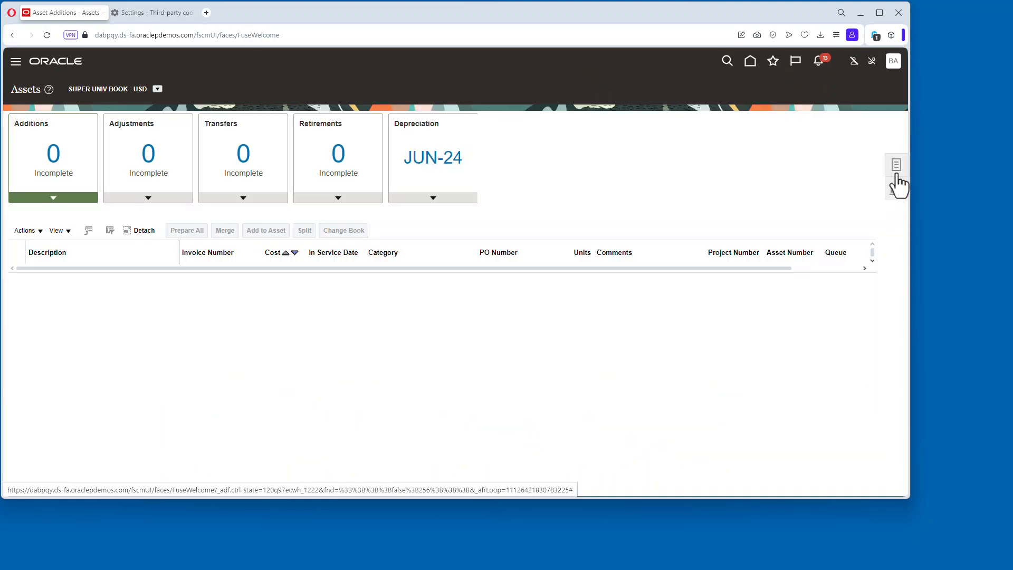
pyautogui.click(897, 166)
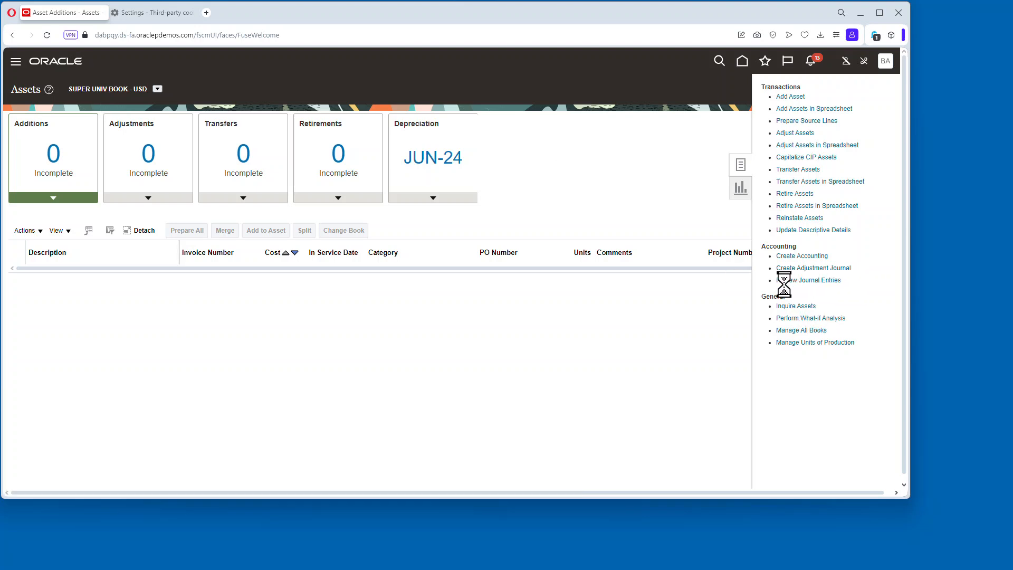
pyautogui.click(250, 215)
pyautogui.click(259, 234)
pyautogui.click(259, 233)
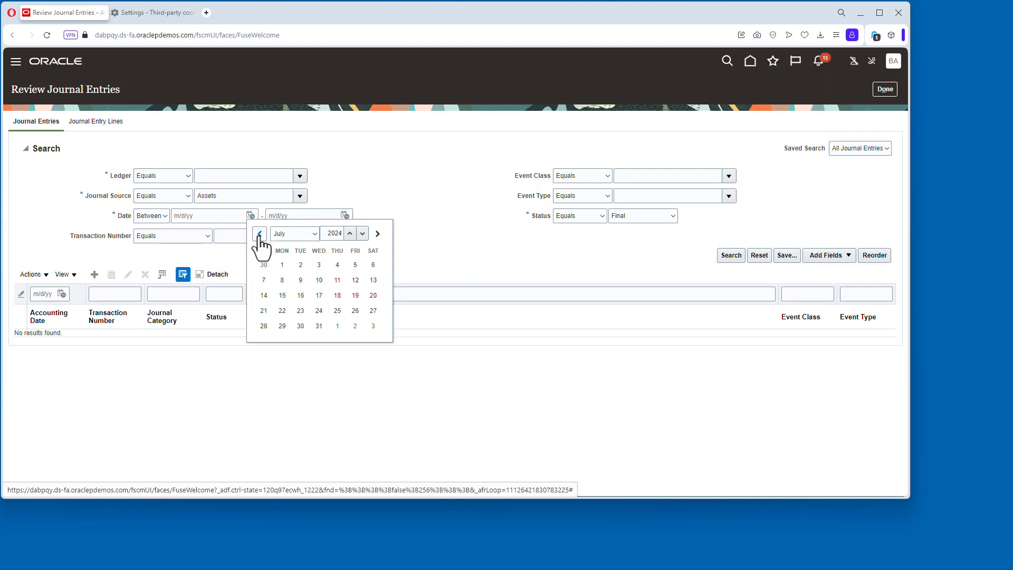
pyautogui.click(259, 234)
pyautogui.click(374, 264)
pyautogui.click(344, 216)
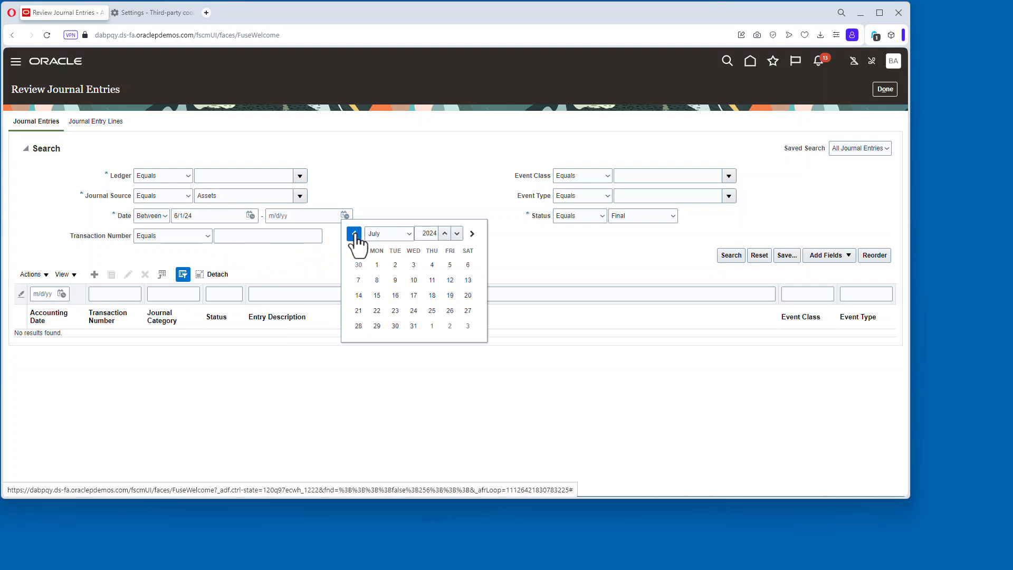
pyautogui.click(354, 234)
pyautogui.click(358, 341)
# Select SuperU US as the ledger and search for the Assets journal entries.
pyautogui.click(721, 256)
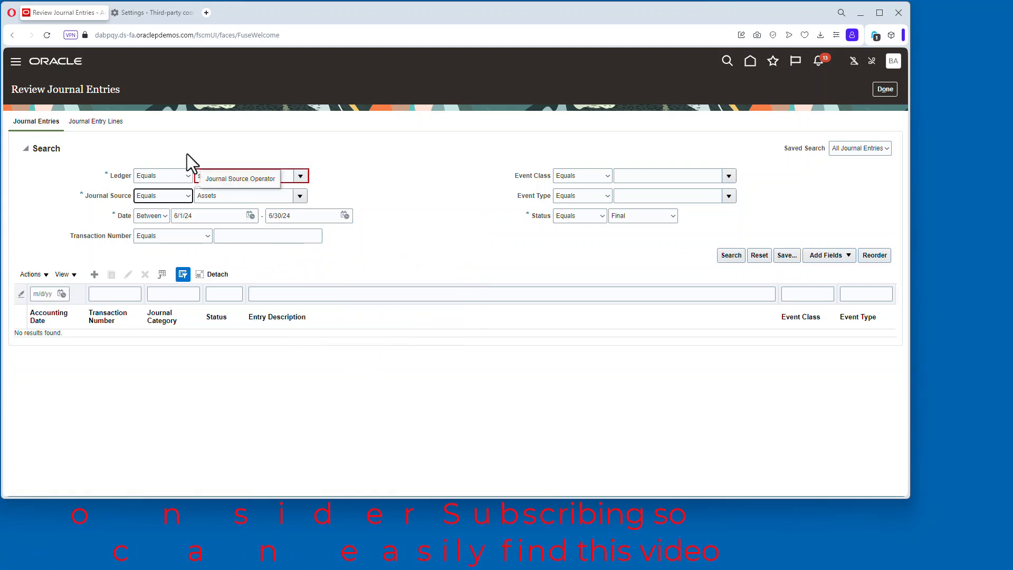
pyautogui.click(302, 175)
pyautogui.click(384, 324)
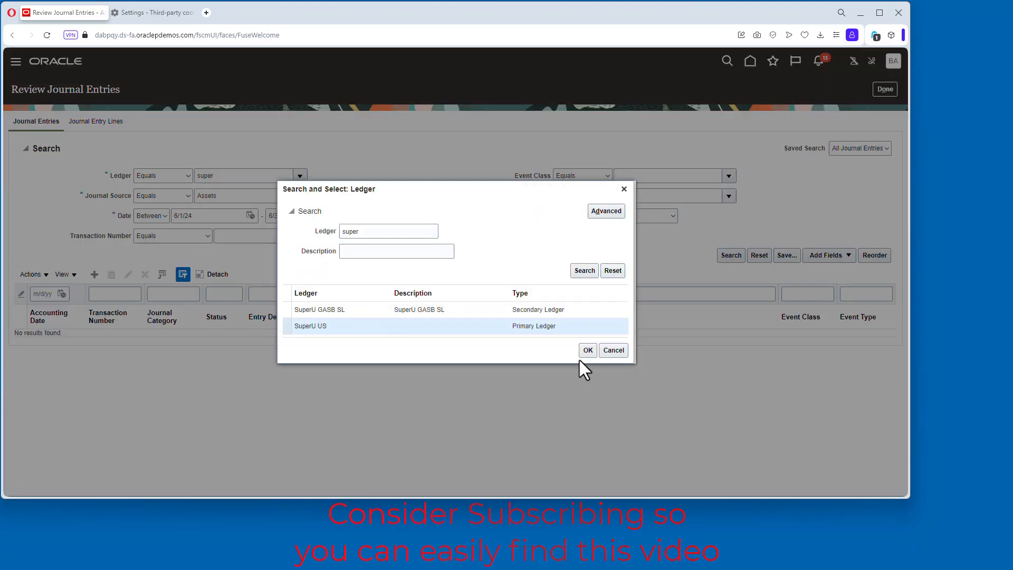
pyautogui.click(588, 349)
pyautogui.click(731, 254)
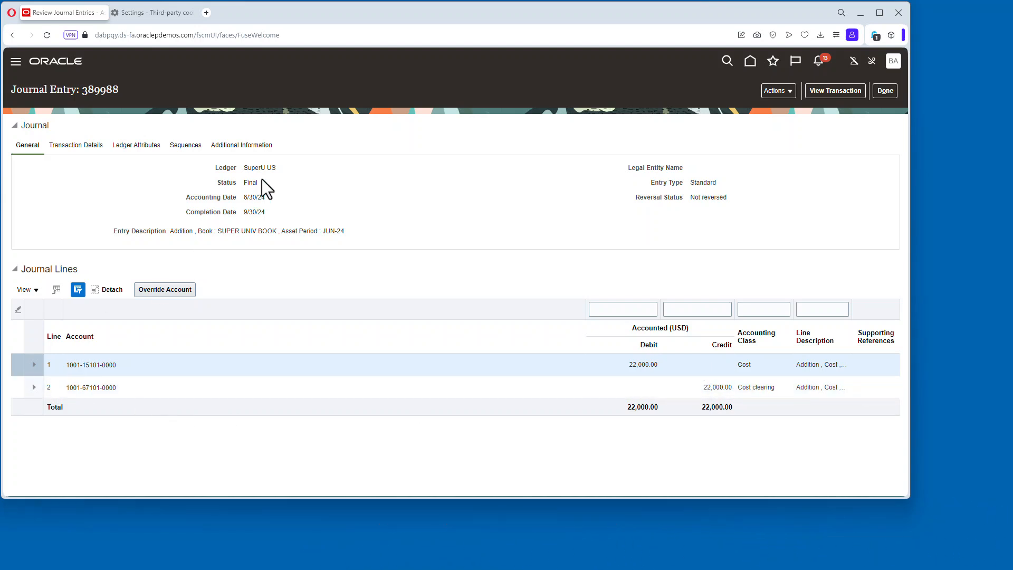
# Review journal entry 389988's source transaction, then its transaction details and ledger attributes.
pyautogui.click(840, 90)
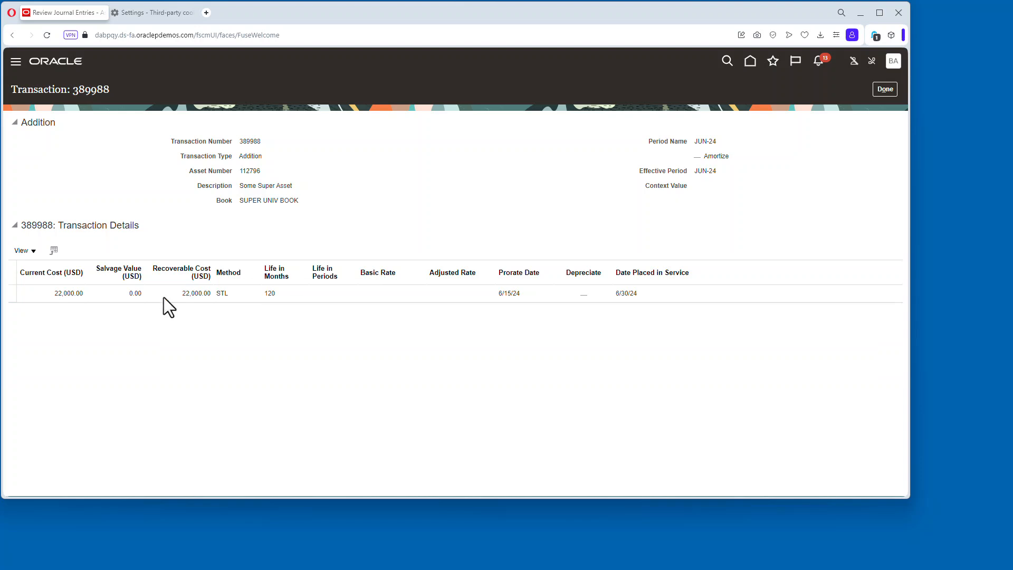
pyautogui.click(883, 88)
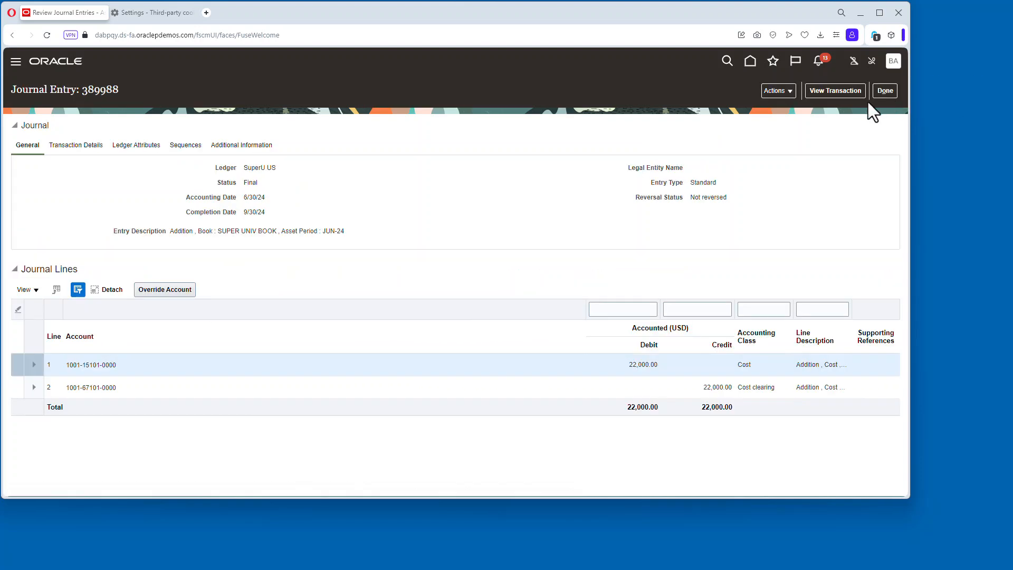
pyautogui.click(792, 91)
pyautogui.moveTo(659, 167); pyautogui.dragTo(613, 154)
pyautogui.click(75, 148)
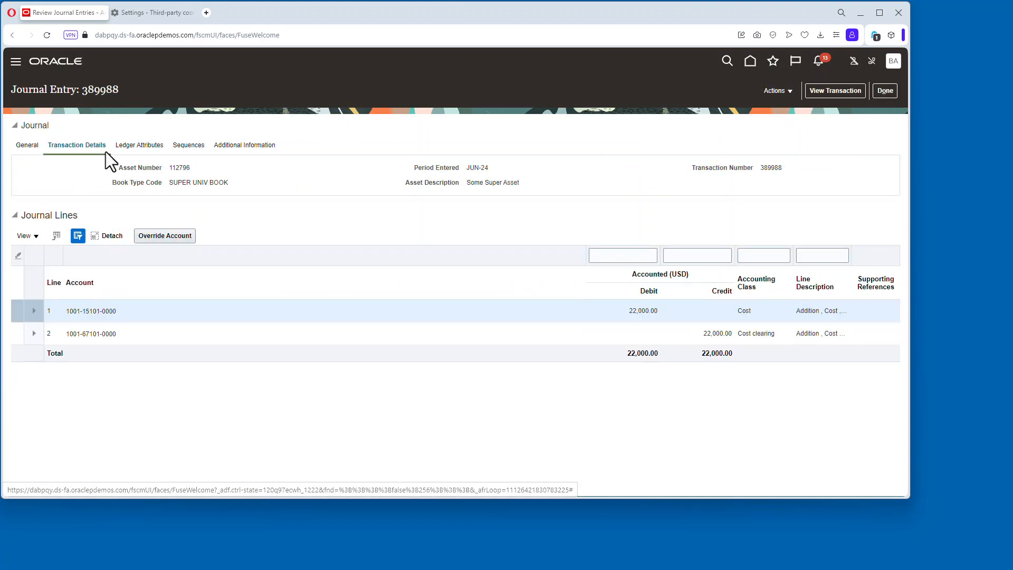
pyautogui.click(141, 146)
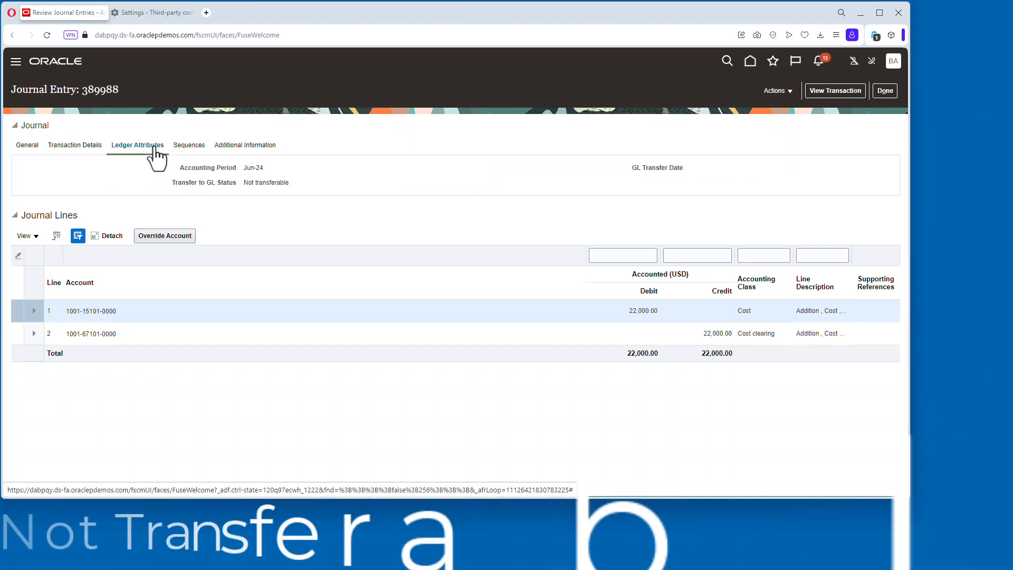
# Highlight the journal's Transfer to GL Status and close the journal entry.
pyautogui.moveTo(171, 178); pyautogui.dragTo(325, 182)
pyautogui.click(179, 181)
pyautogui.moveTo(178, 182); pyautogui.dragTo(290, 183)
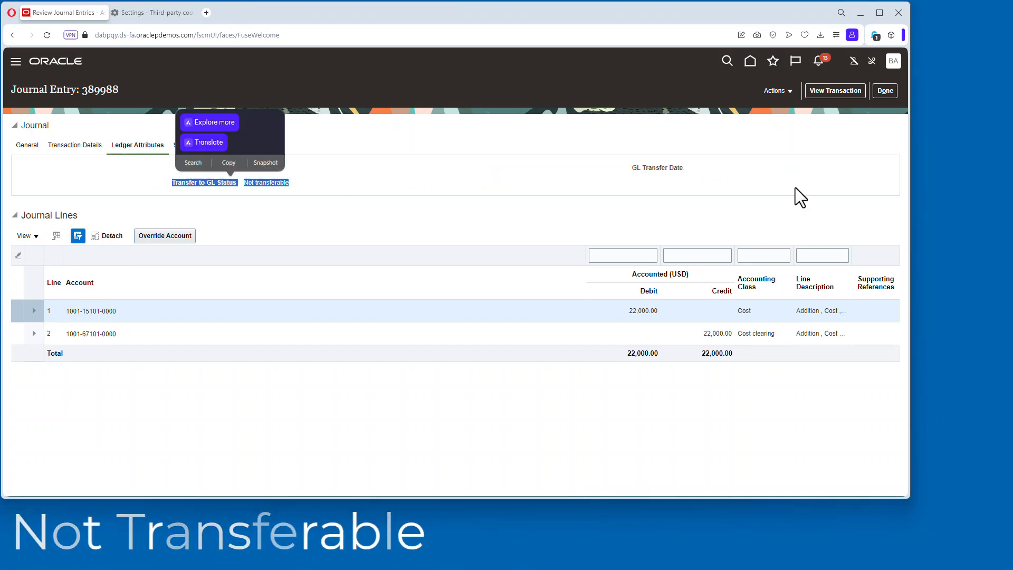
pyautogui.click(885, 90)
pyautogui.click(879, 89)
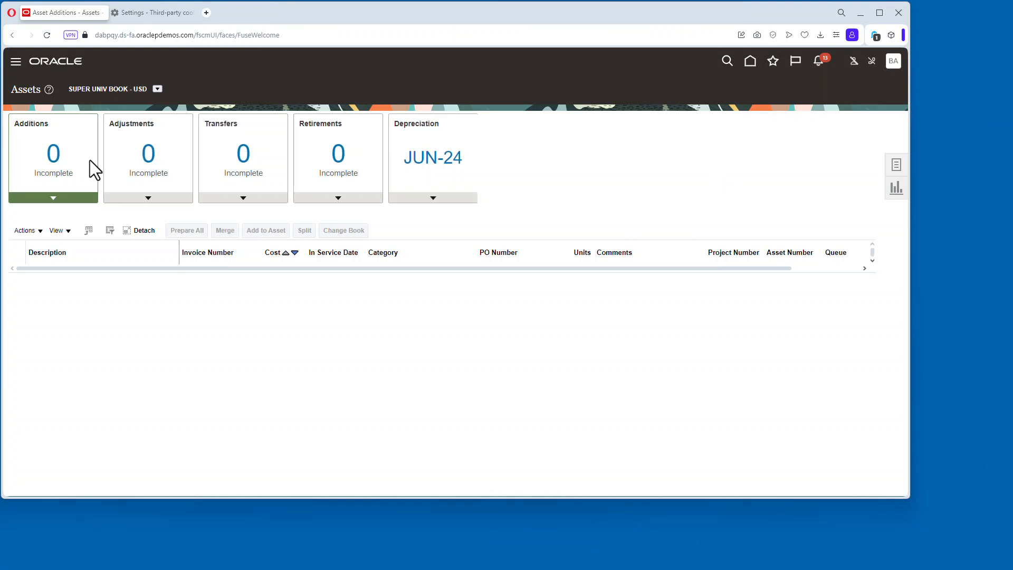
# Run Calculate Depreciation for the JUN-24 period and track the process in Monitor Processes.
pyautogui.click(433, 198)
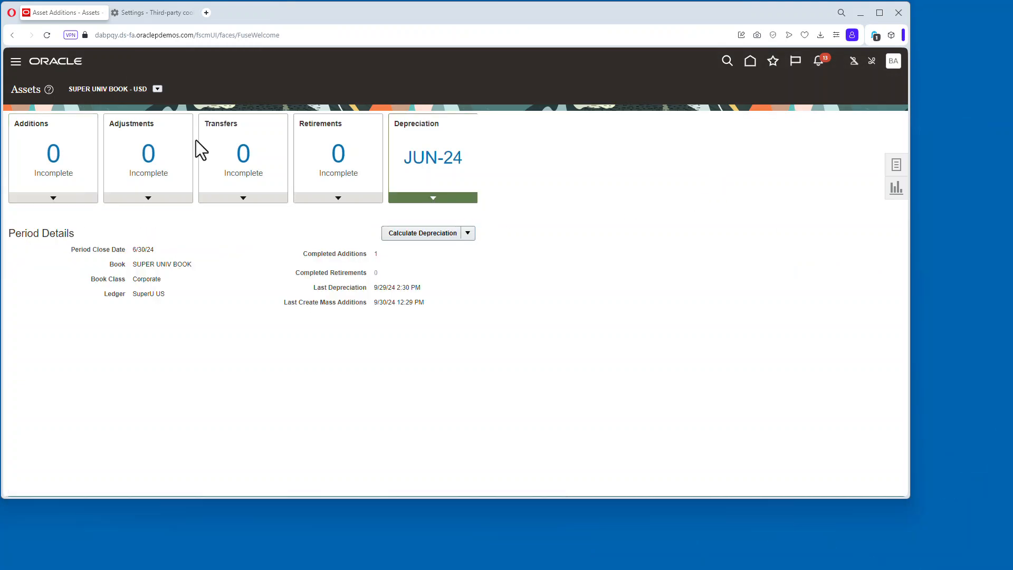
pyautogui.click(445, 232)
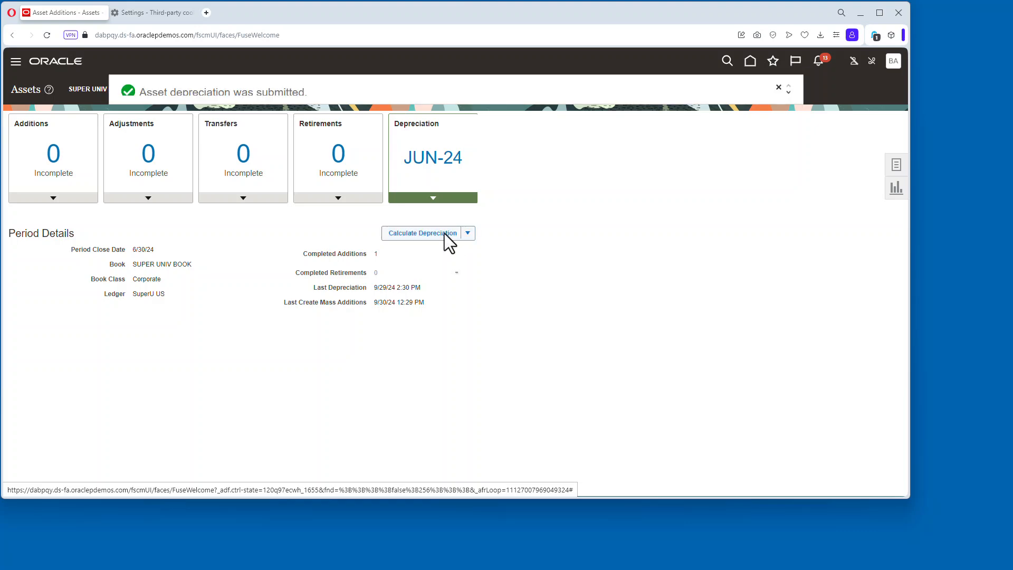
pyautogui.click(773, 62)
pyautogui.click(594, 174)
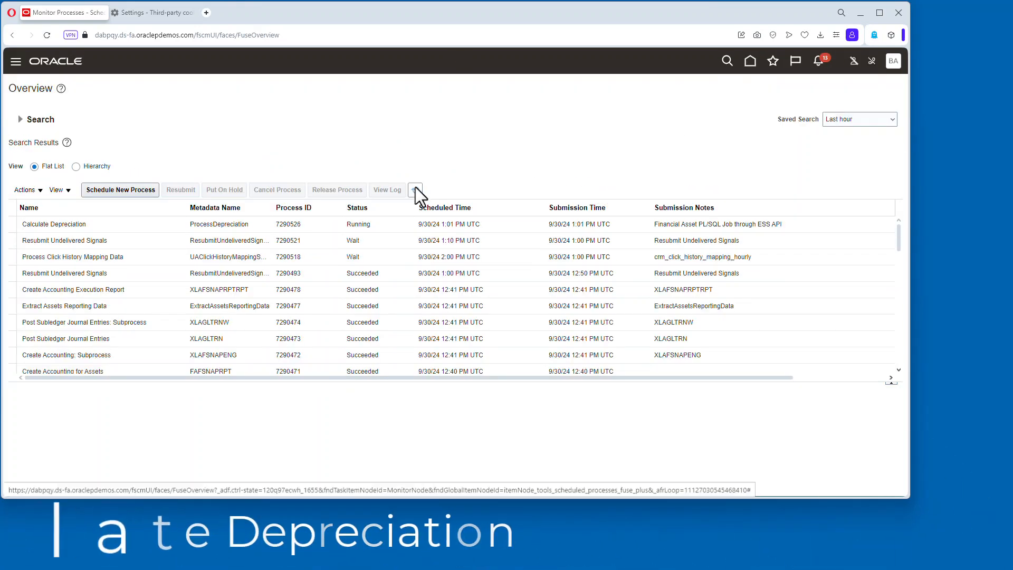
pyautogui.click(415, 191)
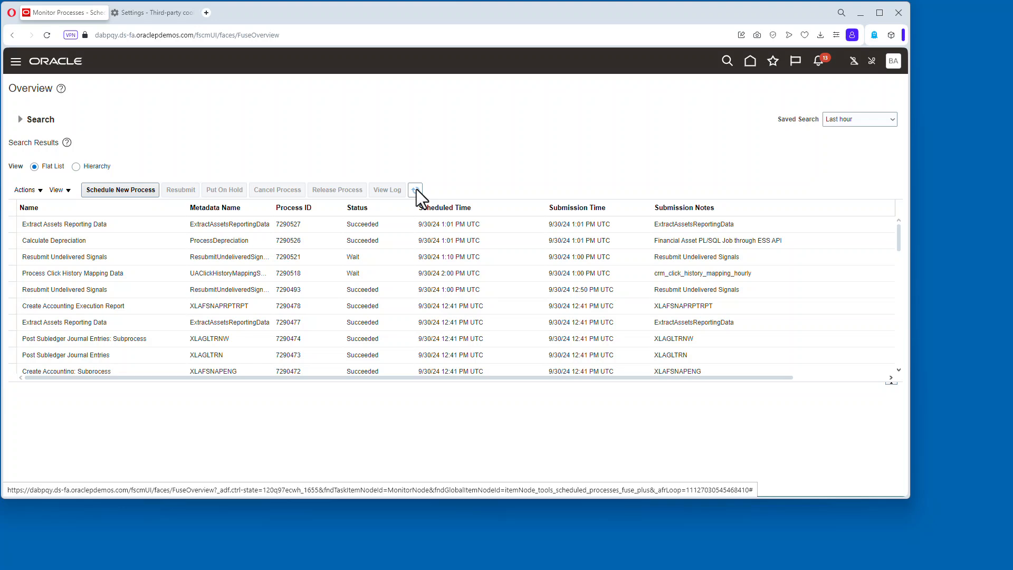
# Open Inquire Assets and search SUPER UNIV BOOK for the asset with tag number 1001.
pyautogui.click(750, 62)
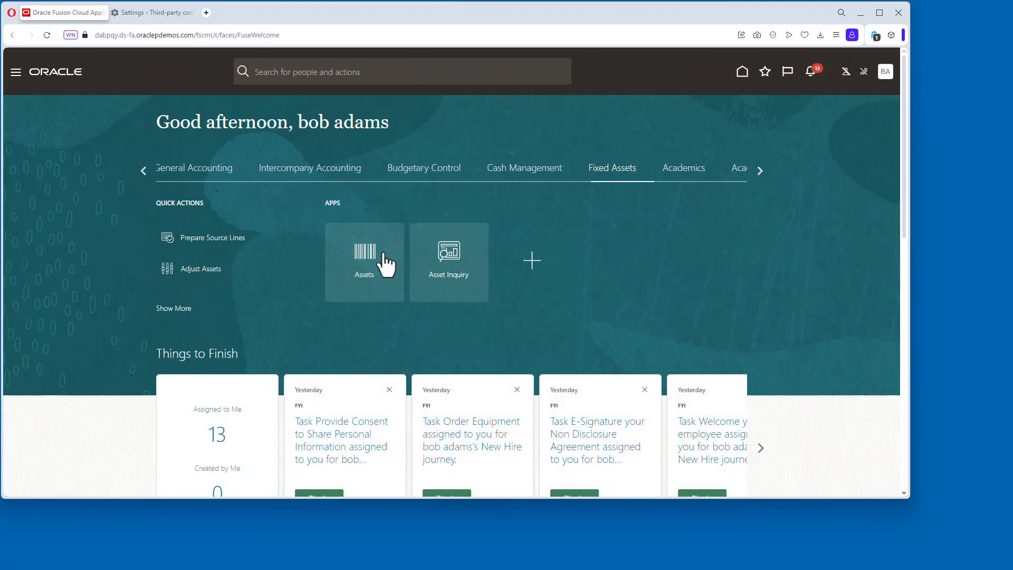
pyautogui.click(381, 257)
pyautogui.click(898, 165)
pyautogui.click(805, 305)
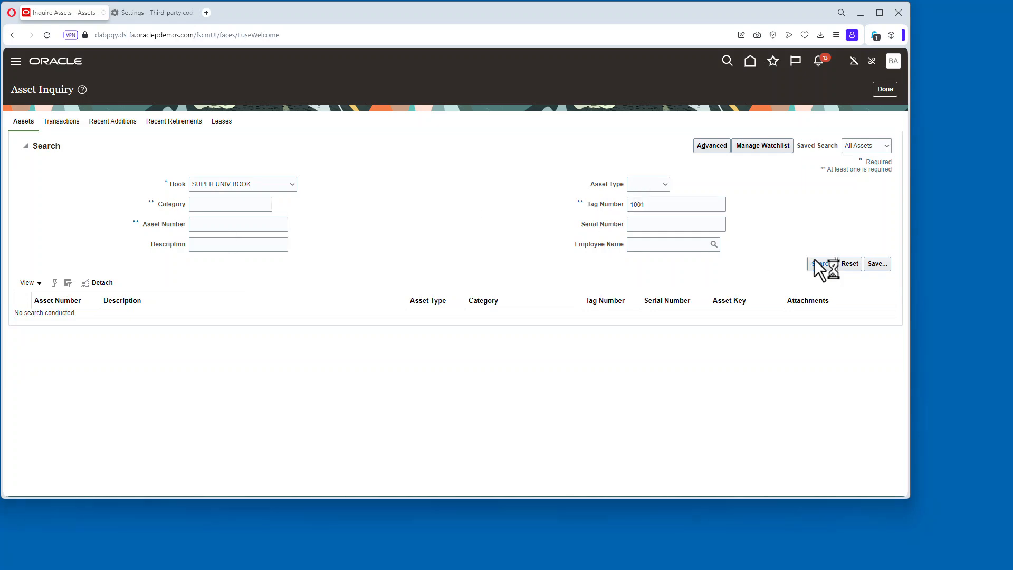
pyautogui.click(821, 263)
# Review the asset's depreciation and transactions details for the book.
pyautogui.click(263, 323)
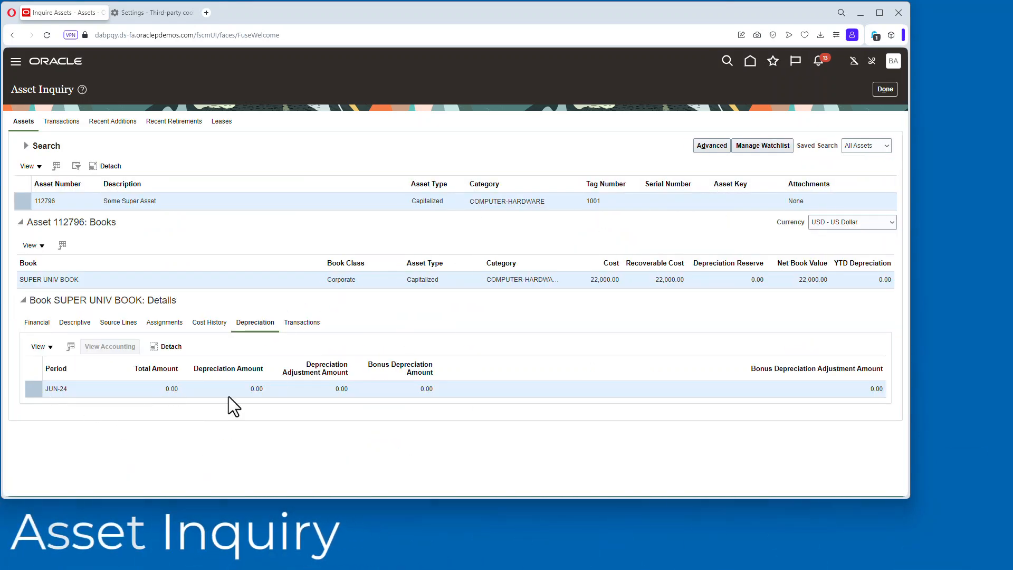
pyautogui.click(302, 322)
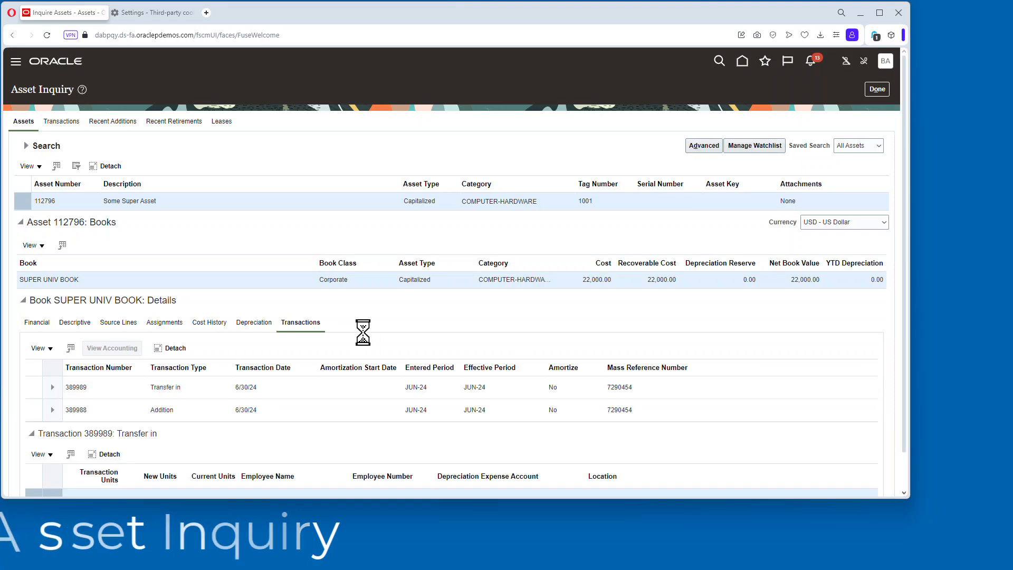
pyautogui.scroll(-2, 317, 401)
pyautogui.click(37, 282)
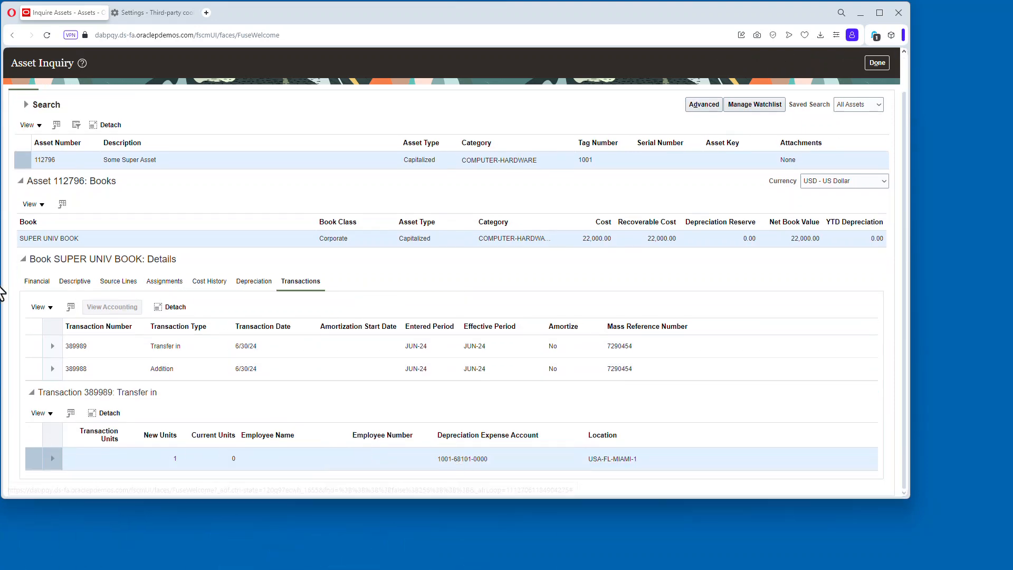
pyautogui.scroll(-1, 386, 391)
pyautogui.scroll(3, 633, 211)
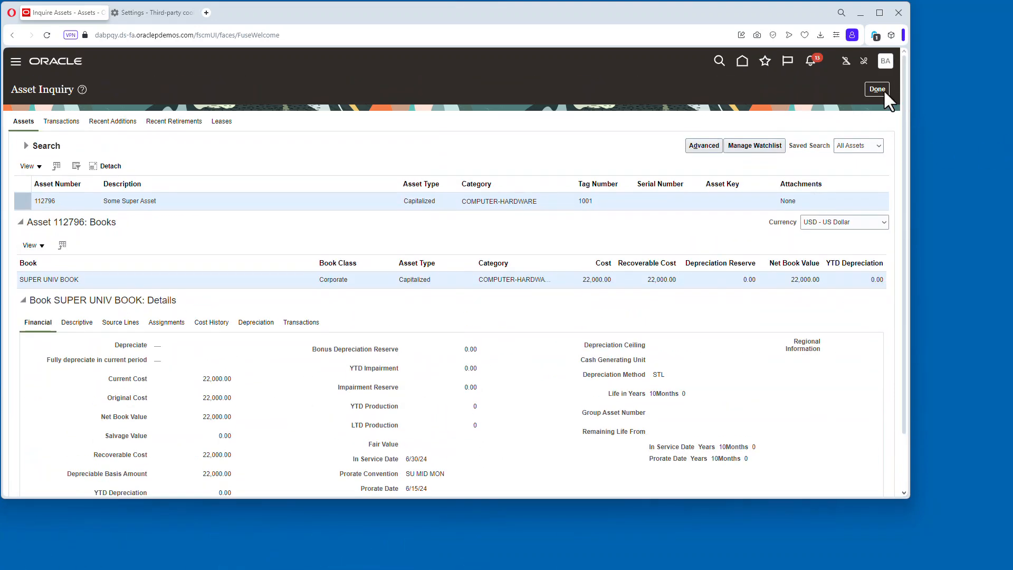
# Close the Asset Inquiry and run Close Period from the Calculate Depreciation options for JUN-24, confirming the warning.
pyautogui.click(882, 91)
pyautogui.click(433, 198)
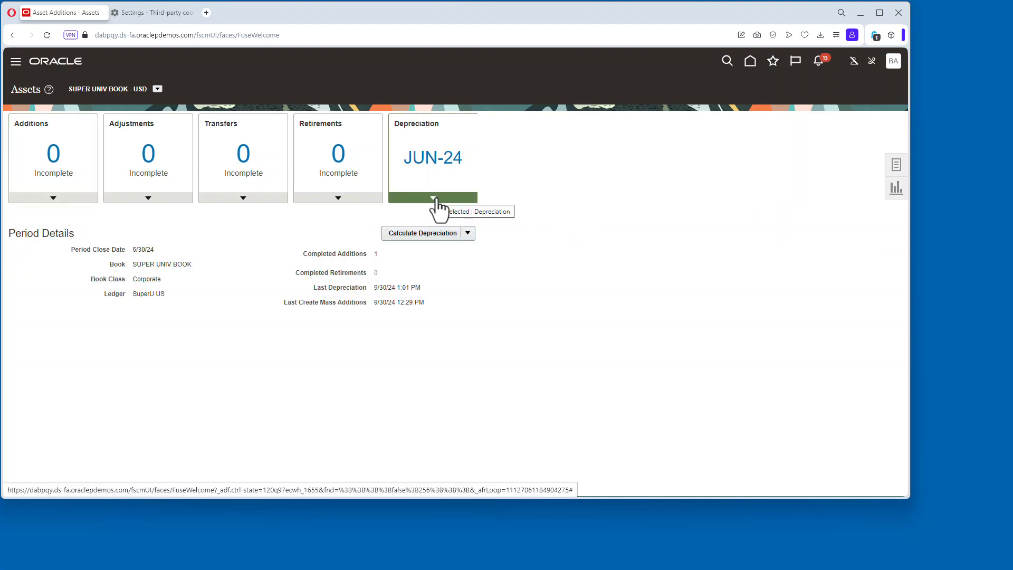
pyautogui.click(468, 234)
pyautogui.click(416, 250)
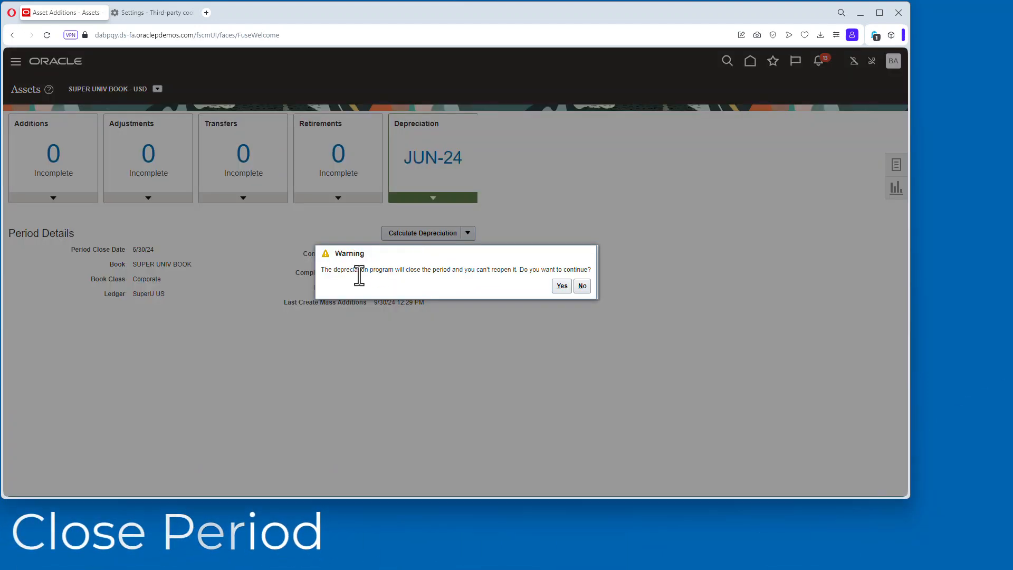
pyautogui.click(561, 286)
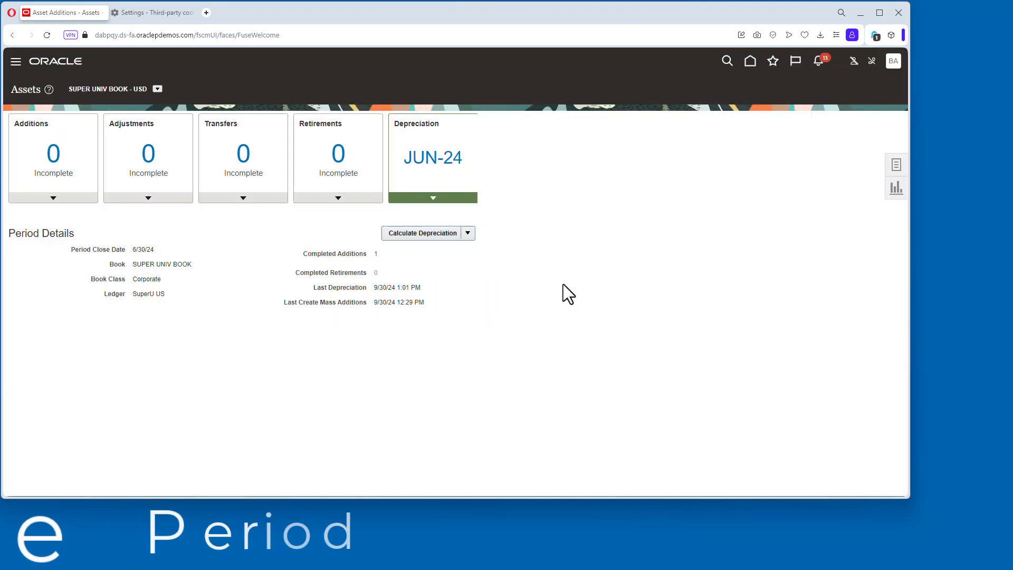
# Open Monitor Processes and refresh the list to check the period close process.
pyautogui.click(776, 62)
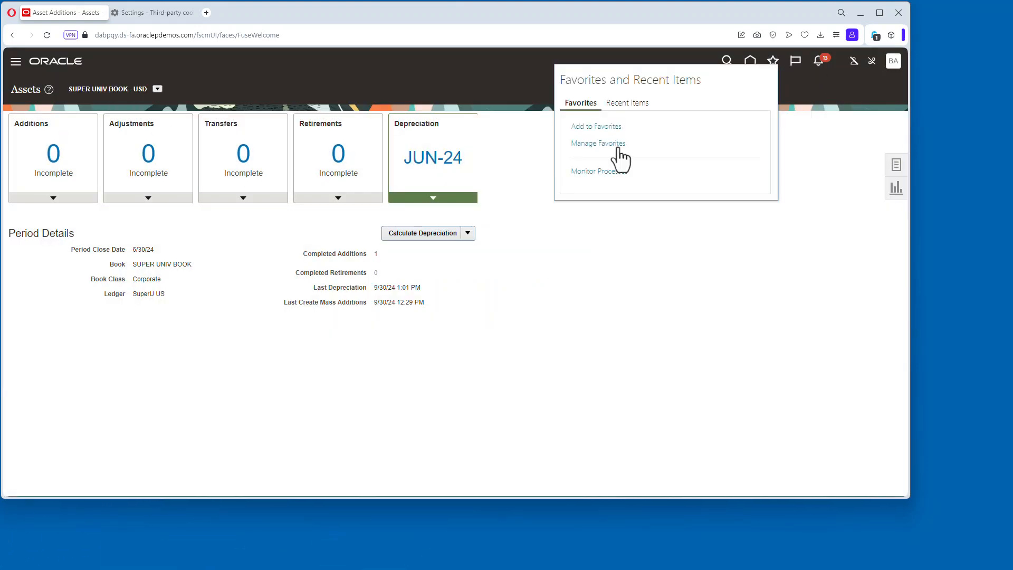
pyautogui.click(612, 172)
pyautogui.click(420, 196)
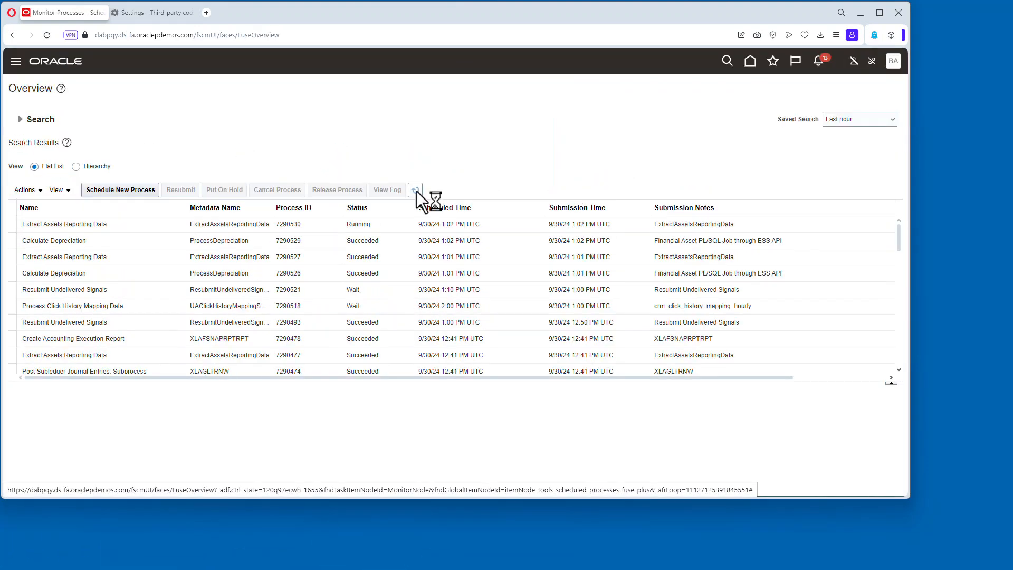
# Open Manage Journals from the Assets work area and search journals for the Jun-24 accounting period.
pyautogui.click(750, 62)
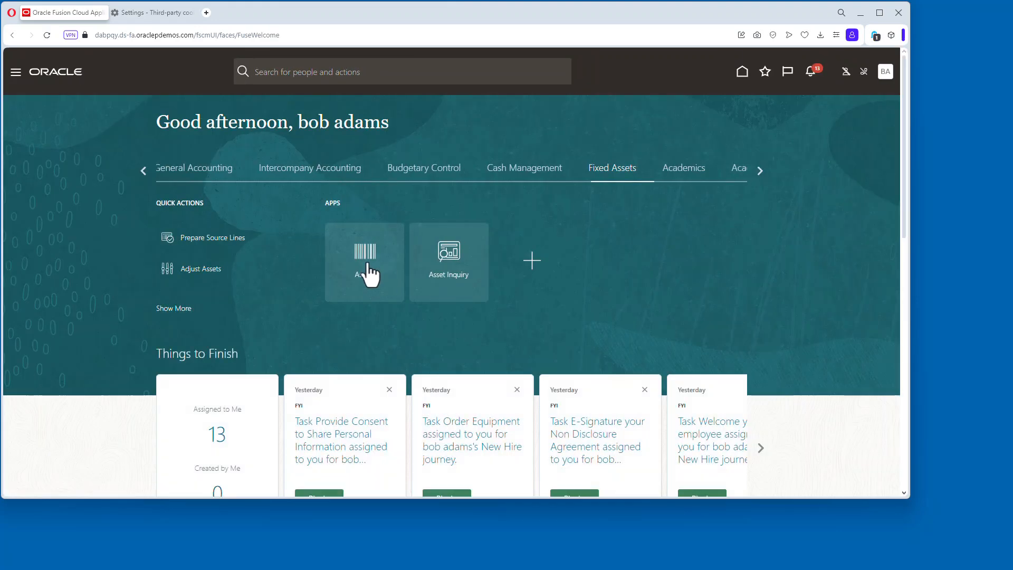
pyautogui.click(373, 269)
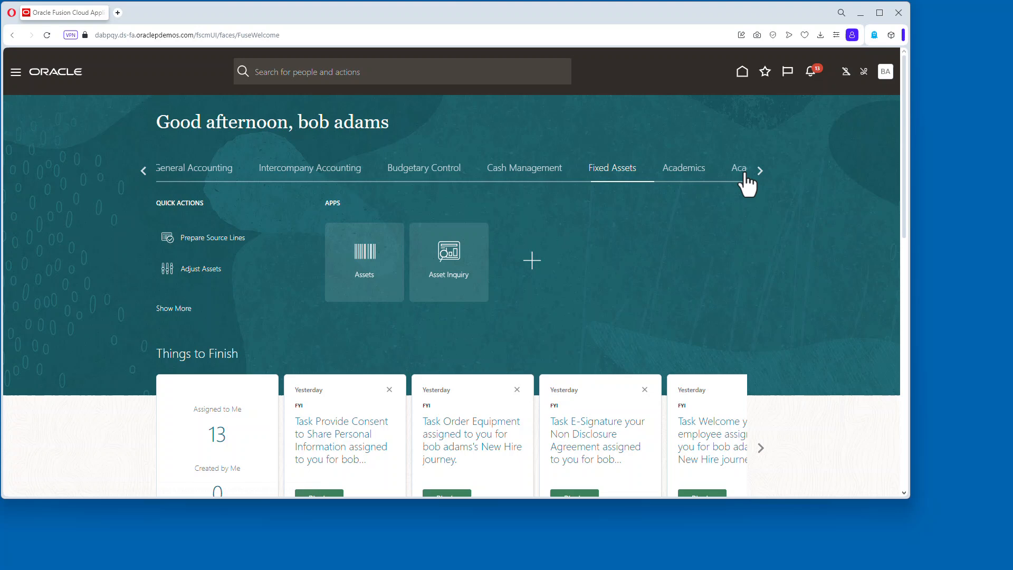
pyautogui.click(200, 168)
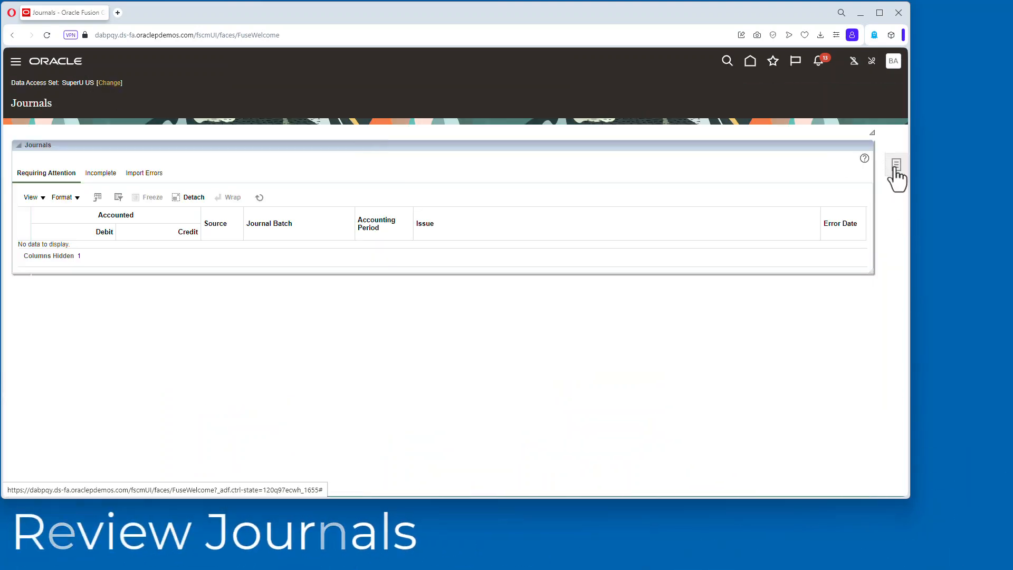
pyautogui.click(896, 164)
pyautogui.click(807, 97)
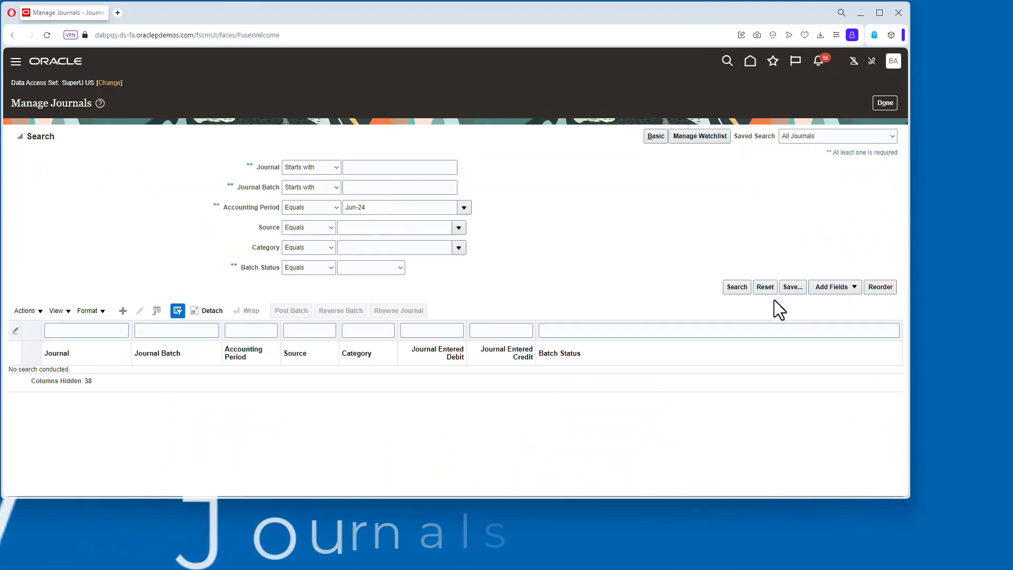
pyautogui.click(738, 285)
# Change the data access set to SuperU GASB SL and search the Jun-24 journals again.
pyautogui.click(110, 83)
pyautogui.click(482, 270)
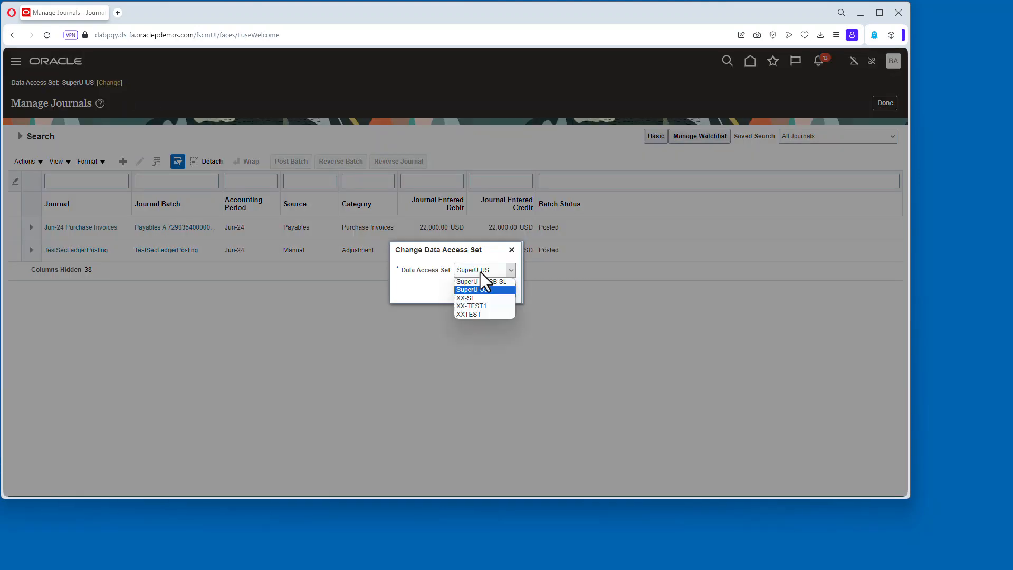
pyautogui.click(480, 288)
pyautogui.click(476, 291)
pyautogui.click(742, 287)
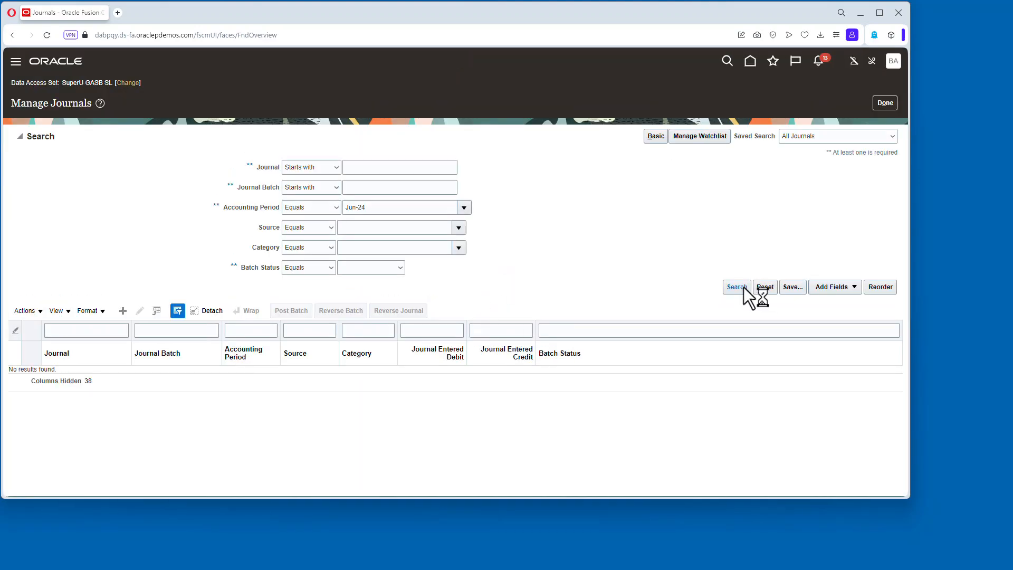
# Return to the Assets work area and switch the book to SUPERU GASB BOOK.
pyautogui.click(886, 103)
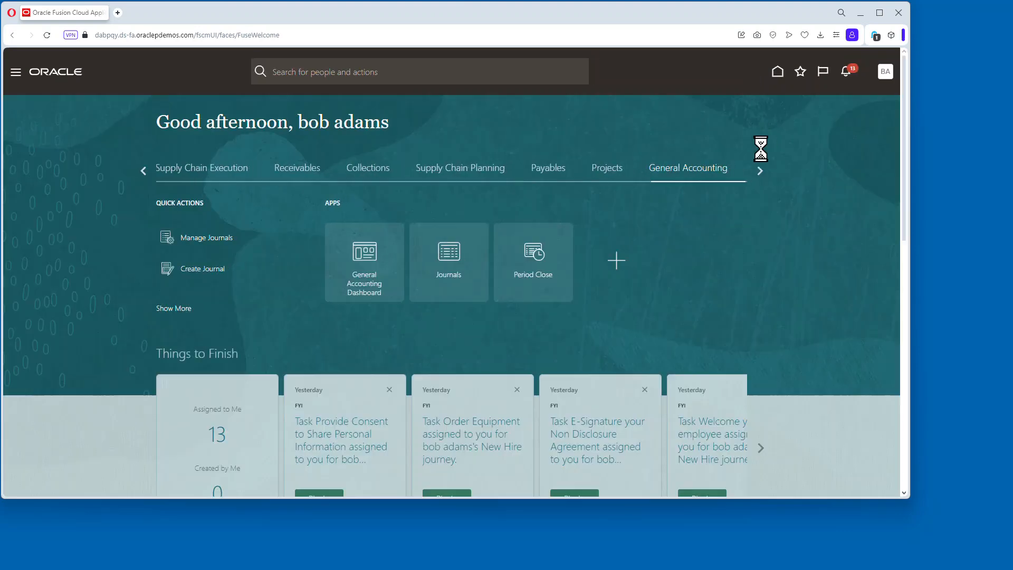
pyautogui.click(760, 170)
pyautogui.click(612, 167)
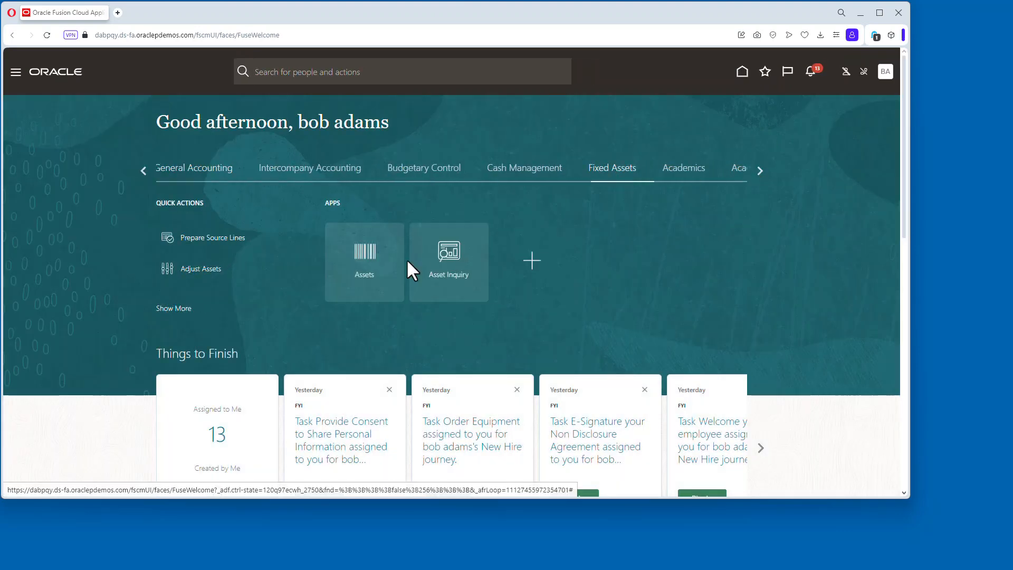
pyautogui.click(365, 272)
pyautogui.click(157, 89)
pyautogui.click(230, 113)
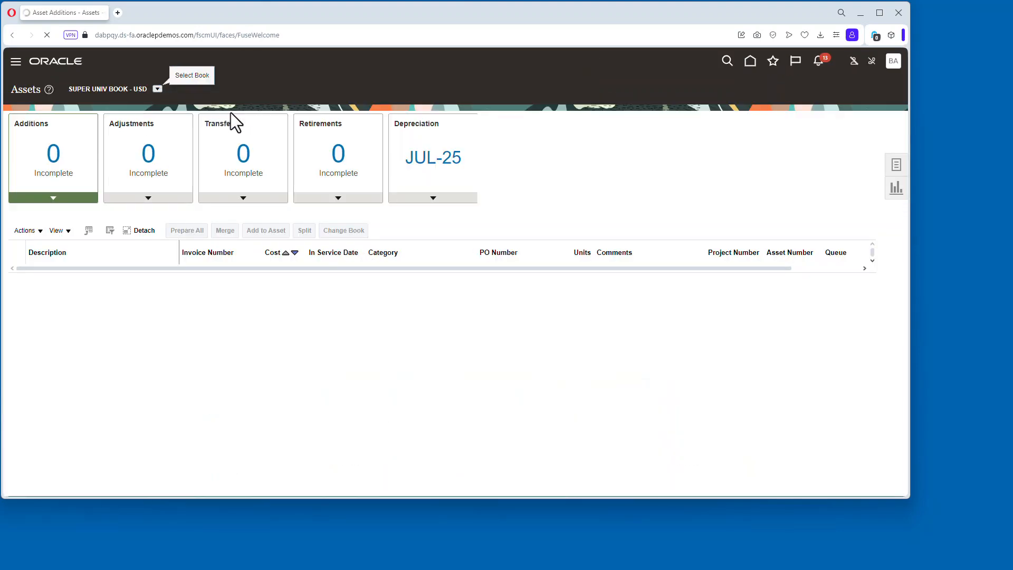
# Run Copy from Corporate for the SUPERU GASB BOOK using corporate book period JUN-24.
pyautogui.click(432, 196)
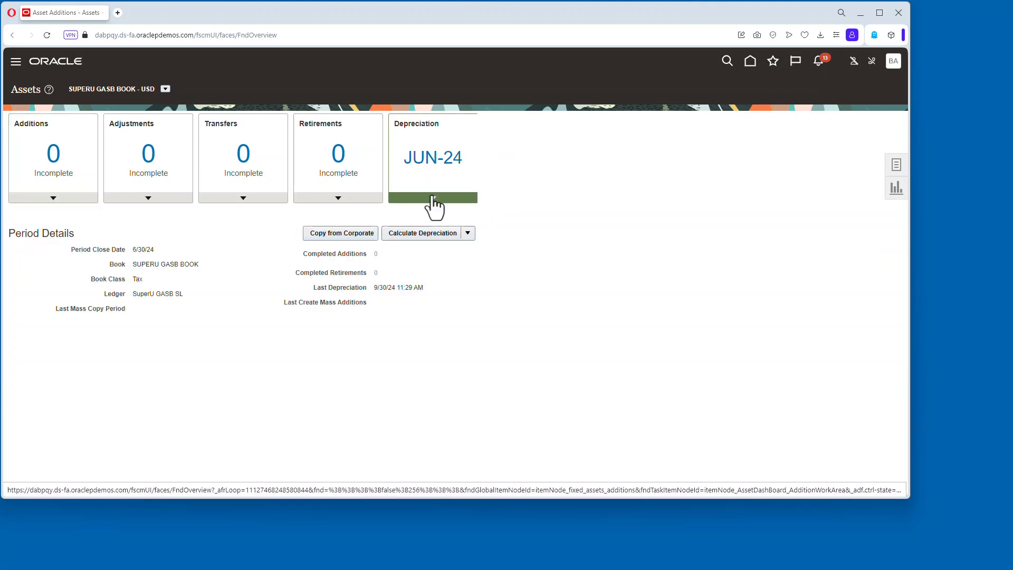
pyautogui.click(351, 233)
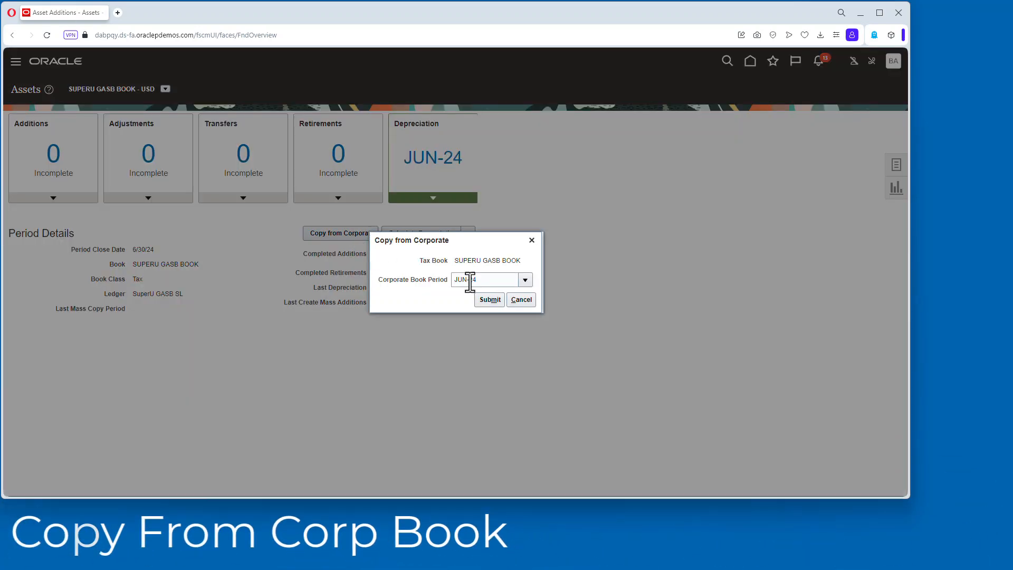
pyautogui.click(491, 300)
# Open Monitor Processes, refresh, select the Perform Periodic Mass Copy process and open its log attachment.
pyautogui.click(773, 61)
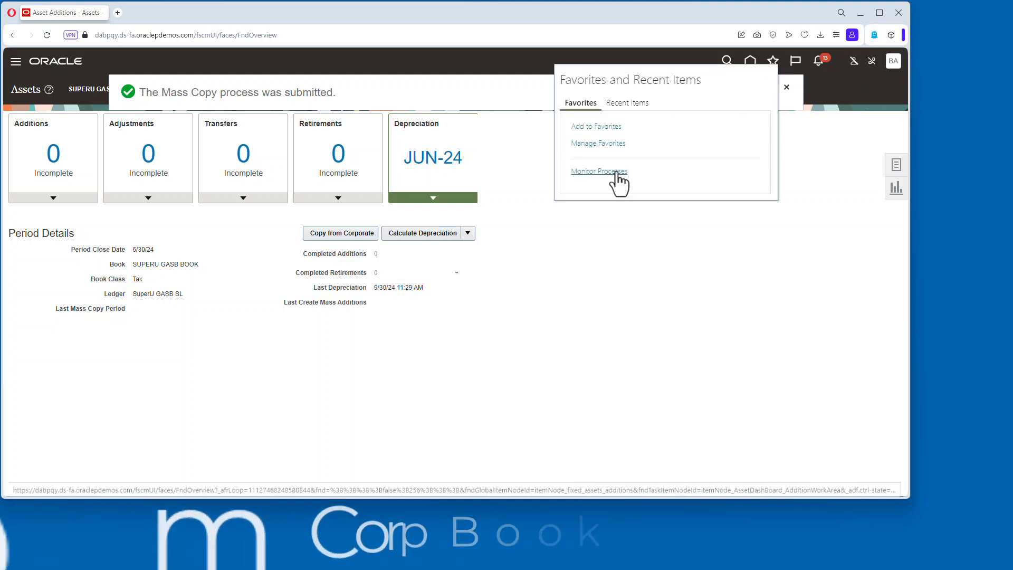
pyautogui.click(615, 172)
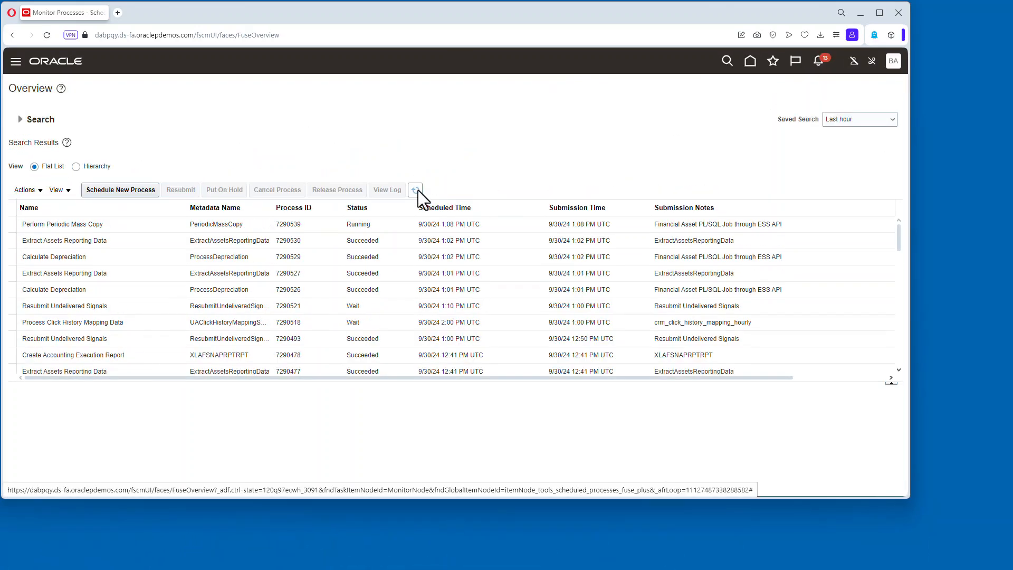
pyautogui.click(415, 190)
pyautogui.click(338, 240)
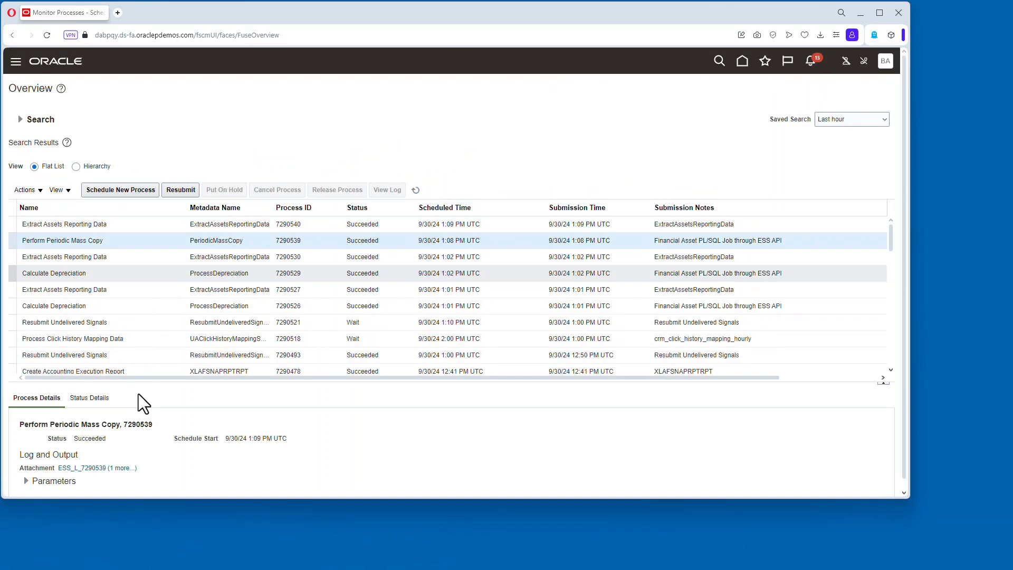
pyautogui.scroll(-3, 139, 364)
pyautogui.click(84, 468)
# Review the mass copy log, highlighting the records processed line, then close it.
pyautogui.click(840, 77)
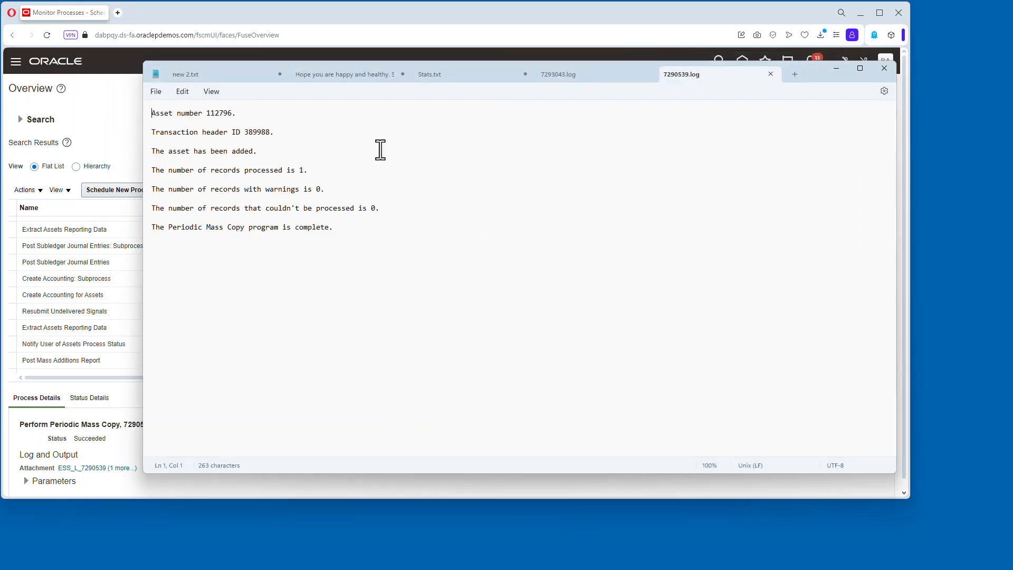
pyautogui.moveTo(159, 170); pyautogui.dragTo(278, 170)
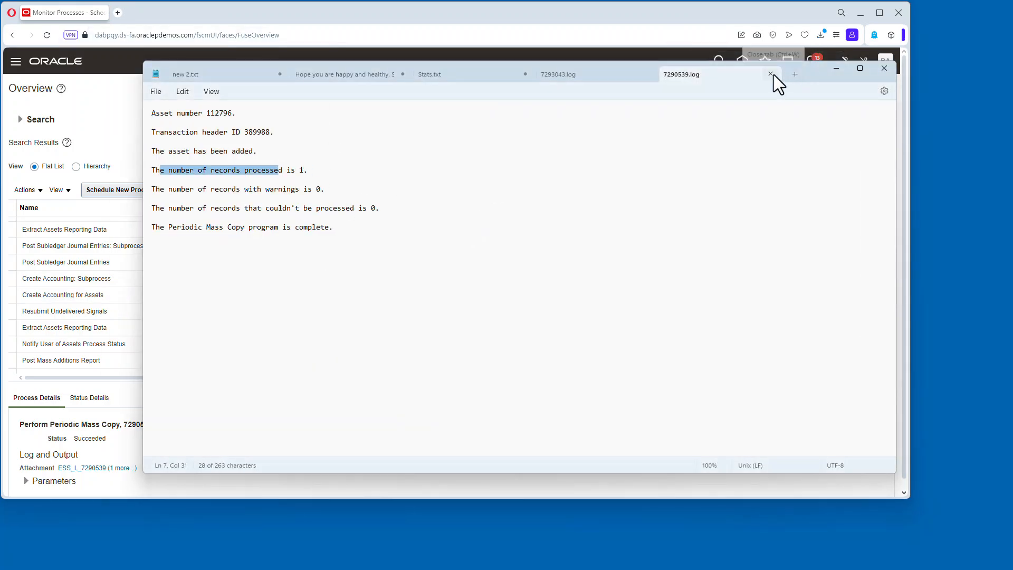
pyautogui.click(833, 66)
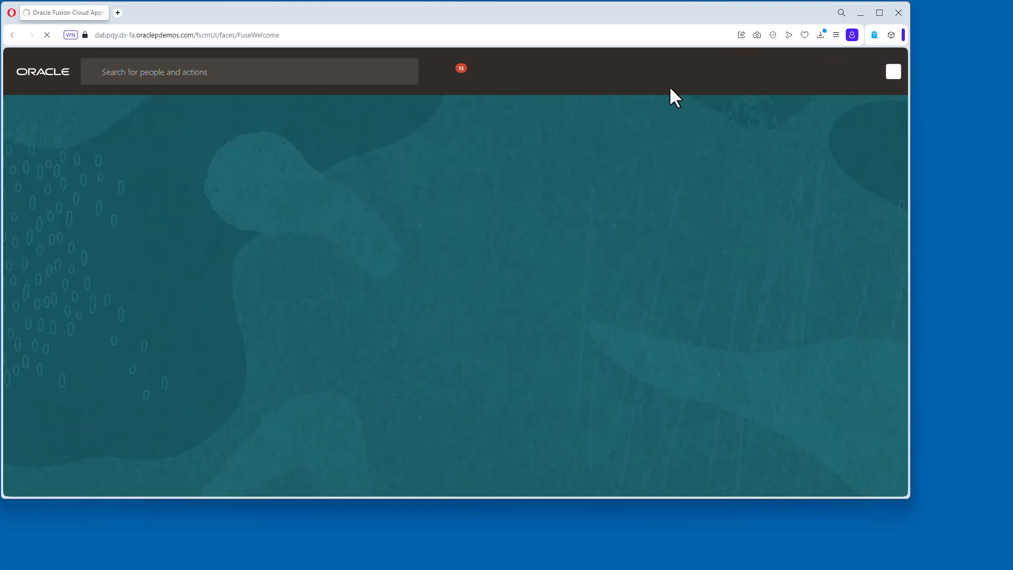
# Open Inquire Assets and search SUPERU GASB BOOK for the asset with tag number 1001.
pyautogui.click(377, 264)
pyautogui.click(899, 166)
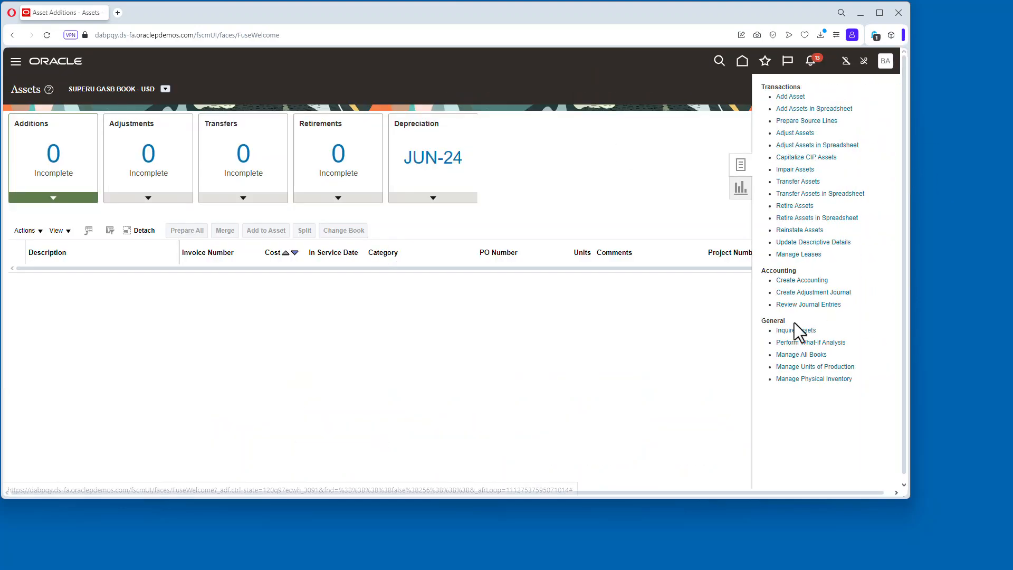
pyautogui.click(796, 333)
pyautogui.click(642, 205)
pyautogui.write('1001')
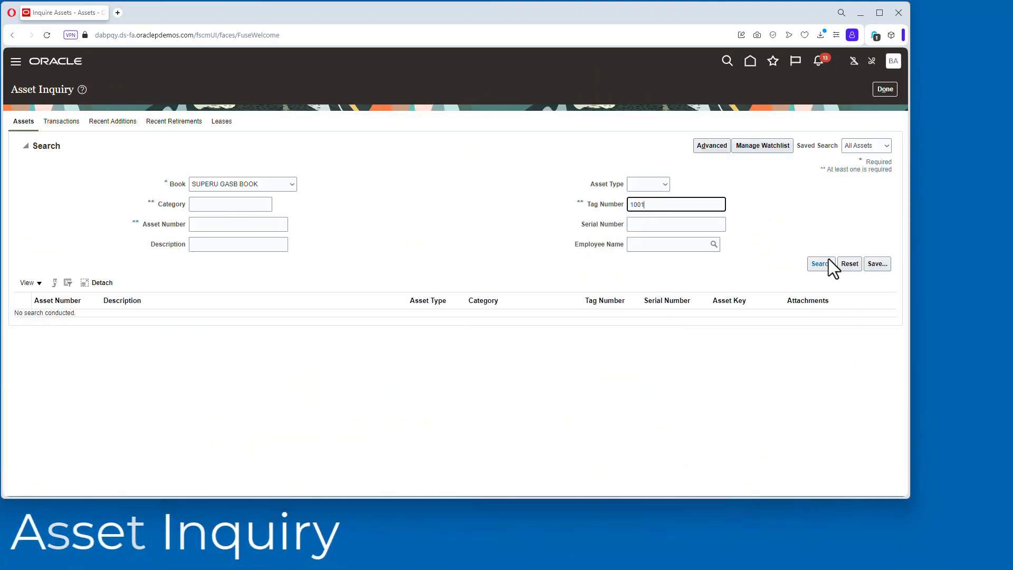
pyautogui.click(822, 263)
# Compare the depreciation details of the SUPERU GASB BOOK and SUPER UNIV BOOK rows, then close the inquiry.
pyautogui.click(153, 294)
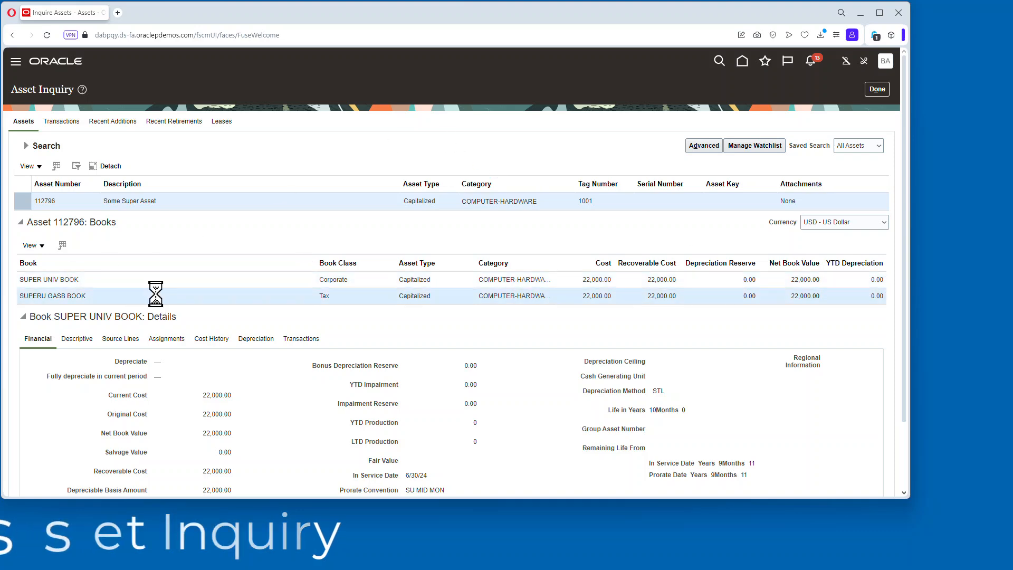
pyautogui.click(263, 338)
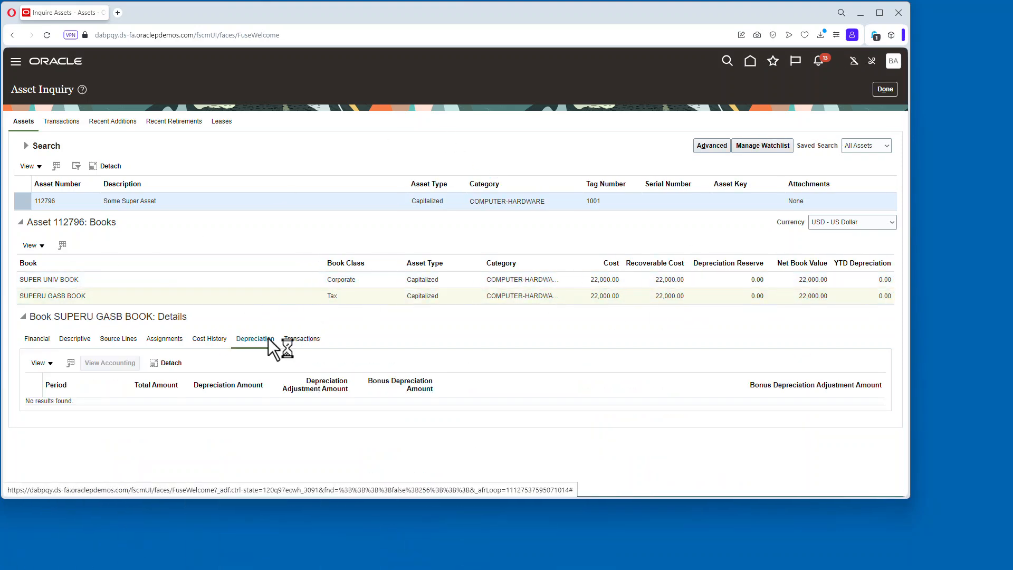
pyautogui.click(222, 280)
pyautogui.click(275, 296)
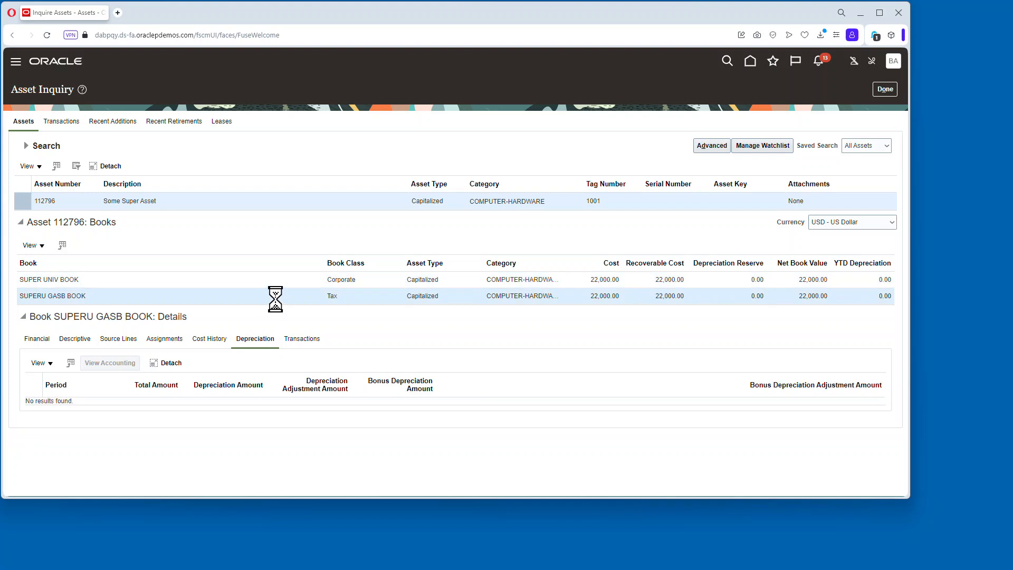
pyautogui.click(886, 88)
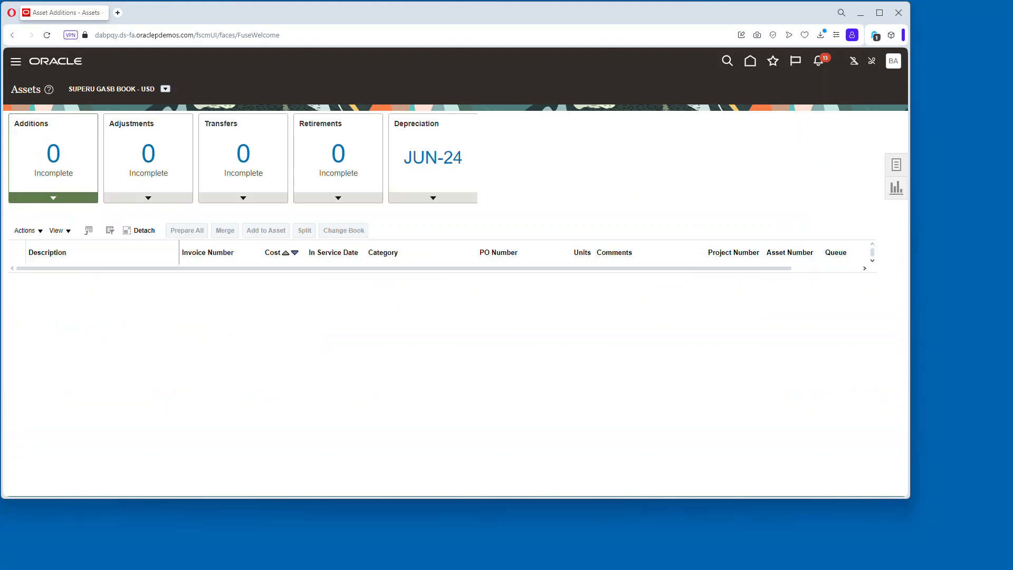
# Submit Create Accounting for SUPERU GASB BOOK in Draft accounting mode with Detail report style.
pyautogui.click(896, 165)
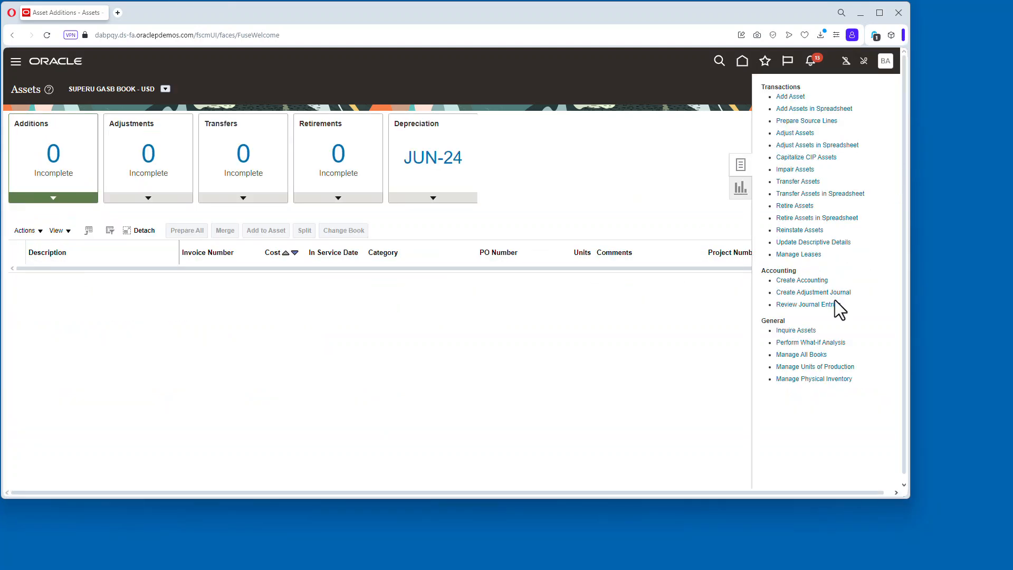
pyautogui.click(809, 281)
pyautogui.click(220, 219)
pyautogui.scroll(-5, 220, 274)
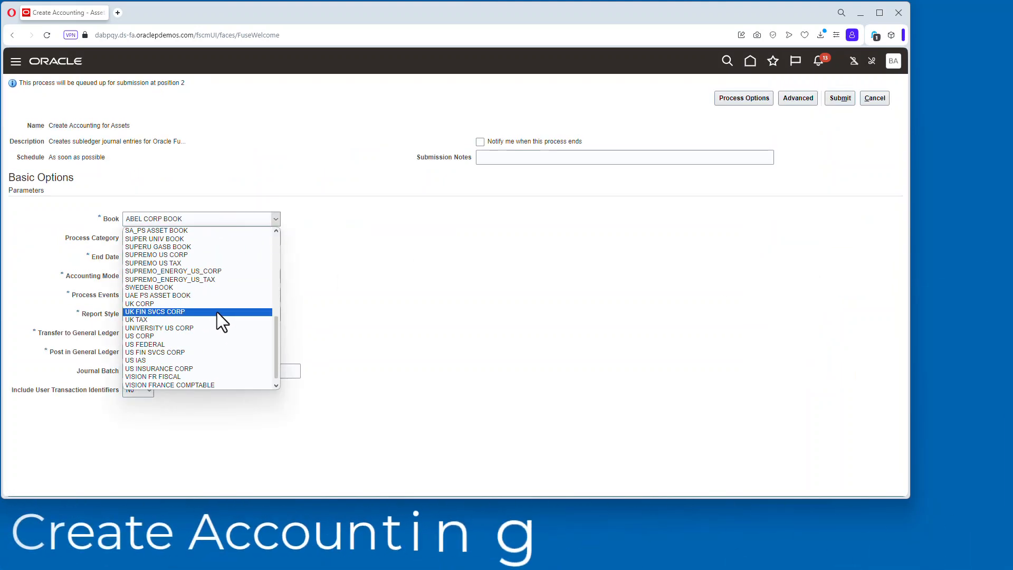
pyautogui.click(217, 312)
pyautogui.click(149, 277)
pyautogui.click(198, 293)
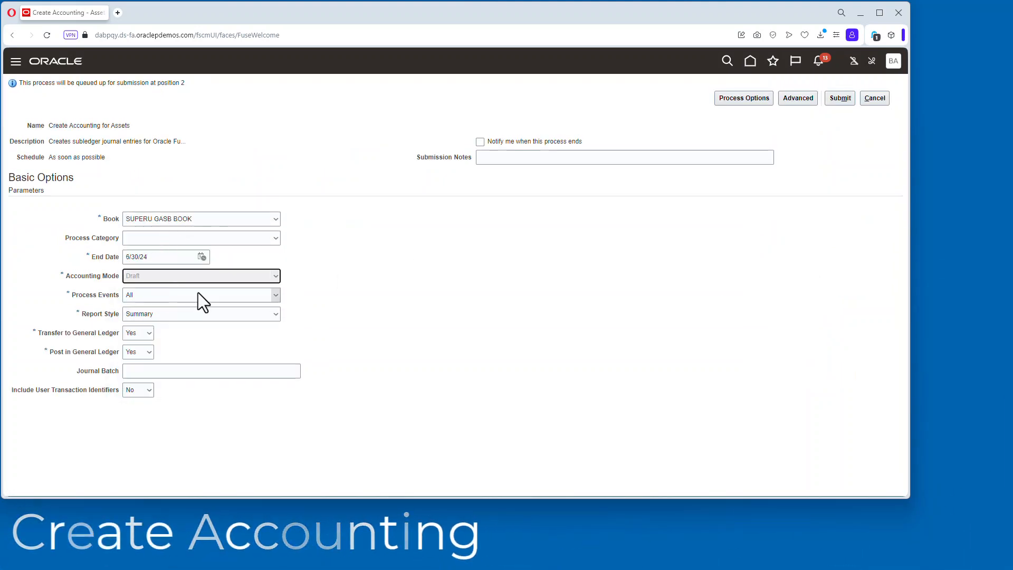
pyautogui.click(177, 314)
pyautogui.click(166, 327)
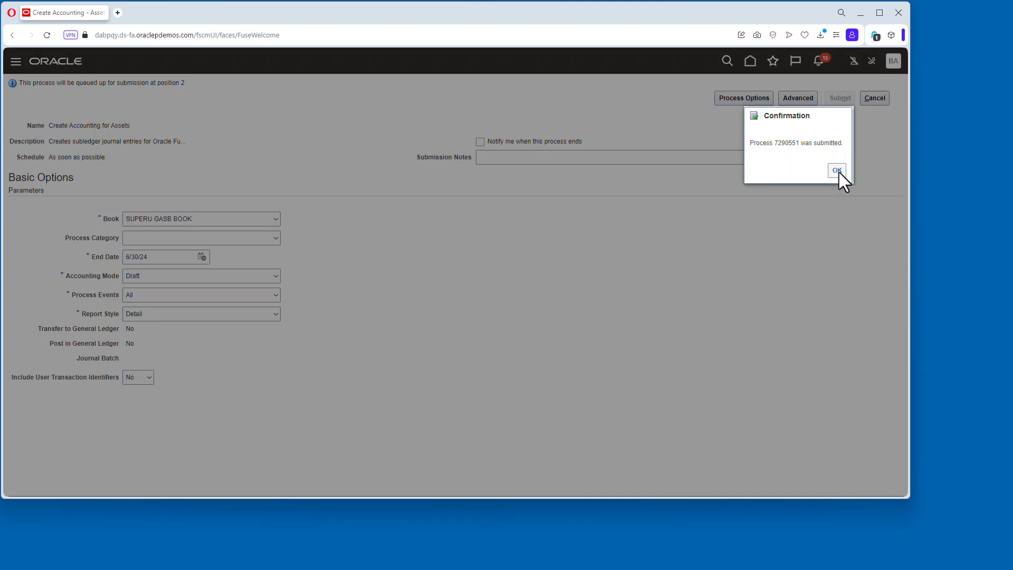
pyautogui.click(838, 169)
# Open Monitor Processes and refresh to track the Create Accounting for Assets process.
pyautogui.click(772, 63)
pyautogui.click(579, 172)
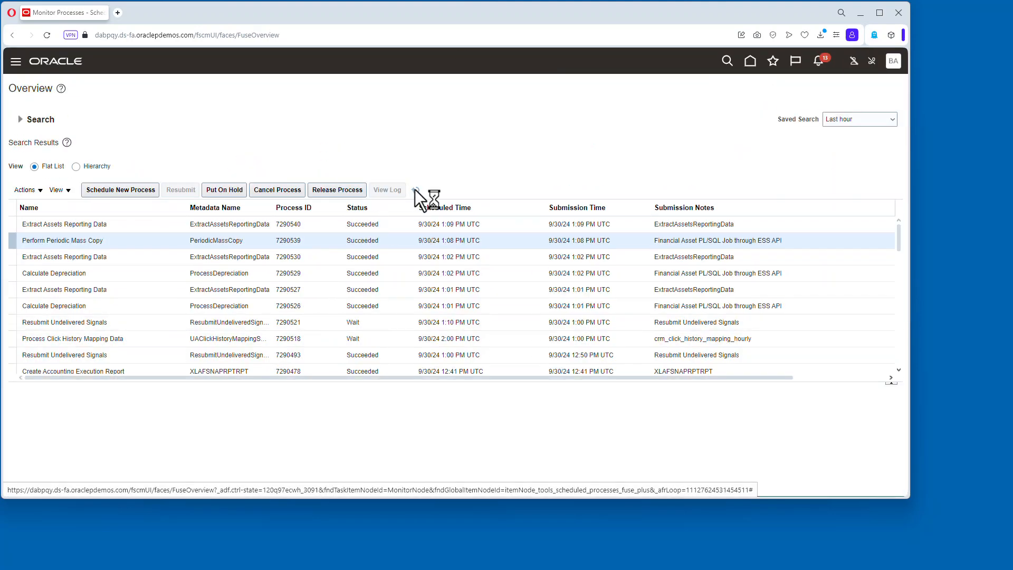
pyautogui.click(415, 189)
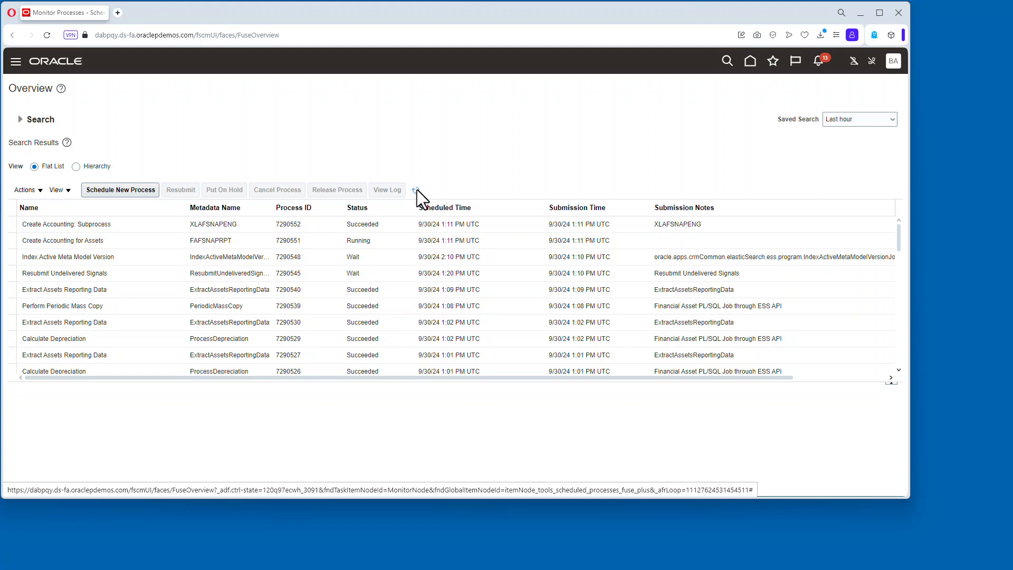
pyautogui.click(415, 189)
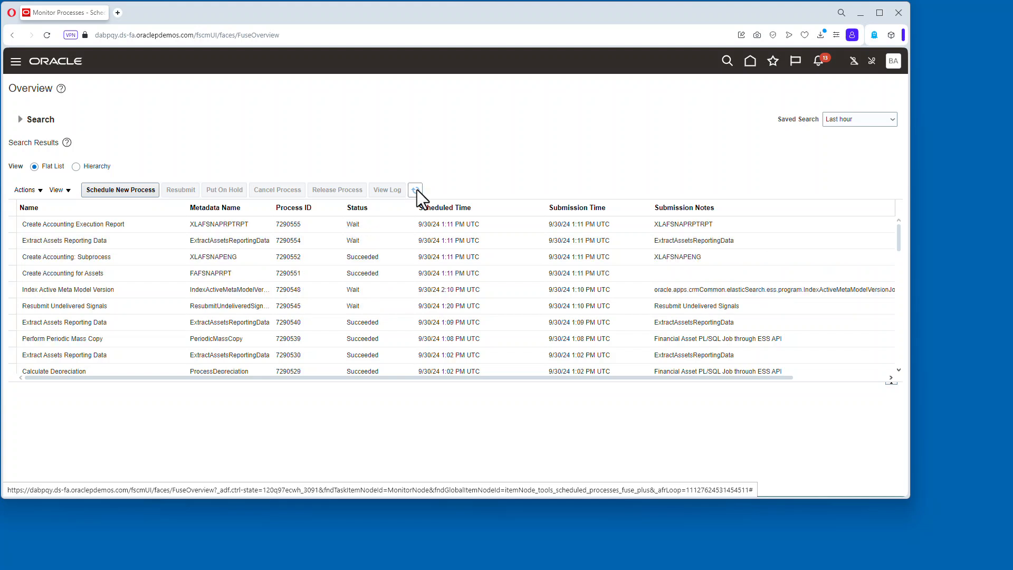
# Refresh the process list and review the Create Accounting Execution Report output for the Draft run.
pyautogui.click(416, 190)
pyautogui.click(185, 222)
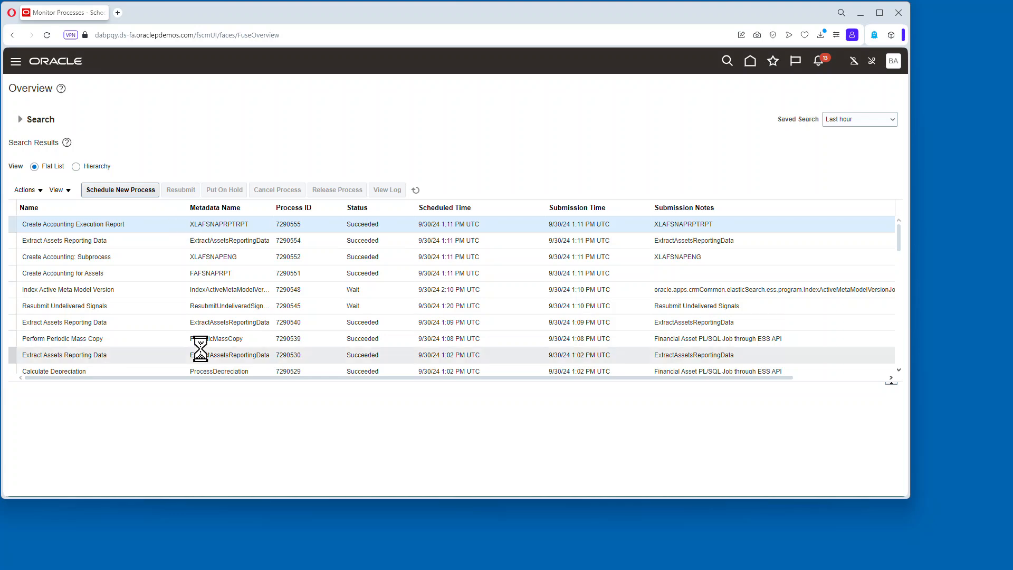
pyautogui.scroll(-3, 200, 427)
pyautogui.click(114, 421)
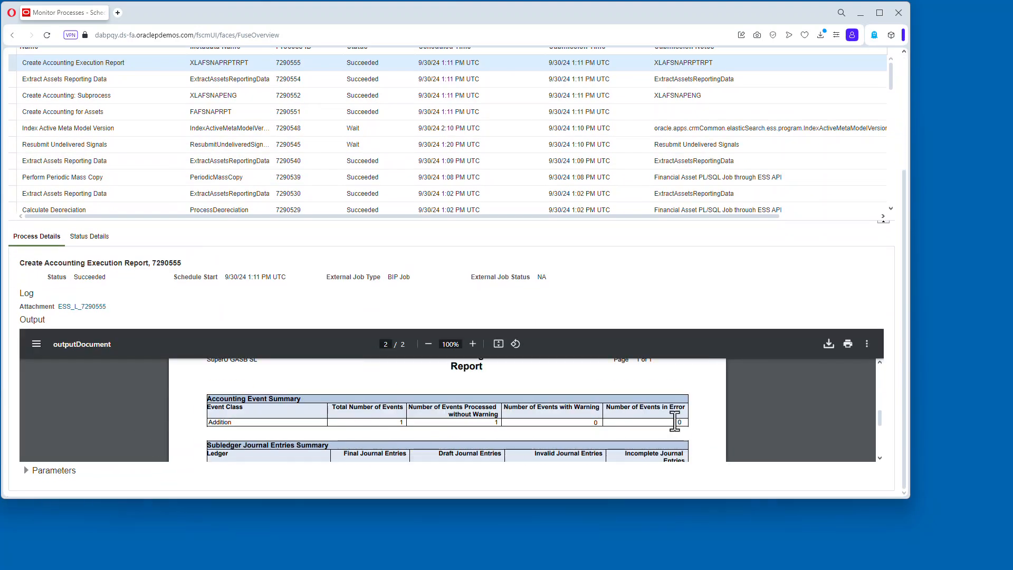
pyautogui.scroll(-5, 317, 412)
pyautogui.scroll(-3, 454, 409)
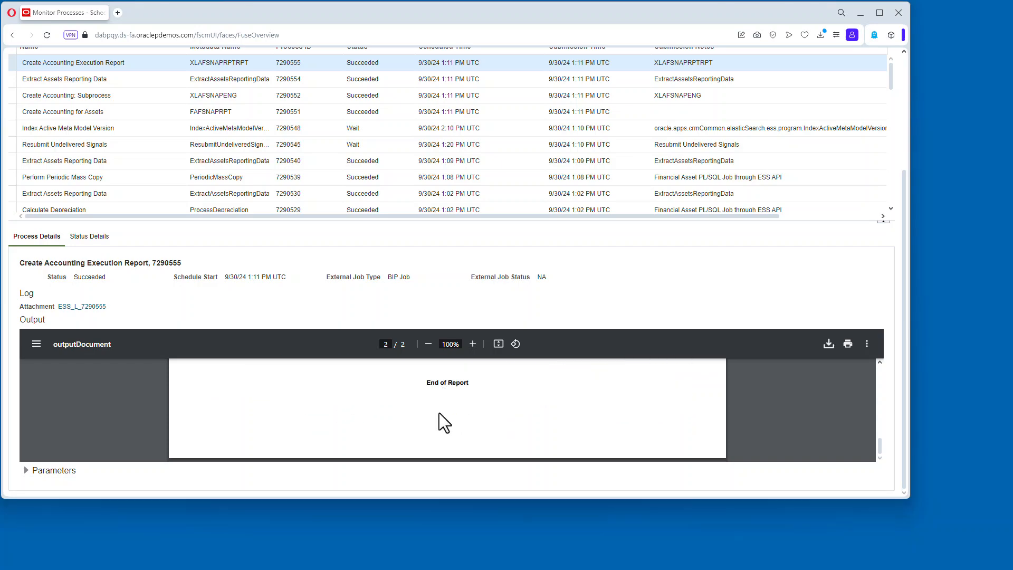
pyautogui.scroll(4, 563, 155)
# Calculate depreciation for SUPERU GASB BOOK in JUN-24 and check the Calculate Depreciation process in Monitor Processes.
pyautogui.click(736, 61)
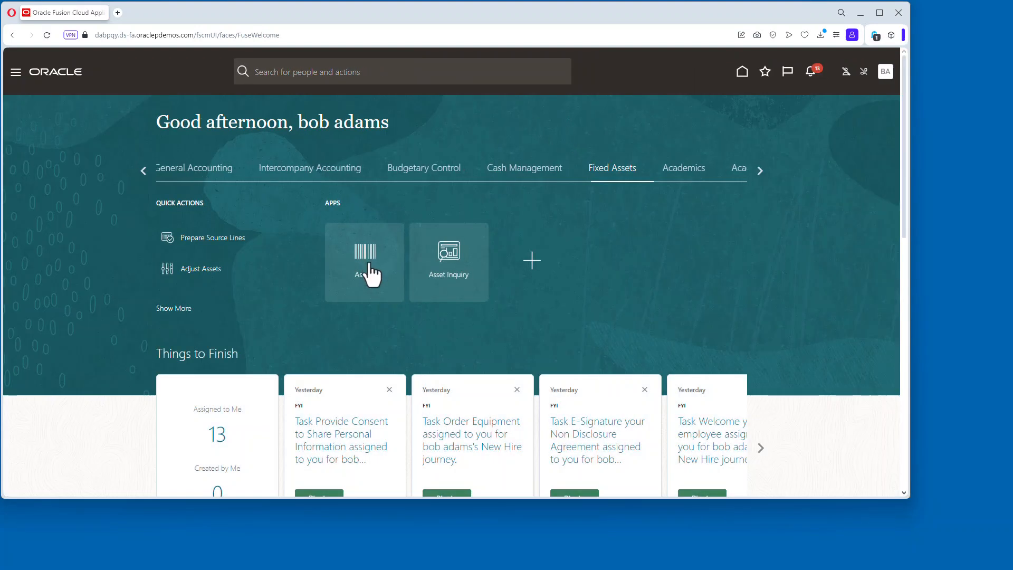
pyautogui.click(365, 269)
pyautogui.click(433, 200)
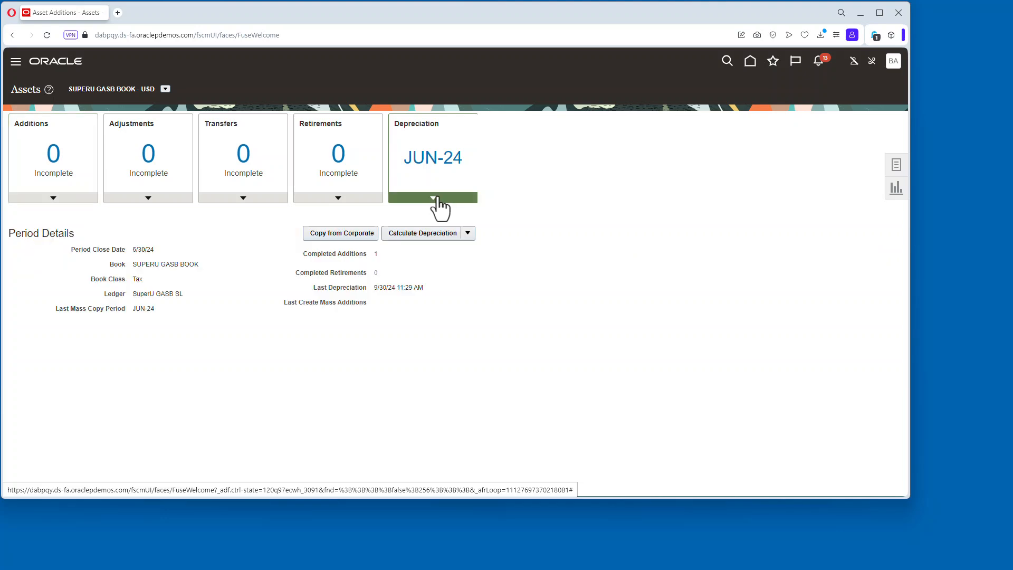
pyautogui.click(429, 230)
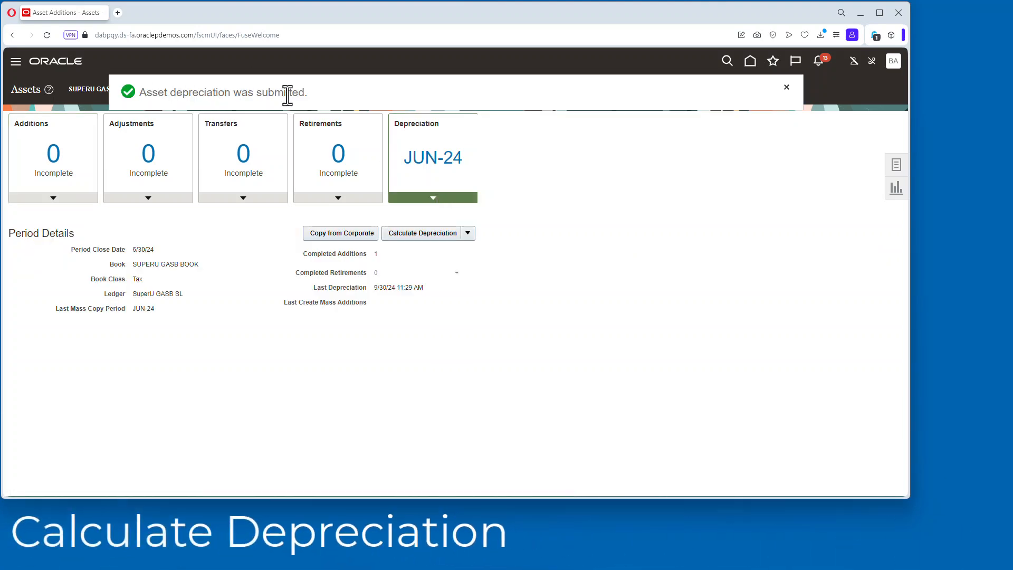
pyautogui.click(772, 62)
pyautogui.click(588, 172)
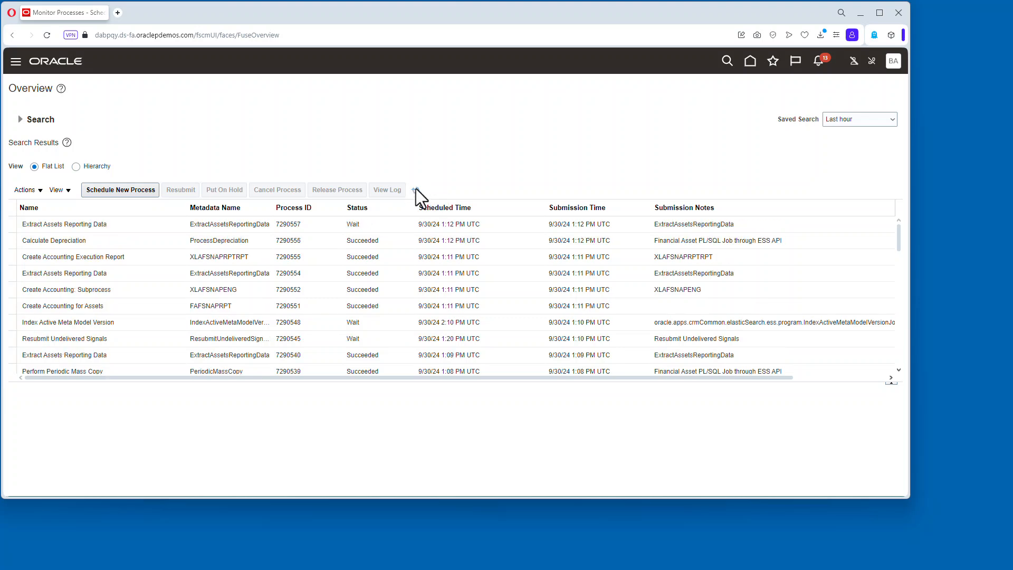
# Open Inquire Assets and search SUPERU GASB BOOK for the asset with tag number 1001.
pyautogui.click(749, 61)
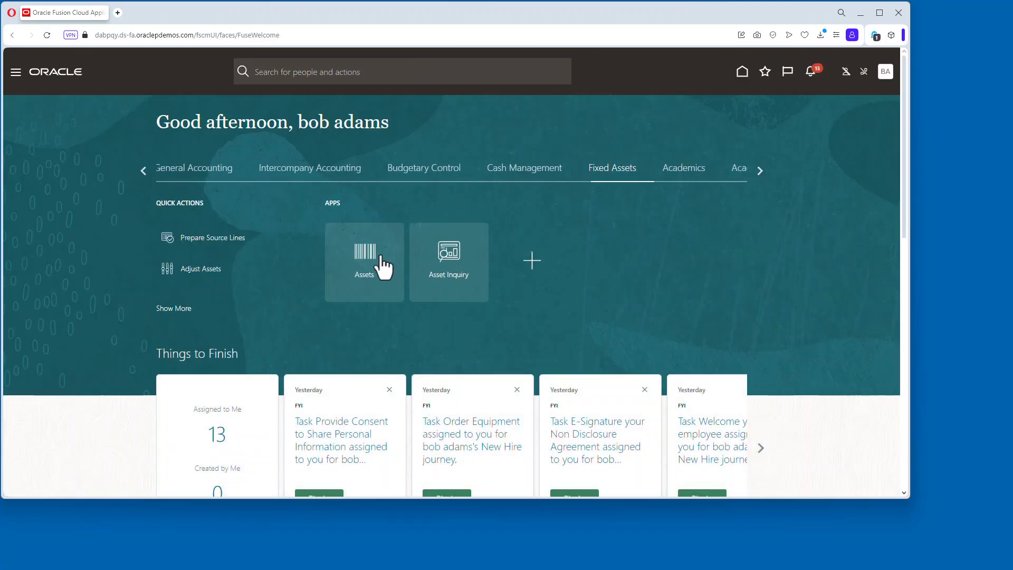
pyautogui.click(384, 255)
pyautogui.click(897, 165)
pyautogui.click(751, 327)
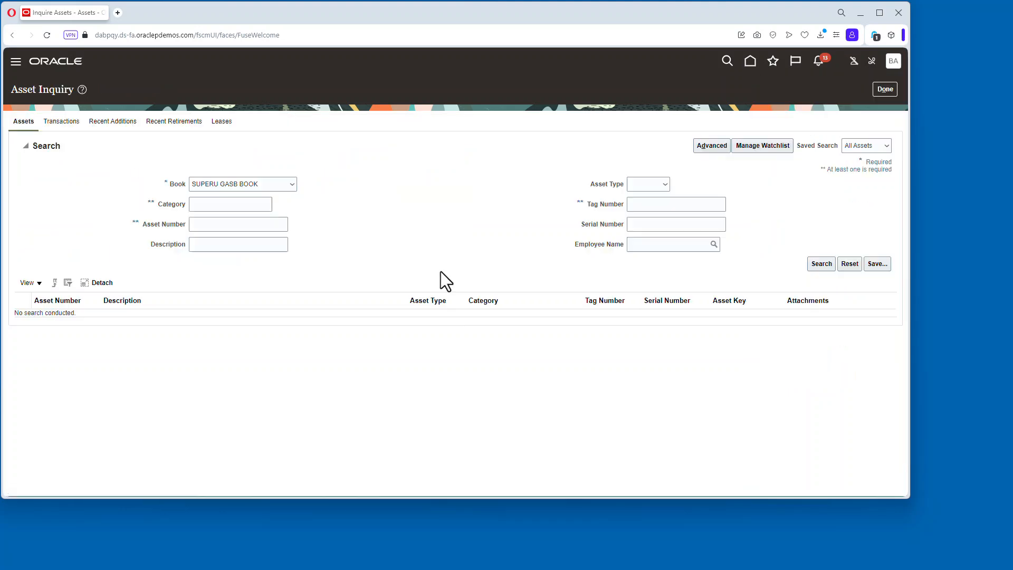
pyautogui.click(648, 204)
pyautogui.write('1')
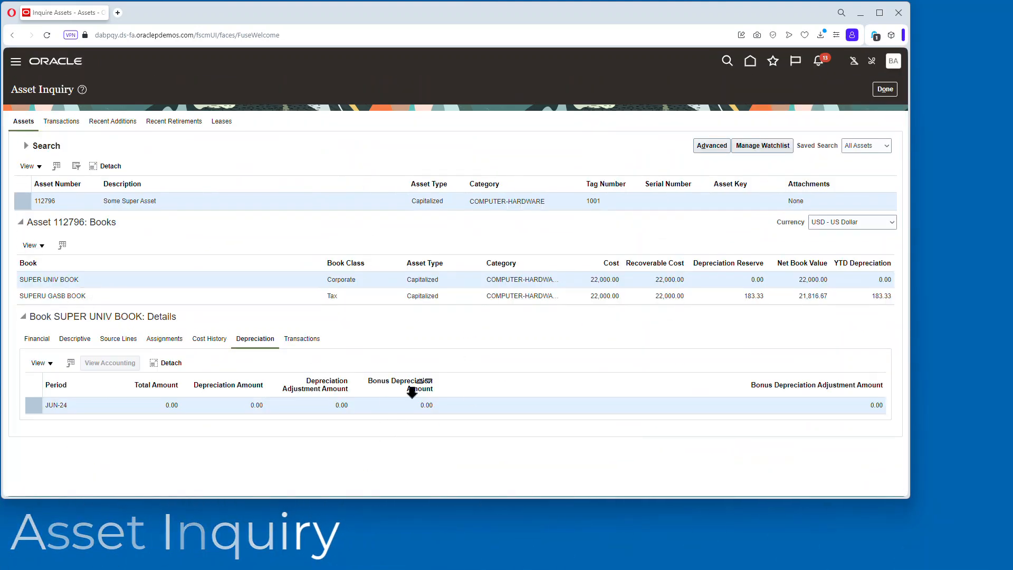
# Review the JUN-24 depreciation of the SUPERU GASB BOOK and SUPER UNIV BOOK rows, then close the inquiry.
pyautogui.click(242, 296)
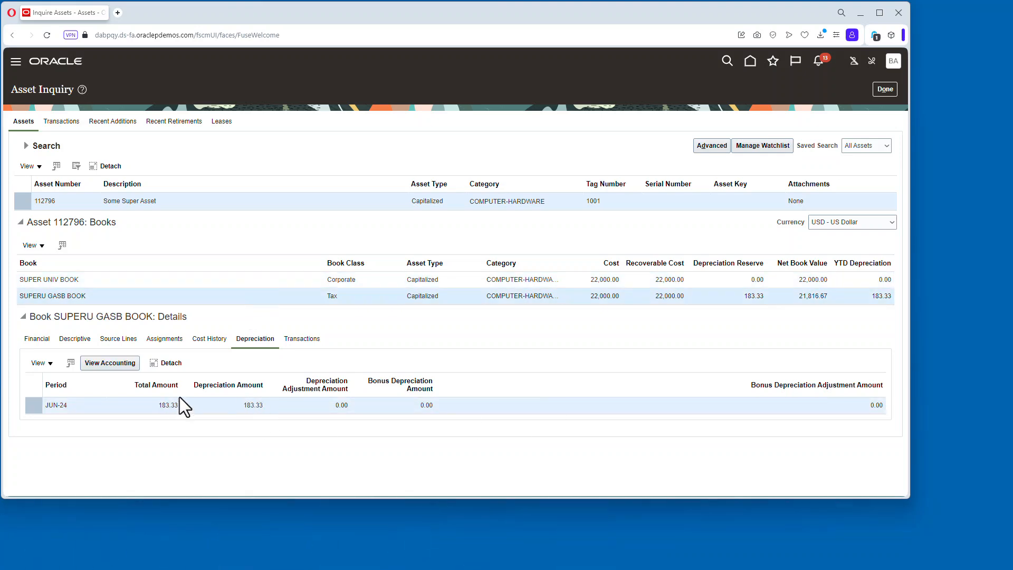
pyautogui.click(232, 280)
pyautogui.click(272, 296)
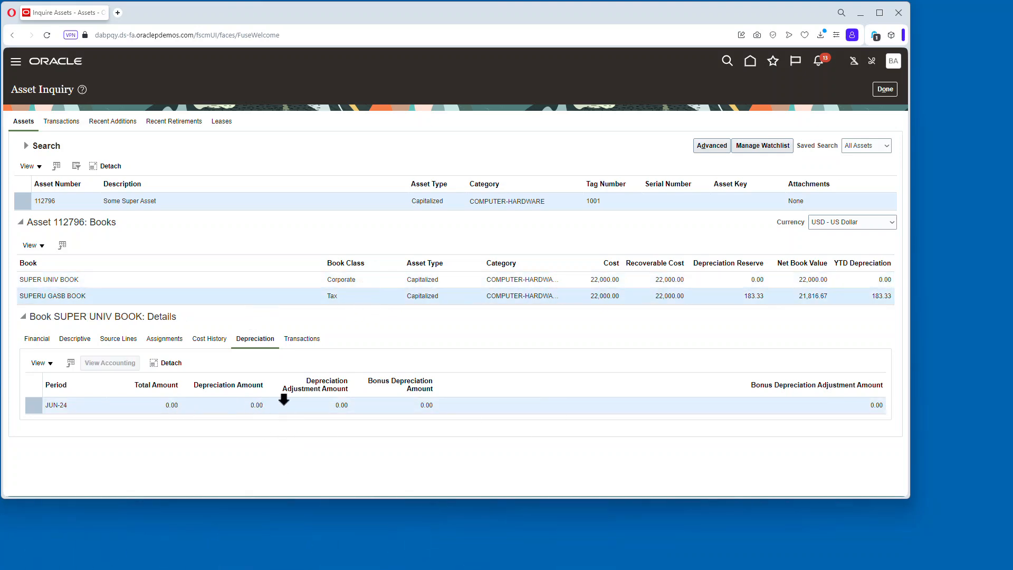
pyautogui.click(884, 89)
# Submit Create Accounting for SUPERU GASB BOOK in Final accounting mode with Detail report style.
pyautogui.click(899, 165)
pyautogui.click(813, 279)
pyautogui.click(217, 218)
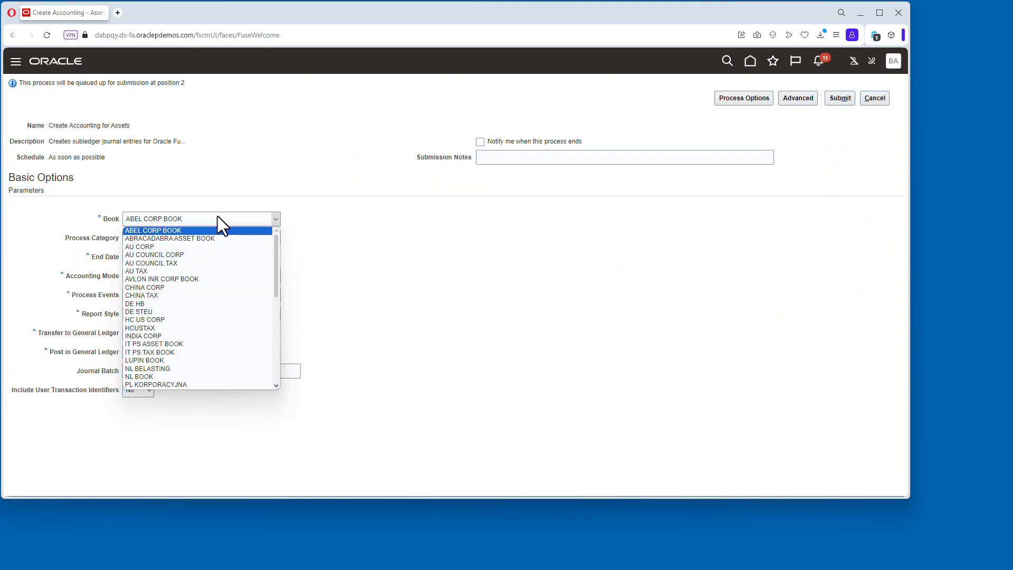
pyautogui.click(221, 303)
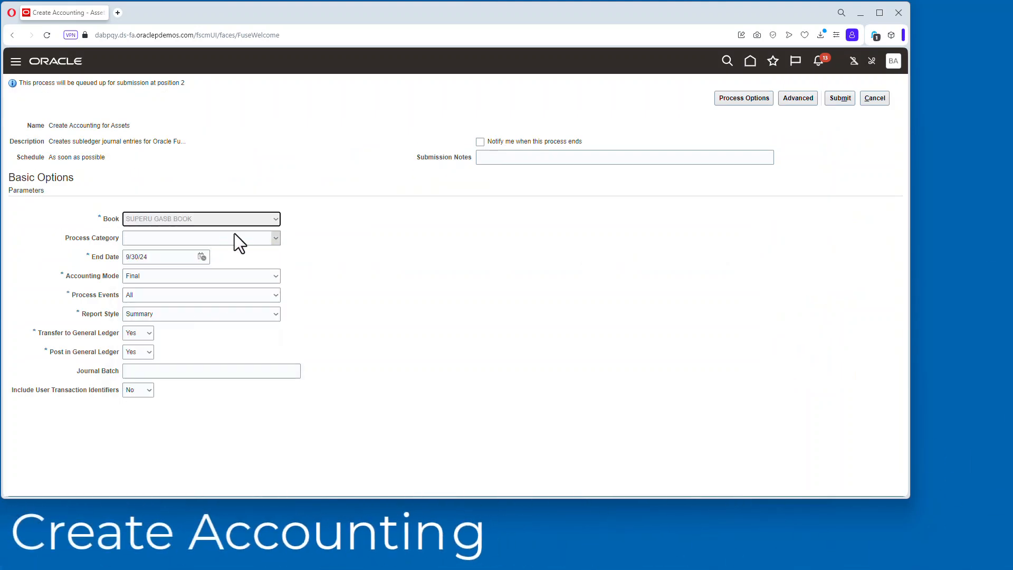
pyautogui.click(147, 315)
pyautogui.click(155, 331)
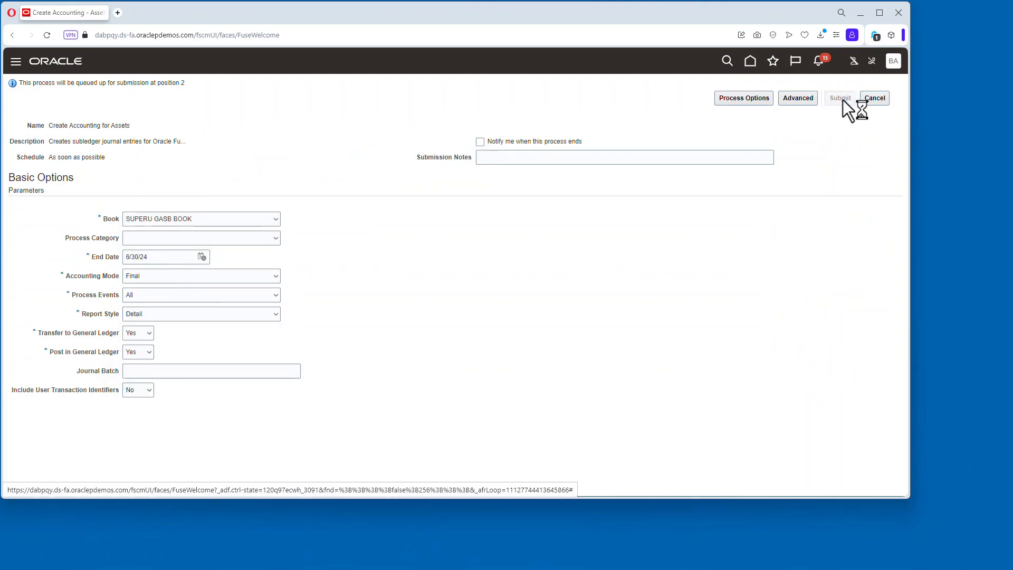
pyautogui.click(843, 99)
pyautogui.click(844, 170)
# Open Monitor Processes and refresh repeatedly to track the Create Accounting and journal posting processes.
pyautogui.click(772, 62)
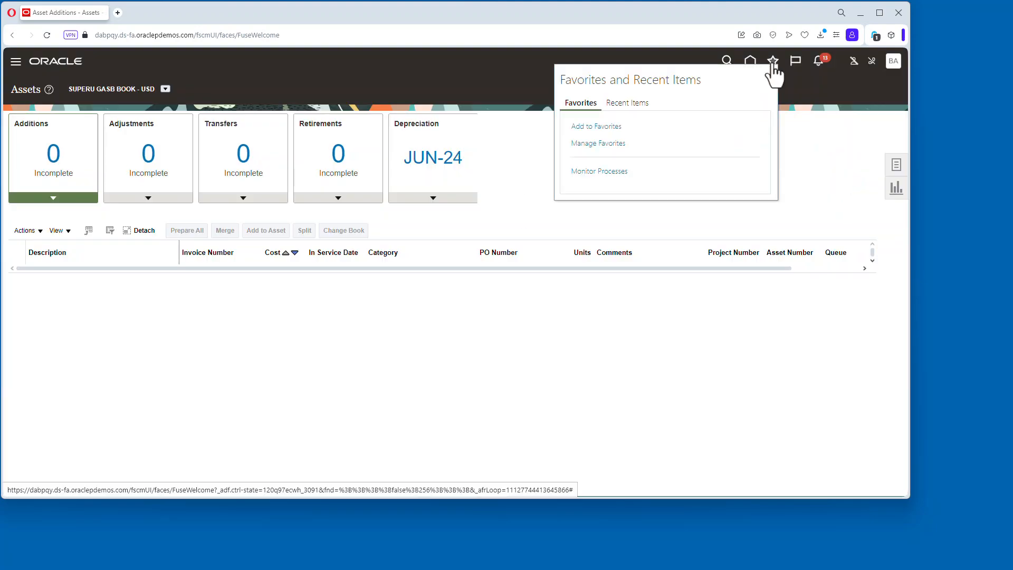
pyautogui.click(595, 172)
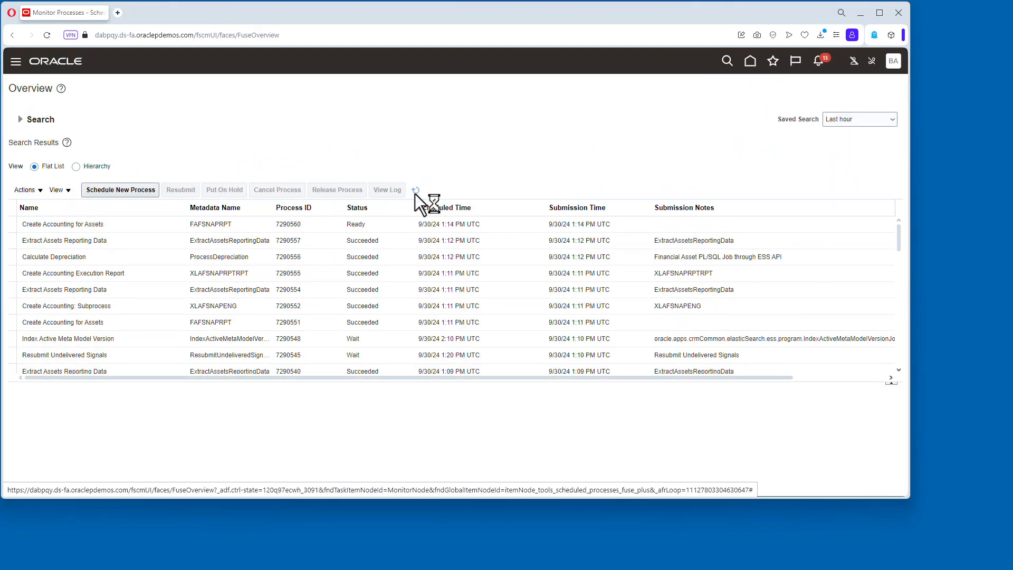
pyautogui.click(416, 190)
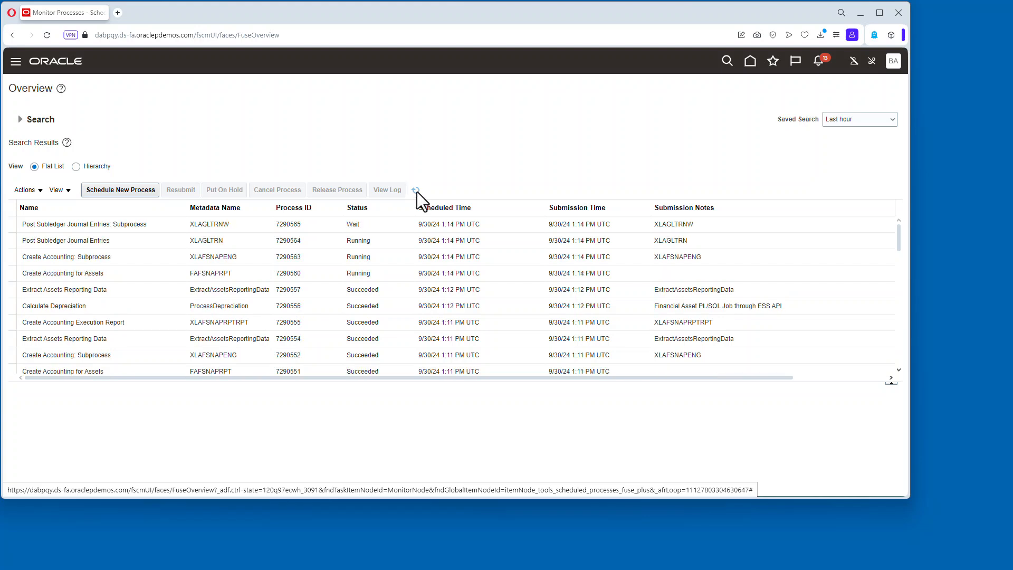
pyautogui.click(416, 190)
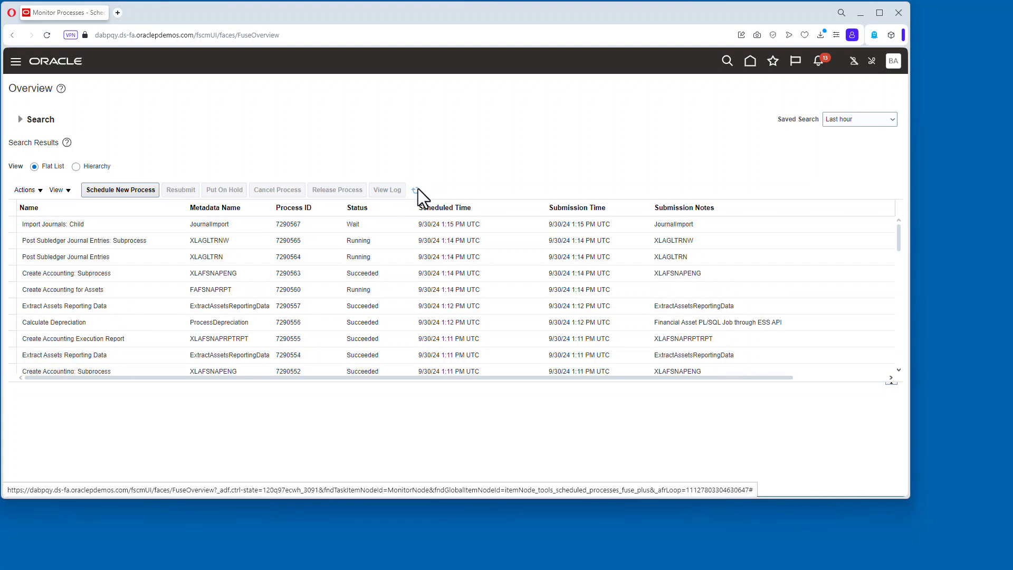
pyautogui.click(416, 190)
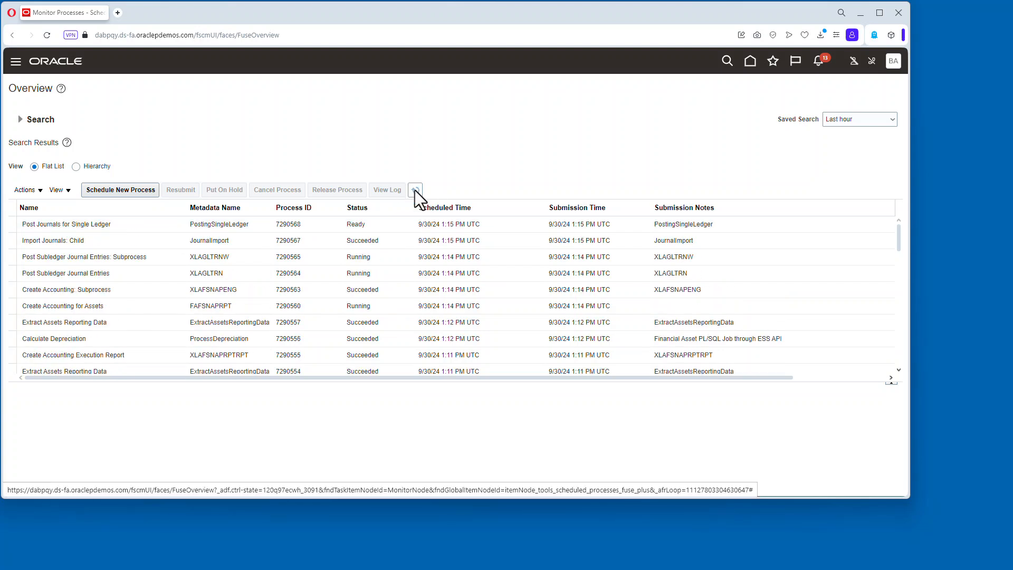
pyautogui.click(416, 190)
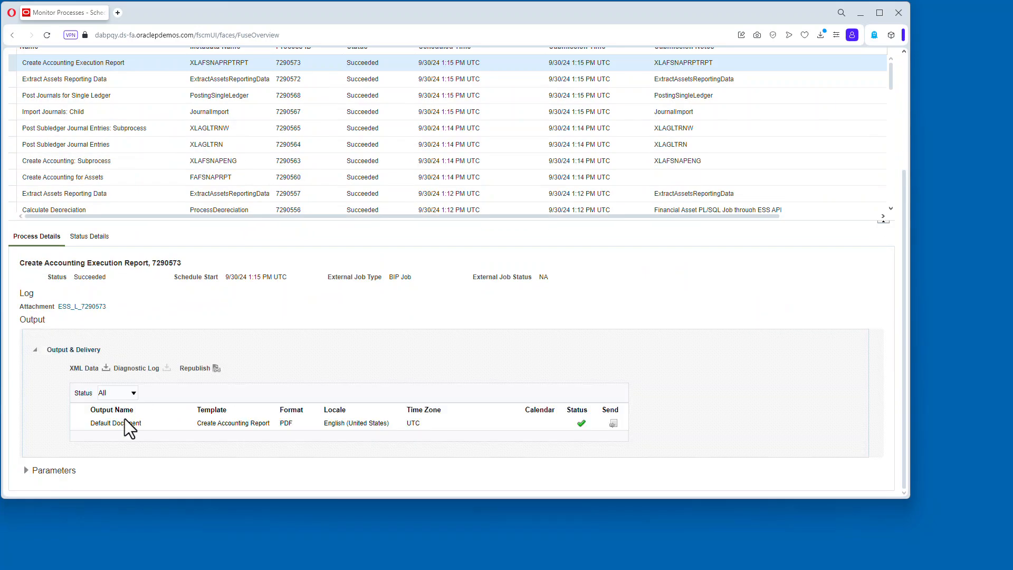
# Download the latest Create Accounting Execution Report output, review the PDF's journal entries, and close it.
pyautogui.click(125, 421)
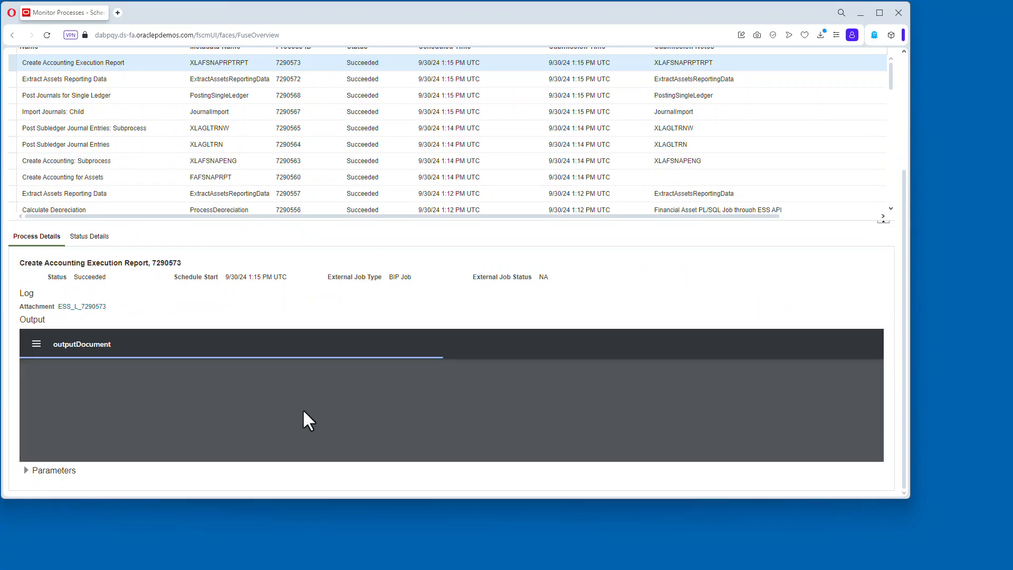
pyautogui.click(828, 344)
pyautogui.click(510, 382)
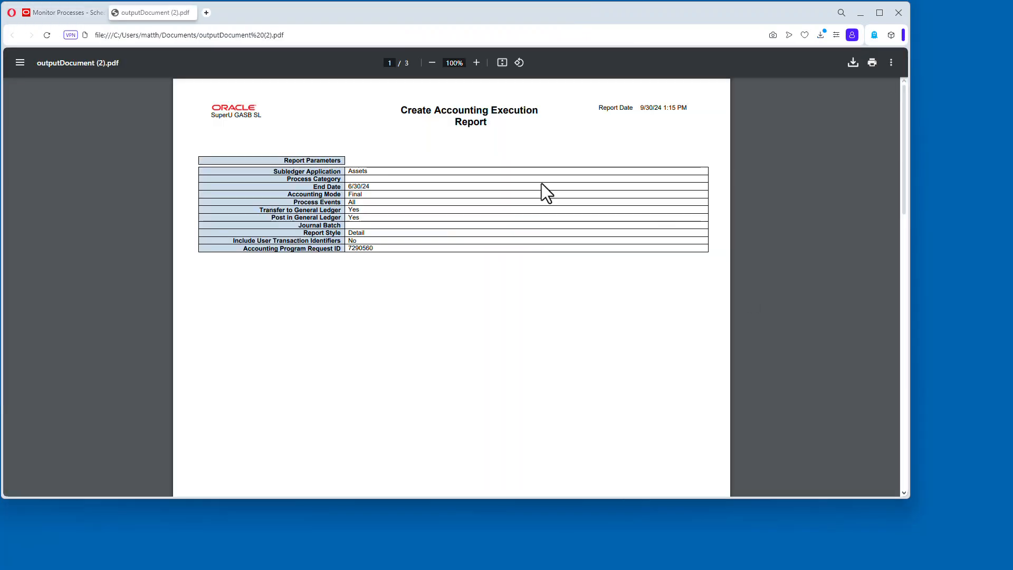
pyautogui.scroll(-8, 596, 201)
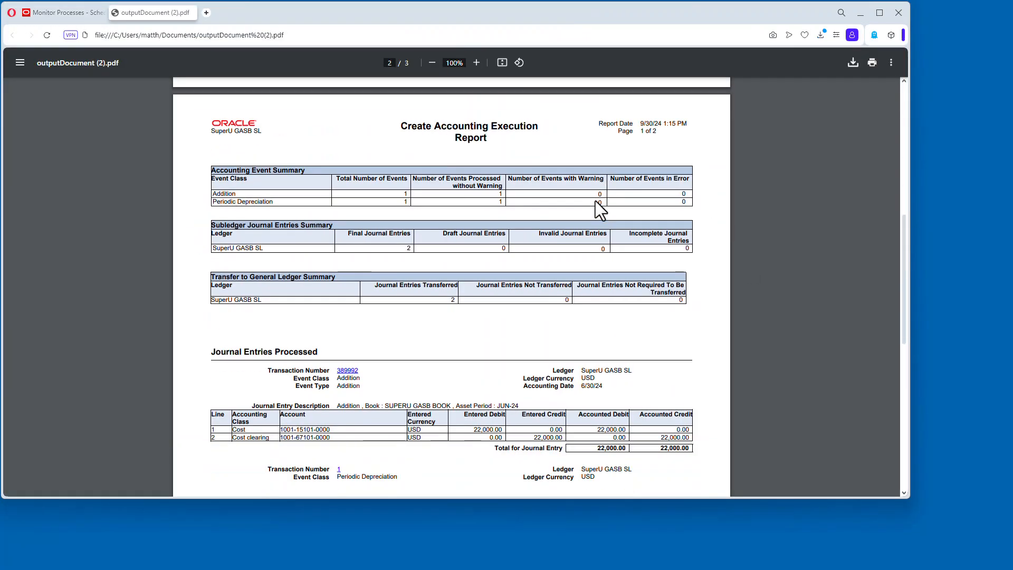
pyautogui.scroll(-3, 393, 274)
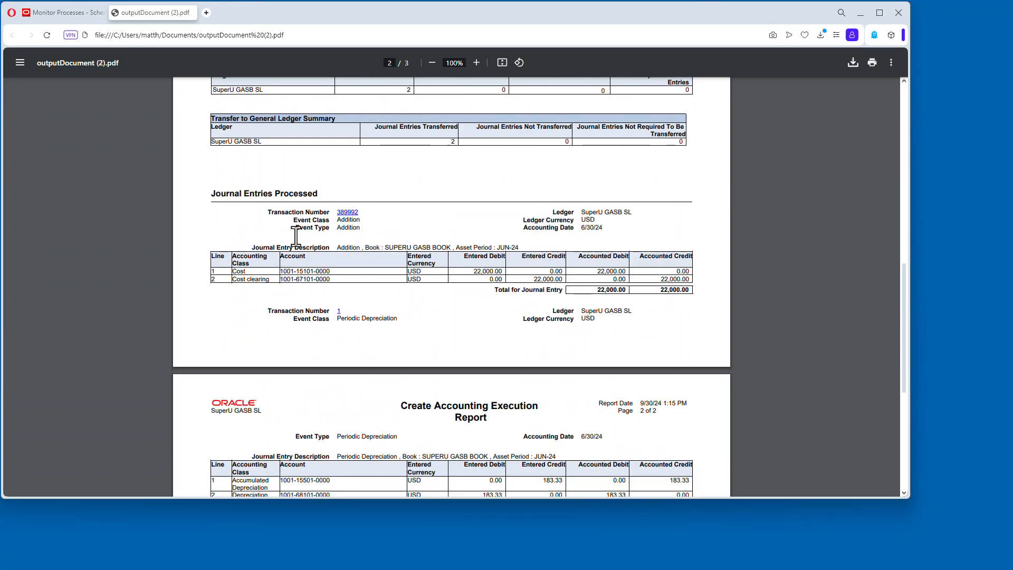
pyautogui.scroll(-4, 477, 282)
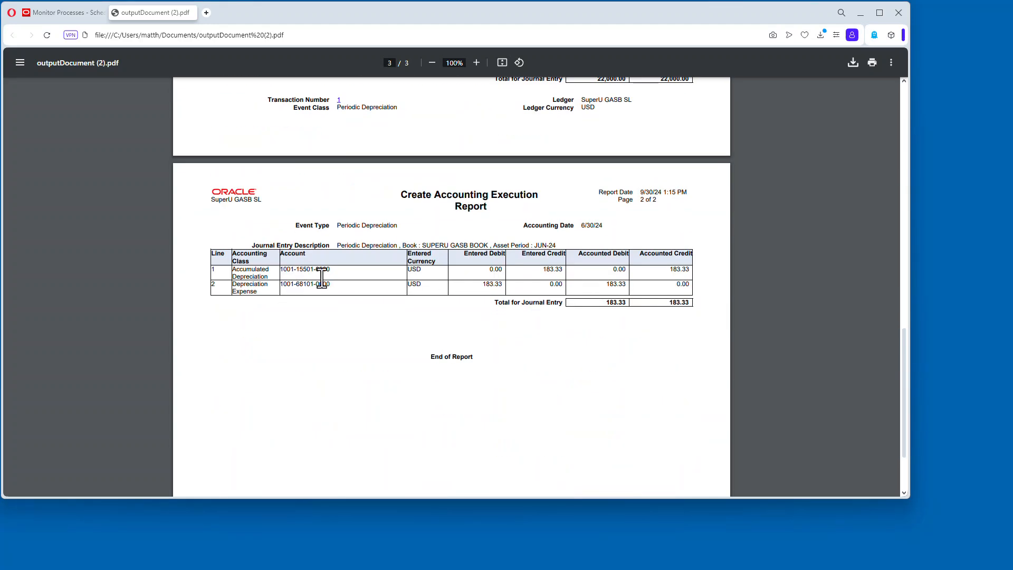
pyautogui.scroll(20, 441, 274)
pyautogui.click(190, 12)
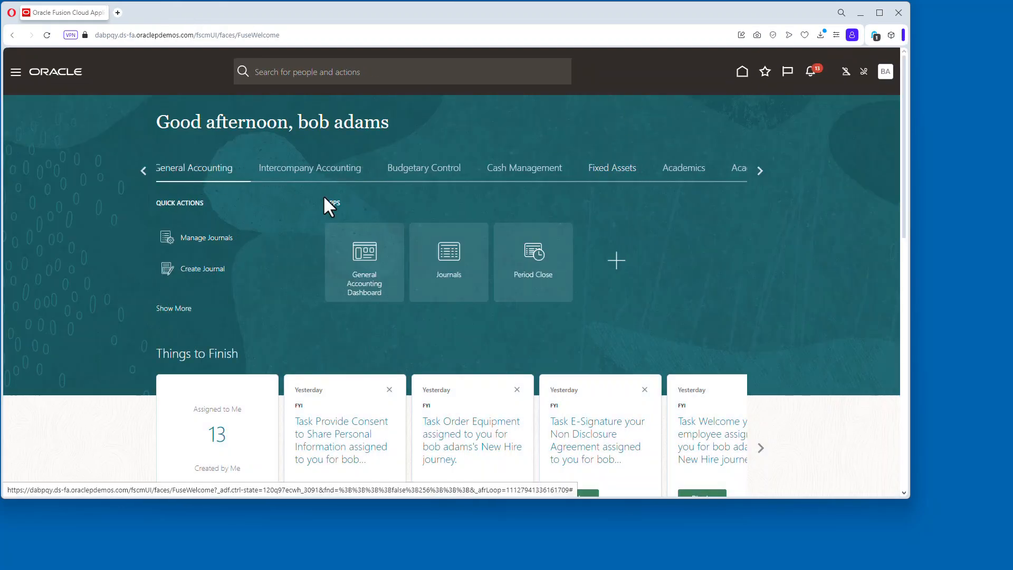
# Open Journals, switch the data access set to SuperU US, and search Manage Journals for Jun-24.
pyautogui.click(450, 259)
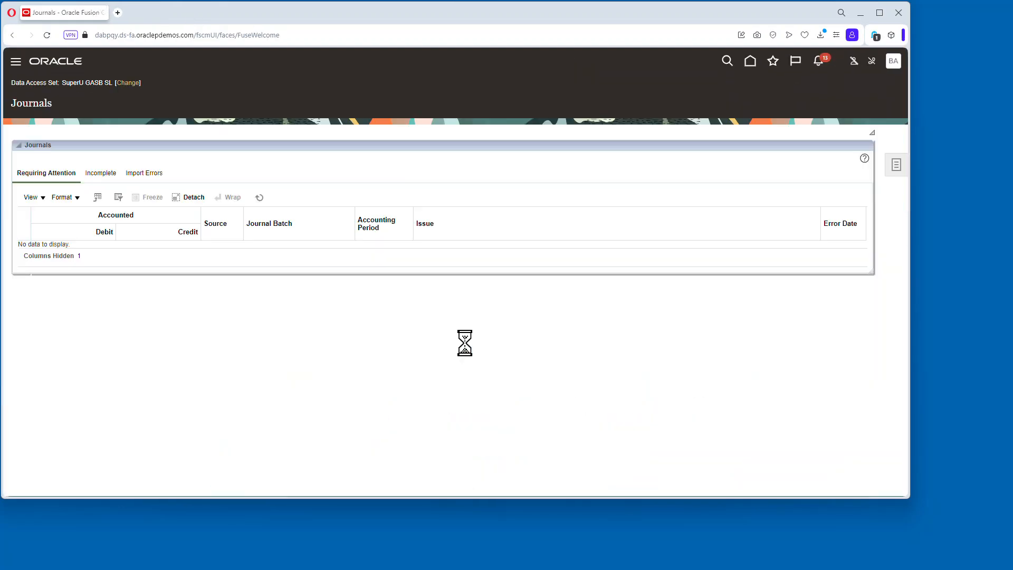
pyautogui.click(128, 83)
pyautogui.click(505, 269)
pyautogui.click(489, 289)
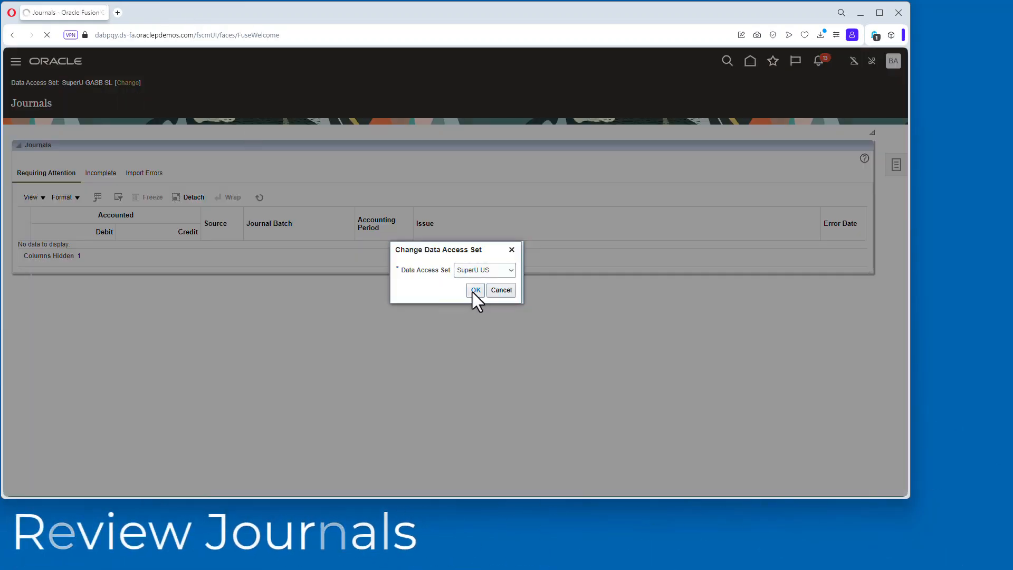
pyautogui.click(474, 292)
pyautogui.click(896, 164)
pyautogui.click(807, 98)
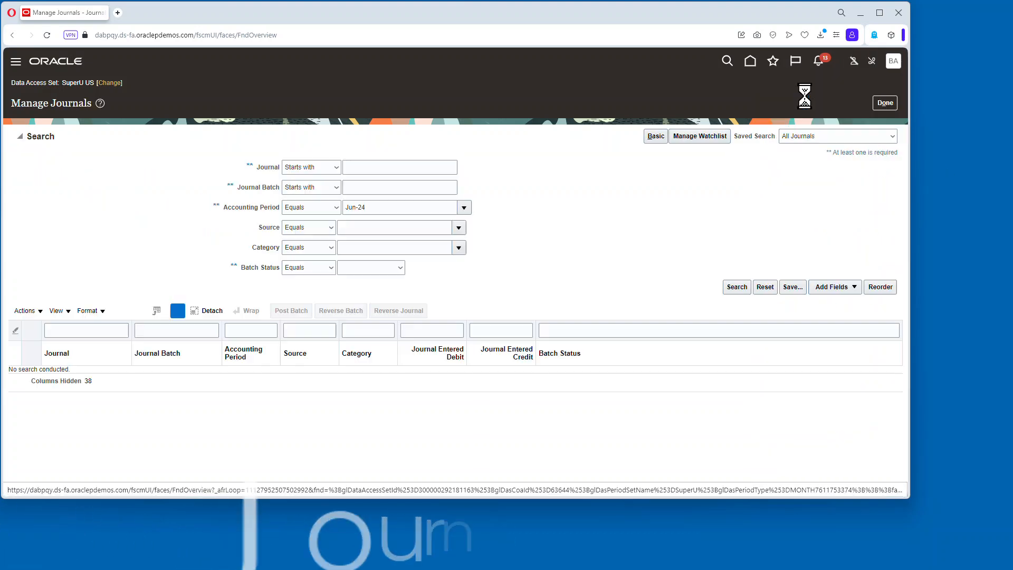
pyautogui.click(723, 284)
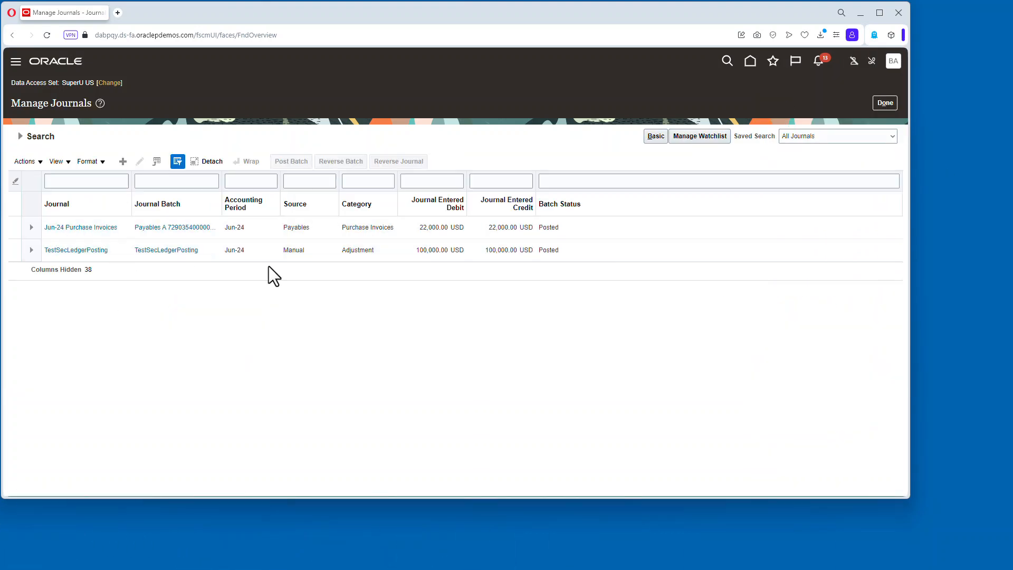
# Switch the data access set to SuperU GASB SL and search its Jun-24 journals.
pyautogui.click(109, 83)
pyautogui.click(510, 270)
pyautogui.click(490, 284)
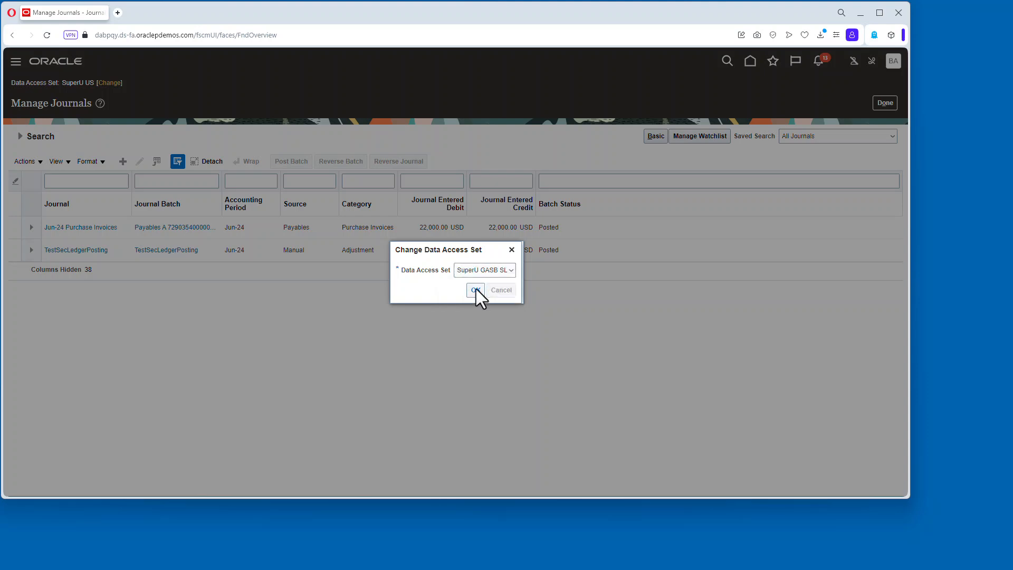
pyautogui.click(475, 291)
pyautogui.click(728, 284)
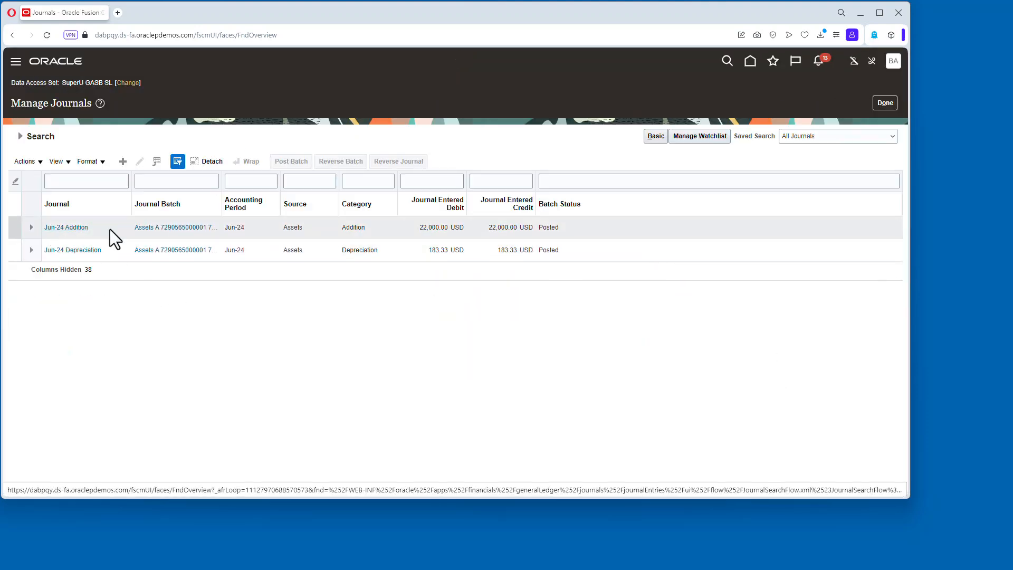
# Review the lines of the Jun-24 Addition and Jun-24 Depreciation journals and return to the home page.
pyautogui.click(79, 228)
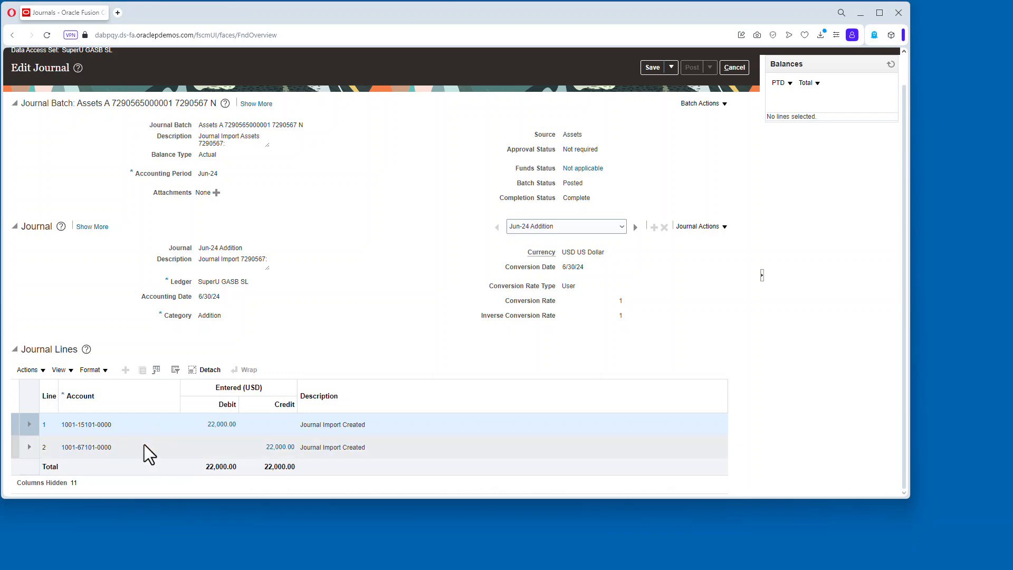
pyautogui.click(740, 71)
pyautogui.click(79, 250)
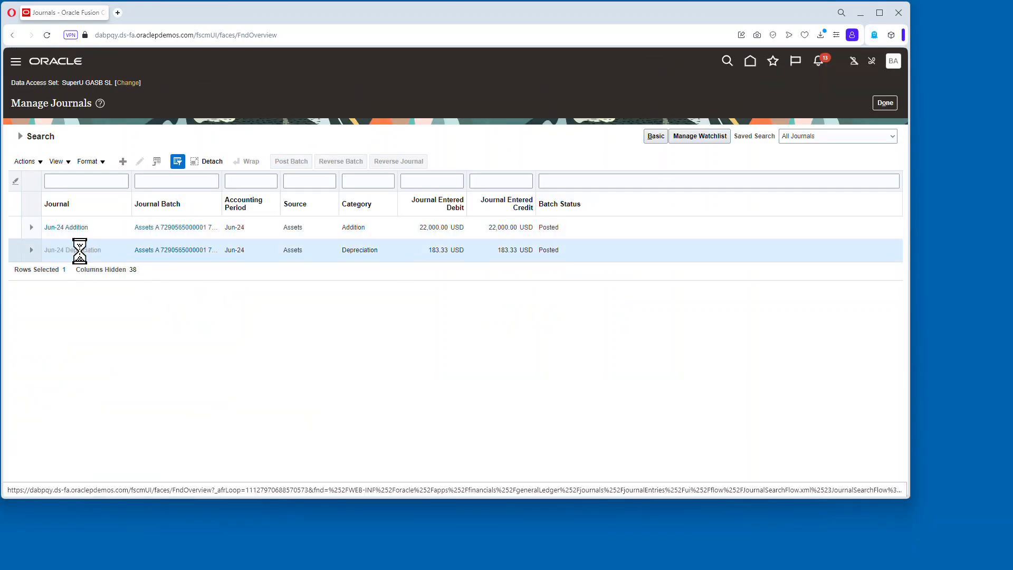
pyautogui.scroll(-1, 372, 363)
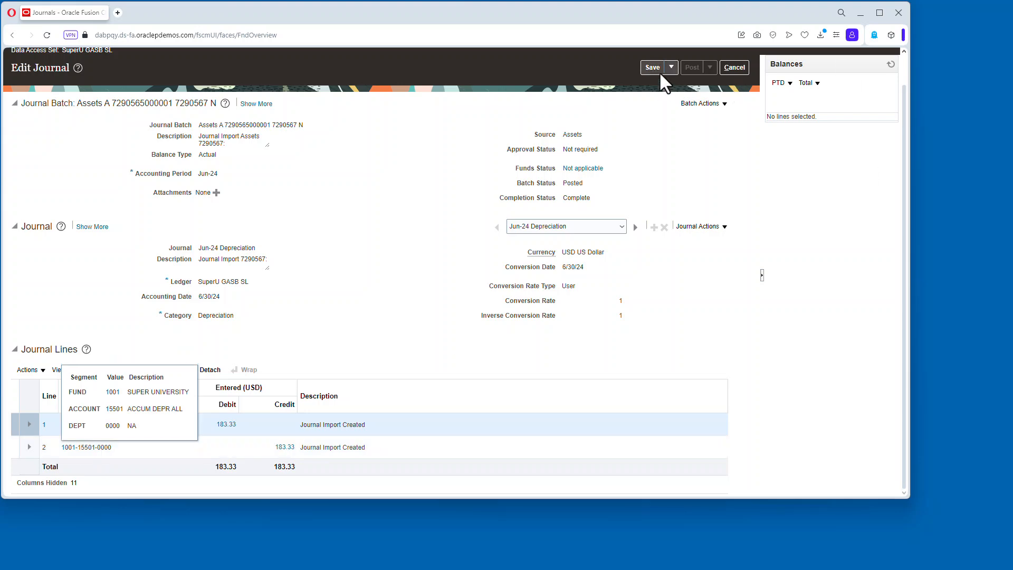
pyautogui.click(734, 67)
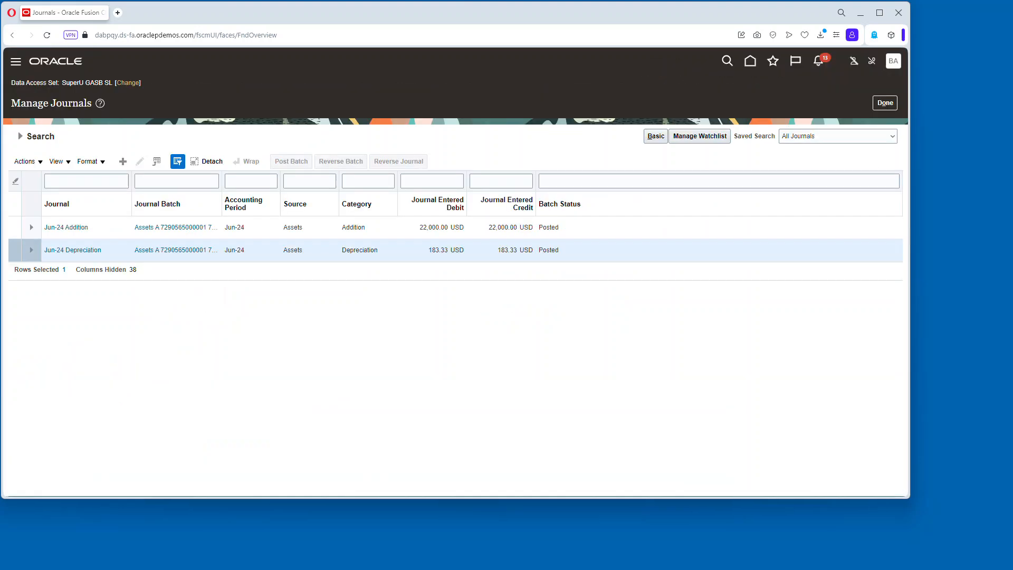
pyautogui.click(749, 61)
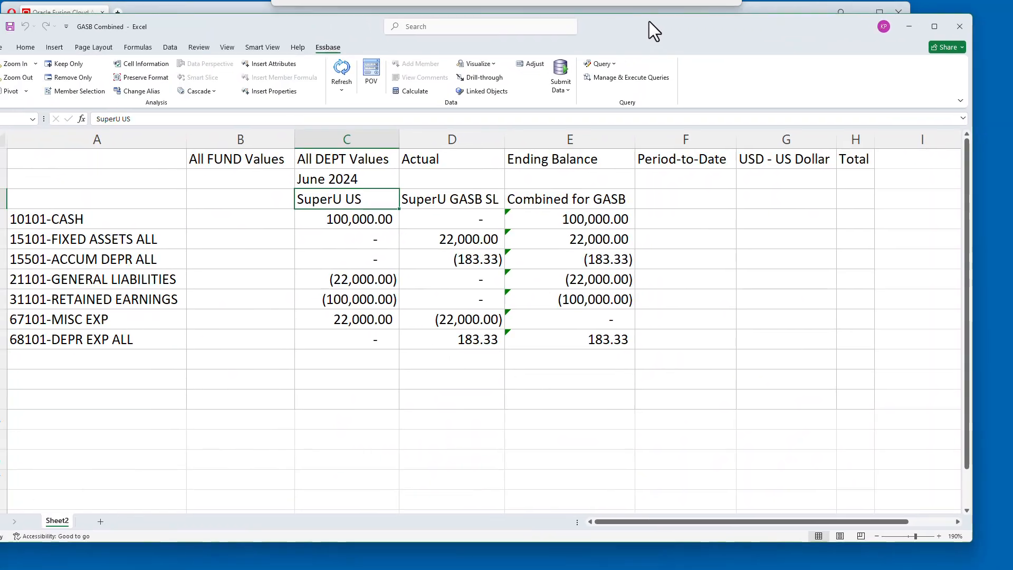
# Switch to the GASB Combined workbook in Excel and refresh its Essbase data.
pyautogui.moveTo(649, 21)
pyautogui.mouseDown()
pyautogui.moveTo(688, 14)
pyautogui.moveTo(665, 14)
pyautogui.mouseUp()
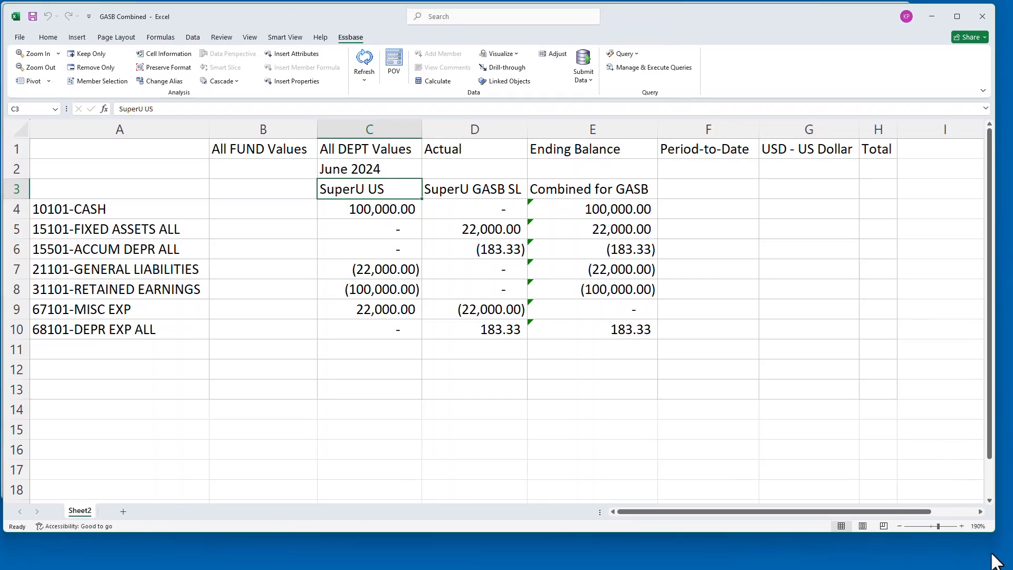
pyautogui.moveTo(994, 529); pyautogui.dragTo(917, 498)
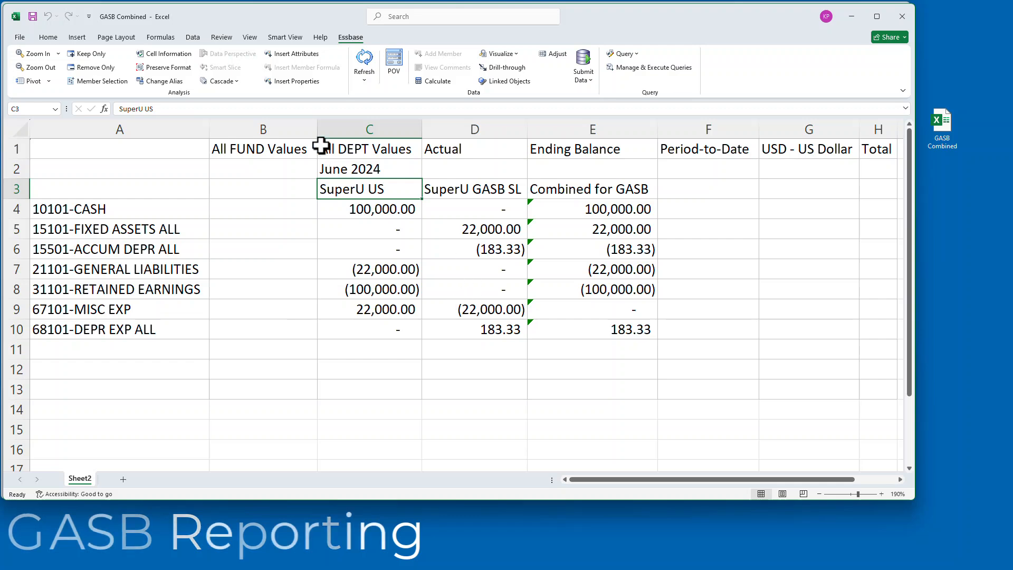
pyautogui.click(359, 68)
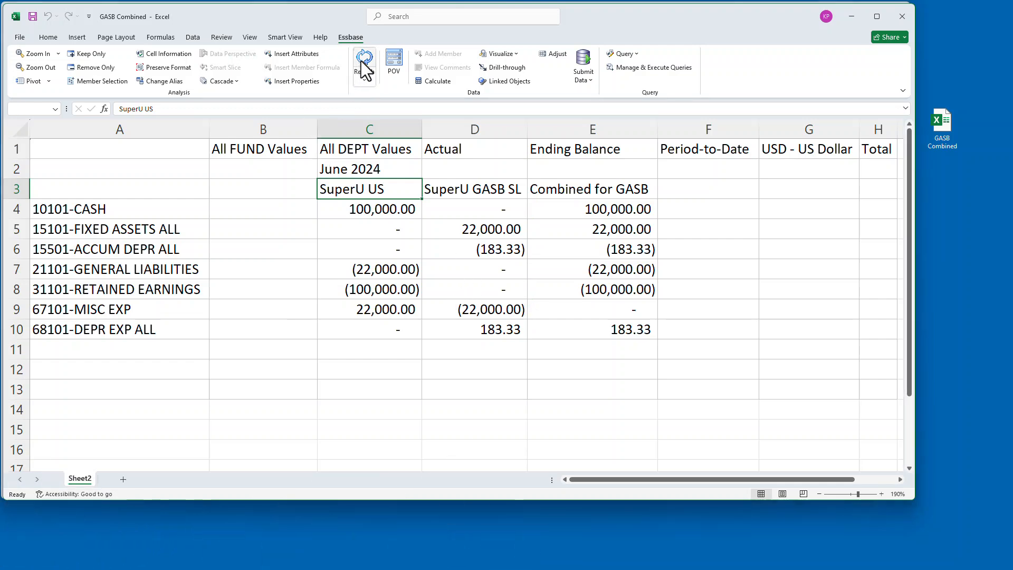
# Examine the ledger member selection and the combined GASB balances, selecting each ledger's column of amounts.
pyautogui.click(115, 81)
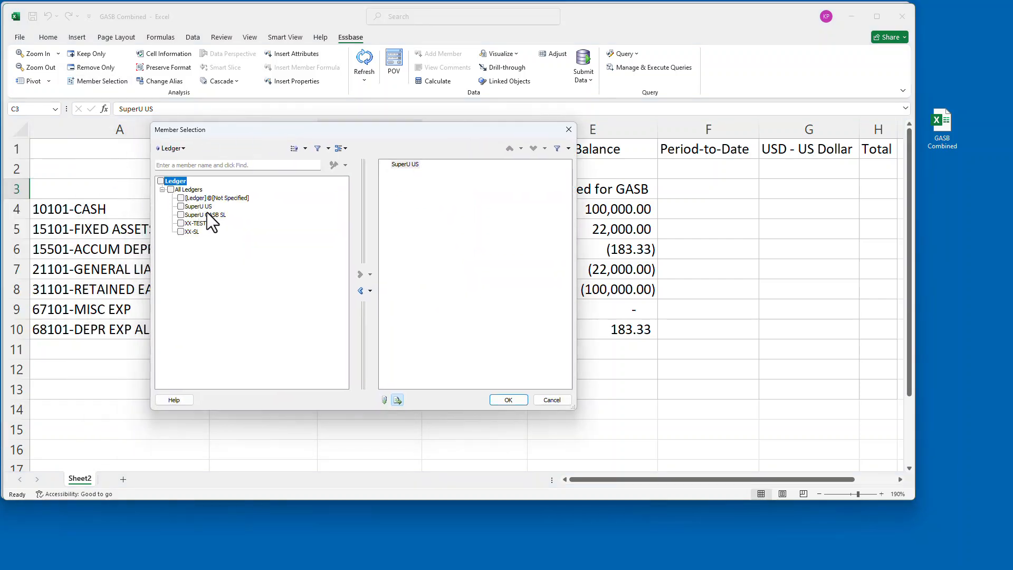
pyautogui.click(562, 401)
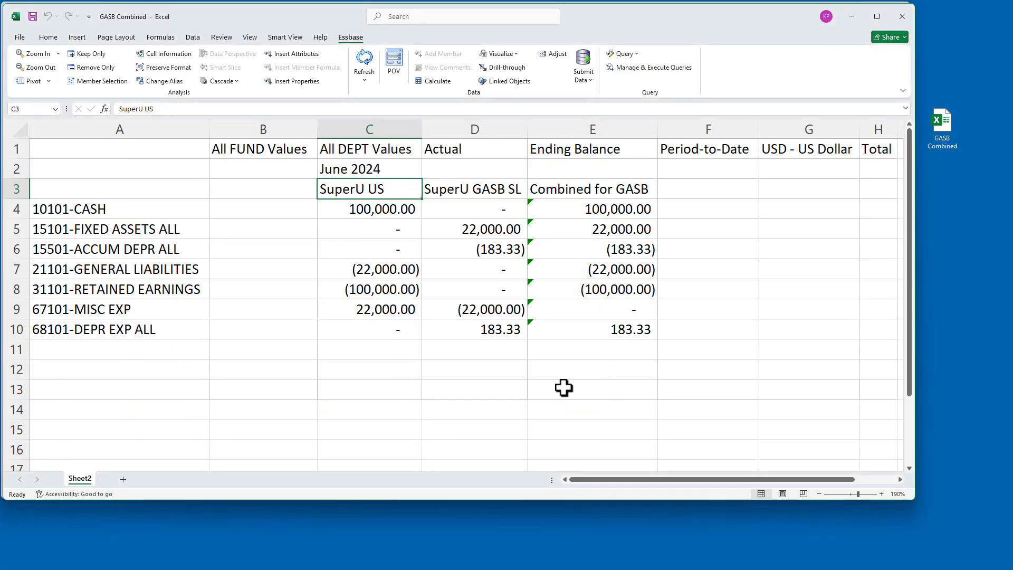
pyautogui.click(601, 194)
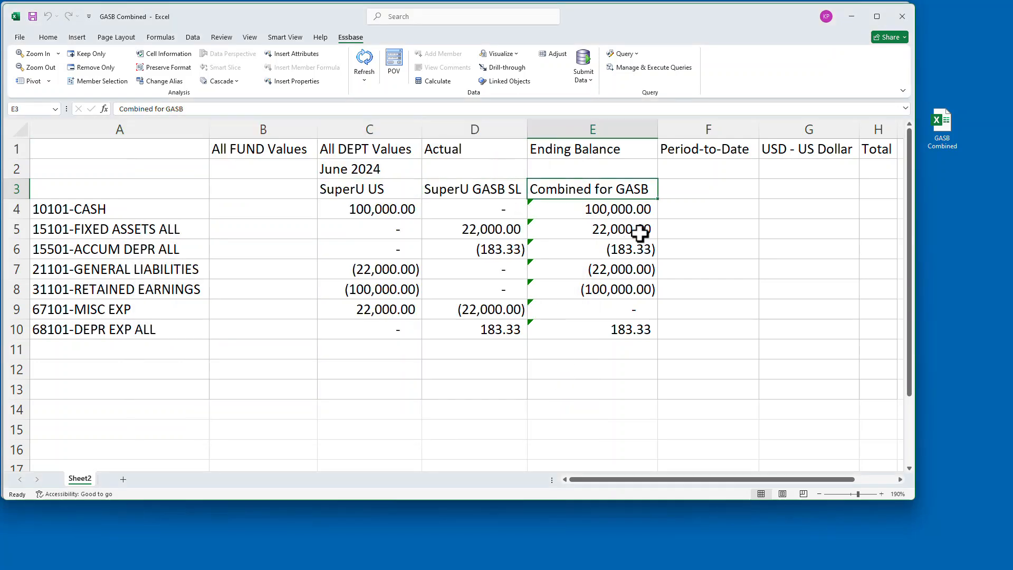
pyautogui.click(615, 211)
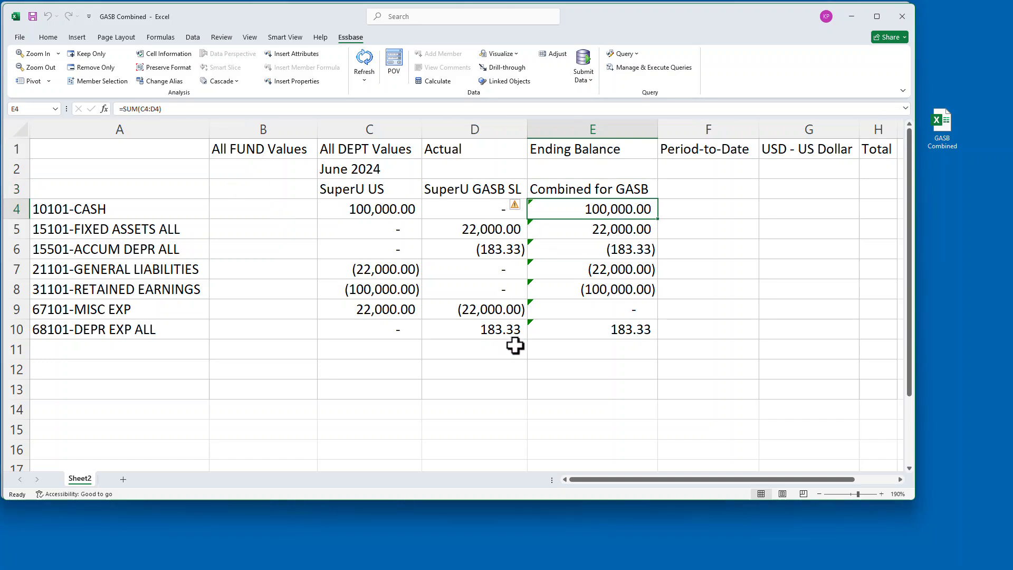
pyautogui.moveTo(361, 193); pyautogui.dragTo(364, 336)
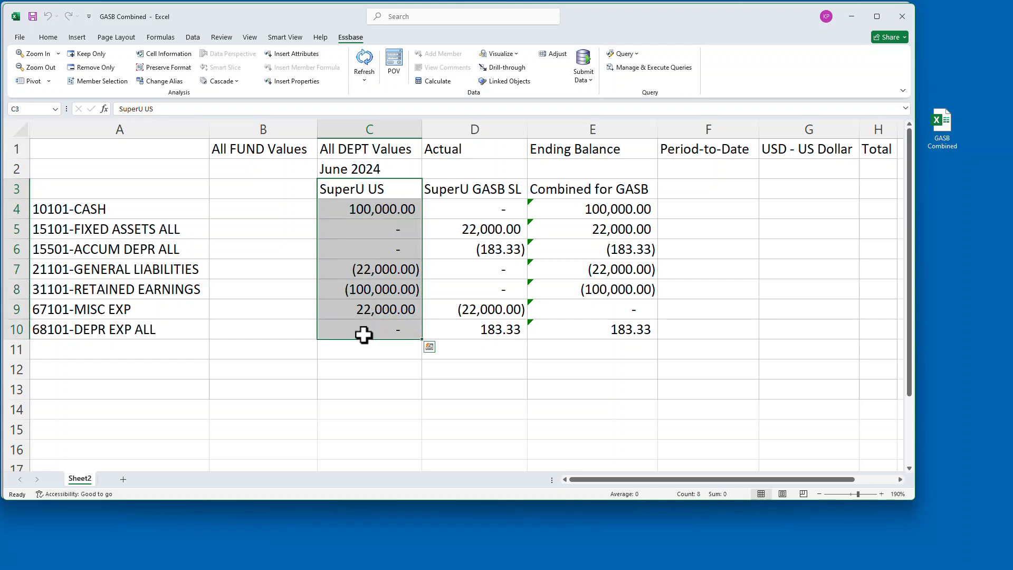
pyautogui.moveTo(507, 186); pyautogui.dragTo(502, 329)
pyautogui.moveTo(627, 193); pyautogui.dragTo(634, 323)
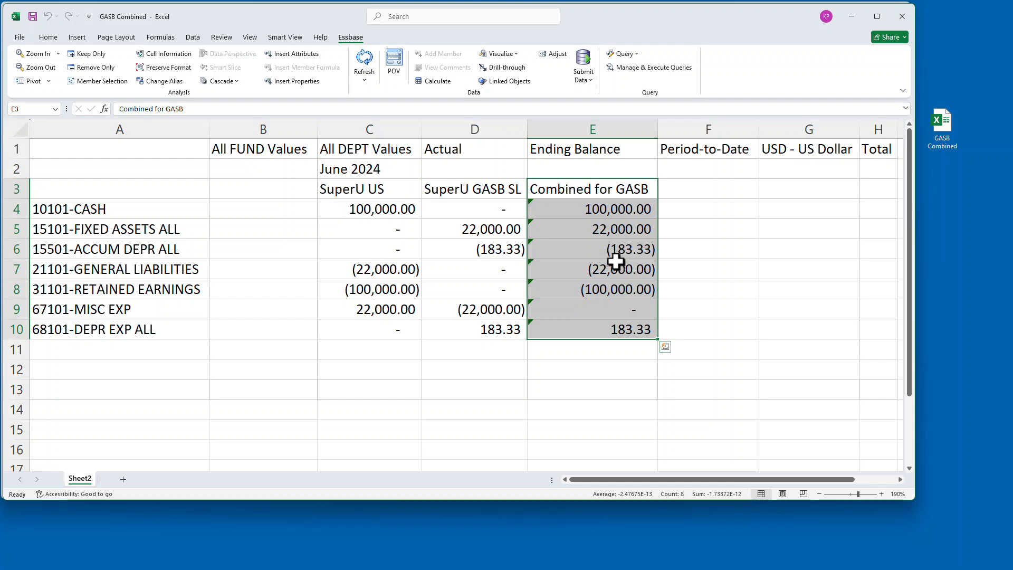
pyautogui.click(104, 209)
pyautogui.click(161, 230)
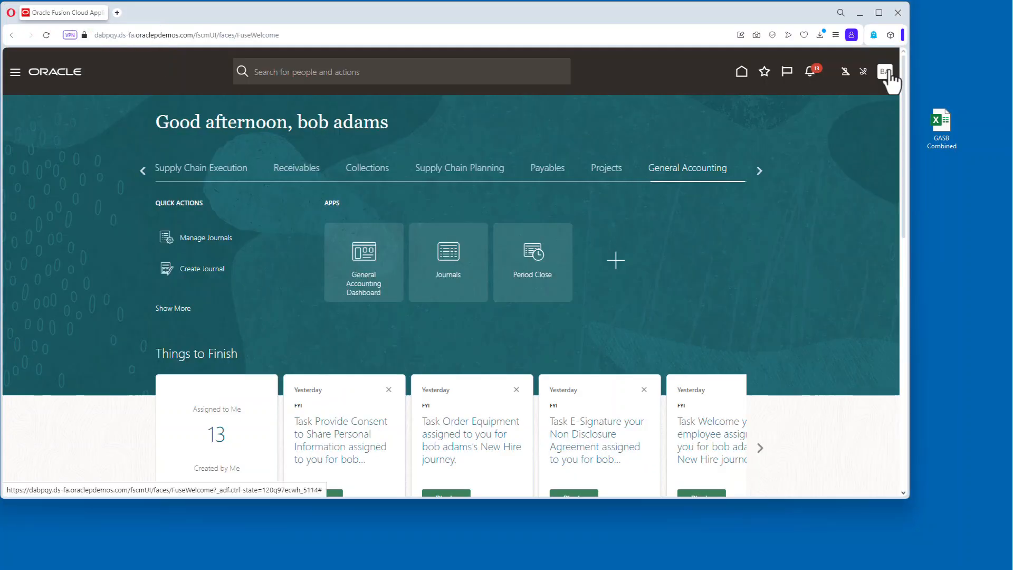
# Create a chart of accounts mapping in Setup named Consolidation for GASB Map, using the same text as its description.
pyautogui.click(885, 72)
pyautogui.click(733, 231)
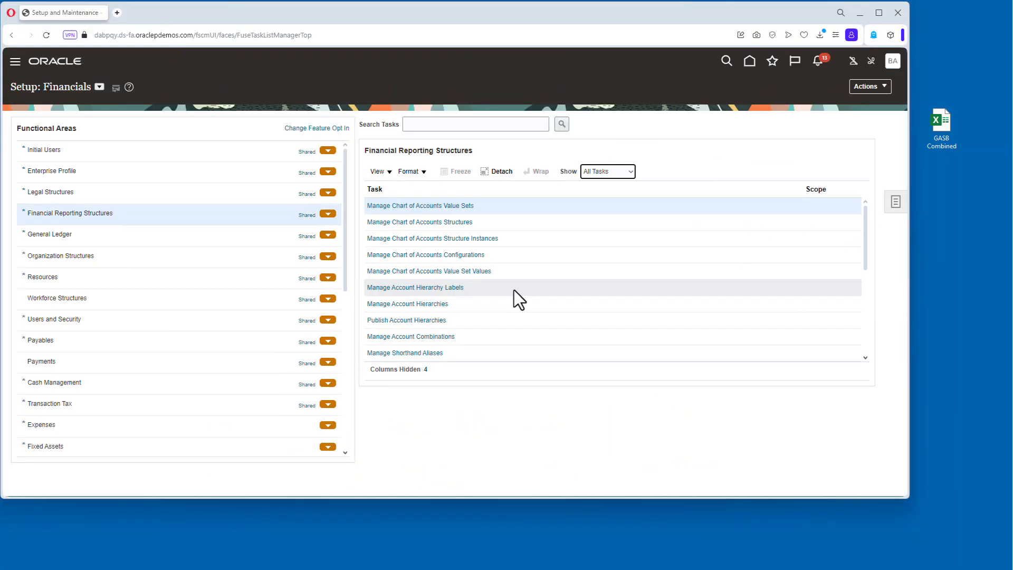
pyautogui.scroll(-5, 514, 293)
pyautogui.click(402, 297)
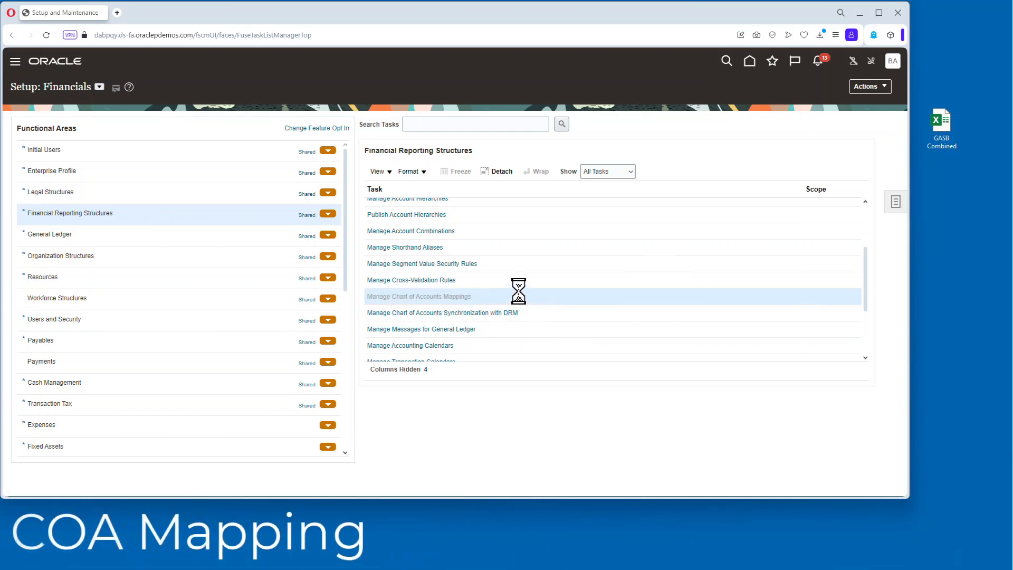
pyautogui.click(85, 130)
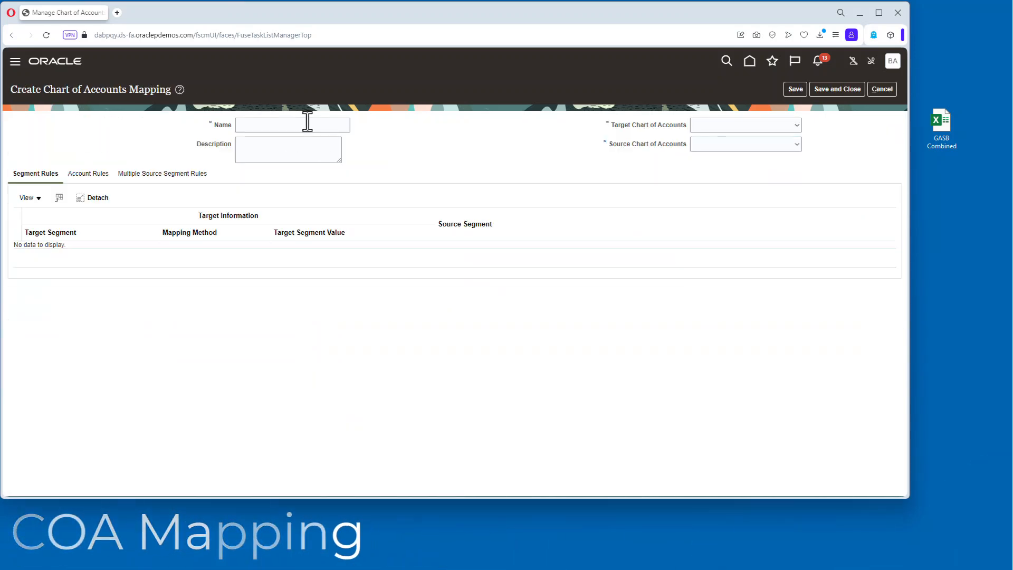
pyautogui.click(283, 124)
pyautogui.write('Cons')
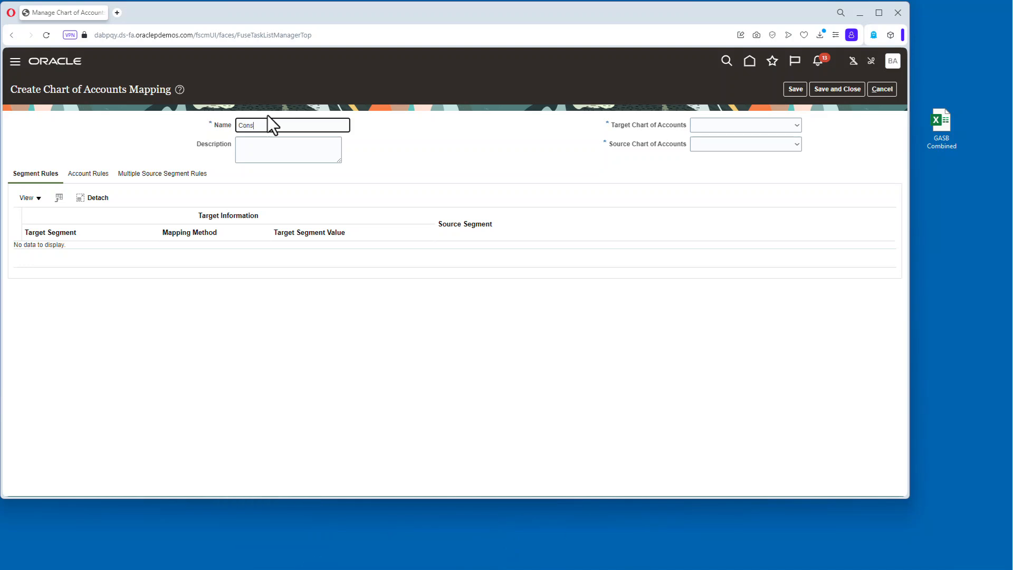
pyautogui.write('olidation for GASB Map')
pyautogui.press('Tab')
pyautogui.hotkey('shift', 'Tab')
pyautogui.hotkey('ctrl', 'c')
pyautogui.click(321, 153)
pyautogui.hotkey('ctrl', 'v')
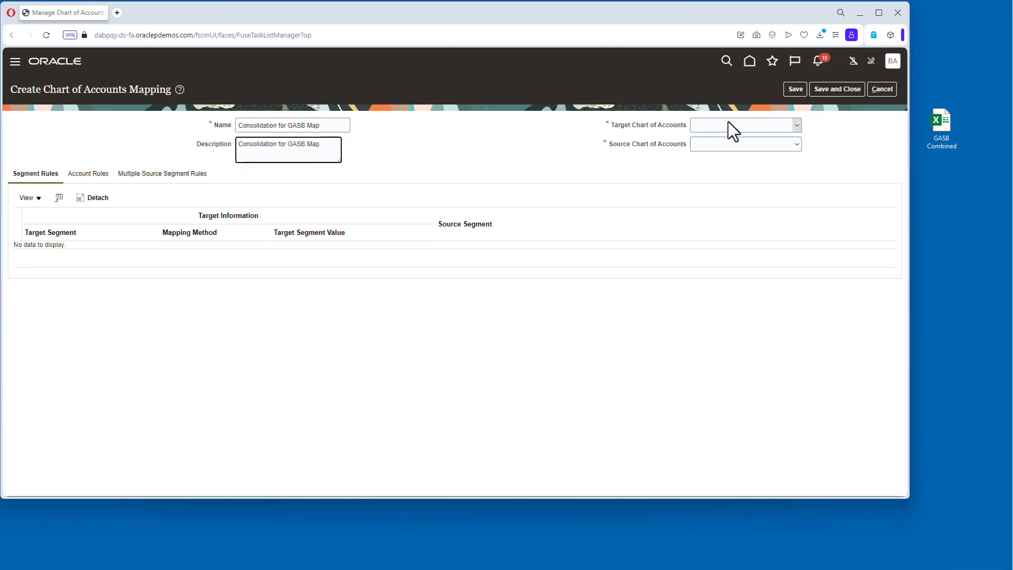
# Set both the mapping's target and source charts of accounts to SuperU.
pyautogui.click(728, 124)
pyautogui.press('s')
pyautogui.scroll(-5, 797, 293)
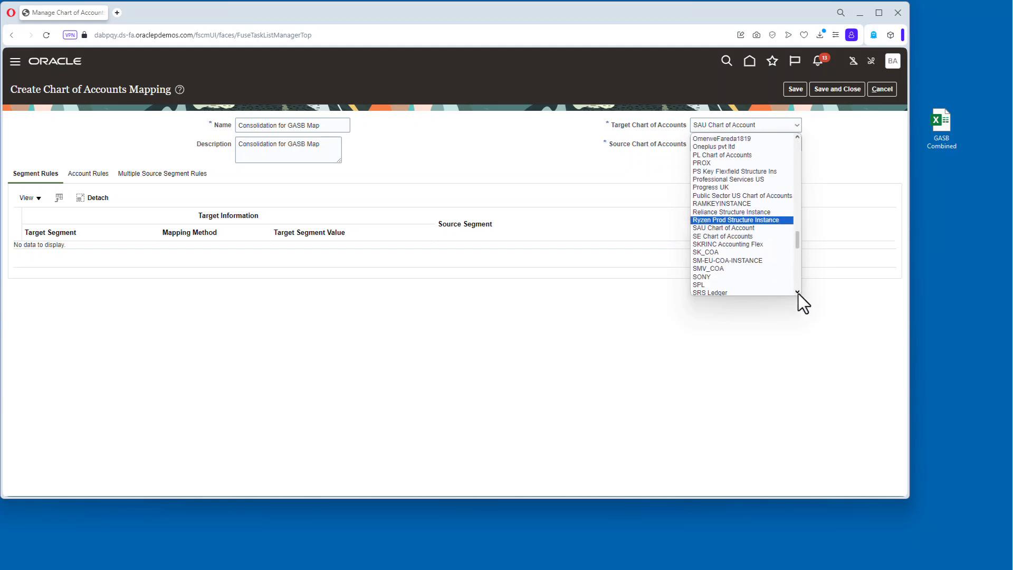
pyautogui.click(720, 214)
pyautogui.click(728, 143)
pyautogui.press('u')
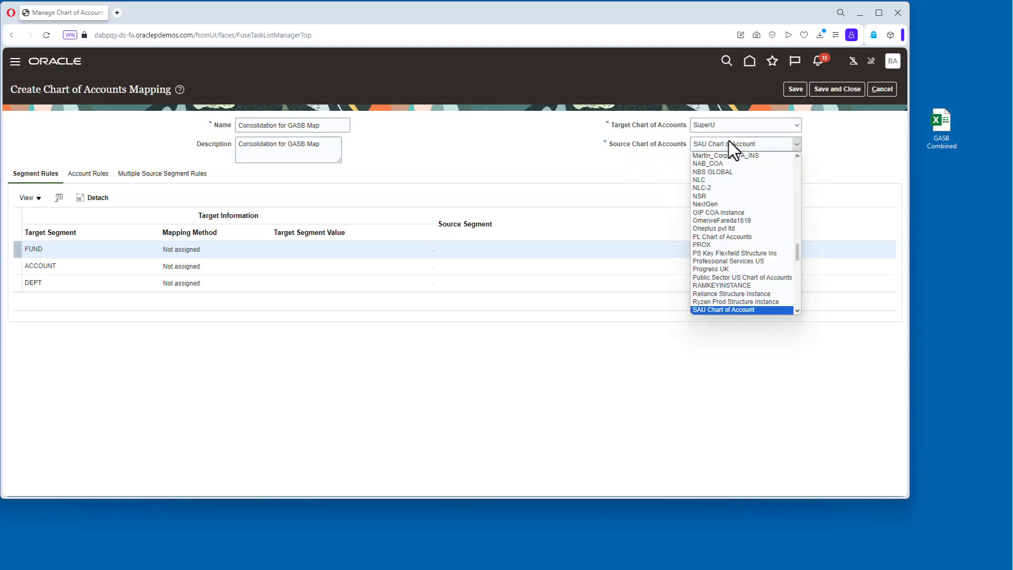
pyautogui.scroll(4, 738, 174)
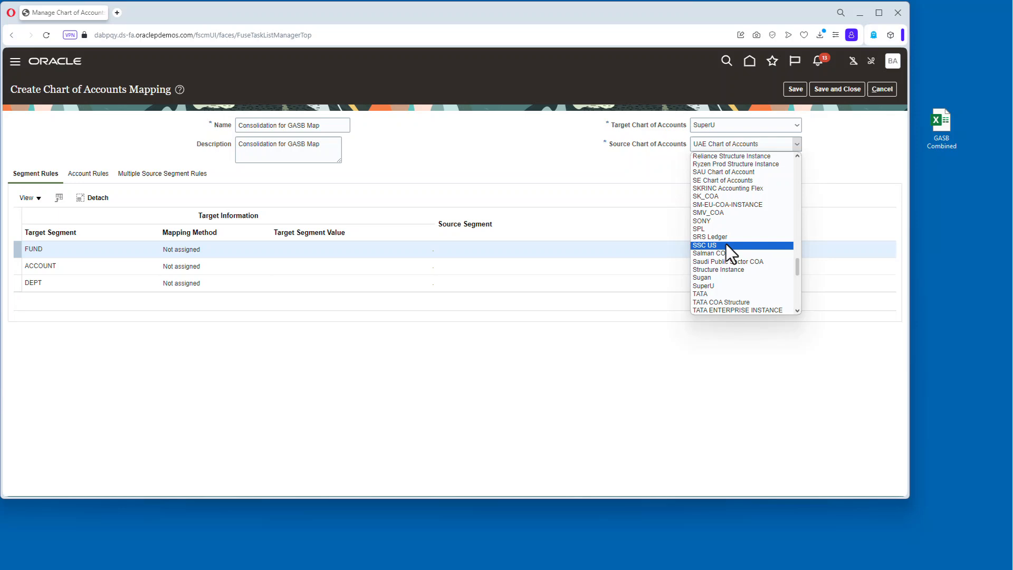
pyautogui.click(722, 274)
# Map the FUND and ACCOUNT segments with Copy value from source, using the matching source segments.
pyautogui.click(210, 250)
pyautogui.click(257, 253)
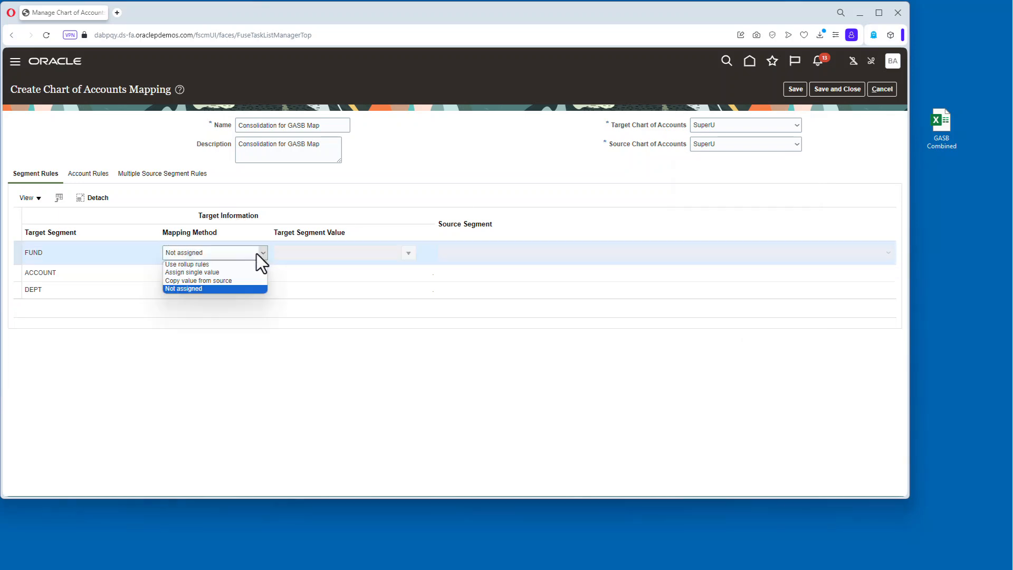
pyautogui.click(226, 281)
pyautogui.click(467, 252)
pyautogui.click(470, 262)
pyautogui.click(242, 268)
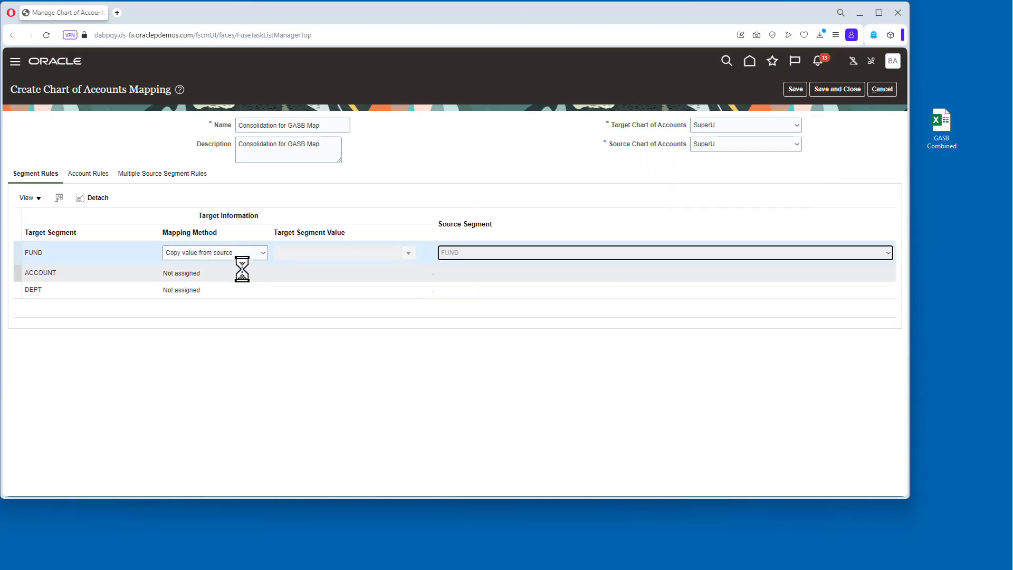
pyautogui.click(246, 272)
pyautogui.click(242, 297)
pyautogui.click(457, 269)
pyautogui.click(464, 283)
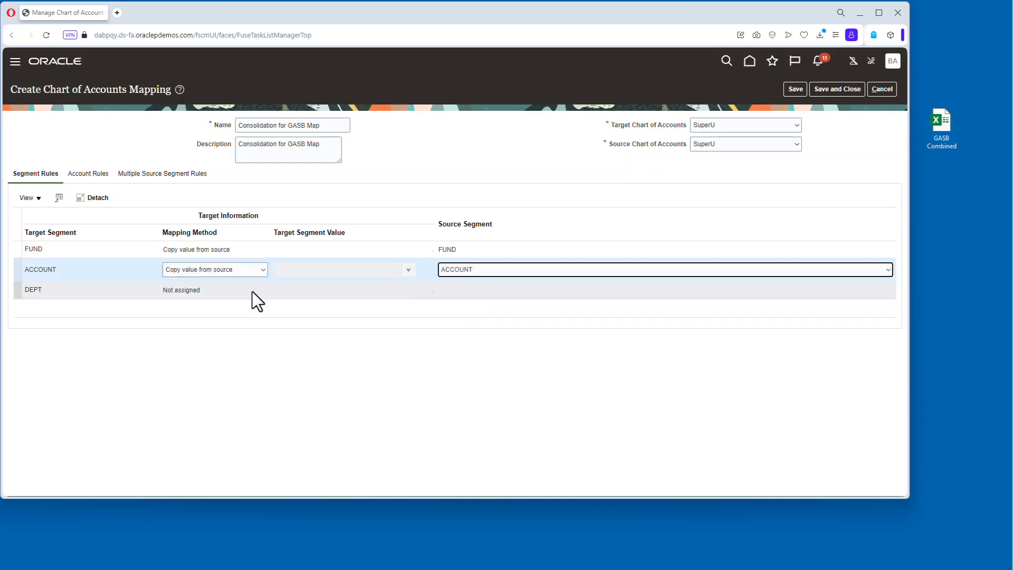
# Map the DEPT segment with Copy value from source from the DEPT source segment and save the mapping.
pyautogui.click(253, 293)
pyautogui.click(242, 286)
pyautogui.click(211, 314)
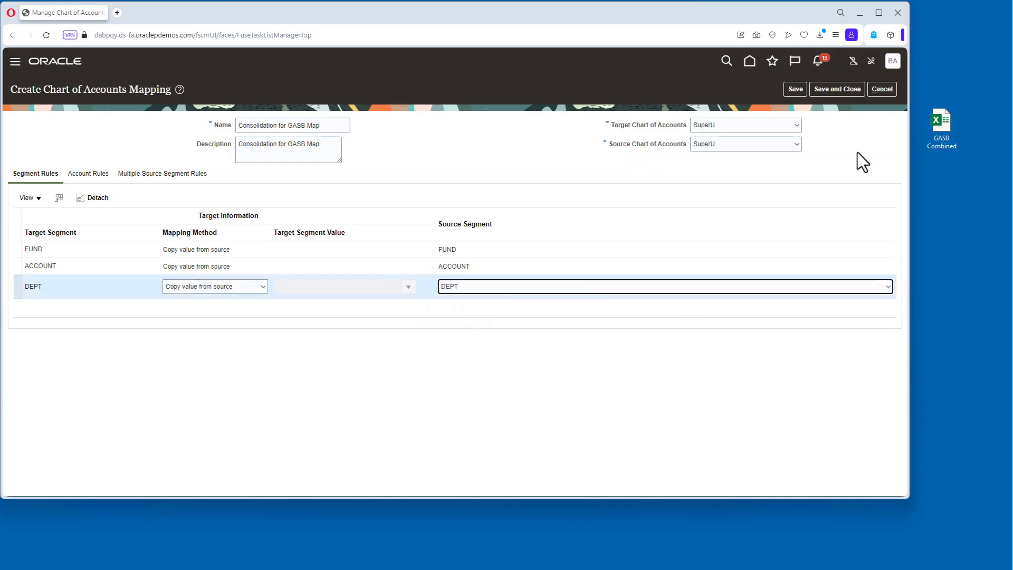
pyautogui.click(837, 88)
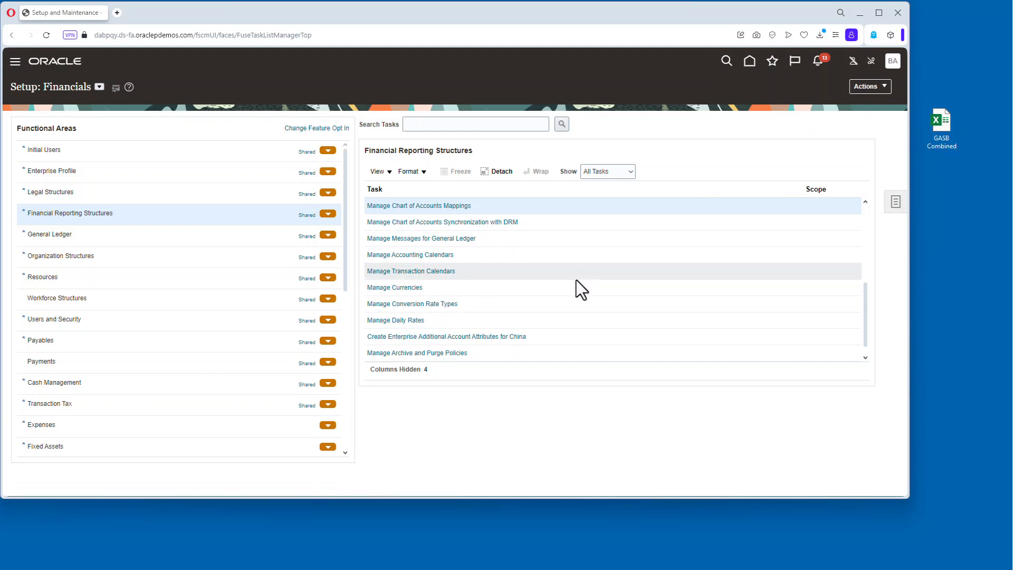
# Create a primary ledger named GASB Consolidation Ledger with the same text as its description.
pyautogui.click(150, 234)
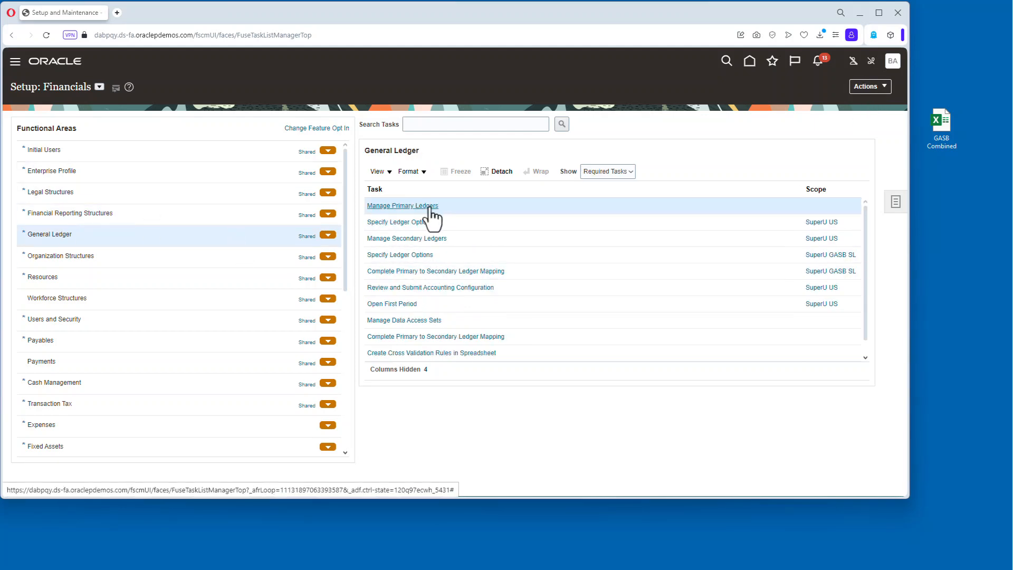
pyautogui.click(419, 205)
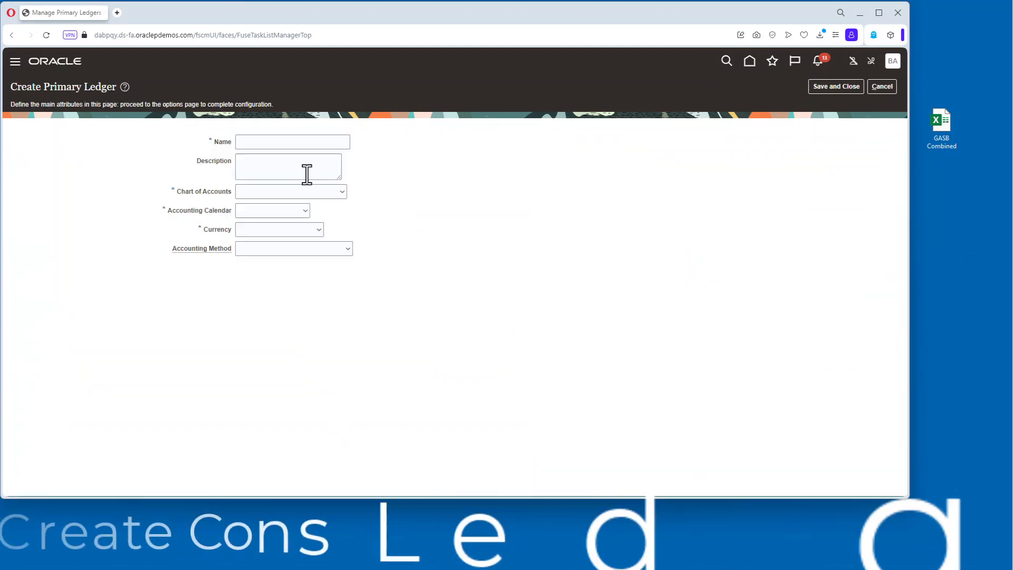
pyautogui.write('GASB Consolidation Ledger')
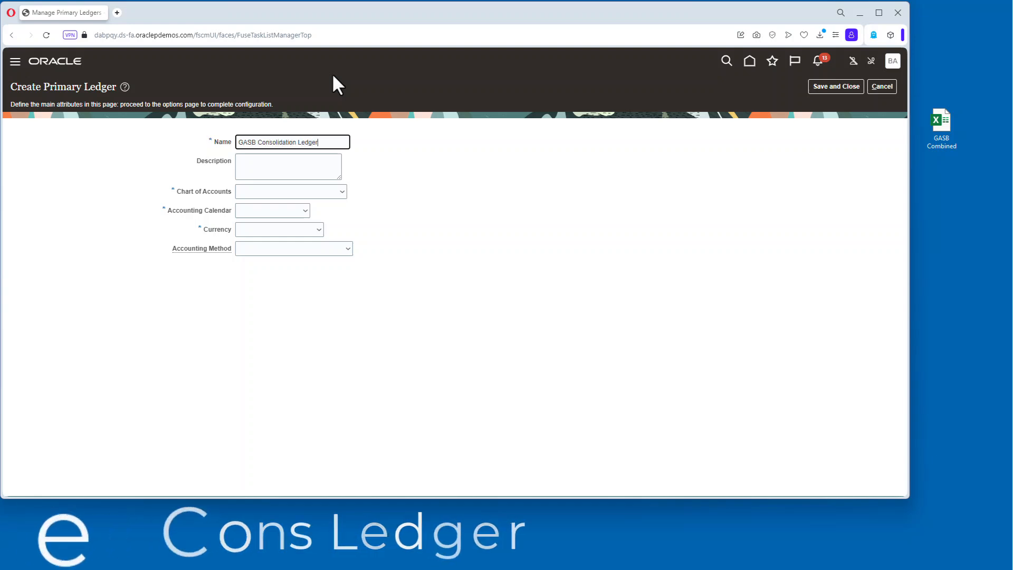
pyautogui.press('Tab')
pyautogui.moveTo(319, 141); pyautogui.dragTo(211, 157)
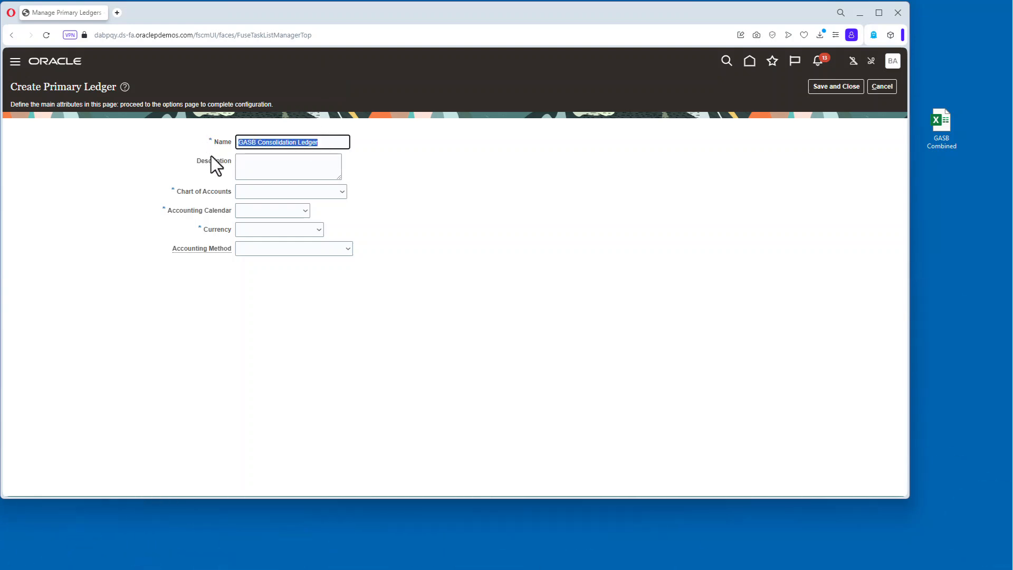
pyautogui.hotkey('ctrl', 'c')
pyautogui.click(267, 160)
pyautogui.hotkey('ctrl', 'v')
# Set the new ledger's chart of accounts to SuperU and choose its accounting calendar, currency and accounting method.
pyautogui.click(295, 191)
pyautogui.press('s')
pyautogui.scroll(-3, 327, 317)
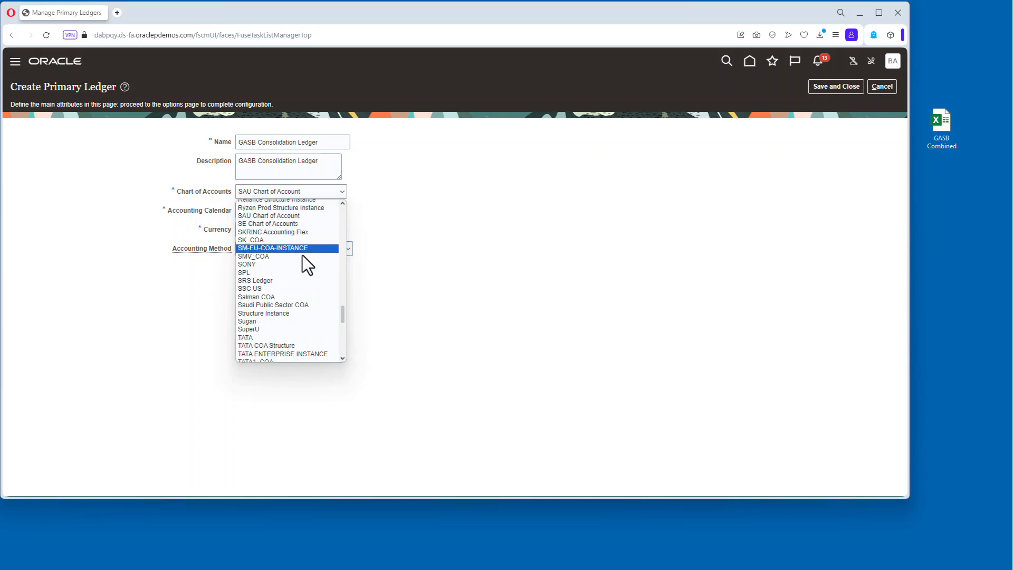
pyautogui.click(283, 322)
pyautogui.click(300, 213)
pyautogui.press('s')
pyautogui.click(307, 379)
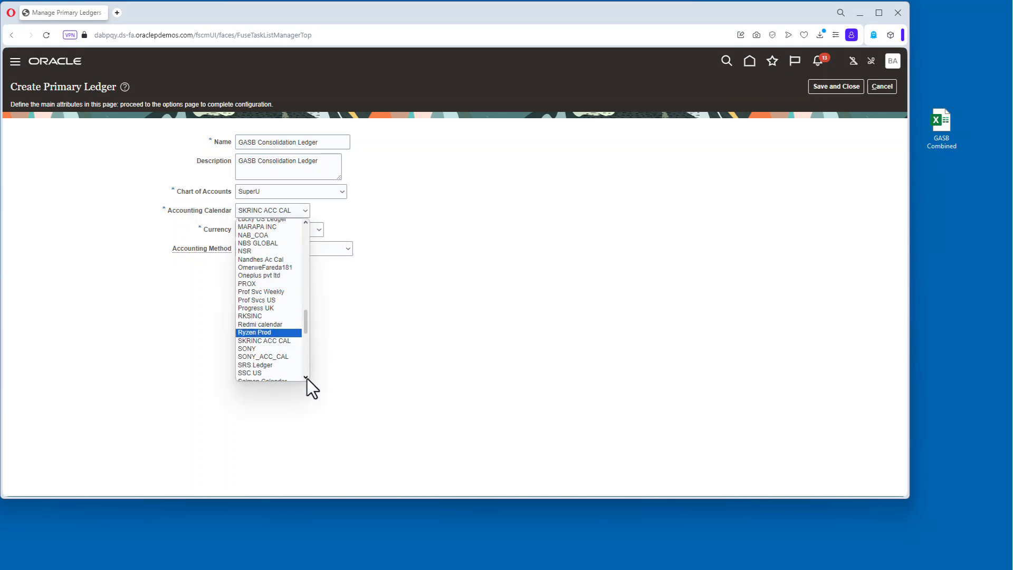
pyautogui.click(307, 379)
pyautogui.click(274, 375)
pyautogui.click(284, 231)
pyautogui.click(286, 249)
pyautogui.click(286, 249)
pyautogui.click(263, 276)
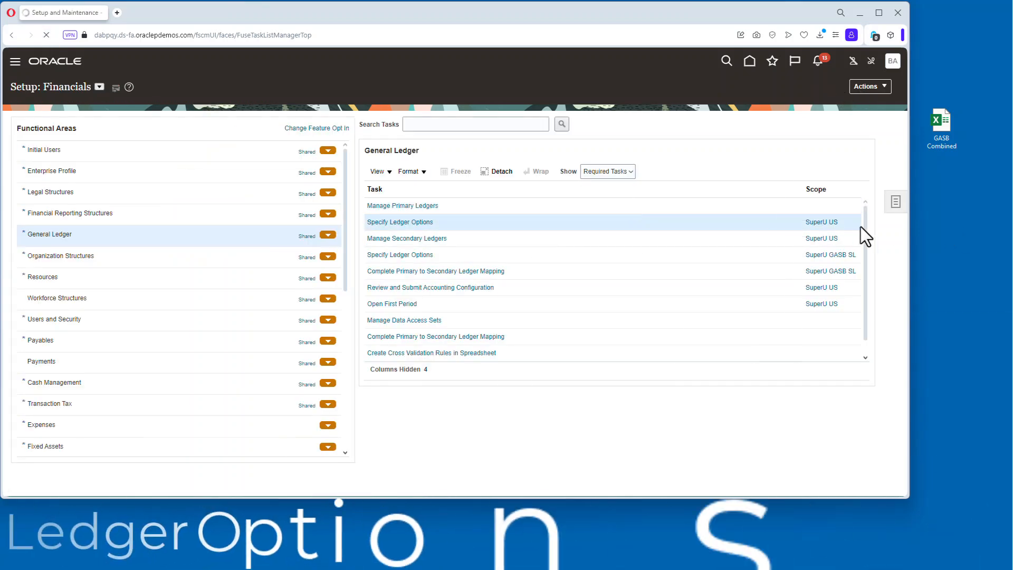
# Open the Specify Ledger Options task with its scope set to the GASB Consolidation Ledger primary ledger.
pyautogui.click(172, 211)
pyautogui.click(195, 233)
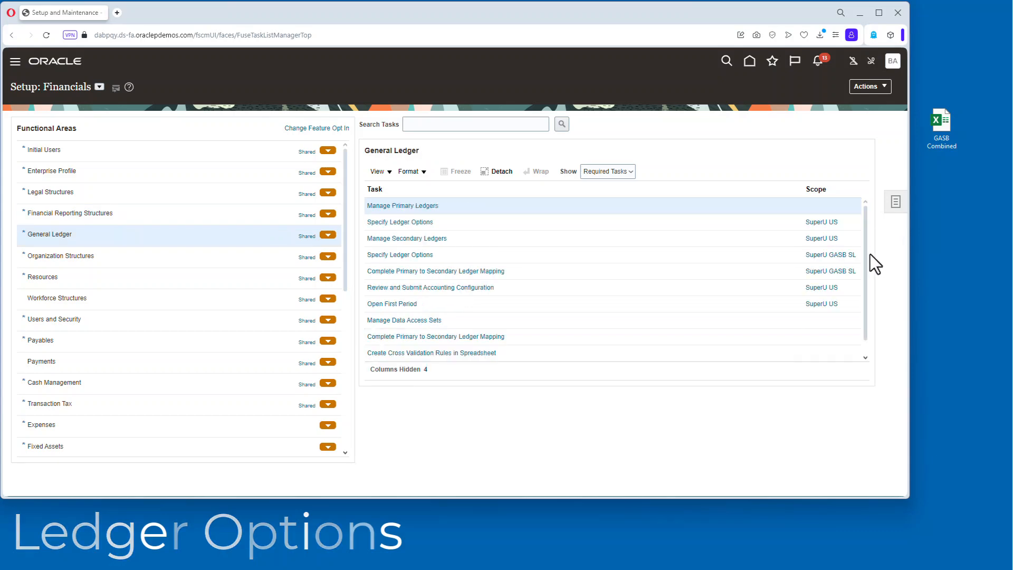
pyautogui.click(823, 222)
pyautogui.click(443, 291)
pyautogui.click(441, 327)
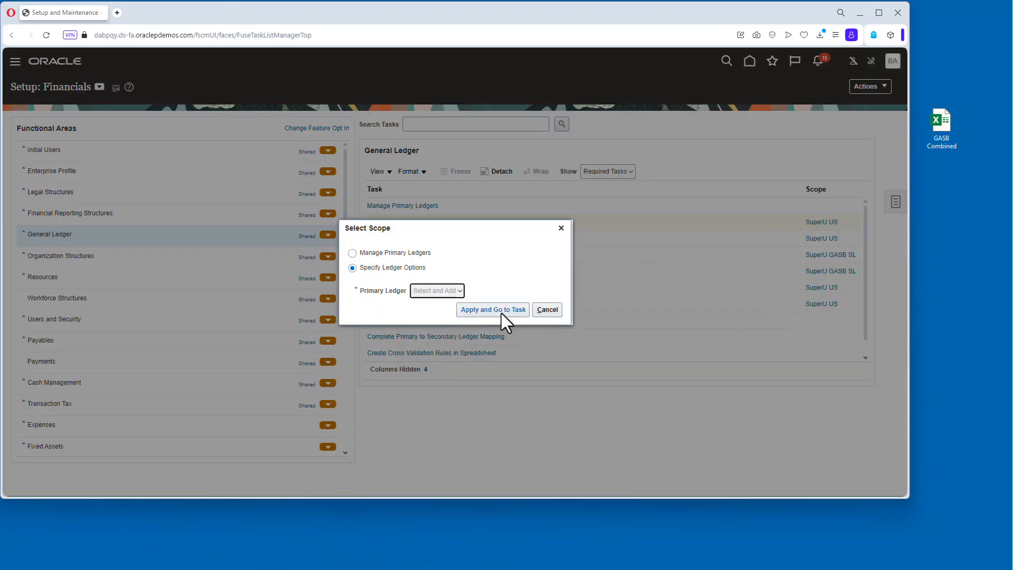
pyautogui.click(502, 313)
pyautogui.scroll(-10, 548, 306)
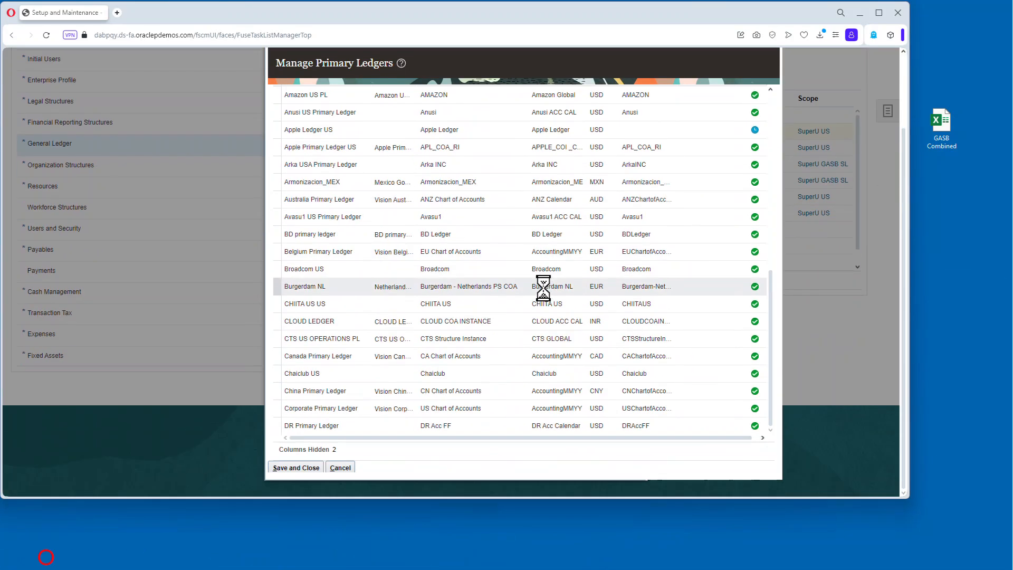
pyautogui.scroll(-5, 542, 287)
pyautogui.scroll(-2, 468, 466)
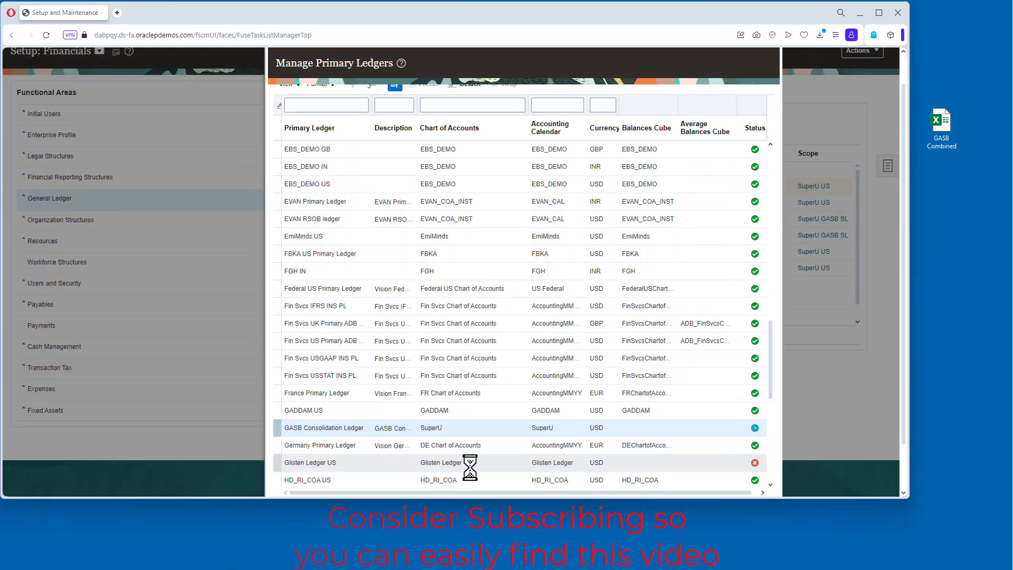
pyautogui.click(465, 425)
pyautogui.scroll(-2, 758, 453)
pyautogui.click(294, 475)
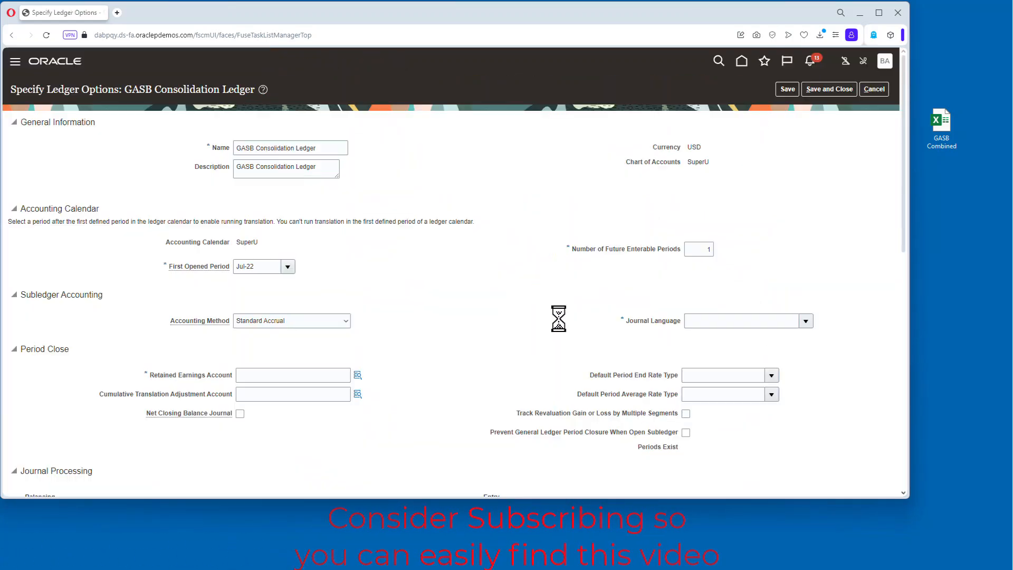
# Set the first opened period to Jun-24 and the journal language to American English.
pyautogui.click(293, 265)
pyautogui.scroll(-1, 308, 391)
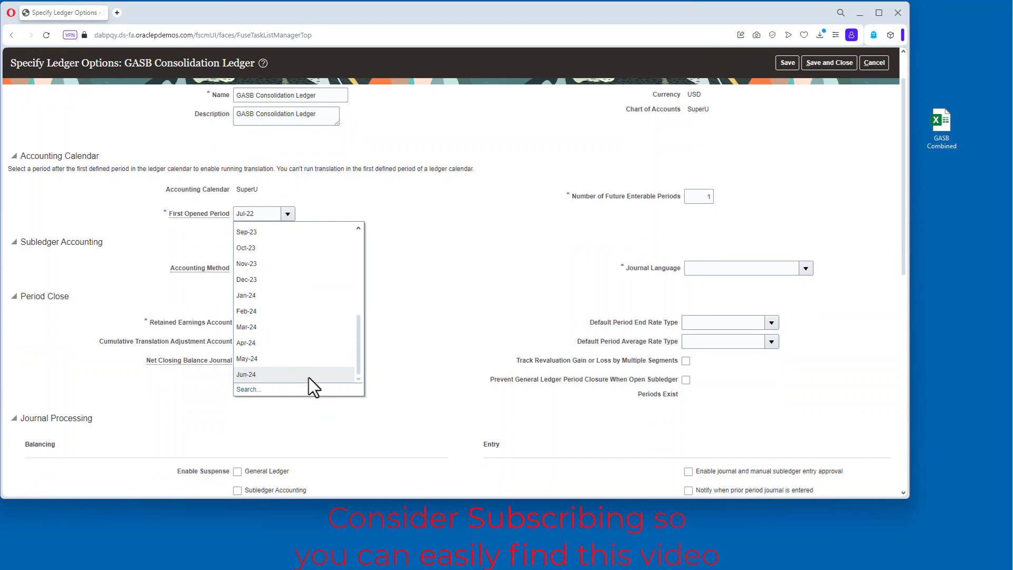
pyautogui.click(310, 384)
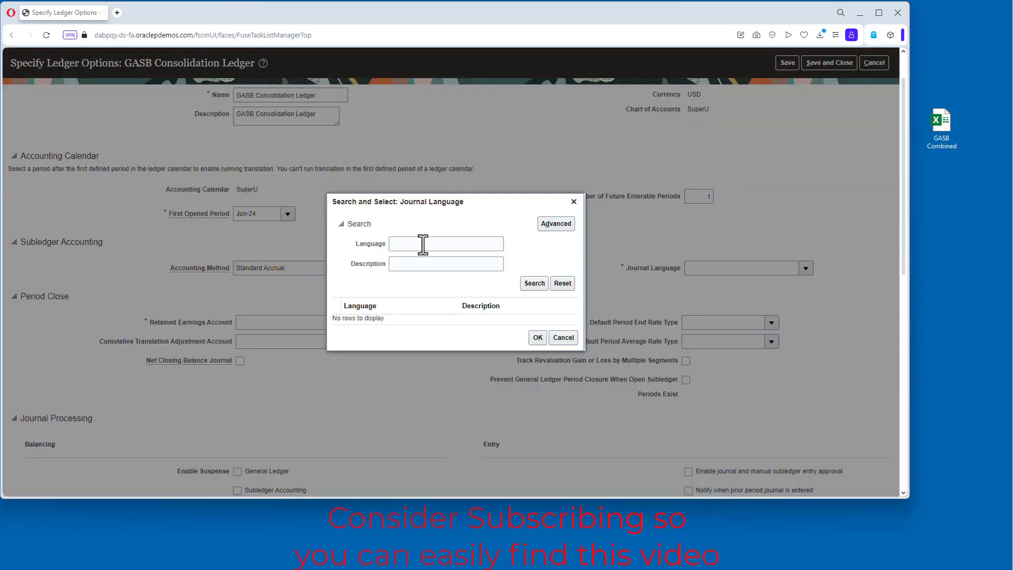
pyautogui.write('us')
pyautogui.click(536, 282)
pyautogui.click(429, 323)
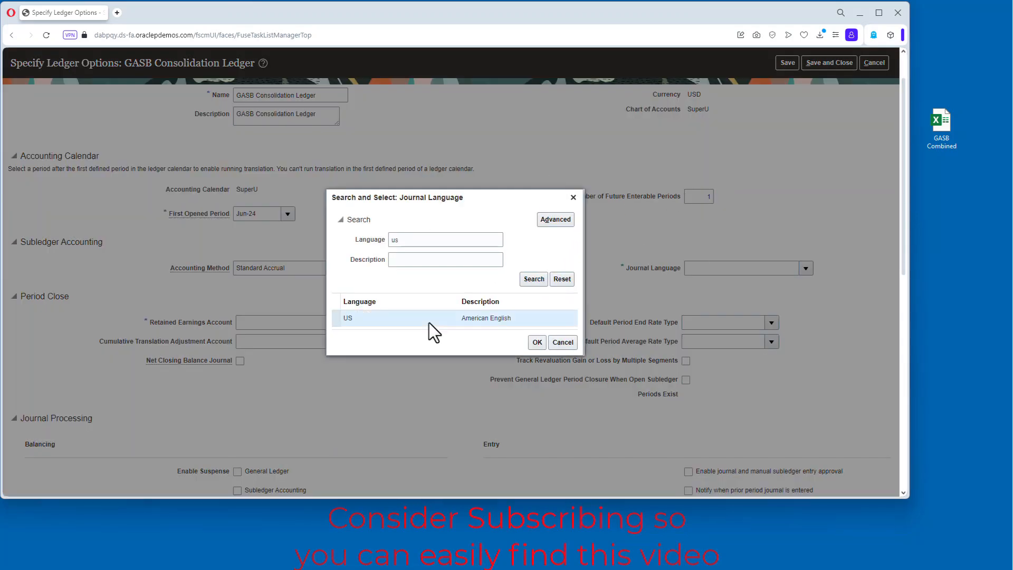
pyautogui.click(537, 337)
pyautogui.scroll(-5, 364, 349)
pyautogui.scroll(6, 364, 350)
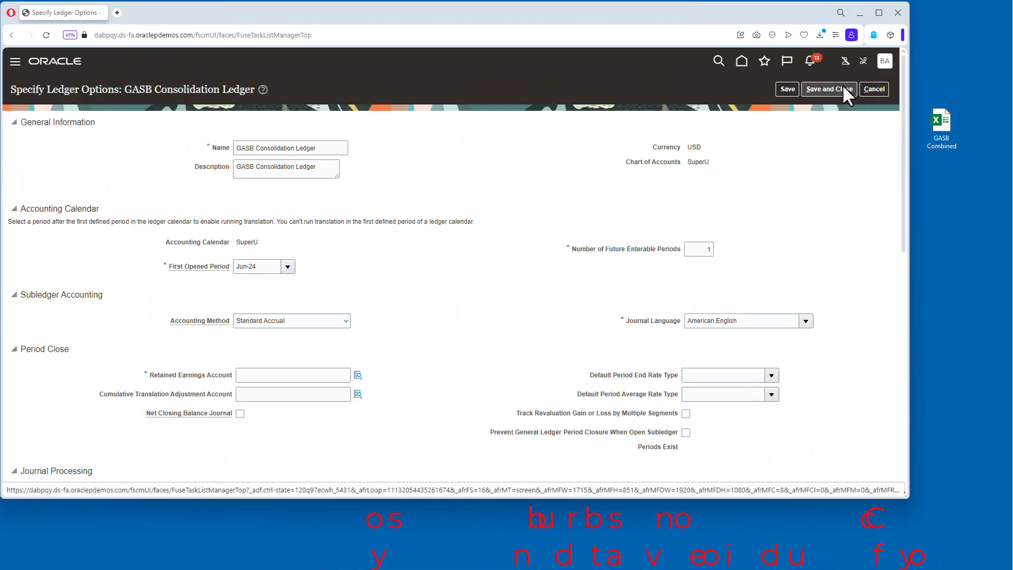
pyautogui.click(272, 375)
pyautogui.write('1001-31101')
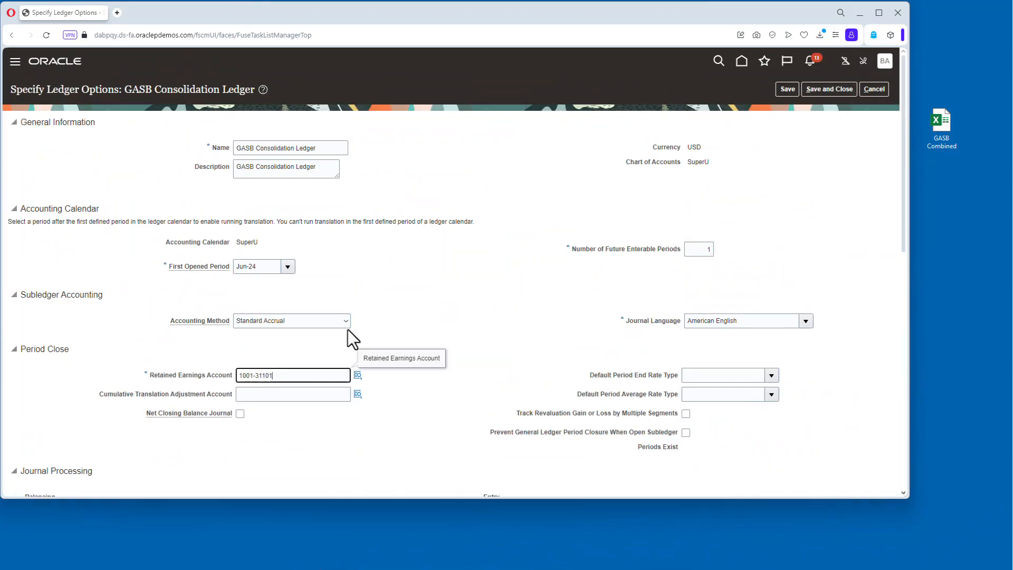
pyautogui.write('-0000')
pyautogui.press('Tab')
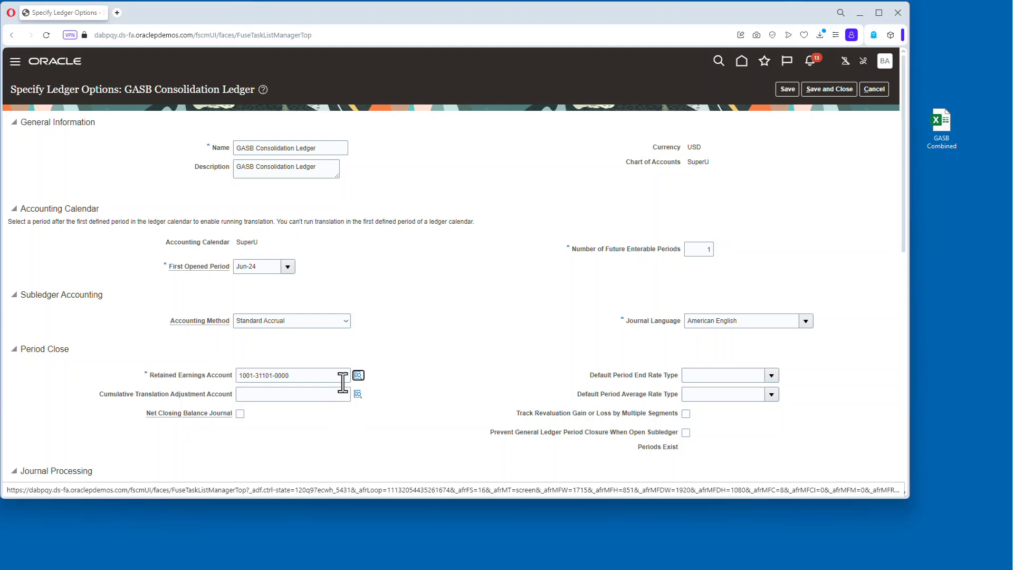
pyautogui.click(843, 90)
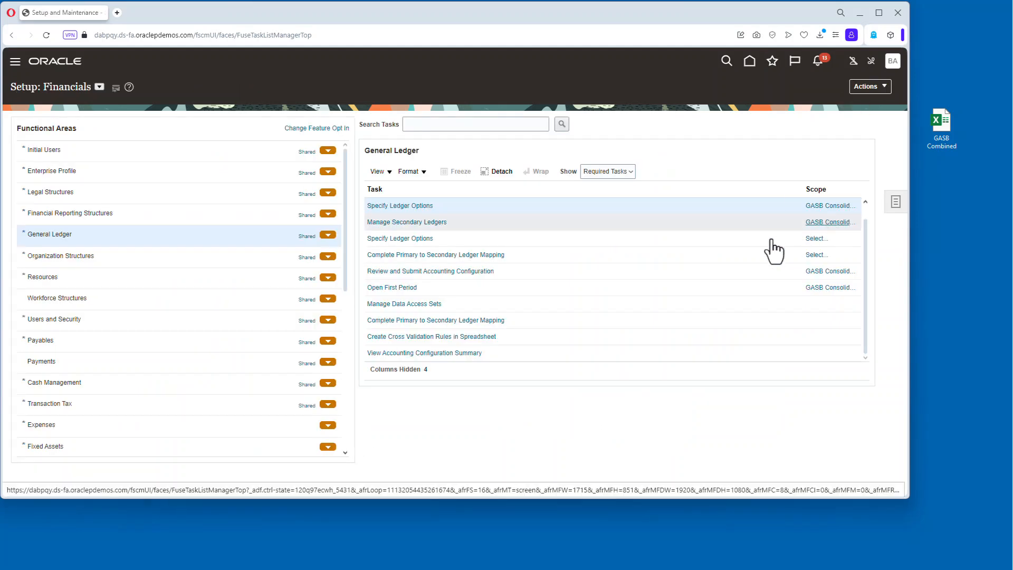
# Submit the accounting configuration for the GASB Consolidation Ledger.
pyautogui.click(480, 288)
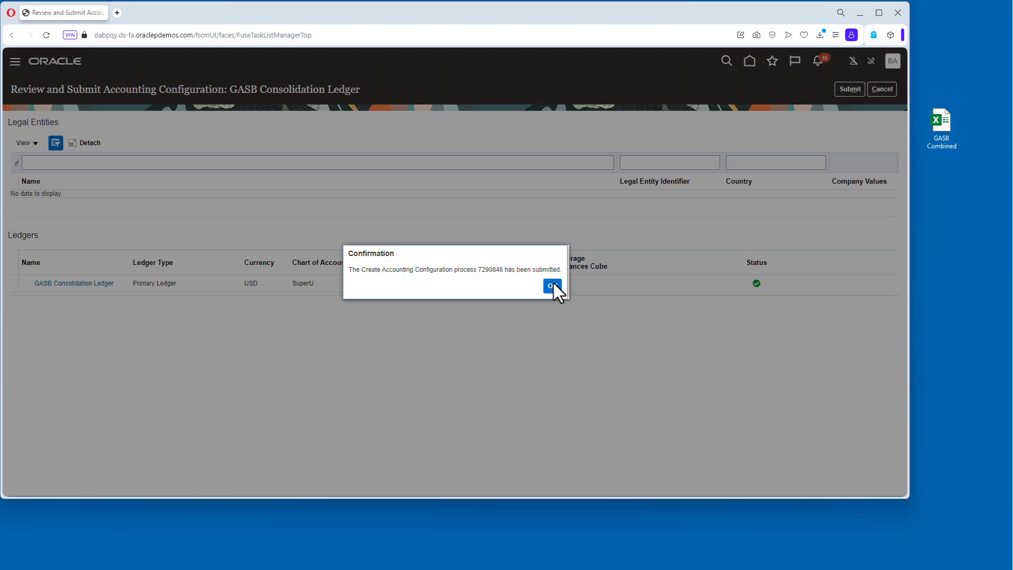
pyautogui.click(554, 290)
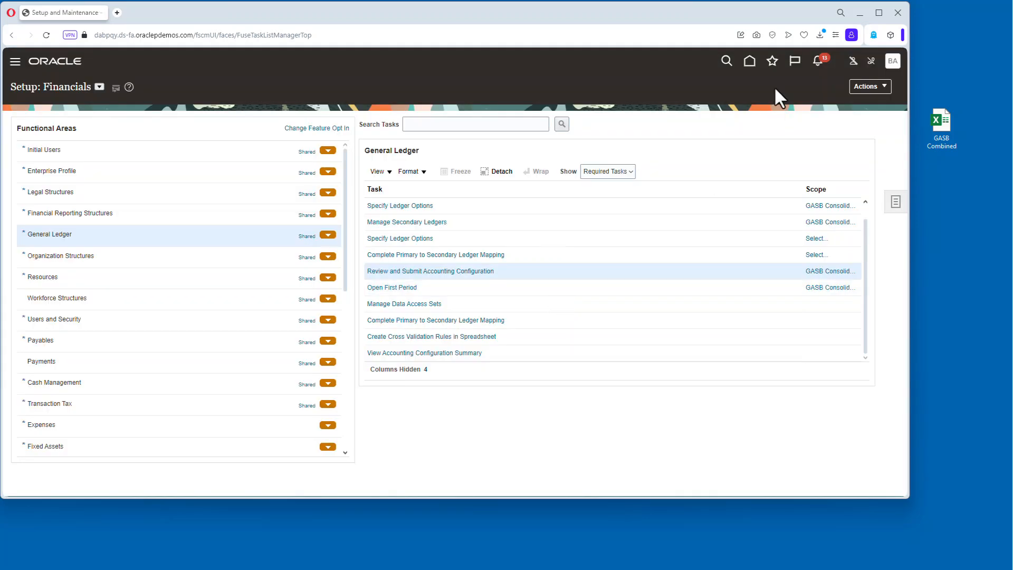
# Open Monitor Processes and refresh it repeatedly to follow the accounting configuration processes.
pyautogui.click(771, 61)
pyautogui.click(616, 172)
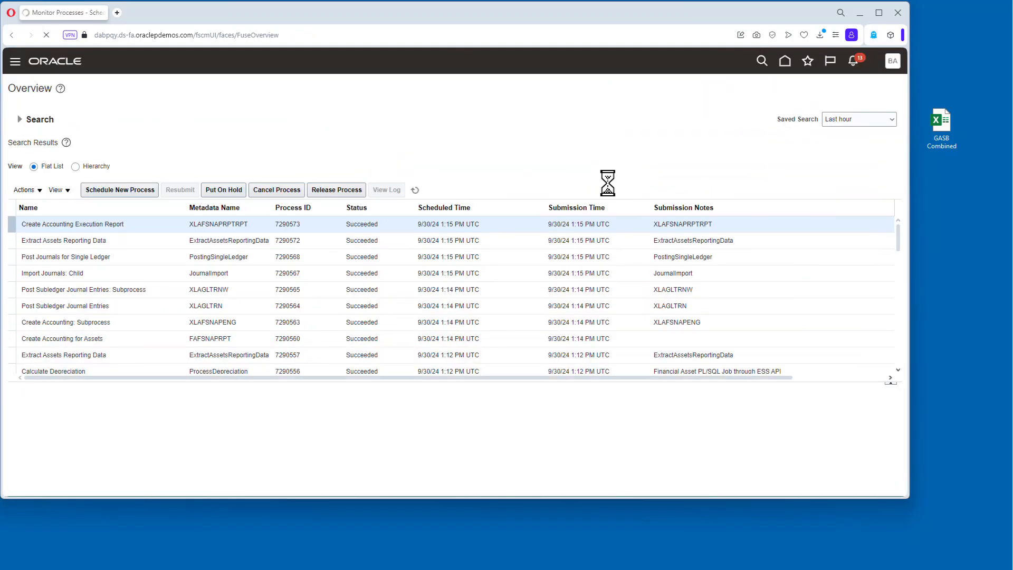
pyautogui.click(414, 191)
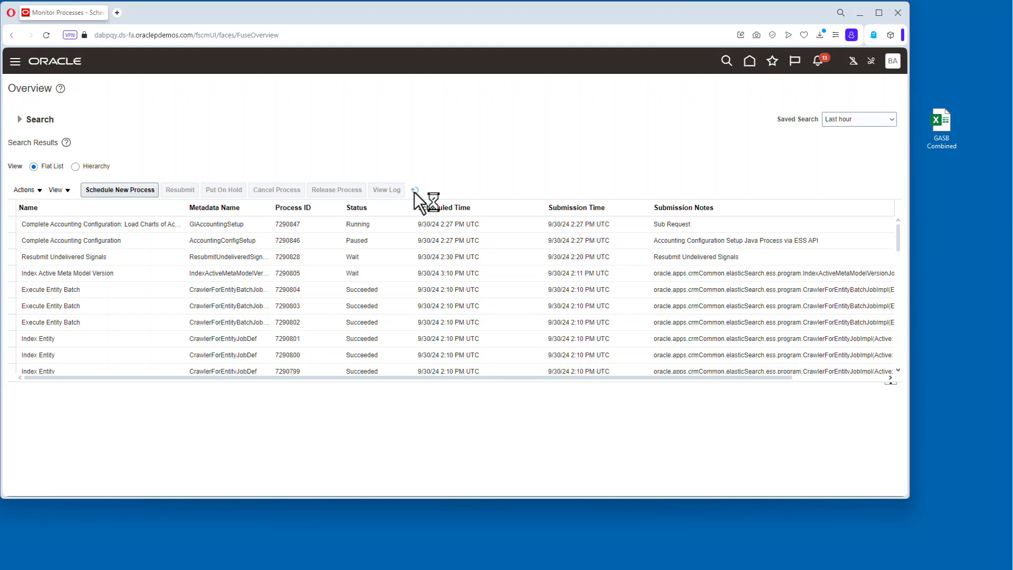
pyautogui.click(413, 191)
pyautogui.click(413, 191)
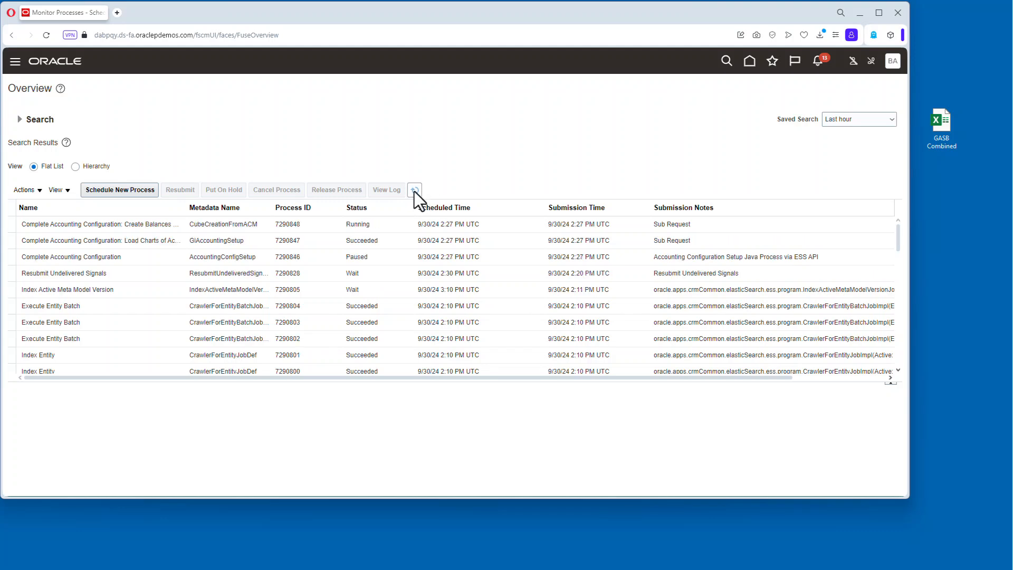
pyautogui.click(413, 191)
pyautogui.click(414, 191)
pyautogui.click(413, 191)
# Open the Manage Data Access for Users task under Users and Security, showing all tasks.
pyautogui.click(892, 61)
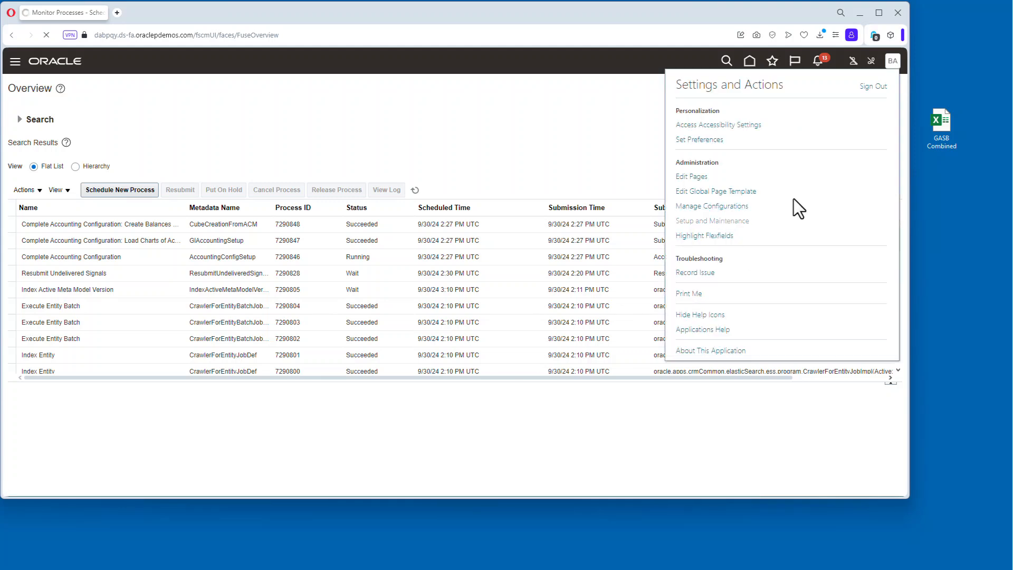
pyautogui.click(109, 319)
pyautogui.click(608, 171)
pyautogui.click(606, 186)
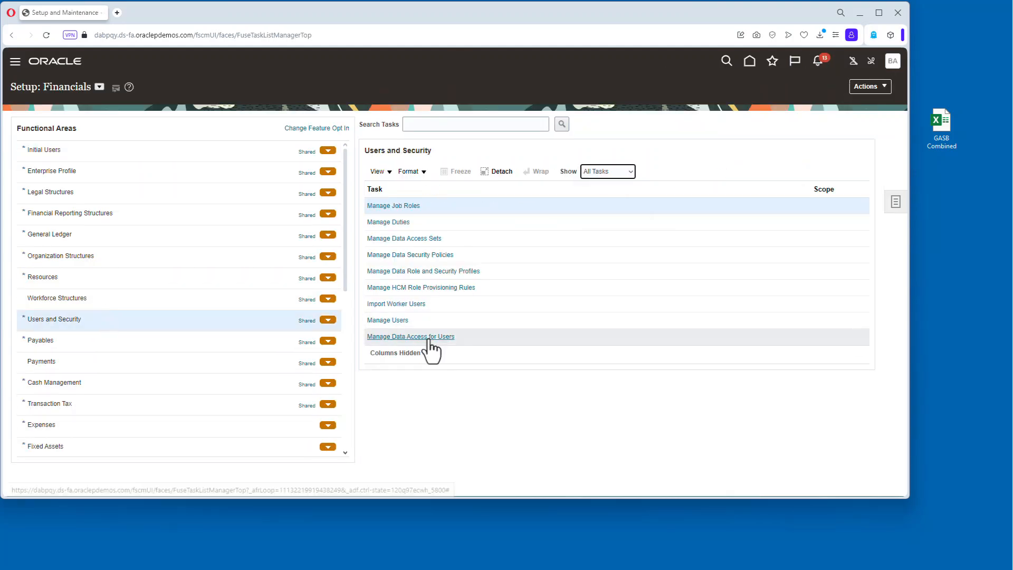
pyautogui.click(428, 339)
# Grant the user General Accountant role data access to the GASB Consolidation Ledger data access set and save.
pyautogui.click(87, 247)
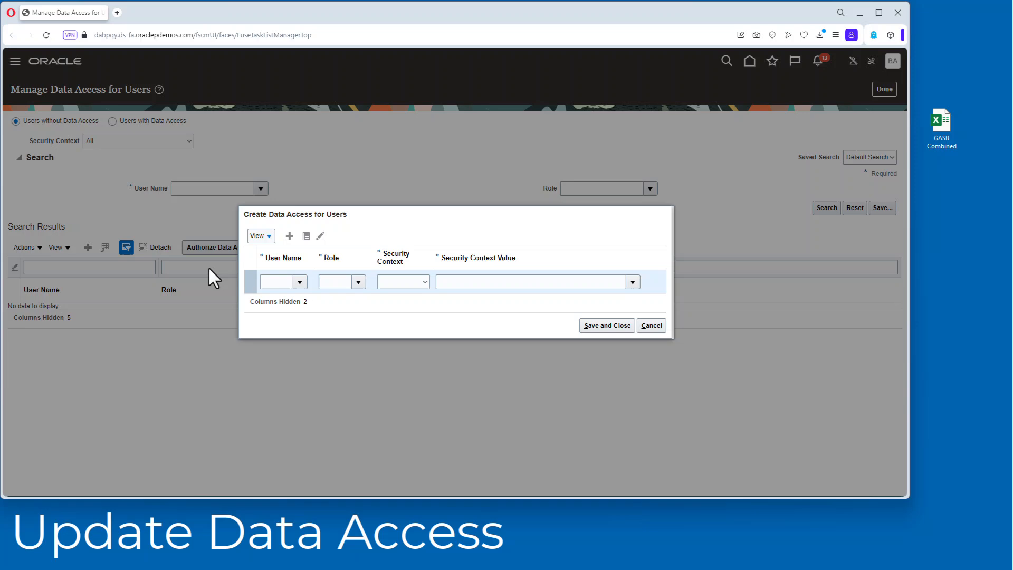
pyautogui.click(300, 282)
pyautogui.click(285, 317)
pyautogui.click(329, 281)
pyautogui.write('gen')
pyautogui.click(364, 315)
pyautogui.click(406, 282)
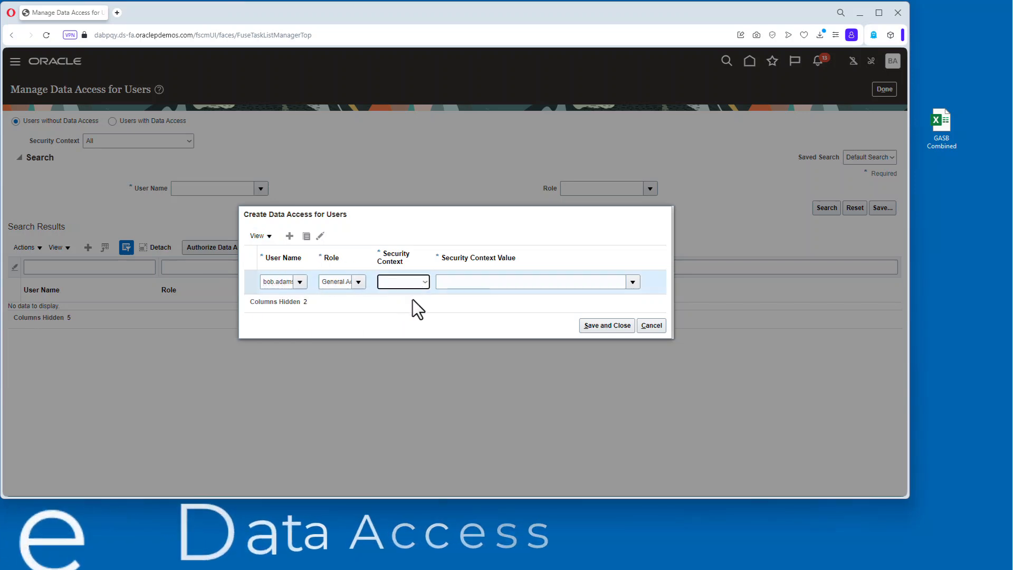
pyautogui.click(489, 270)
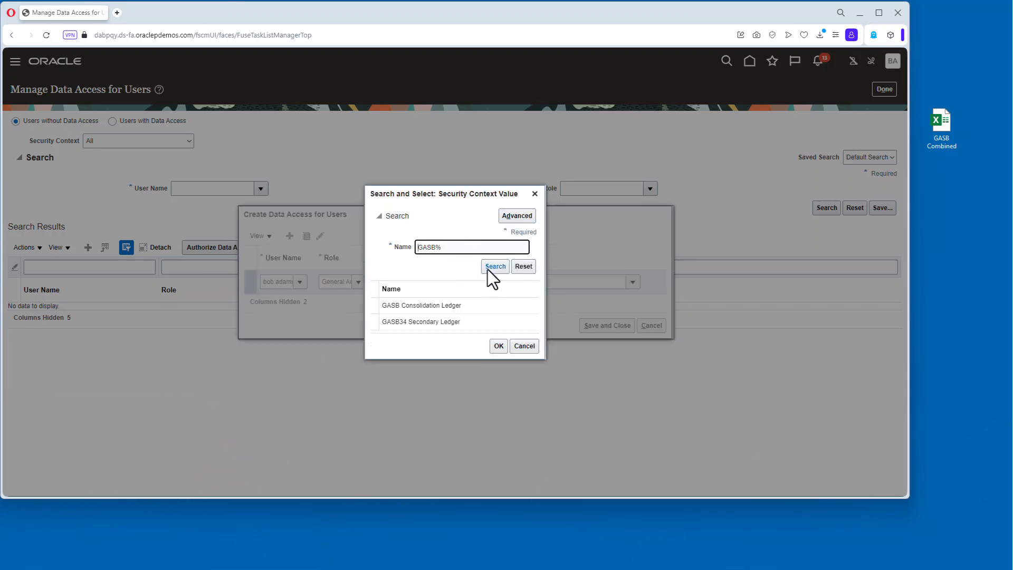
pyautogui.click(496, 305)
pyautogui.click(499, 343)
pyautogui.click(600, 321)
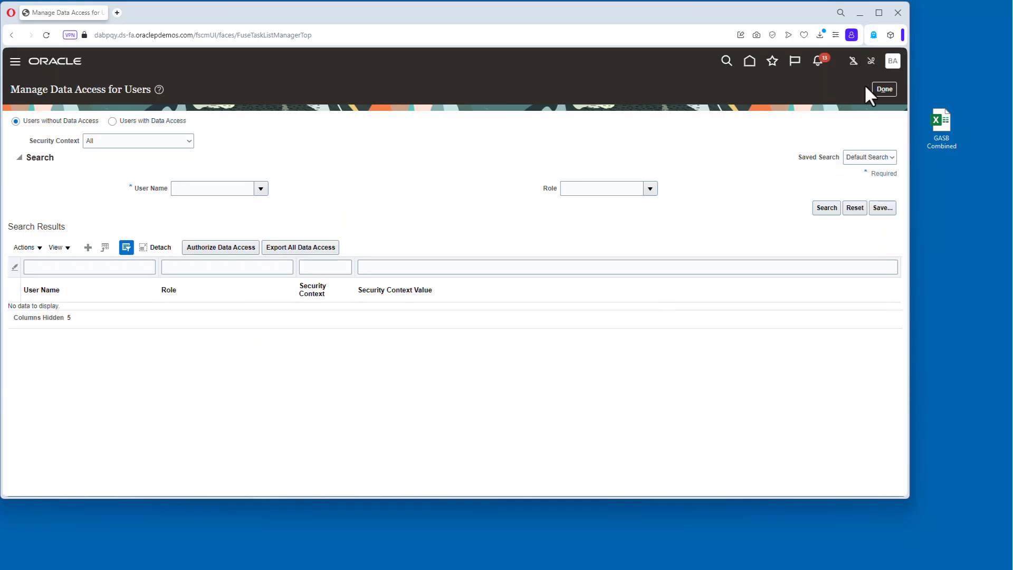
pyautogui.click(881, 90)
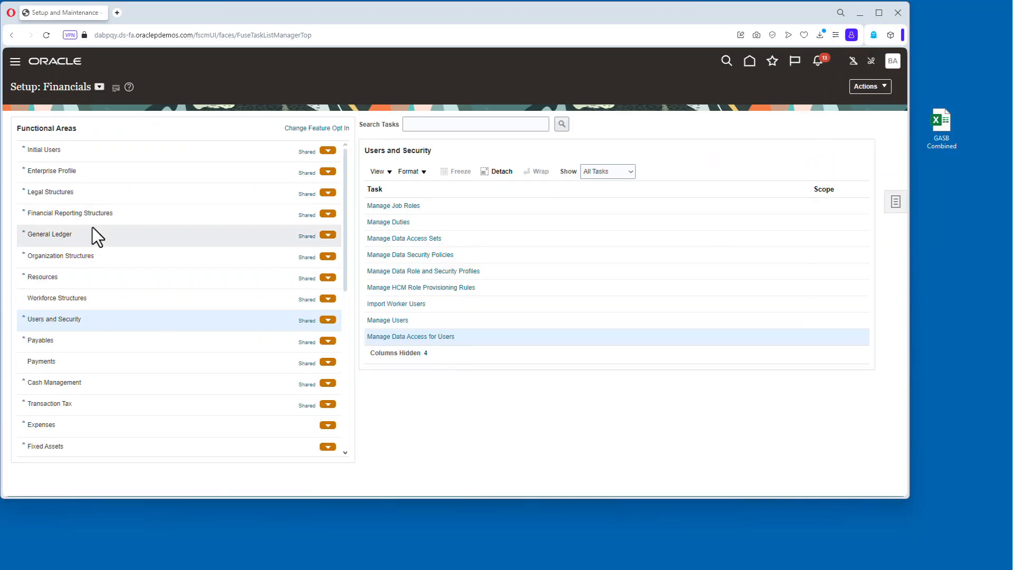
# Run Open First Period for the GASB Consolidation Ledger with accounting period Jun-24.
pyautogui.click(94, 233)
pyautogui.click(395, 305)
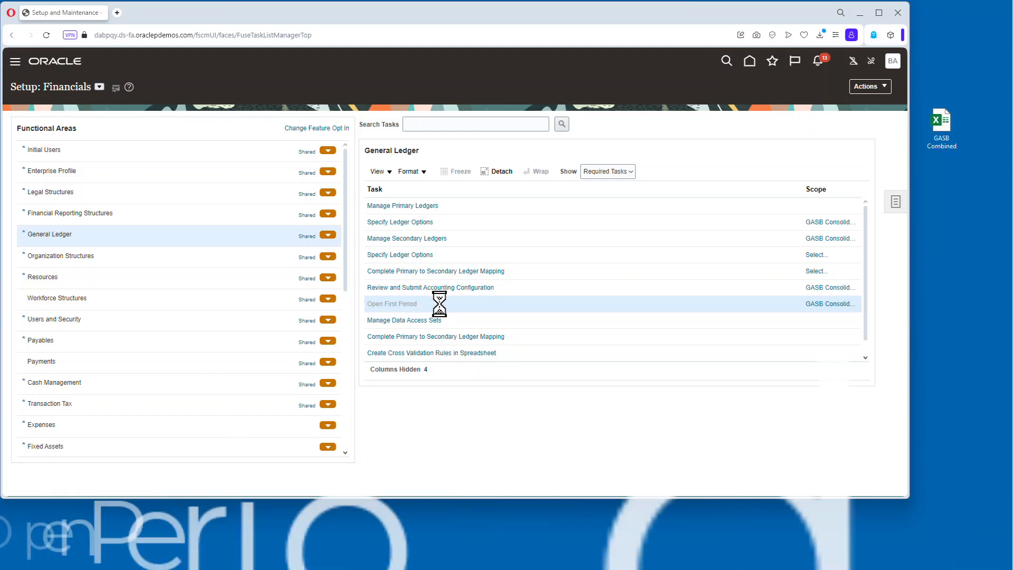
pyautogui.click(168, 211)
pyautogui.click(133, 239)
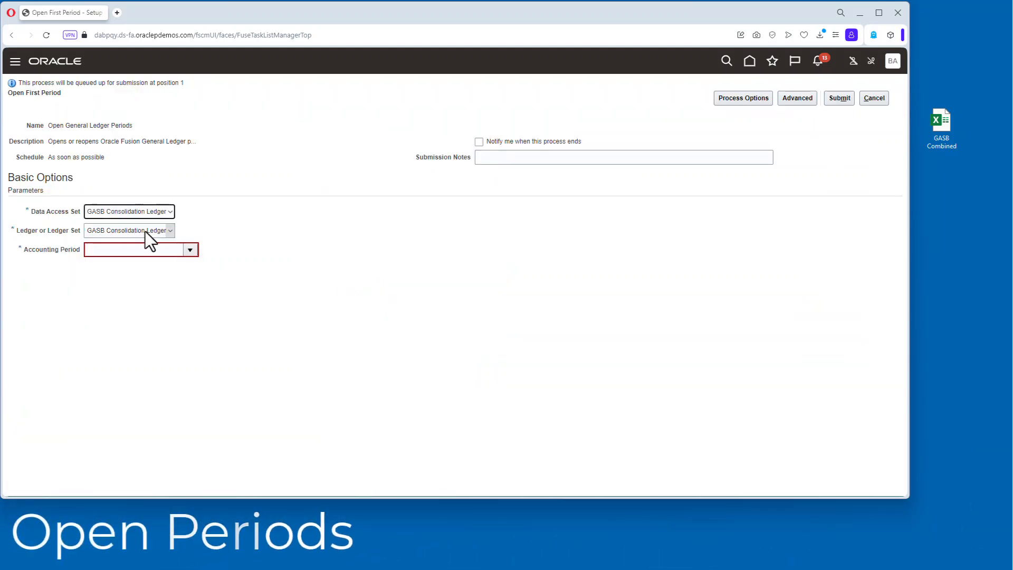
pyautogui.click(190, 250)
pyautogui.click(114, 267)
pyautogui.click(840, 98)
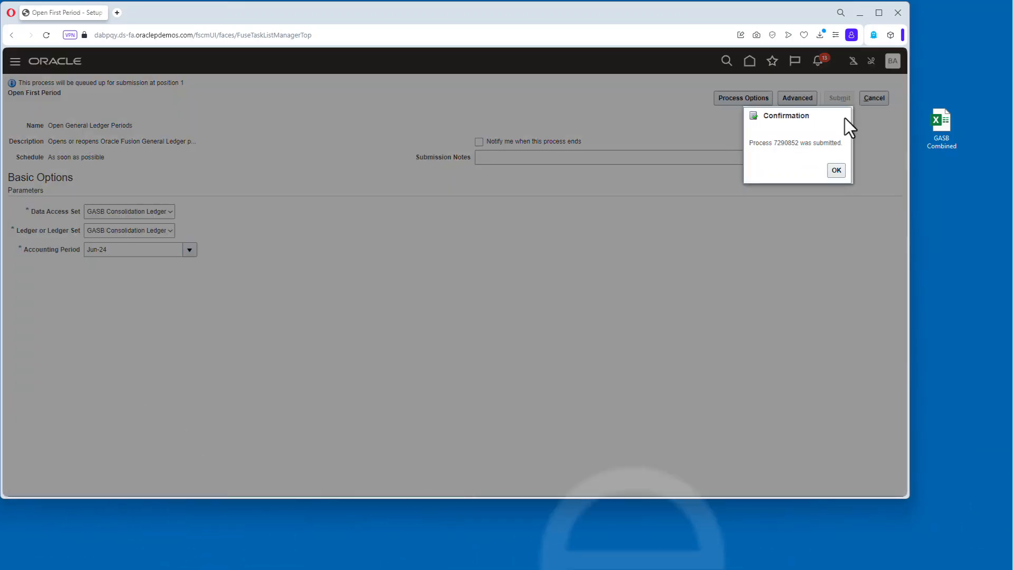
pyautogui.press('Return')
# Check the status of the submitted Open General Ledger Periods process in Monitor Processes.
pyautogui.click(766, 68)
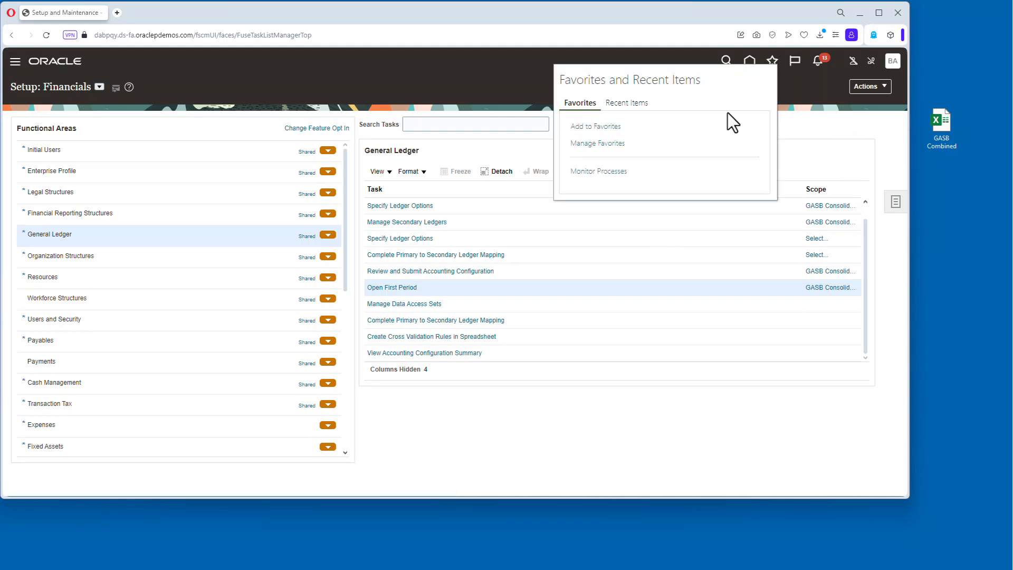
pyautogui.click(586, 172)
pyautogui.click(415, 190)
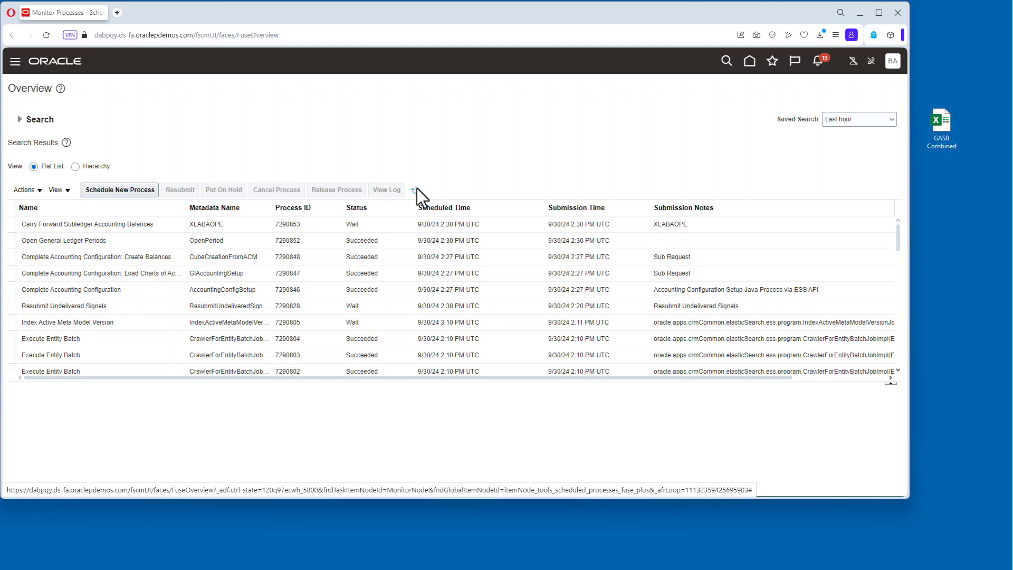
pyautogui.click(893, 61)
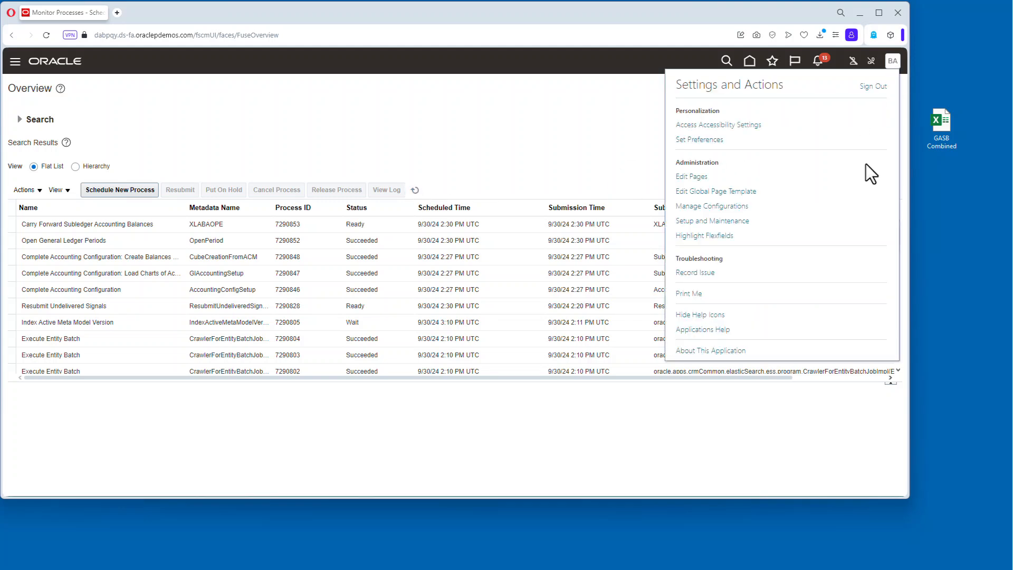
pyautogui.click(714, 222)
# Schedule a new Transfer Ledger Balances process with SuperU US as the source ledger.
pyautogui.click(120, 191)
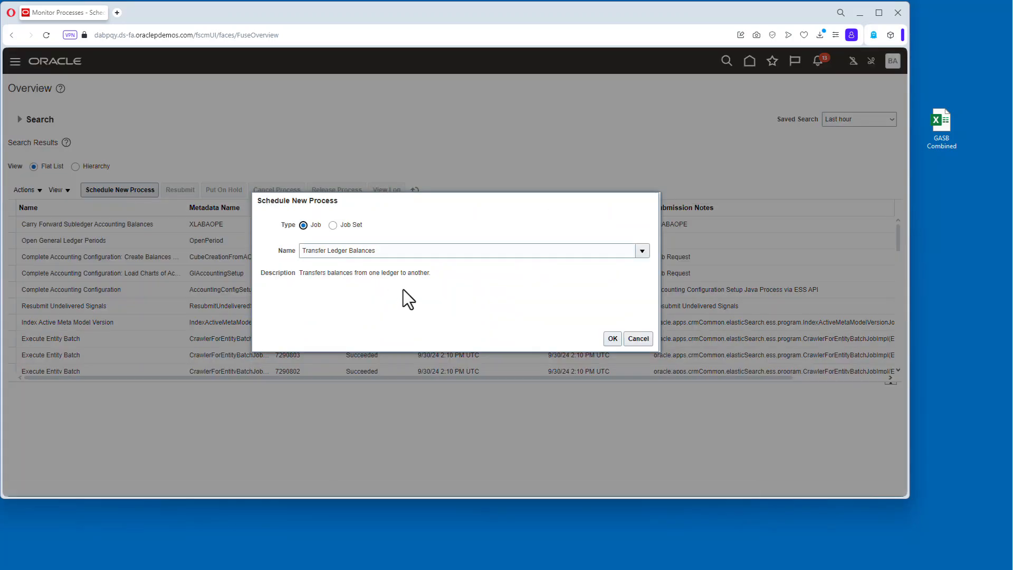
pyautogui.click(613, 339)
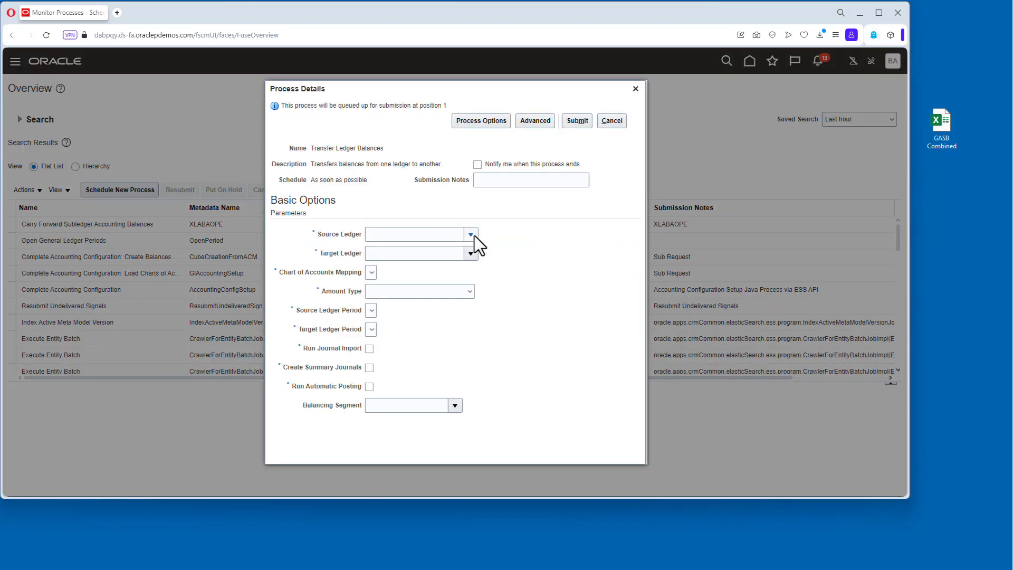
pyautogui.click(471, 236)
pyautogui.write('super')
pyautogui.press('Tab')
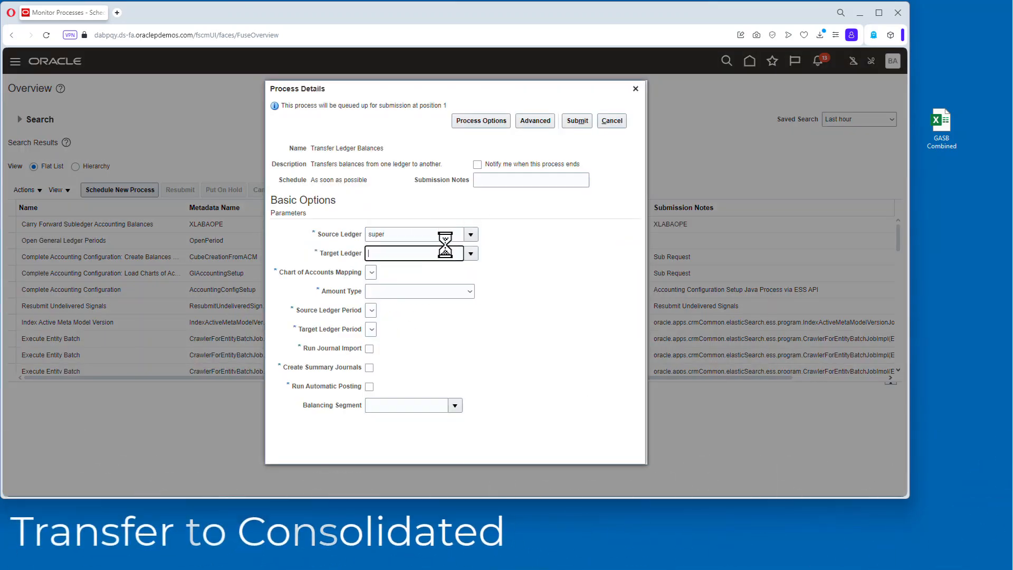
pyautogui.click(390, 326)
pyautogui.click(527, 350)
# Set the target ledger to GASB Consolidation Ledger and the chart of accounts mapping to Consolidation for GASB Map.
pyautogui.click(447, 253)
pyautogui.write('ga s')
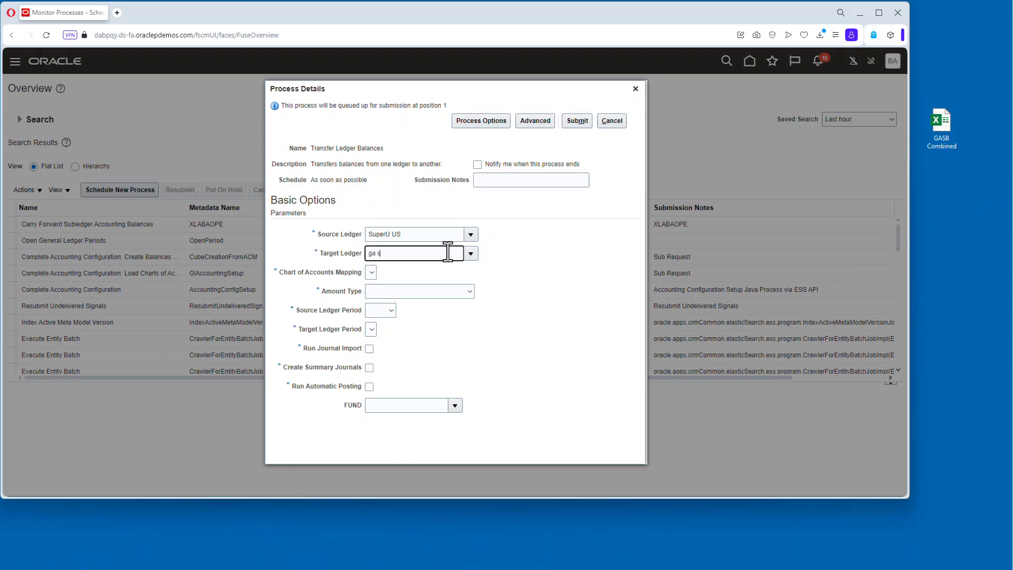
pyautogui.press('Tab')
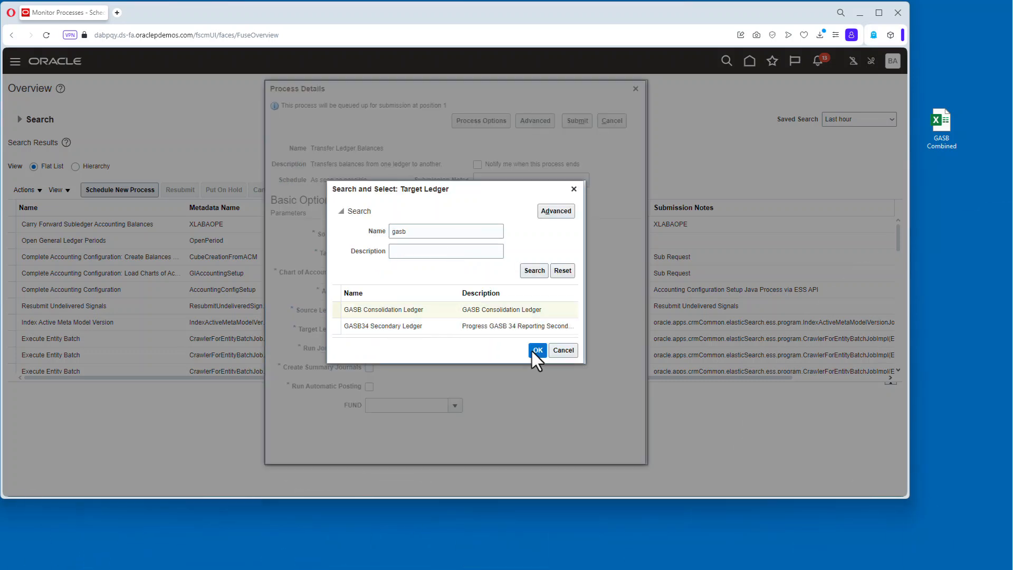
pyautogui.click(530, 349)
pyautogui.click(424, 275)
pyautogui.click(426, 291)
# Finish the transfer with amount type YTD Year to date balance type, source and target periods Jun-24, journal import and automatic posting, and submit it.
pyautogui.click(429, 293)
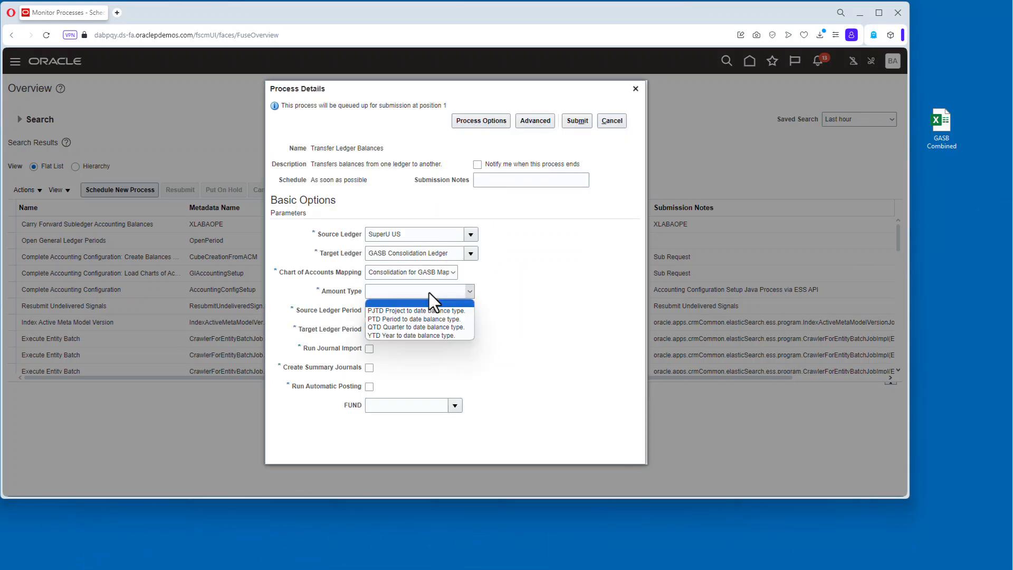
pyautogui.click(425, 340)
pyautogui.click(391, 311)
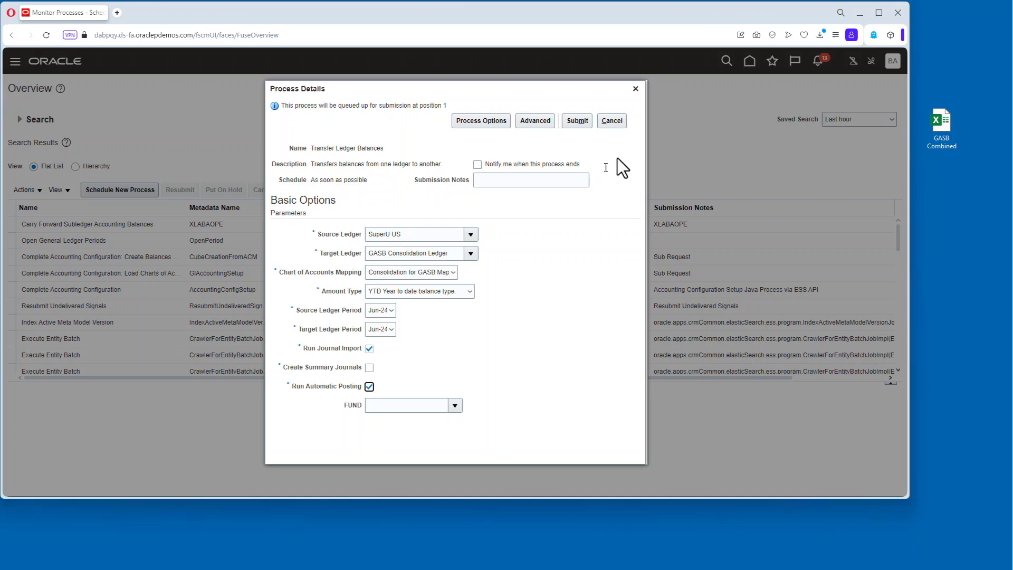
pyautogui.click(577, 121)
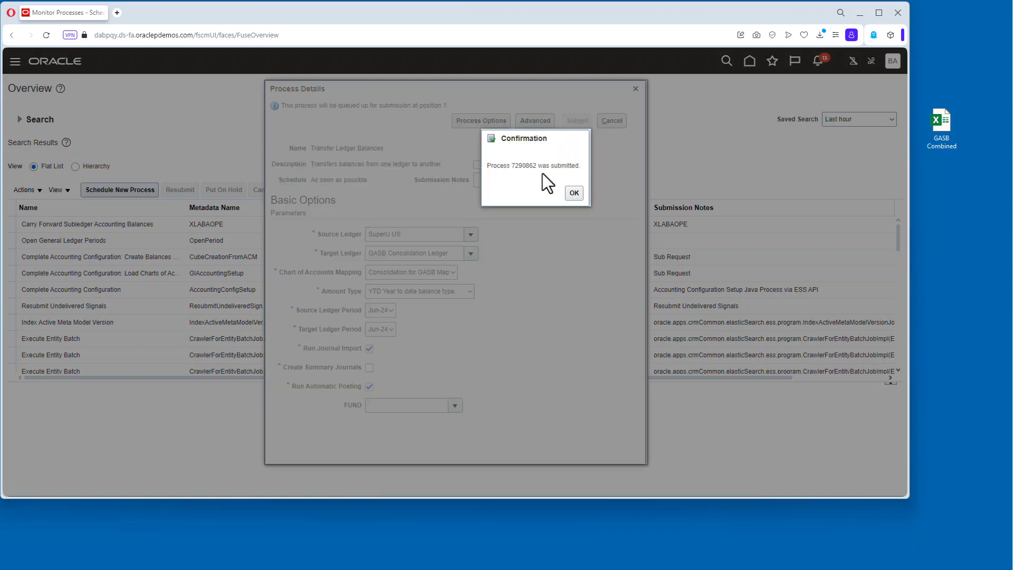
pyautogui.click(571, 192)
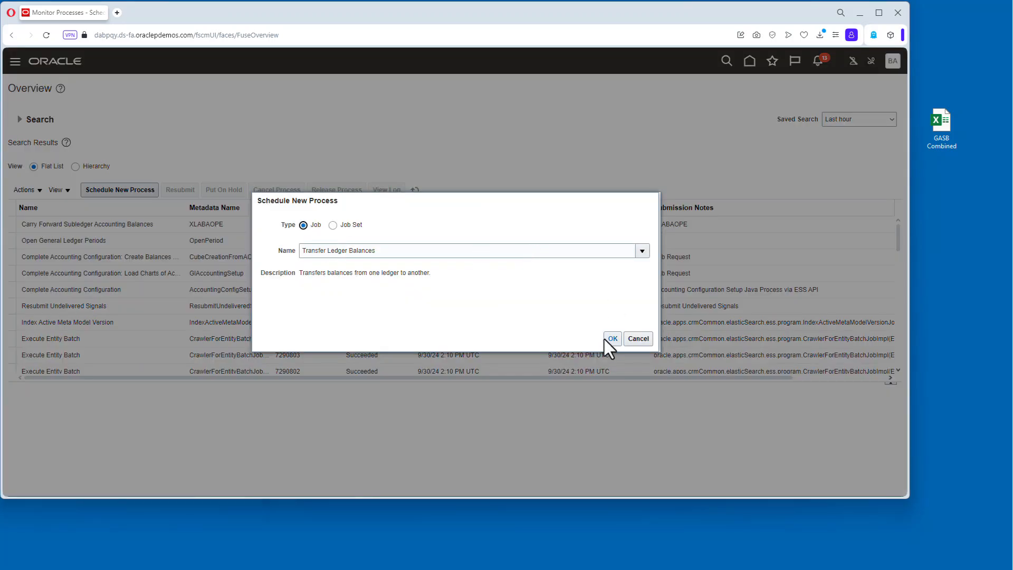
# Start another Transfer Ledger Balances run with source ledger SuperU GASB SL and target ledger GASB Consolidation Ledger.
pyautogui.click(604, 342)
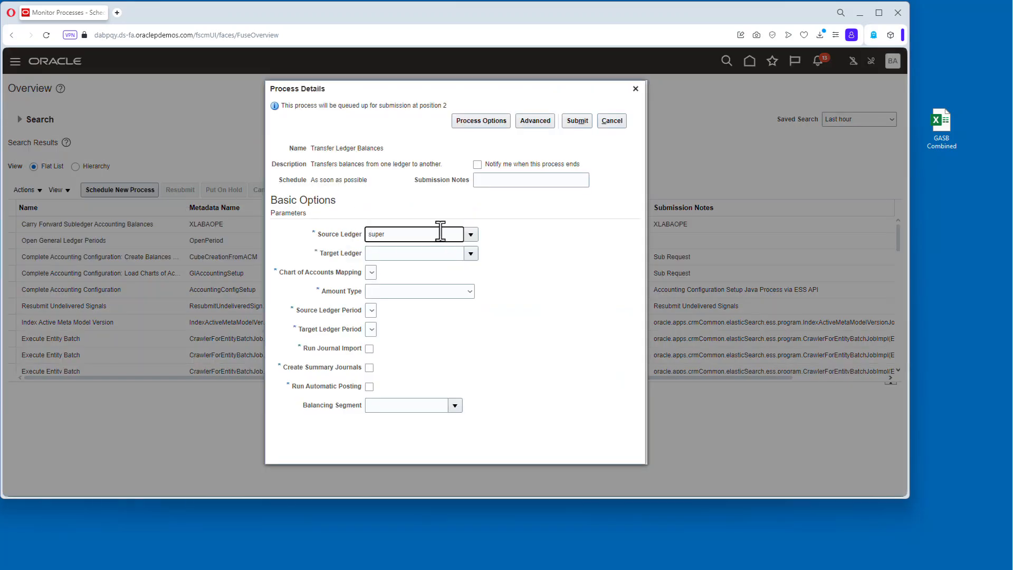
pyautogui.doubleClick(393, 310)
pyautogui.click(444, 252)
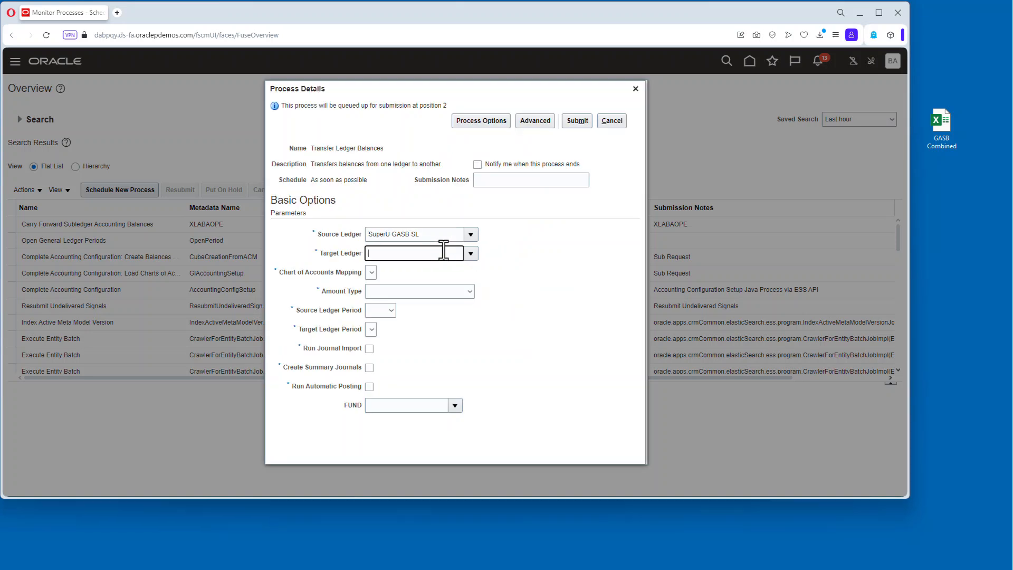
pyautogui.write('gasb')
pyautogui.press('Tab')
pyautogui.click(474, 310)
pyautogui.click(539, 350)
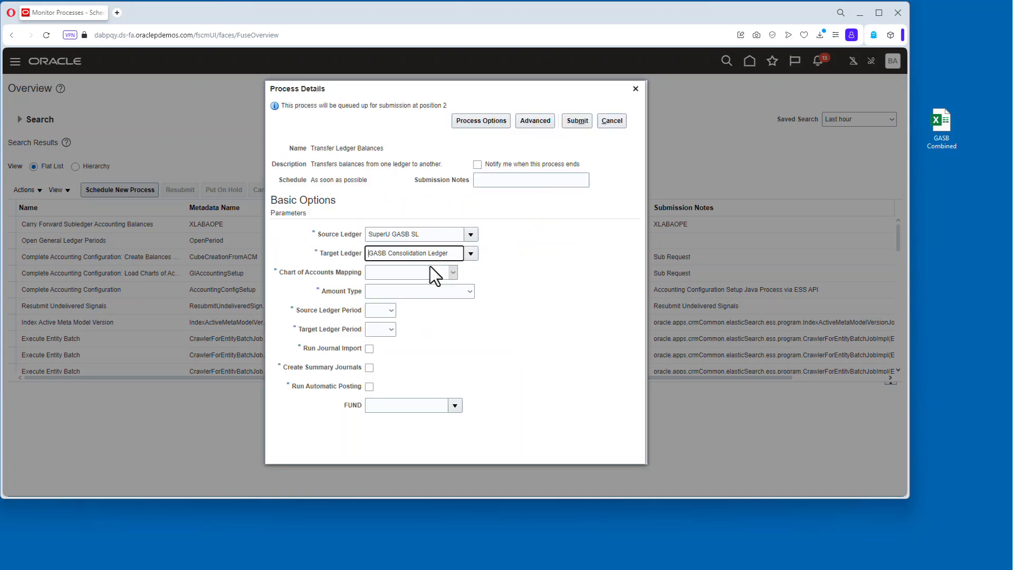
# Set mapping Consolidation for GASB Map, amount type YTD Year to date balance type, periods Jun-24, and submit the second transfer.
pyautogui.click(430, 271)
pyautogui.click(405, 290)
pyautogui.click(405, 291)
pyautogui.click(403, 336)
pyautogui.click(394, 315)
pyautogui.click(389, 329)
pyautogui.click(389, 328)
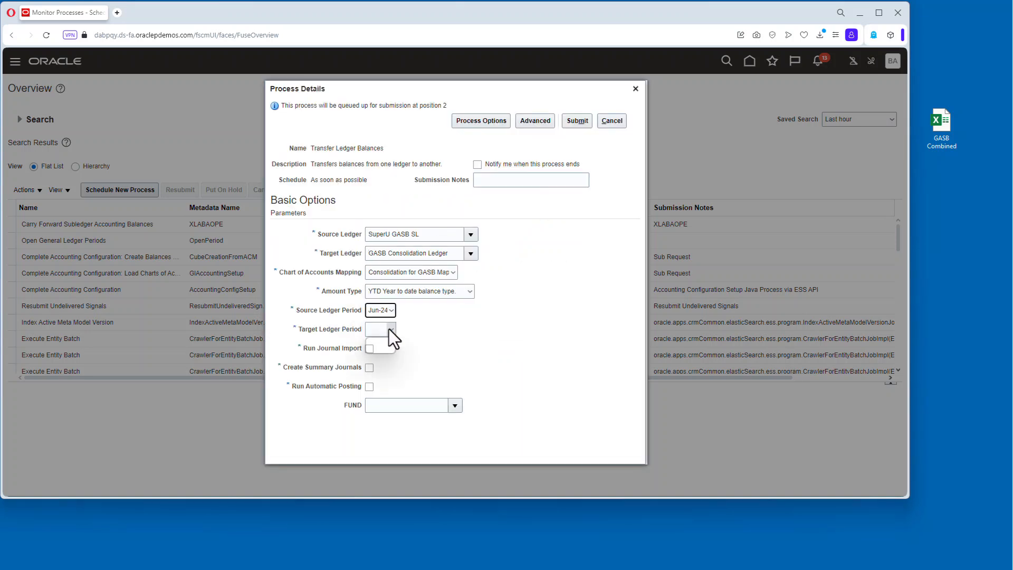
pyautogui.click(579, 125)
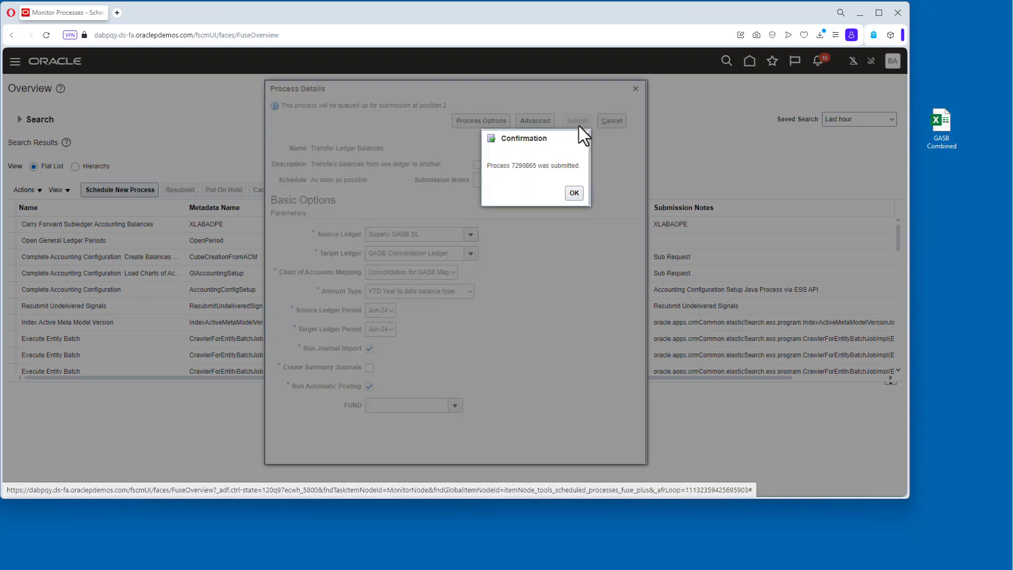
pyautogui.click(568, 192)
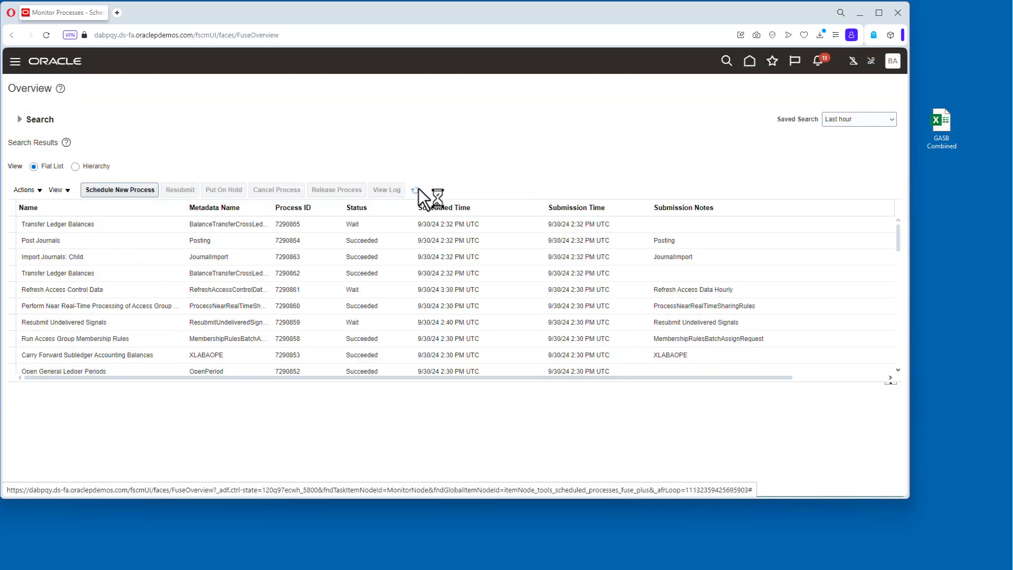
# Open Journals and change the data access set to GASB Consolidation Ledger.
pyautogui.click(416, 190)
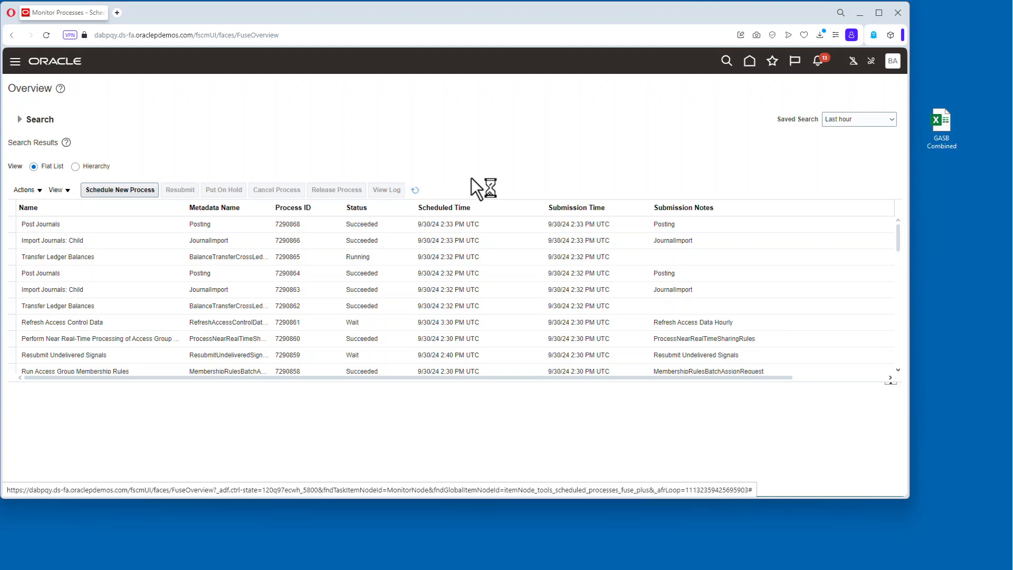
pyautogui.click(750, 63)
pyautogui.click(457, 277)
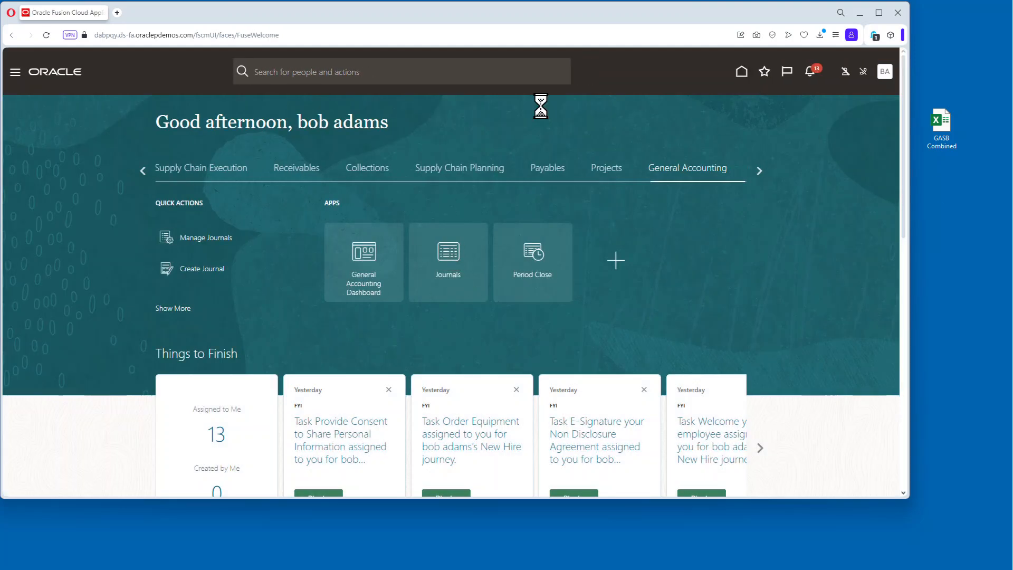
pyautogui.click(127, 83)
pyautogui.click(498, 270)
pyautogui.click(498, 283)
pyautogui.click(488, 289)
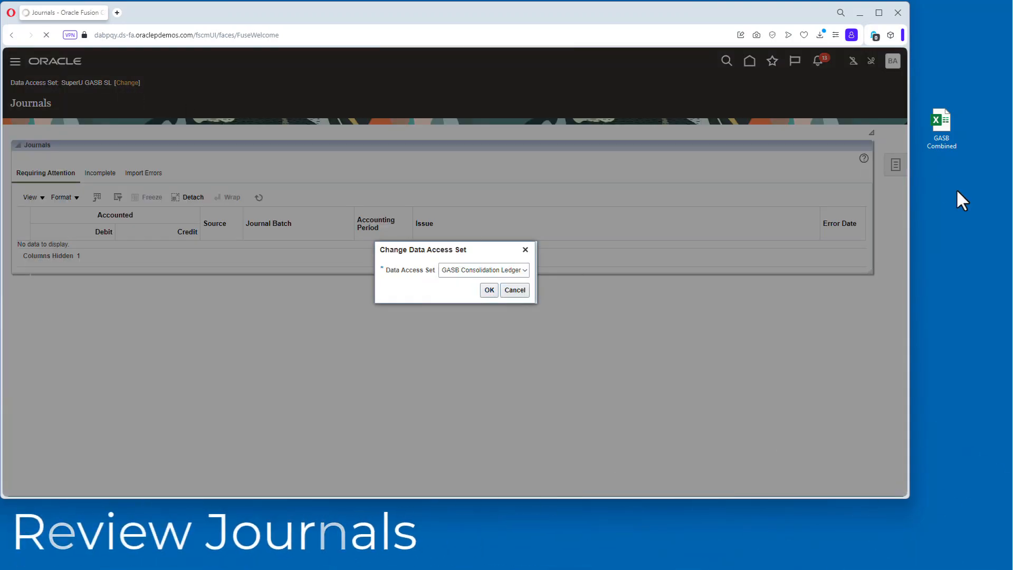
# Search Manage Journals for the Jun-24 journals in the GASB Consolidation Ledger.
pyautogui.click(896, 164)
pyautogui.click(800, 97)
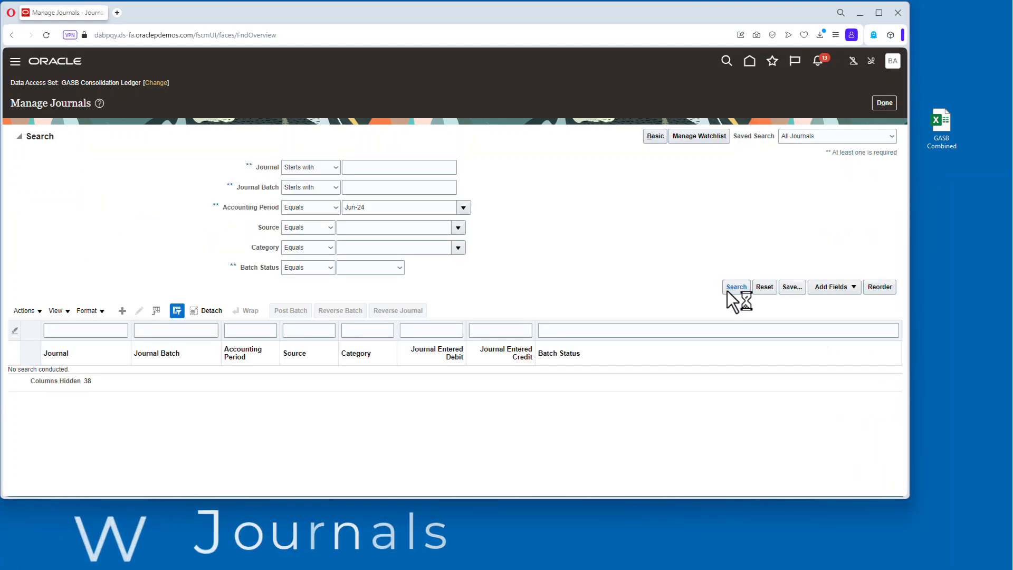
pyautogui.click(731, 289)
pyautogui.click(884, 103)
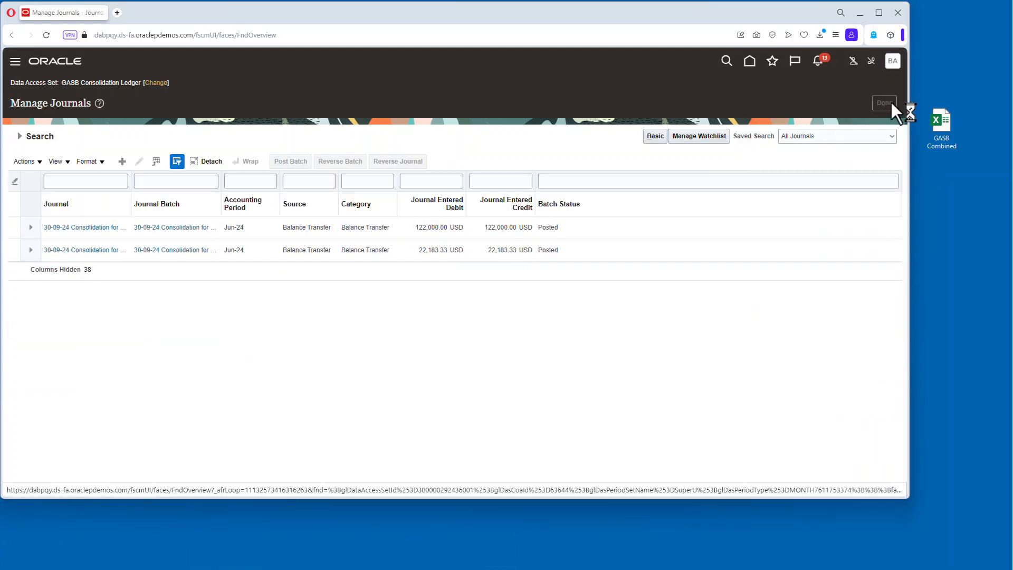
# Return to Monitor Processes and schedule a new General Ledger Trial Balance Report process.
pyautogui.click(776, 64)
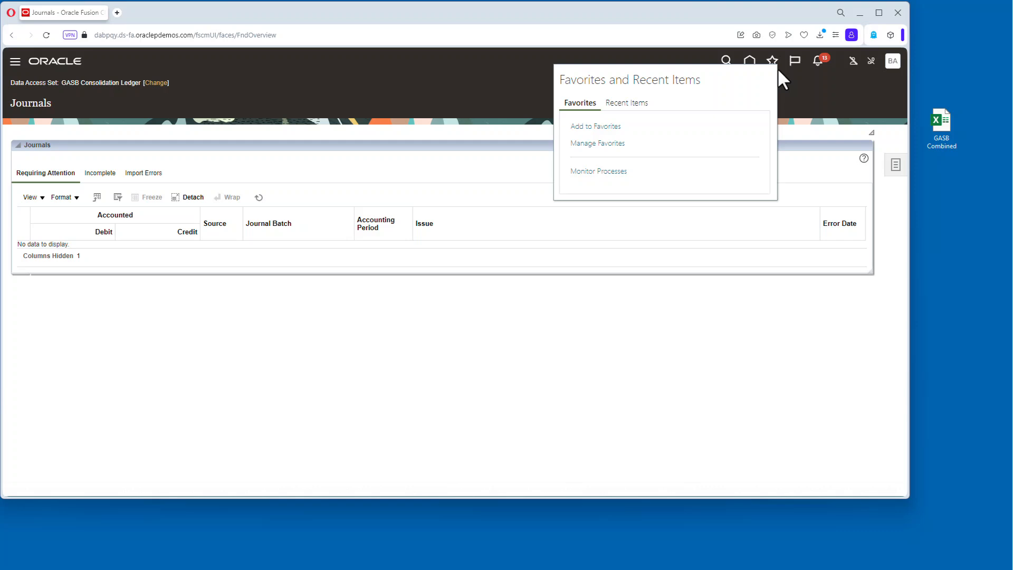
pyautogui.click(612, 167)
pyautogui.click(104, 188)
pyautogui.click(327, 251)
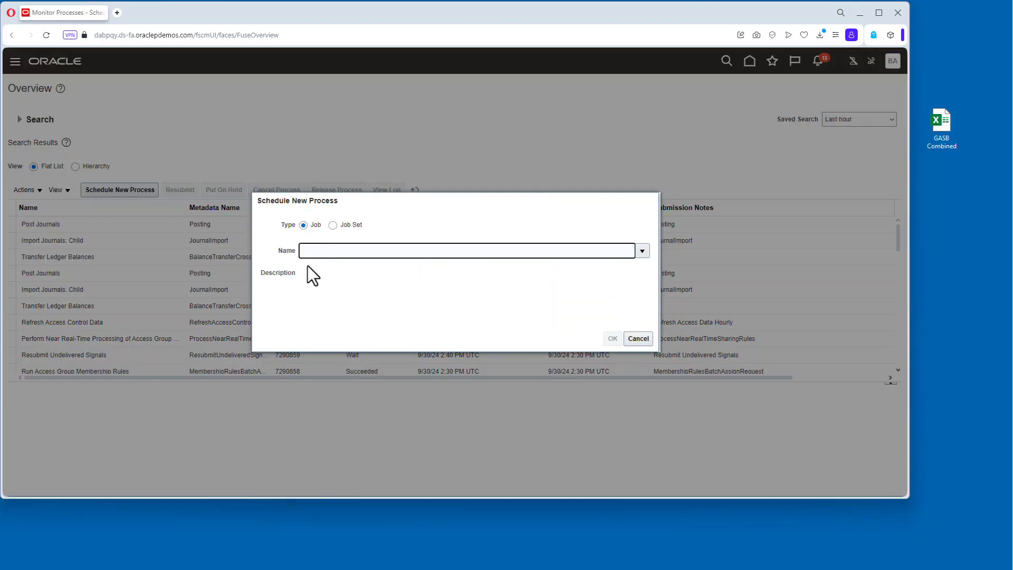
pyautogui.click(306, 291)
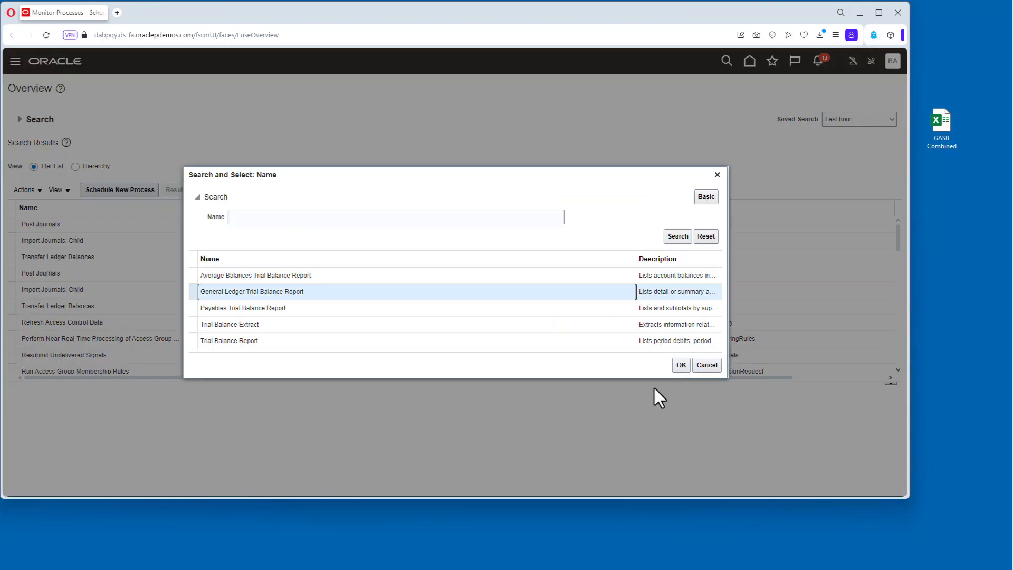
pyautogui.click(680, 364)
pyautogui.click(609, 338)
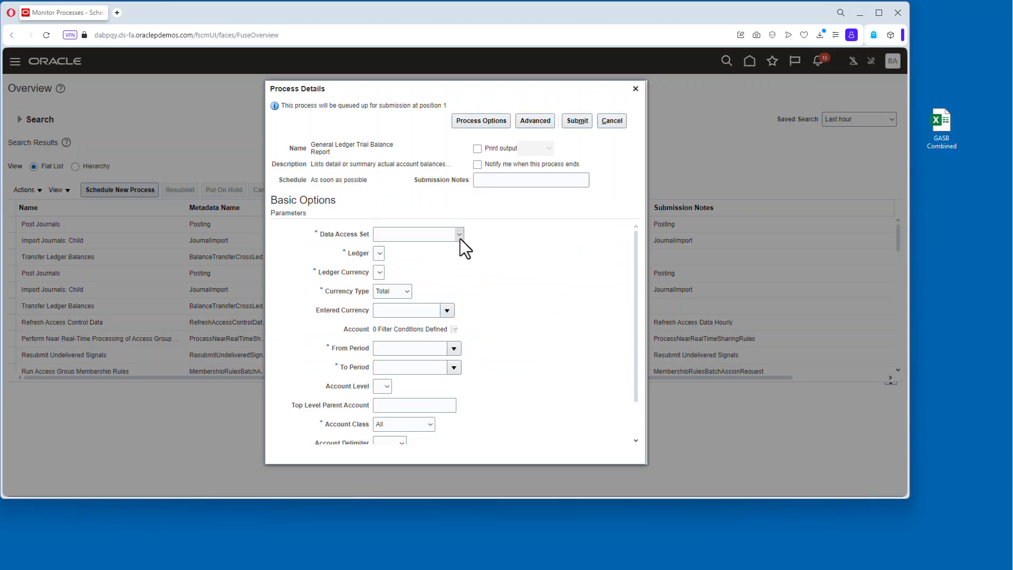
# Set the report ledger to GASB Consolidation Ledger Primary Ledger and both From and To periods to Jun-24.
pyautogui.click(459, 236)
pyautogui.click(467, 253)
pyautogui.click(464, 254)
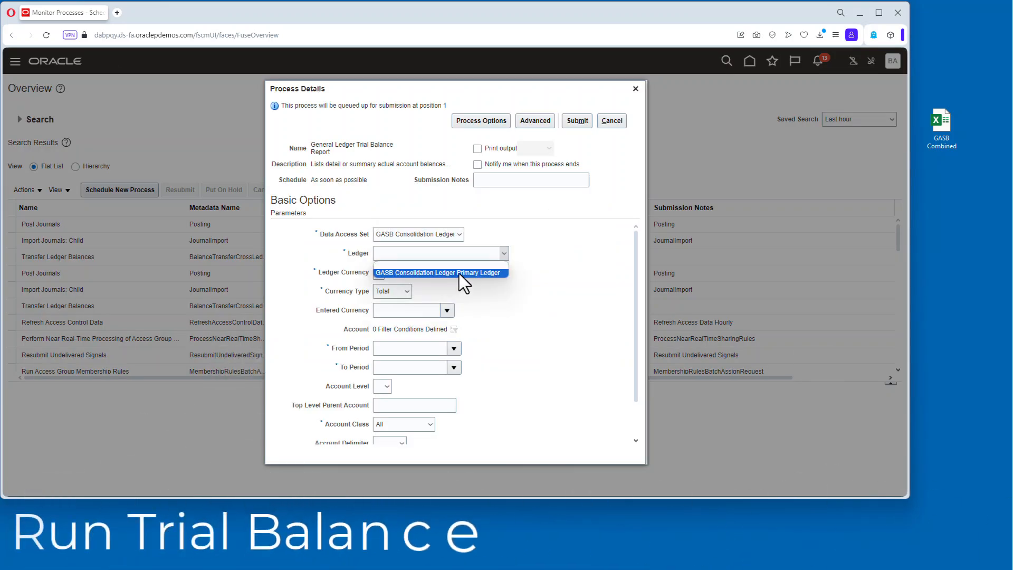
pyautogui.click(458, 273)
pyautogui.click(430, 348)
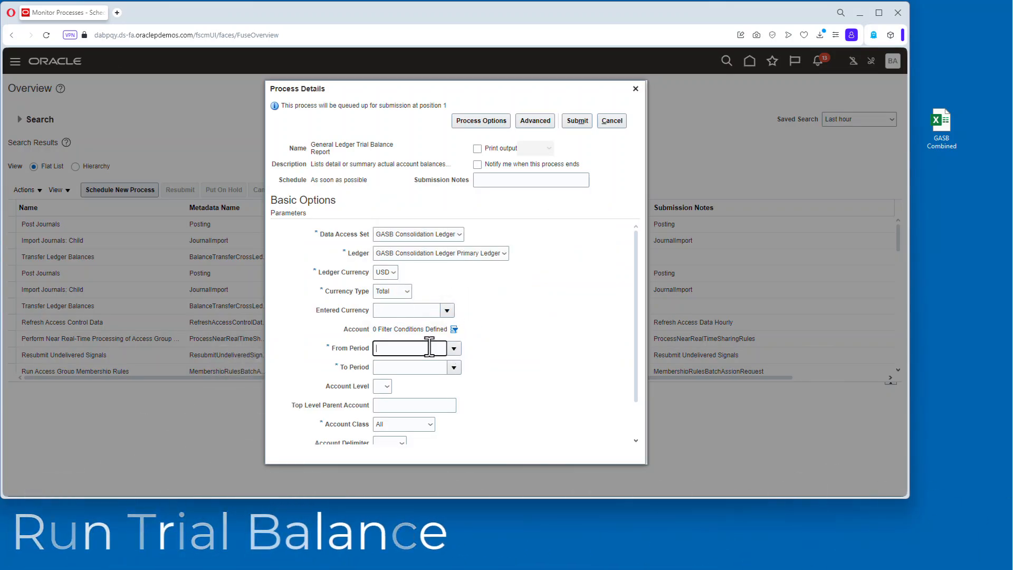
pyautogui.write('jun-24')
pyautogui.click(403, 365)
pyautogui.write('ju')
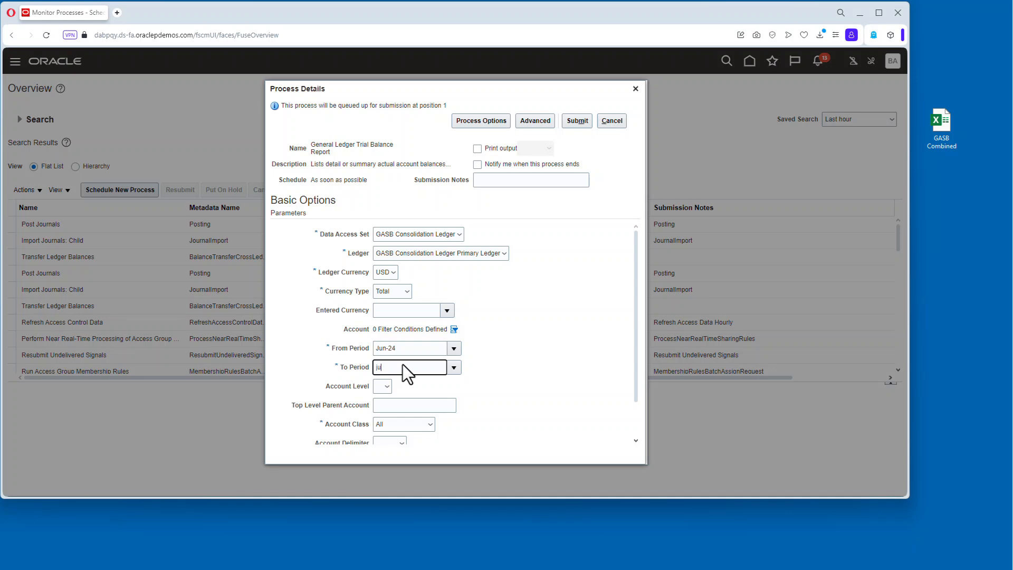
pyautogui.write('n-24')
pyautogui.press('Tab')
# Submit the General Ledger Trial Balance Report process.
pyautogui.scroll(-2, 537, 375)
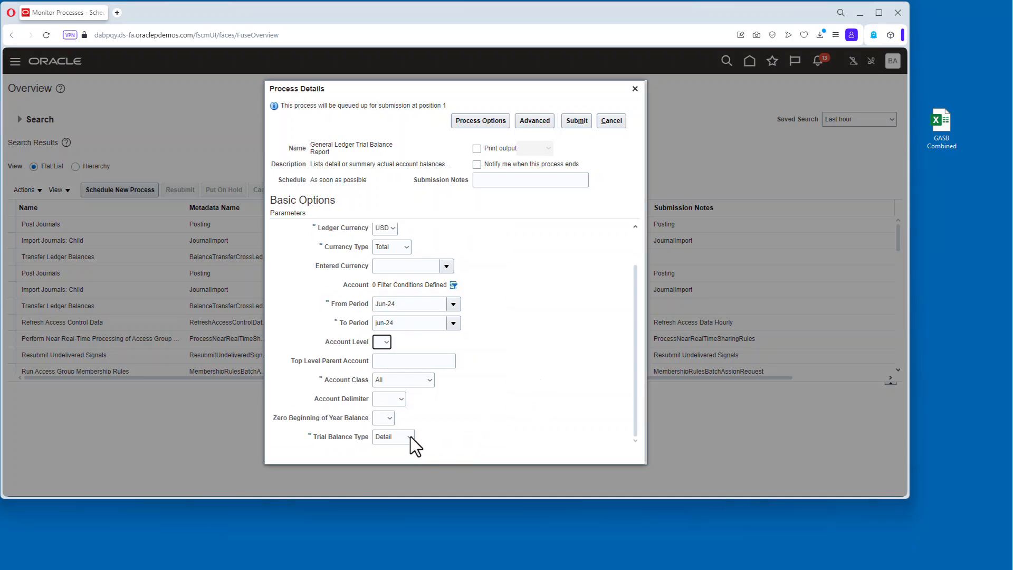
pyautogui.scroll(2, 562, 343)
pyautogui.click(578, 121)
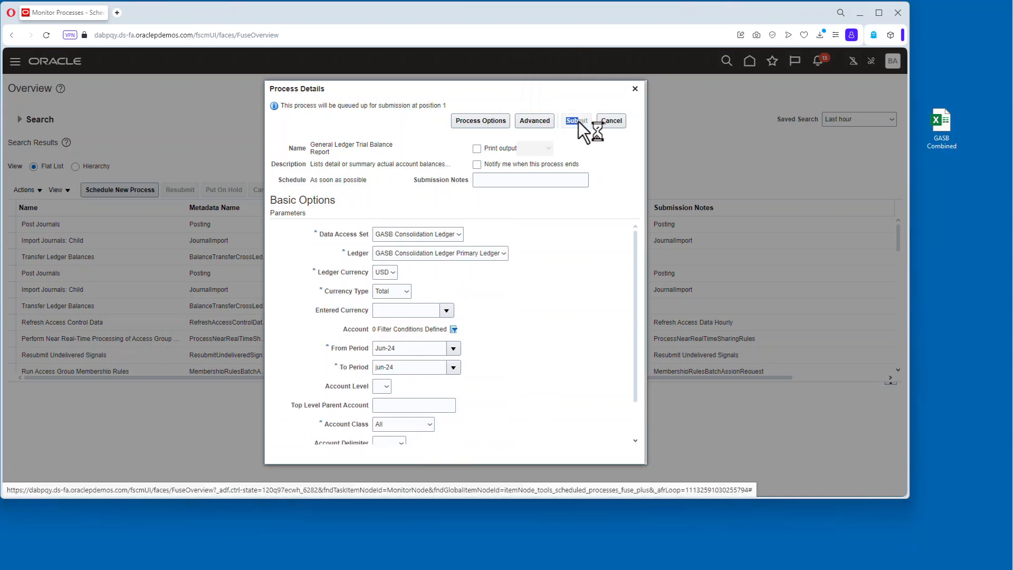
pyautogui.click(573, 193)
# Save the completed trial balance report output as a PDF in Documents.
pyautogui.click(367, 225)
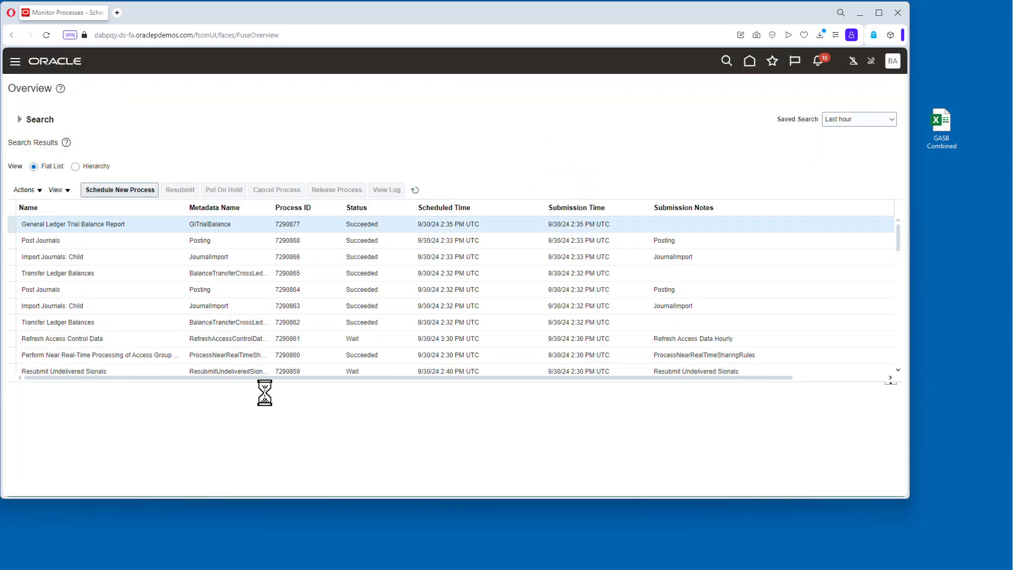
pyautogui.scroll(-3, 418, 443)
pyautogui.click(124, 425)
pyautogui.click(828, 344)
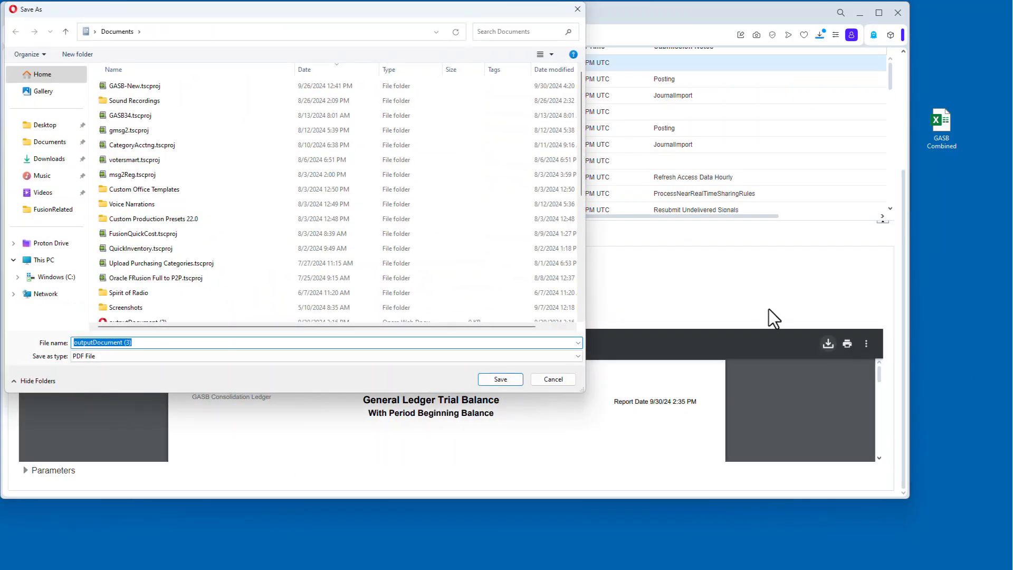
pyautogui.click(494, 377)
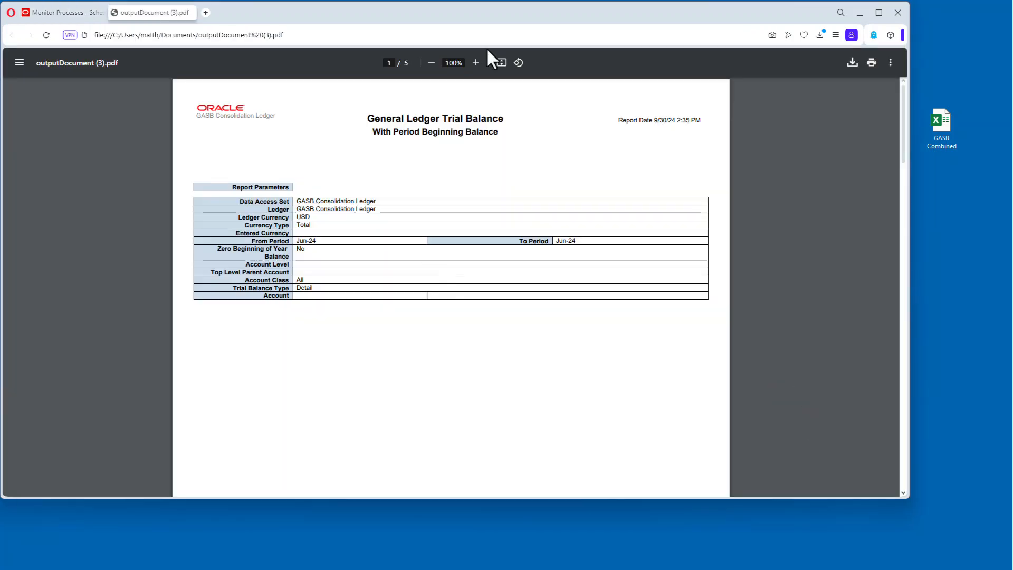
# Open the saved trial balance PDF and review its account balances by segment.
pyautogui.click(475, 62)
pyautogui.scroll(-10, 459, 240)
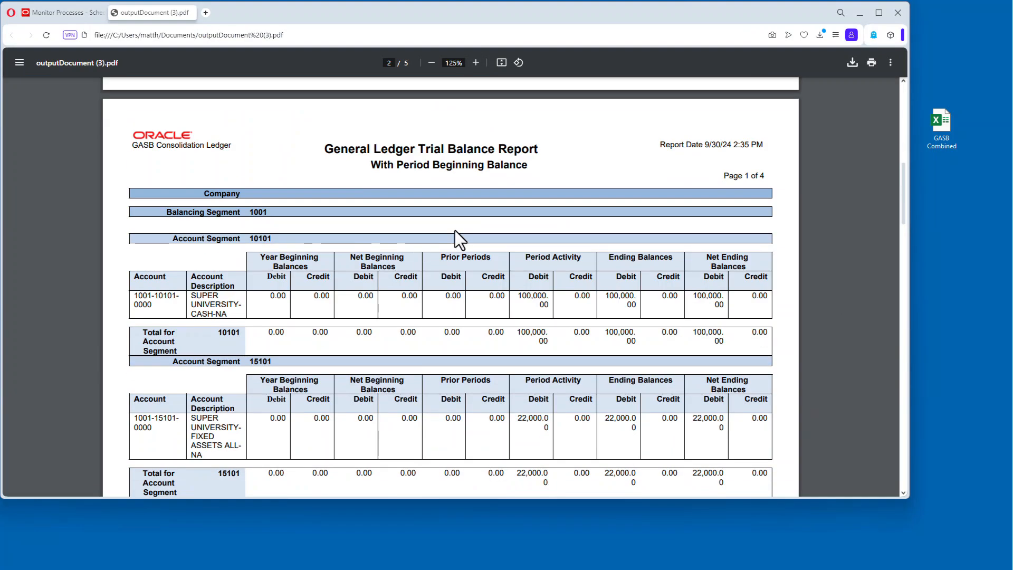
pyautogui.scroll(-1, 703, 282)
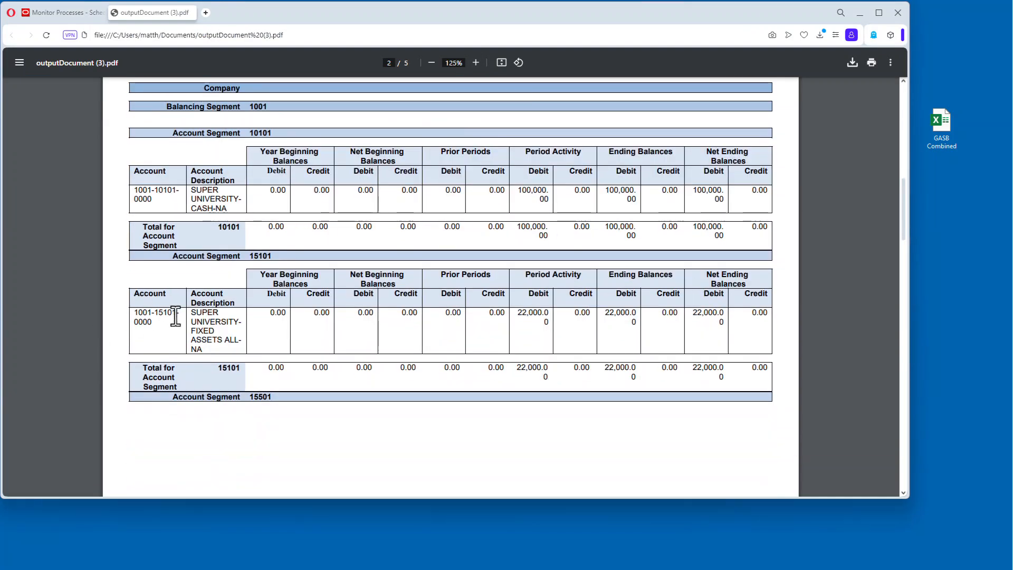
pyautogui.scroll(-10, 710, 337)
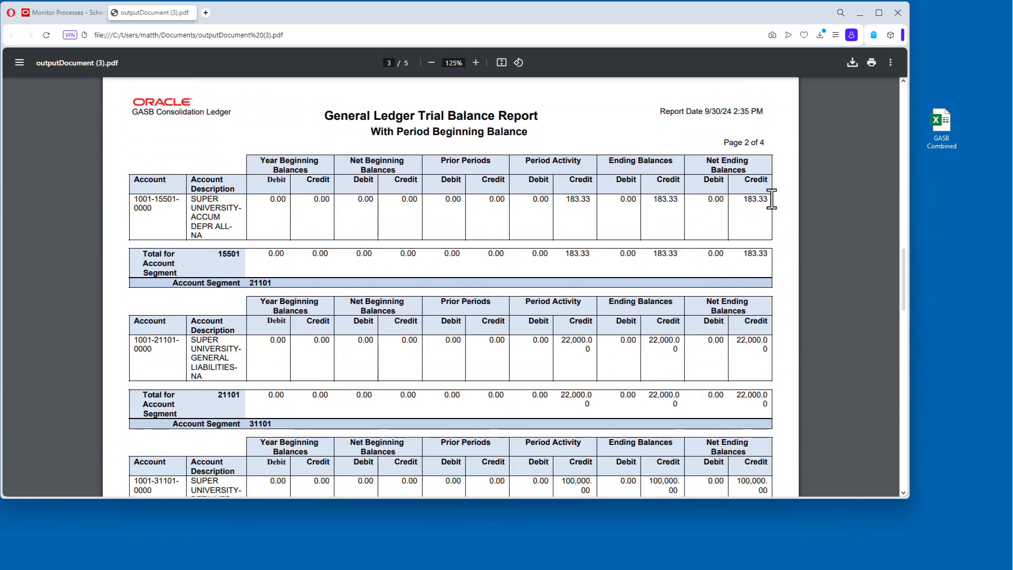
pyautogui.scroll(-4, 748, 348)
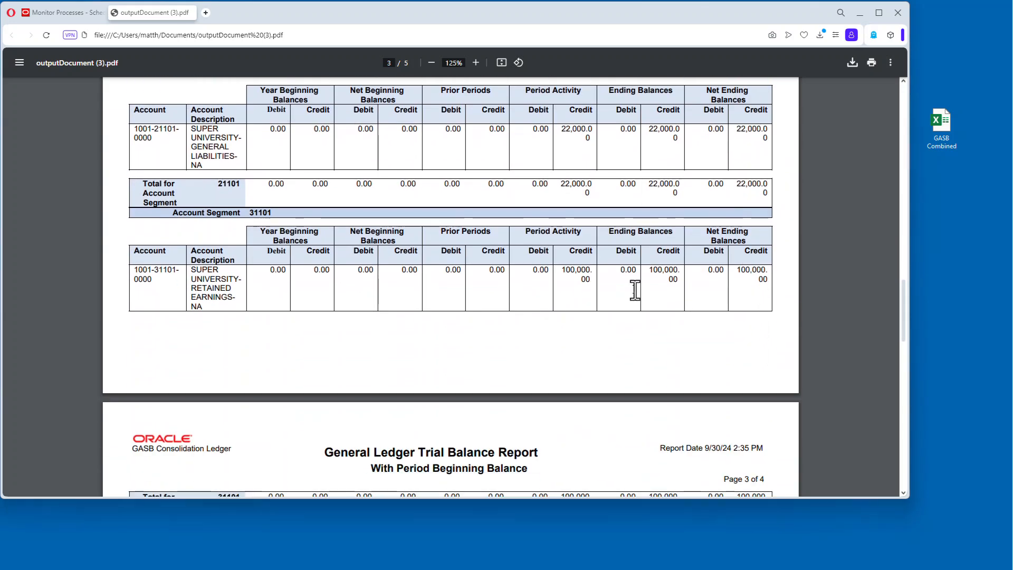
pyautogui.scroll(-6, 739, 312)
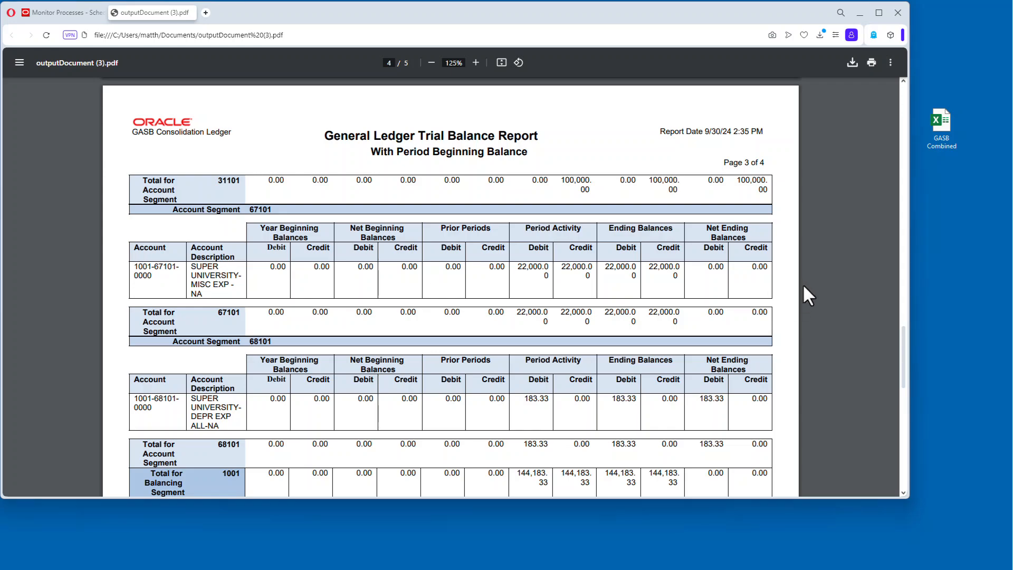
pyautogui.scroll(-1, 160, 353)
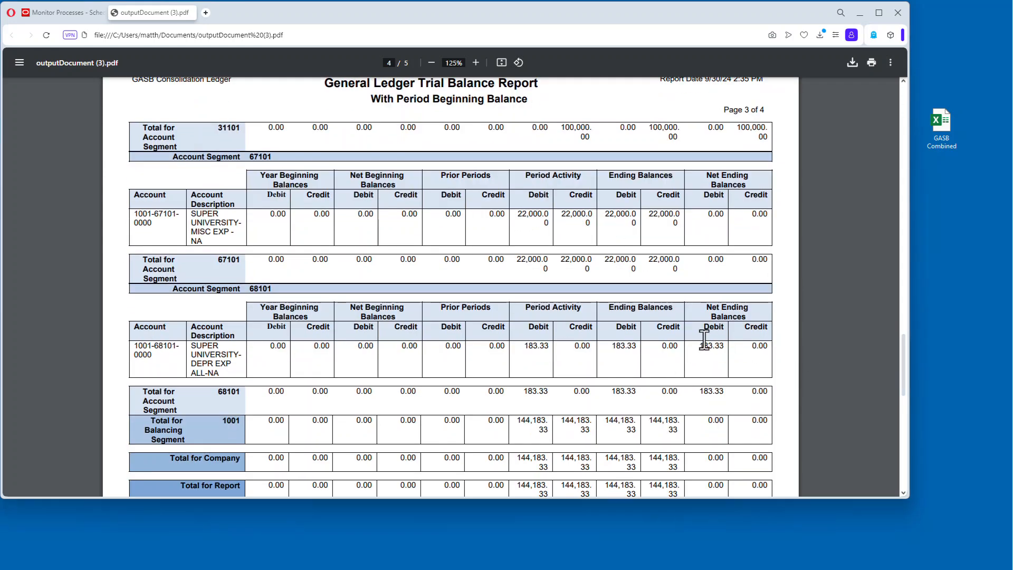
pyautogui.scroll(-11, 708, 355)
pyautogui.scroll(20, 711, 353)
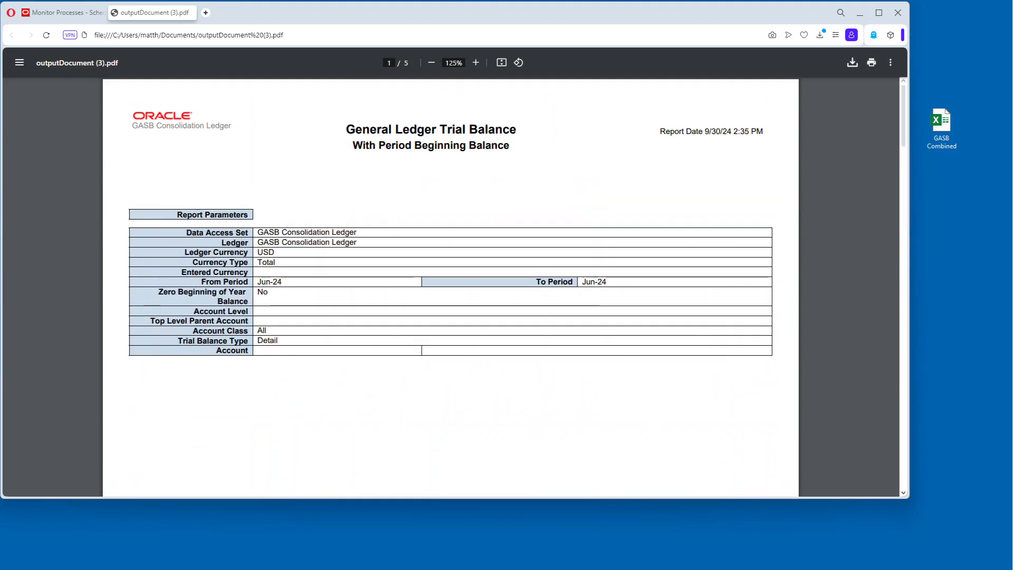
# Return to the Monitor Processes page.
pyautogui.click(190, 12)
pyautogui.scroll(10, 466, 158)
pyautogui.click(741, 70)
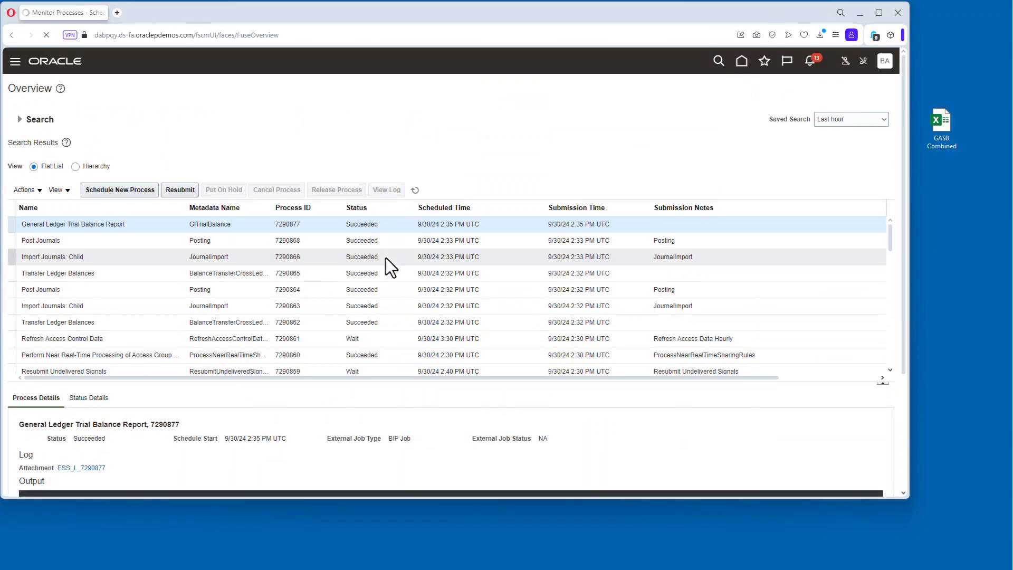